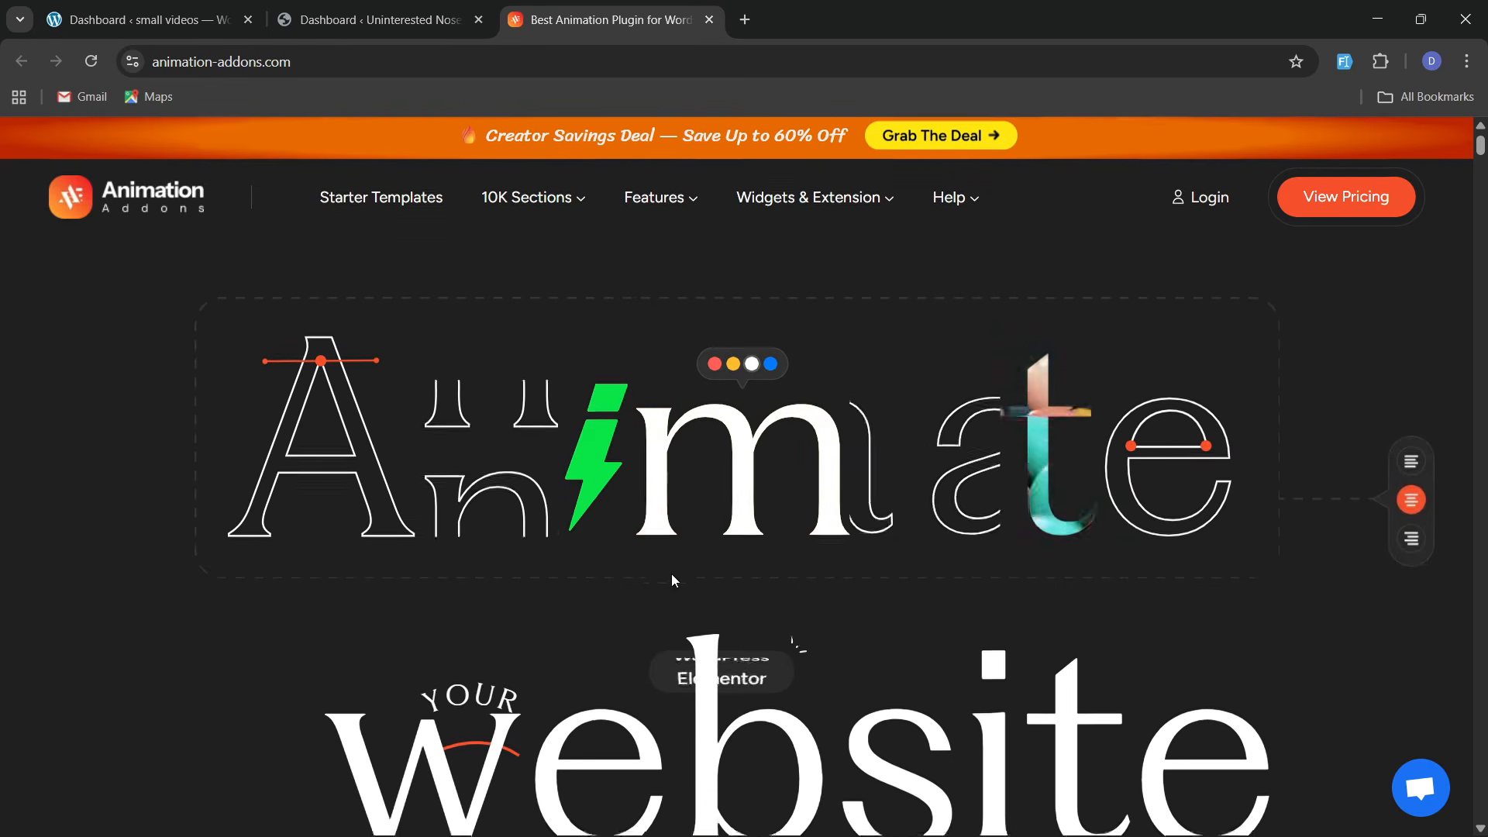
Look over the Animation Addons home page's hero section and introductory demo video, then return to the start of the page
scroll(673, 577, down, 3)
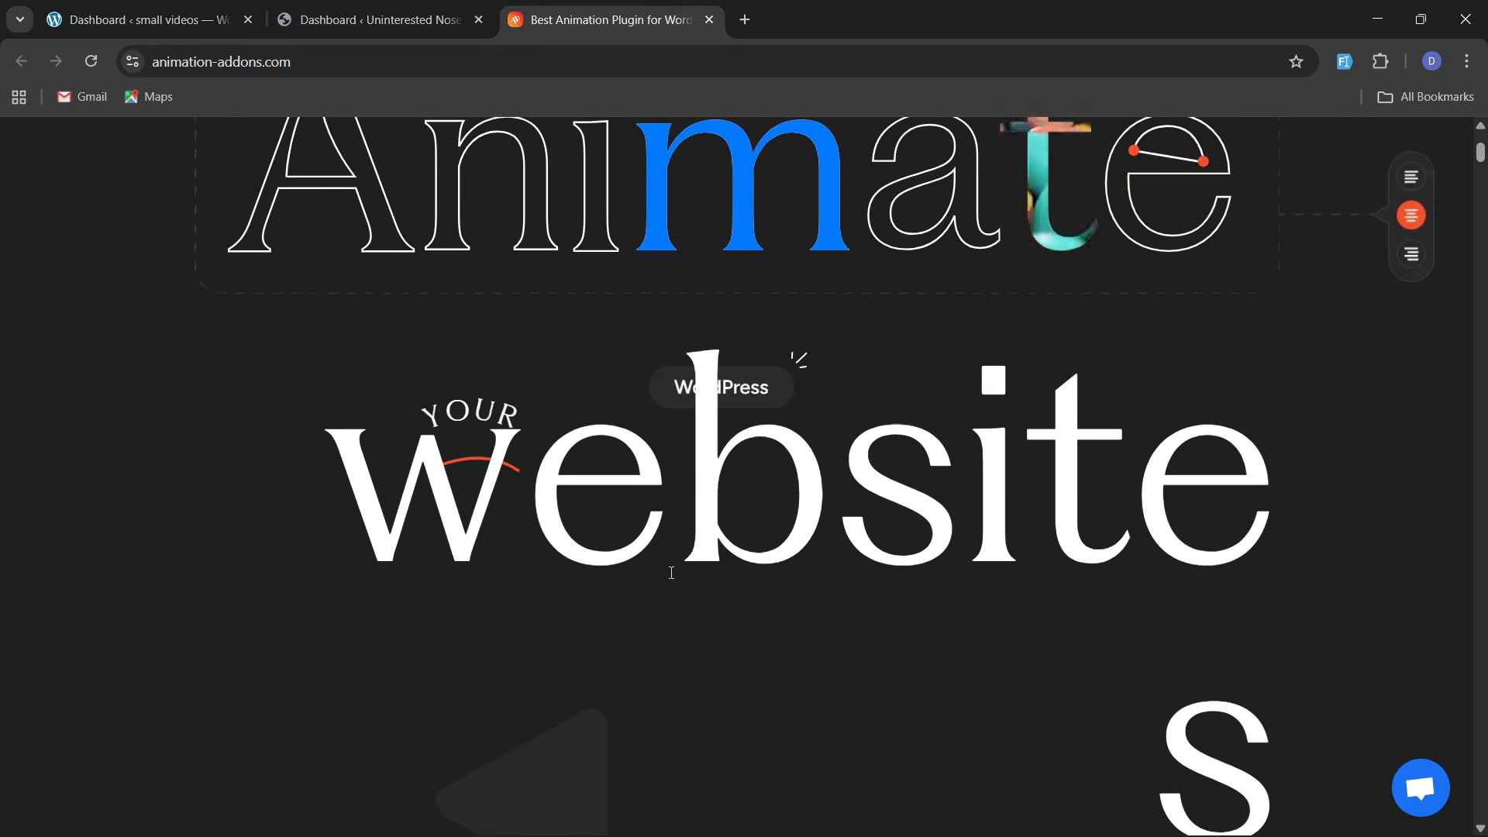
scroll(671, 573, down, 4)
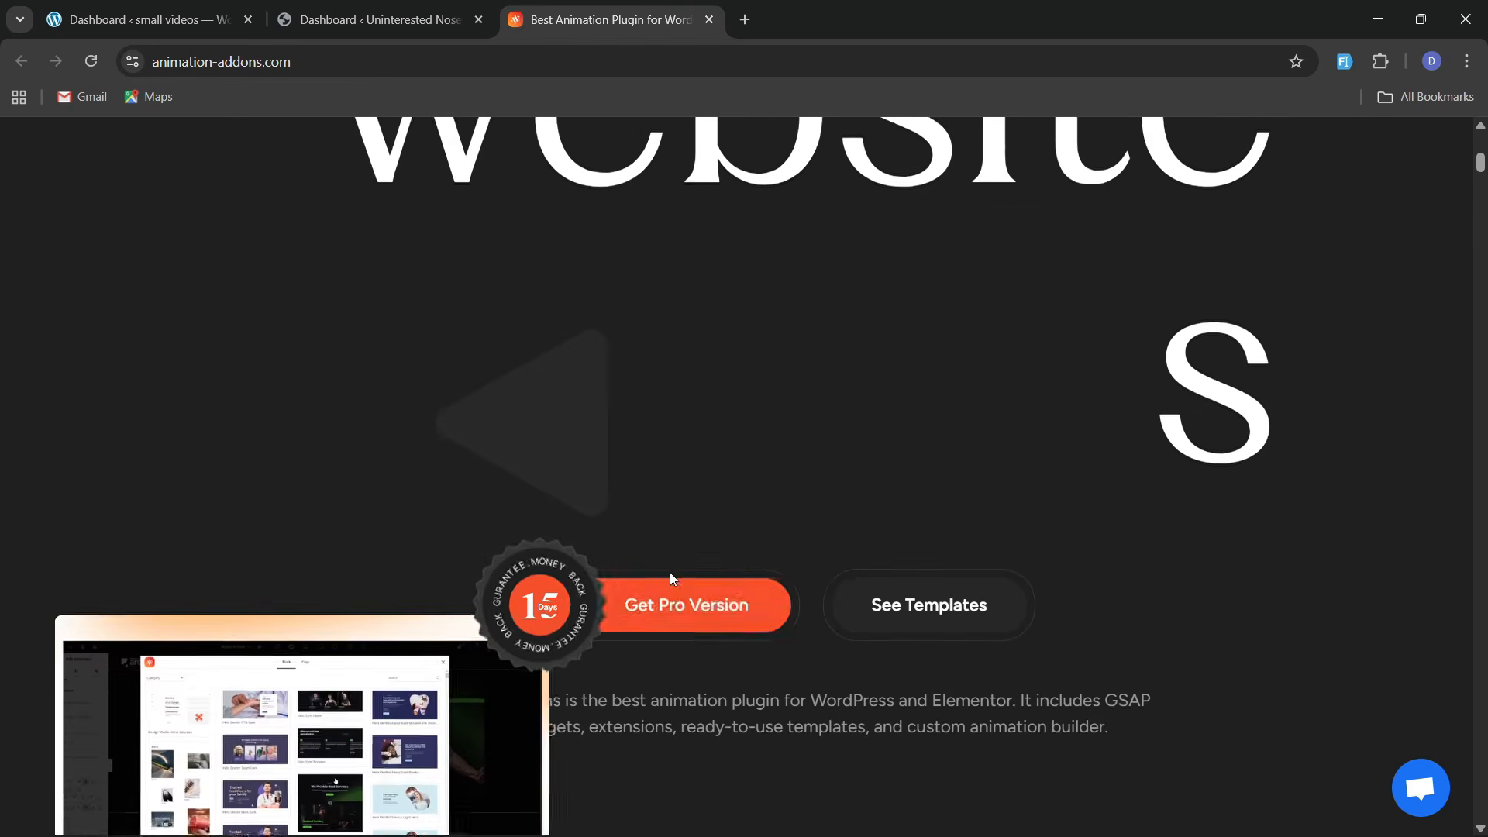
scroll(671, 578, down, 6)
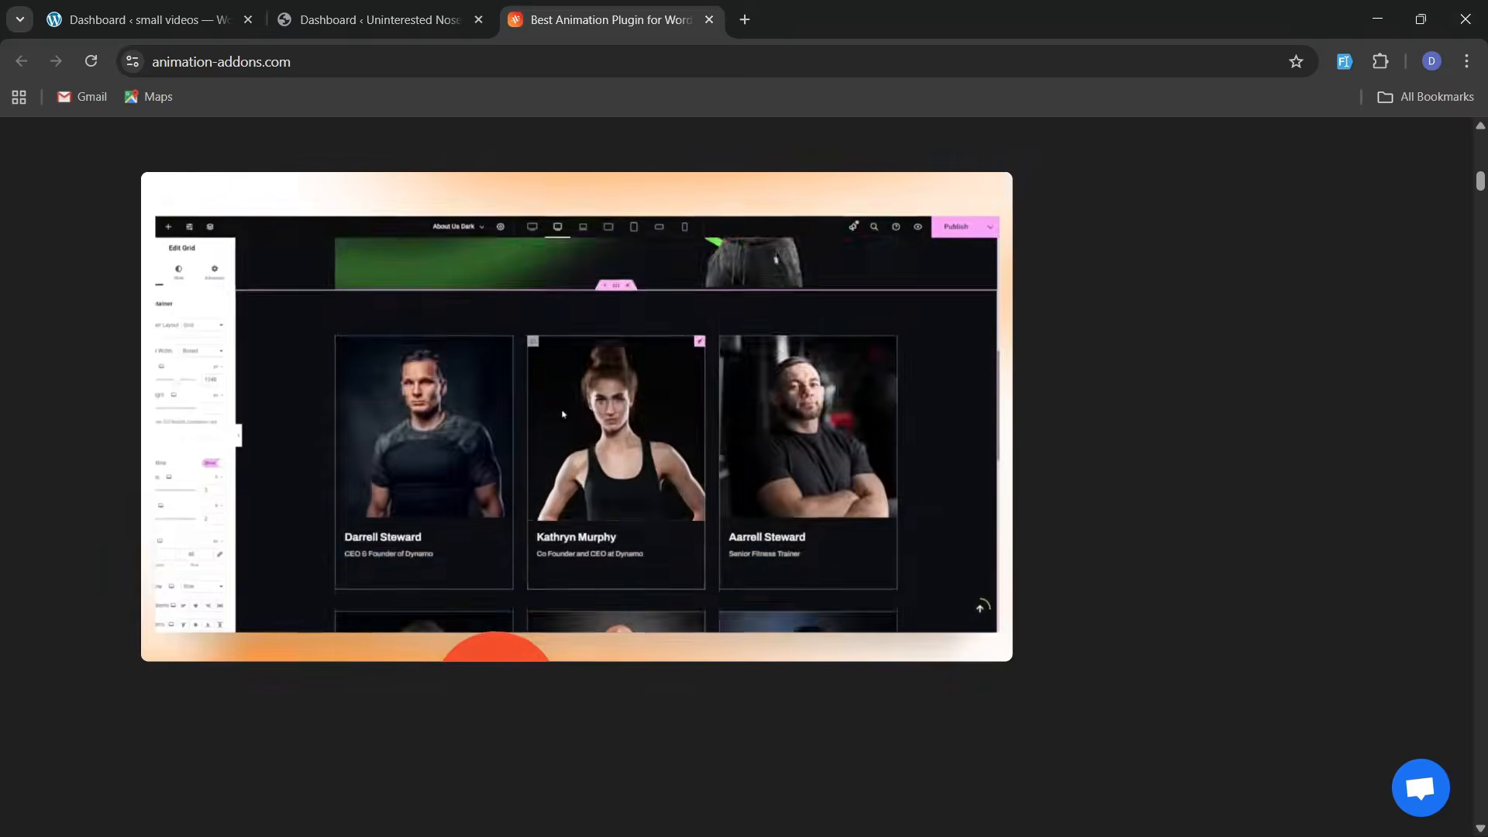
scroll(671, 578, down, 2)
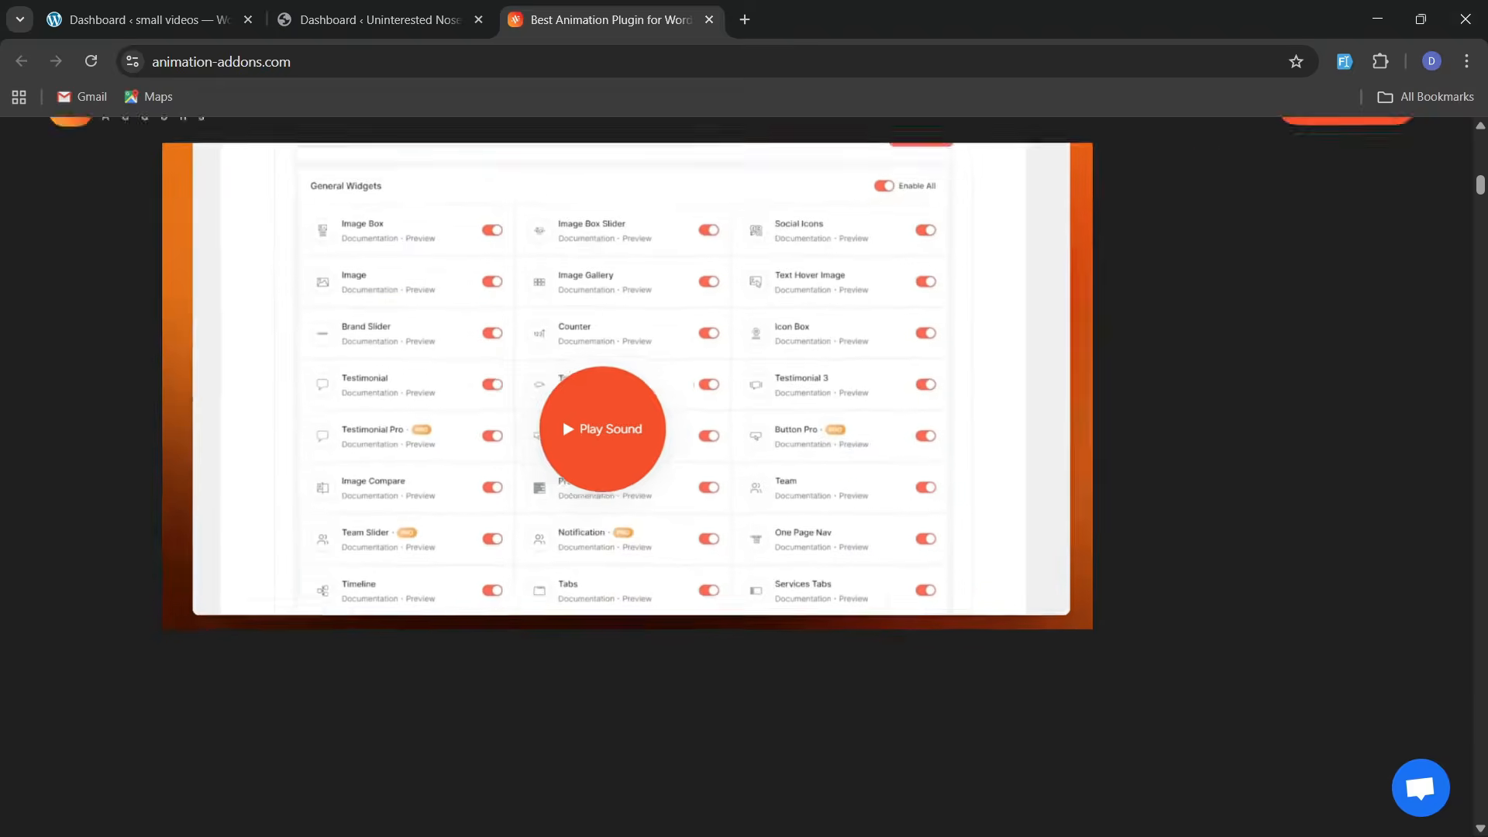
scroll(672, 577, up, 2)
scroll(662, 508, up, 5)
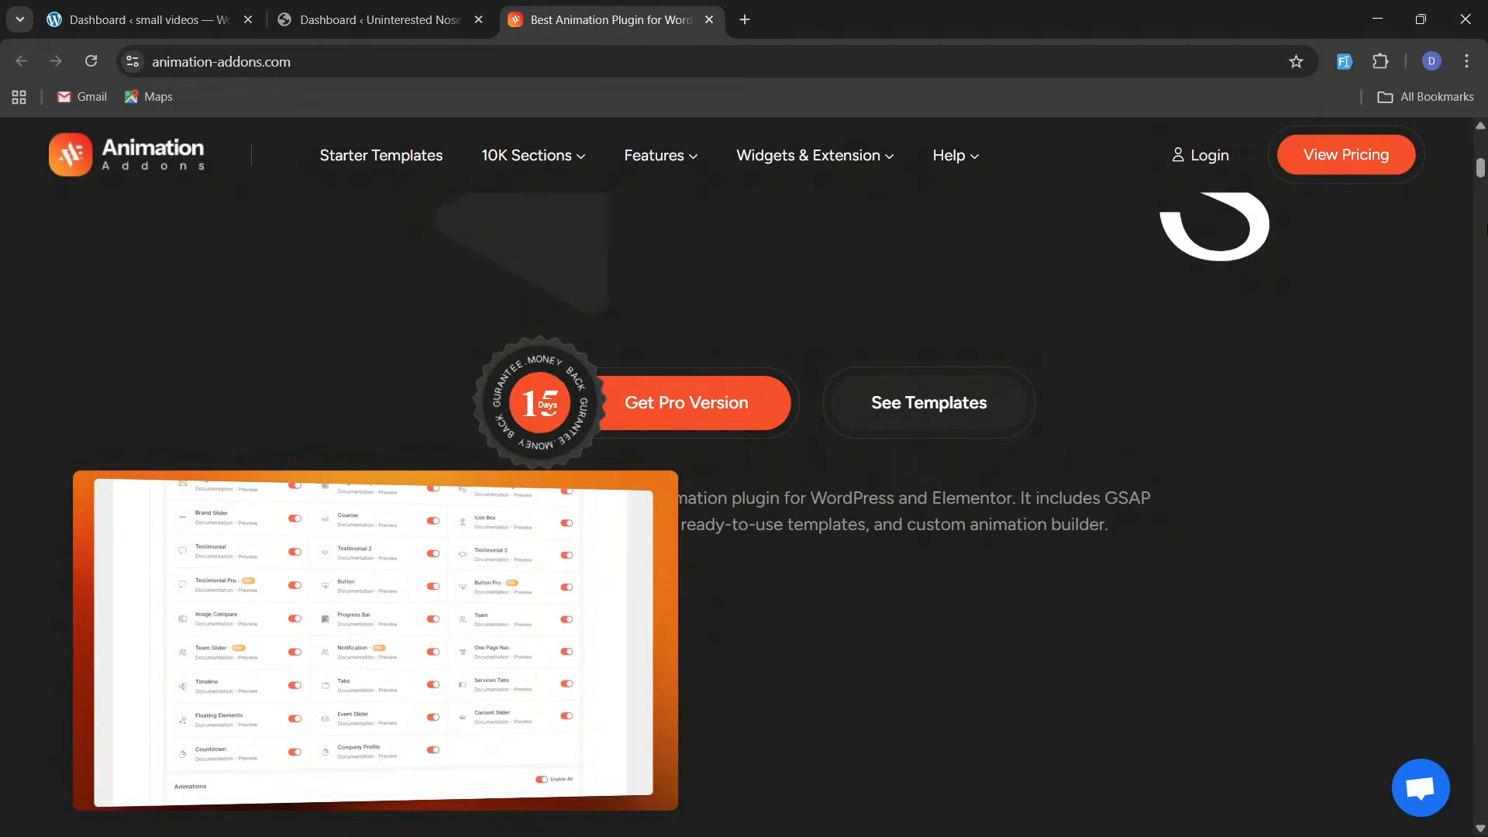
drag(1480, 165, 1479, 137)
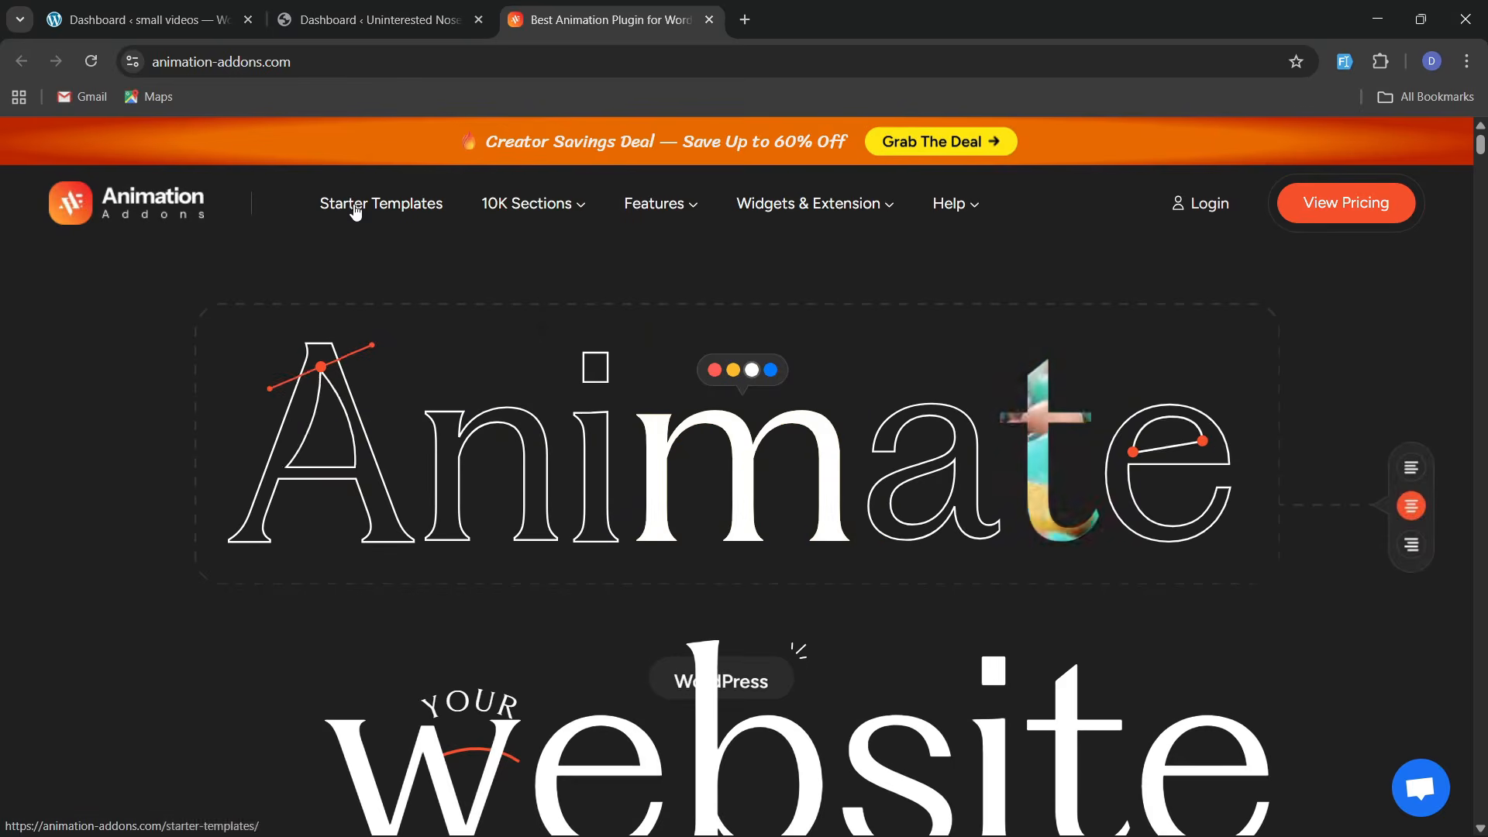
Review the entries offered under Features and Help in the site navigation
mouse_move(693, 213)
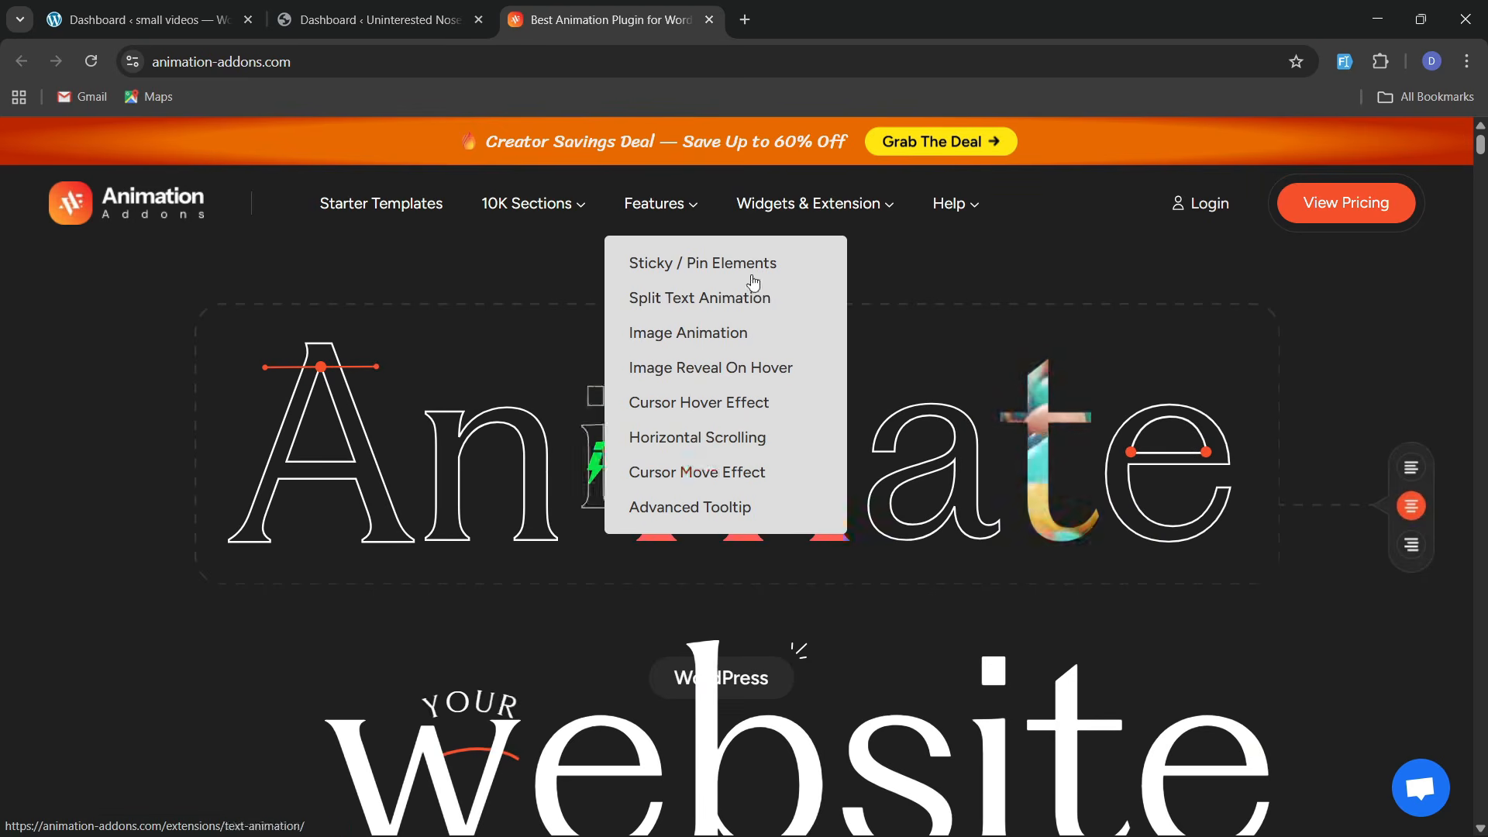
mouse_move(806, 287)
mouse_move(926, 211)
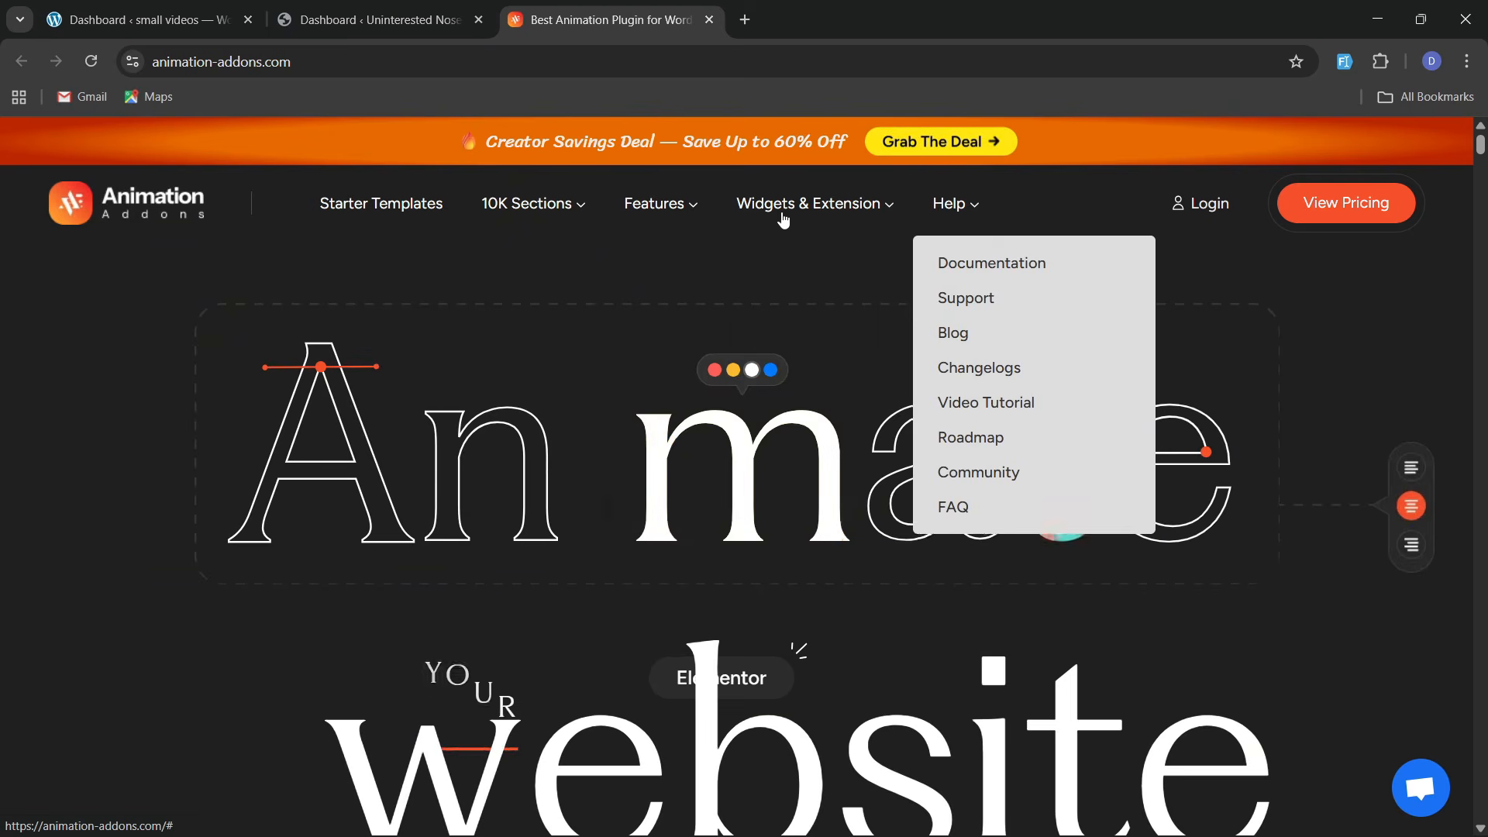
Find the pricing comparison on the home page and review the annual plans for 1, 5, 10 and 100 sites
scroll(594, 493, down, 5)
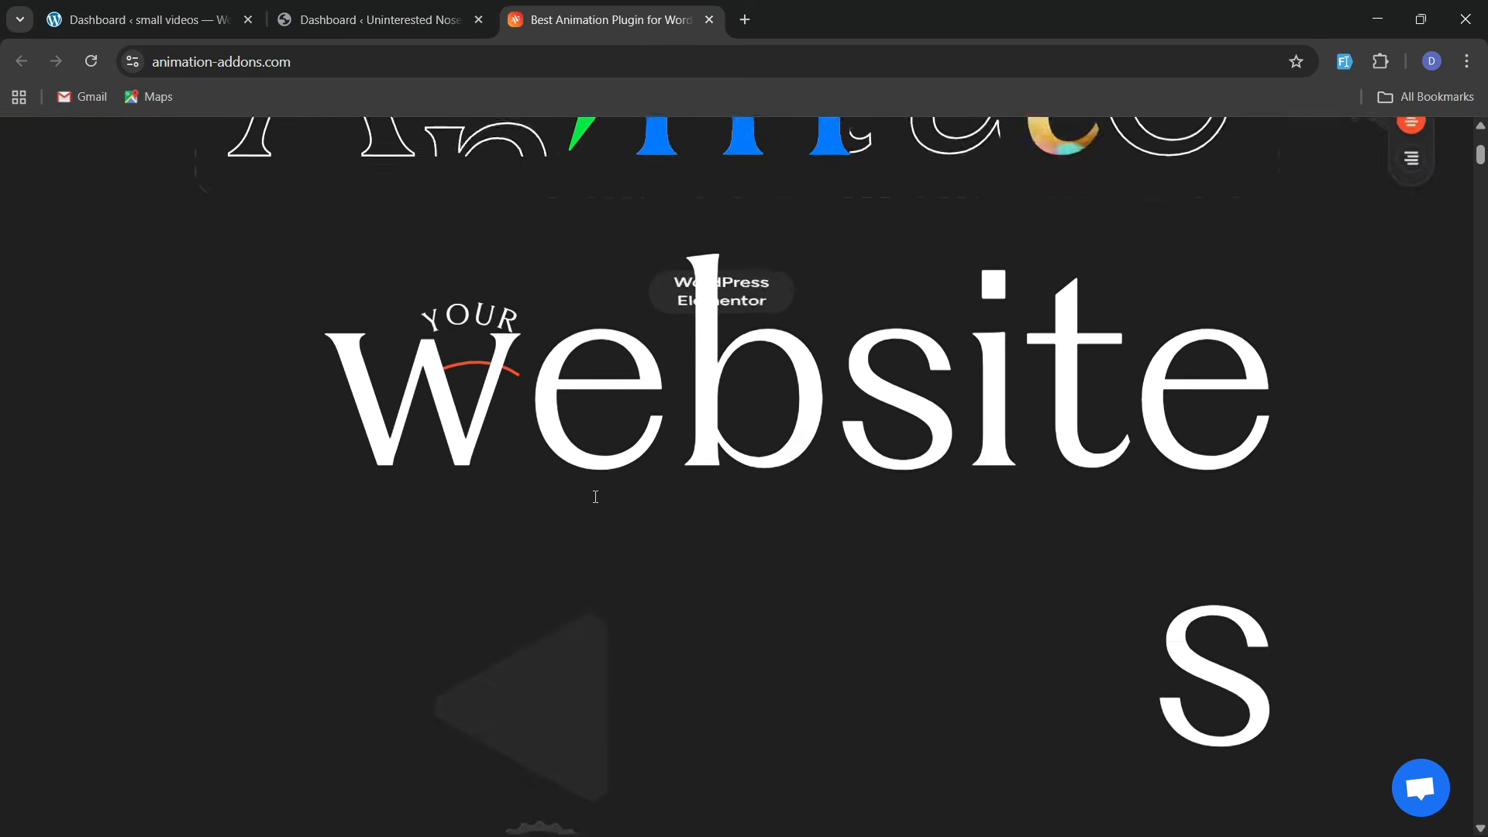
scroll(595, 497, up, 2)
scroll(655, 443, down, 2)
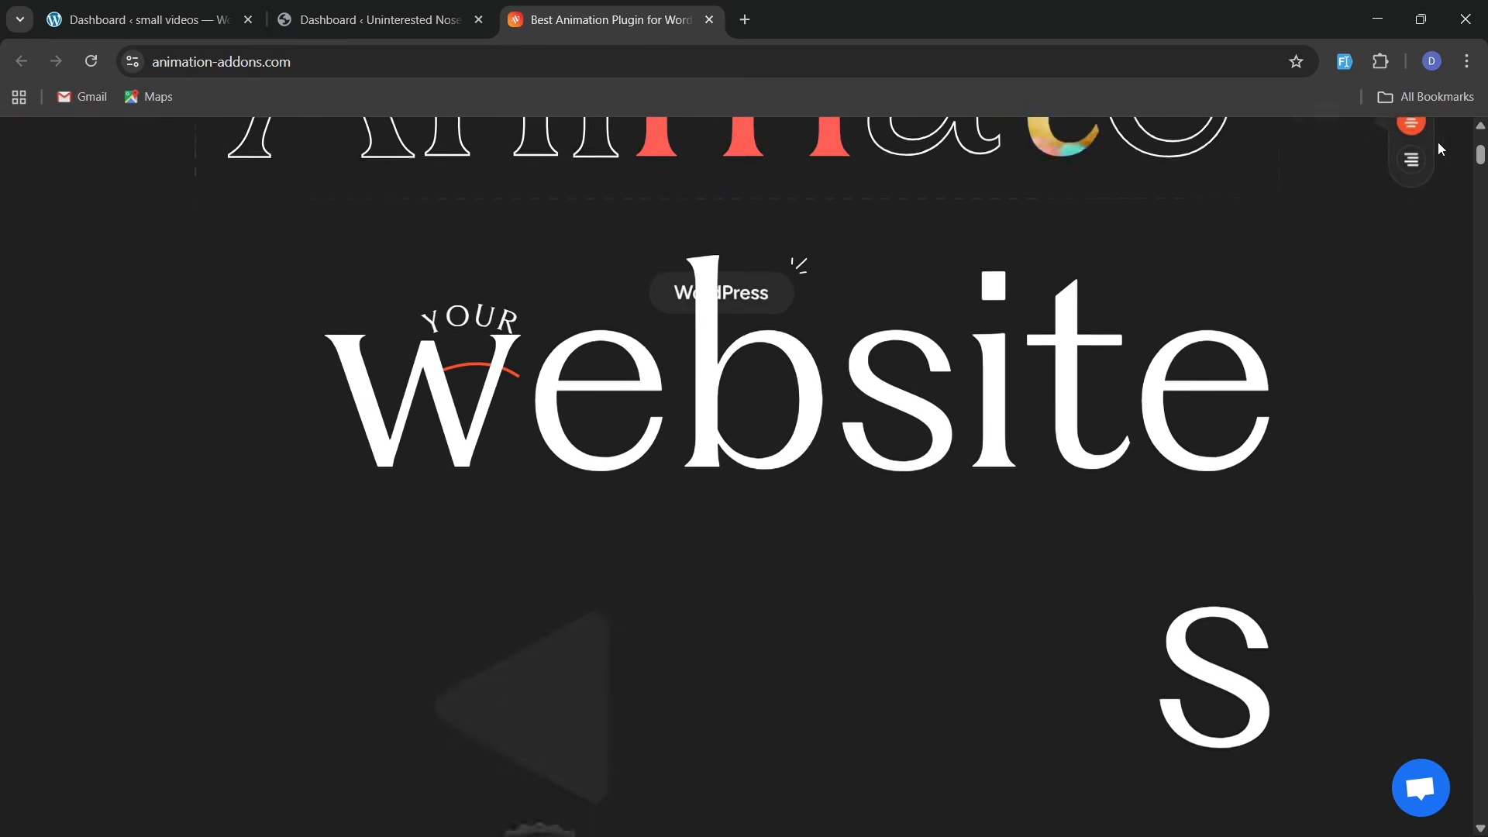
drag(1482, 159, 1477, 643)
scroll(590, 479, up, 4)
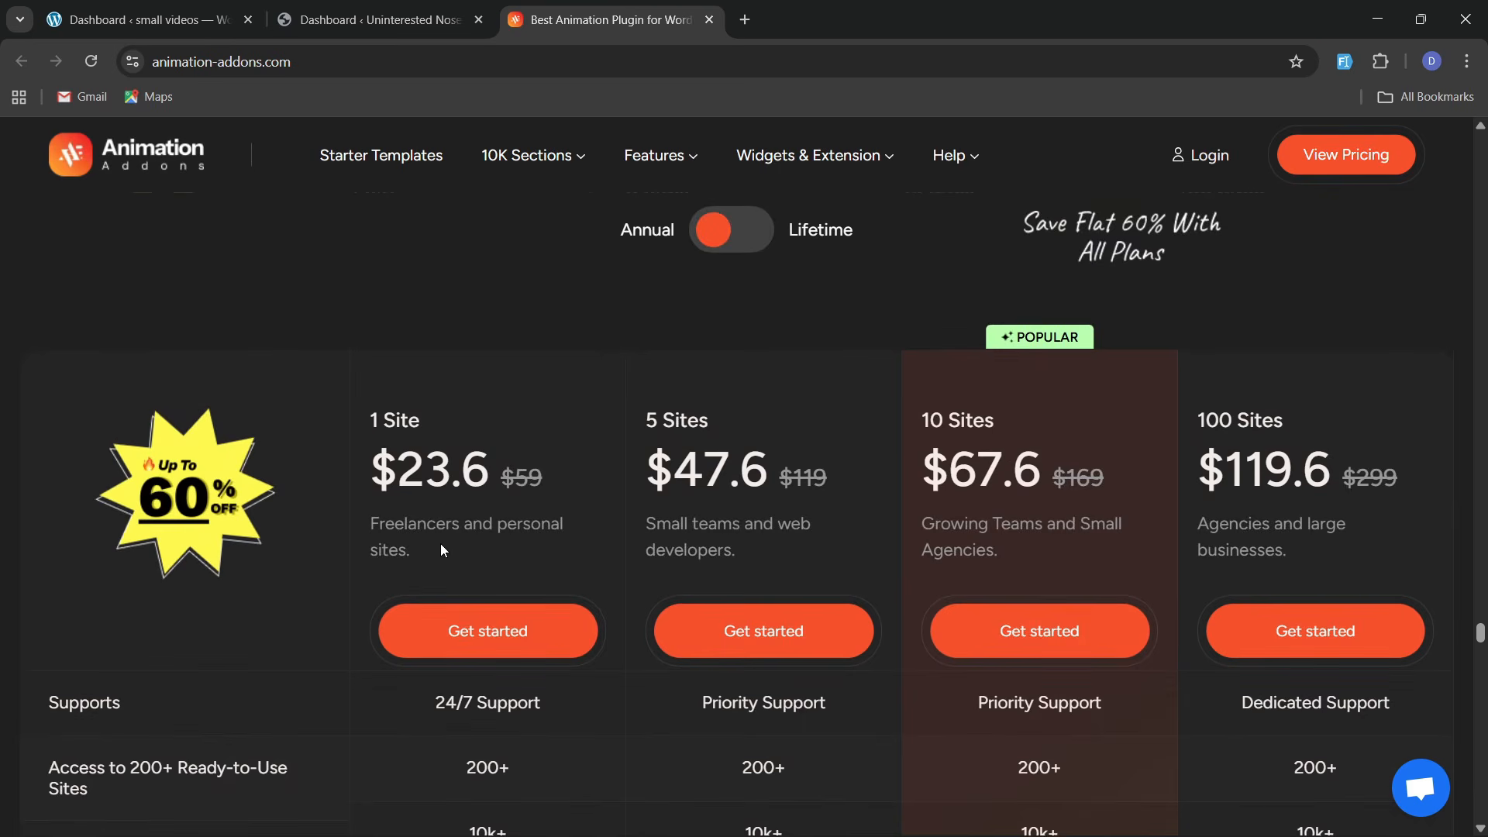
scroll(421, 544, down, 3)
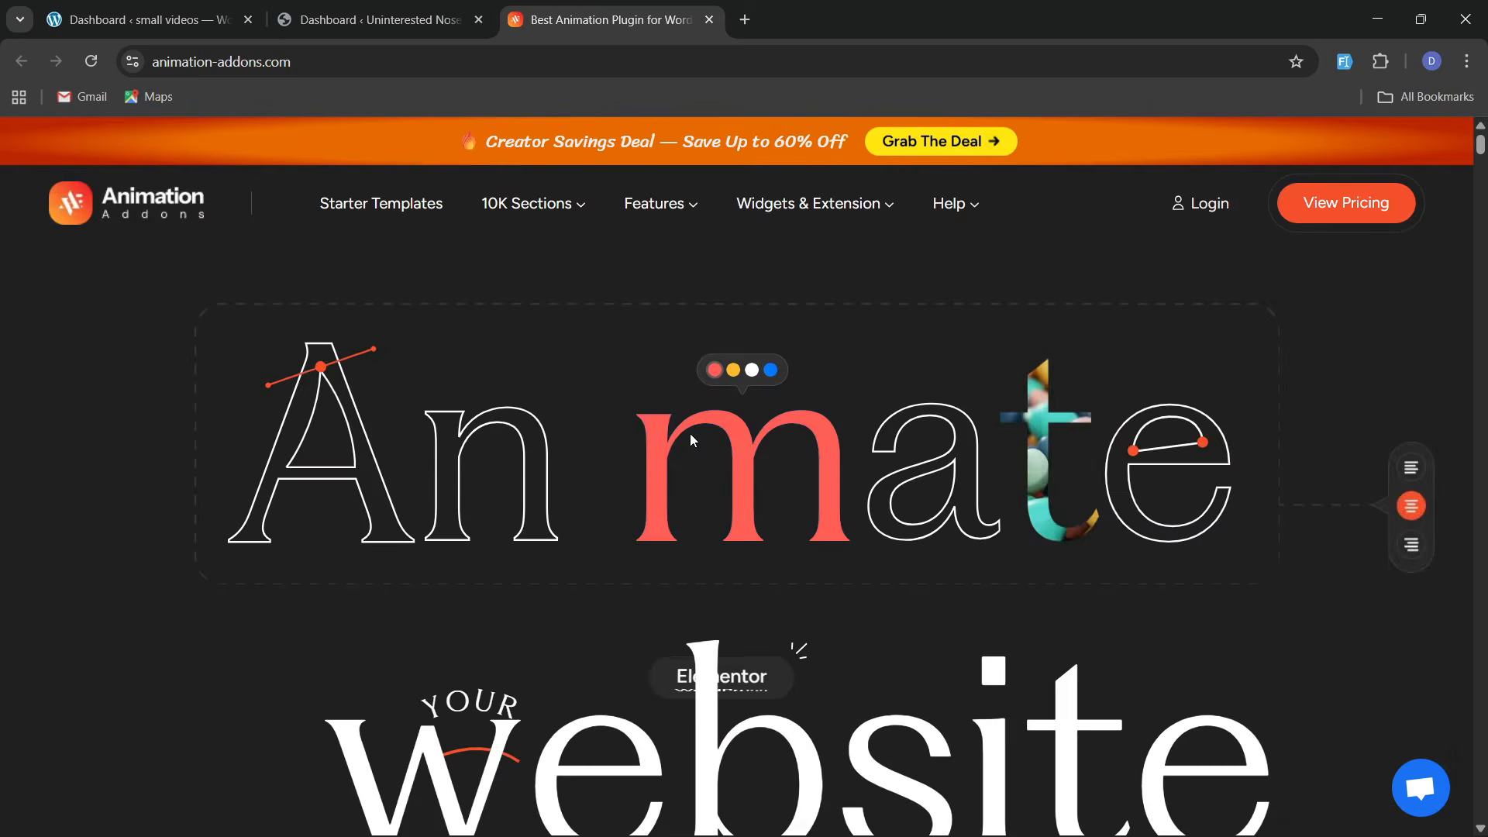
Examine the home page's animated headline, plugin description and embedded demo video
scroll(684, 465, down, 3)
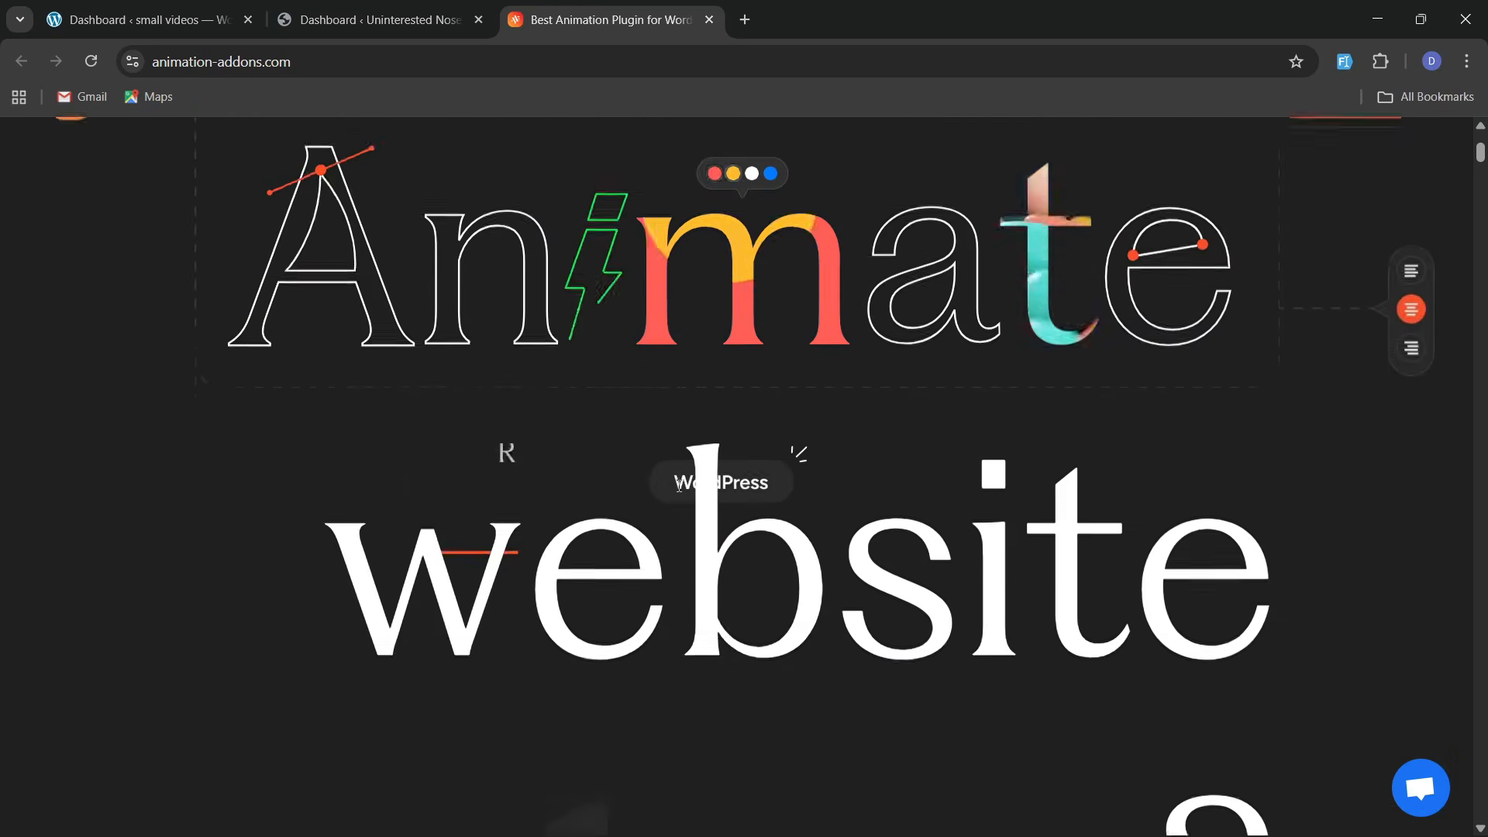
scroll(683, 496, down, 10)
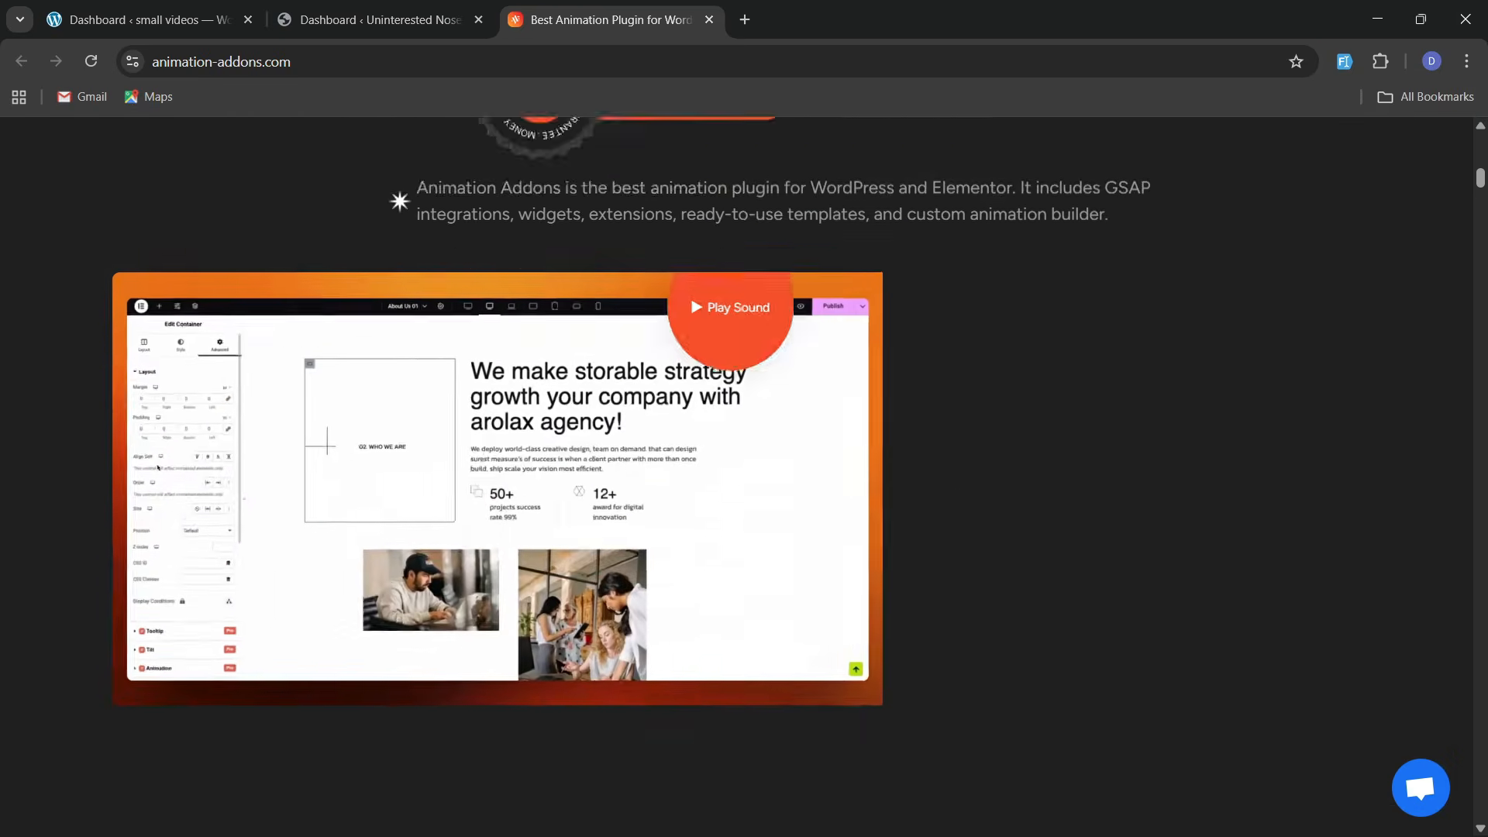
scroll(422, 452, down, 1)
scroll(603, 483, down, 3)
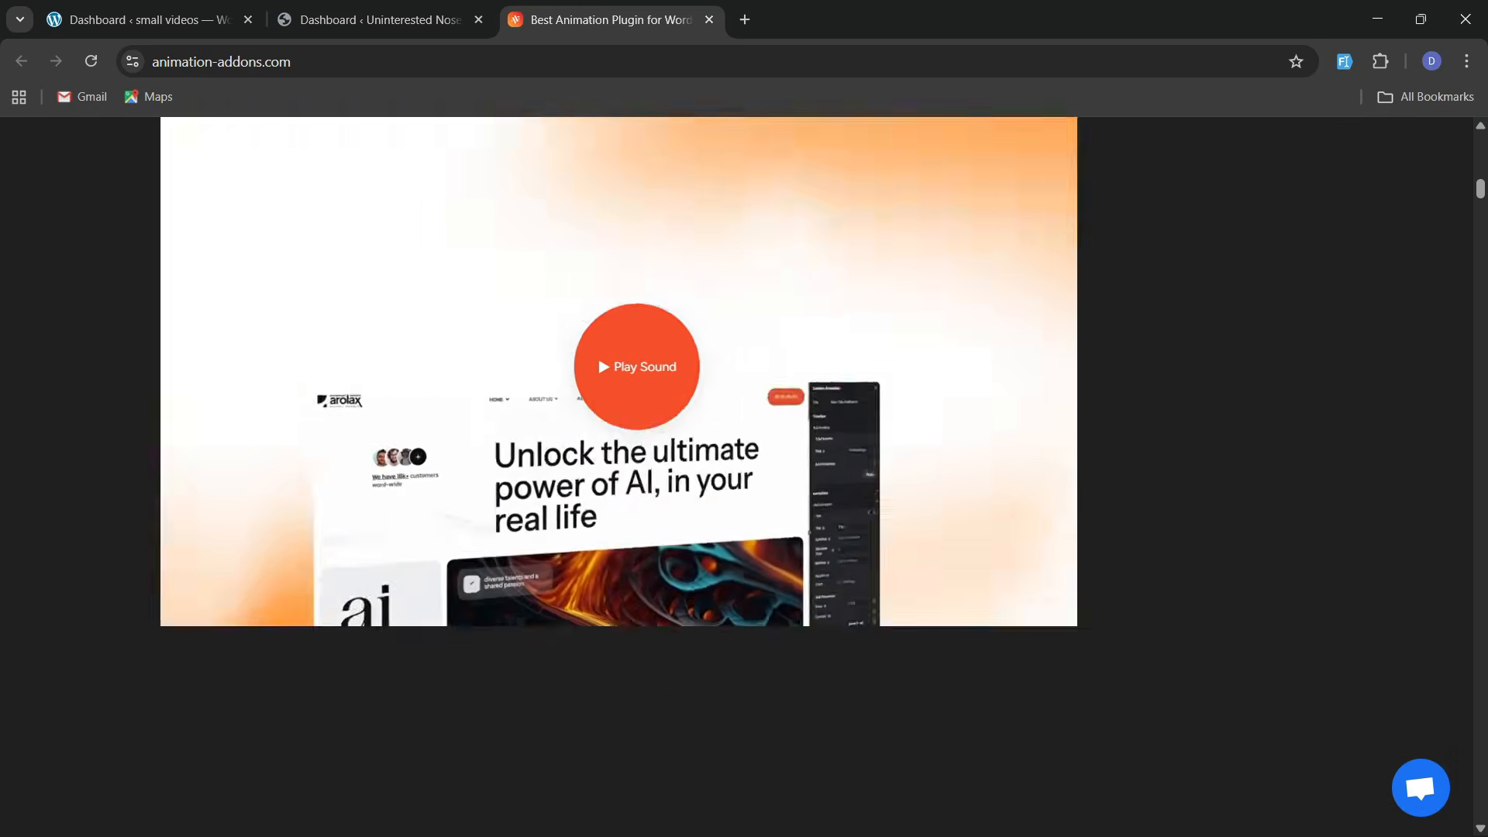
scroll(640, 385, up, 2)
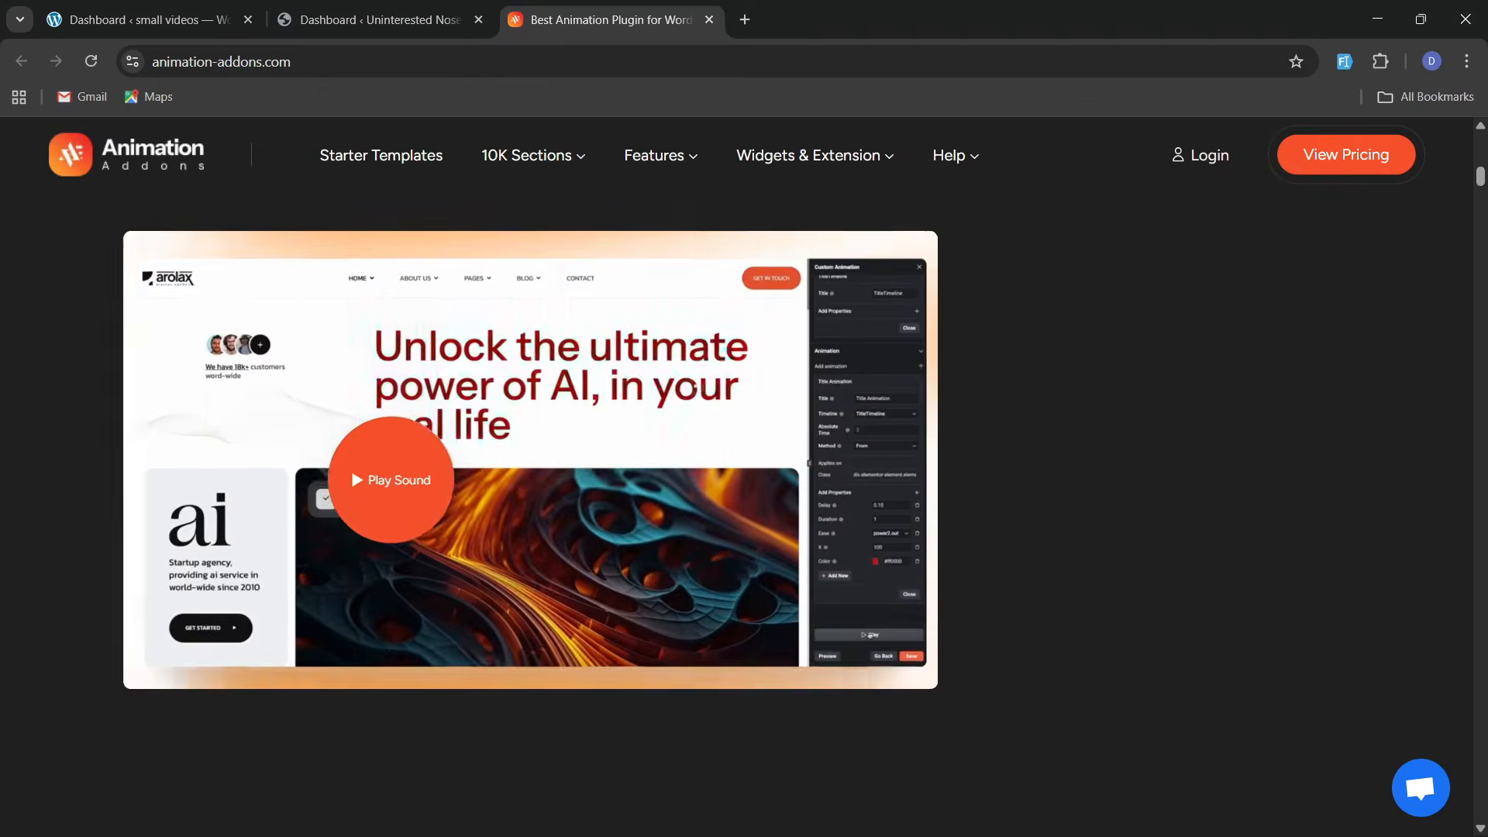
scroll(993, 442, up, 5)
scroll(992, 462, down, 3)
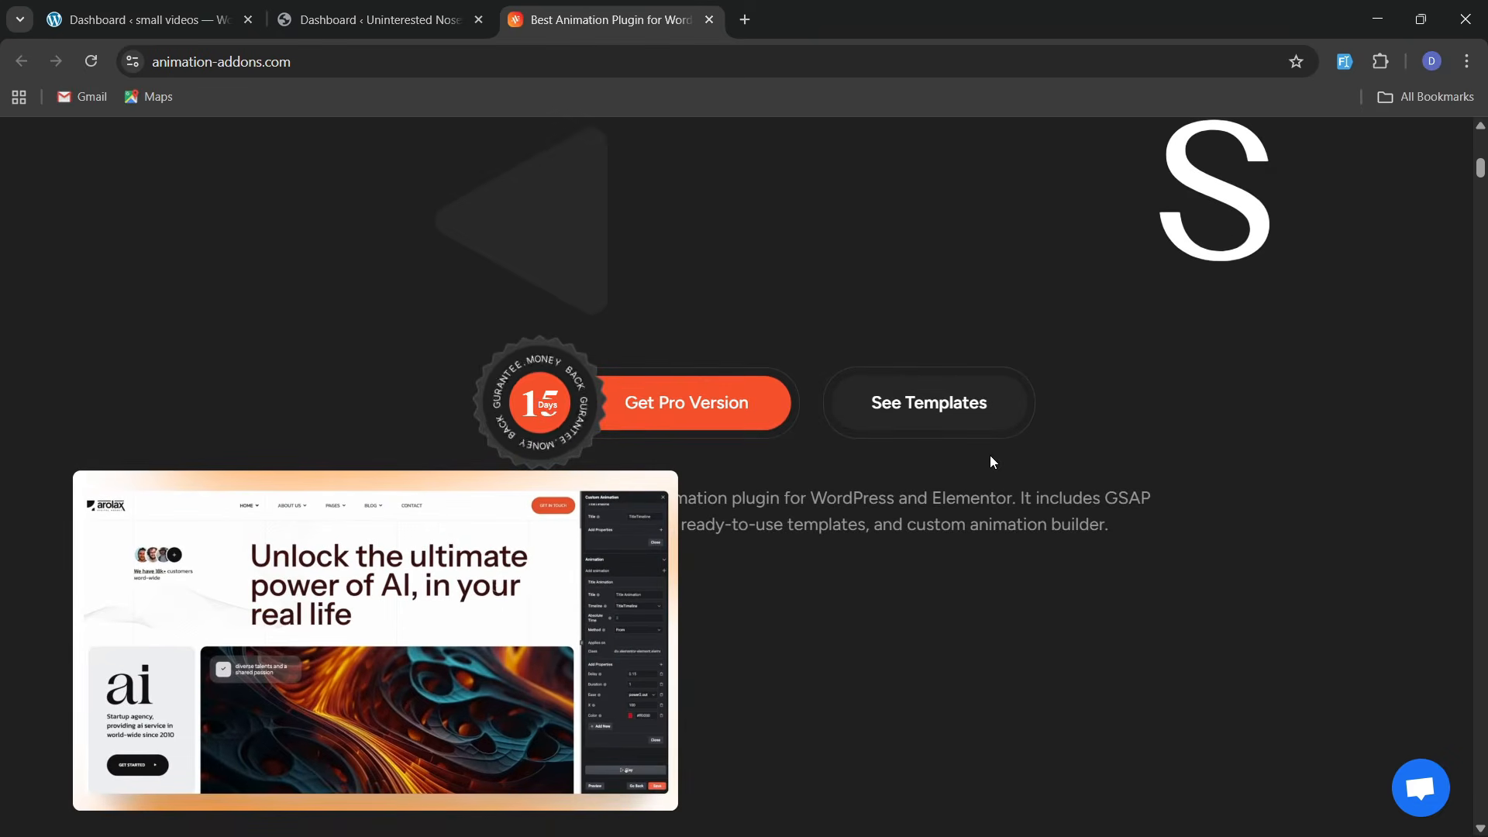
scroll(986, 479, down, 2)
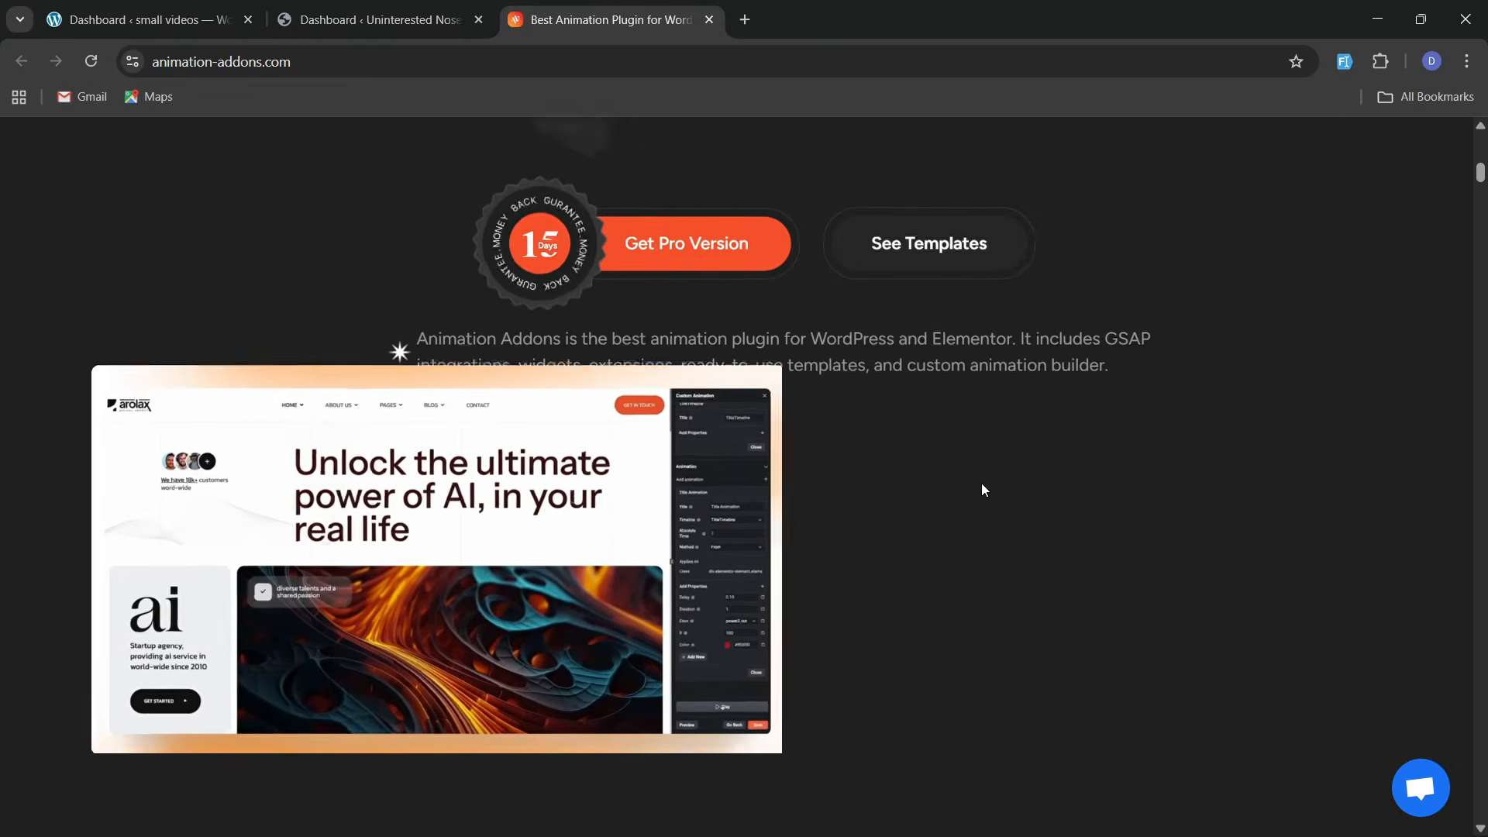
scroll(982, 482, down, 3)
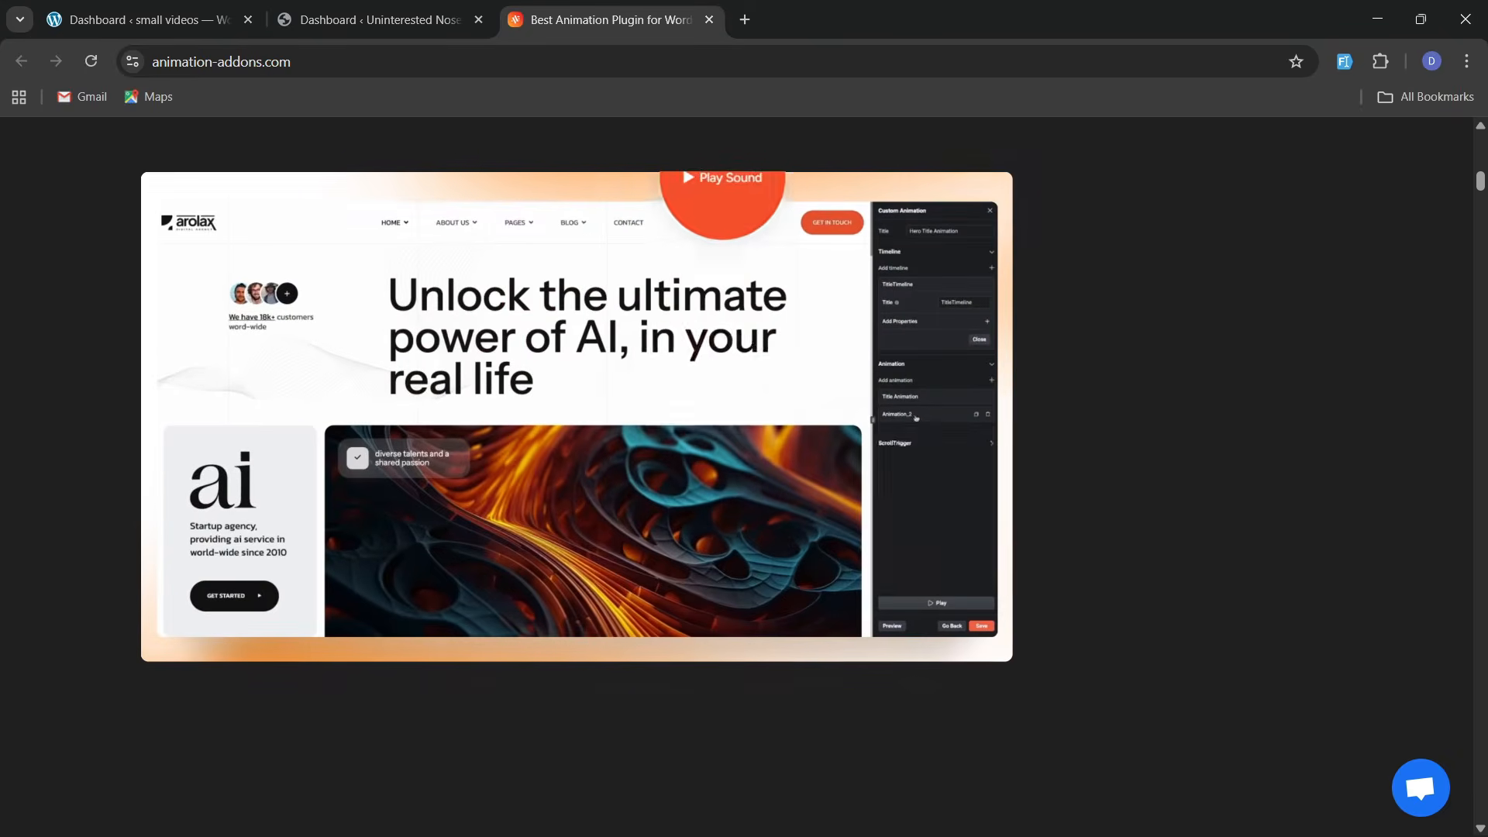
scroll(770, 578, down, 5)
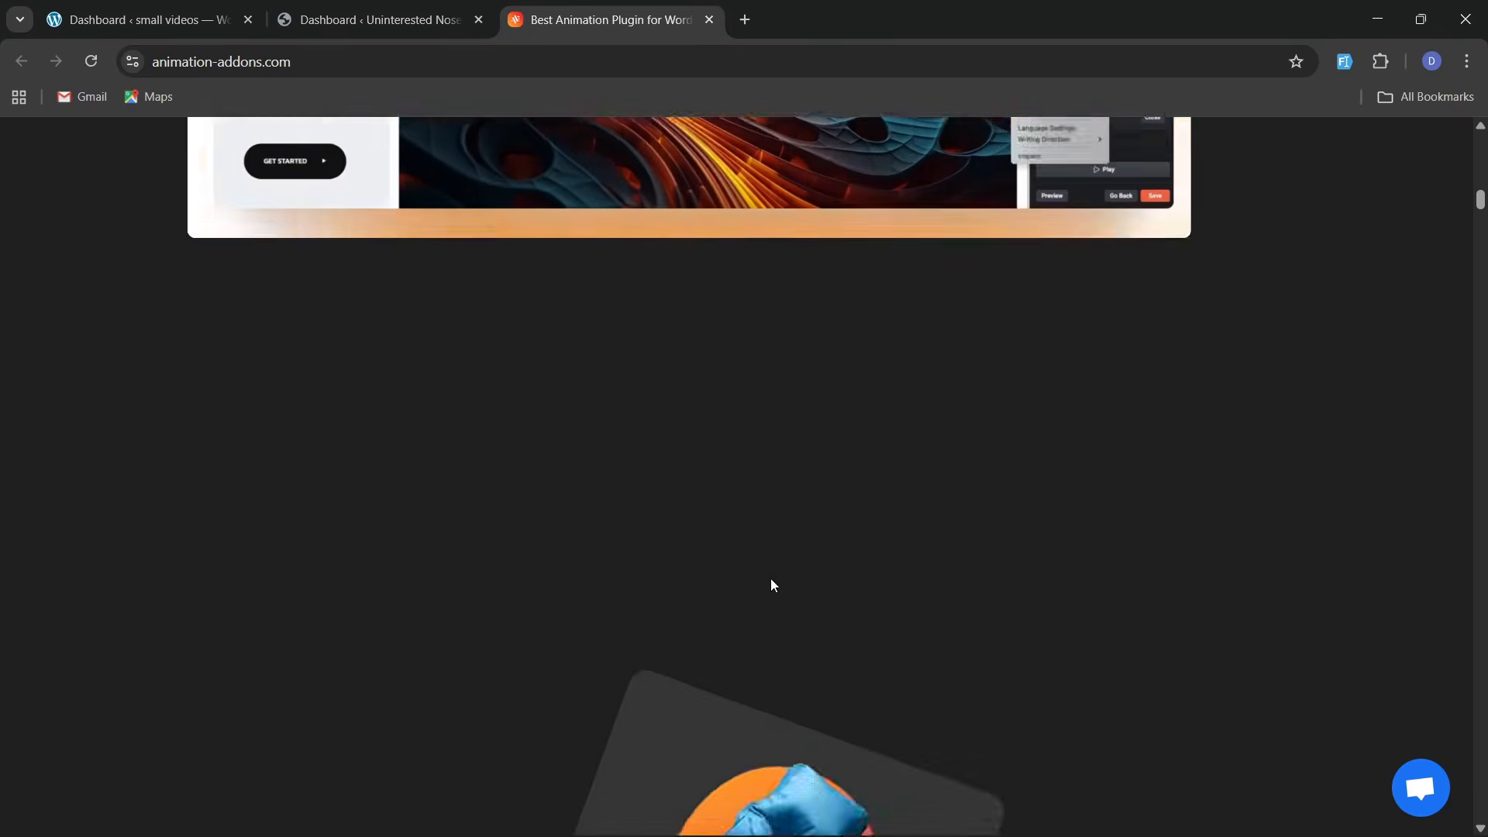
View the stacked "Animation Plugin for" audience cards and continue to the prebuilt website templates section
scroll(743, 570, down, 3)
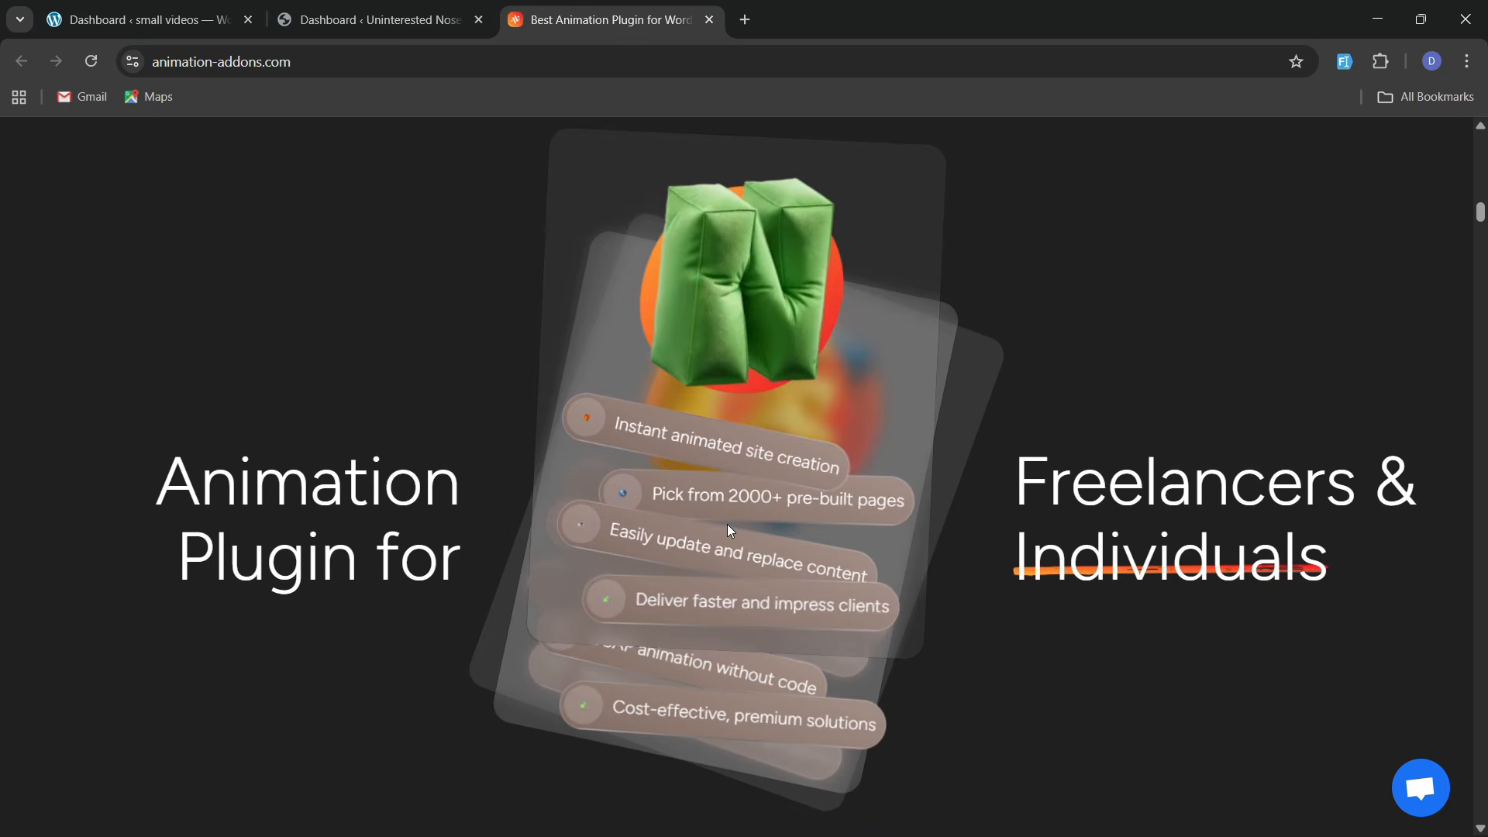
scroll(727, 523, down, 3)
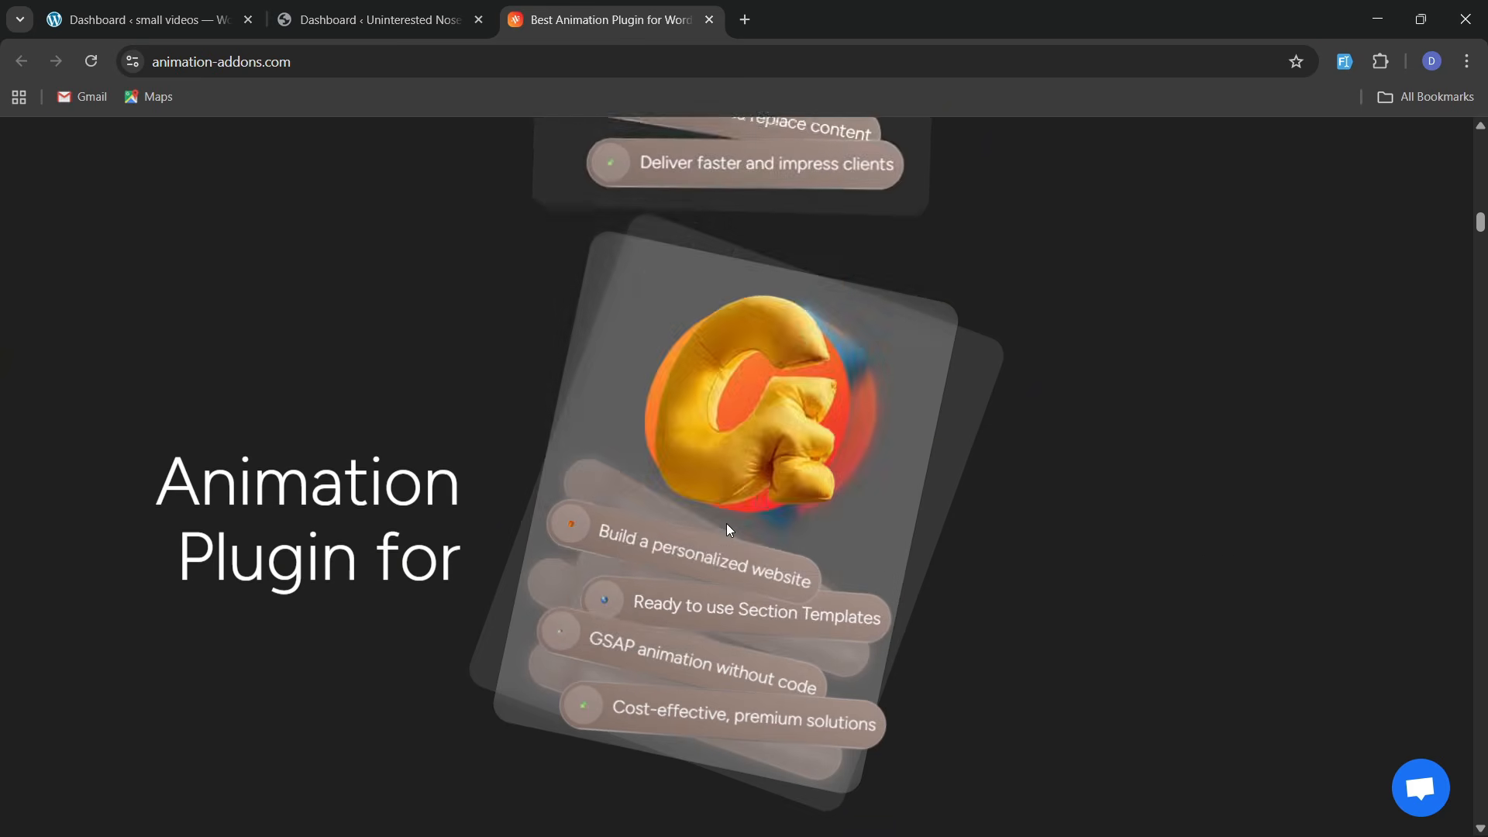
scroll(727, 523, down, 5)
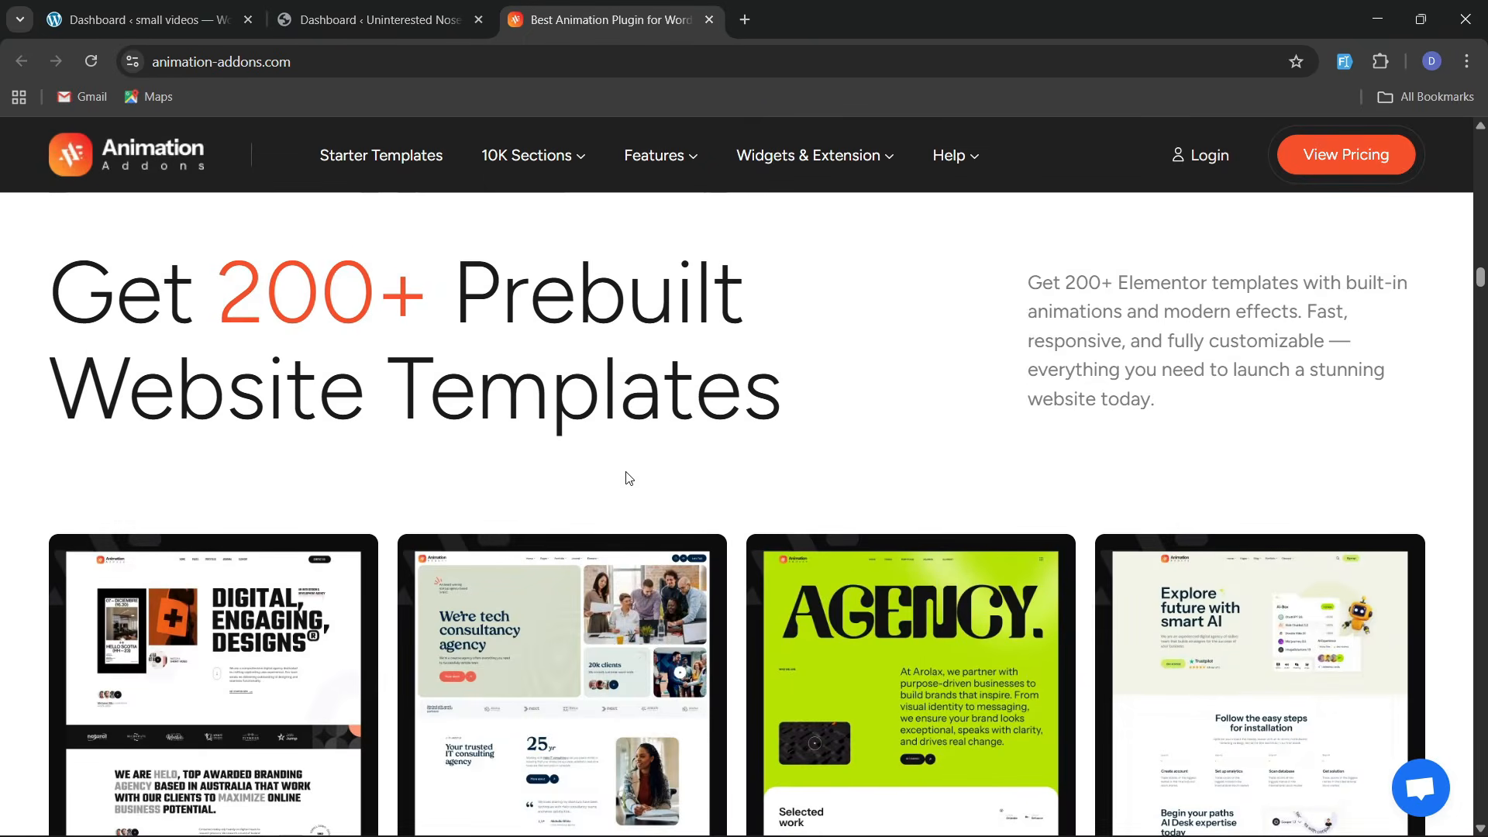
Browse the first rows of the prebuilt website templates, from Webix and ITrix through Seora
scroll(574, 448, up, 1)
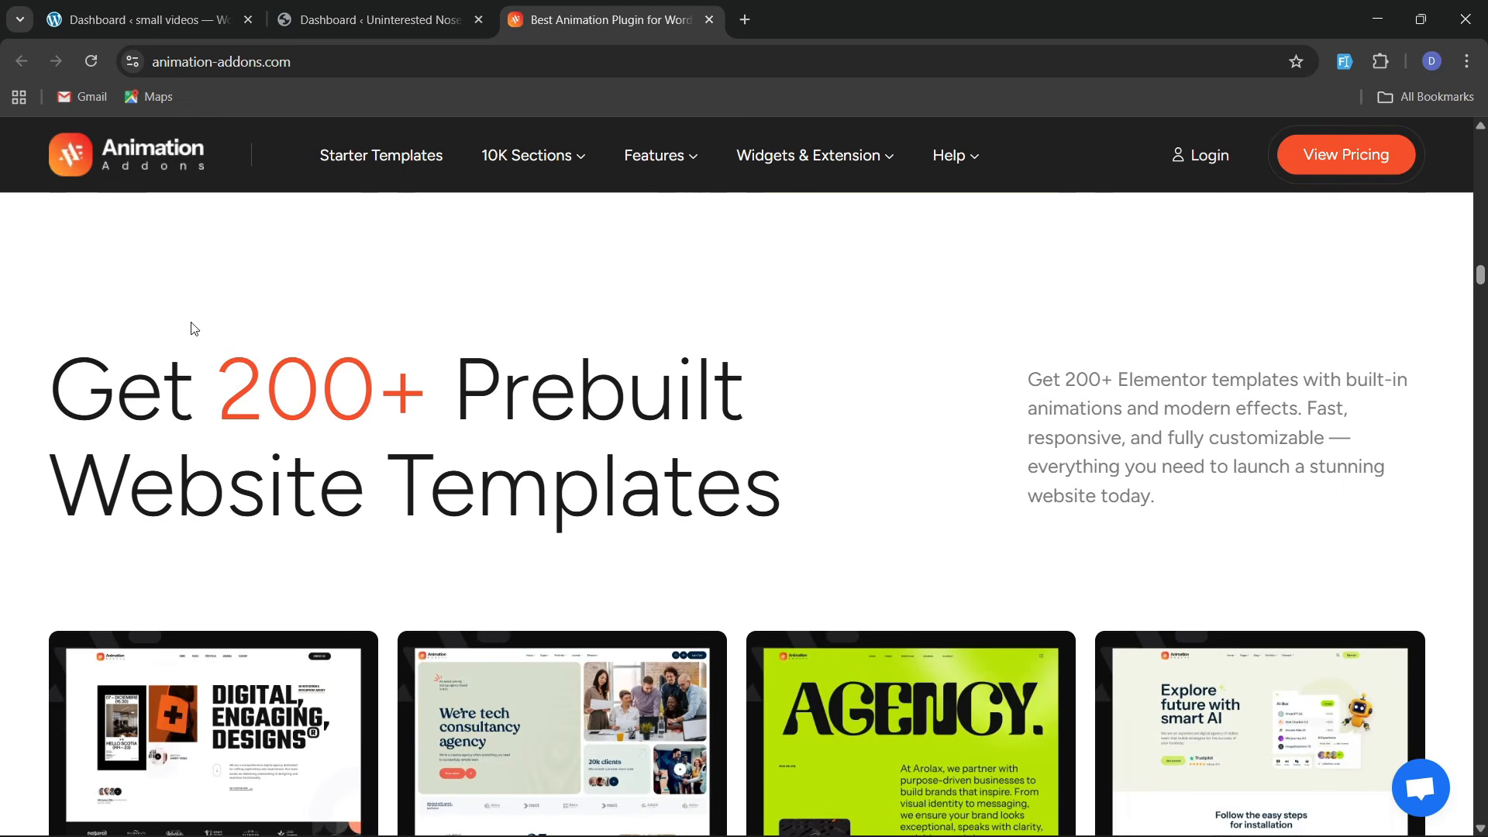
scroll(237, 367, down, 3)
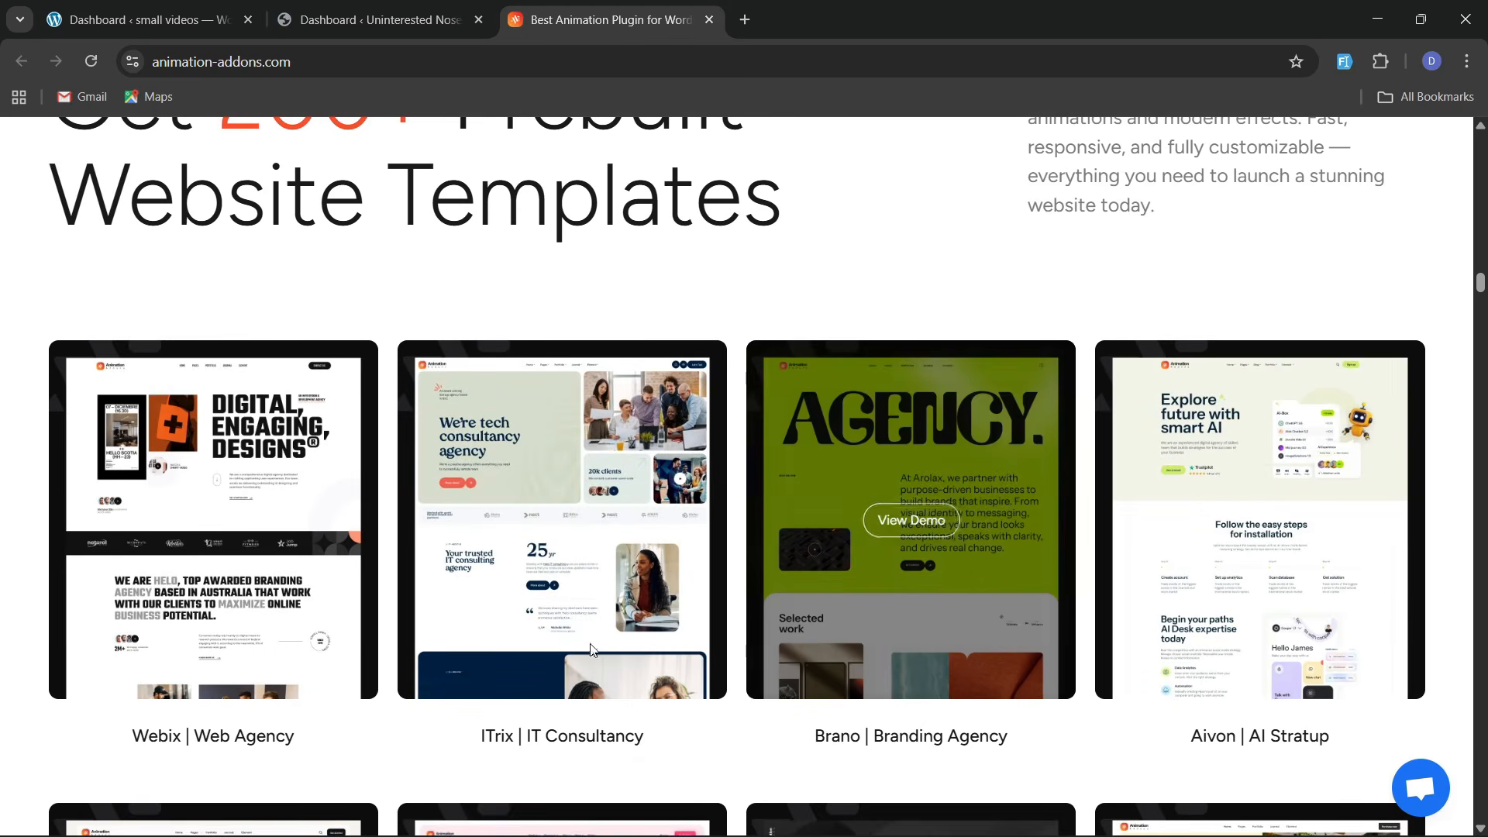
scroll(496, 578, down, 2)
scroll(496, 590, down, 5)
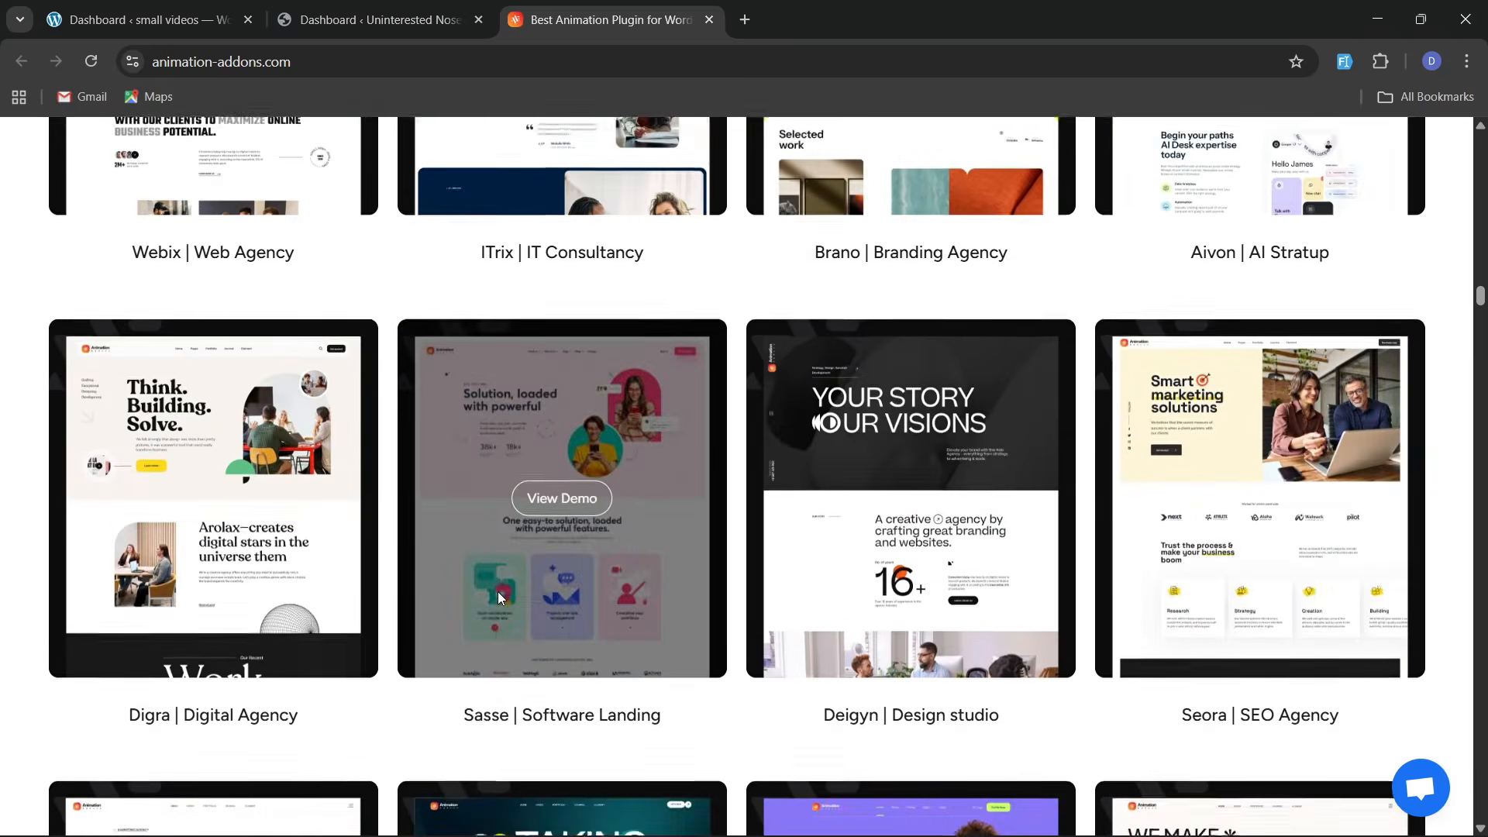
scroll(498, 593, up, 6)
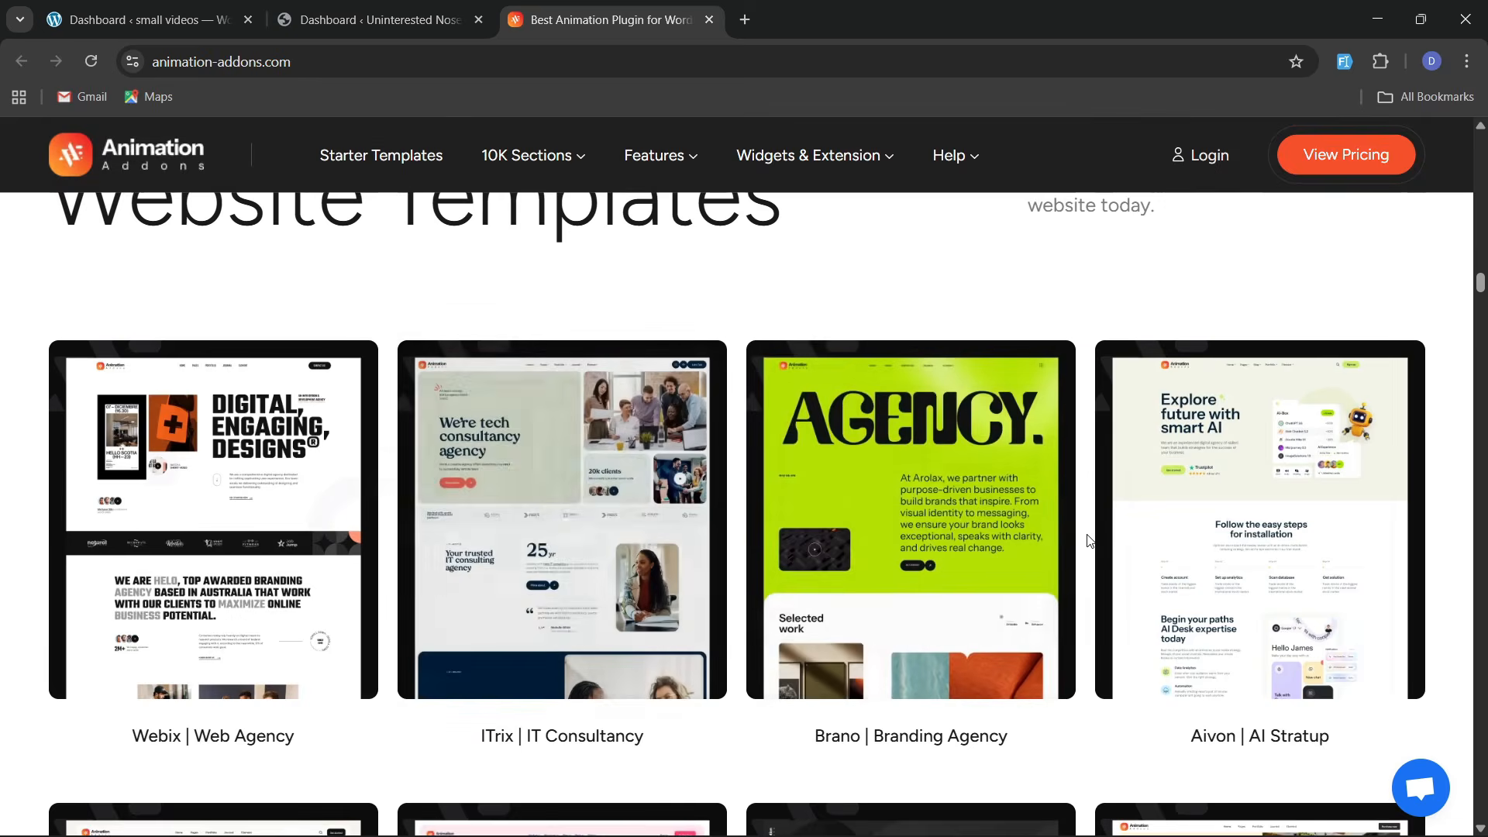
Open the demo of the ITrix | IT Consultancy template and return to the Animation Addons home page while it loads
click(560, 524)
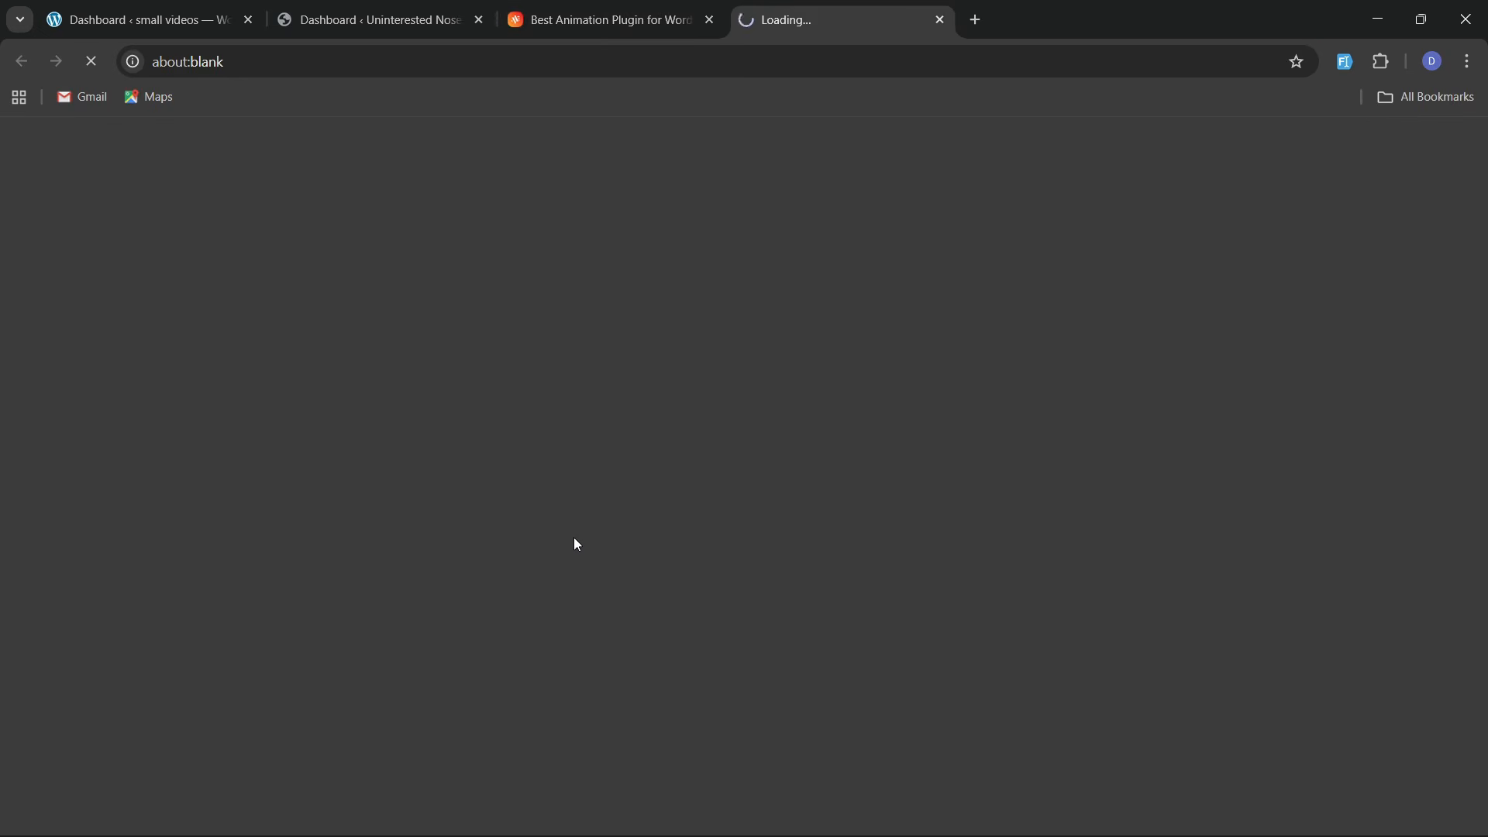
click(612, 21)
click(807, 23)
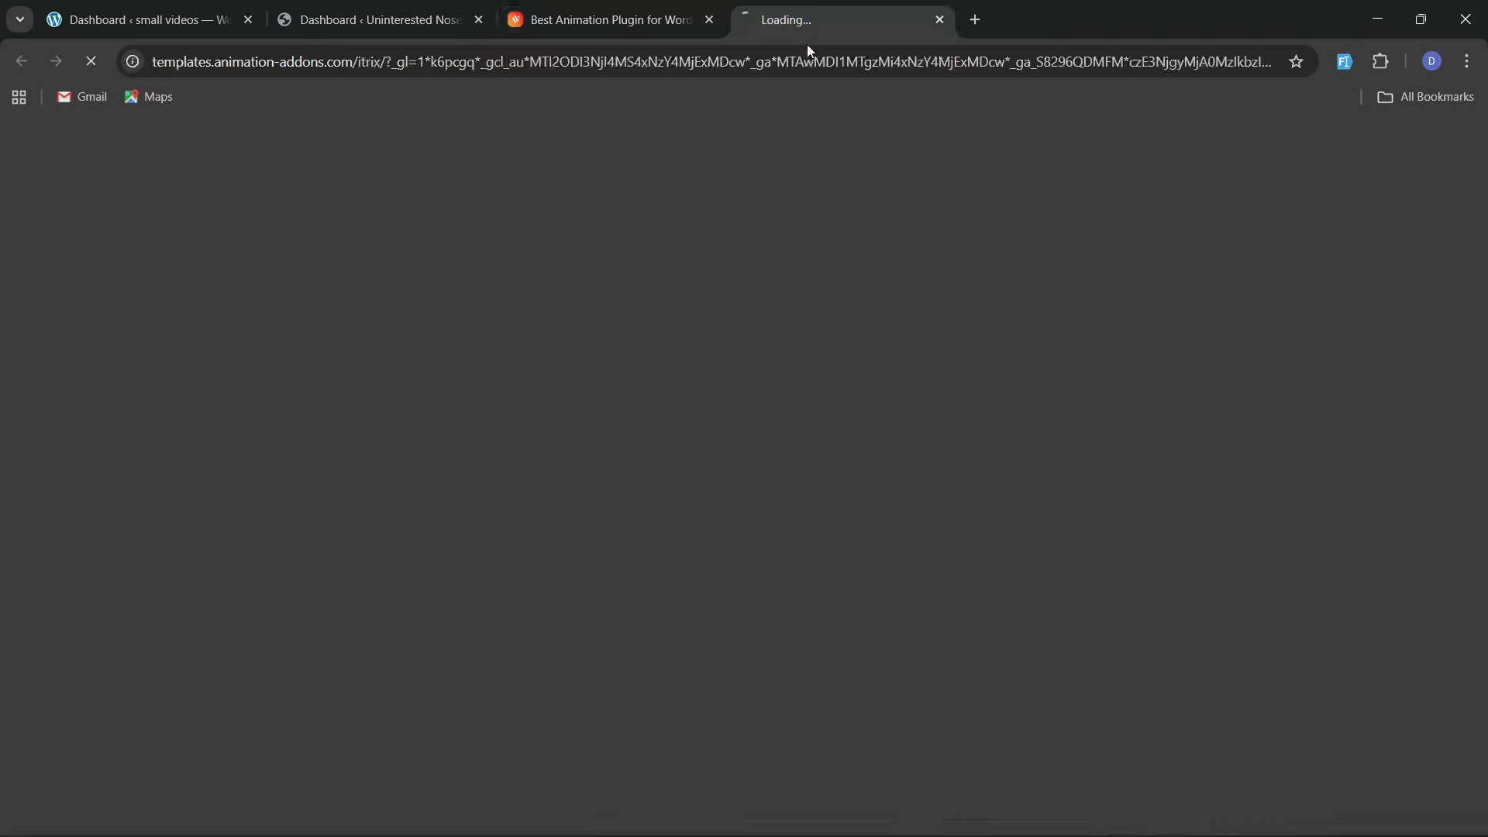
click(600, 23)
Look through further prebuilt templates, such as Digra, Sasse, Deigyn and Seora, in the home page gallery
scroll(853, 651, down, 6)
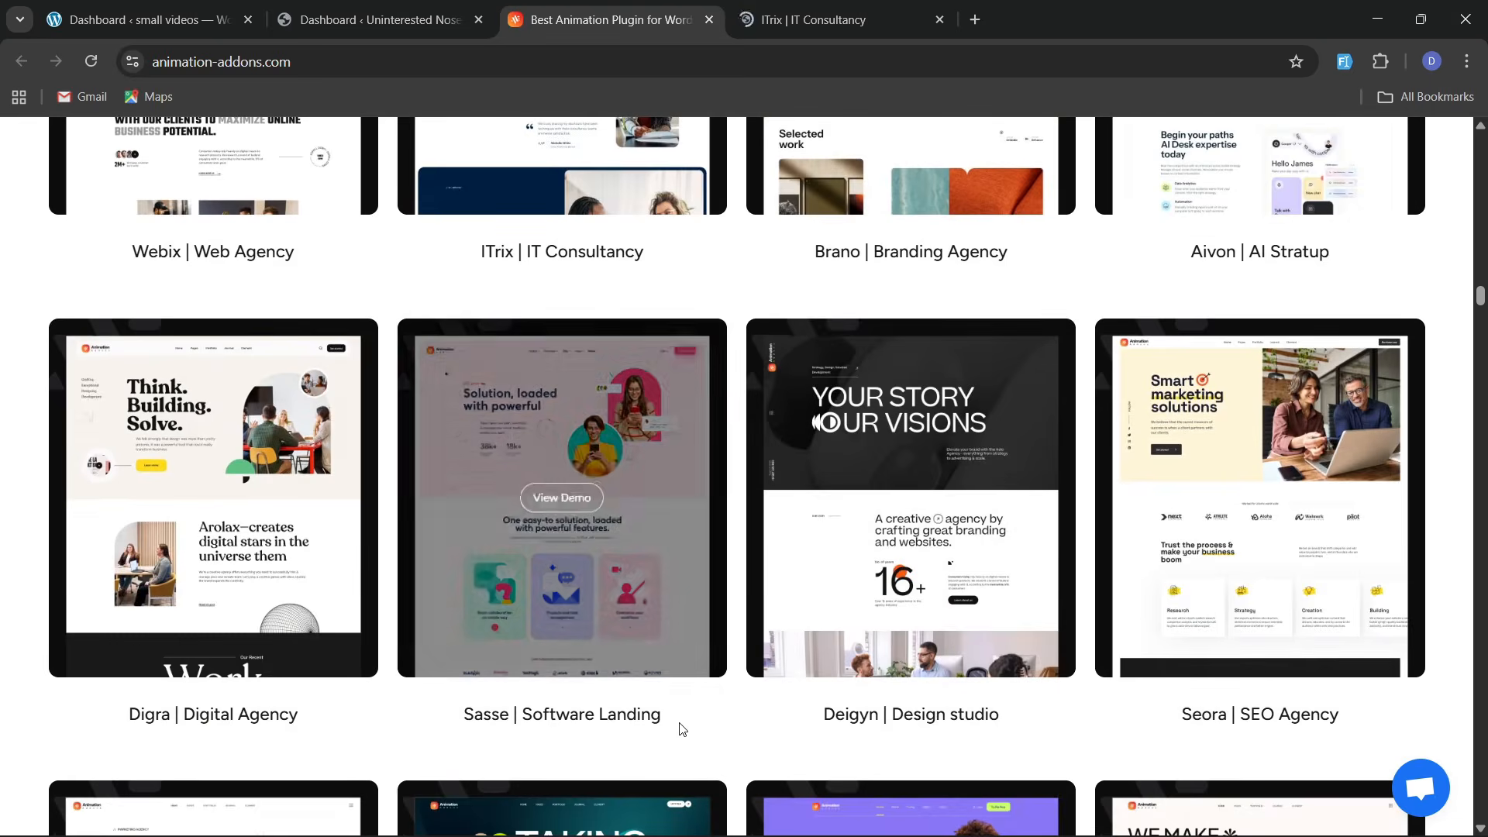
scroll(1013, 602, down, 1)
scroll(628, 522, up, 1)
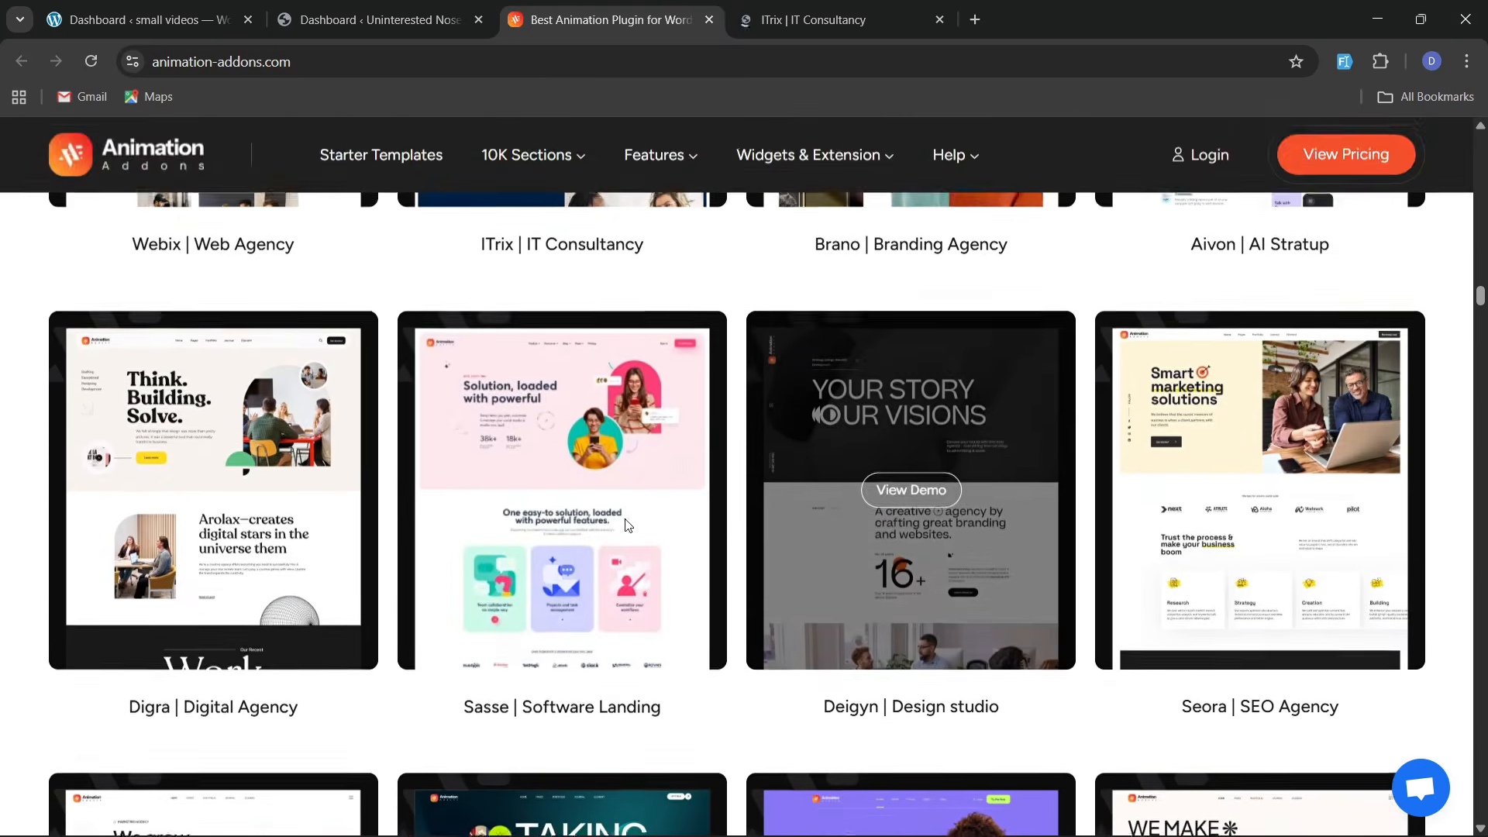
scroll(618, 523, down, 2)
scroll(615, 518, down, 3)
scroll(616, 518, down, 1)
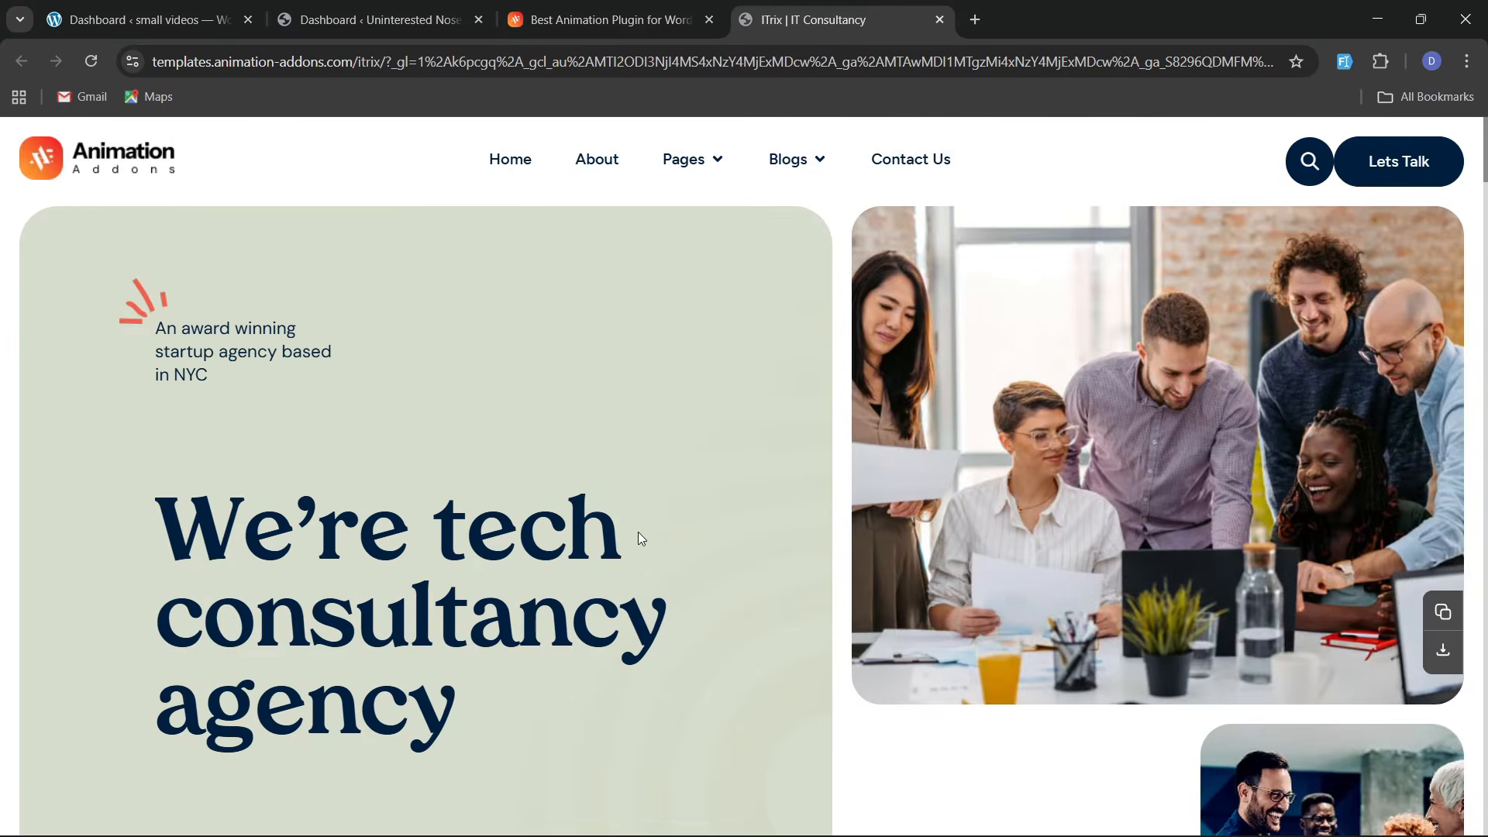
Examine the ITrix demo page's animated hero, client counter, partner logos and About Us section
scroll(639, 535, down, 4)
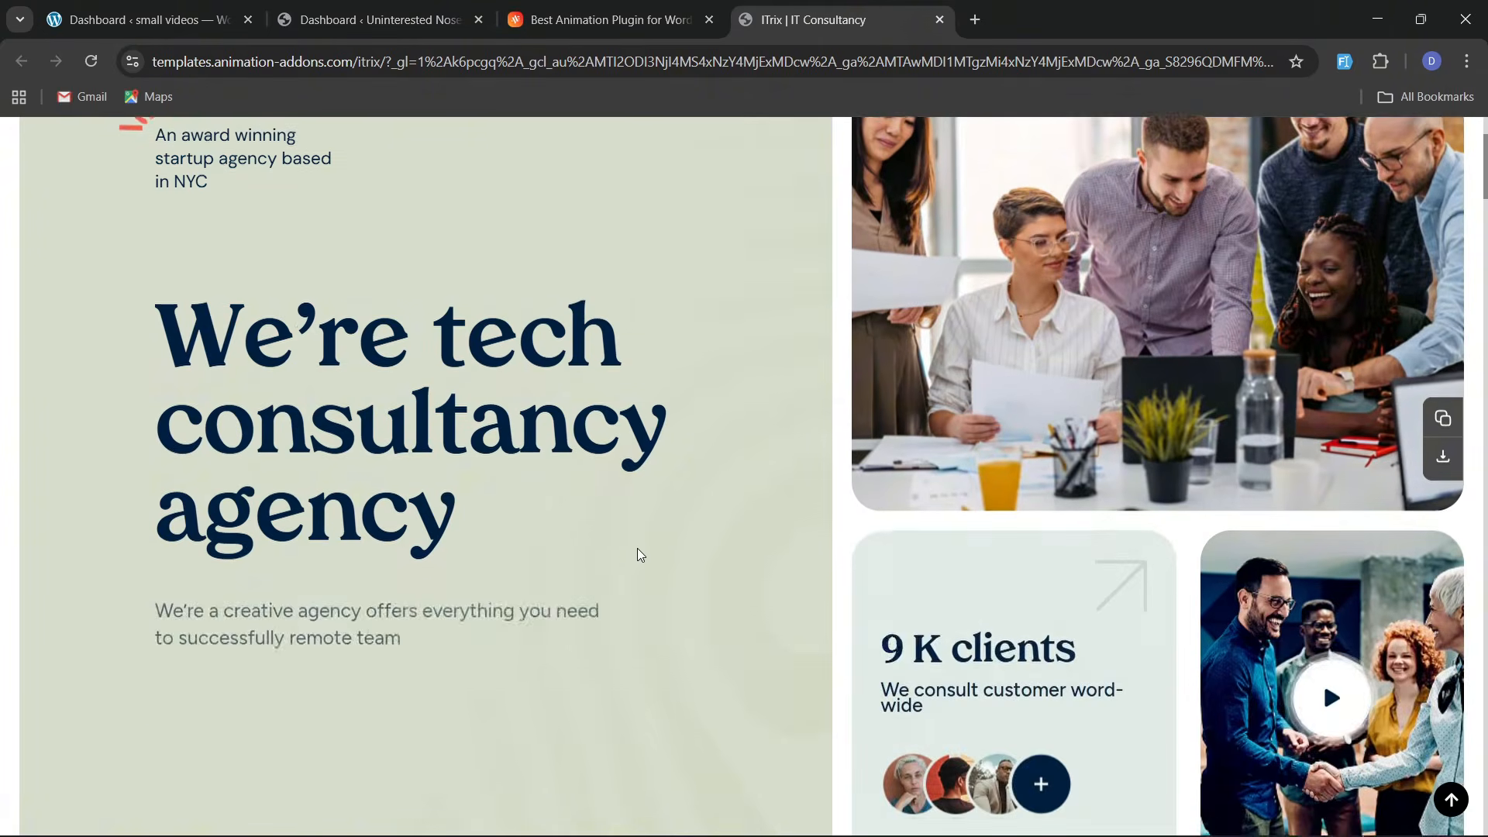
scroll(638, 555, up, 4)
scroll(638, 550, down, 4)
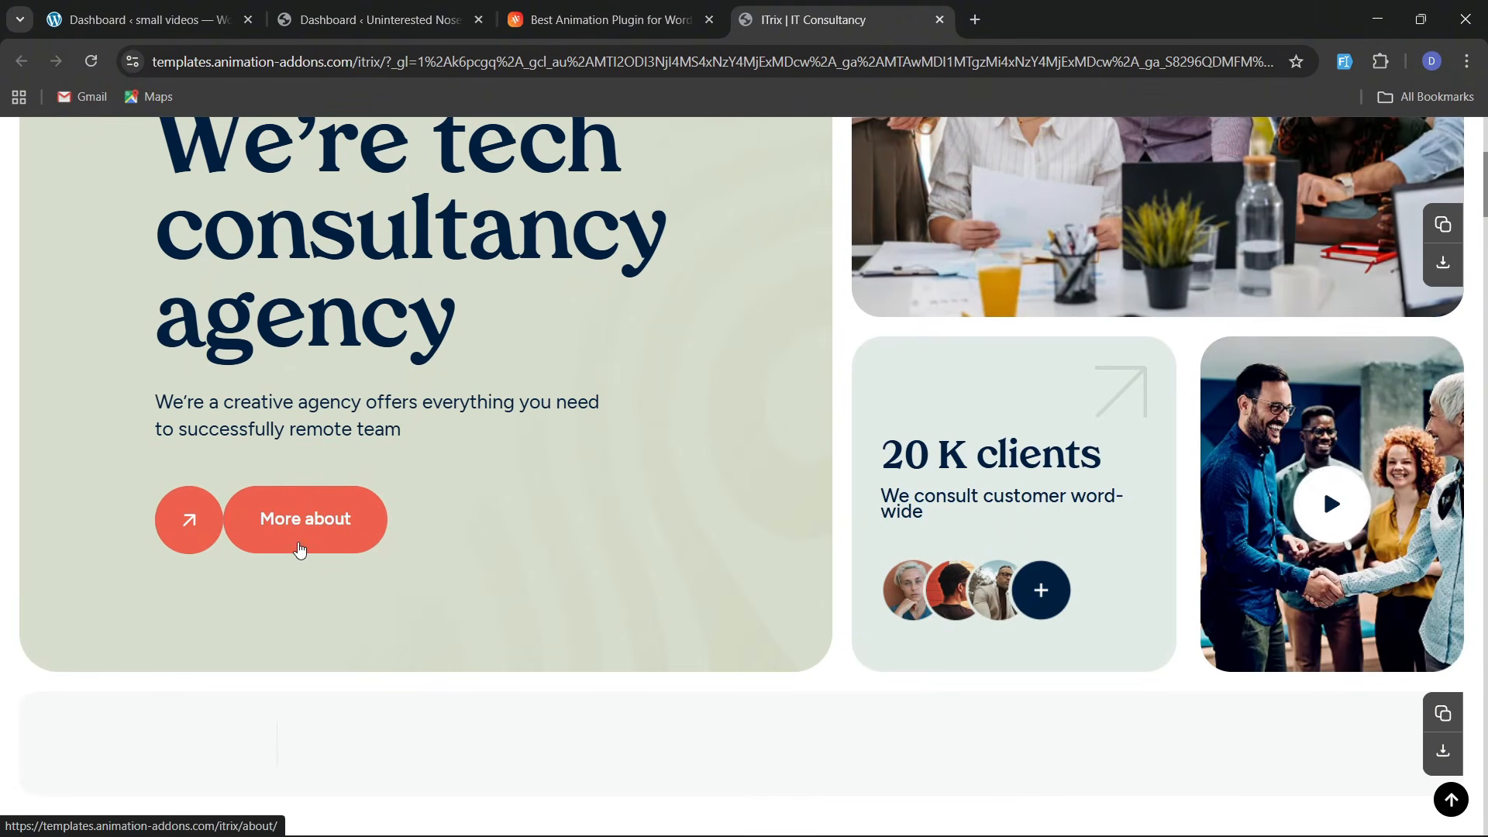
scroll(803, 531, down, 8)
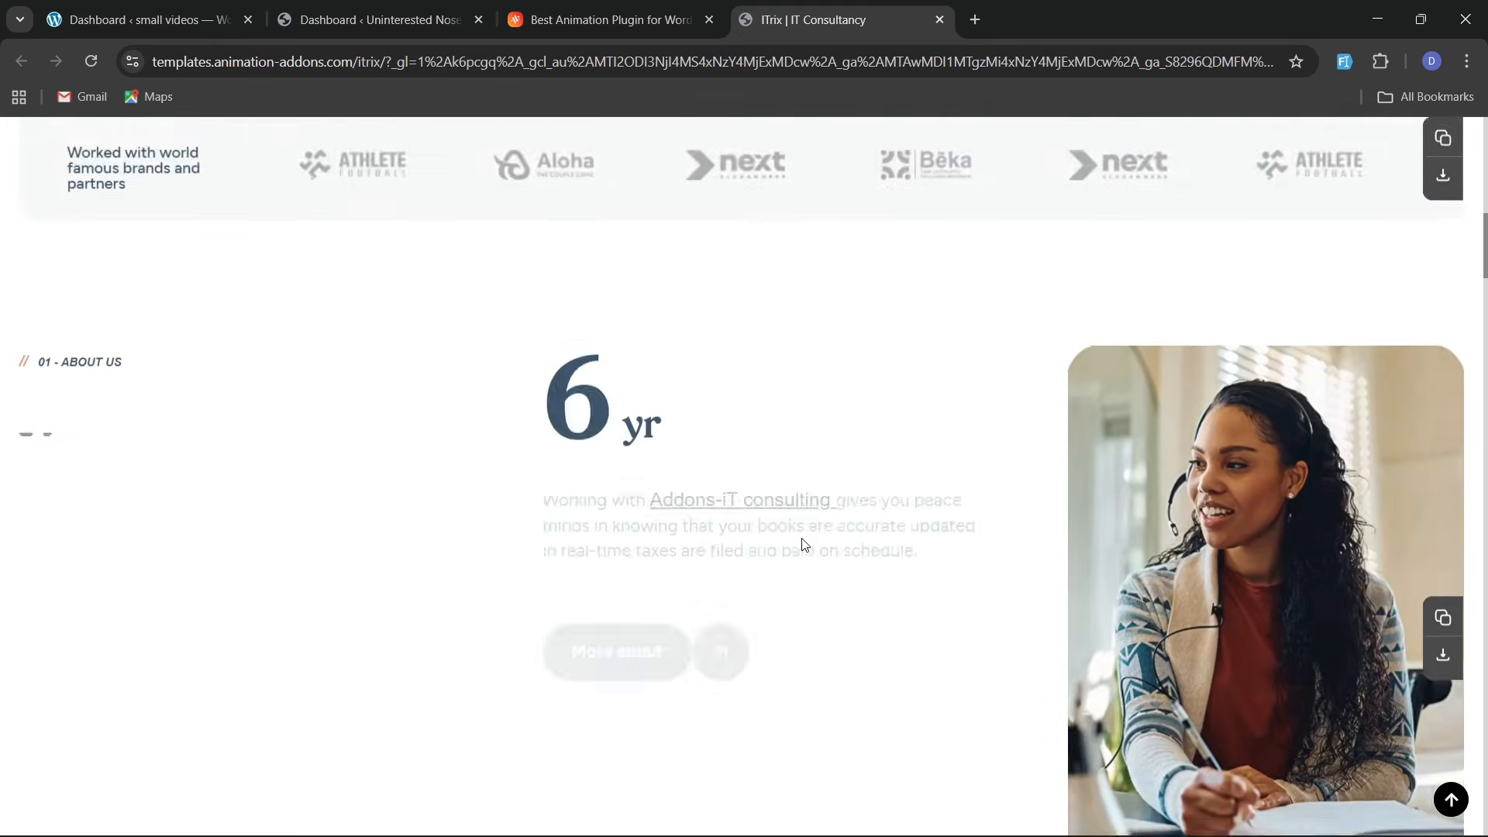
Examine the rest of the ITrix demo, from the About Us section through services and project statistics to customer satisfaction
scroll(804, 543, up, 3)
scroll(466, 481, down, 5)
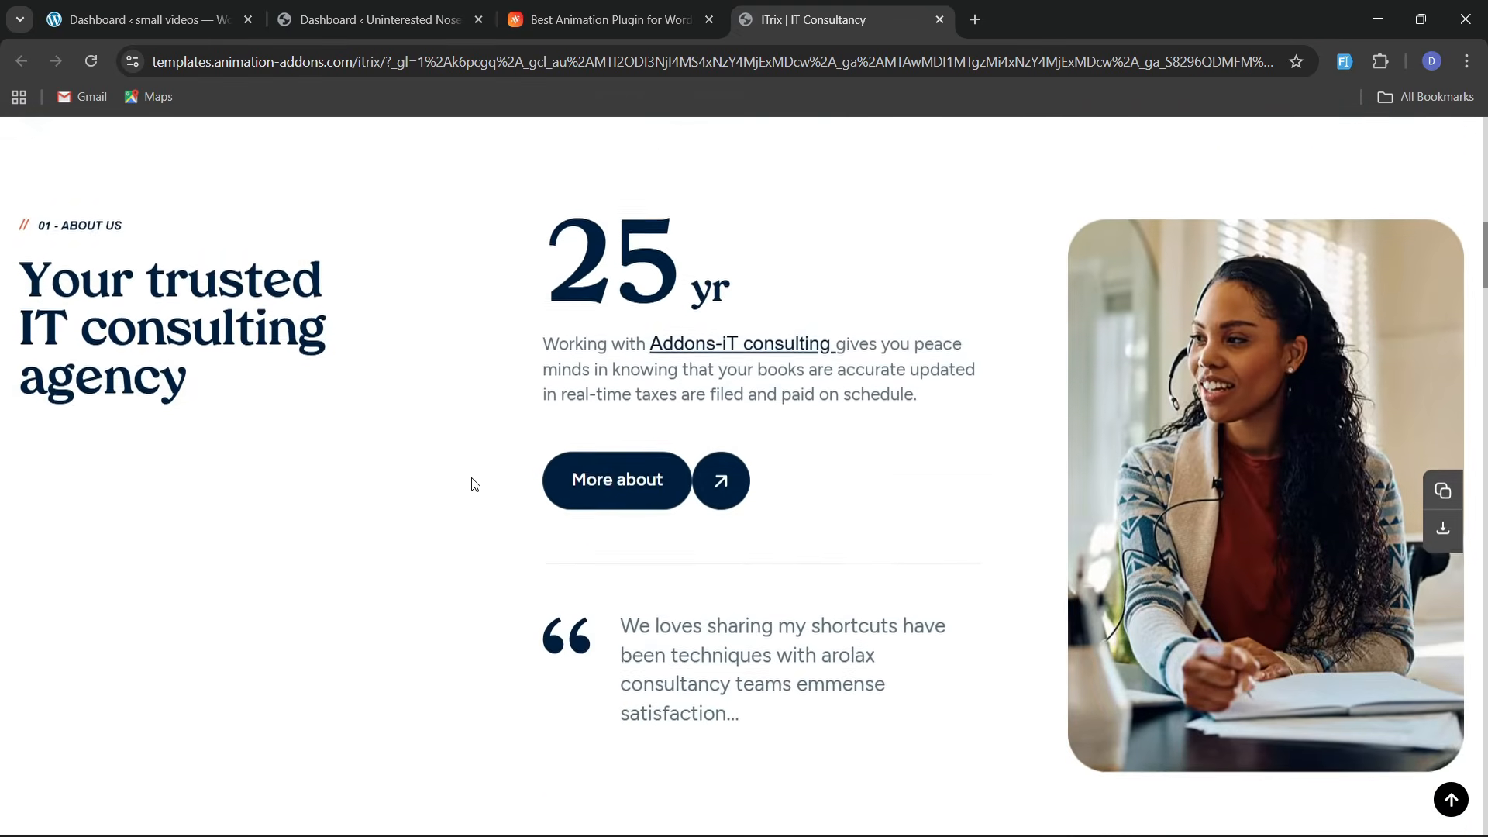
scroll(831, 561, down, 8)
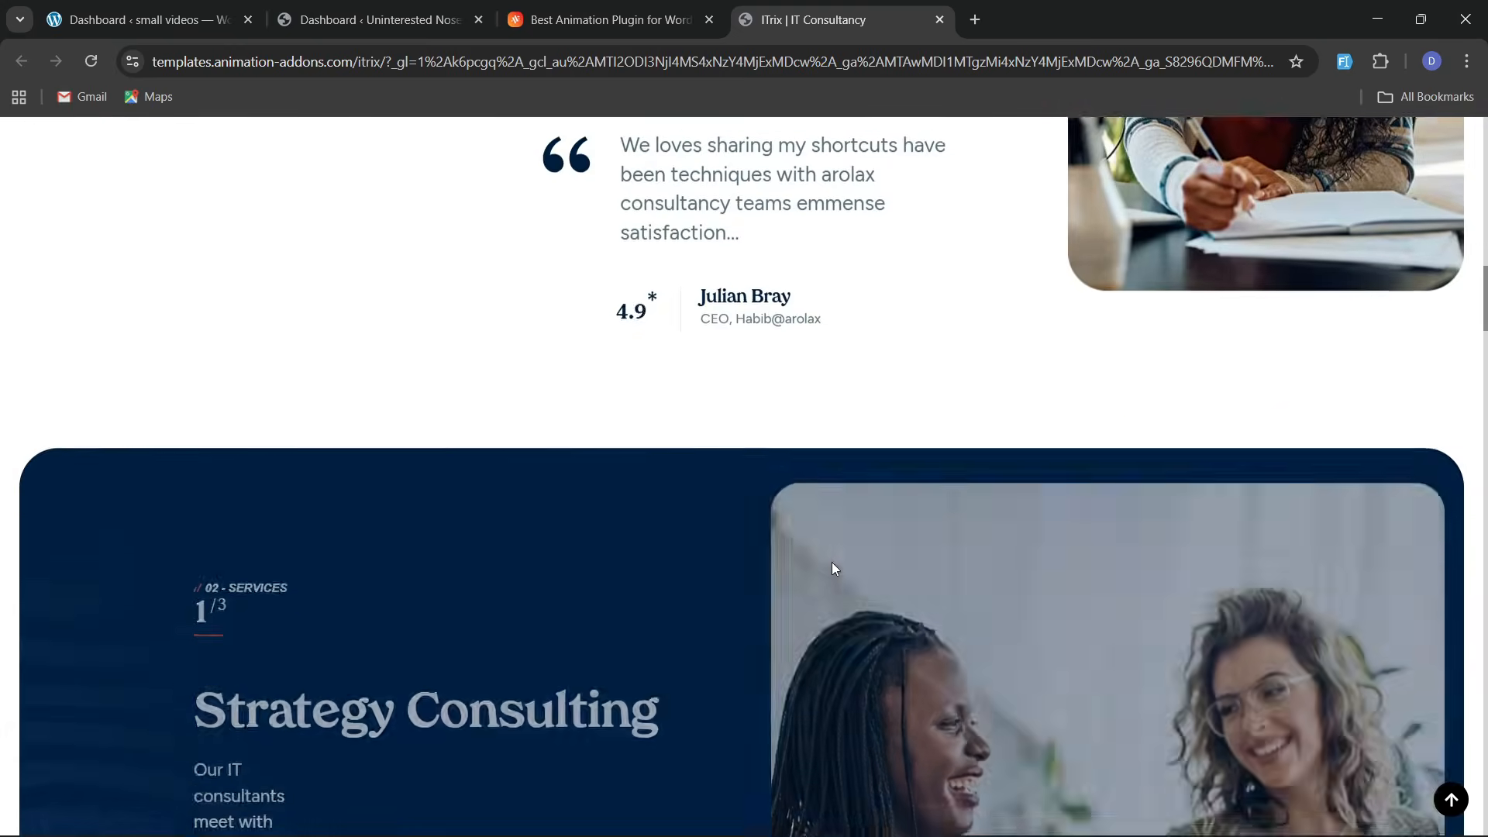
scroll(833, 563, down, 5)
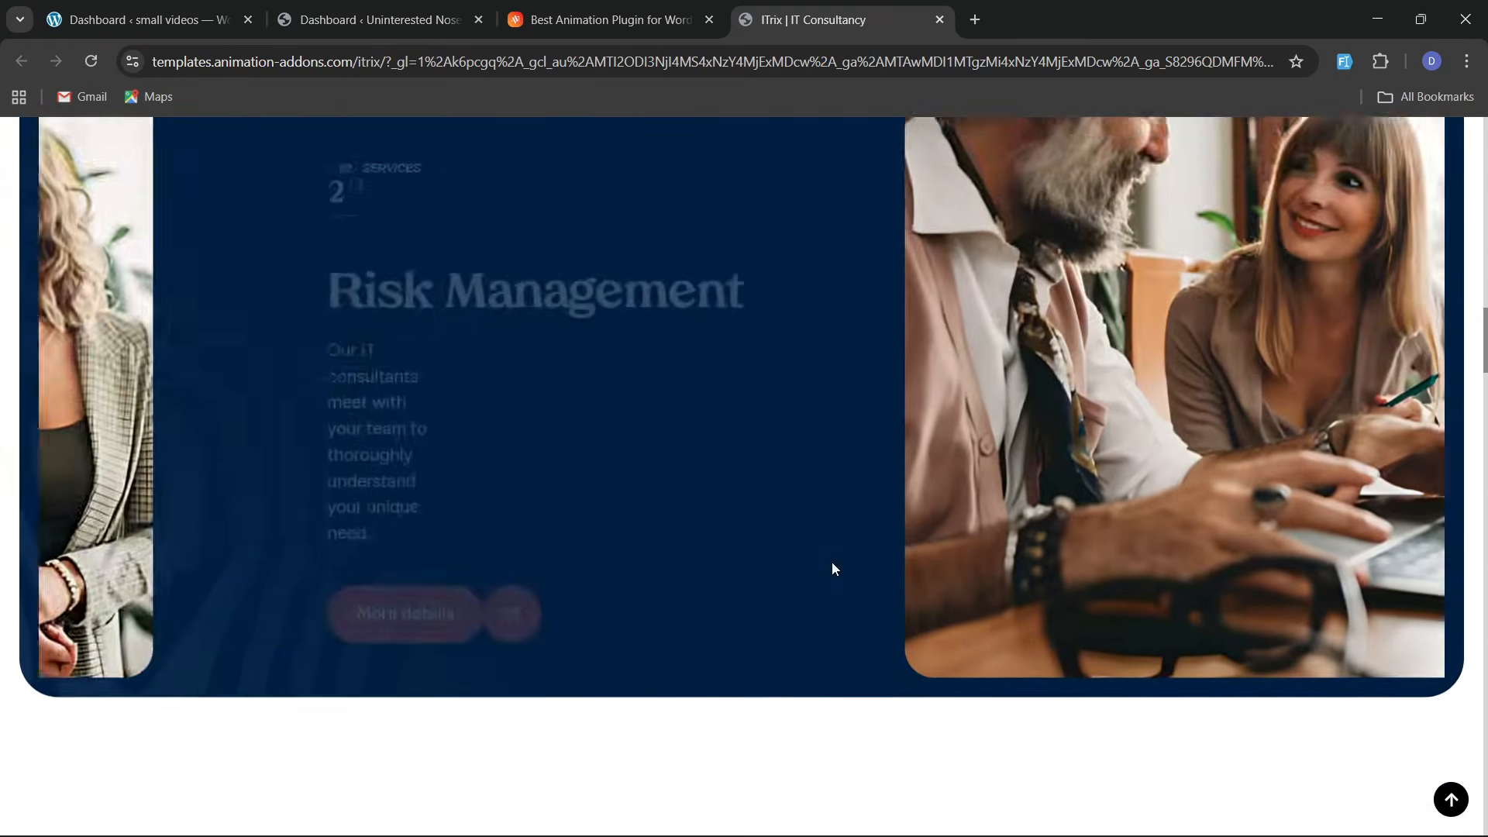
scroll(821, 546, down, 6)
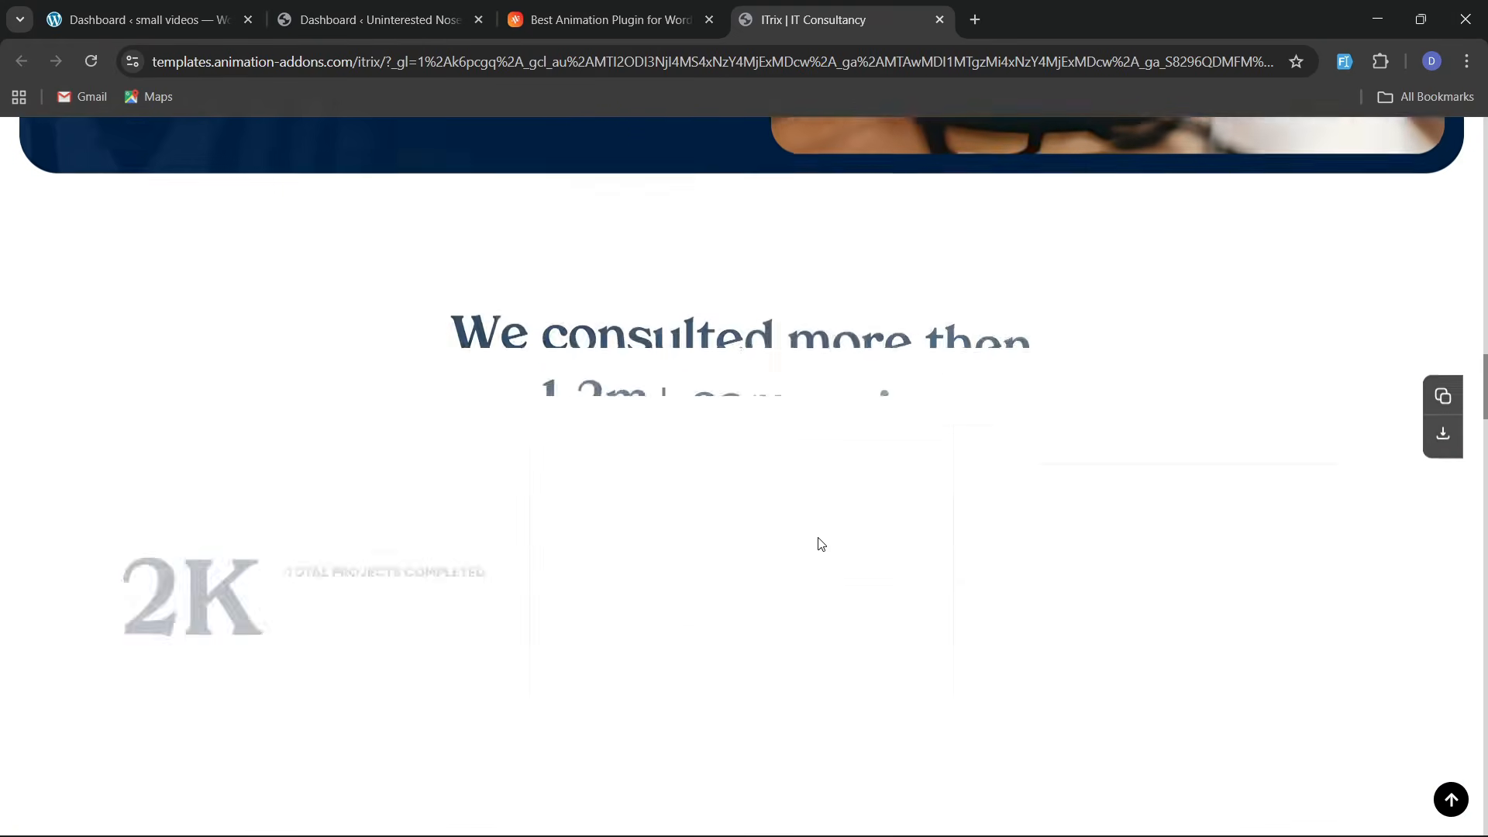
scroll(822, 545, down, 4)
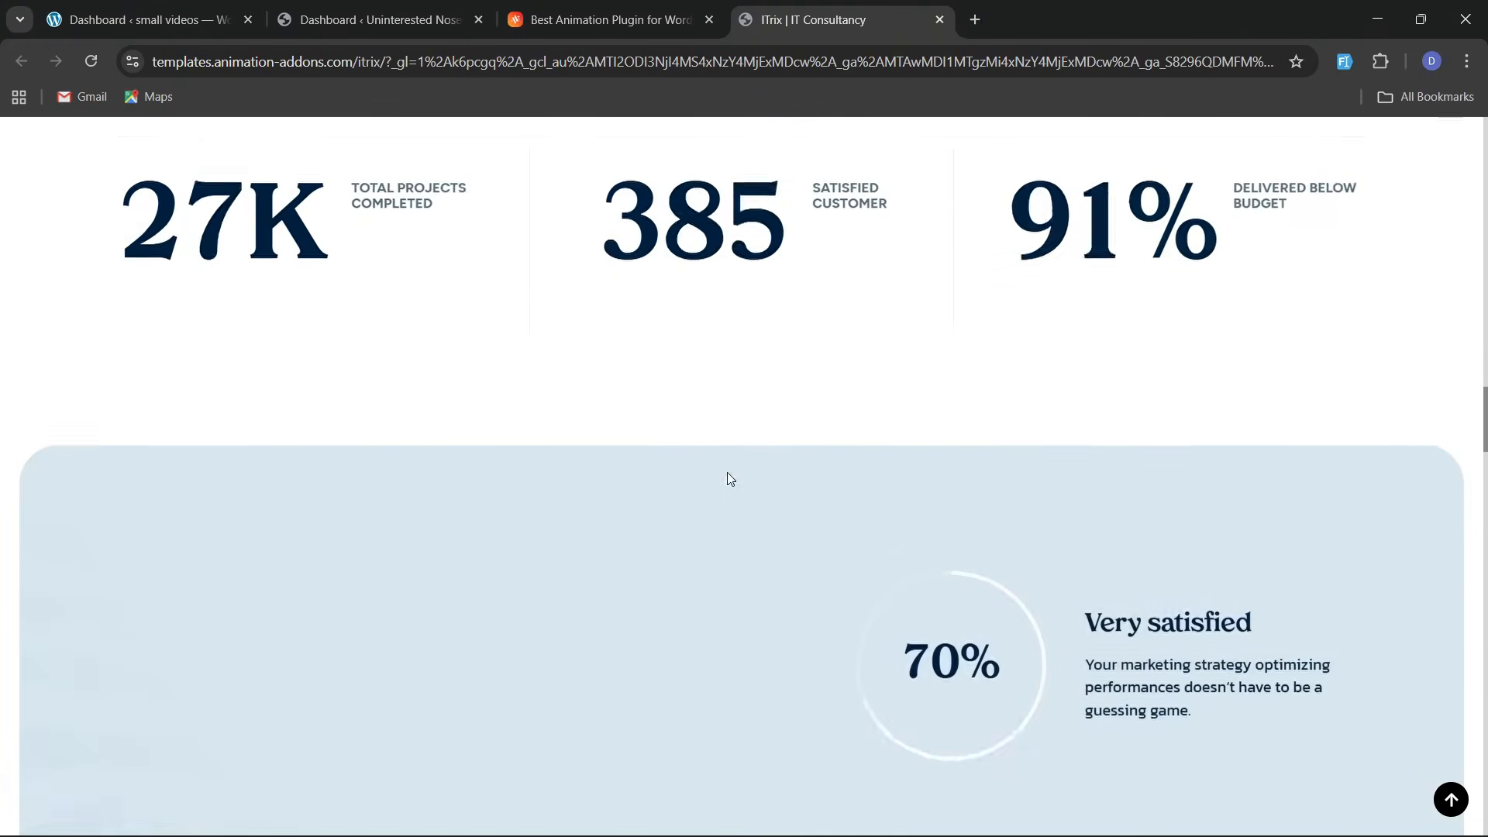
scroll(727, 477, down, 4)
Return to the Animation Addons home page and review its feature cards, from Pre-designed Websites and Custom Animation Builder to Pre-built Pages
click(605, 19)
scroll(803, 612, down, 5)
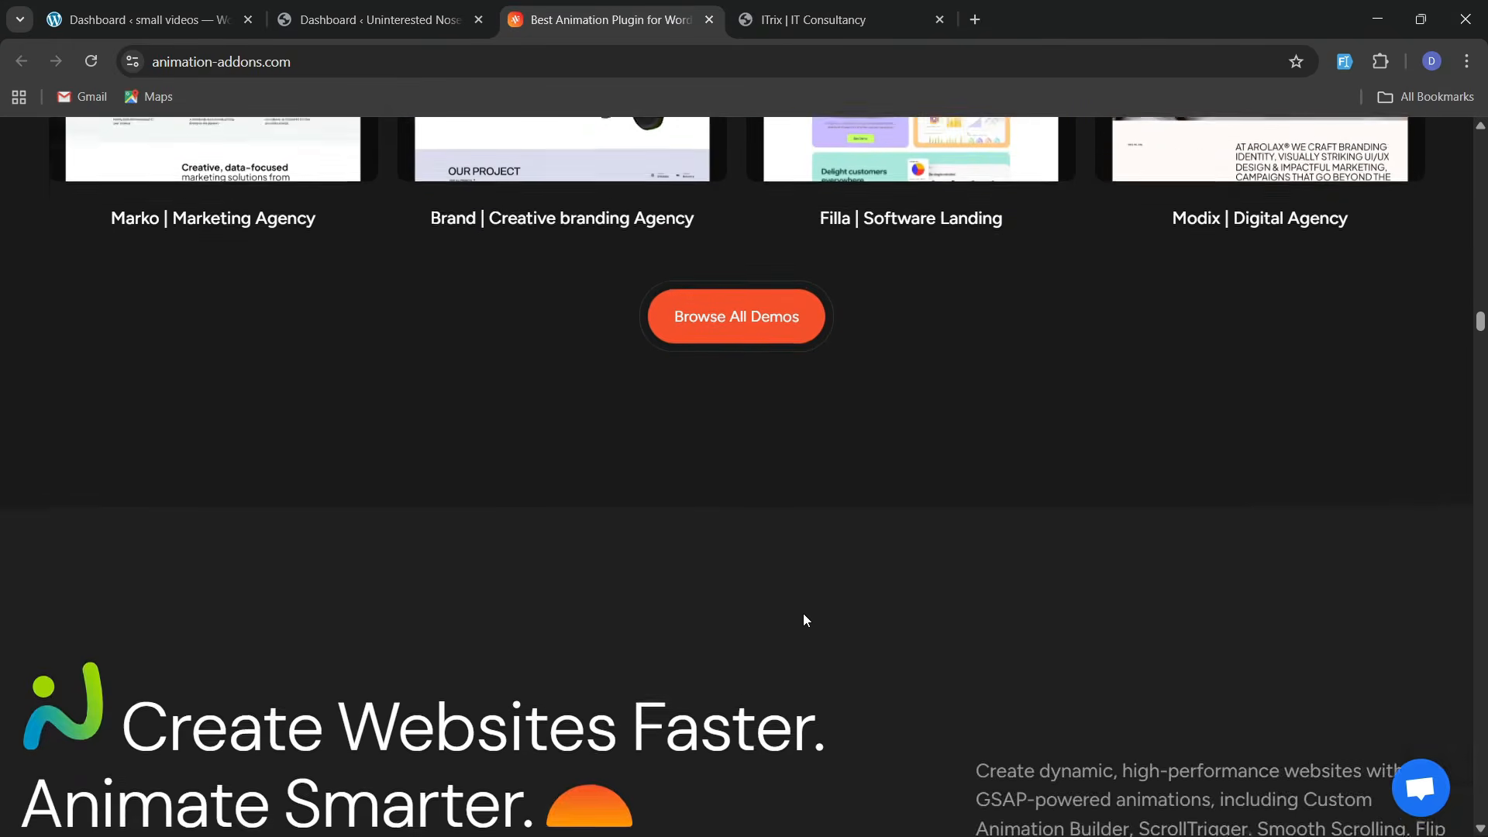
scroll(803, 613, down, 5)
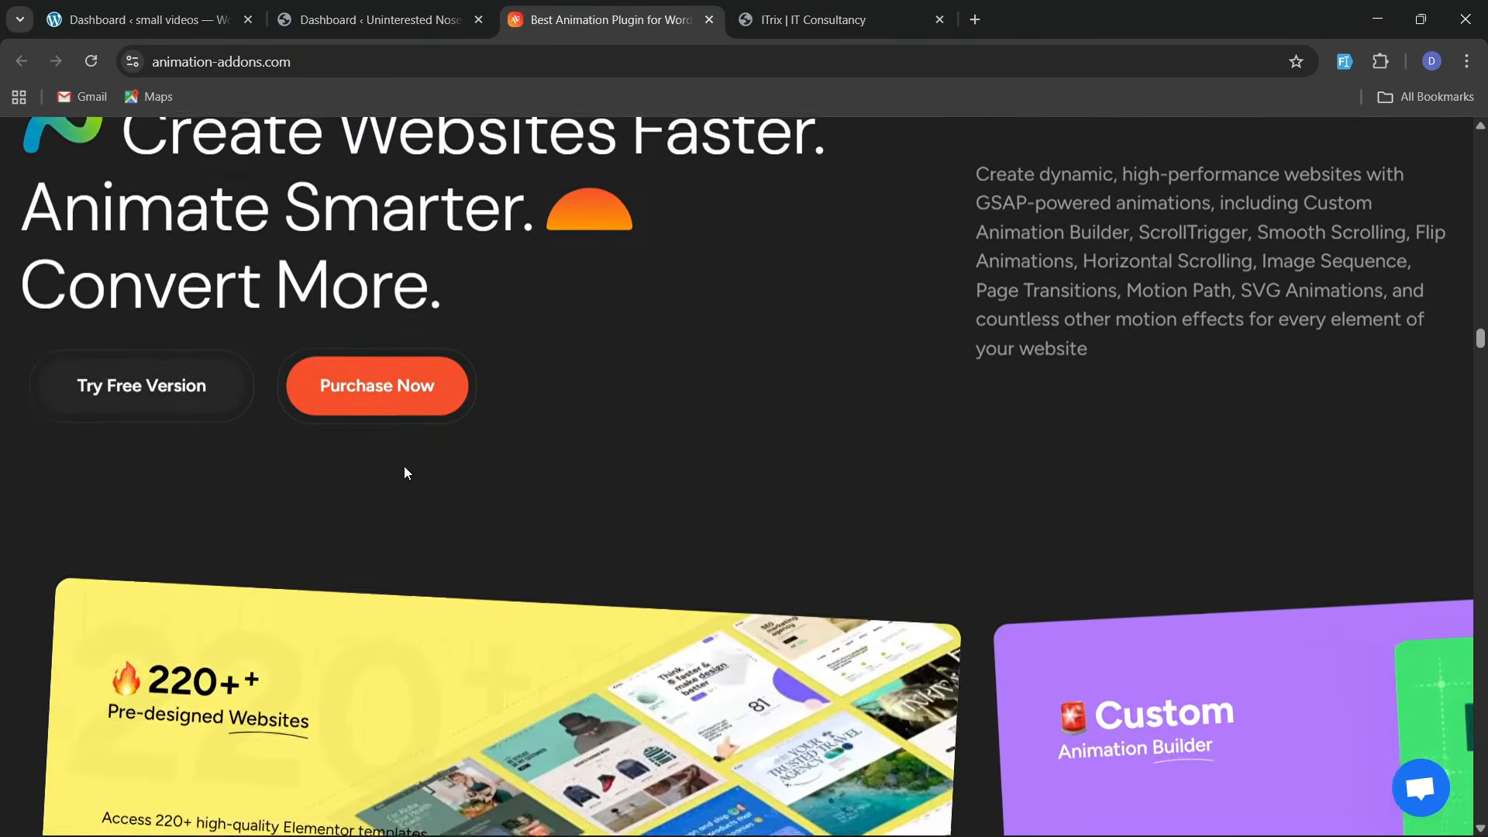
scroll(692, 589, down, 1)
scroll(692, 591, down, 3)
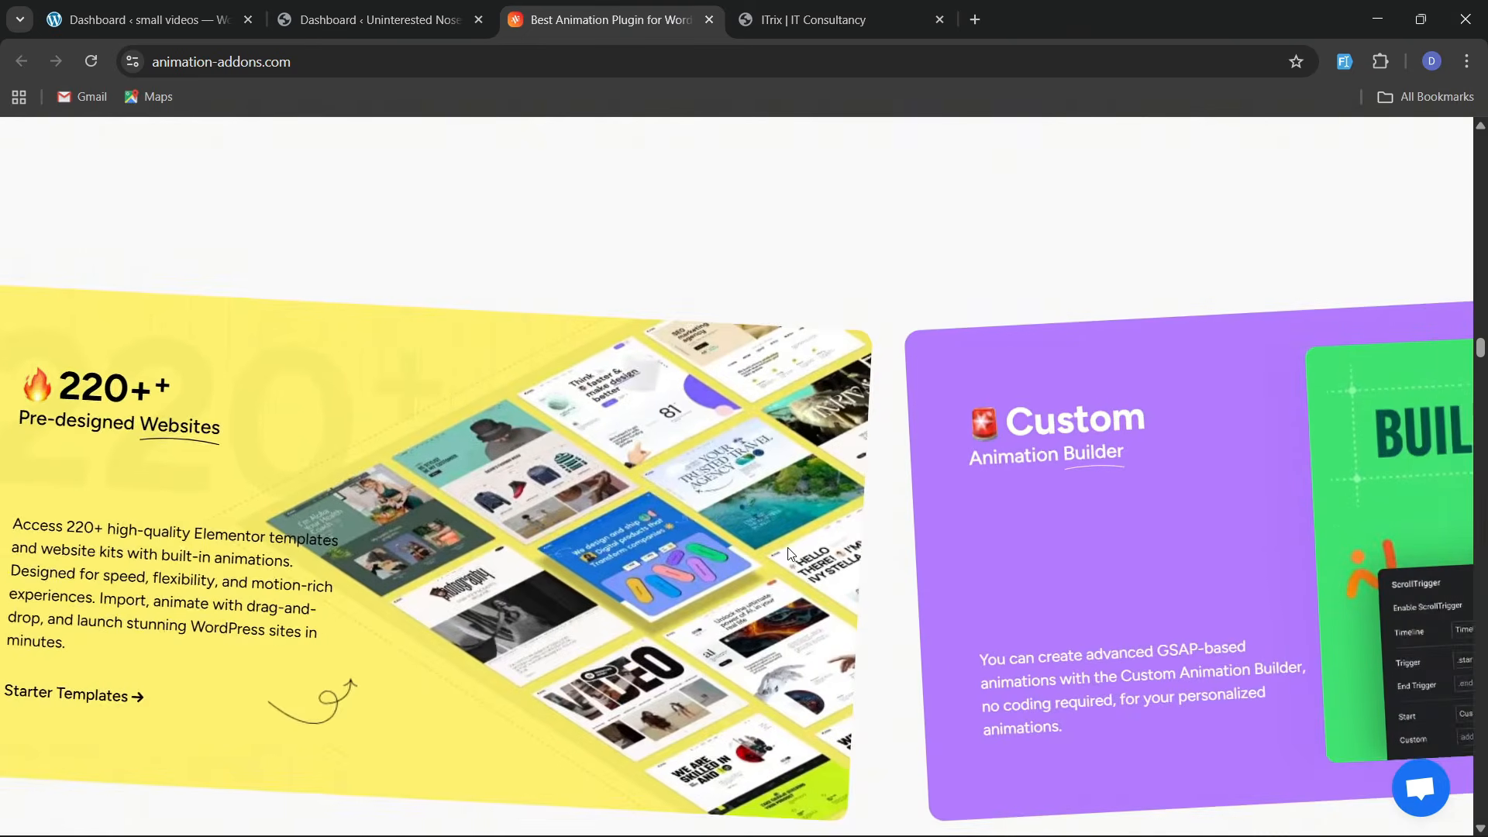
scroll(786, 558, down, 5)
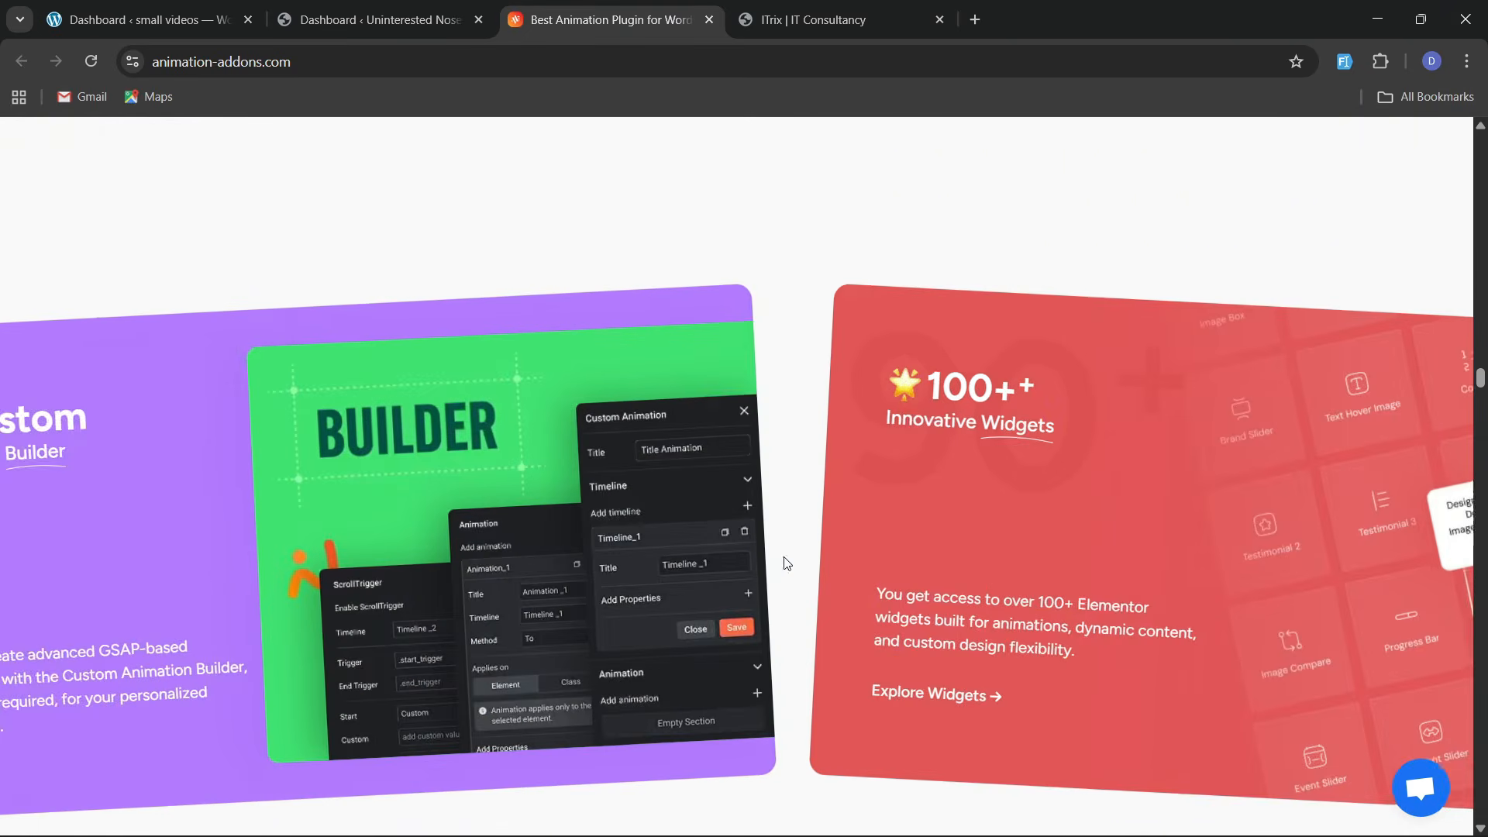
scroll(781, 558, down, 3)
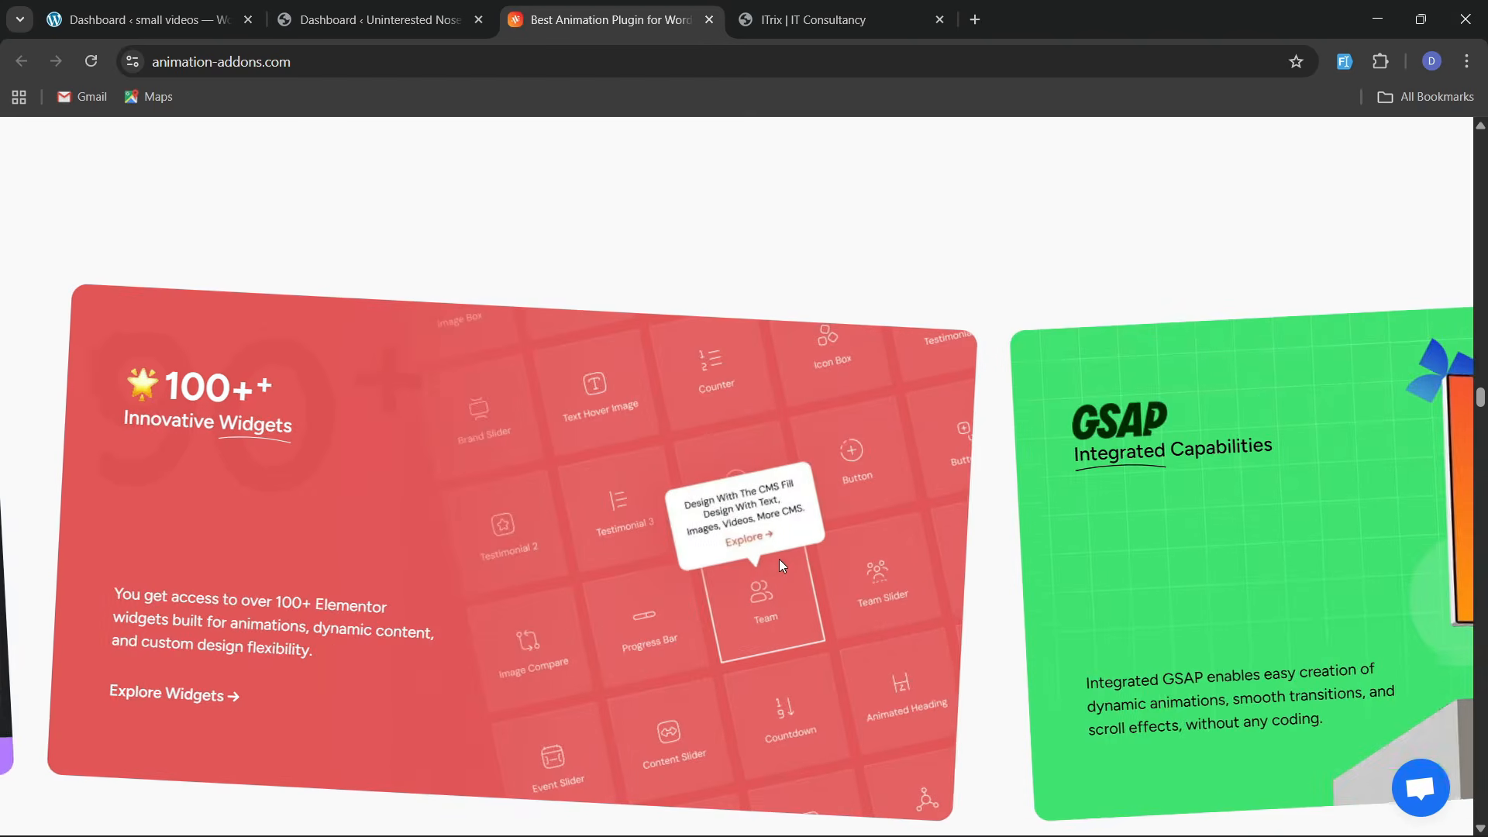
scroll(779, 560, down, 3)
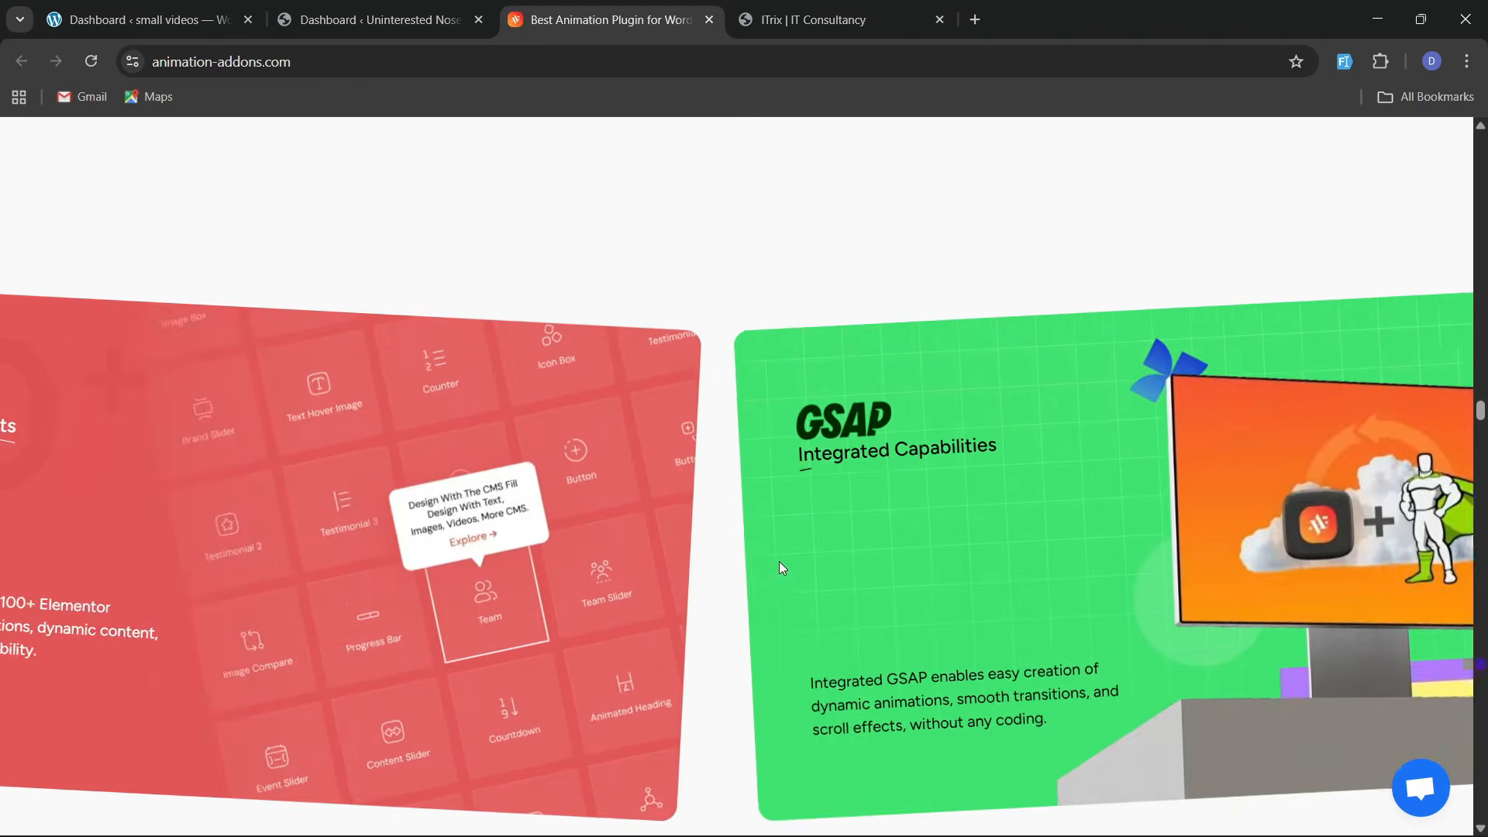
scroll(779, 562, down, 4)
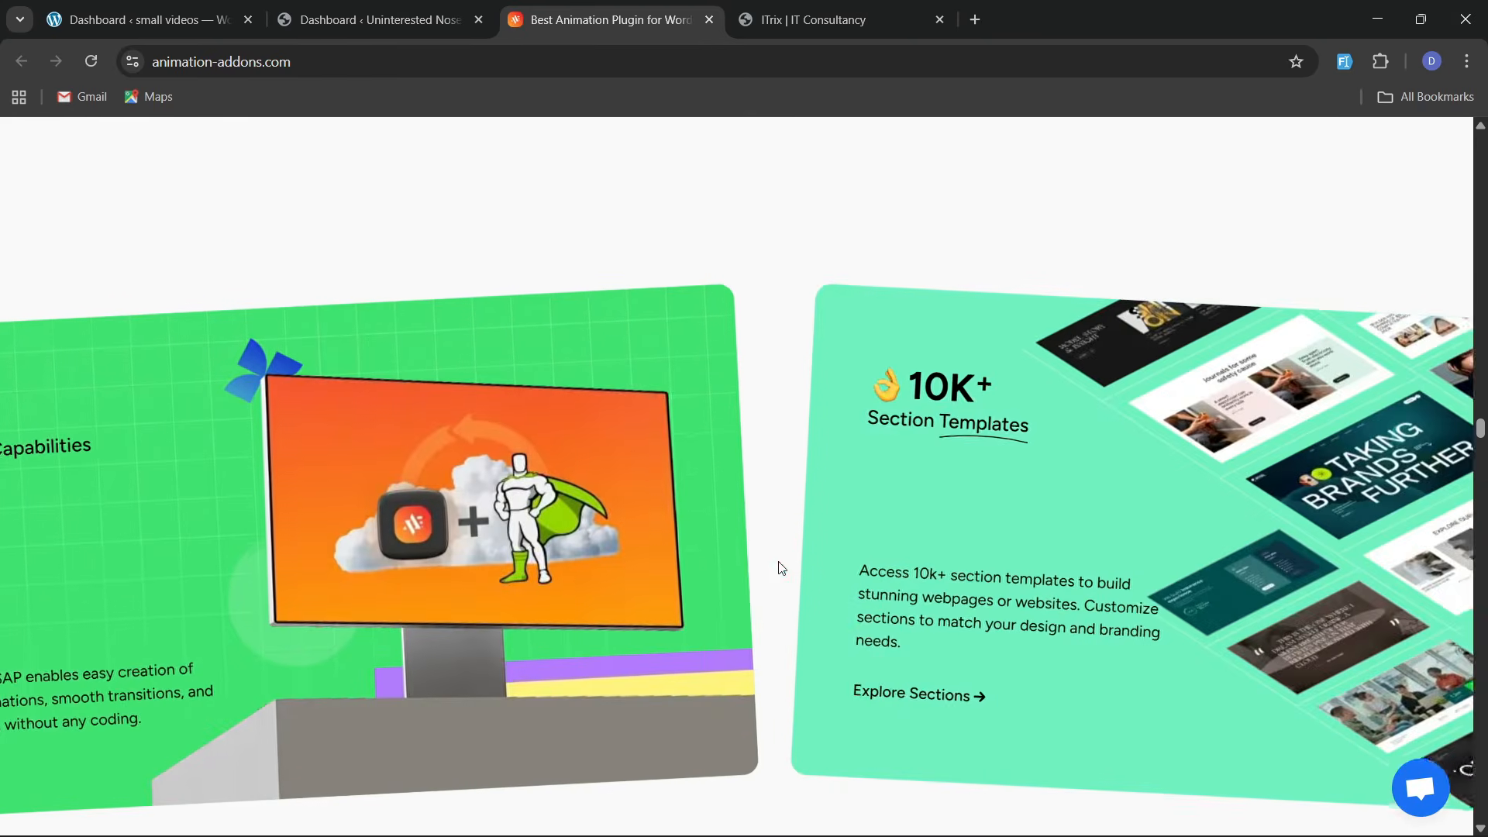
scroll(780, 563, down, 4)
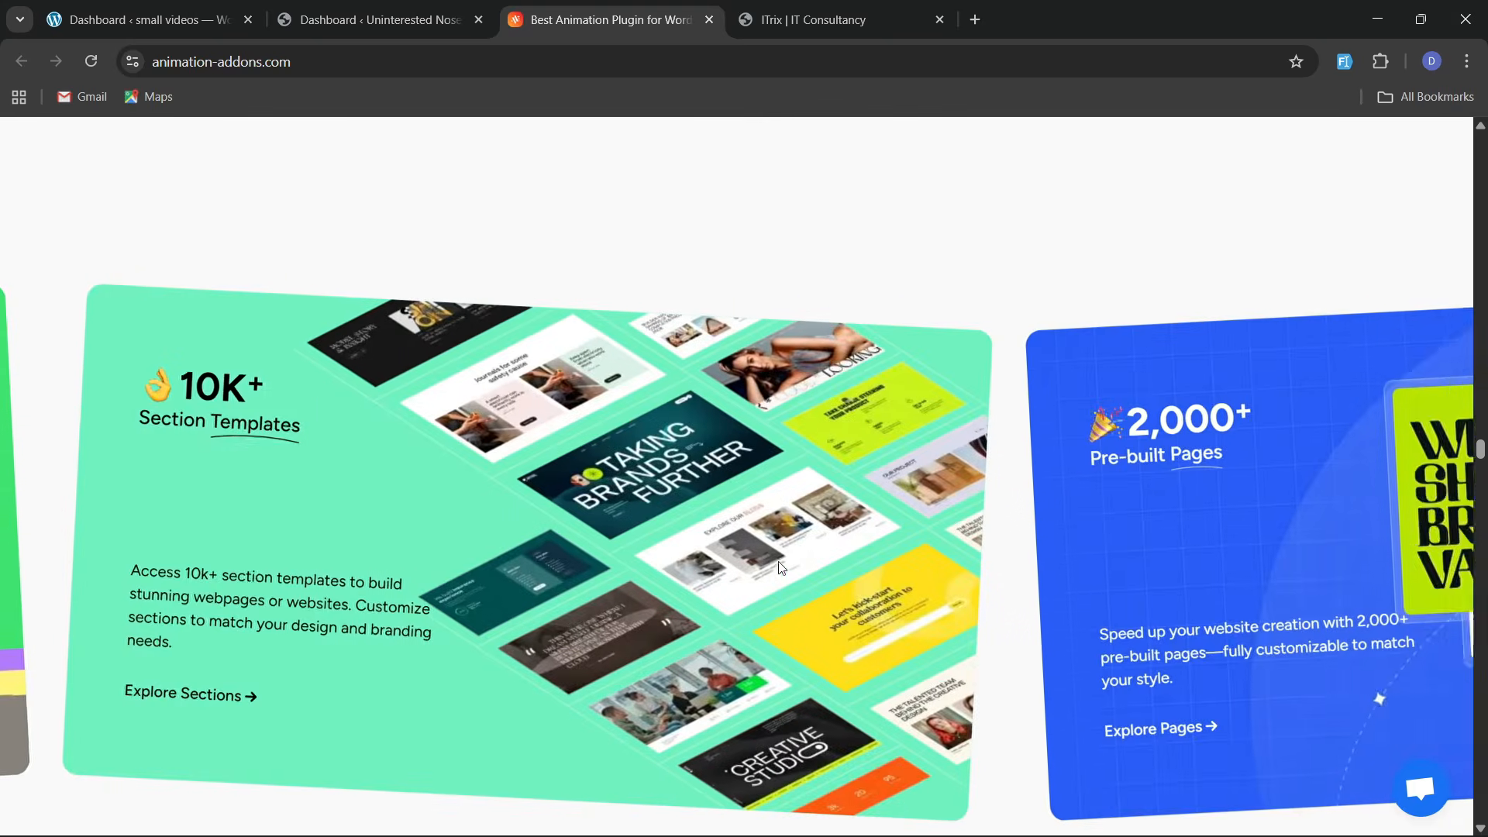
scroll(779, 562, down, 5)
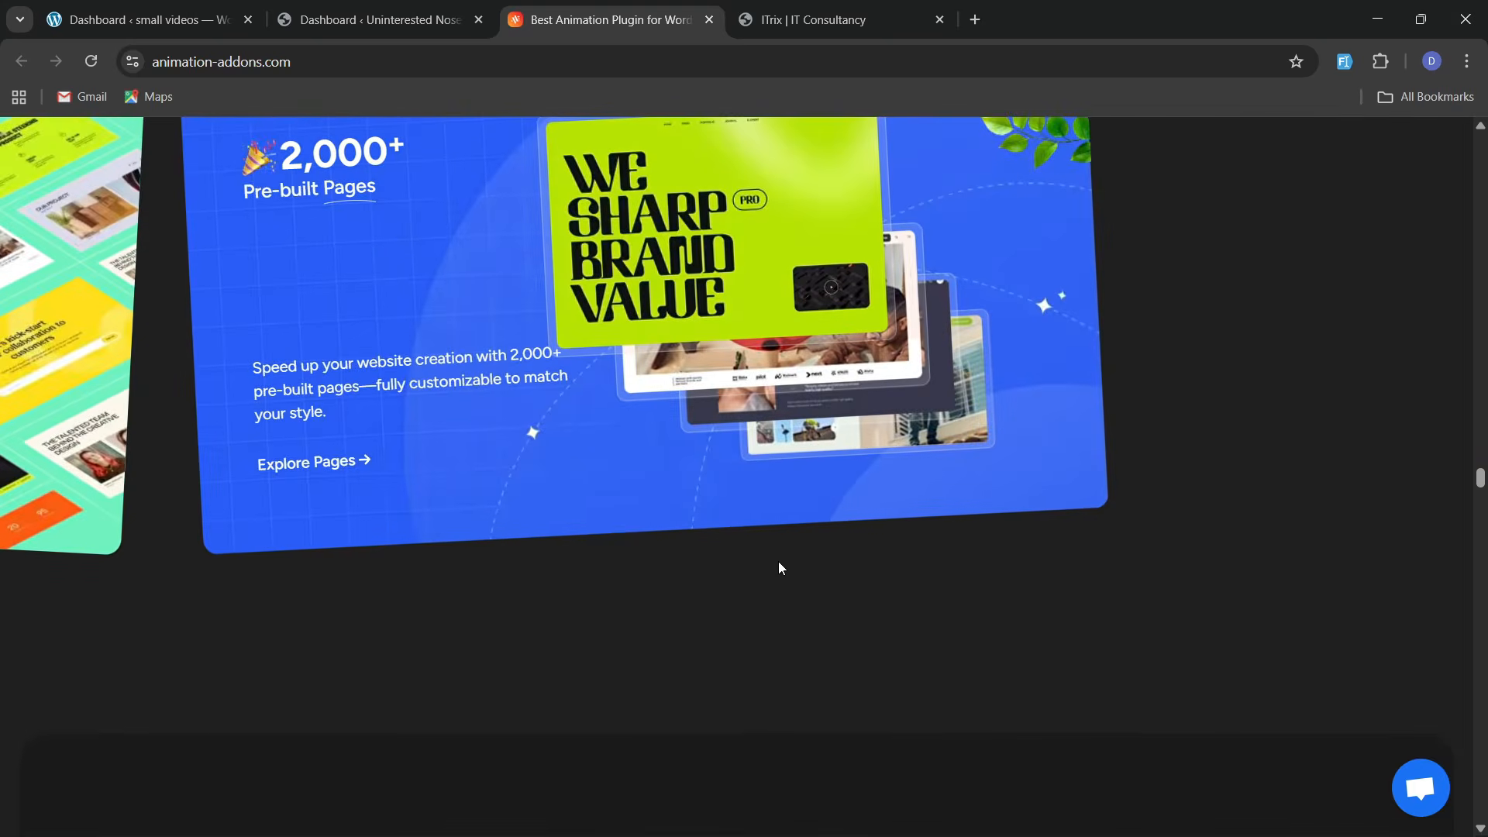
Review the Exclusive Features for Advanced Animation cards, from smooth scrolling and ScrollTrigger to custom post types and split text
scroll(779, 561, down, 7)
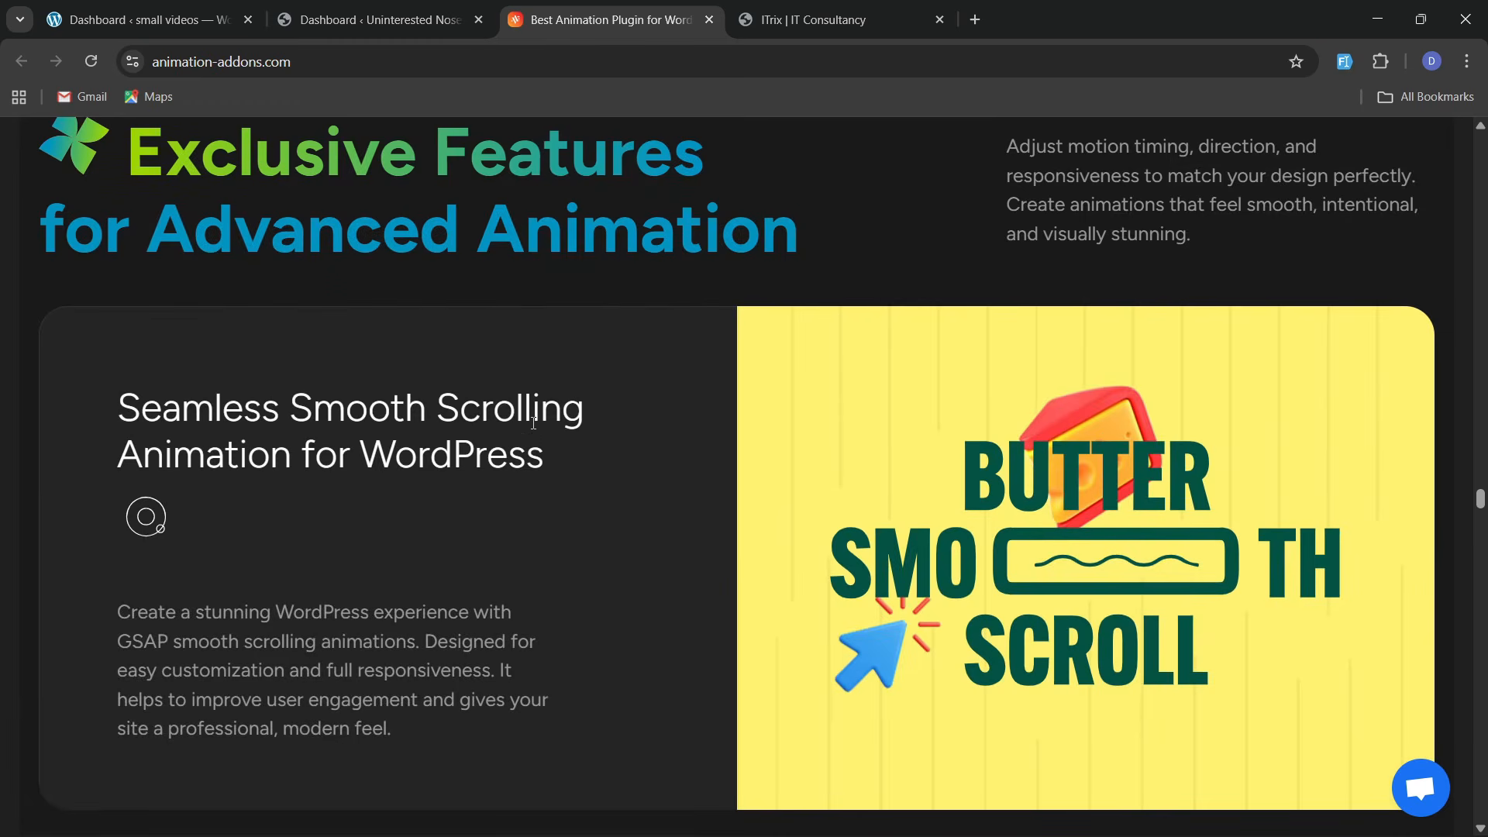
scroll(1048, 524, down, 1)
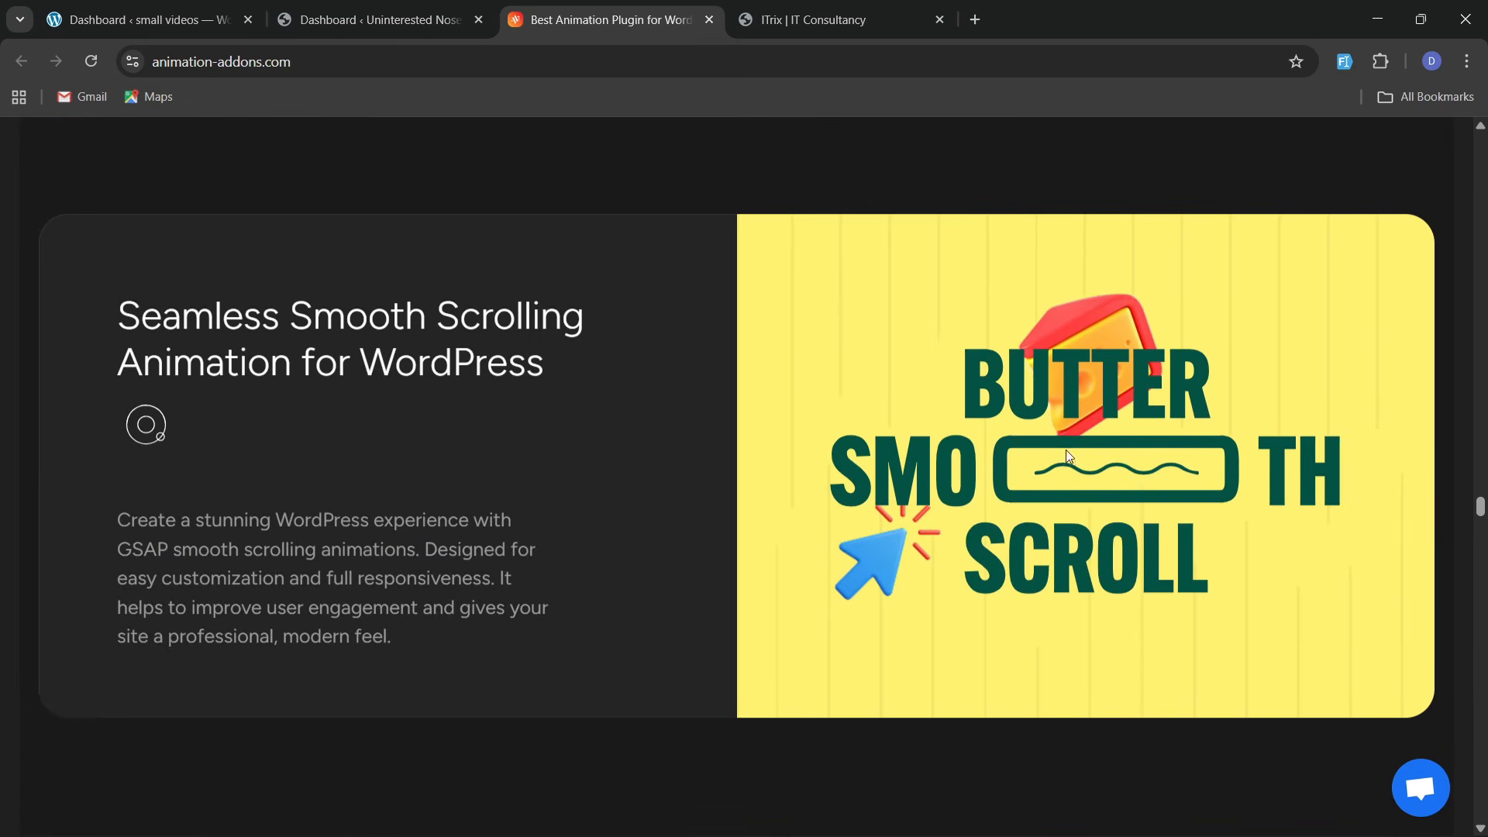
scroll(738, 513, down, 3)
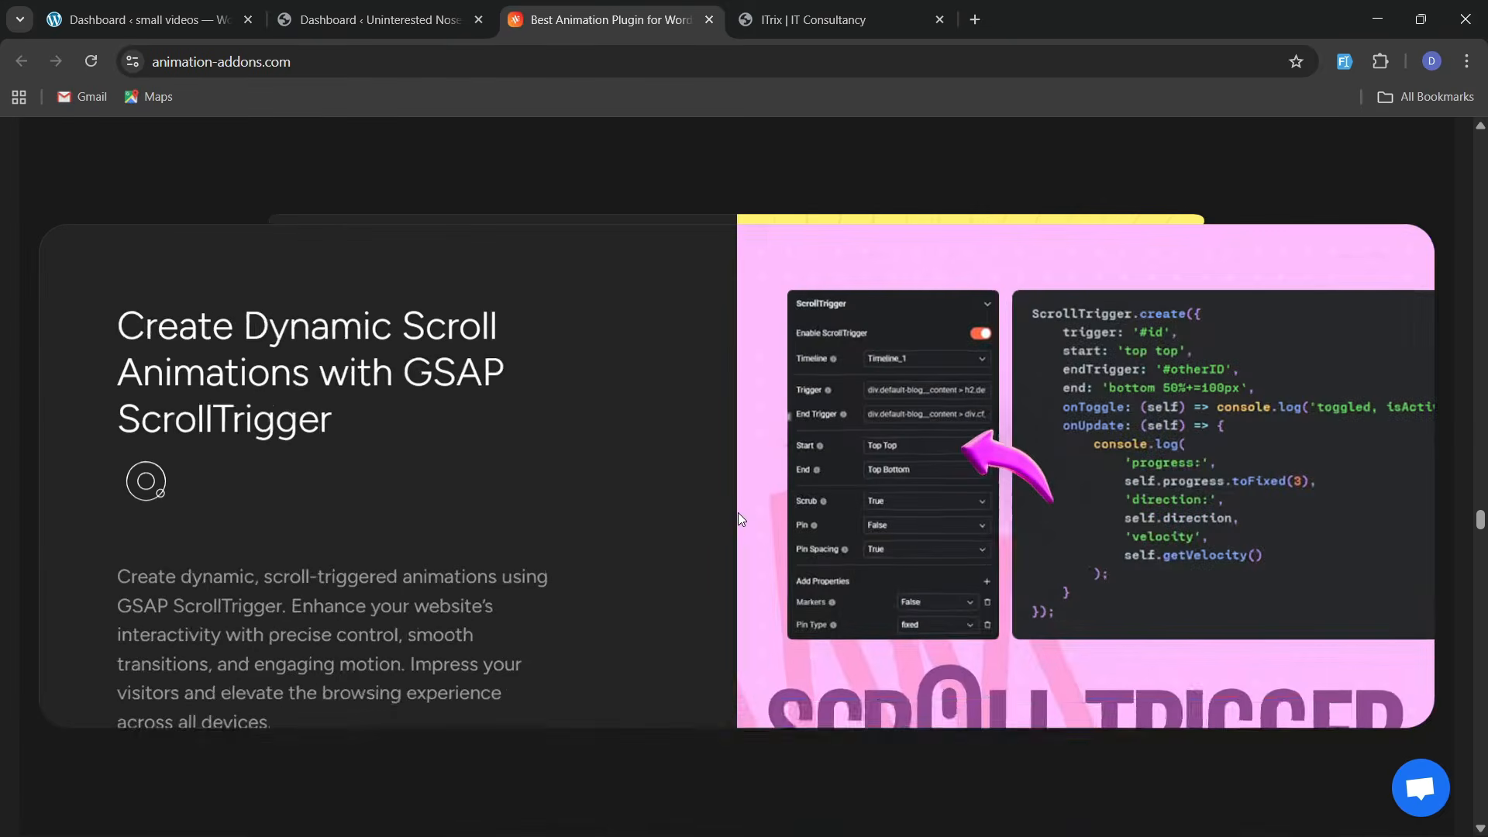
scroll(738, 513, down, 1)
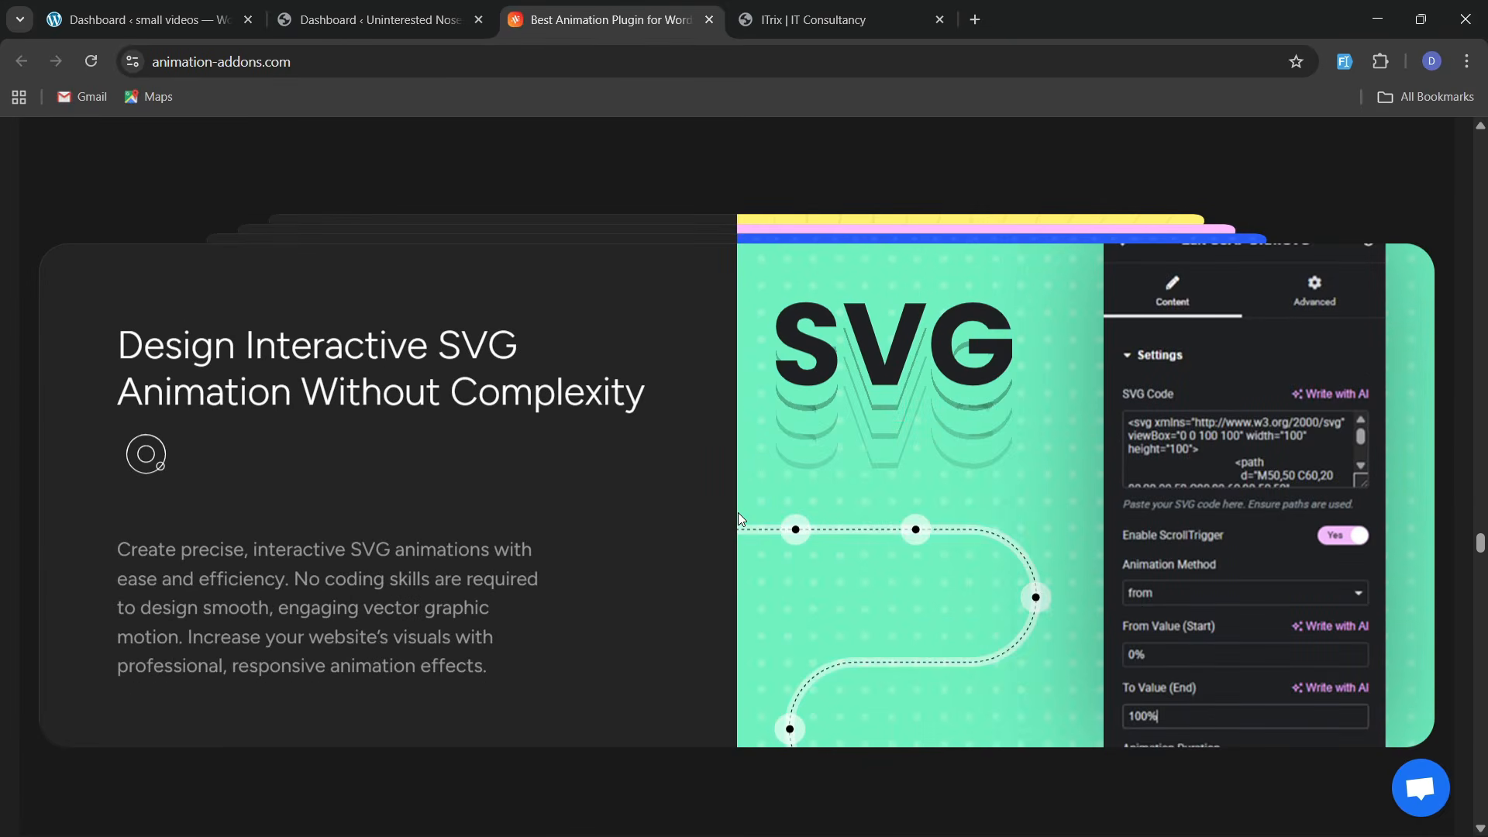
scroll(738, 513, down, 1)
scroll(738, 513, down, 1)
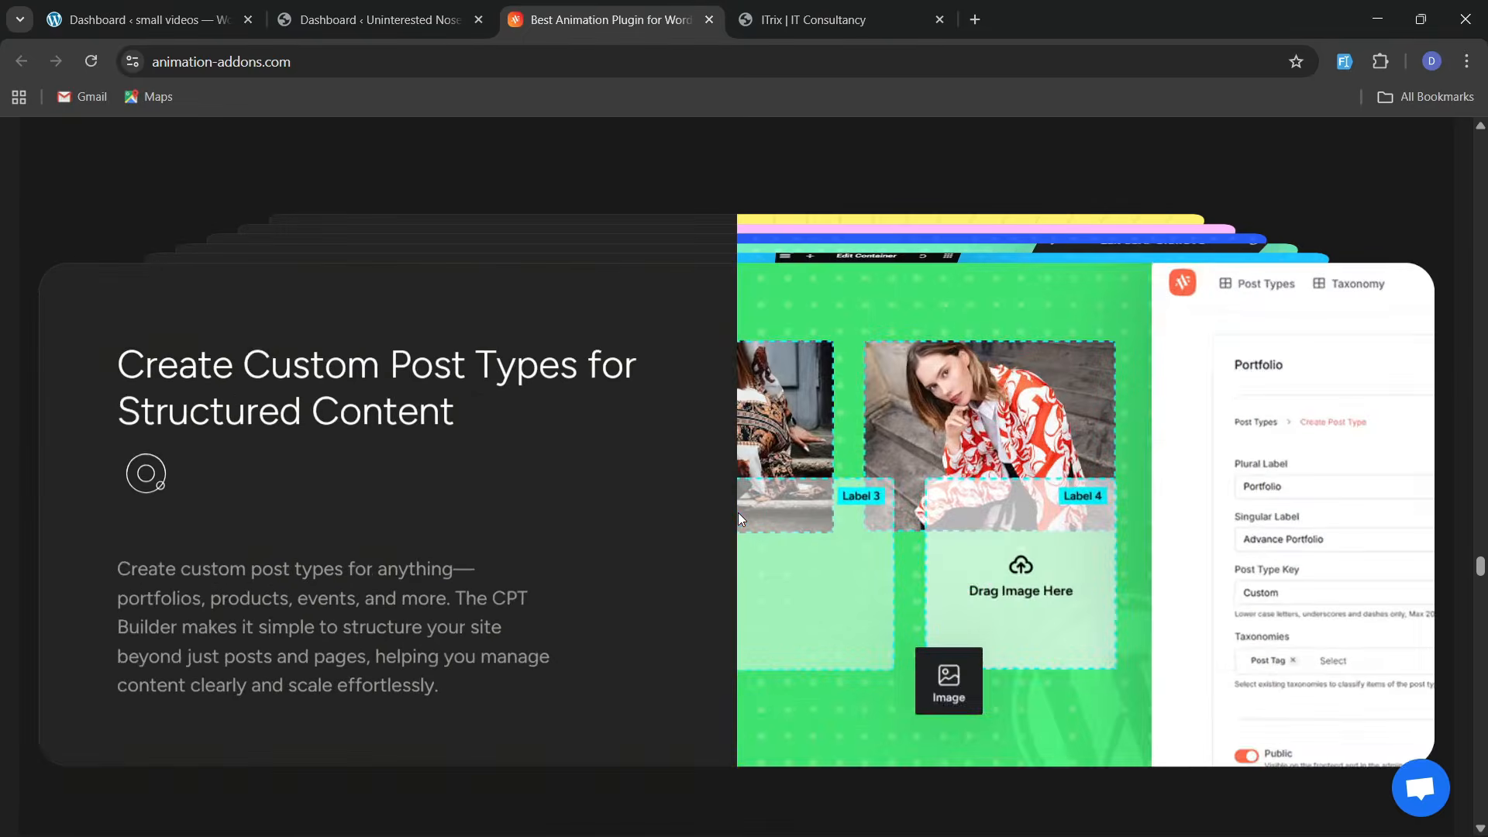
scroll(738, 514, down, 1)
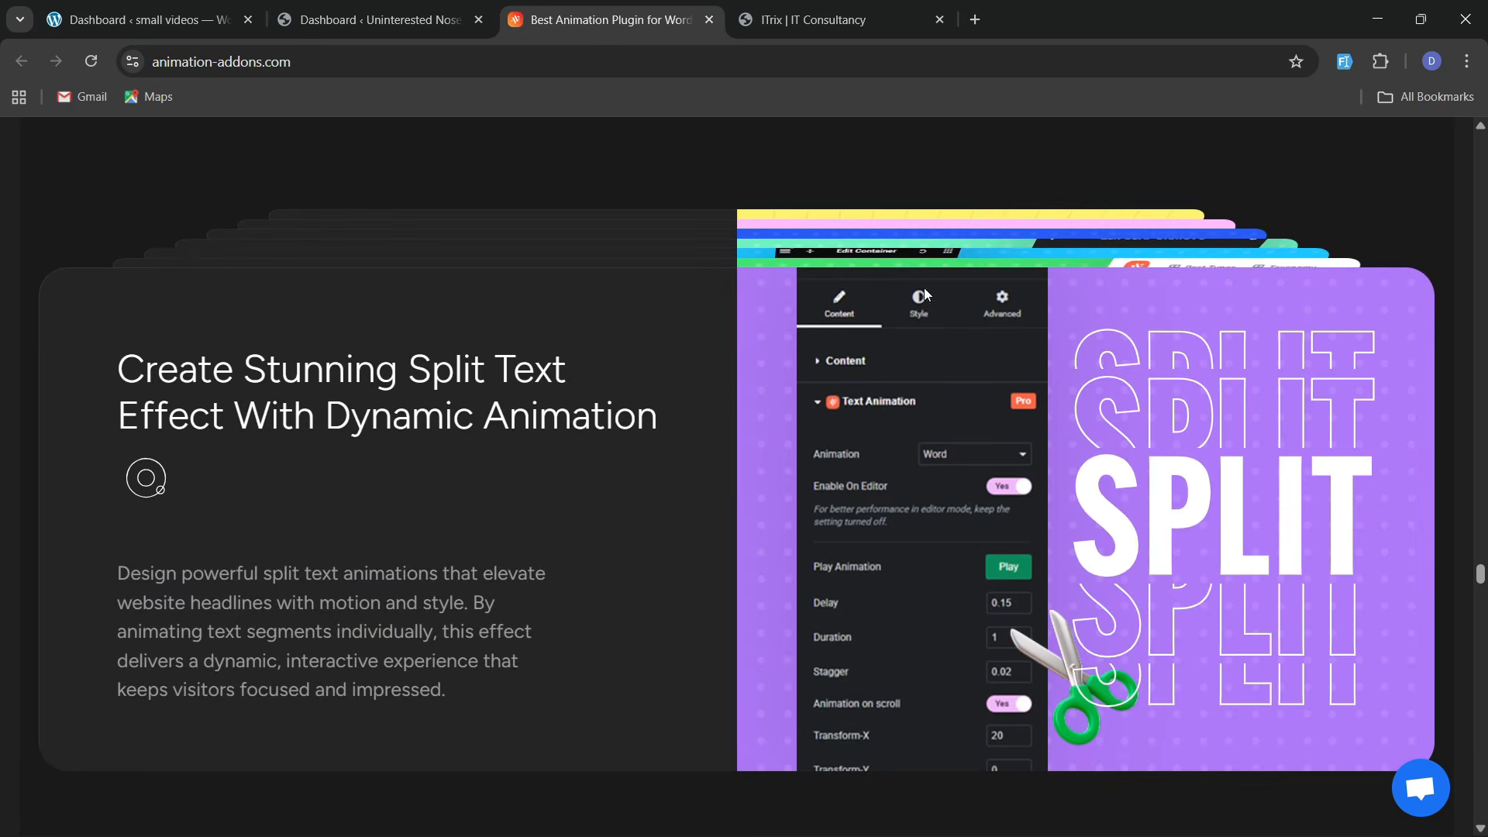
Go back over the split text and interactive SVG animation cards in the Exclusive Features section
scroll(640, 456, down, 5)
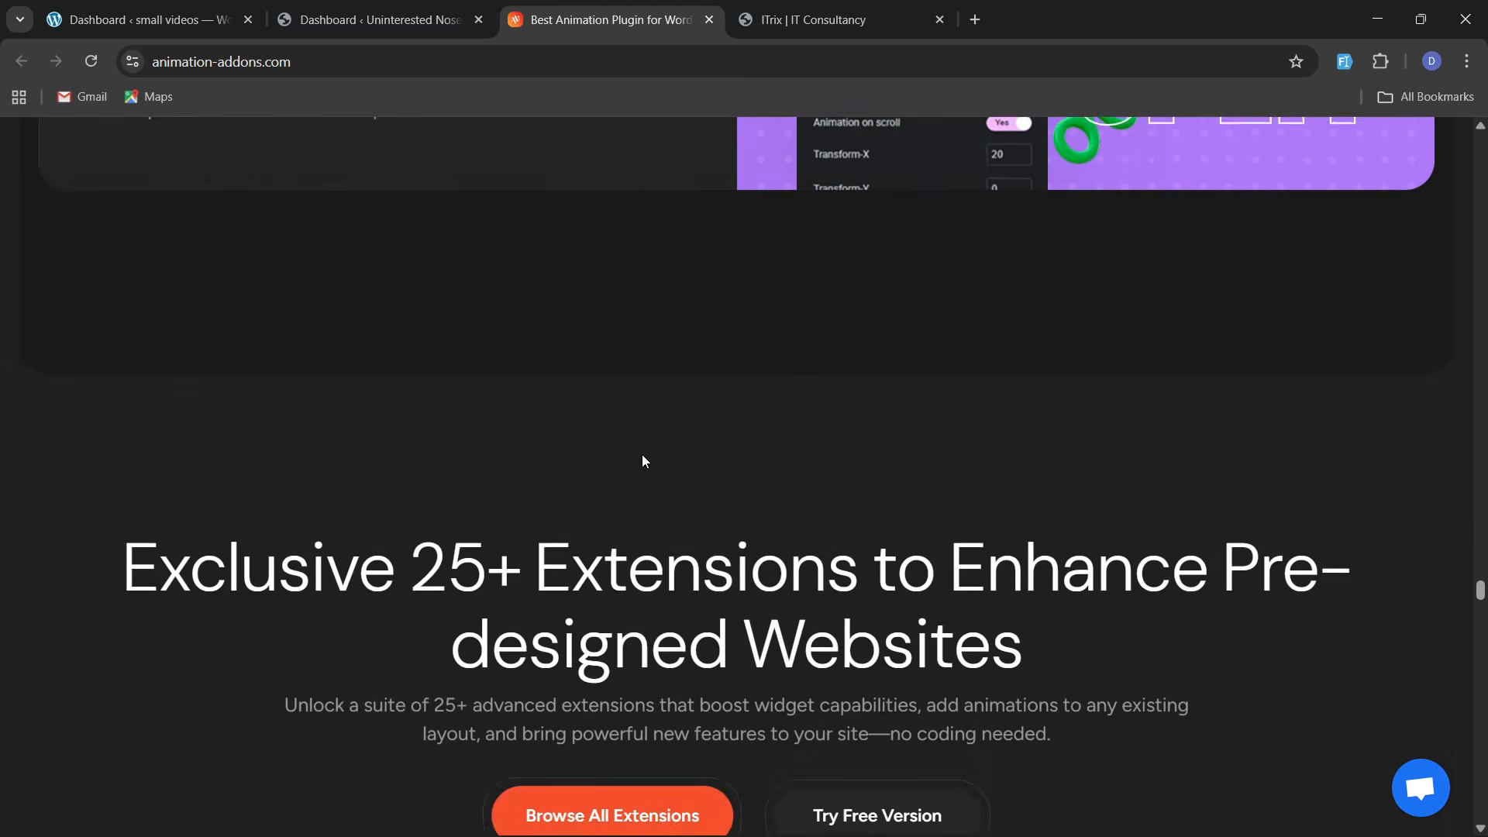
scroll(643, 461, up, 6)
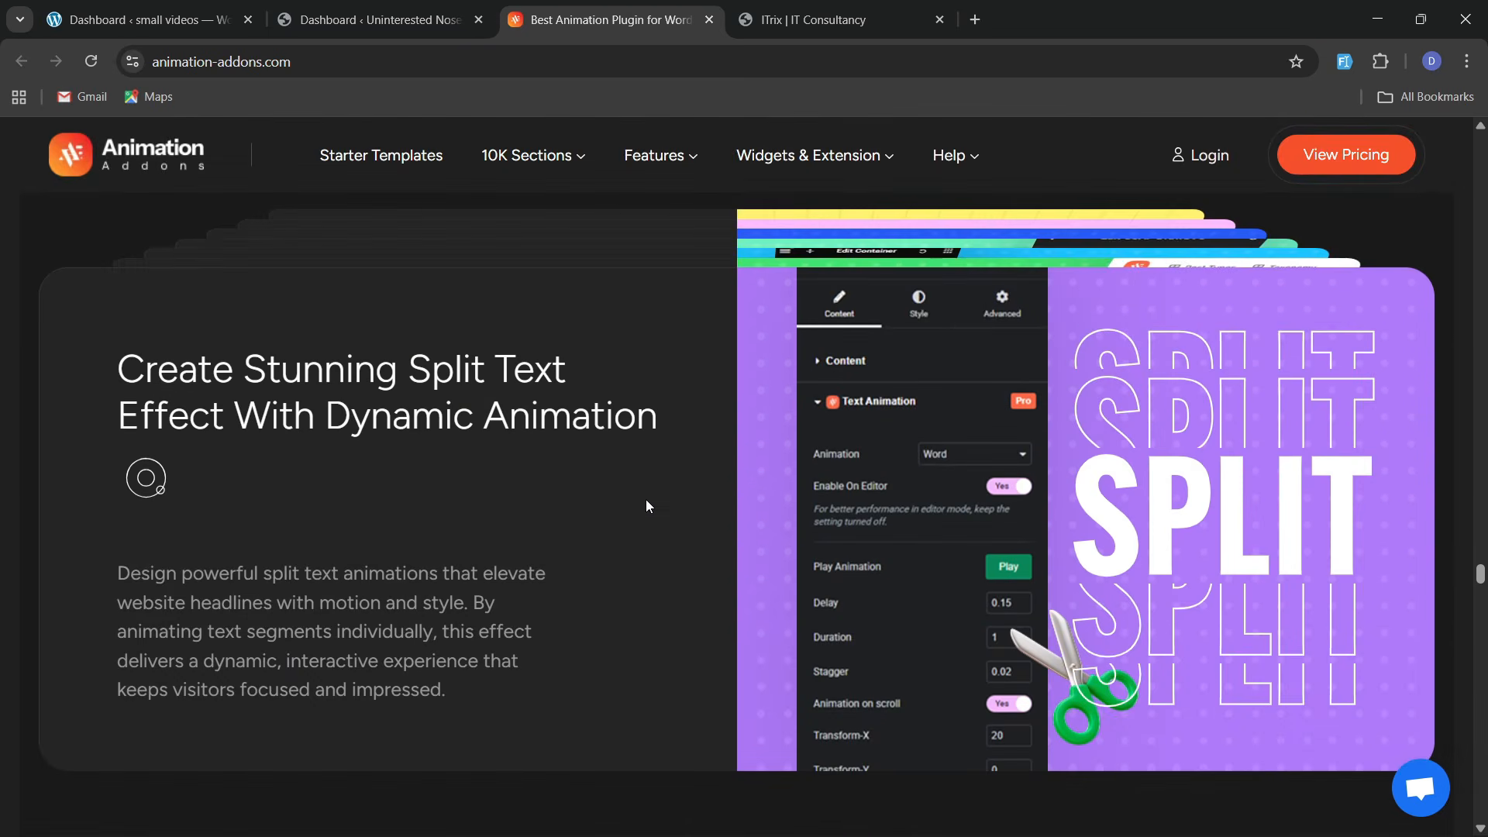
scroll(647, 503, down, 3)
scroll(648, 504, up, 3)
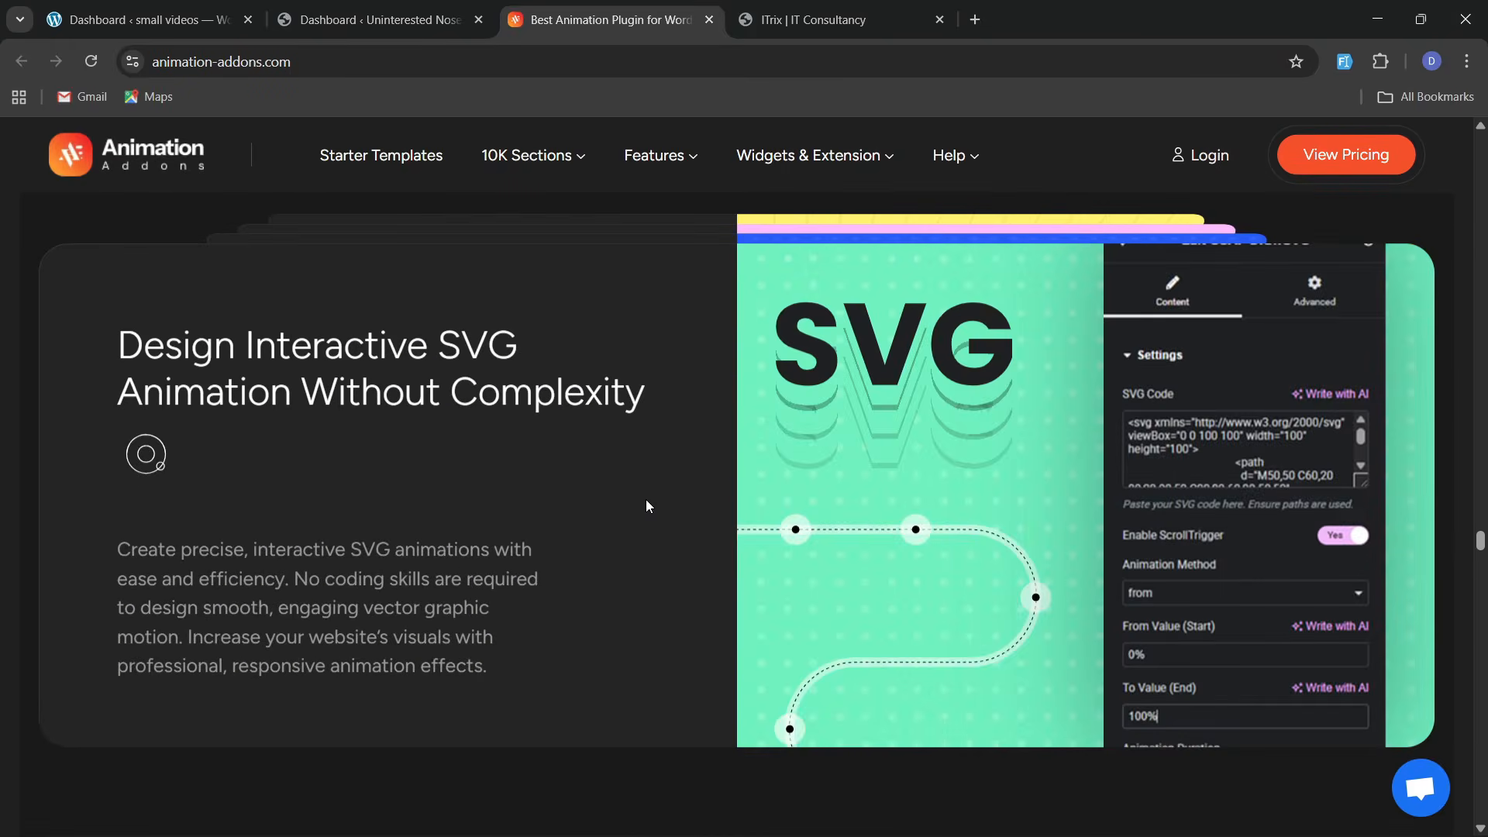
scroll(646, 506, up, 3)
scroll(646, 506, down, 5)
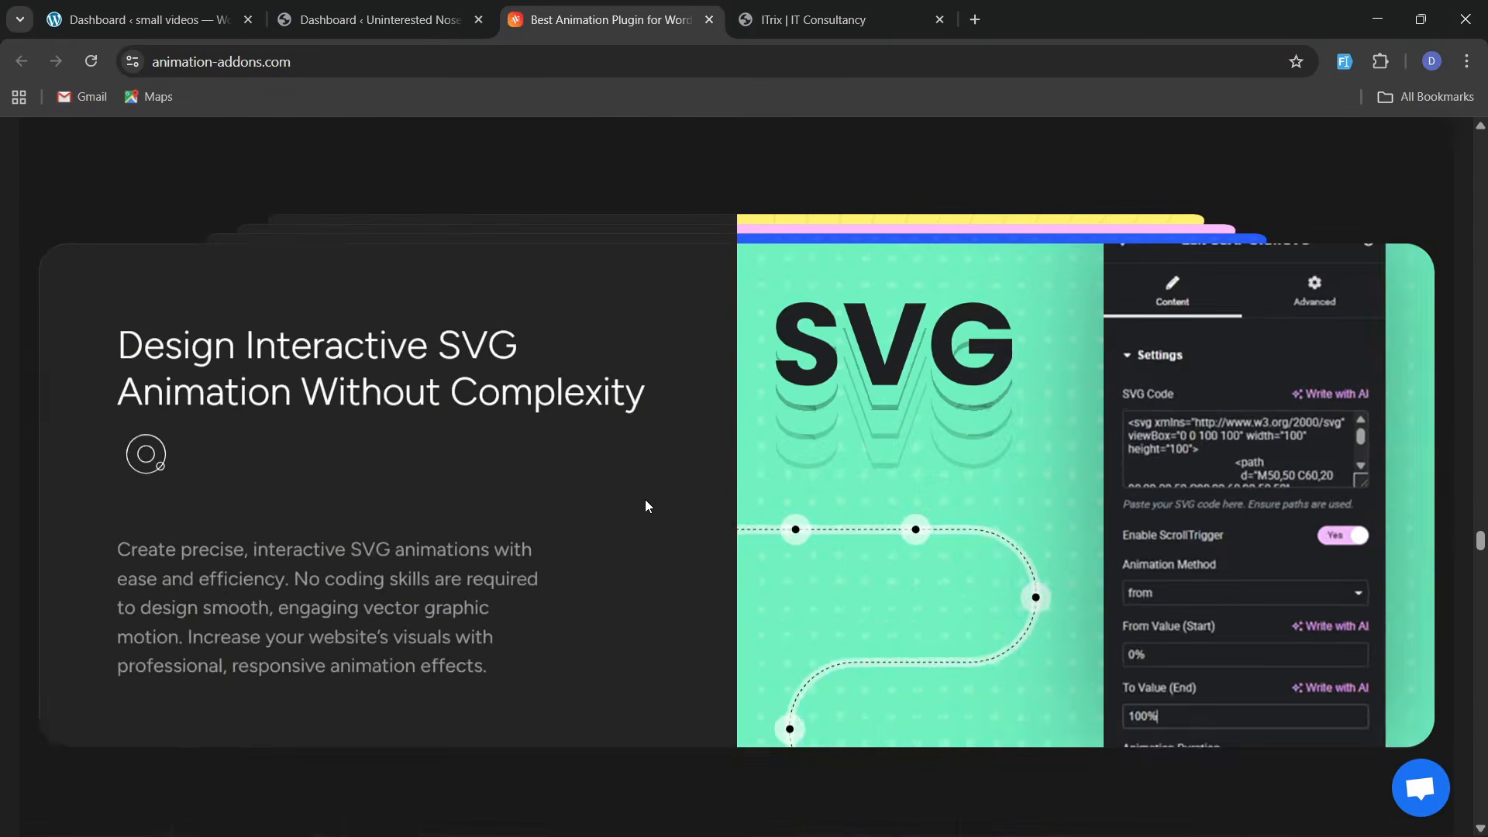
Look over the extensions section and its bubbles, such as Wrapper Link, Advanced Tooltip and Popup
scroll(645, 506, down, 6)
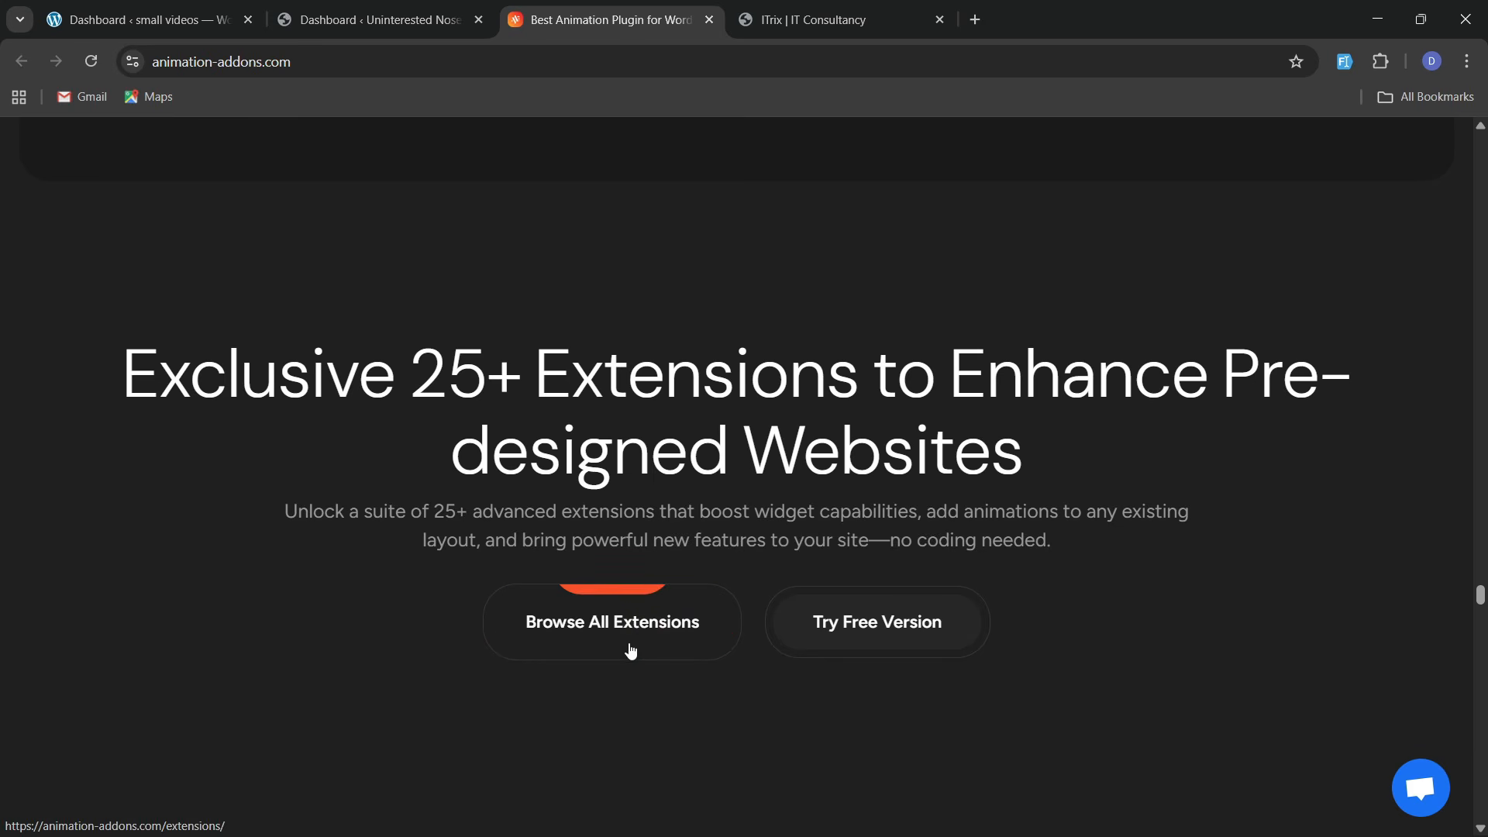
scroll(610, 622, down, 6)
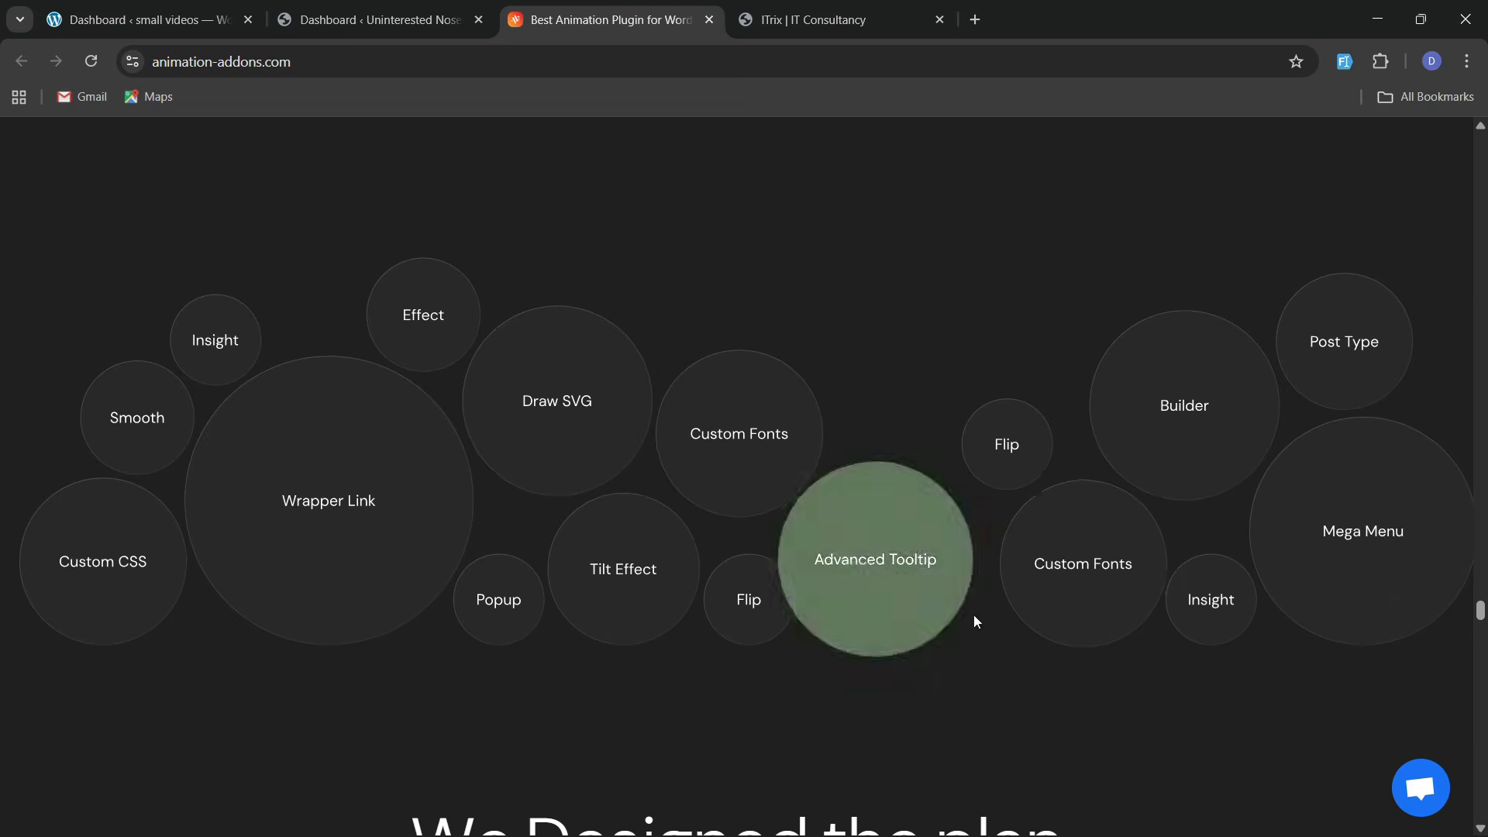
scroll(498, 538, down, 7)
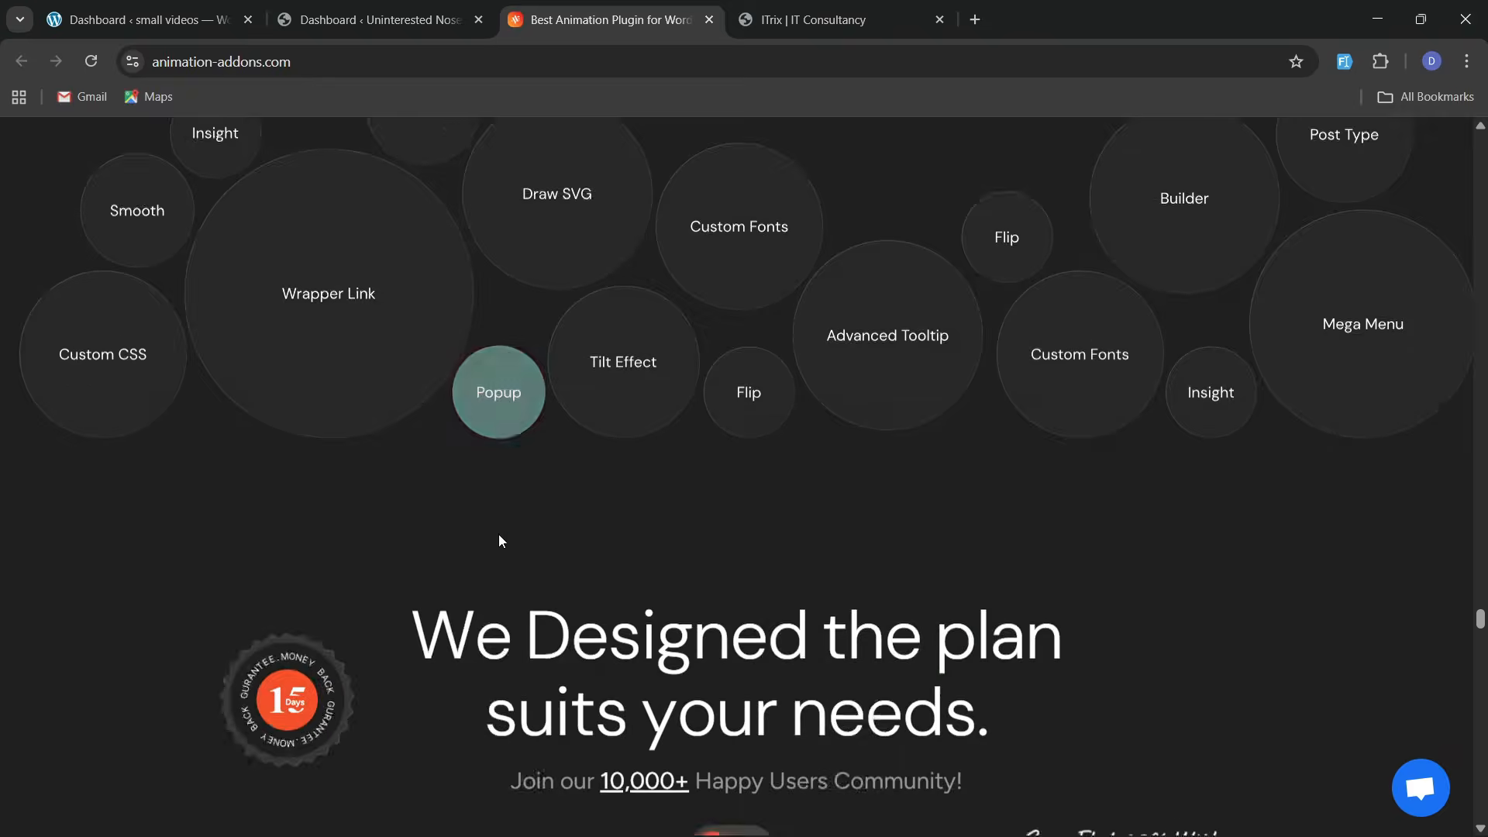
Switch the pricing table from Annual to Lifetime and compare the plans for different numbers of sites
scroll(499, 540, down, 4)
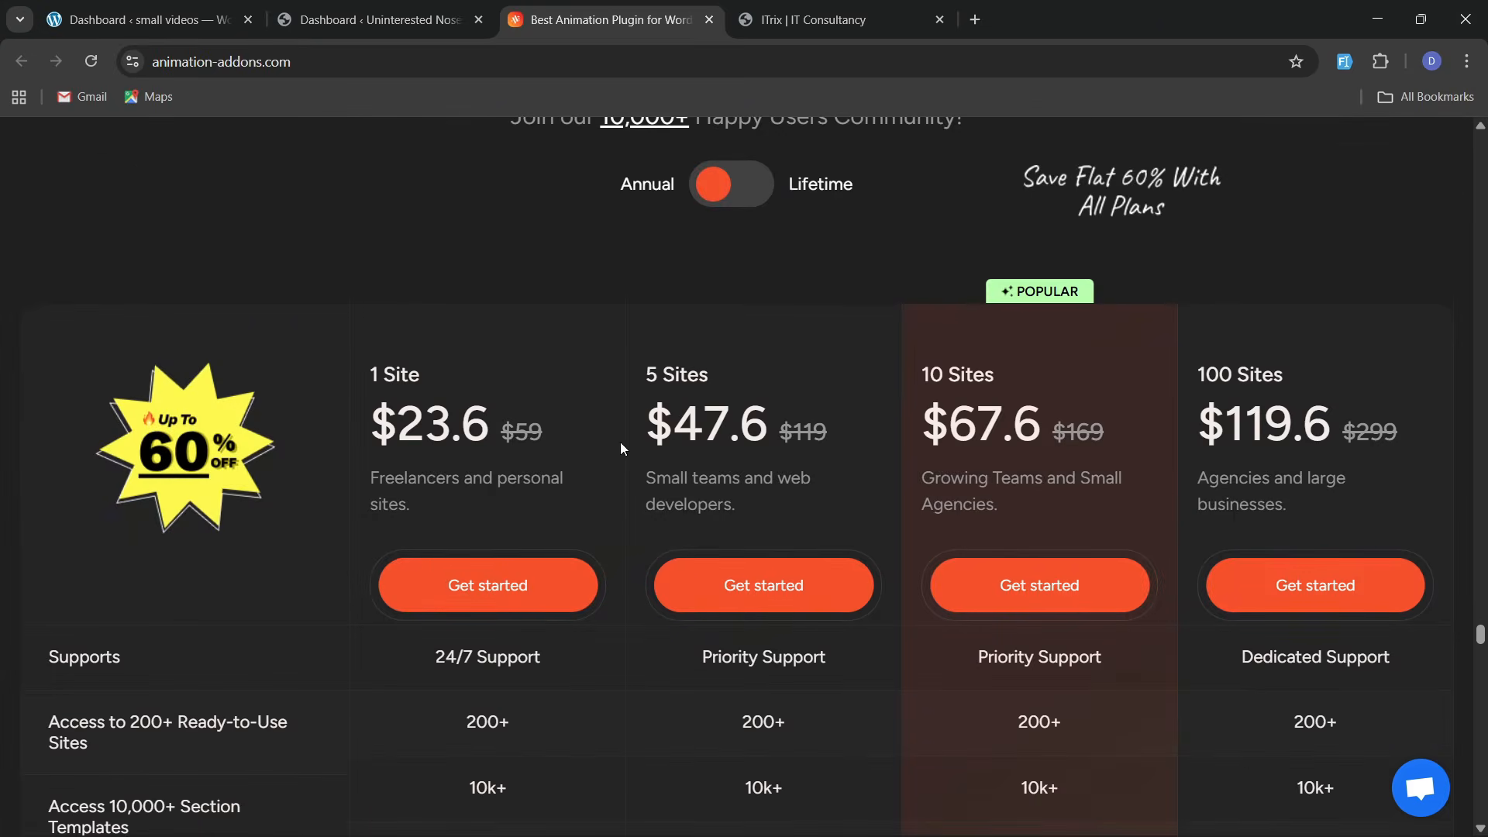
click(747, 206)
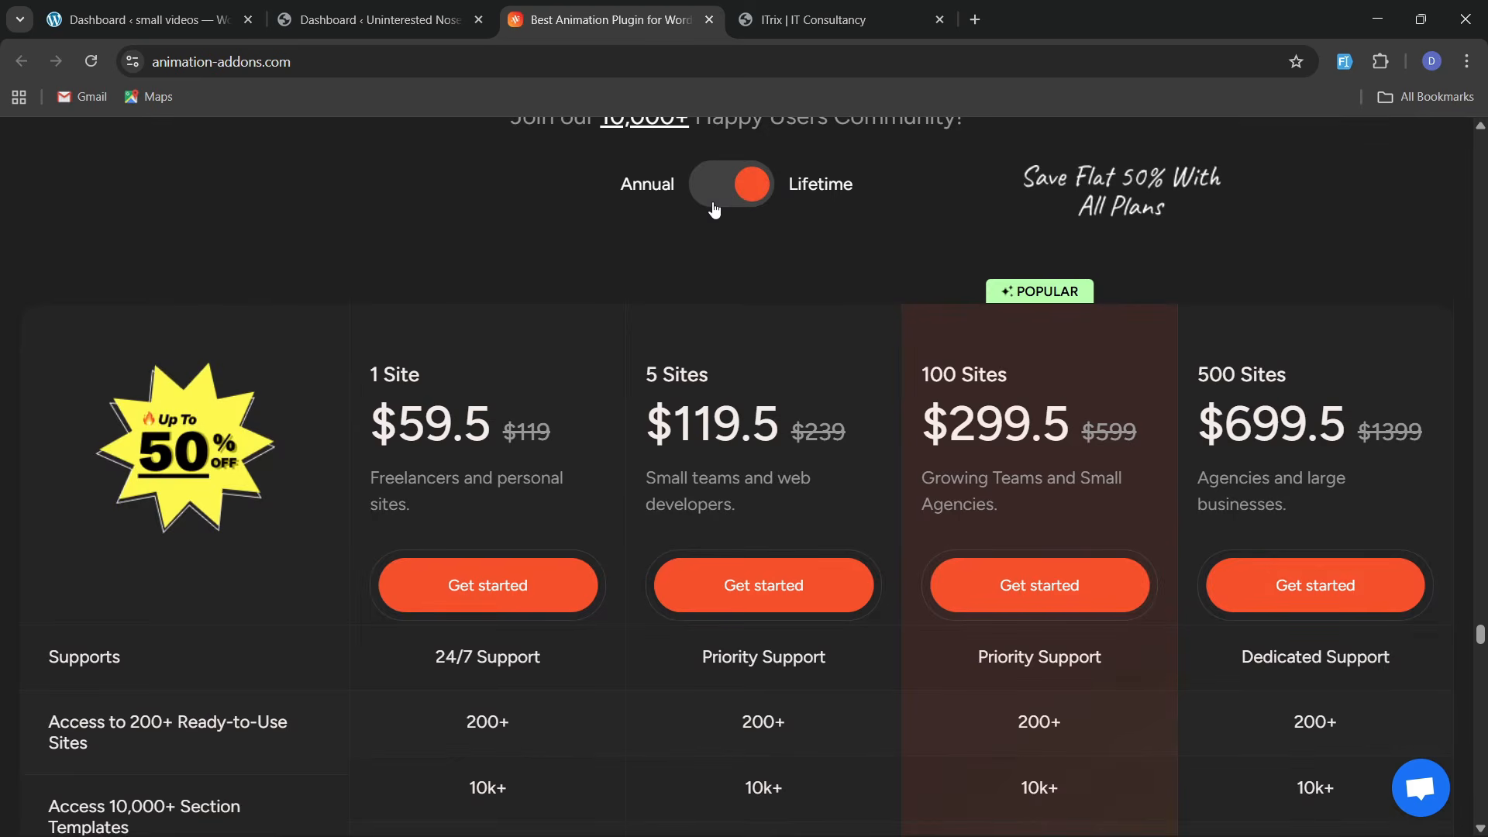
scroll(646, 532, down, 13)
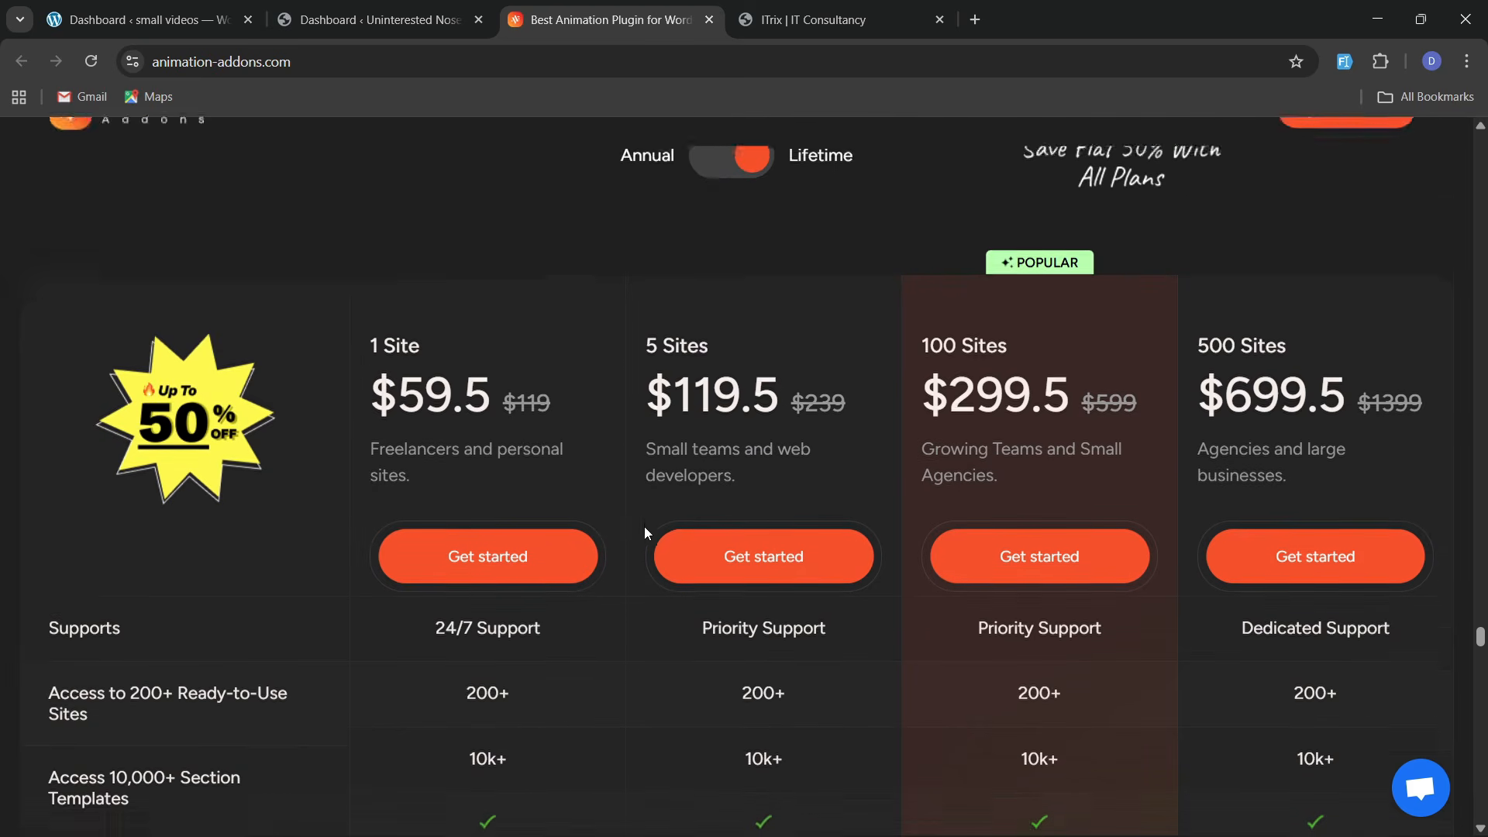
Look through the enterprise deal, the customer reviews and the newsletter footer of the home page
scroll(644, 527, down, 20)
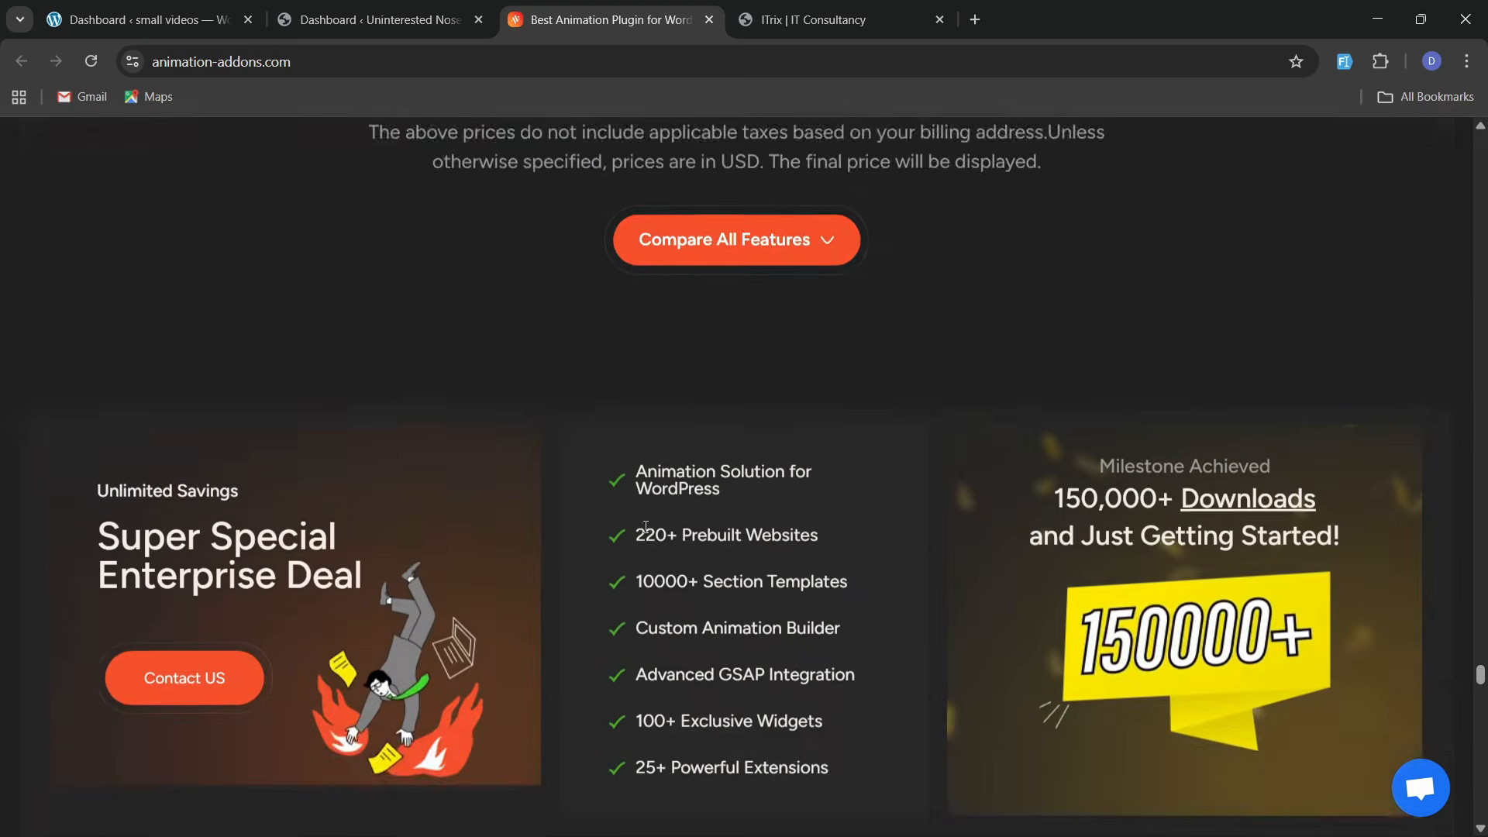
scroll(646, 527, down, 20)
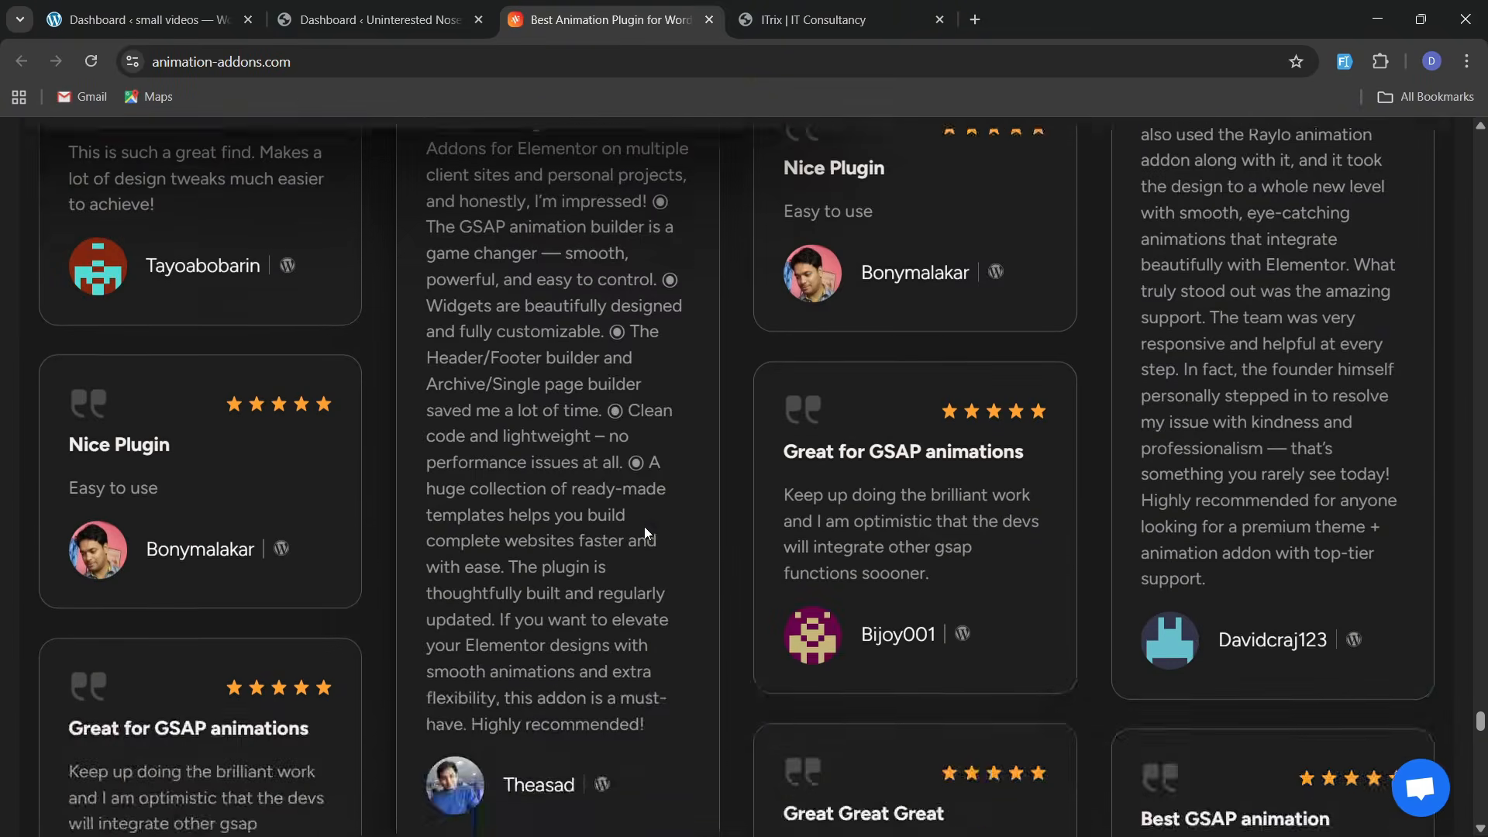
scroll(645, 533, down, 15)
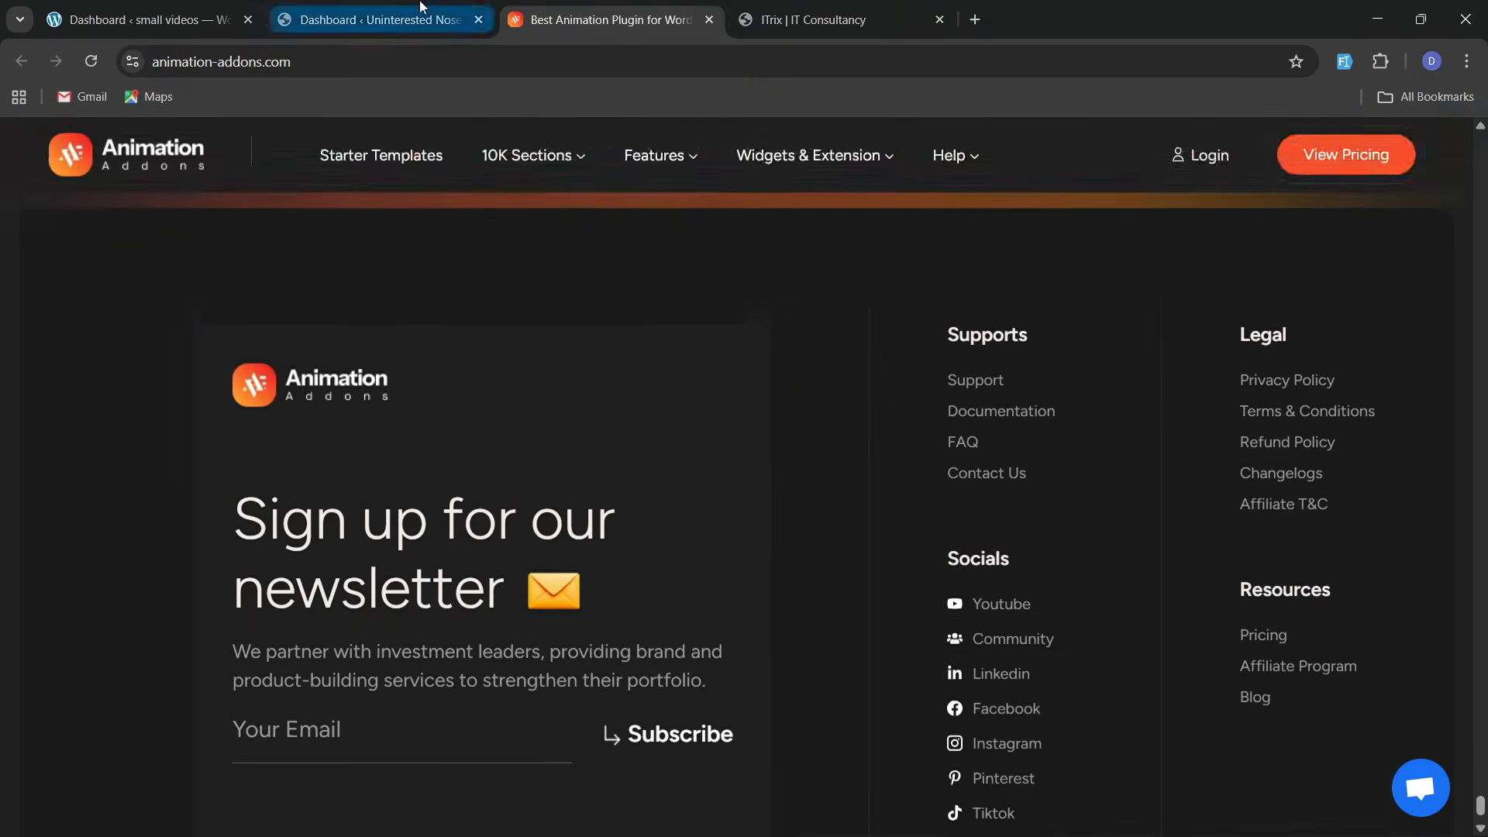
Return to the site's WordPress dashboard, then install and activate the Hello Elementor theme
click(379, 19)
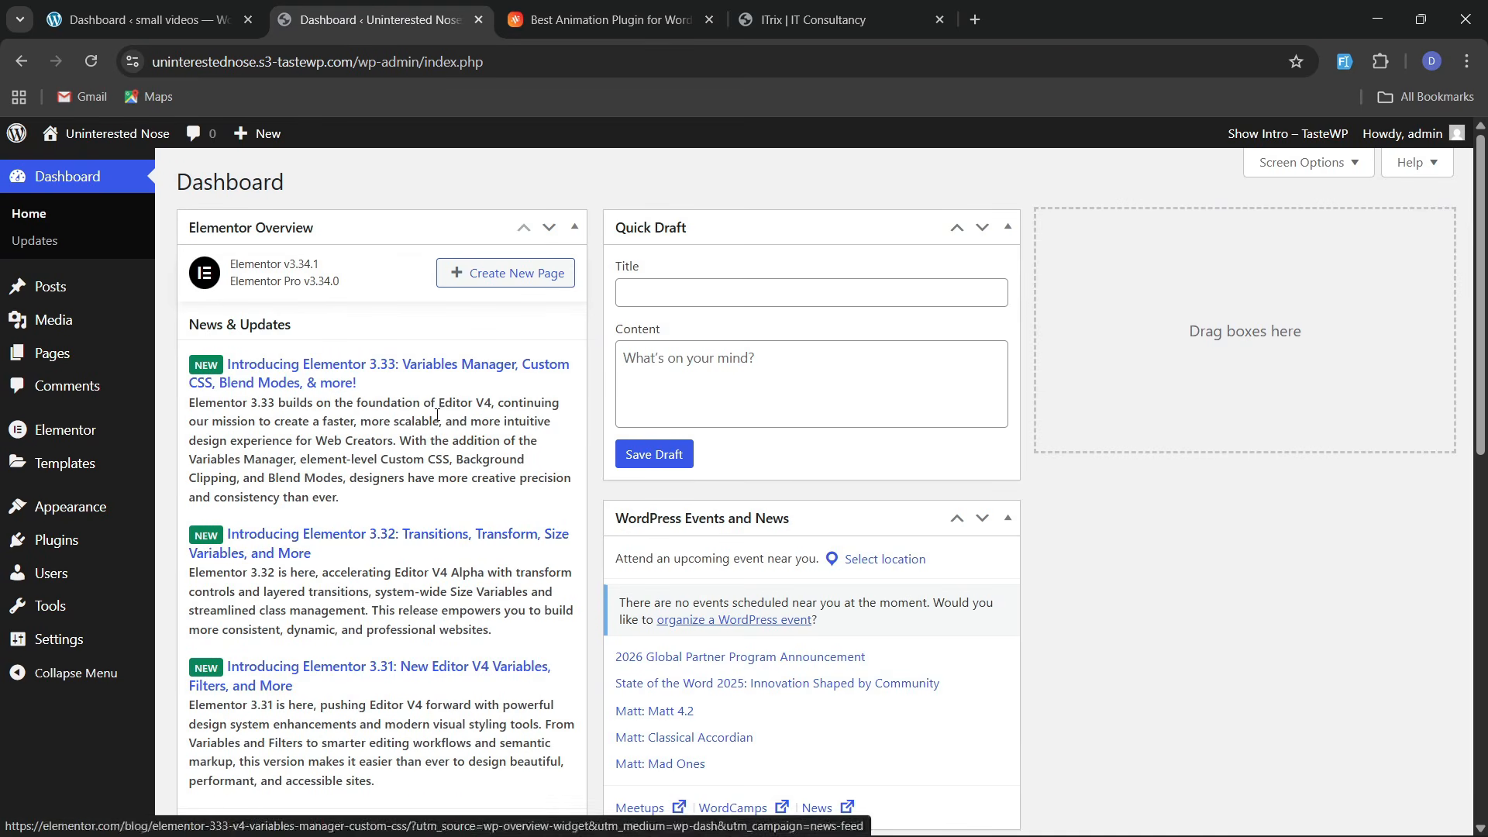
mouse_move(92, 524)
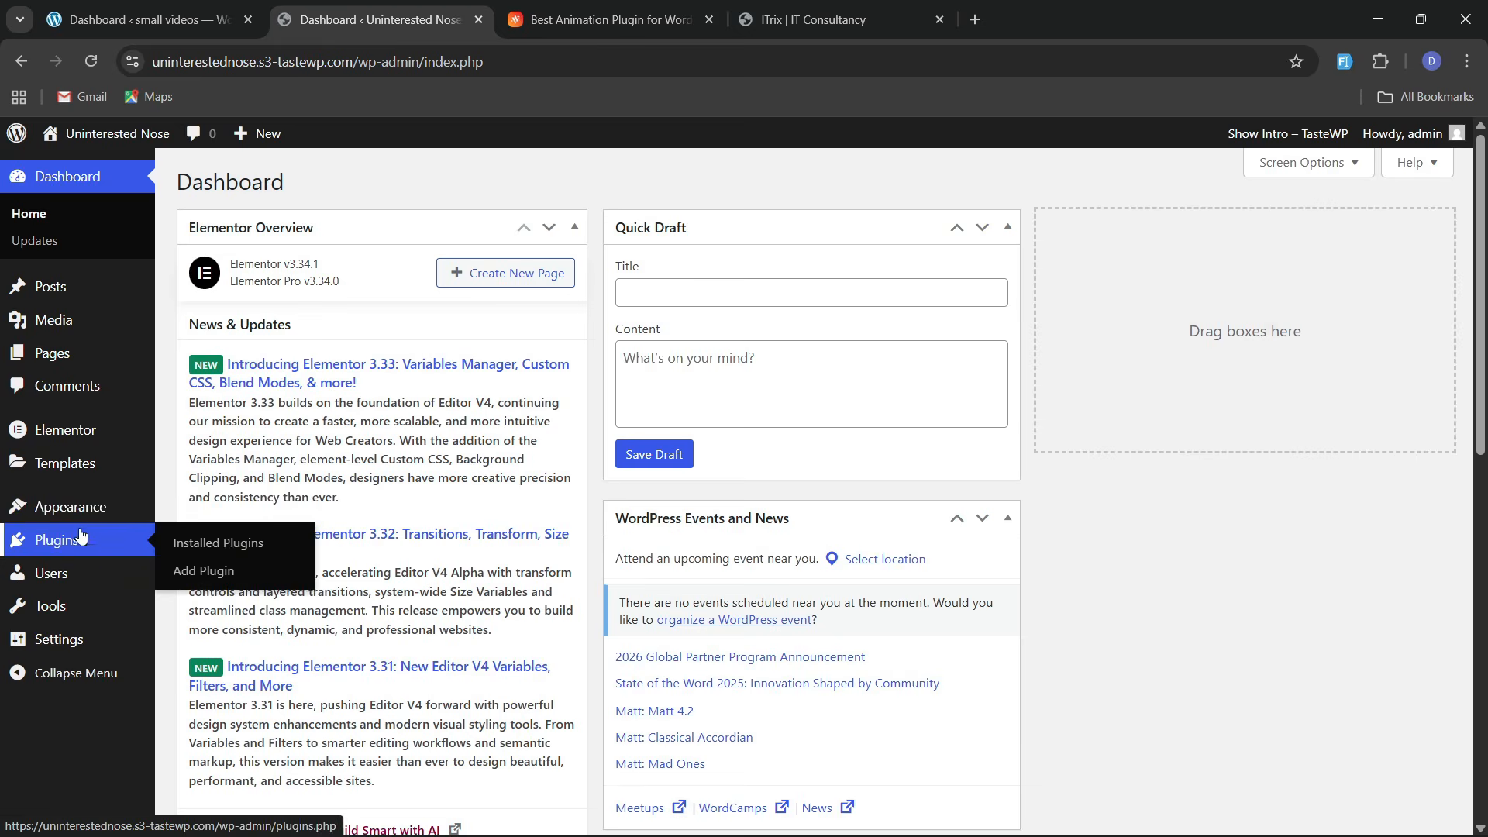
click(203, 509)
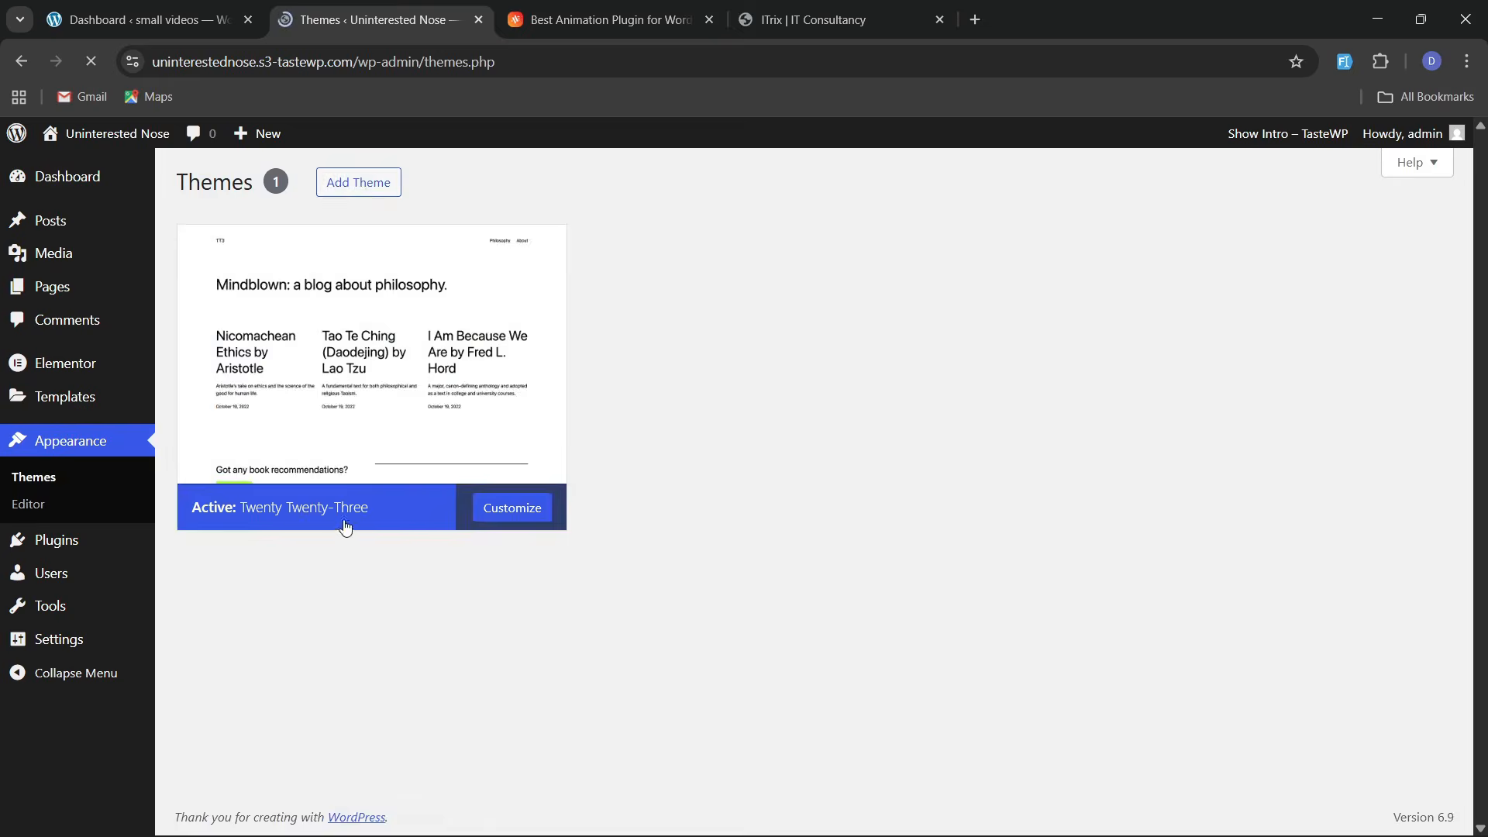
click(342, 518)
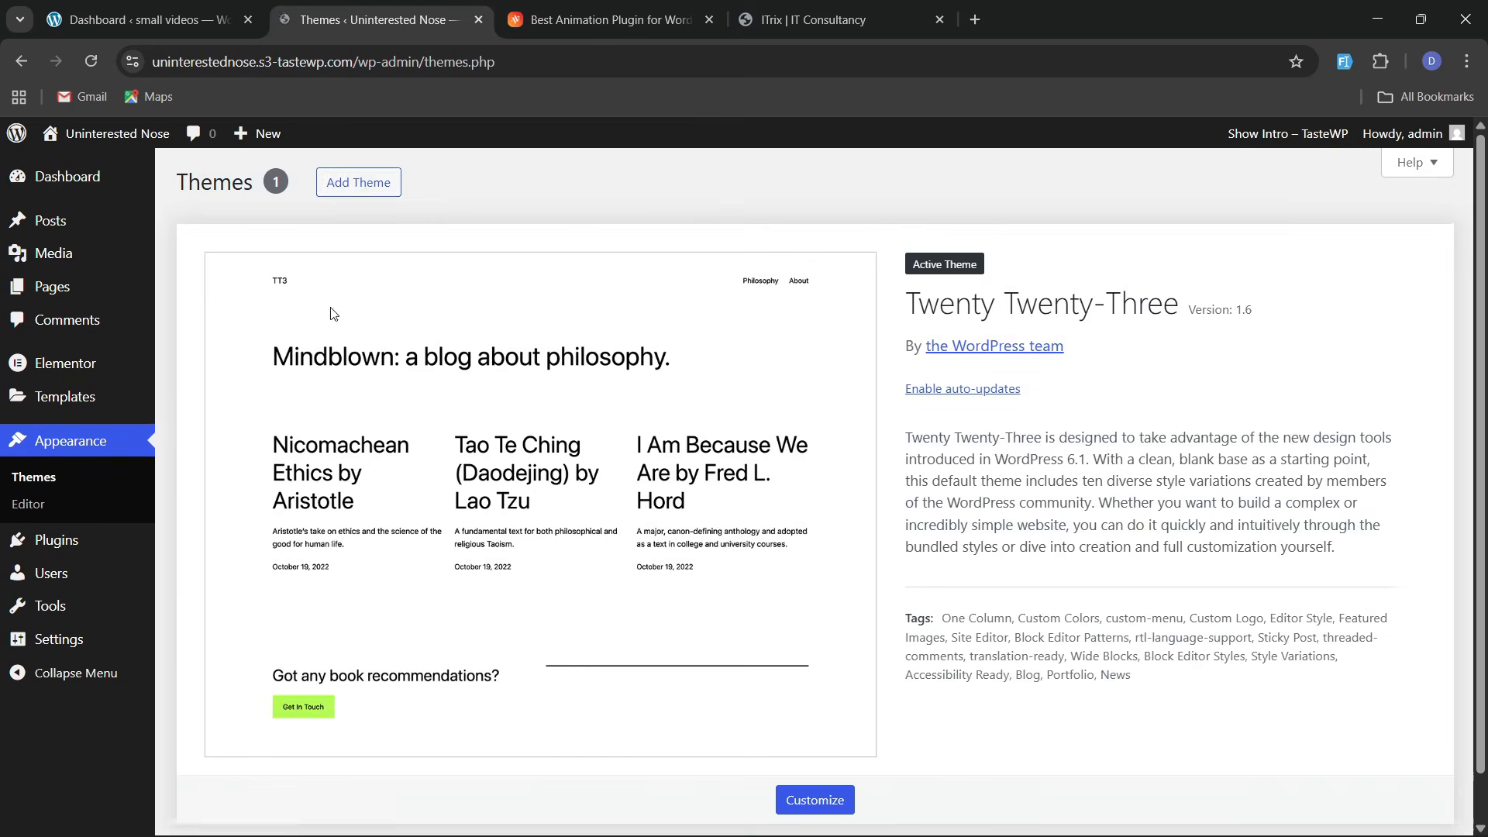
click(358, 183)
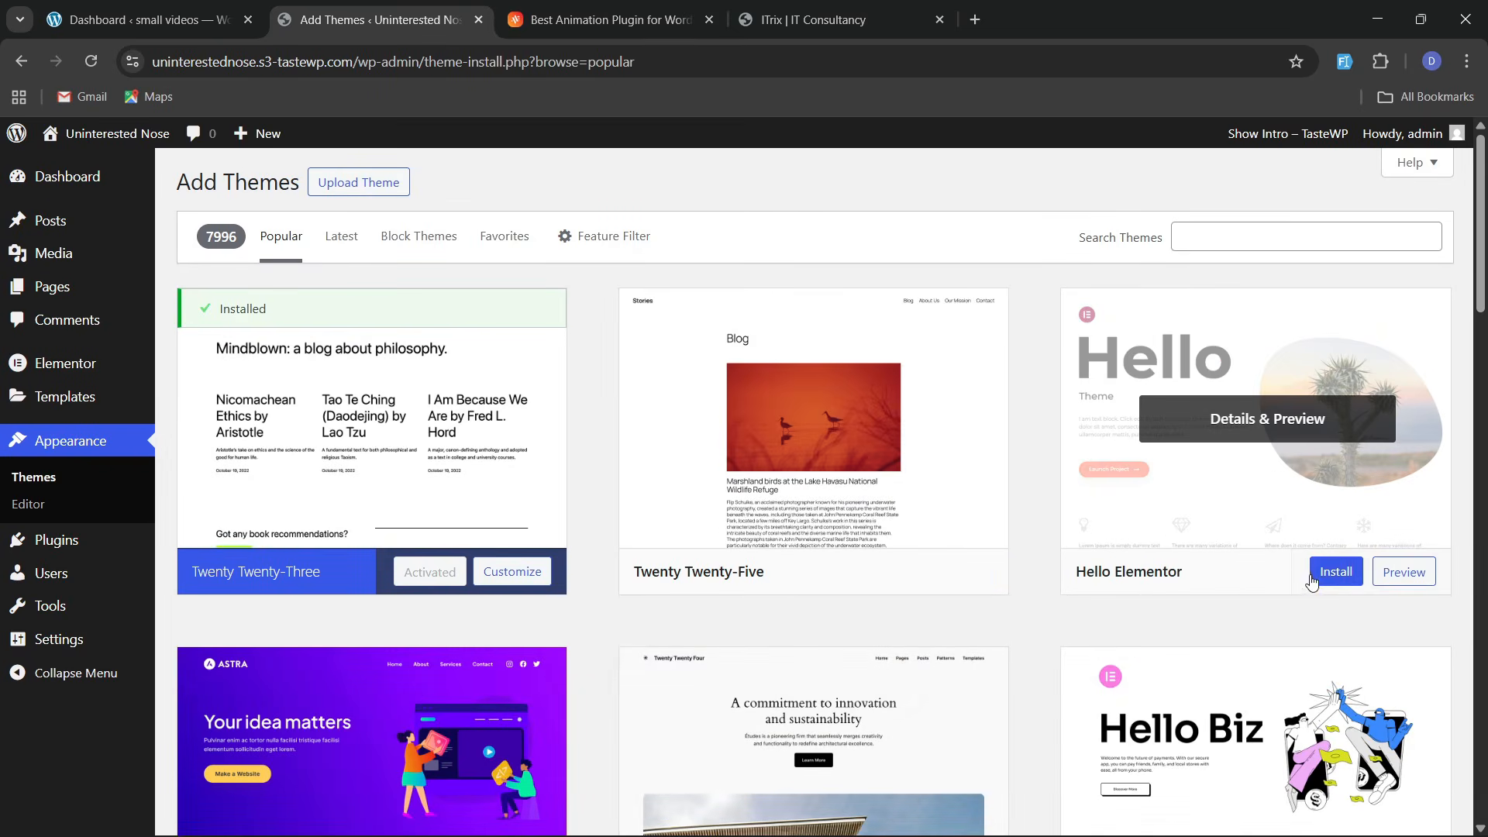
click(1318, 571)
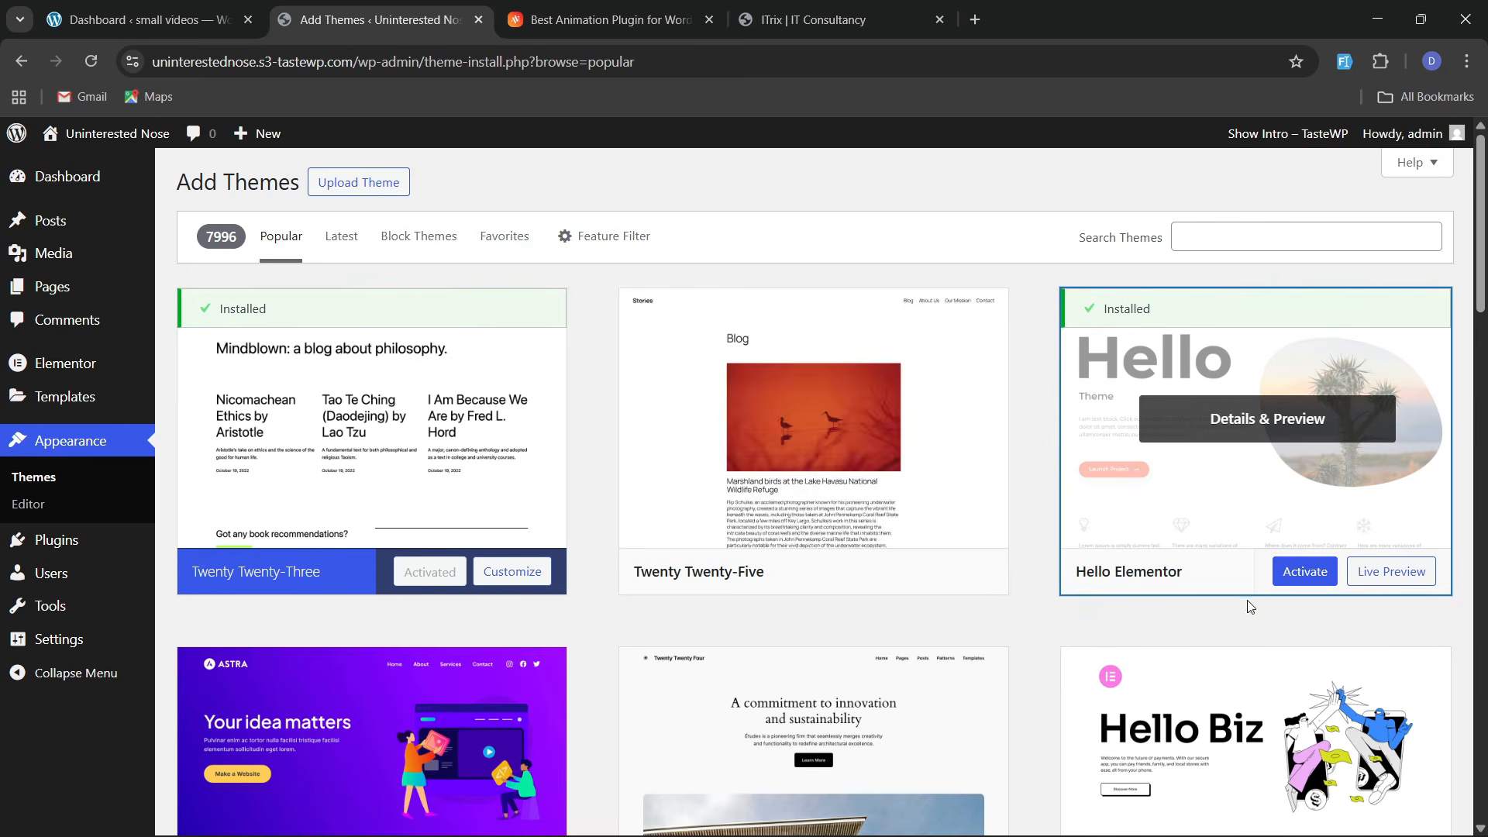
click(1305, 572)
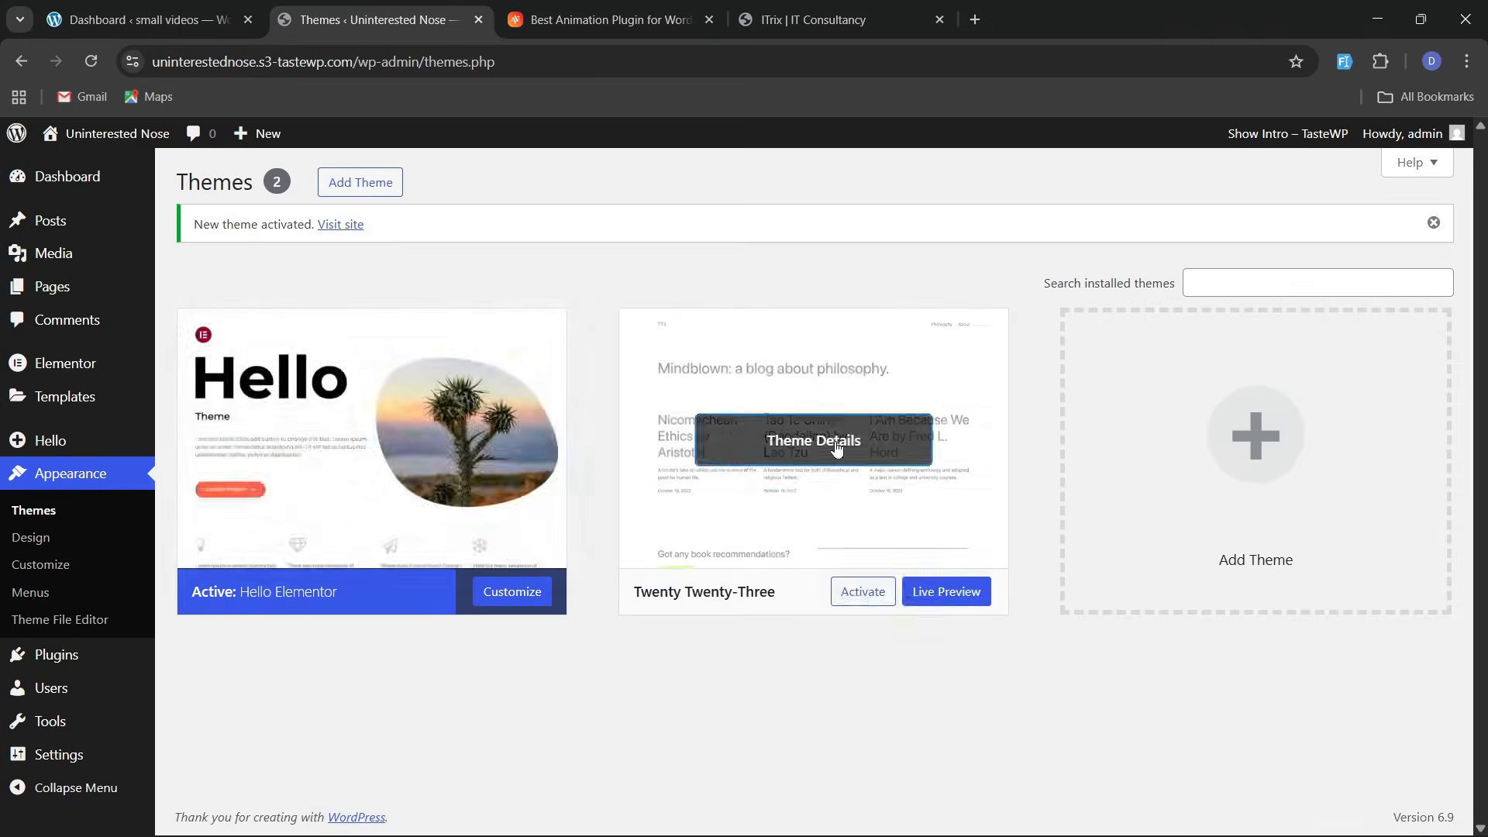
Delete the inactive Twenty Twenty-Three theme and confirm the deletion
click(837, 445)
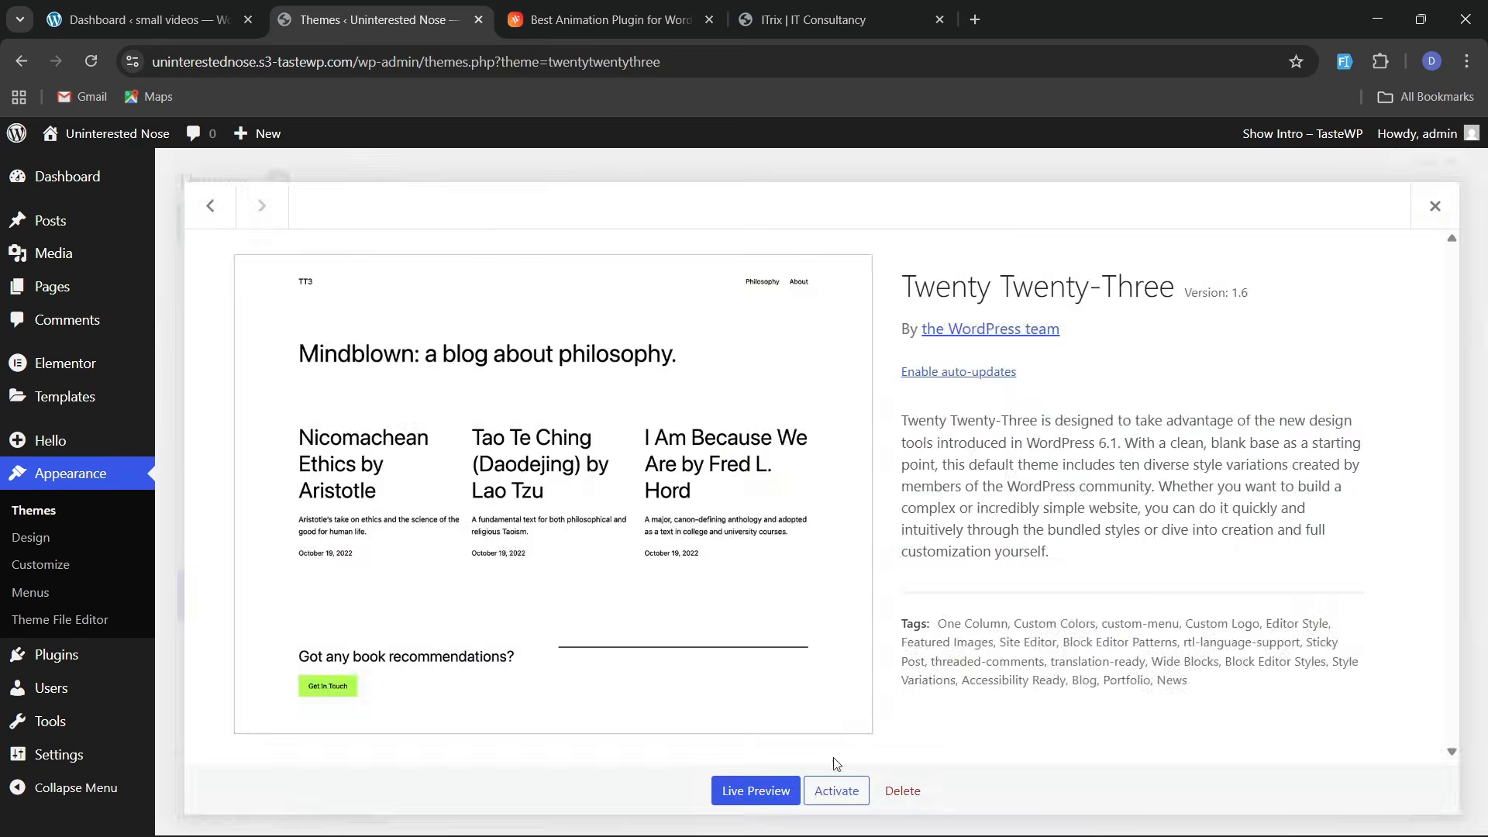
click(902, 791)
click(824, 223)
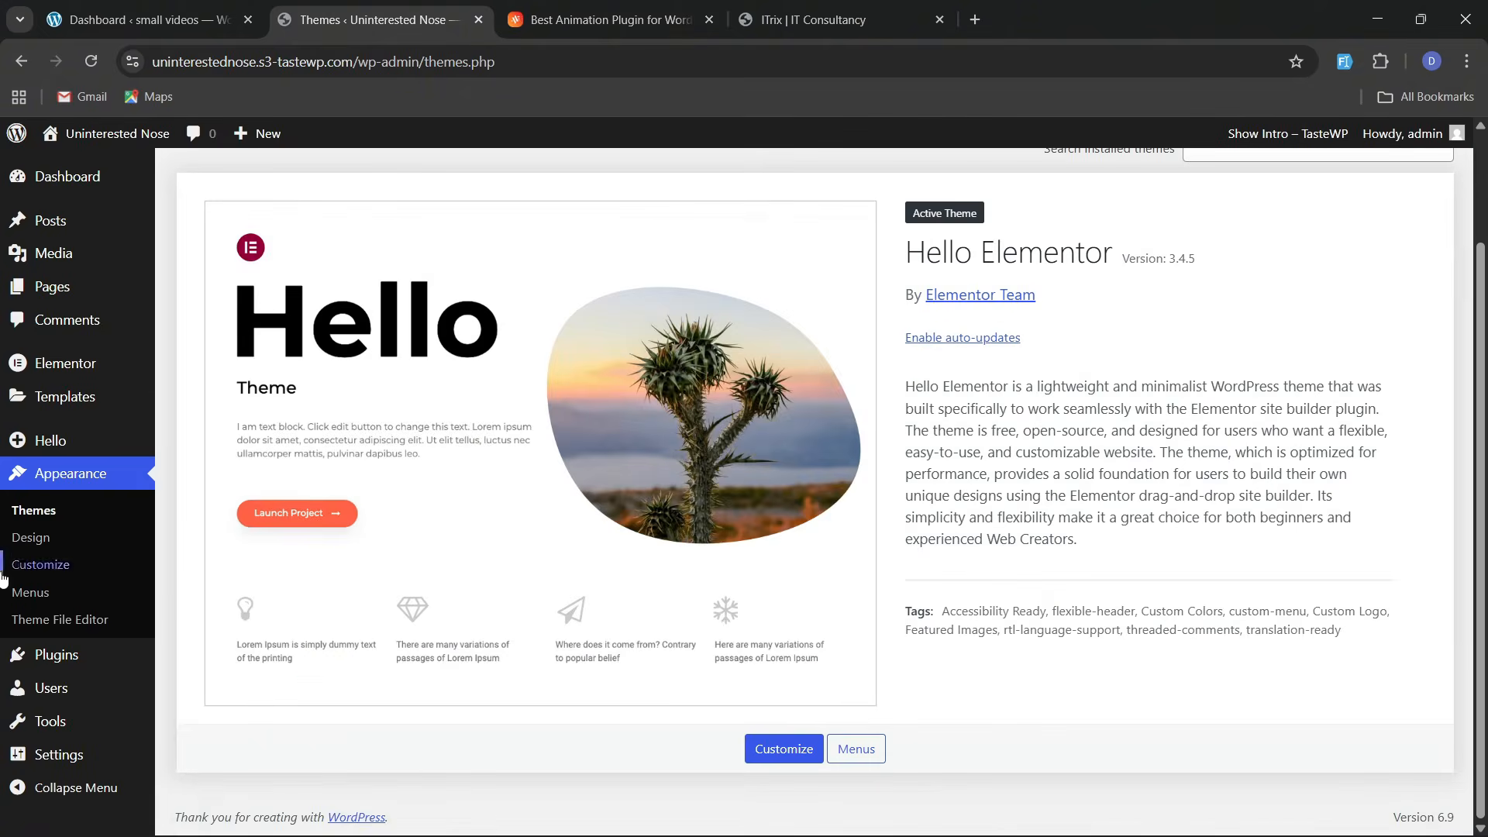
Search the plugins available for installation for "animations addons"
mouse_move(54, 655)
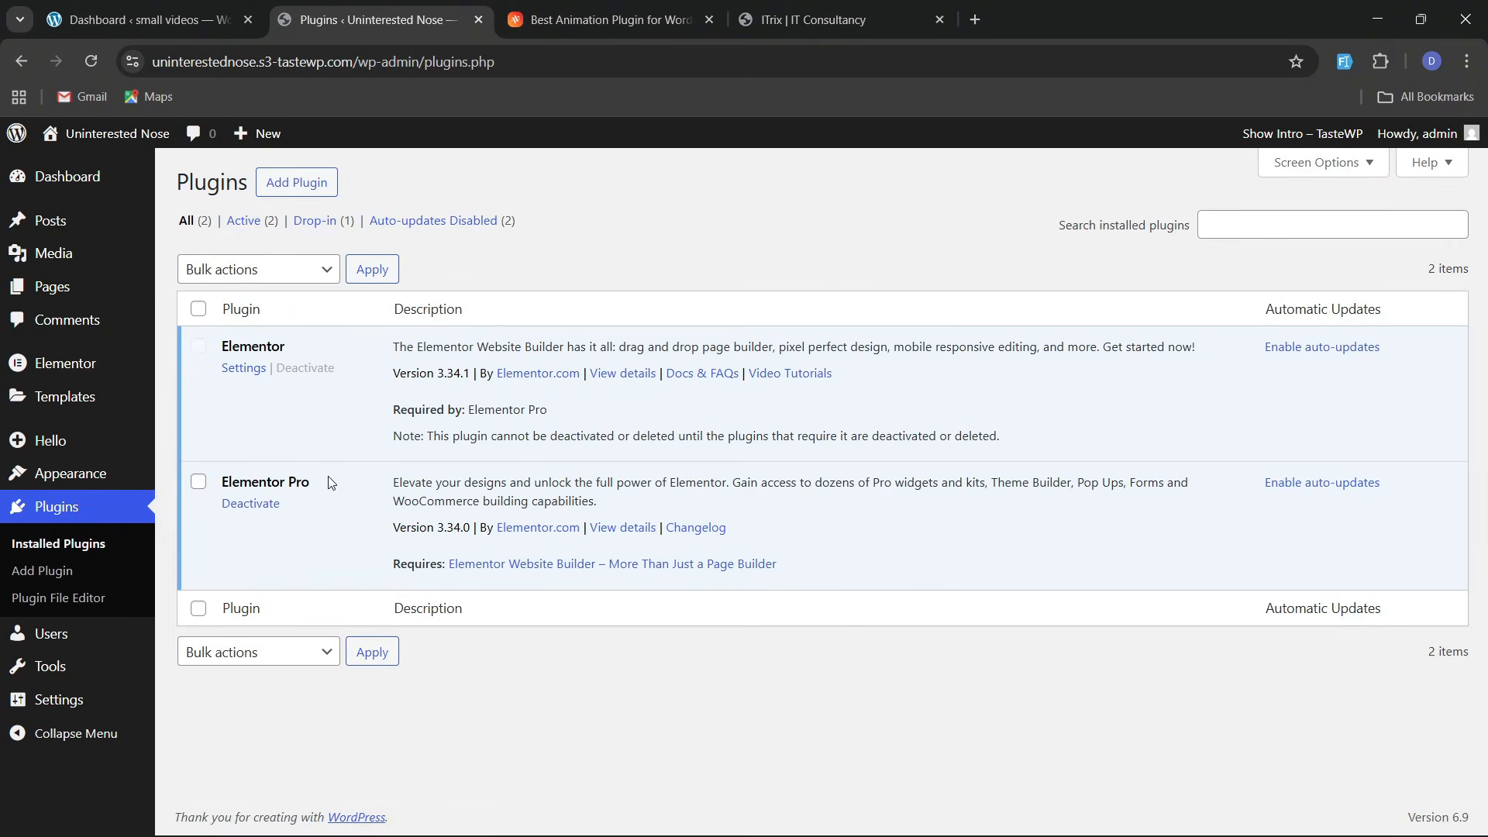
click(293, 188)
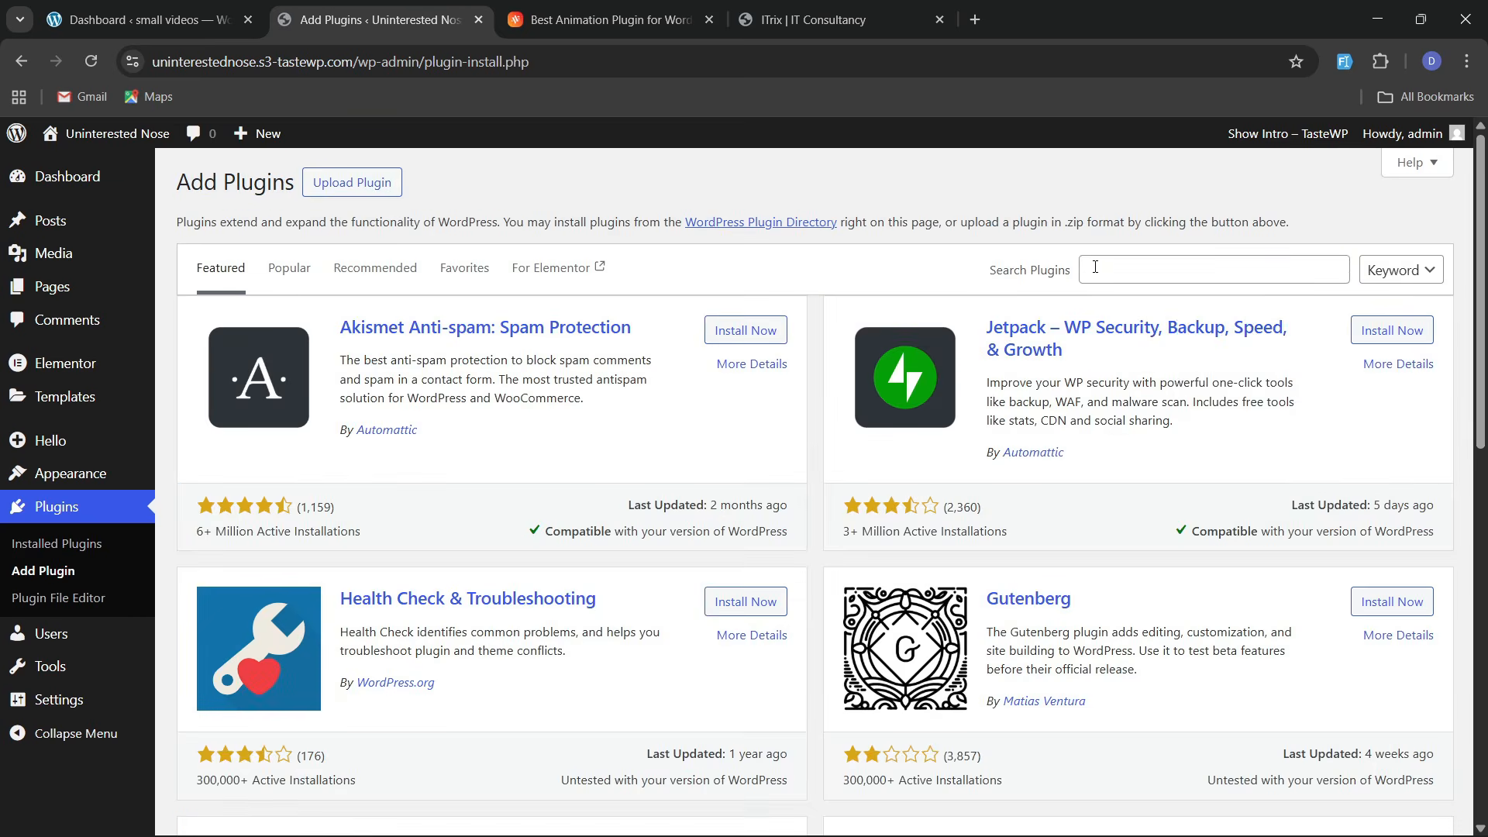
click(1099, 267)
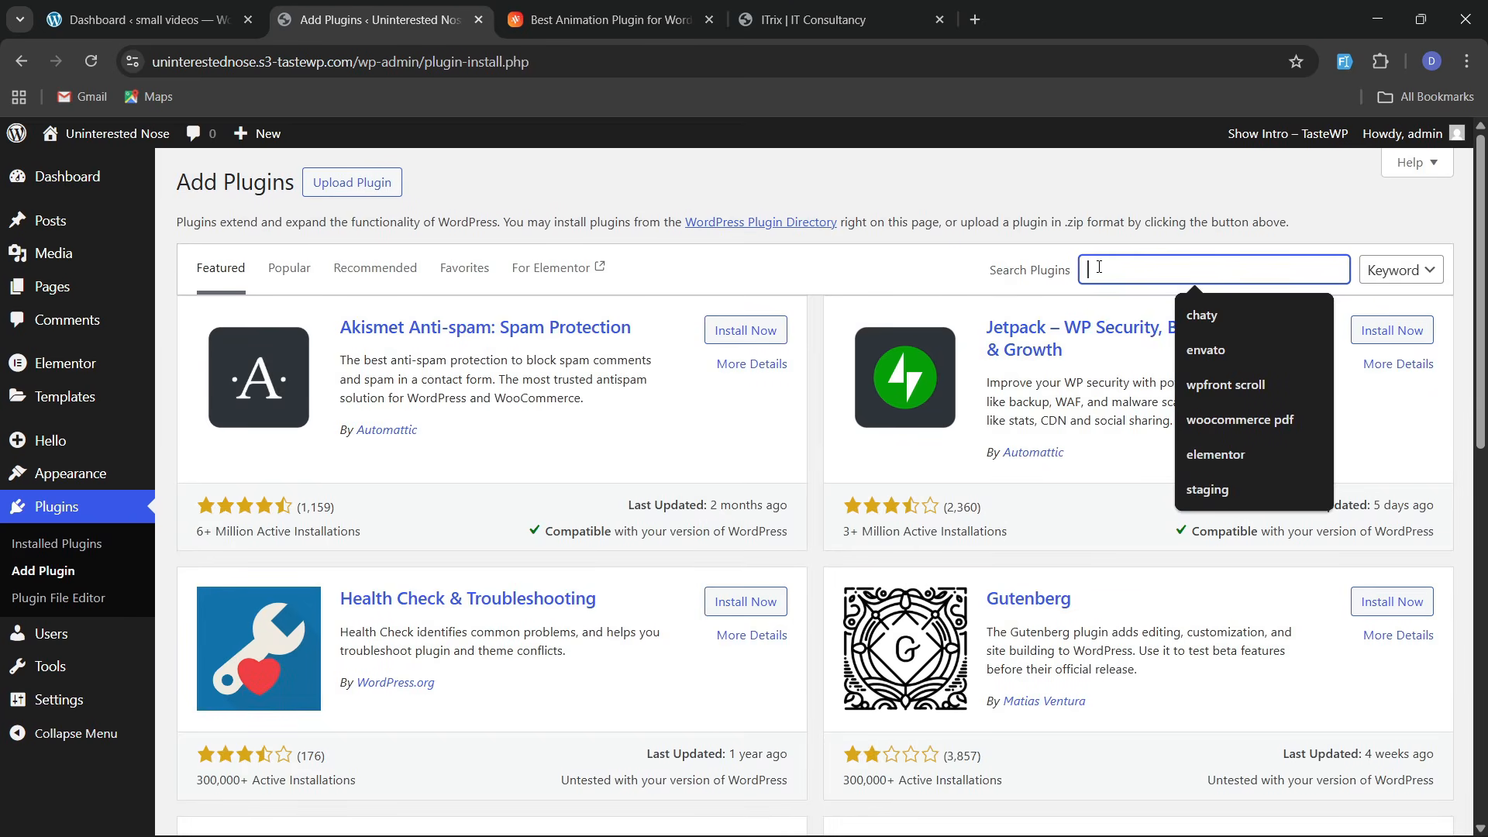
text(animations add)
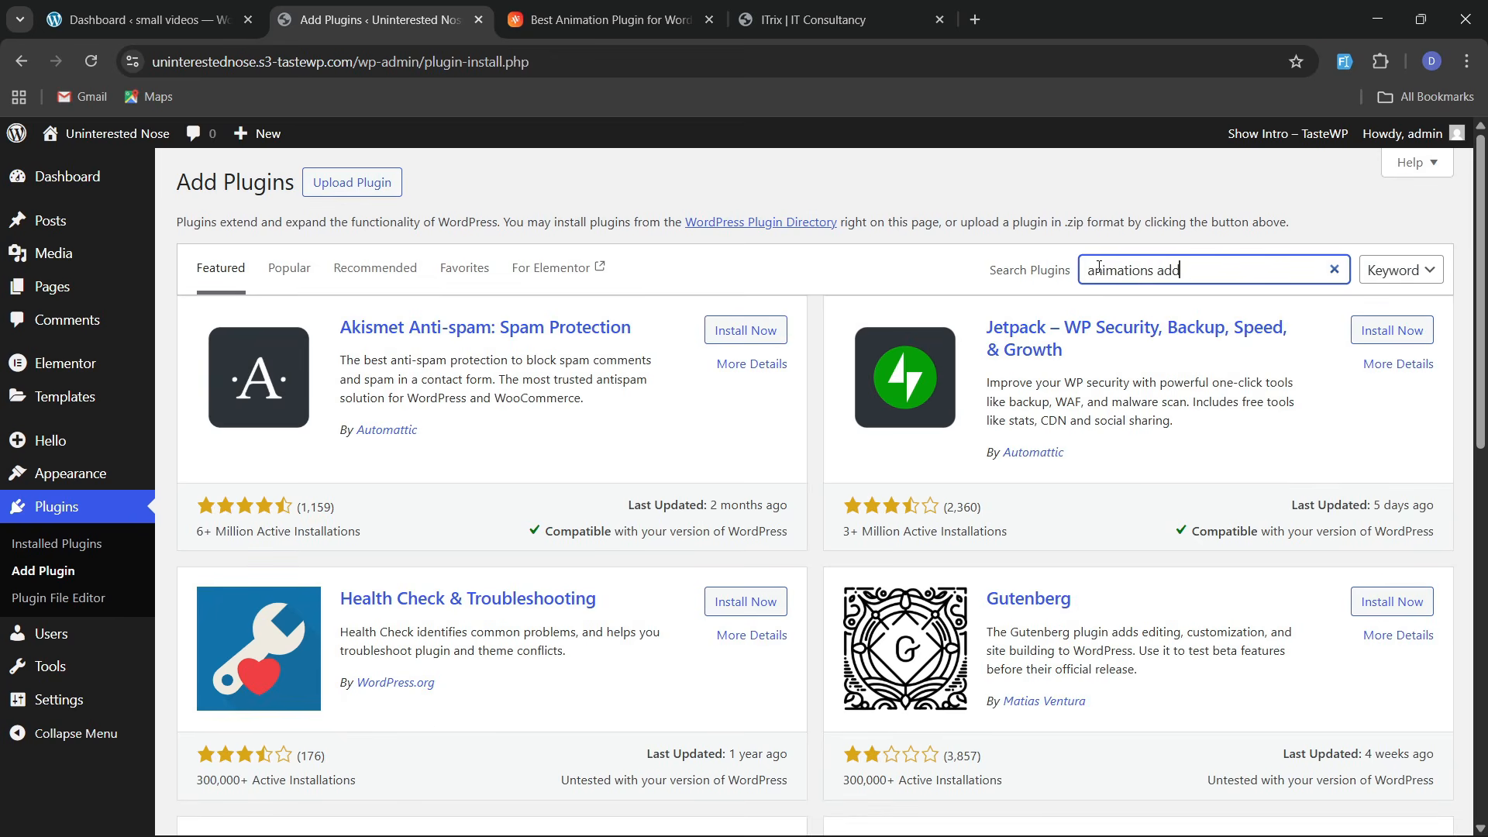
text(ons)
key(Return)
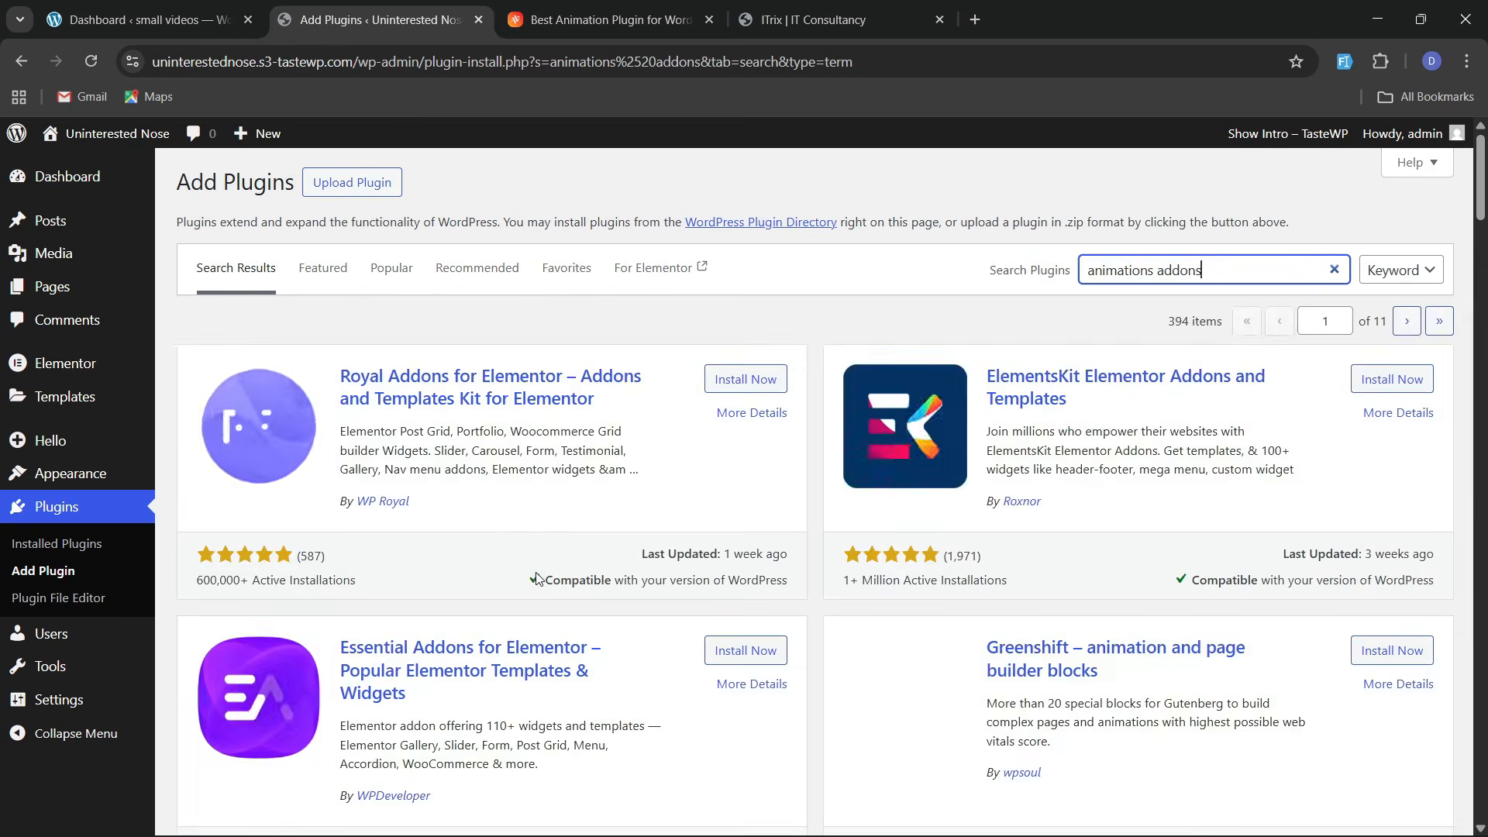
Find Animation Addons for Elementor by Wealcoder in the search results, then install and activate it
scroll(521, 553, down, 2)
scroll(522, 553, down, 10)
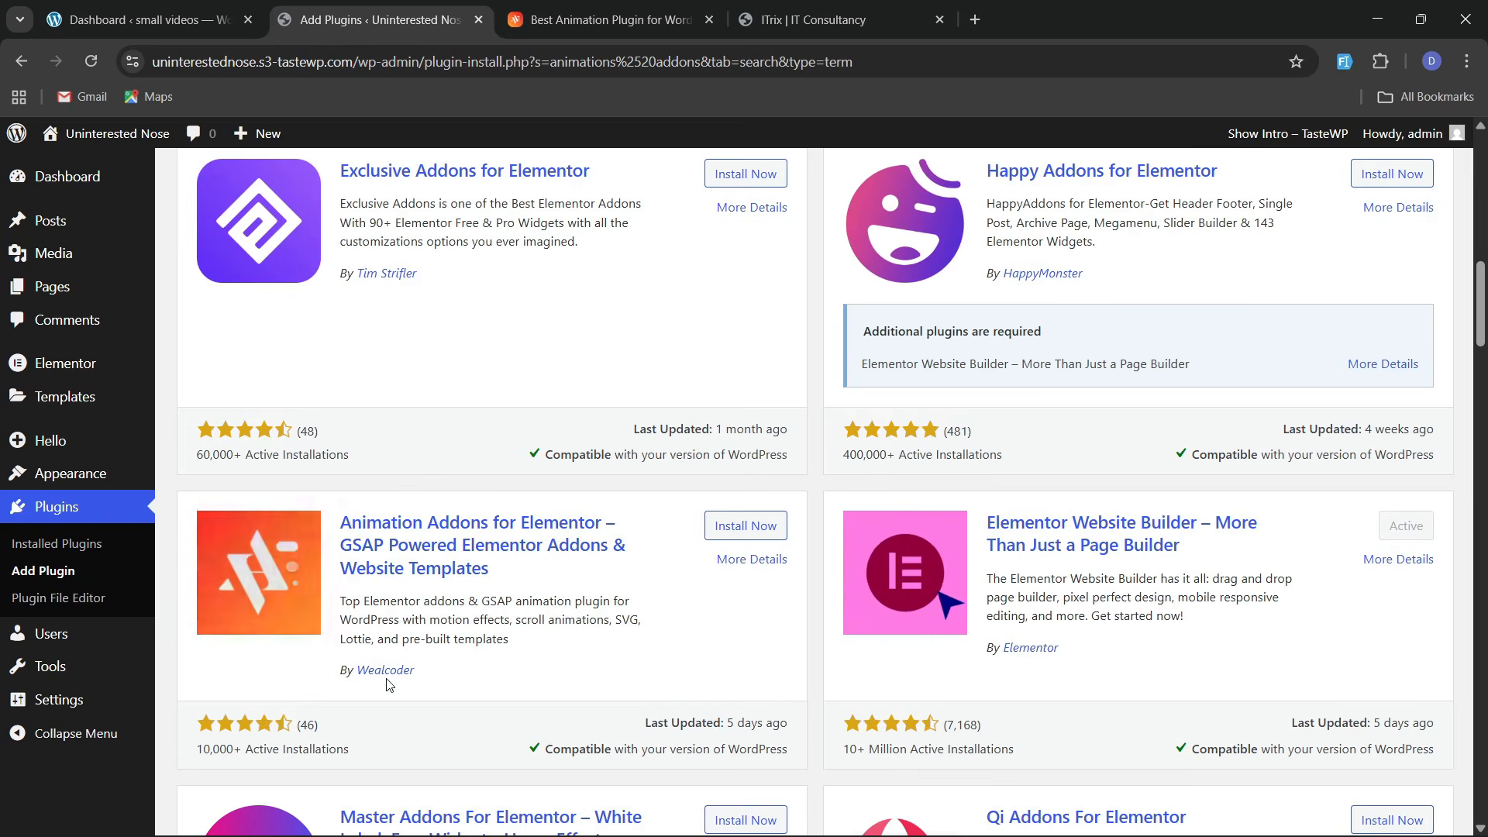
click(740, 526)
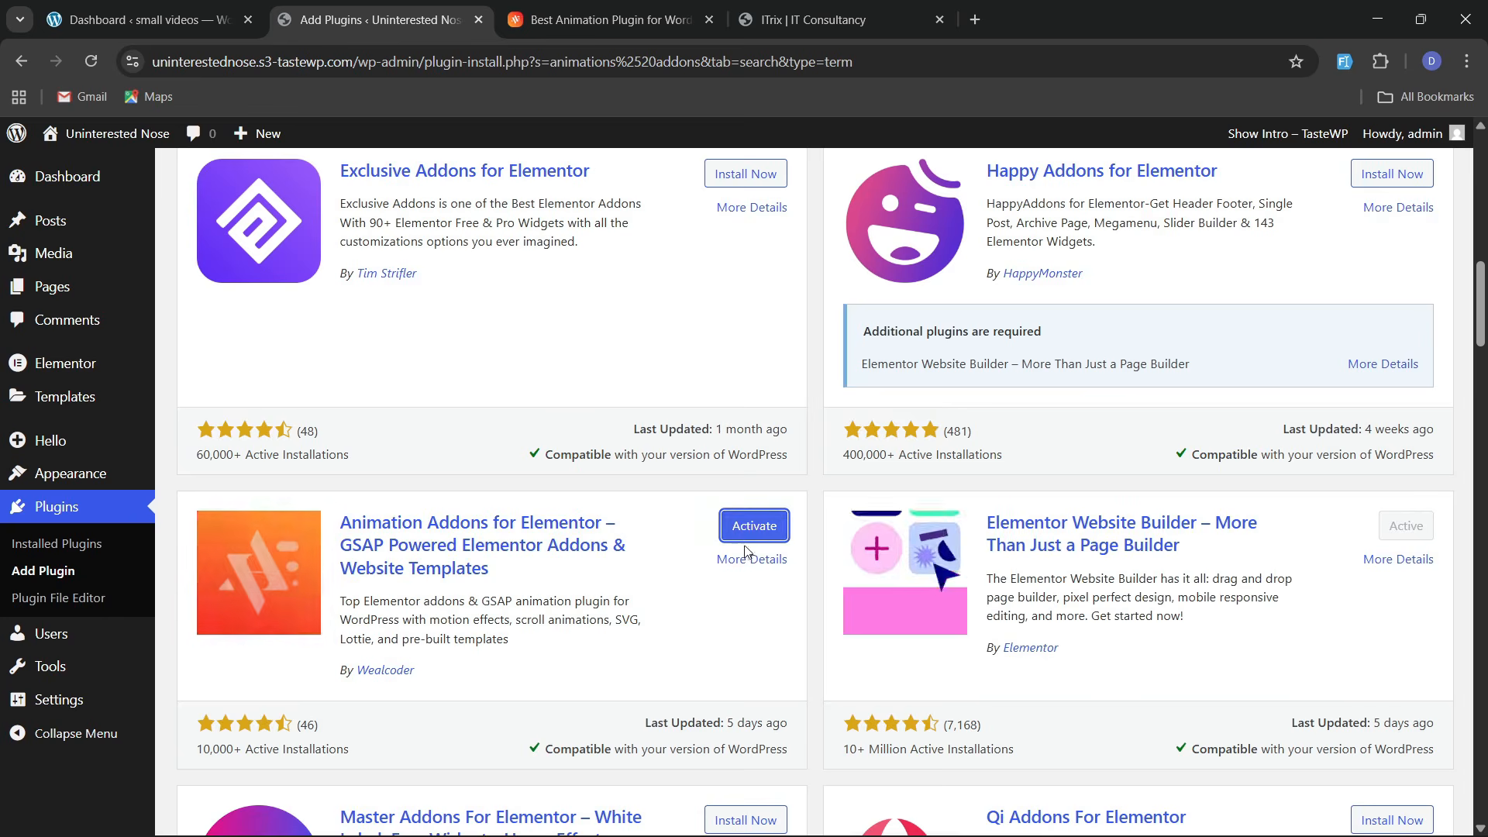
click(748, 527)
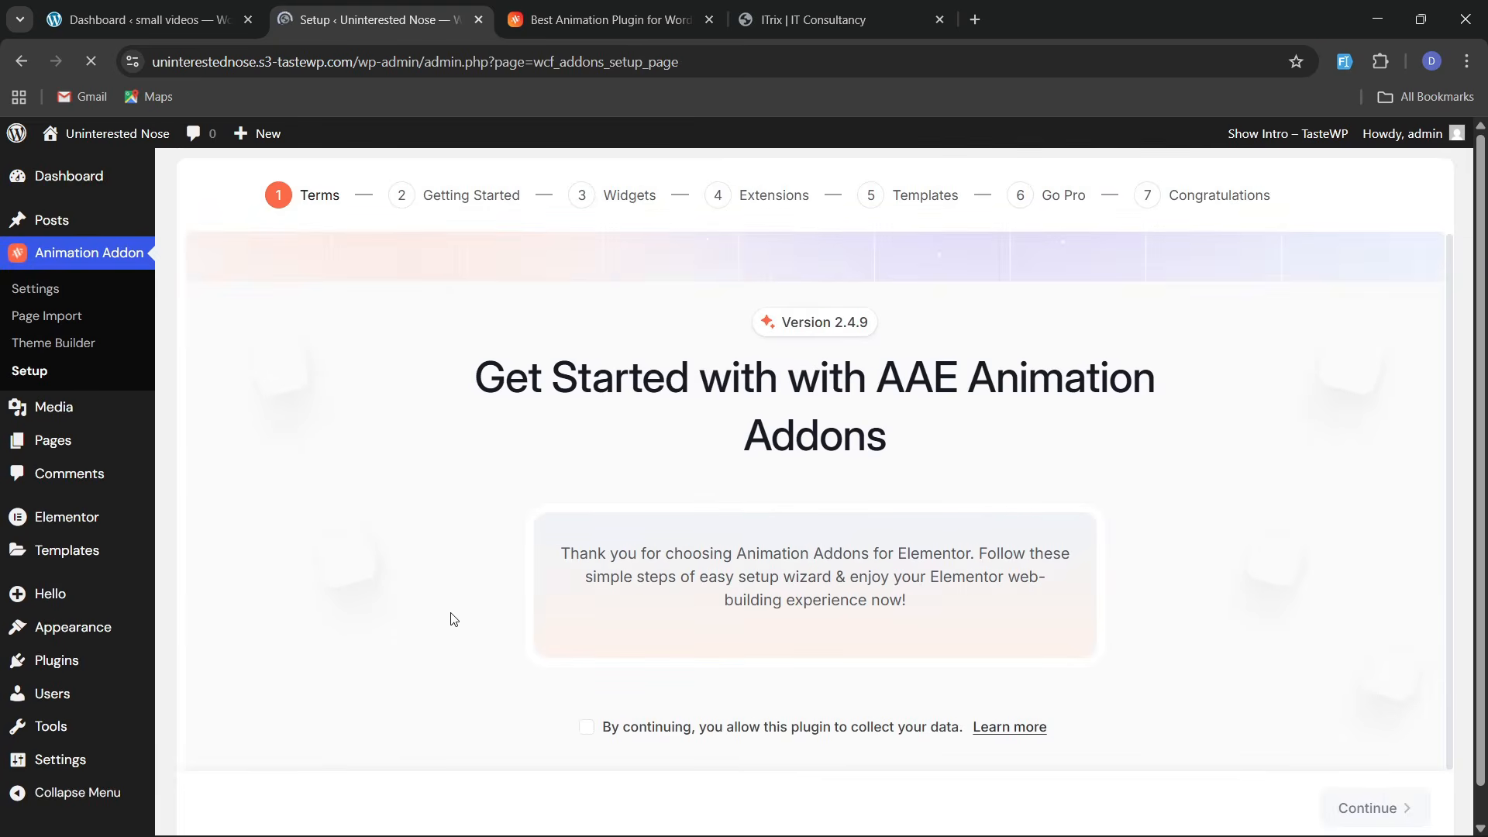
Continue the setup wizard through Terms and Getting Started to the Widgets stage, keeping Basic Configuration
scroll(1152, 604, down, 1)
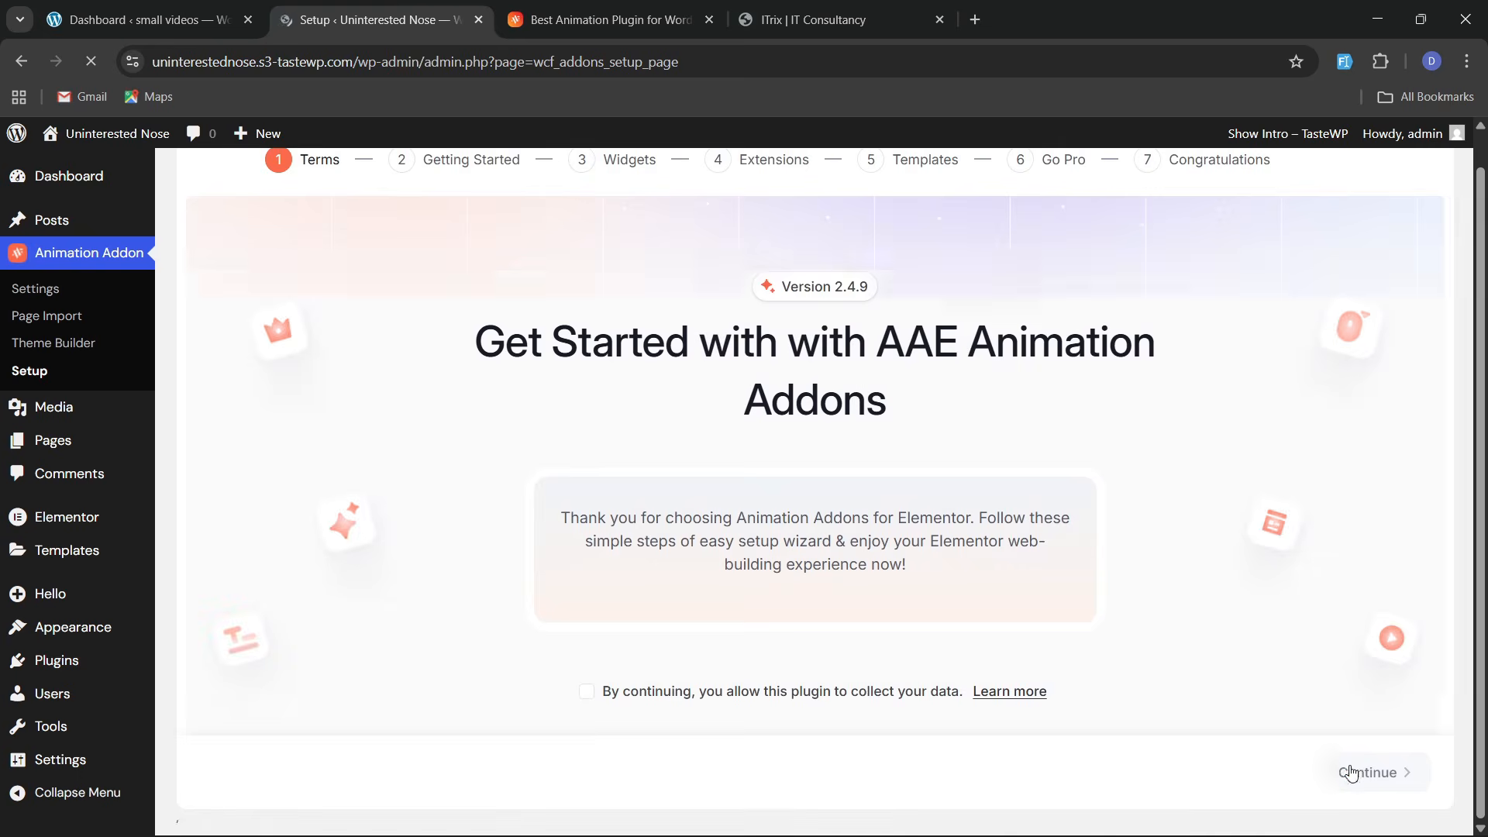
click(1348, 771)
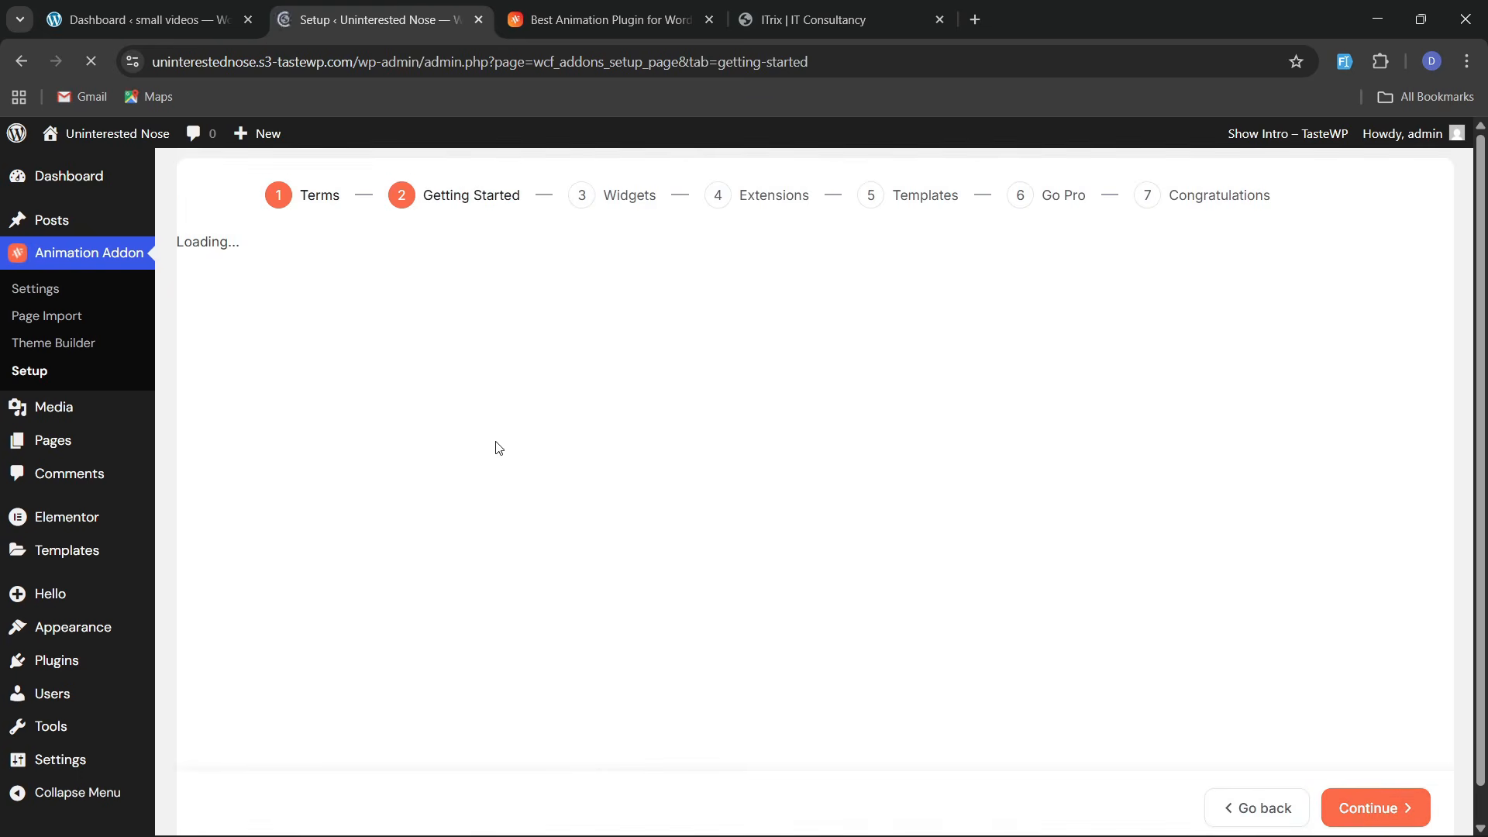
scroll(677, 542, down, 2)
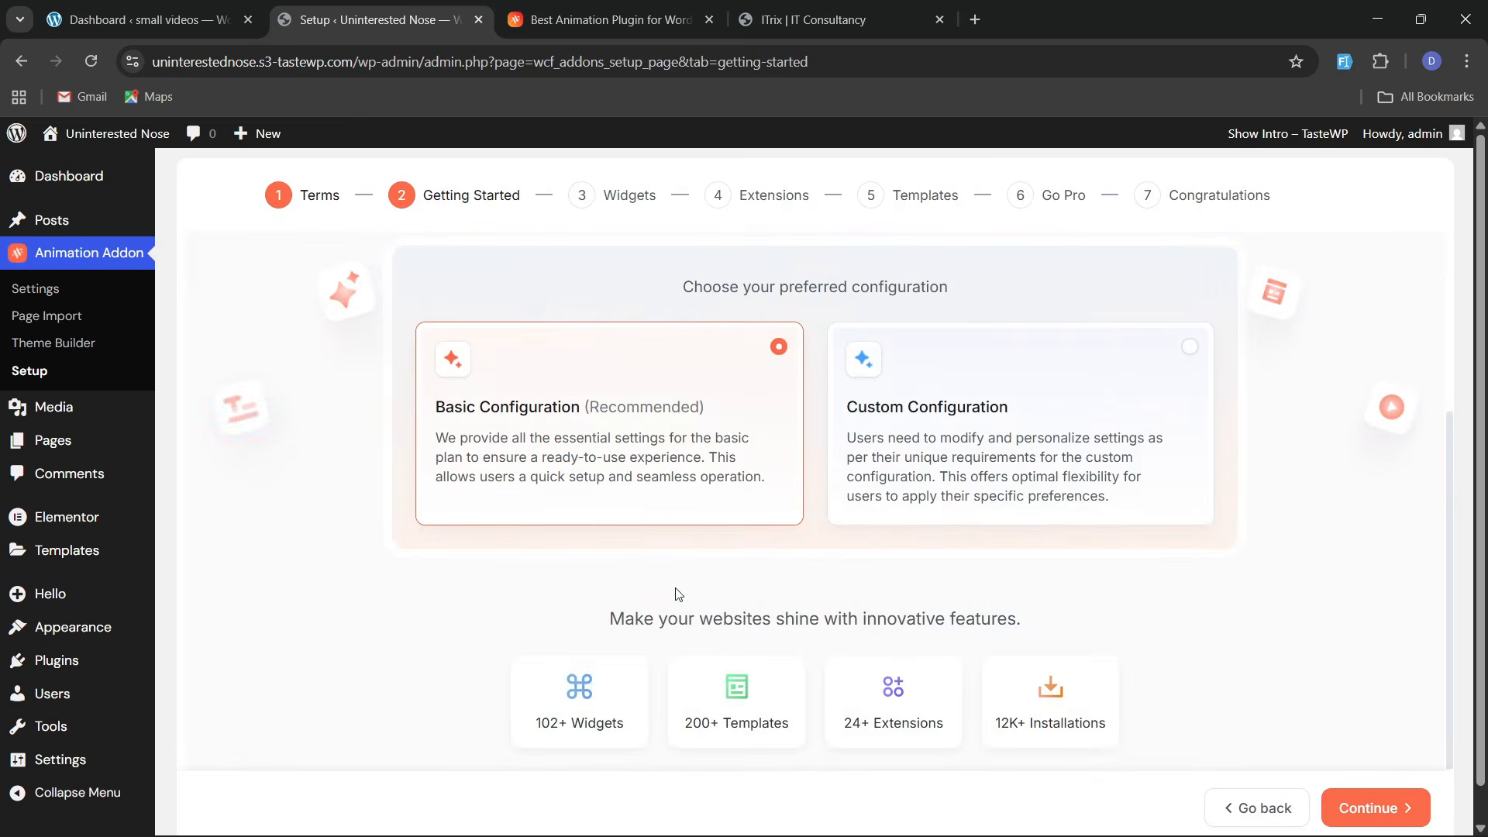
scroll(787, 660, down, 1)
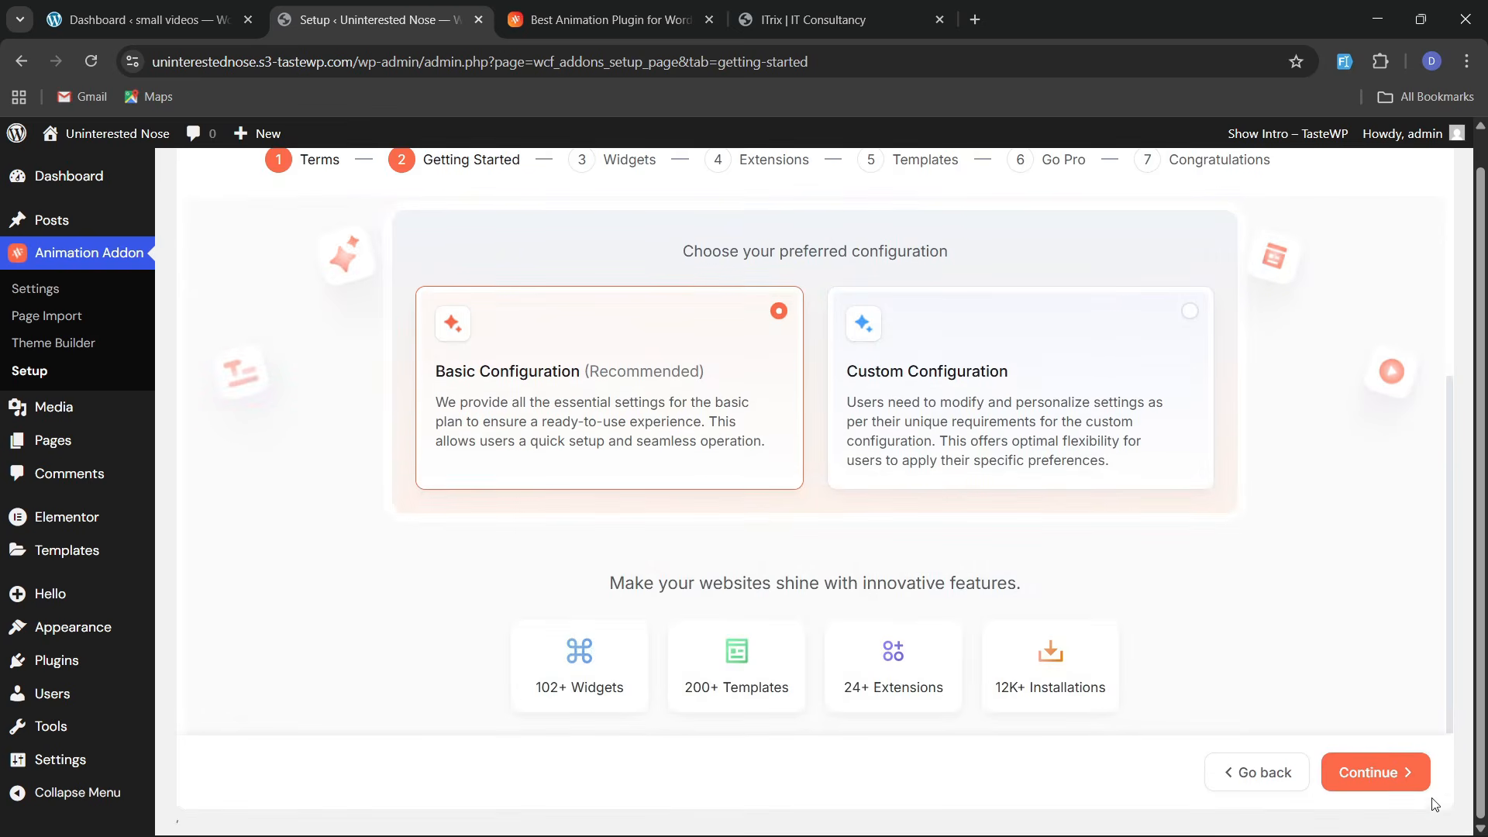
click(1365, 764)
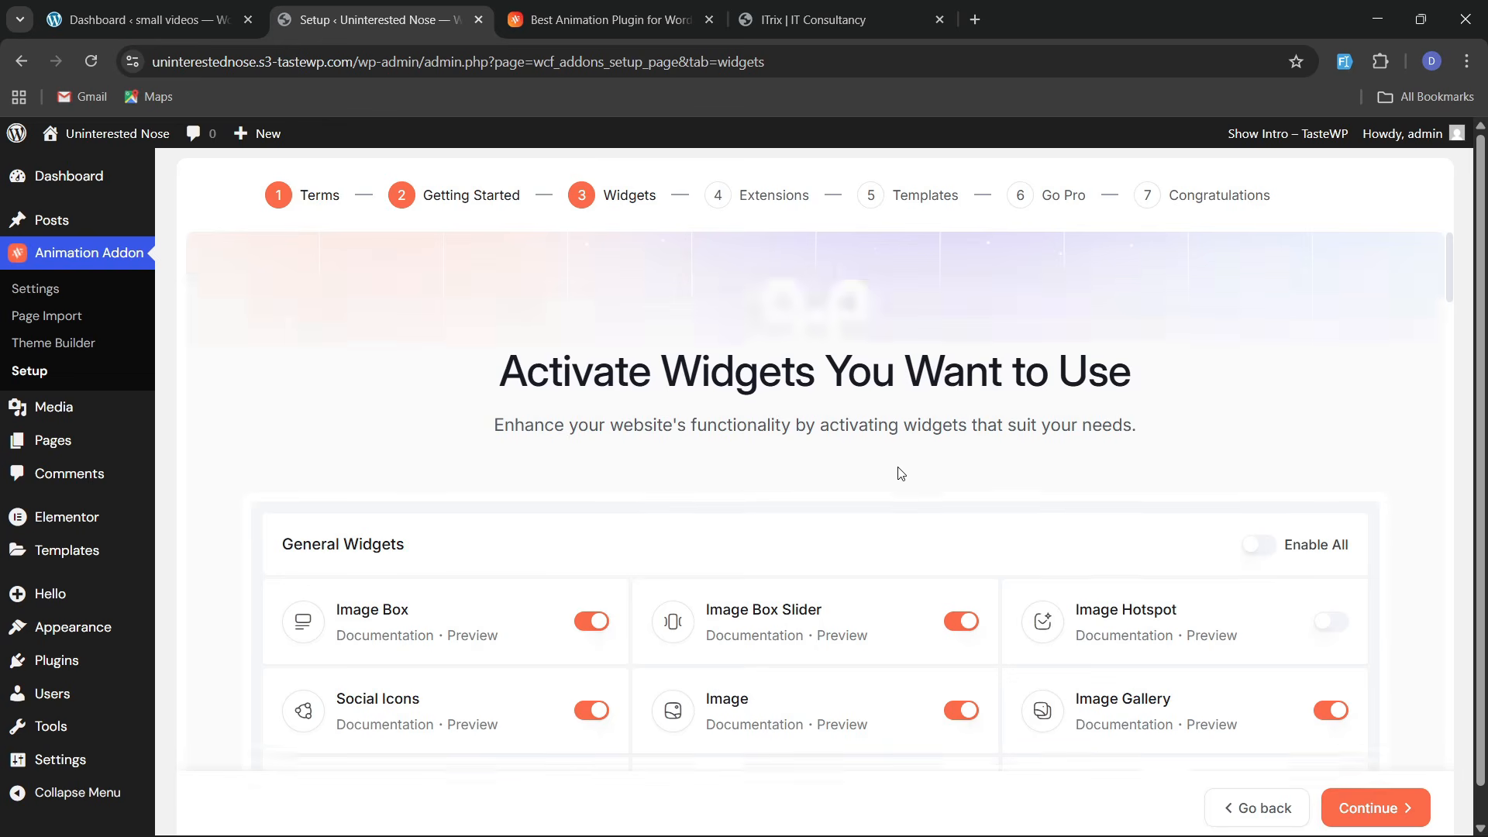
Enable all widgets in the General Widgets and Animations groups
scroll(1008, 469, down, 3)
click(1258, 361)
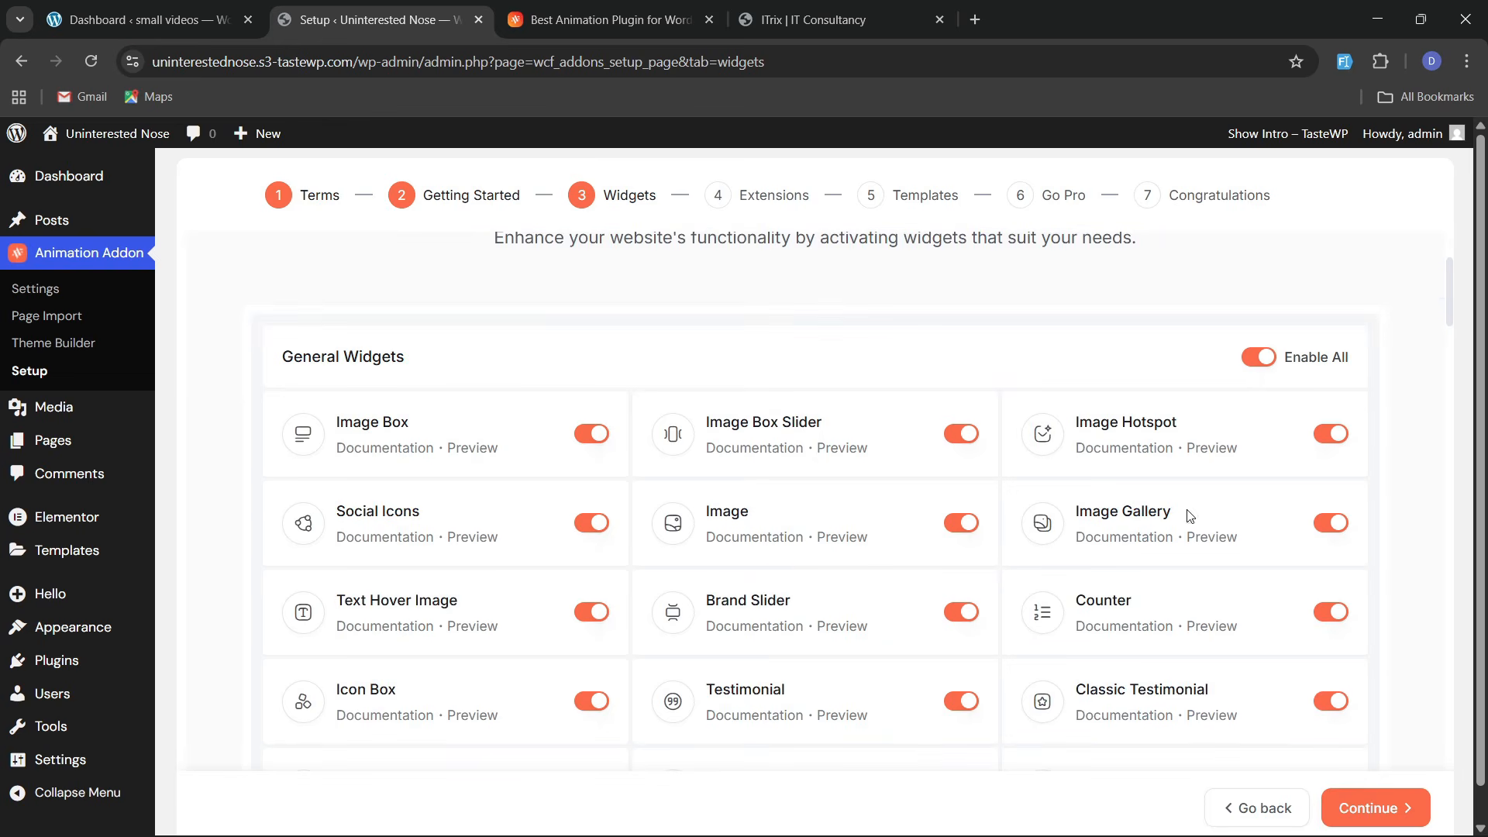
scroll(1036, 565, down, 9)
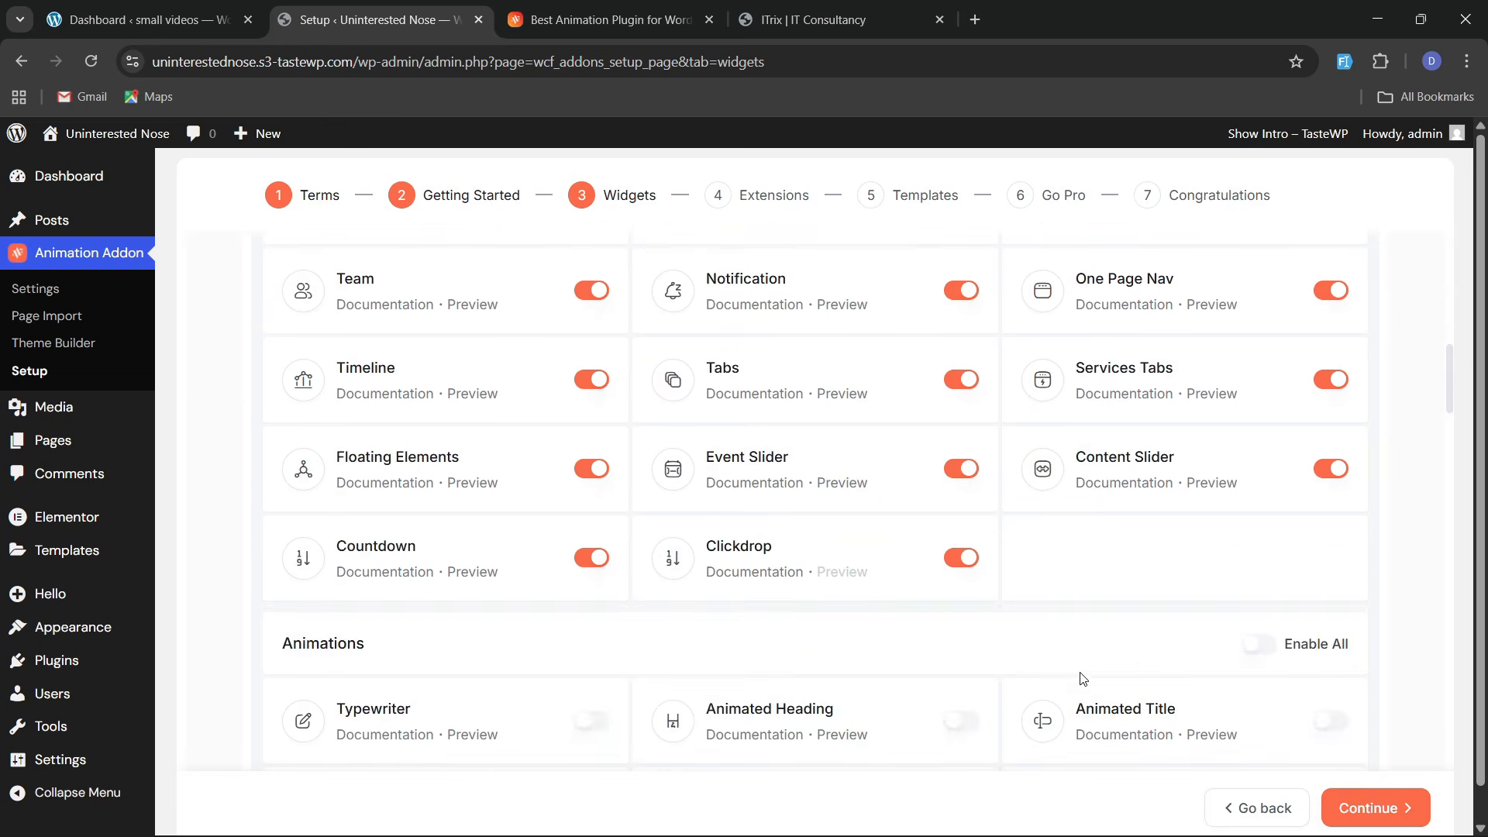
scroll(1086, 667, down, 4)
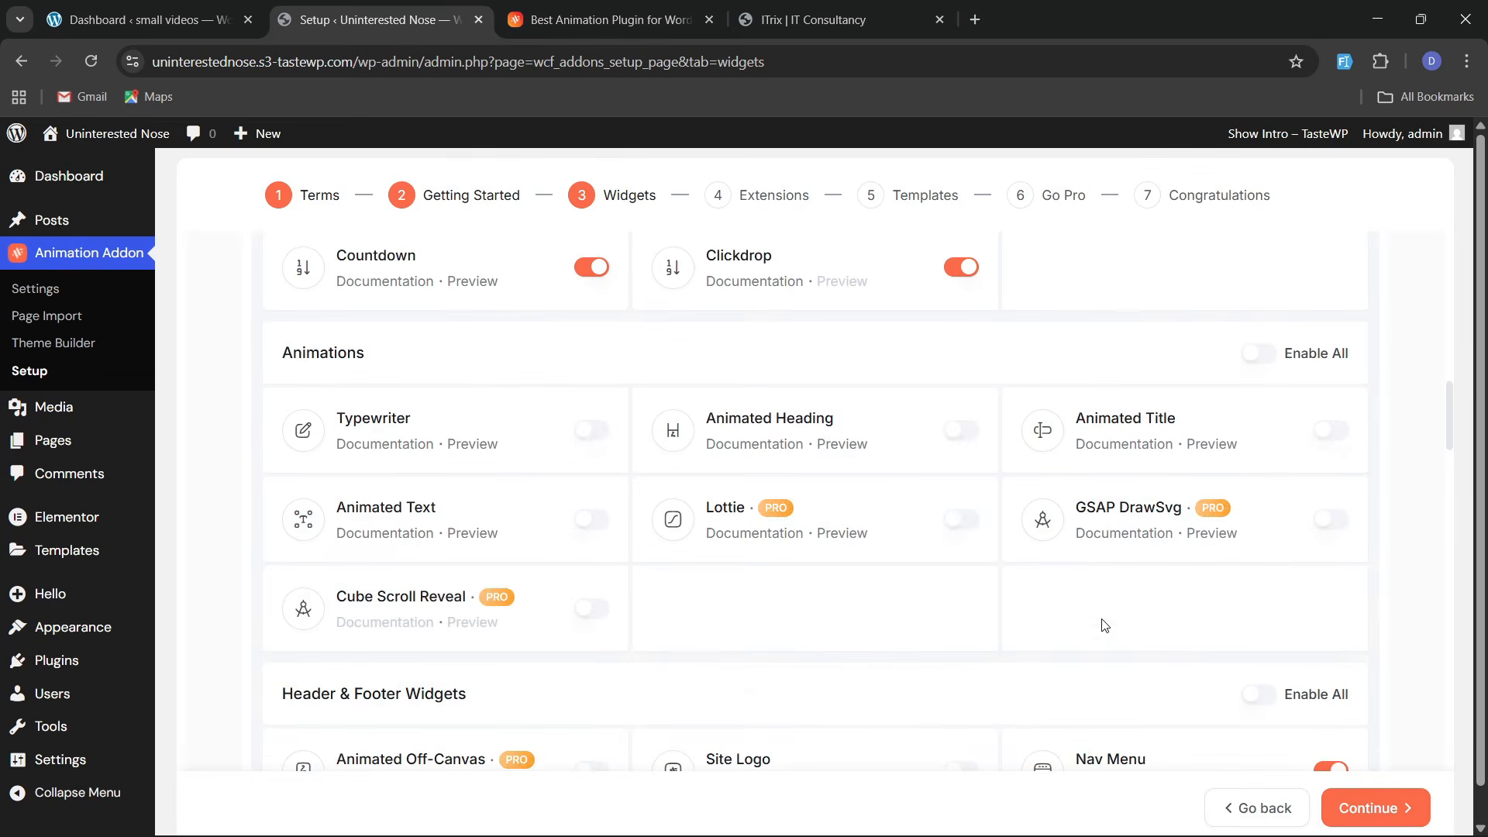
click(1257, 356)
Enable all widgets in the Header & Footer Widgets and Slider groups
scroll(853, 552, down, 6)
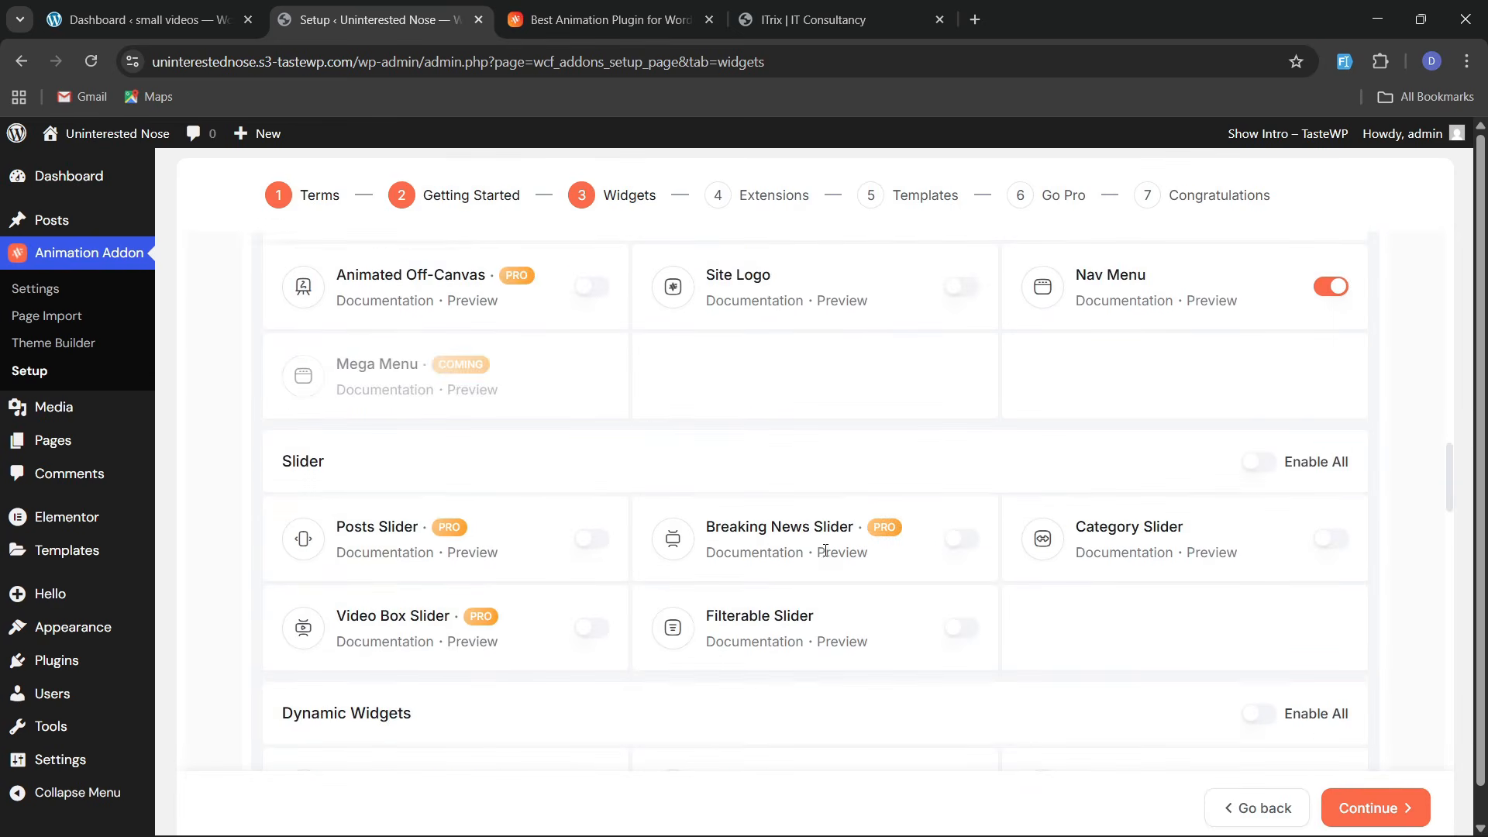
scroll(1007, 422, up, 2)
click(1252, 405)
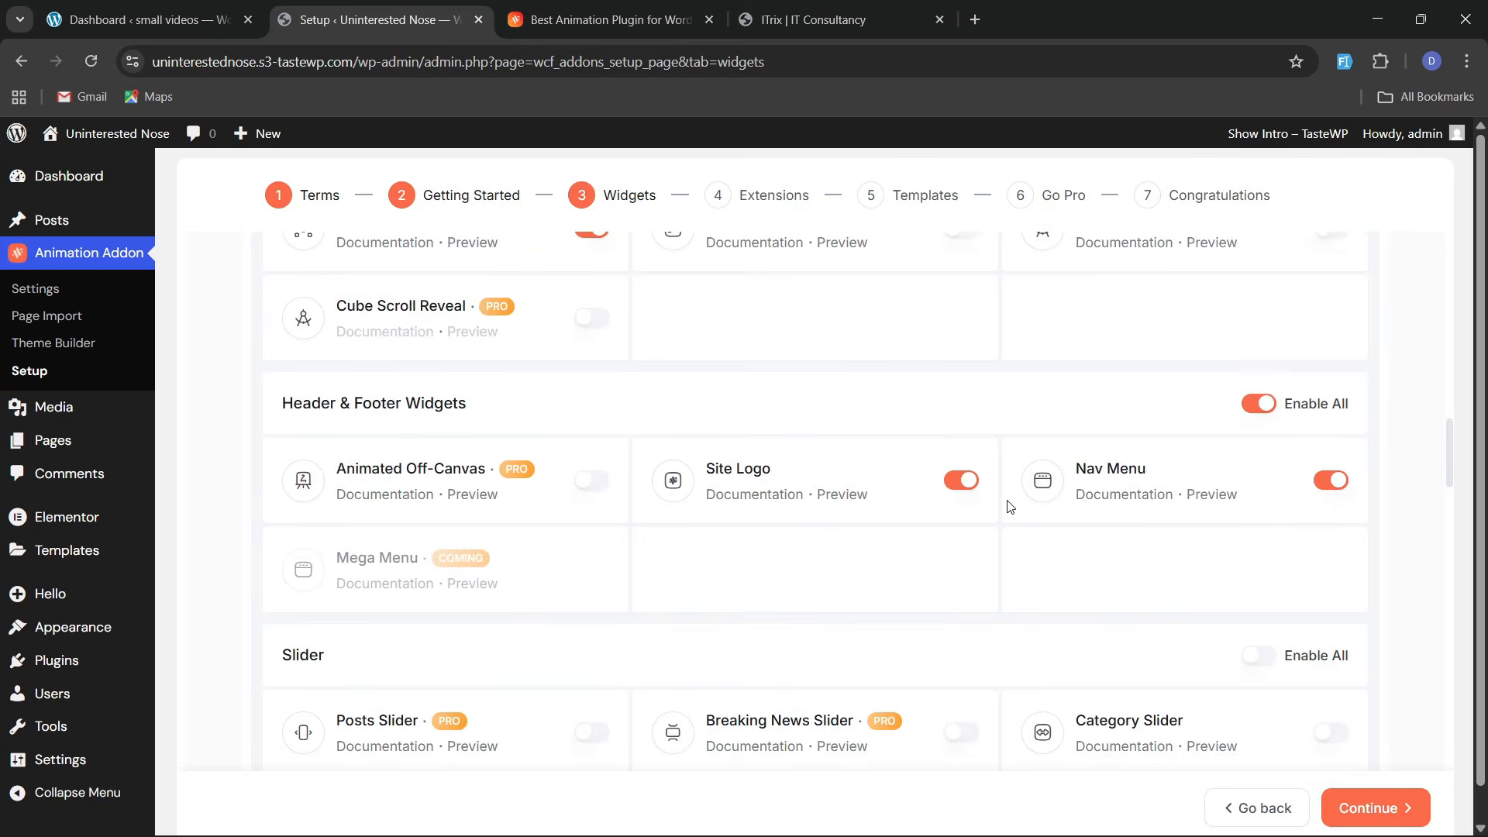
scroll(1007, 505, down, 2)
click(1264, 463)
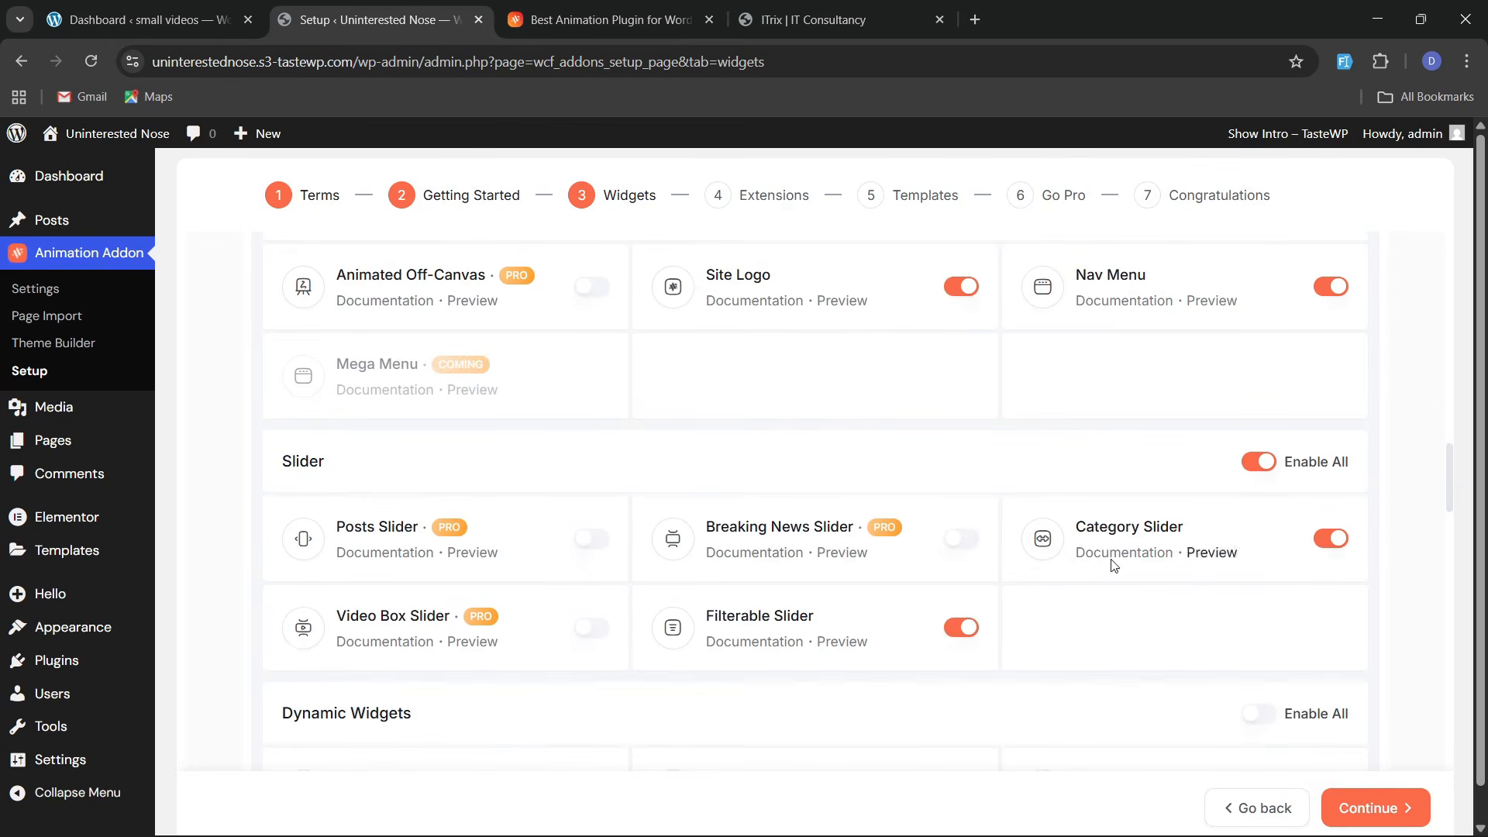
Enable all widgets in the Dynamic Widgets and Form Widgets groups
scroll(1113, 565, down, 2)
click(1260, 521)
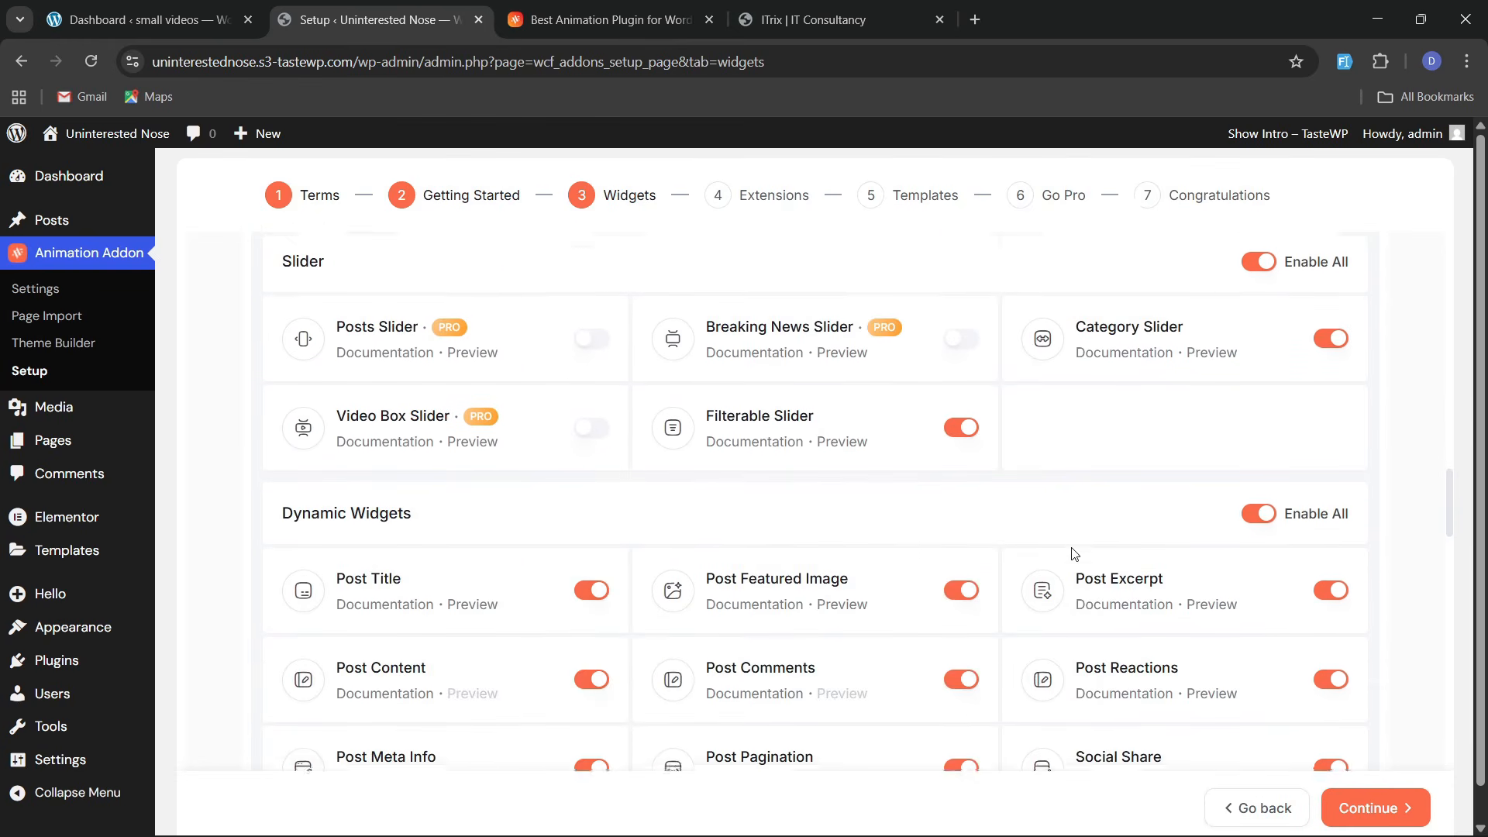
scroll(1069, 555, down, 12)
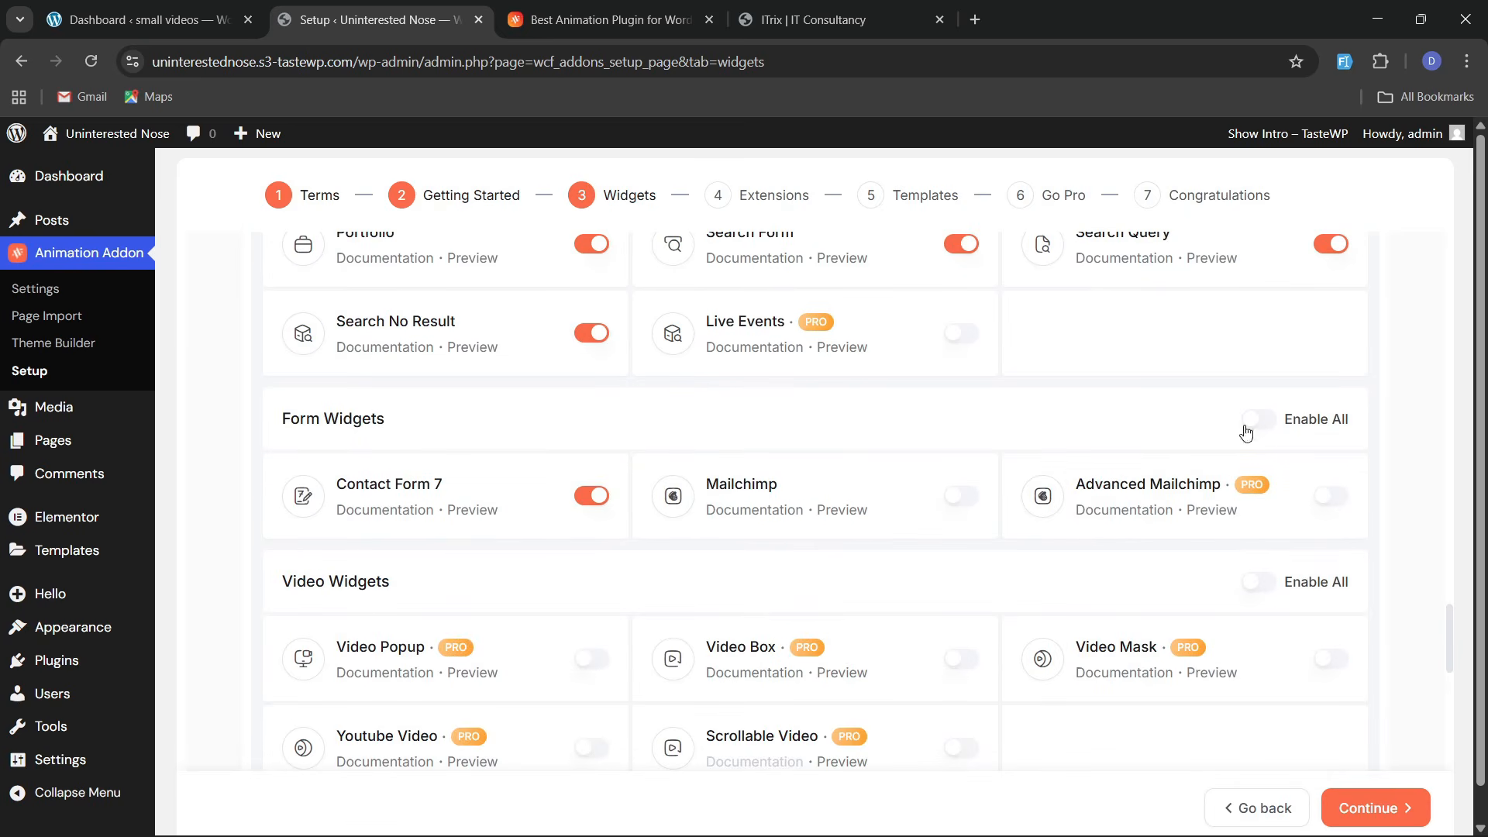
click(1245, 426)
Review the dynamic widgets, then switch on Enable All for the Video Widgets and Advanced Widgets groups
scroll(1229, 518, up, 5)
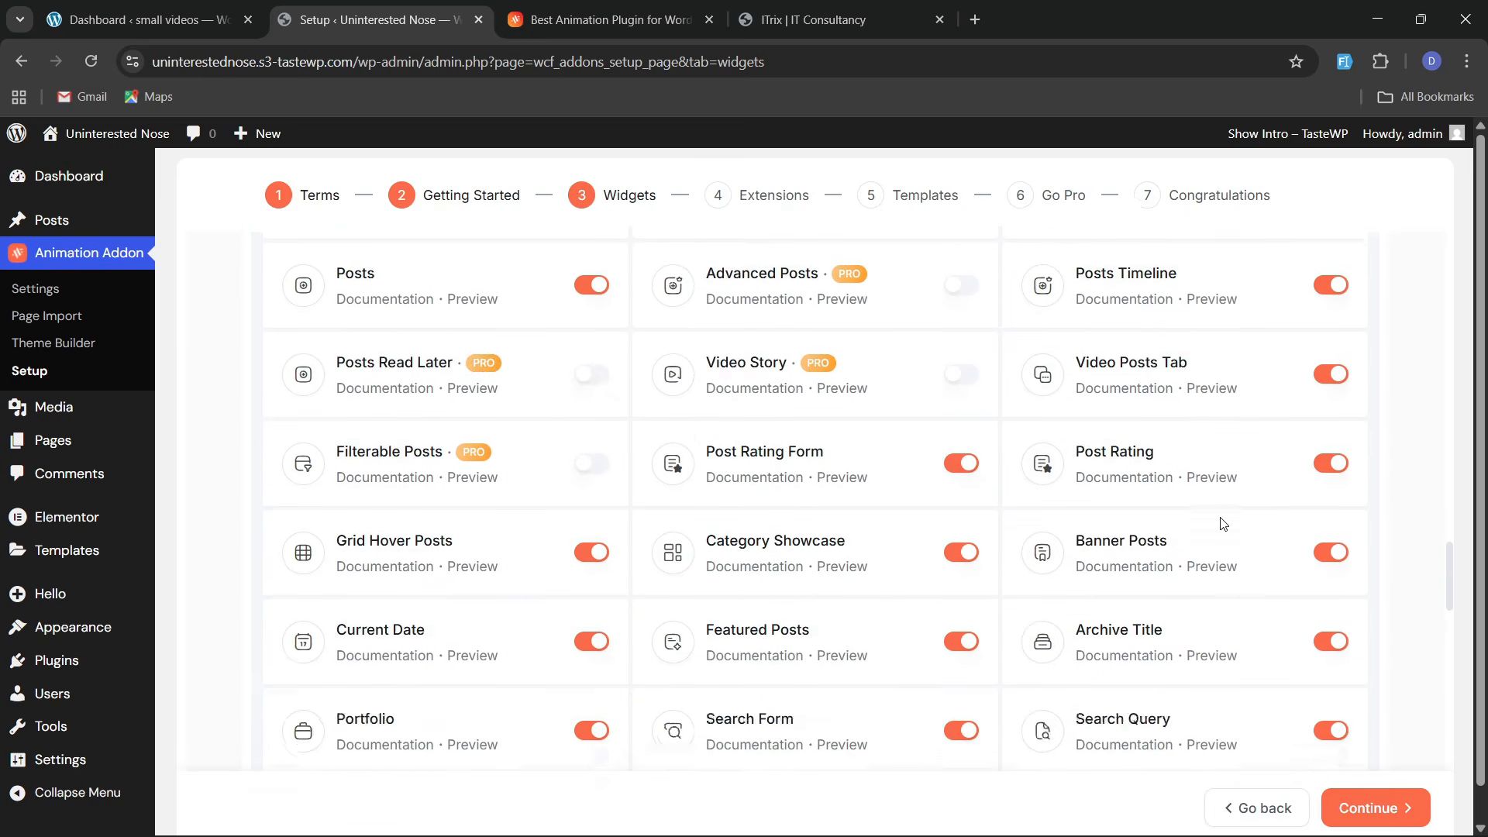
scroll(1057, 508, down, 3)
scroll(1051, 513, up, 6)
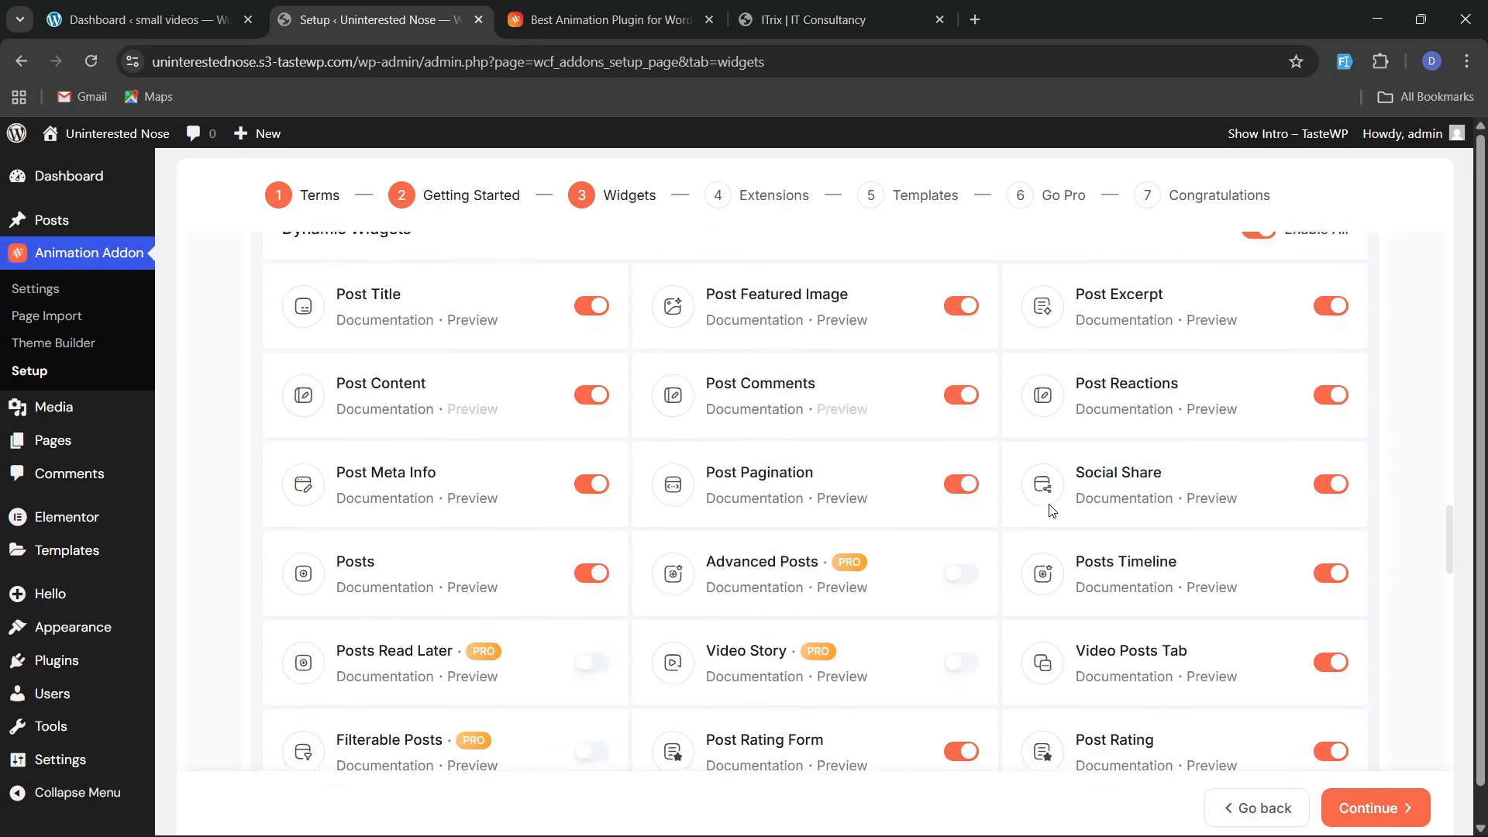
scroll(1174, 515, up, 4)
scroll(1010, 624, down, 4)
scroll(1020, 558, down, 15)
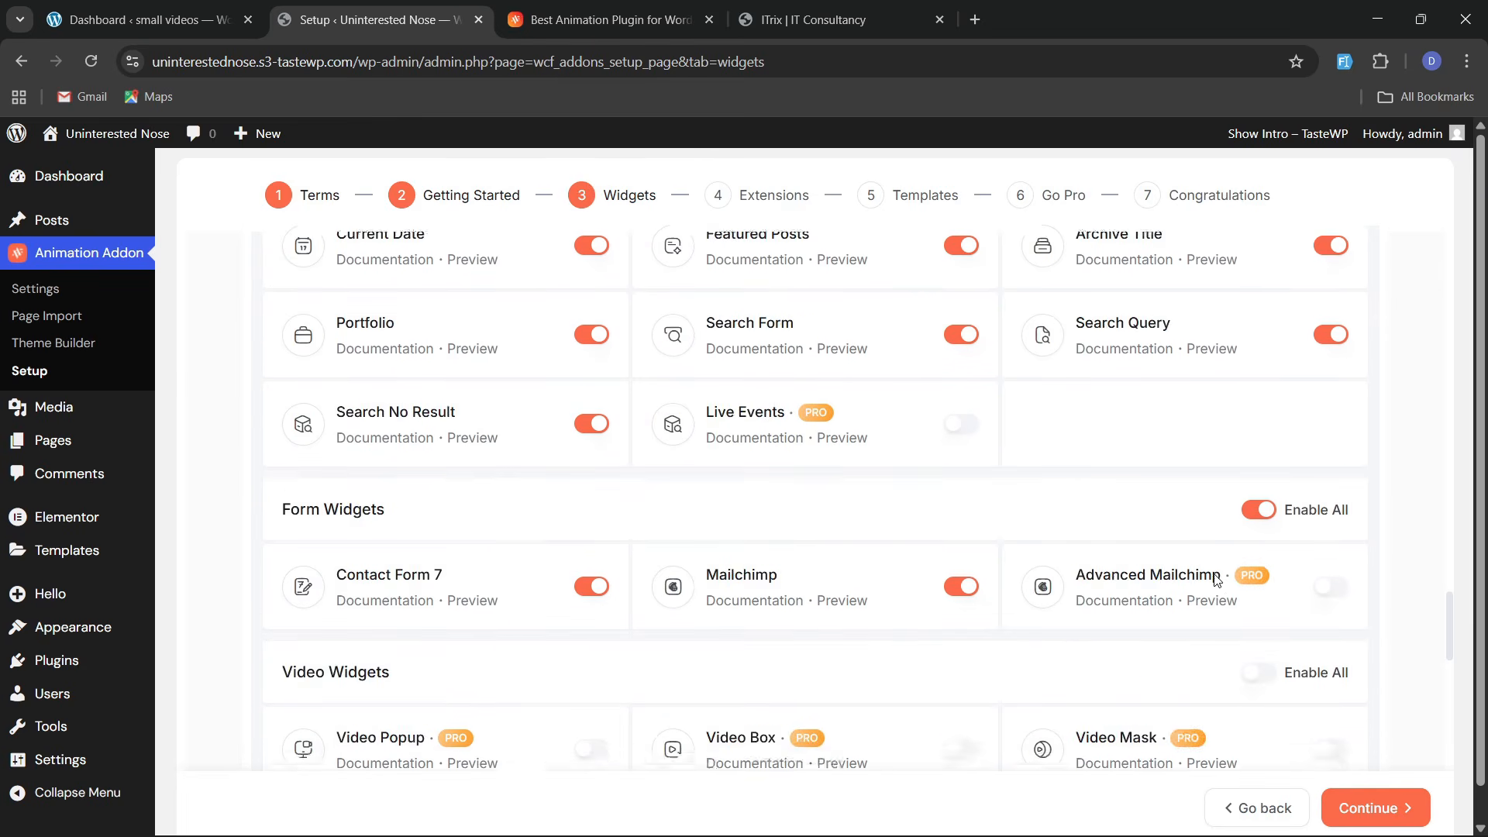
click(1252, 389)
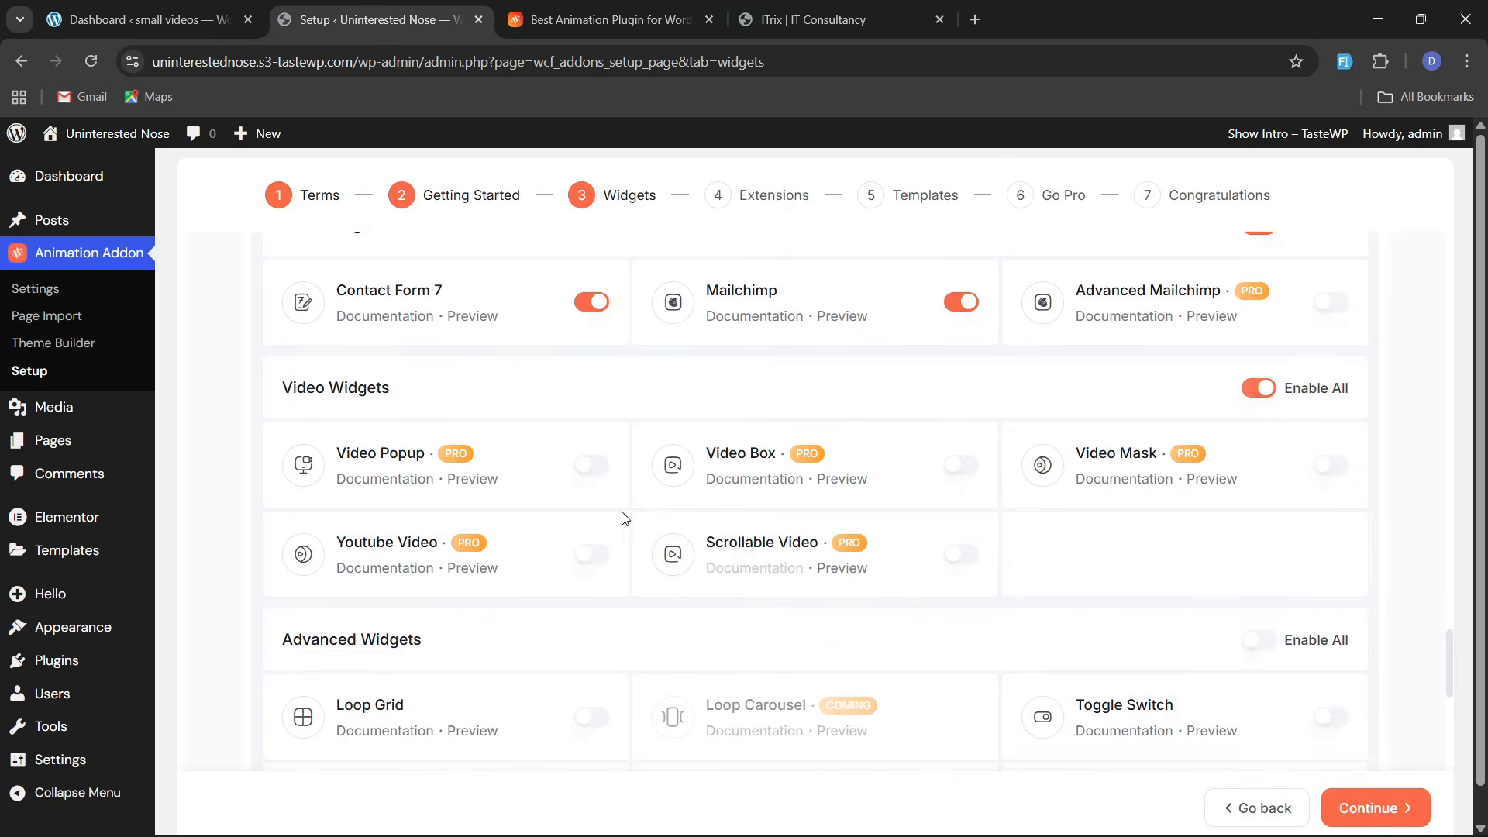
scroll(977, 597, down, 3)
click(1252, 445)
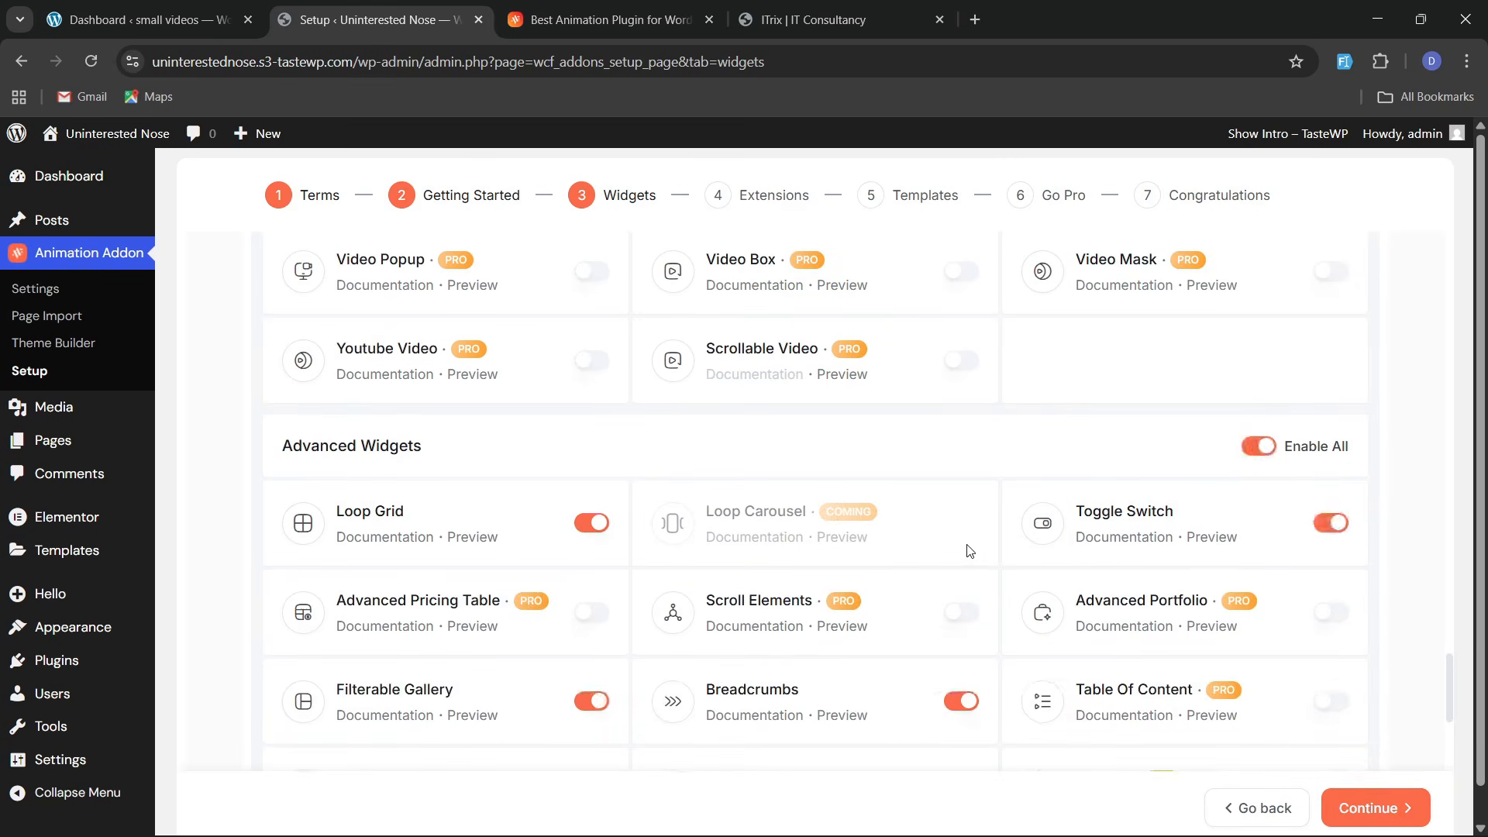
Review the Advanced Widgets list and continue the setup wizard to the Extensions stage
scroll(969, 558, down, 6)
scroll(1204, 602, up, 4)
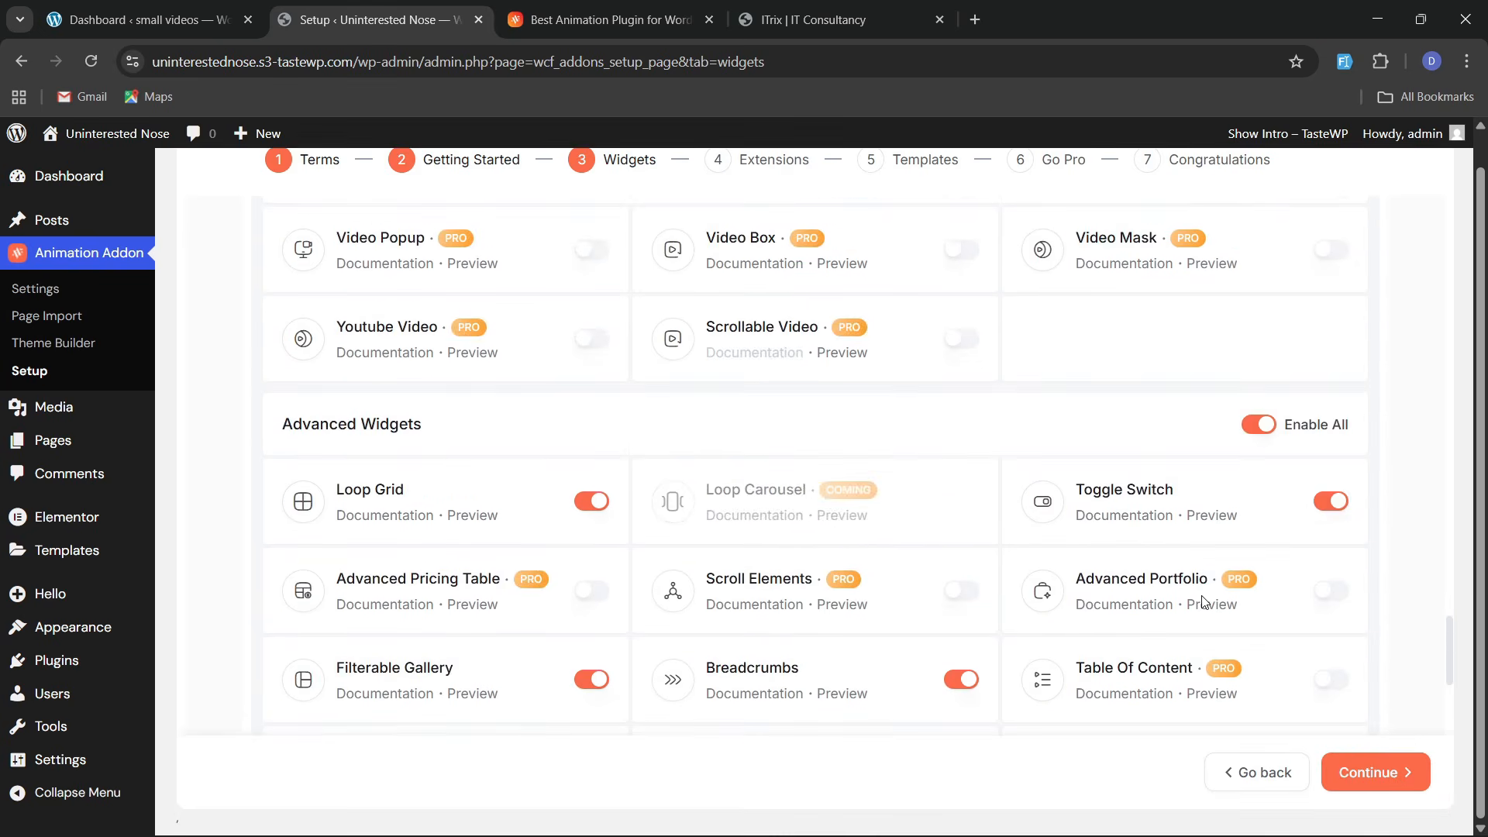
scroll(1256, 698, down, 1)
click(1334, 772)
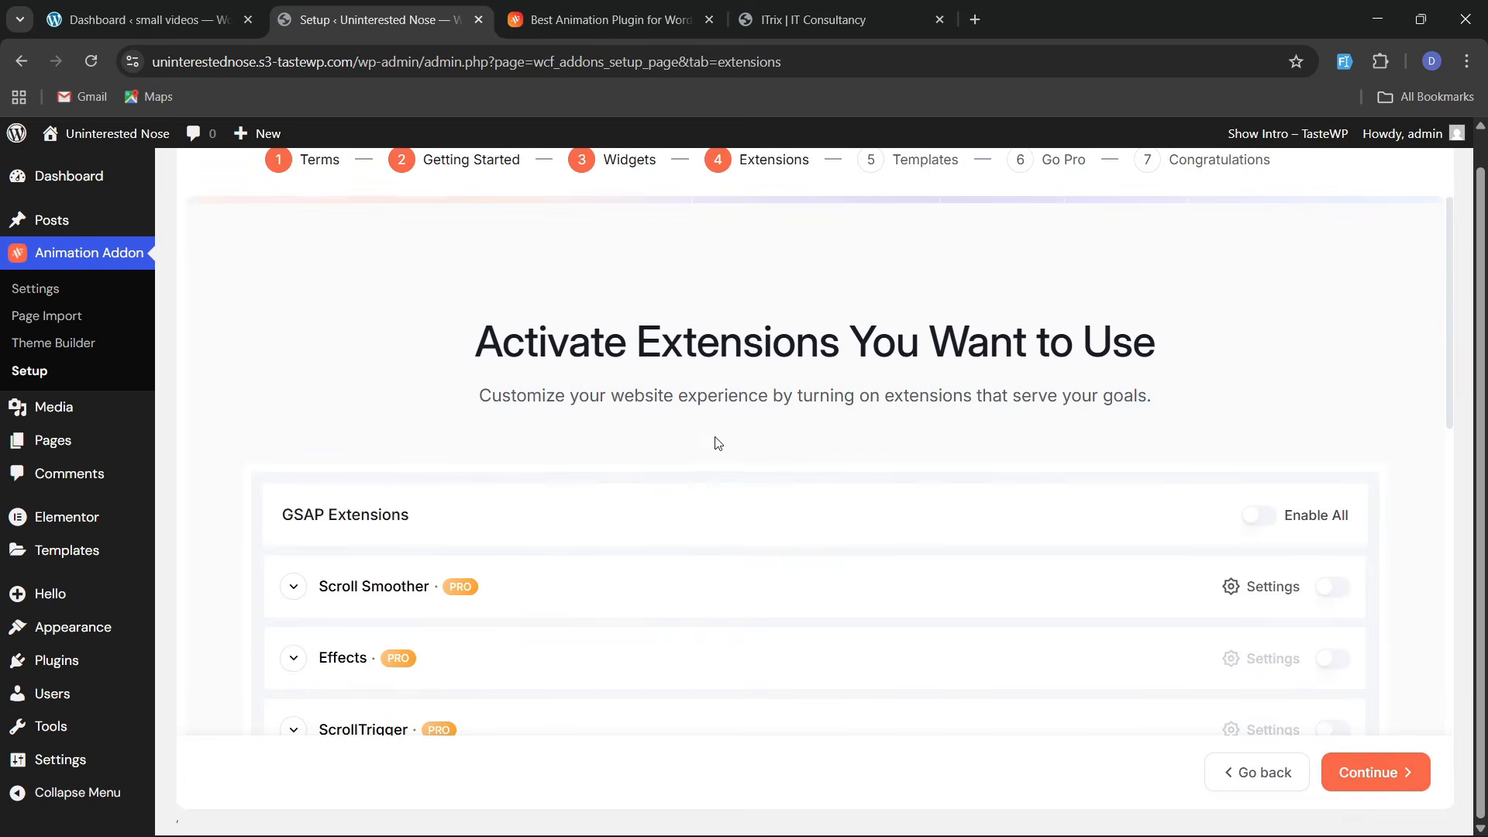
Enable all extensions in the GSAP Extensions group
scroll(662, 522, down, 4)
scroll(636, 460, up, 3)
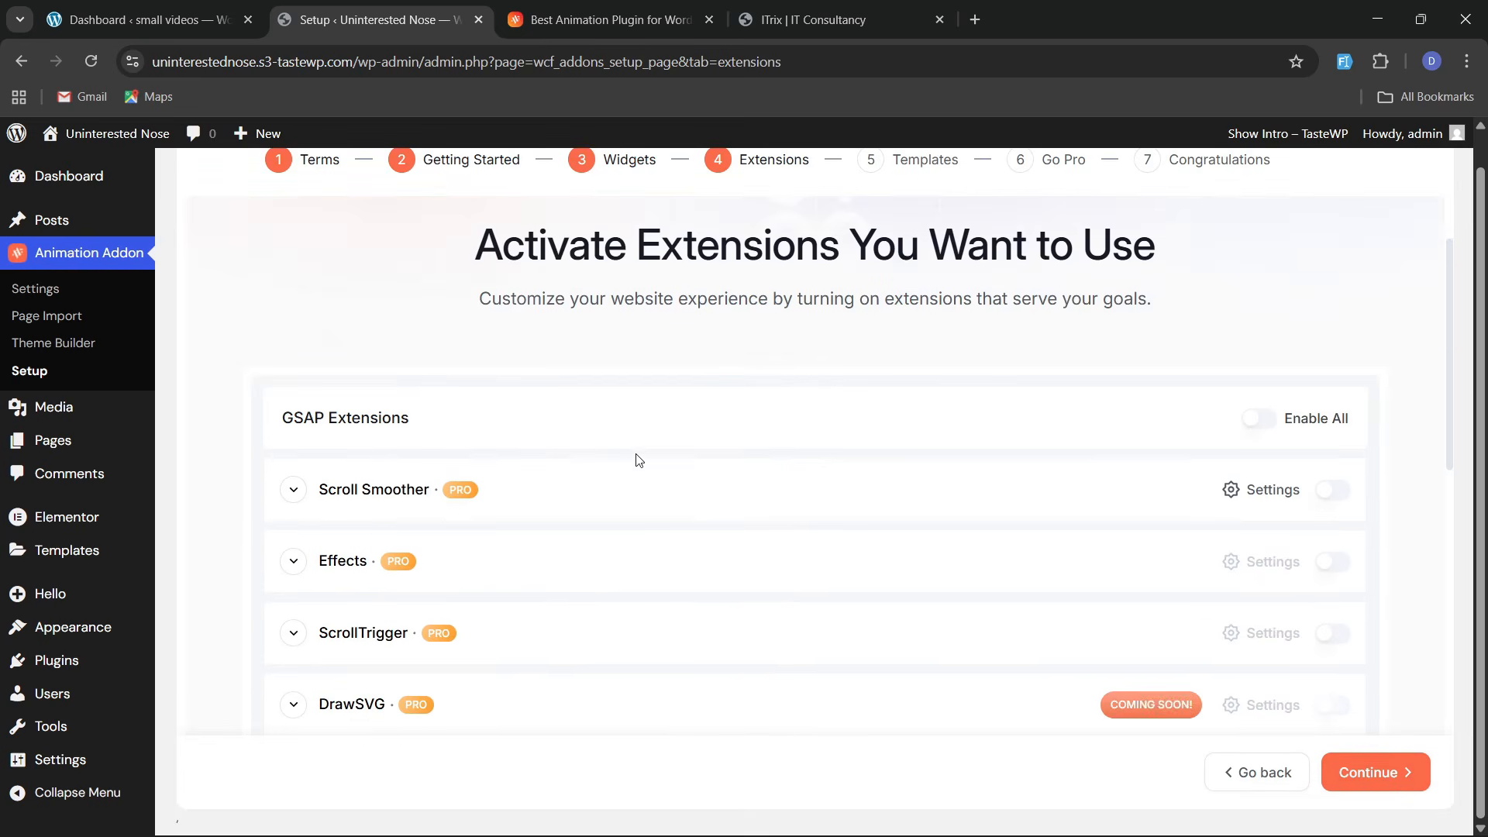
click(1260, 420)
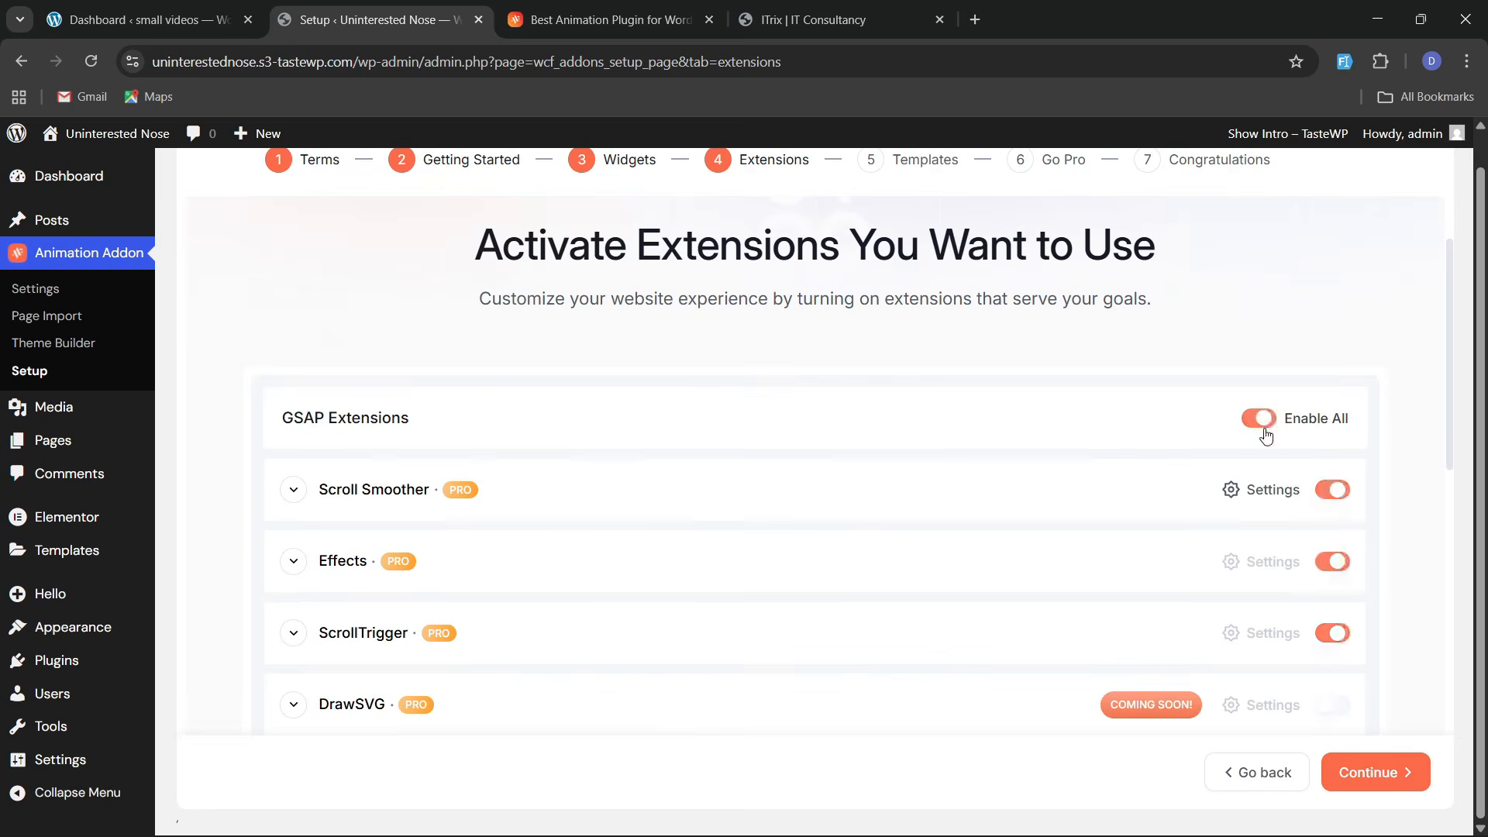
Expand the Scroll Smoother and Effects extension groups to review their items, then continue to the Templates stage
click(294, 490)
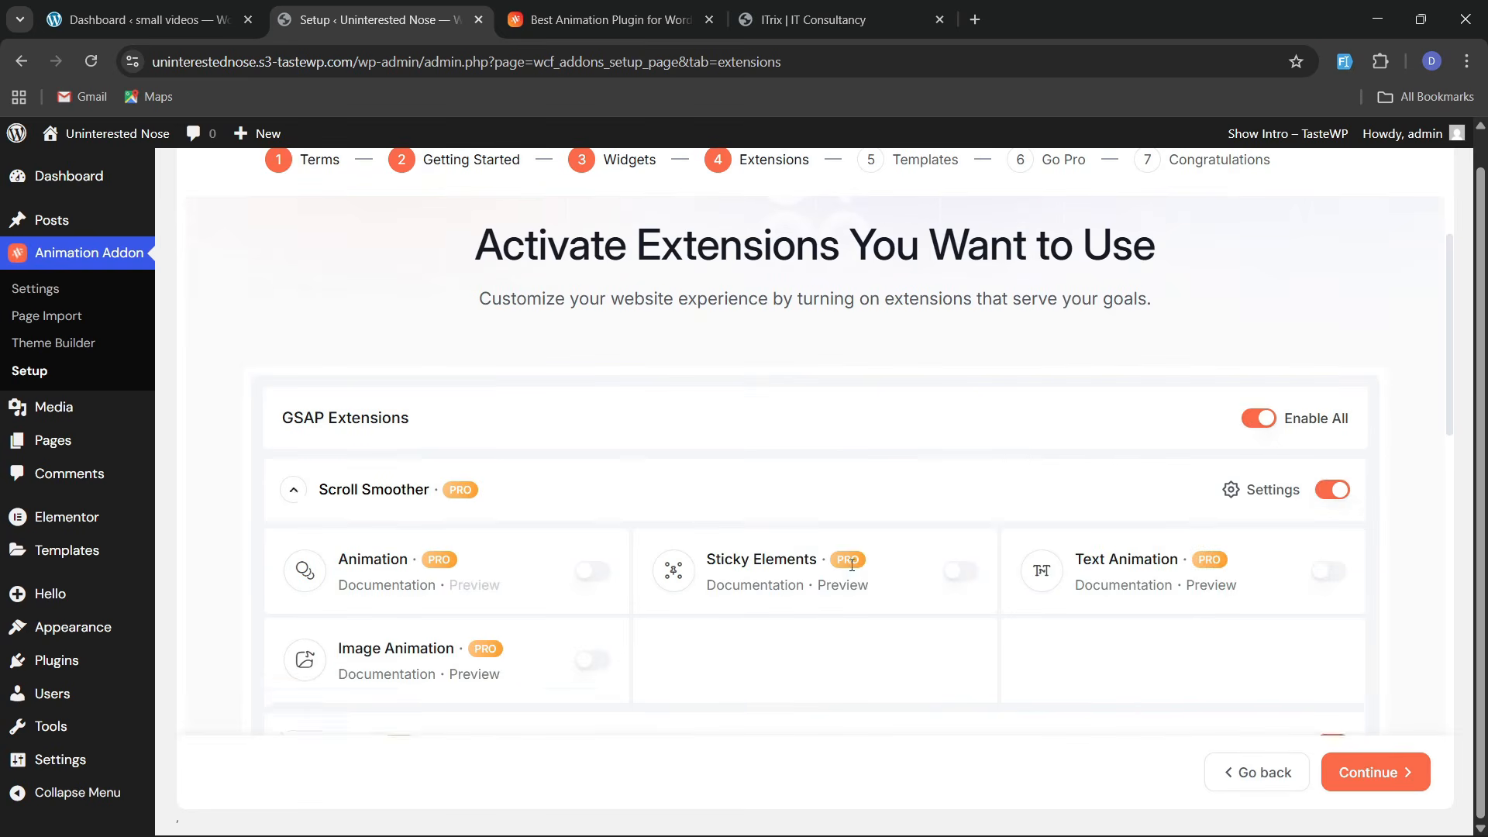
scroll(852, 572, down, 2)
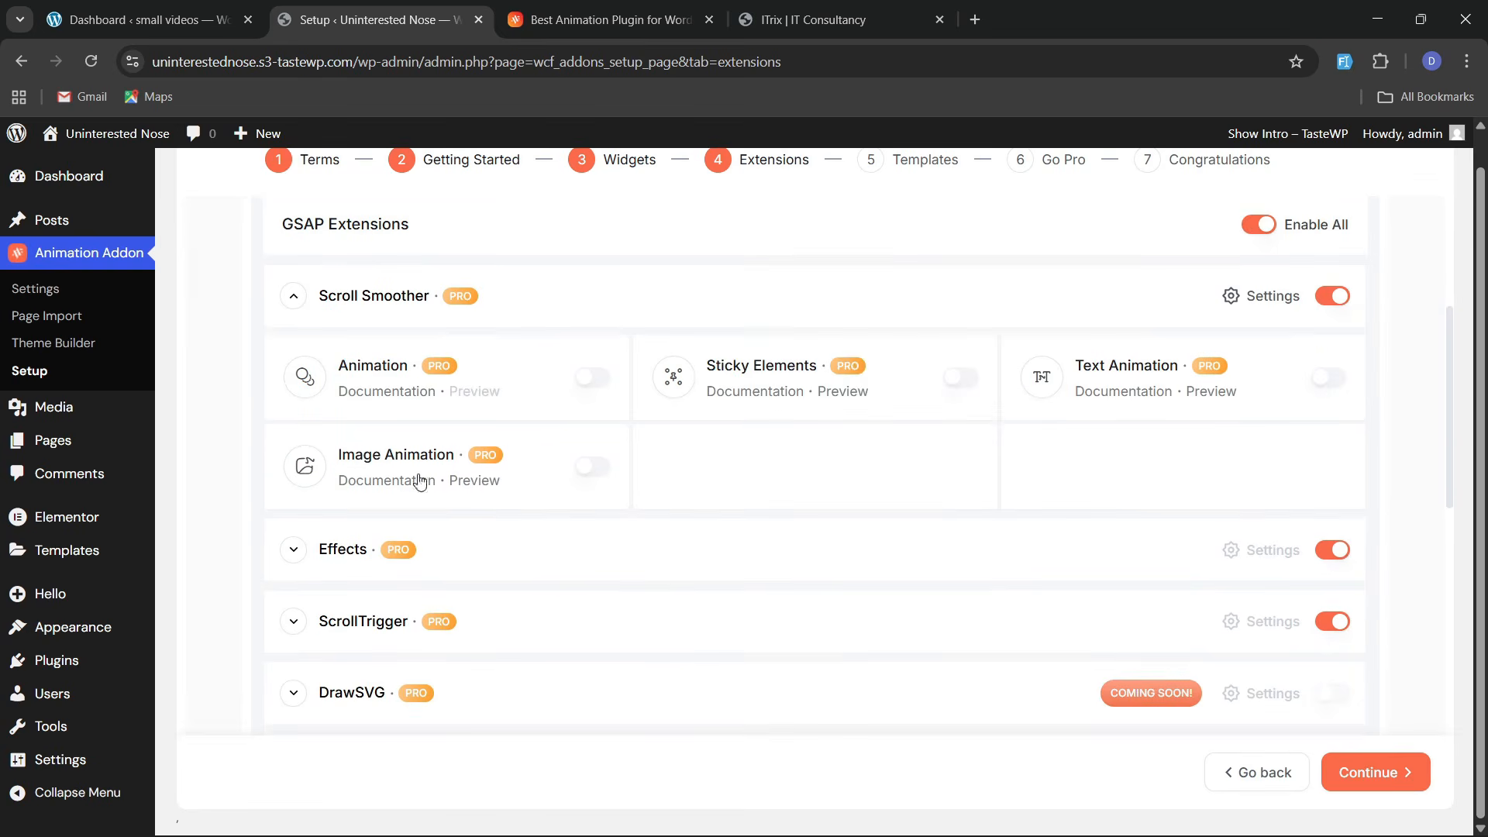
scroll(372, 543, down, 2)
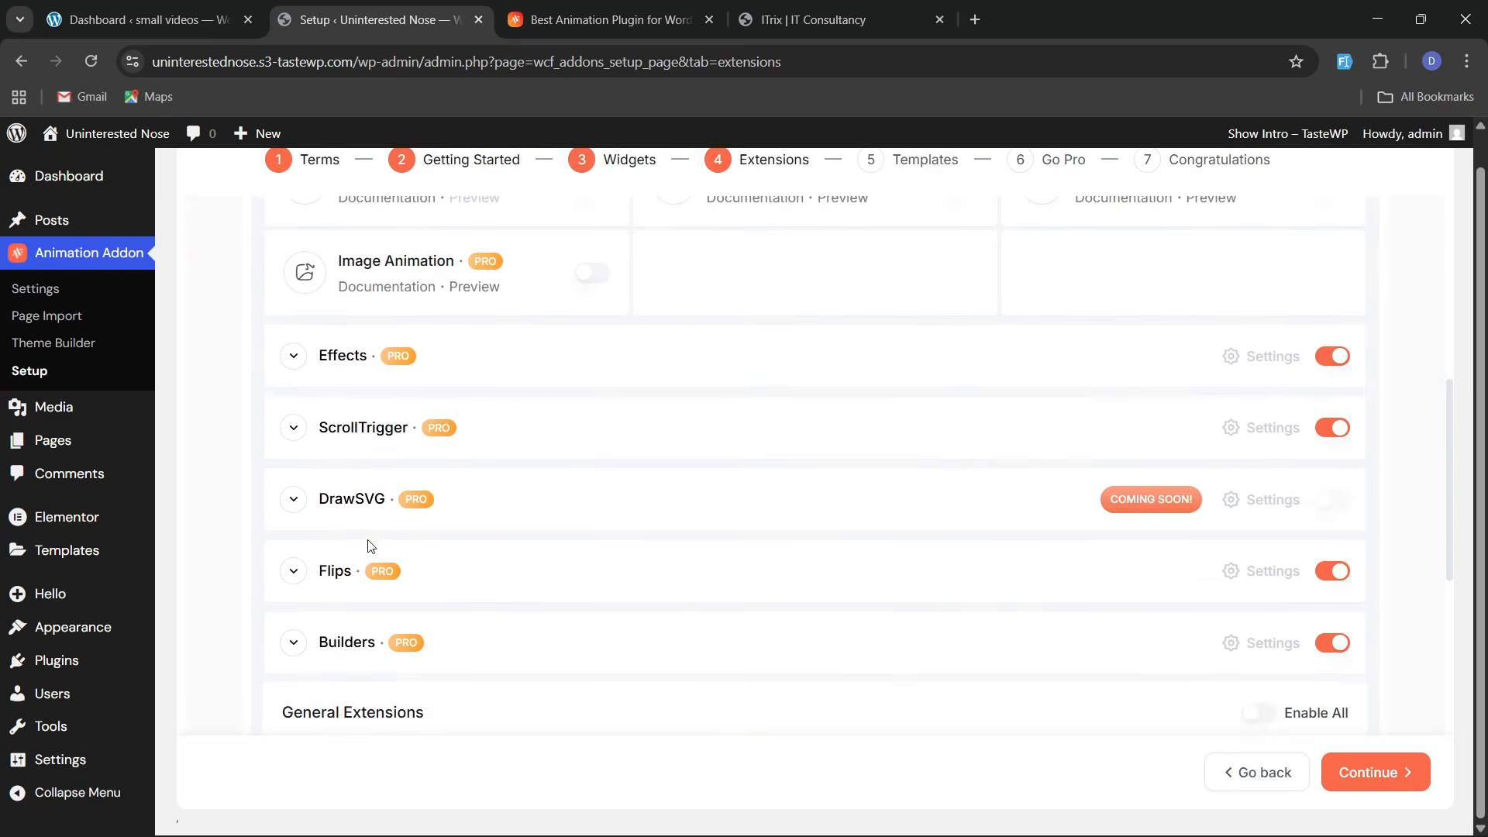
click(296, 359)
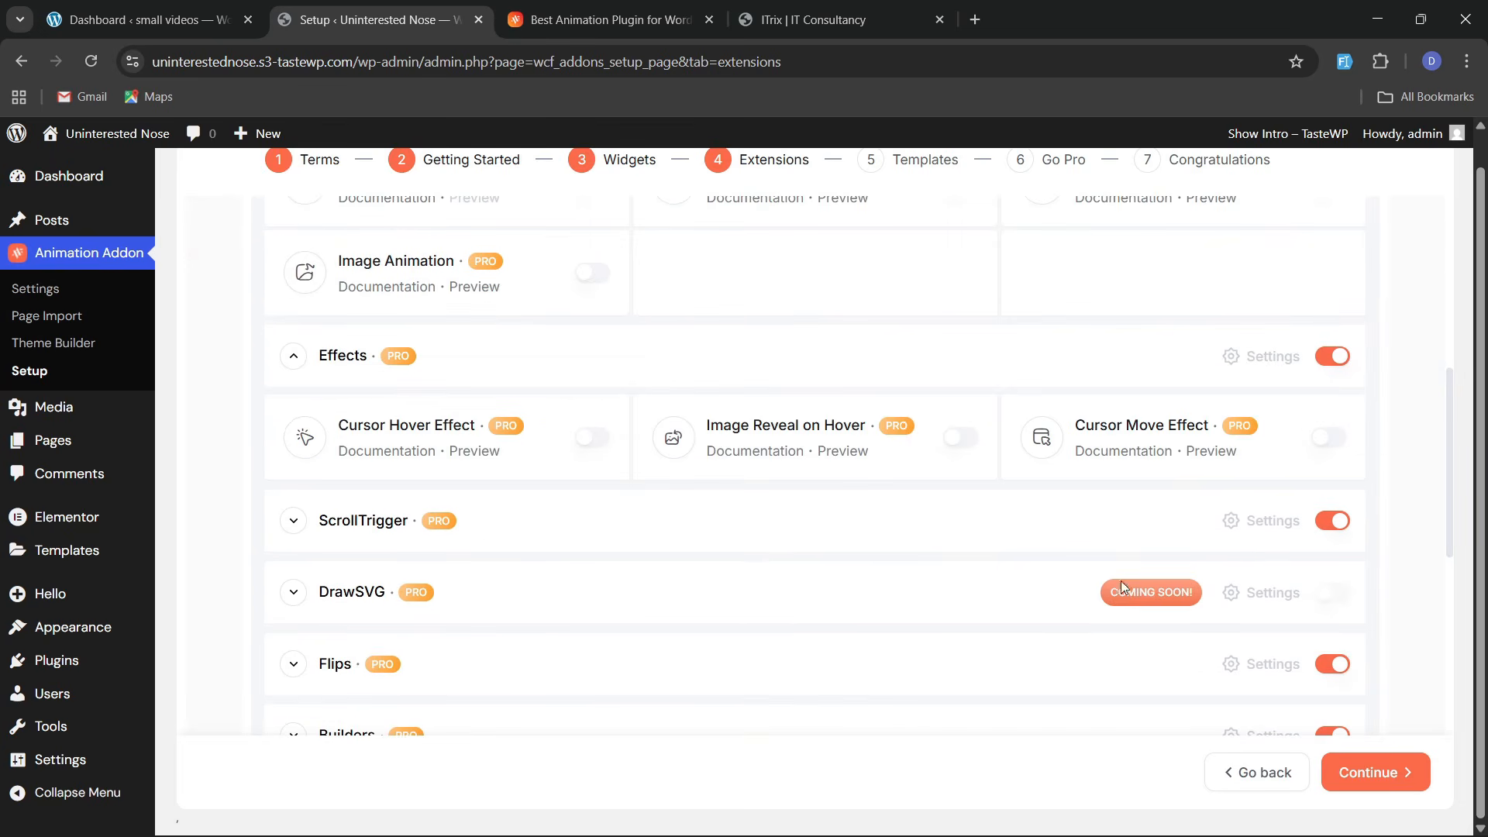
click(1371, 782)
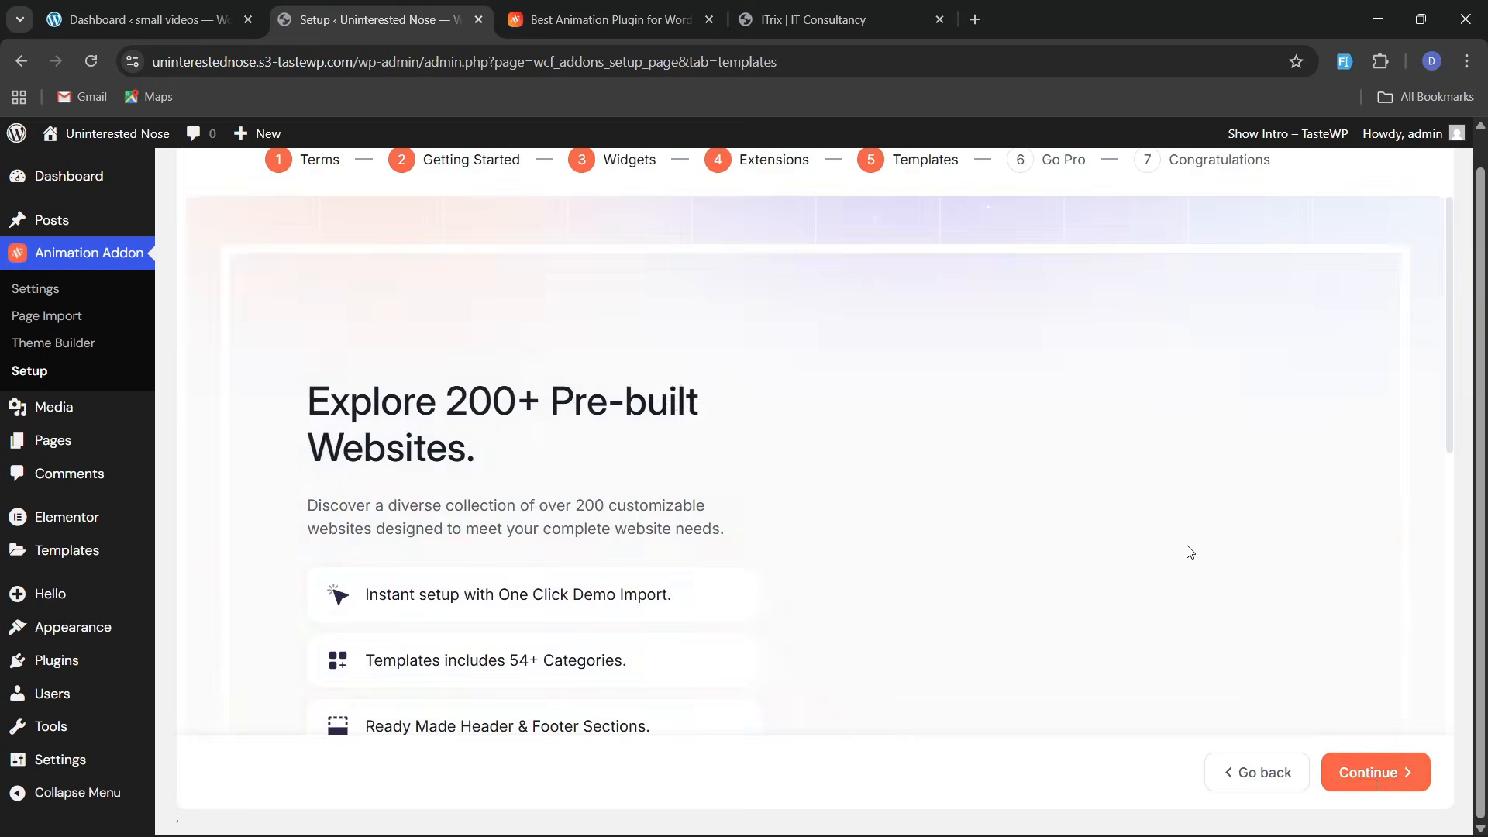
Complete the Templates and Go Pro stages of the wizard and go to the plugin dashboard
scroll(650, 535, down, 10)
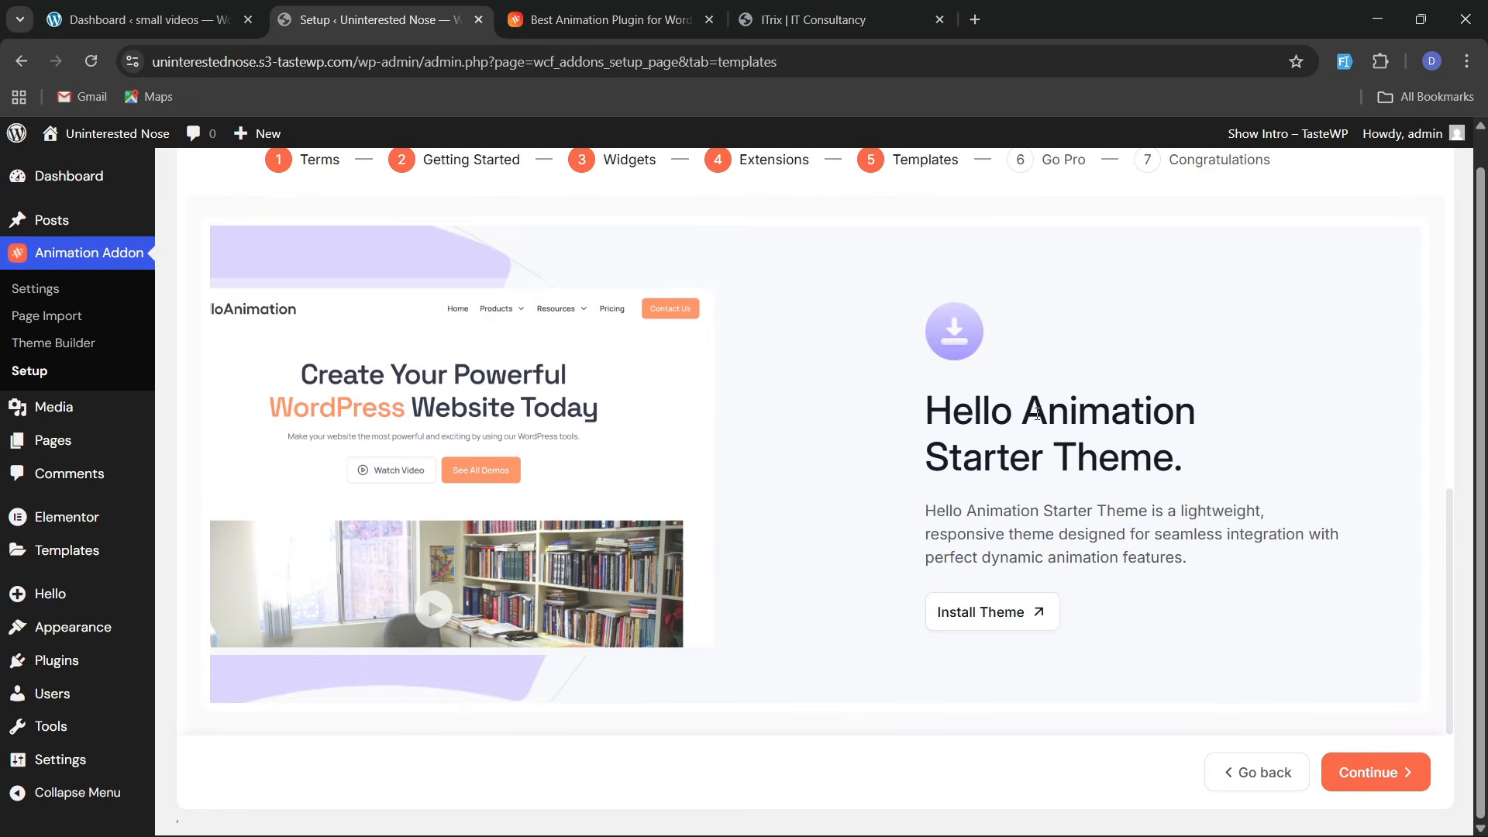
click(1357, 774)
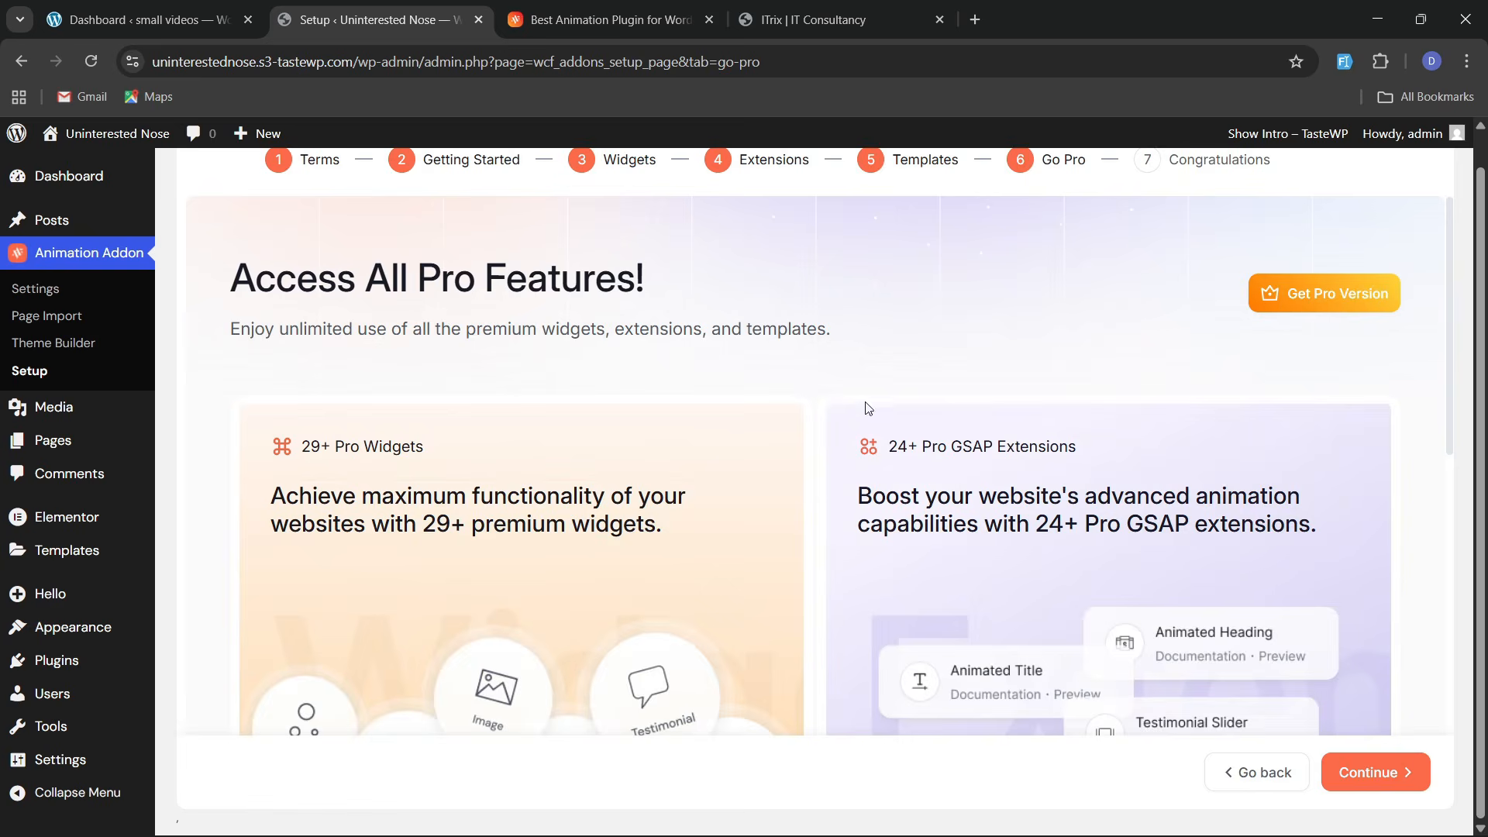
scroll(898, 415, down, 2)
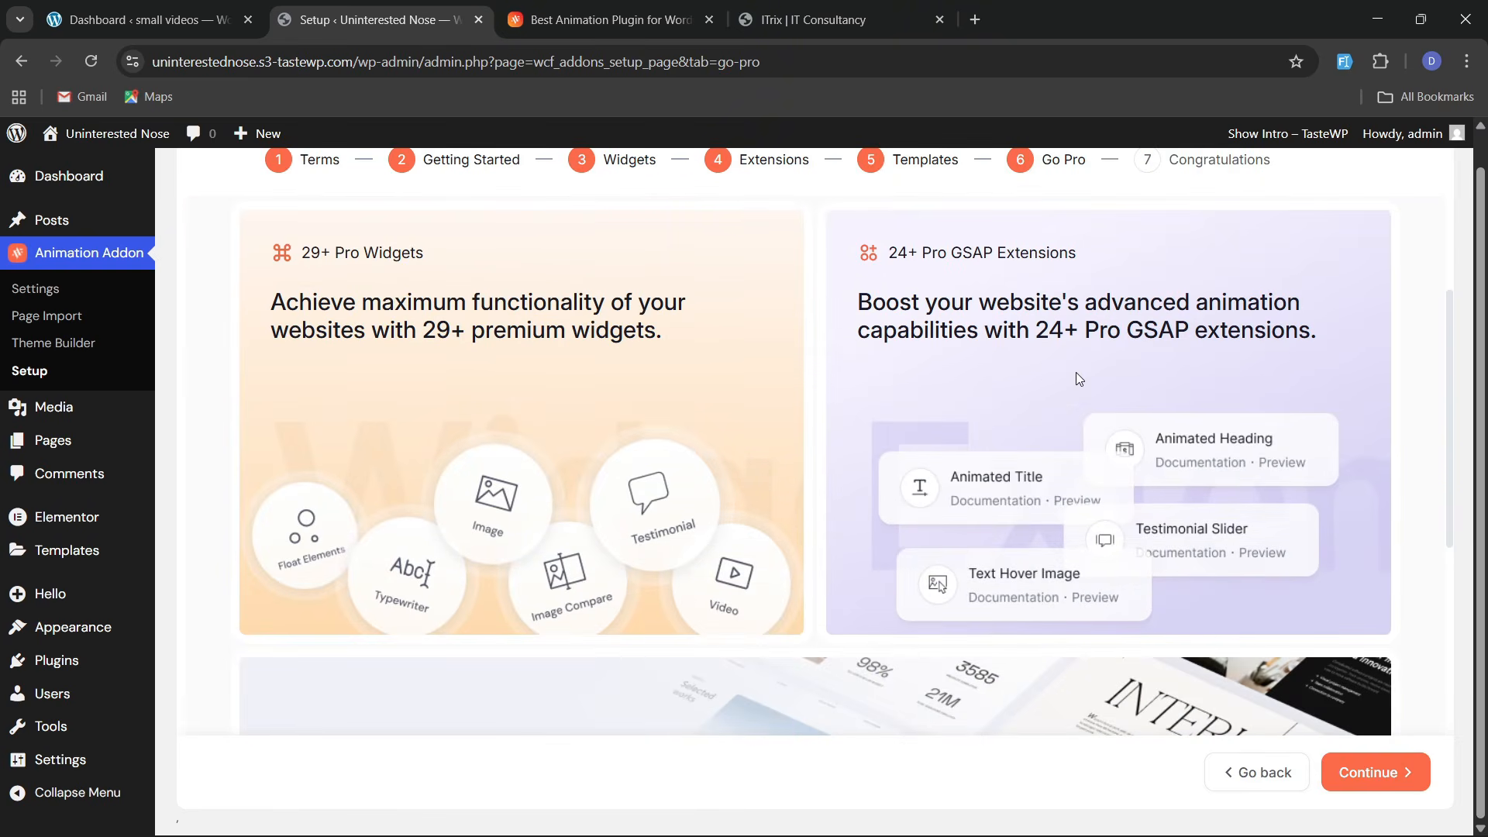
scroll(1076, 372, down, 5)
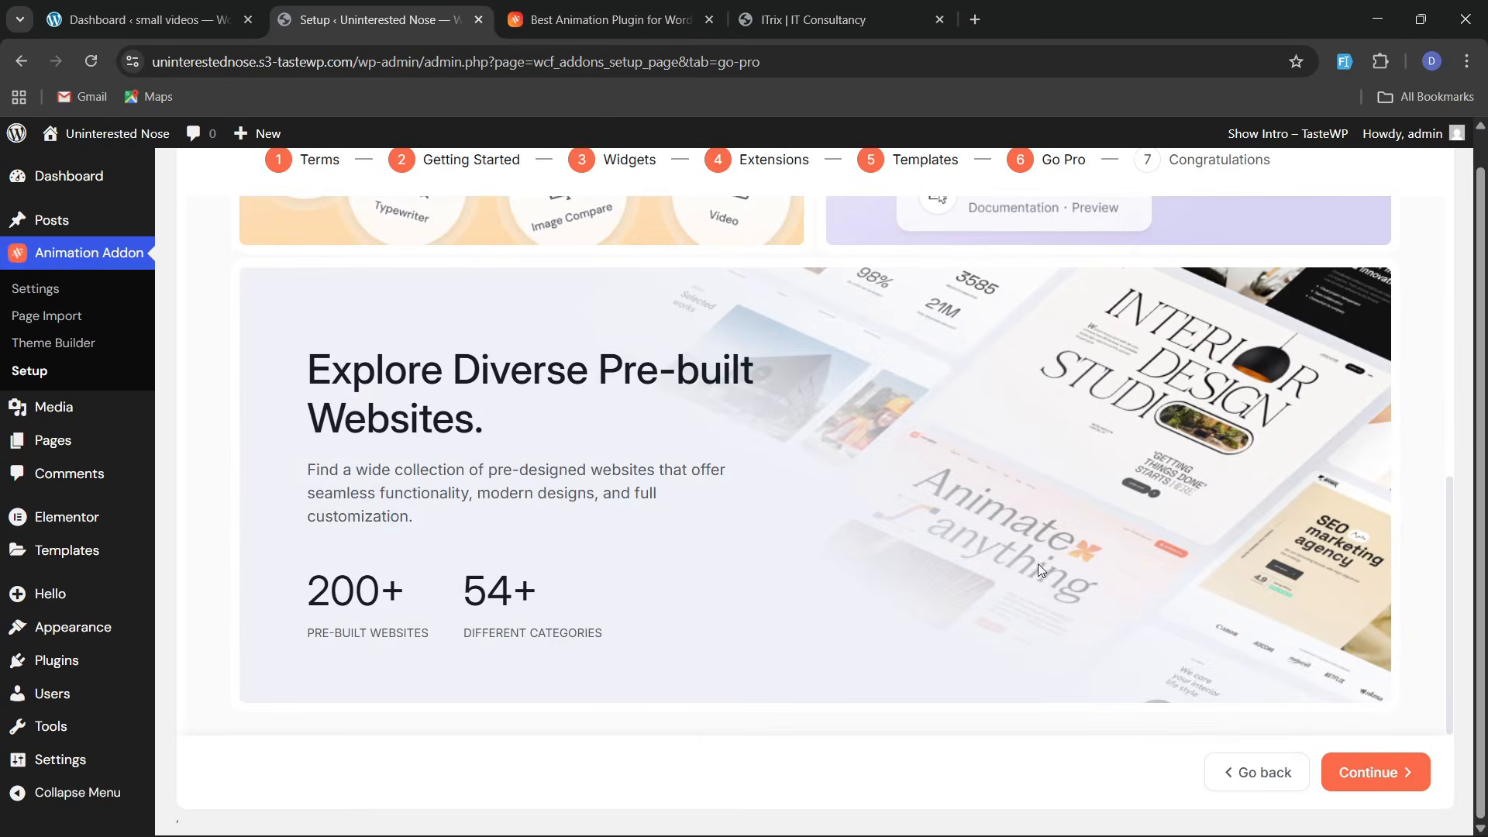
scroll(1035, 564, up, 3)
scroll(1034, 564, down, 2)
click(1373, 772)
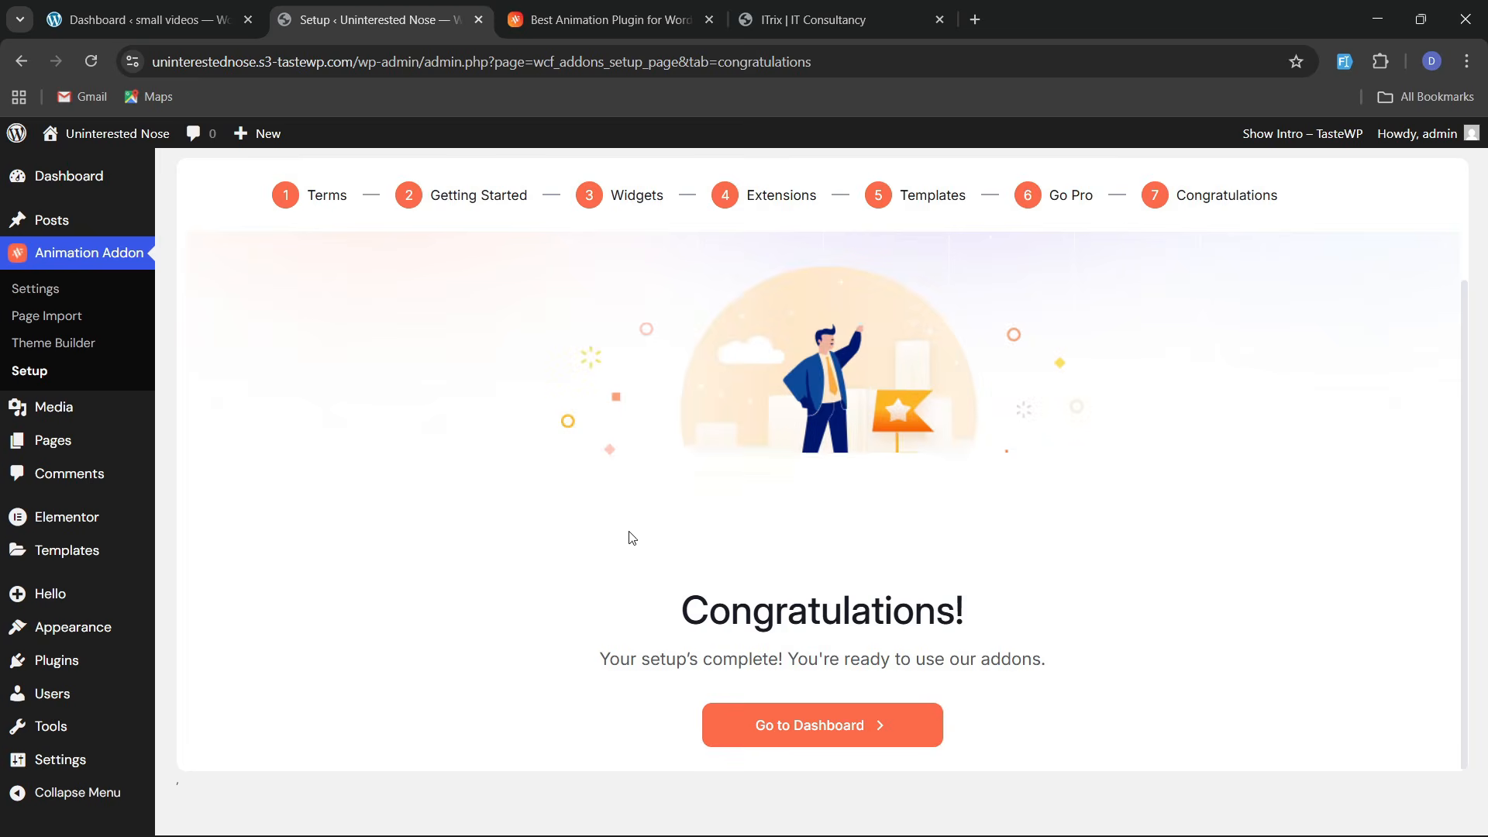
click(811, 741)
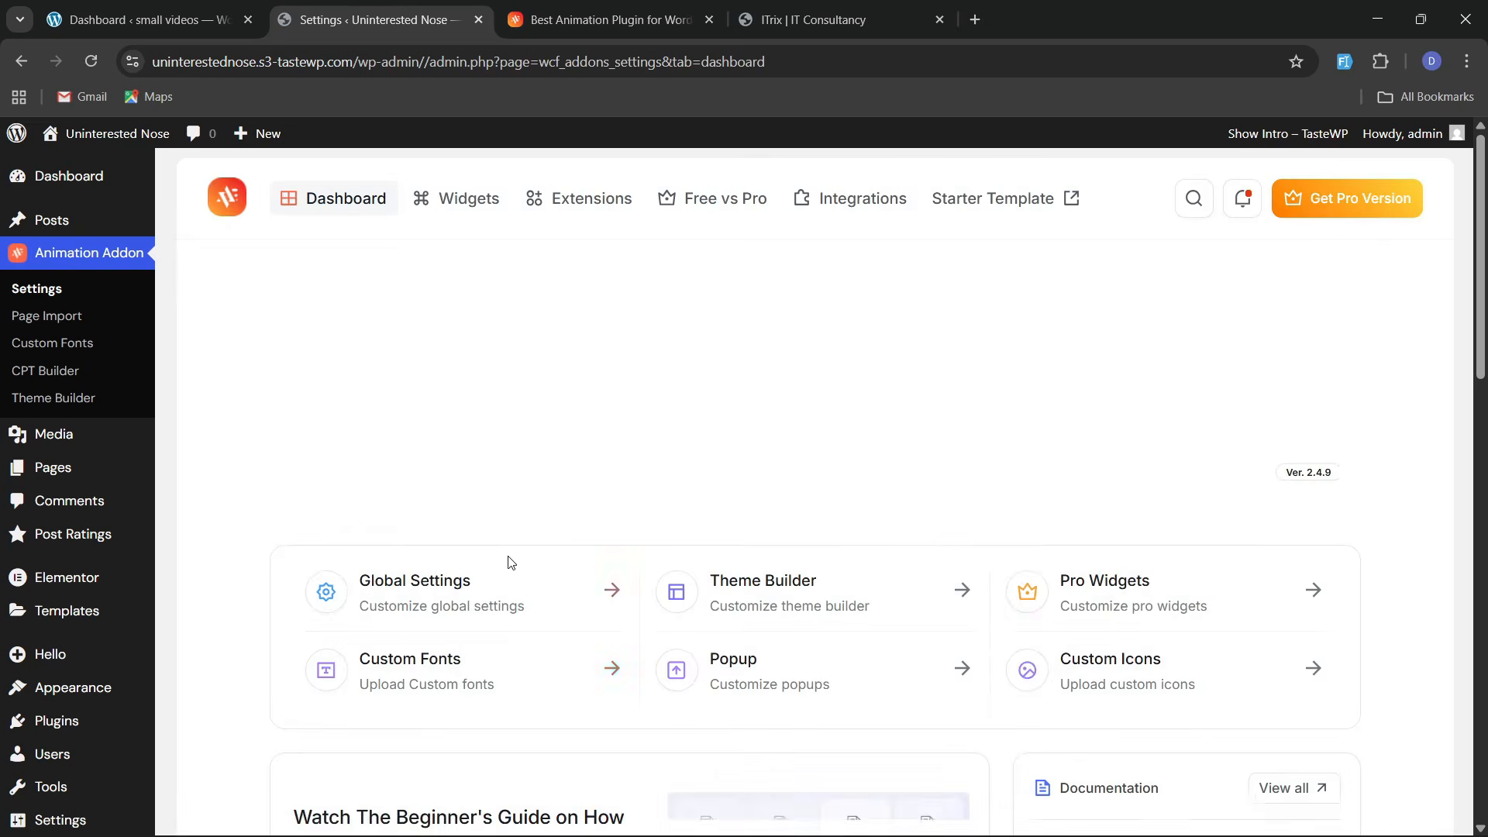
Open Global Settings from the plugin dashboard, then return to the dashboard
scroll(549, 668, down, 3)
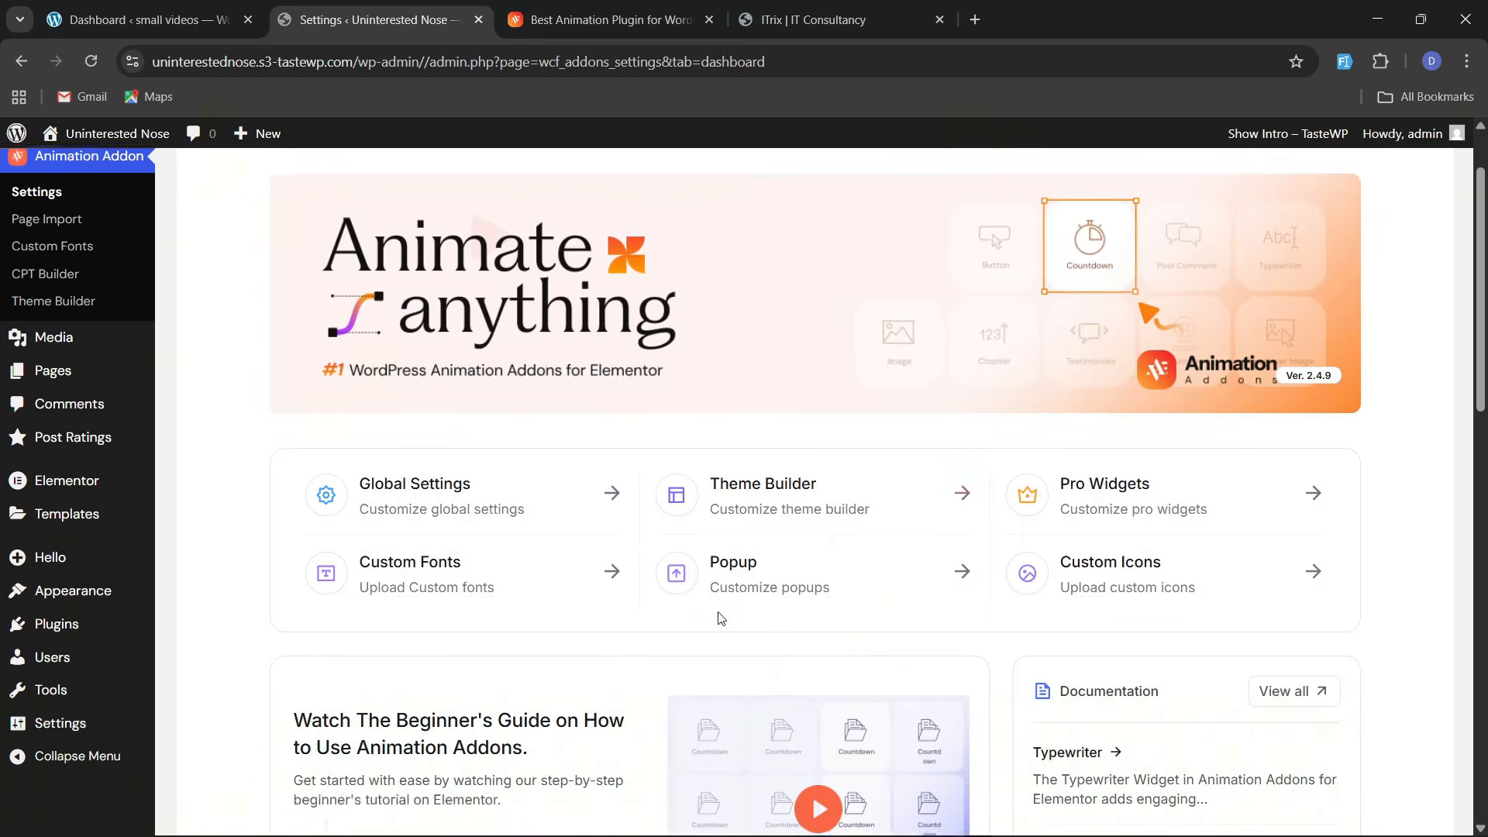
click(615, 401)
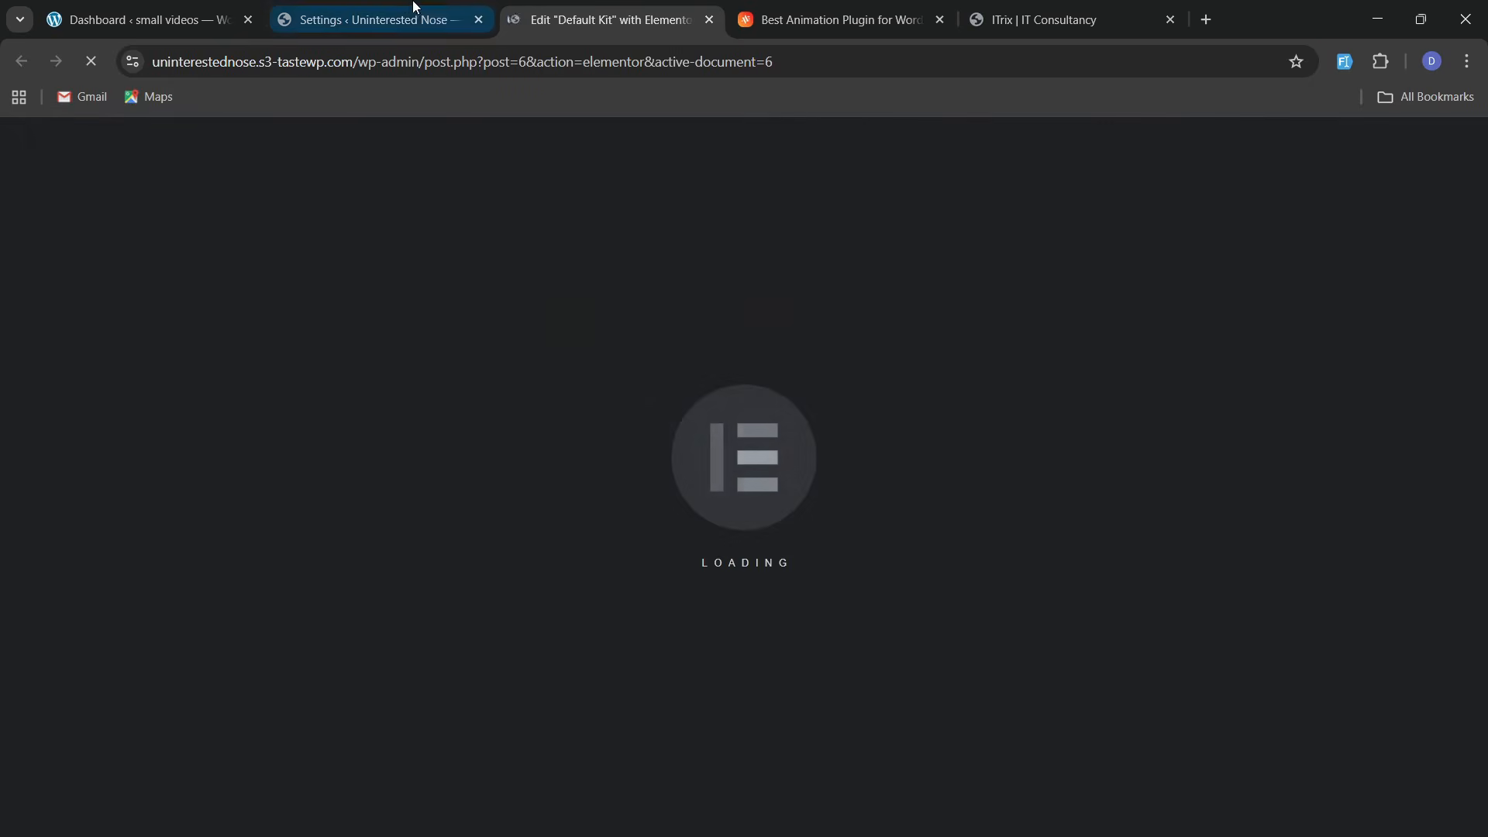
click(413, 6)
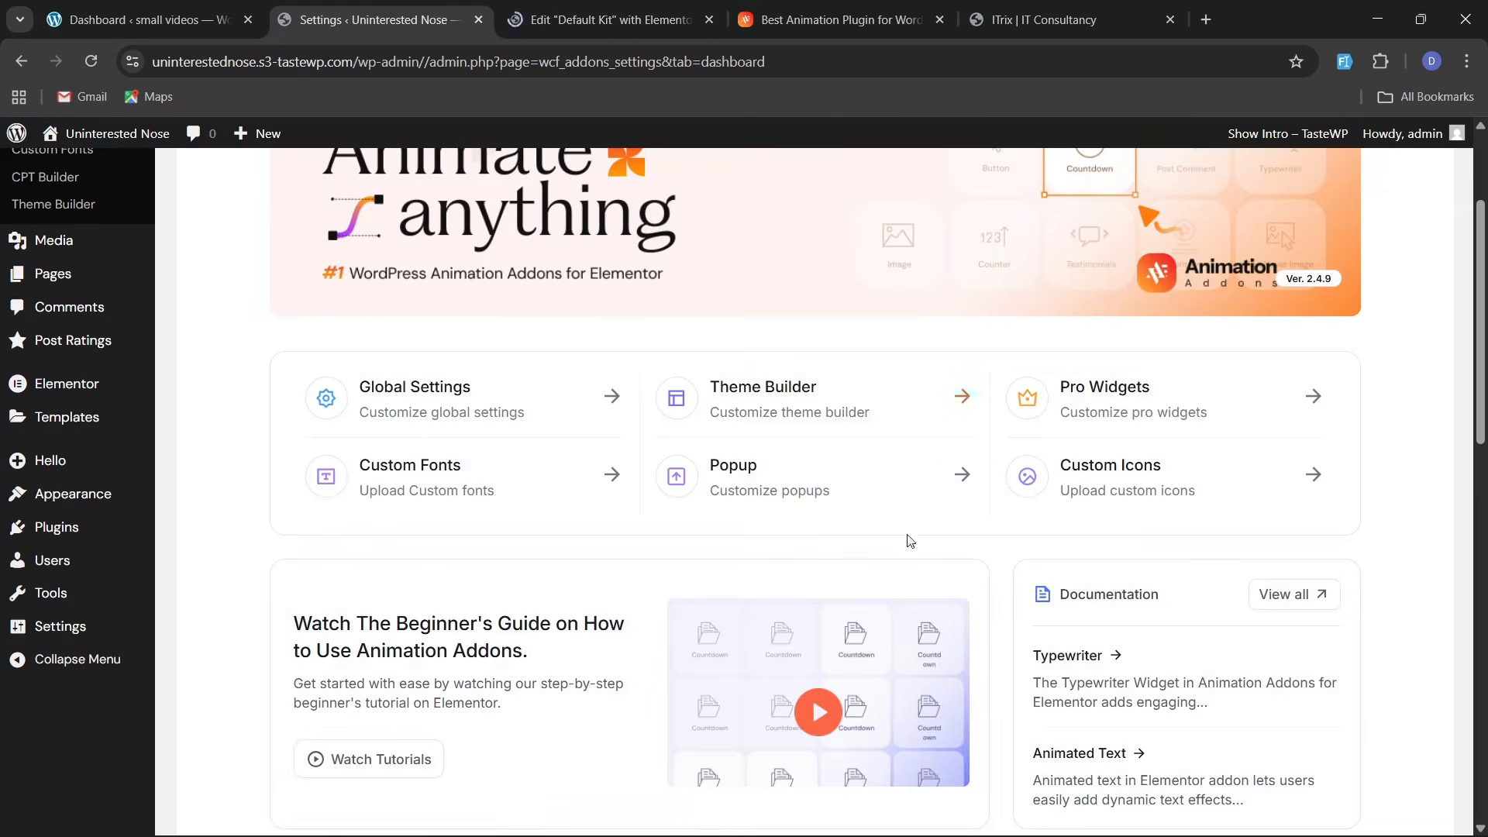
Open the Theme Builder and view its Header and Loop Builder template lists
click(962, 403)
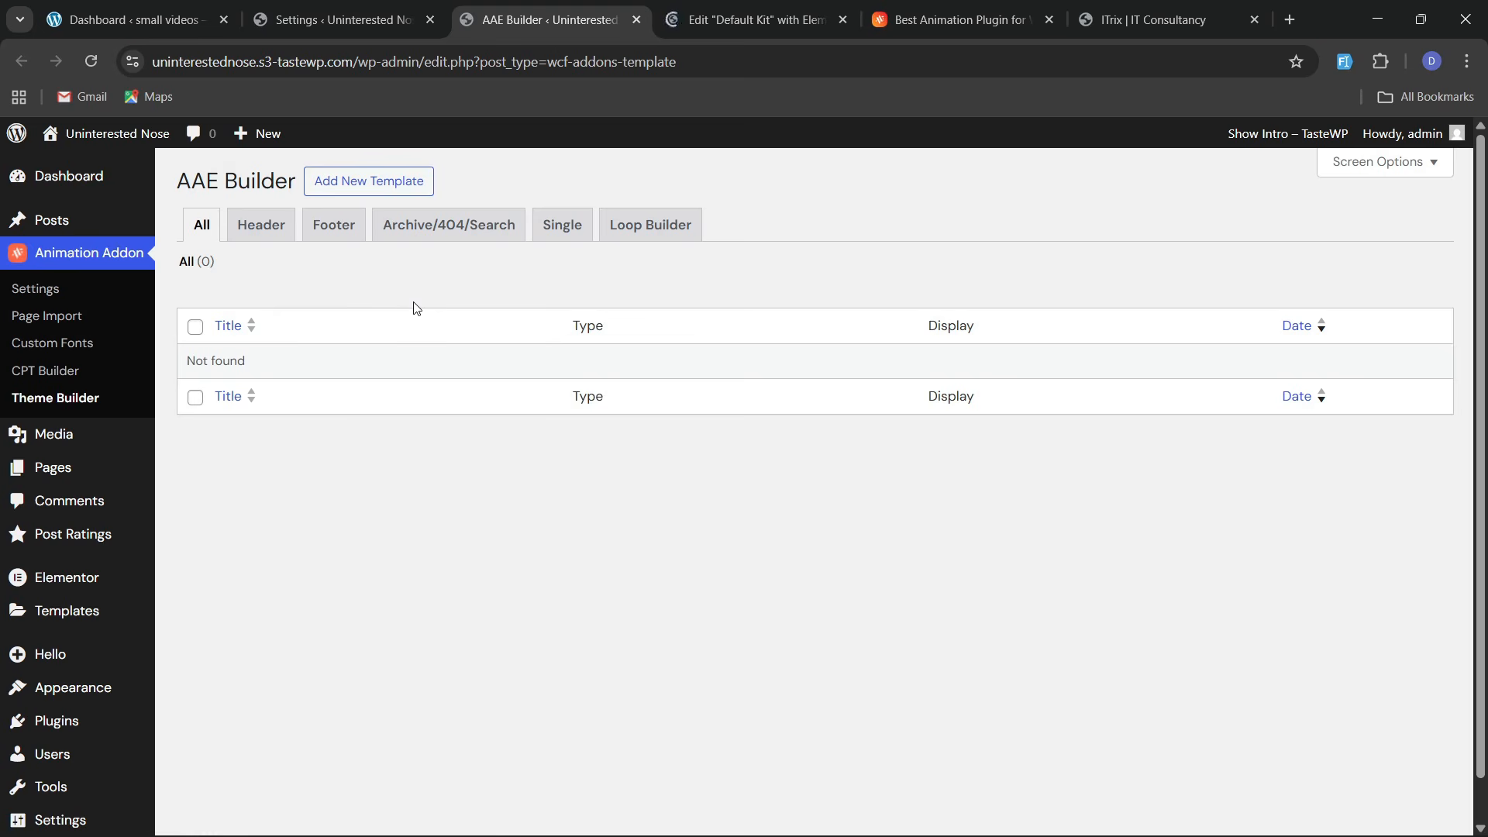
click(262, 234)
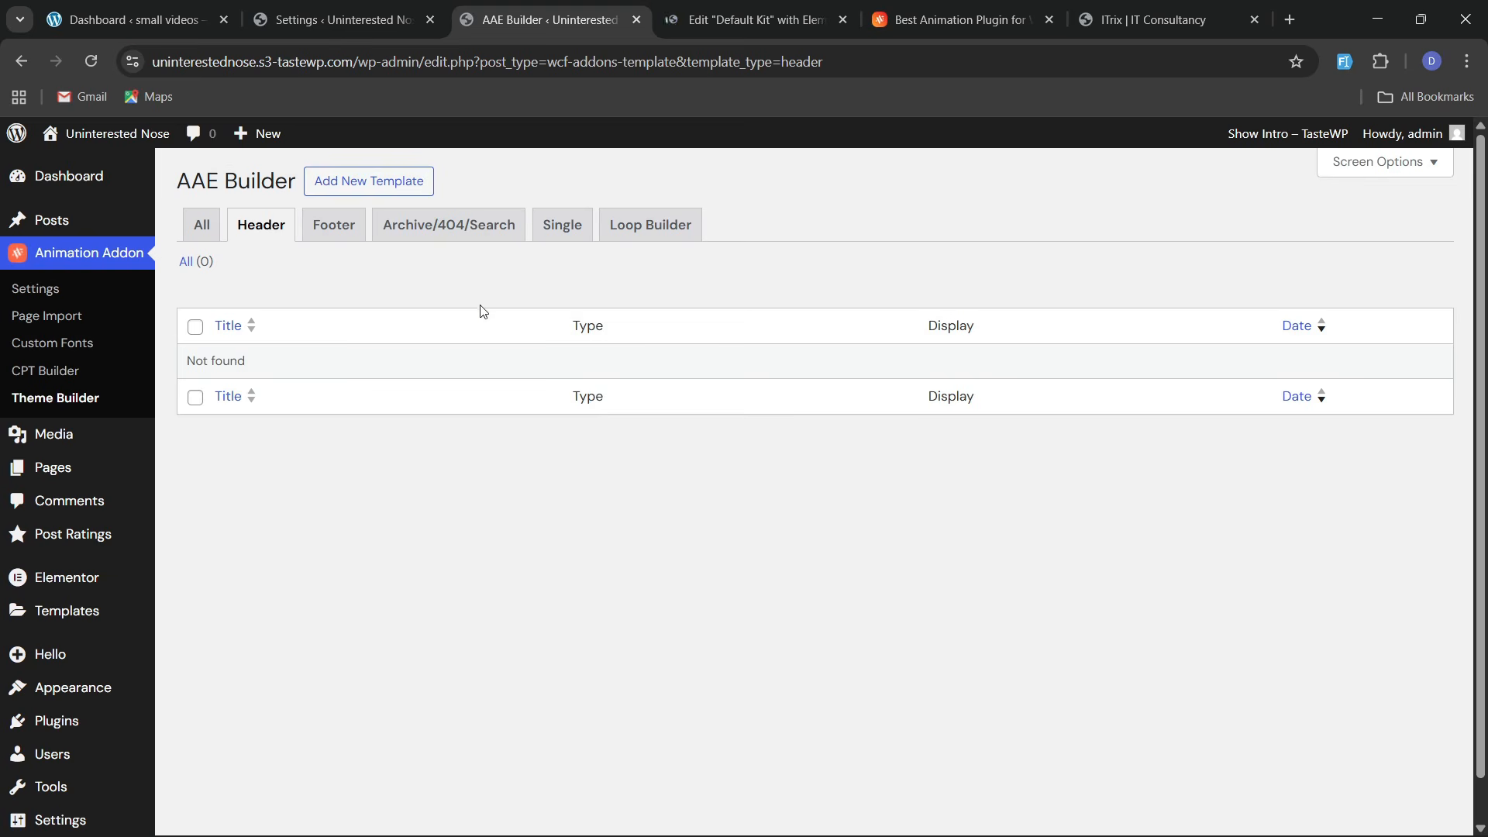
click(650, 228)
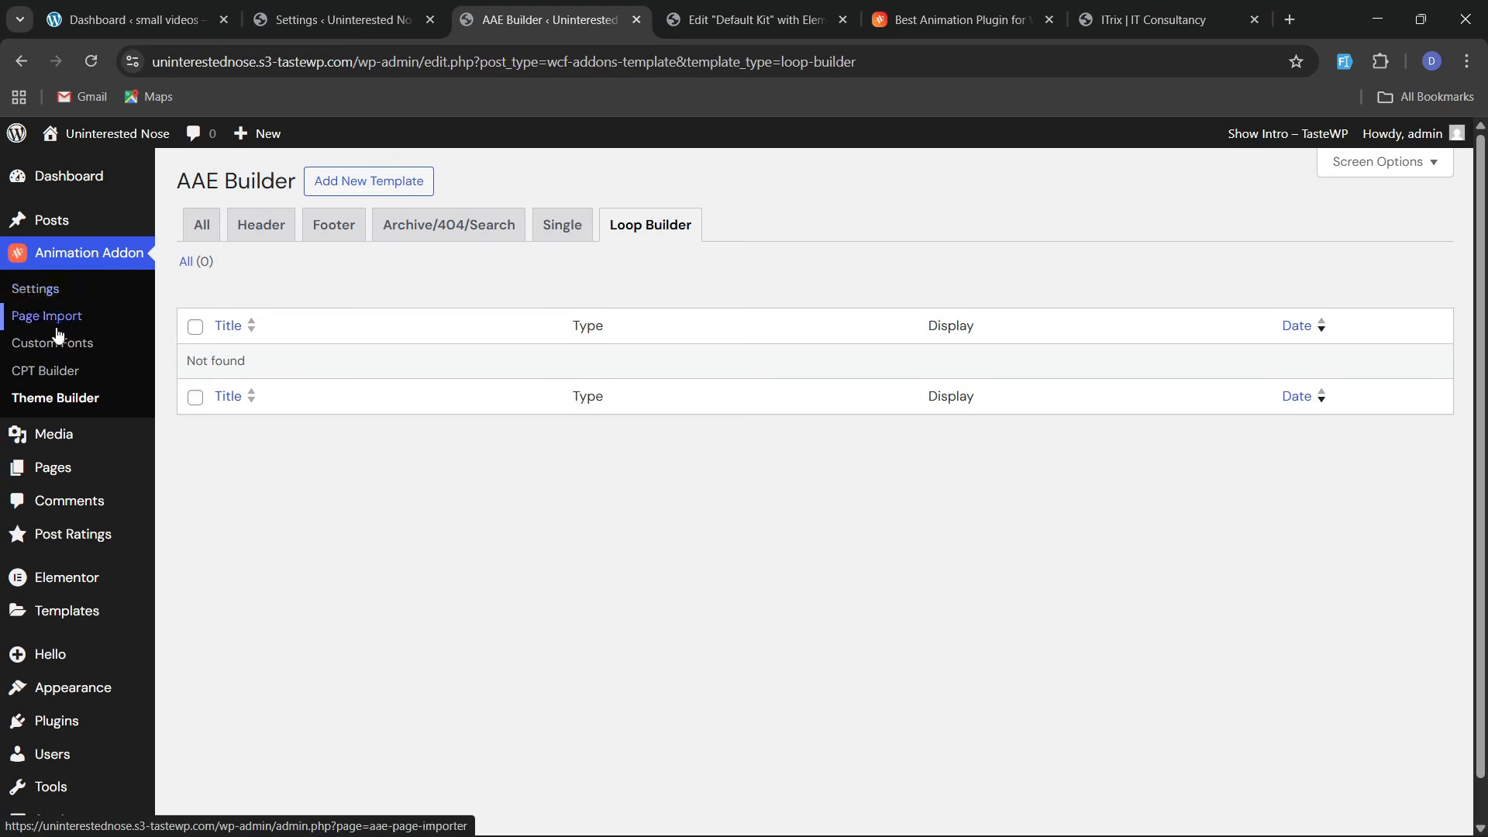
Reopen the Animation Addons settings, then dismiss the Elementor notification and close the Default Kit editor
click(49, 293)
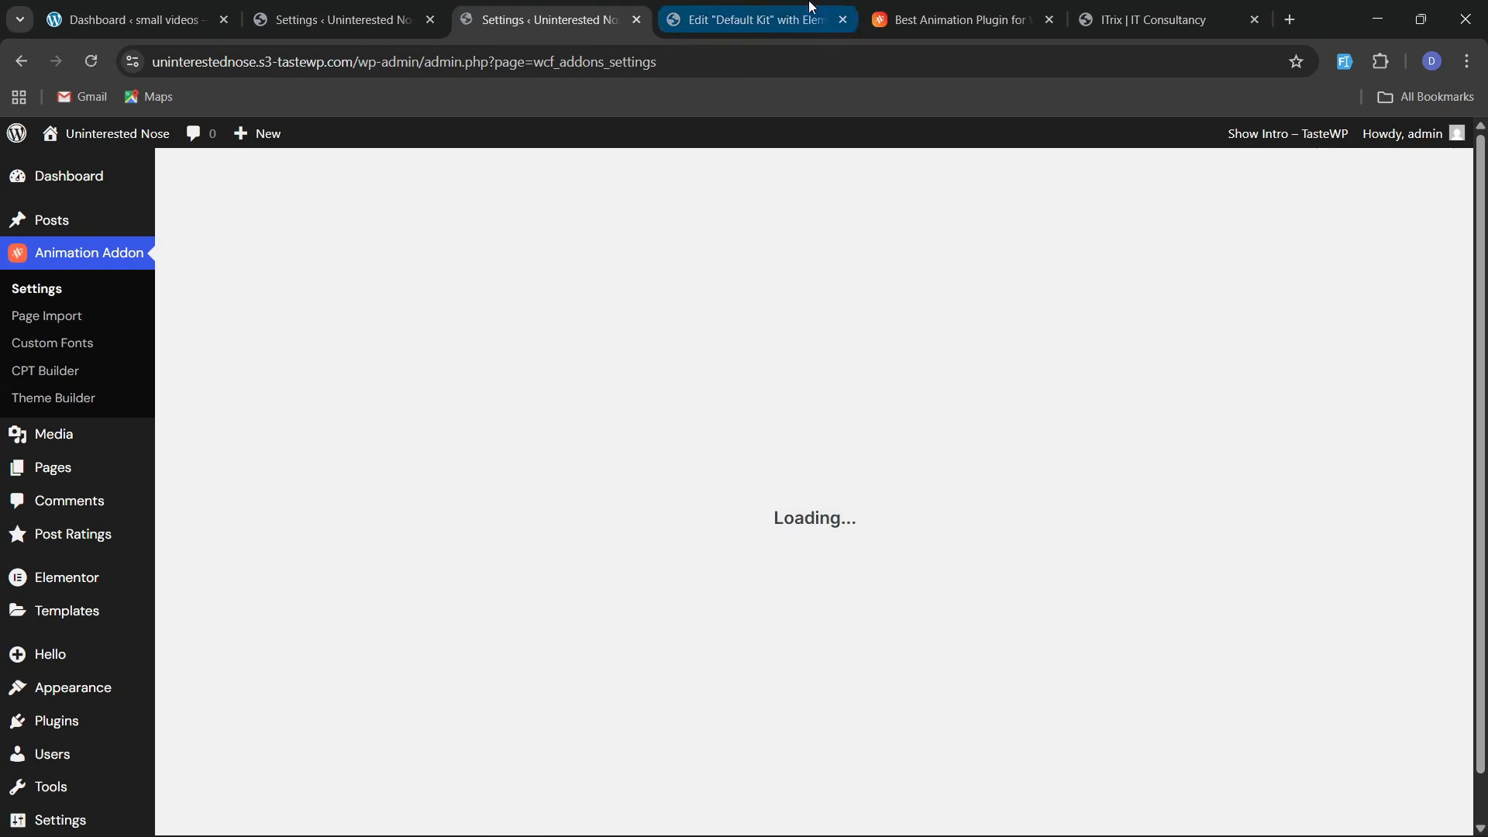
click(740, 17)
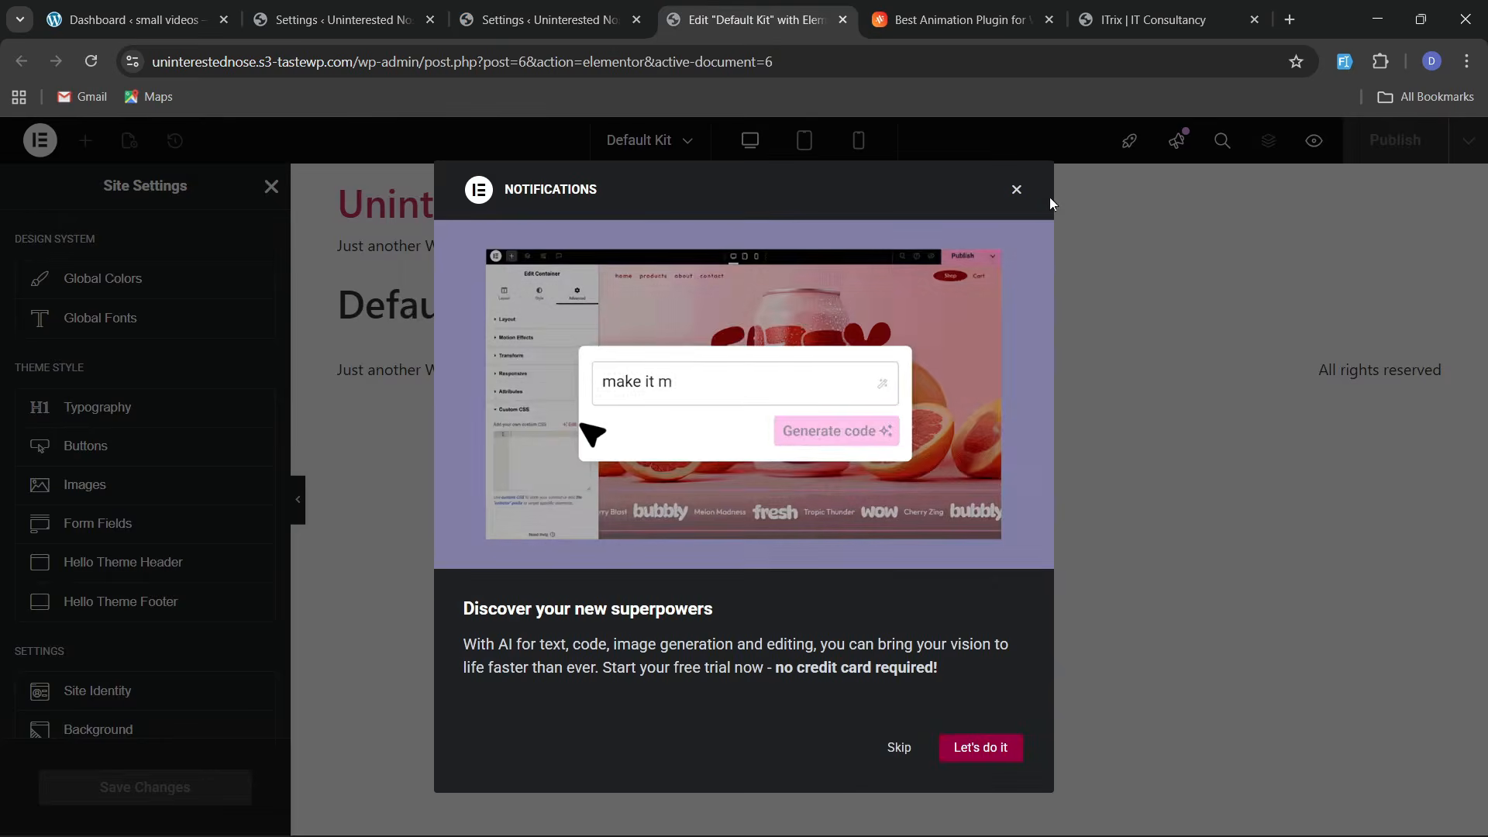
click(1017, 191)
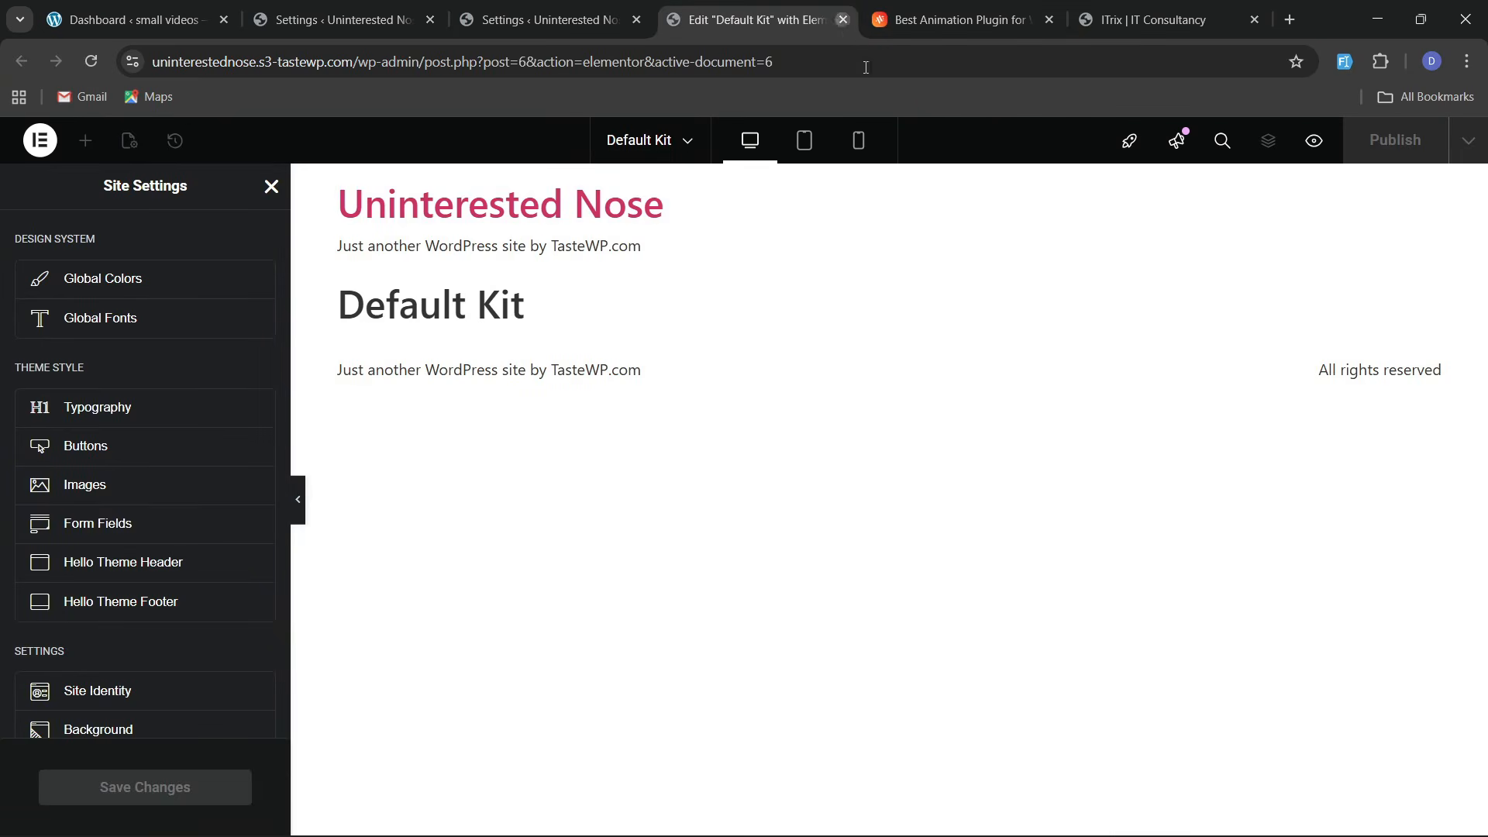
click(843, 20)
click(535, 19)
Look through the Animation Addons dashboard, from its settings shortcuts to the Pro widgets, recommended themes and support sections
scroll(531, 581, down, 3)
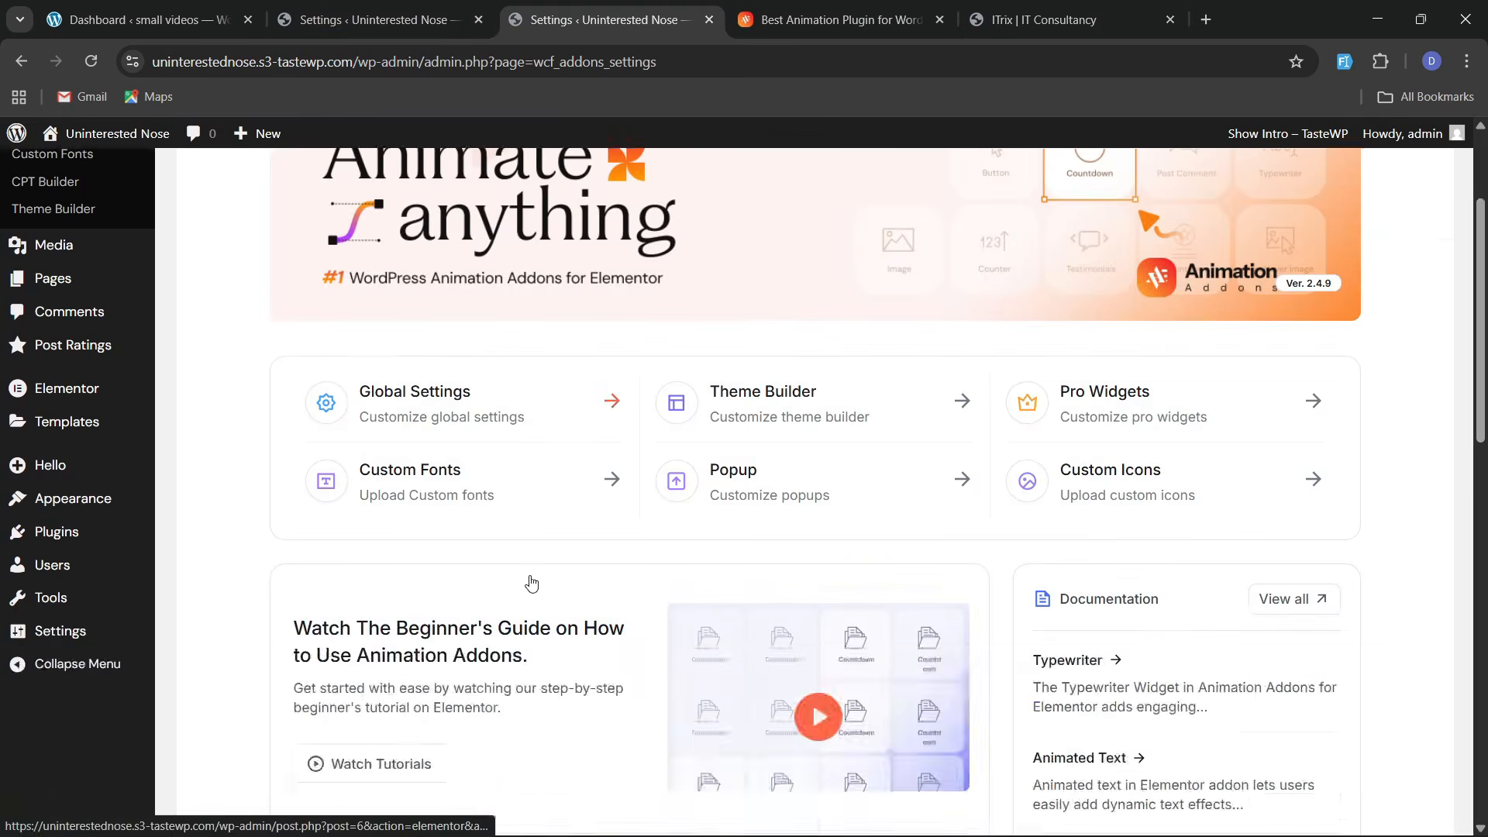
scroll(532, 575, up, 3)
scroll(532, 582, down, 5)
scroll(532, 582, down, 5)
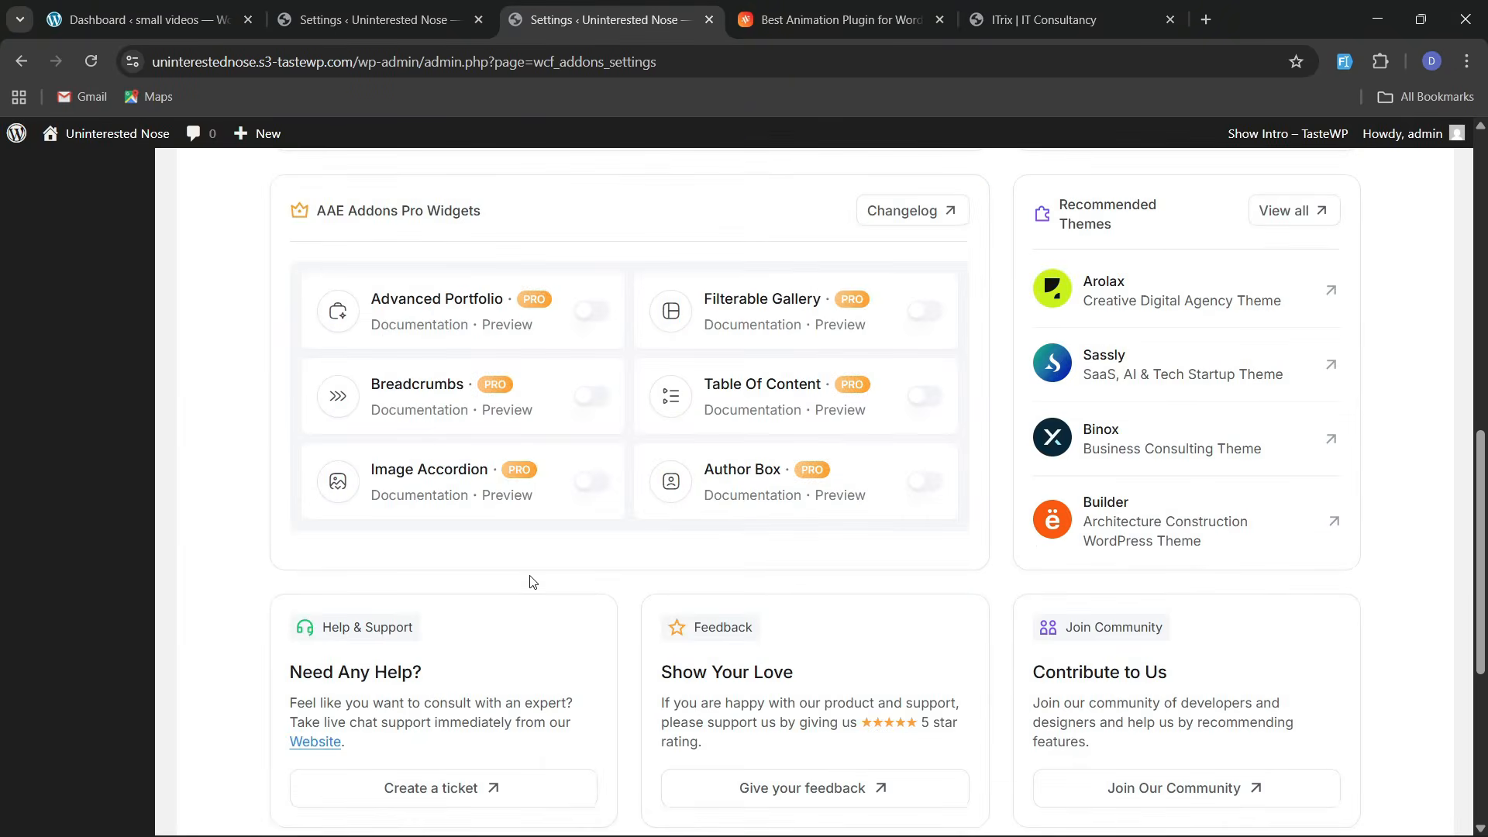
scroll(531, 581, up, 8)
scroll(532, 581, up, 2)
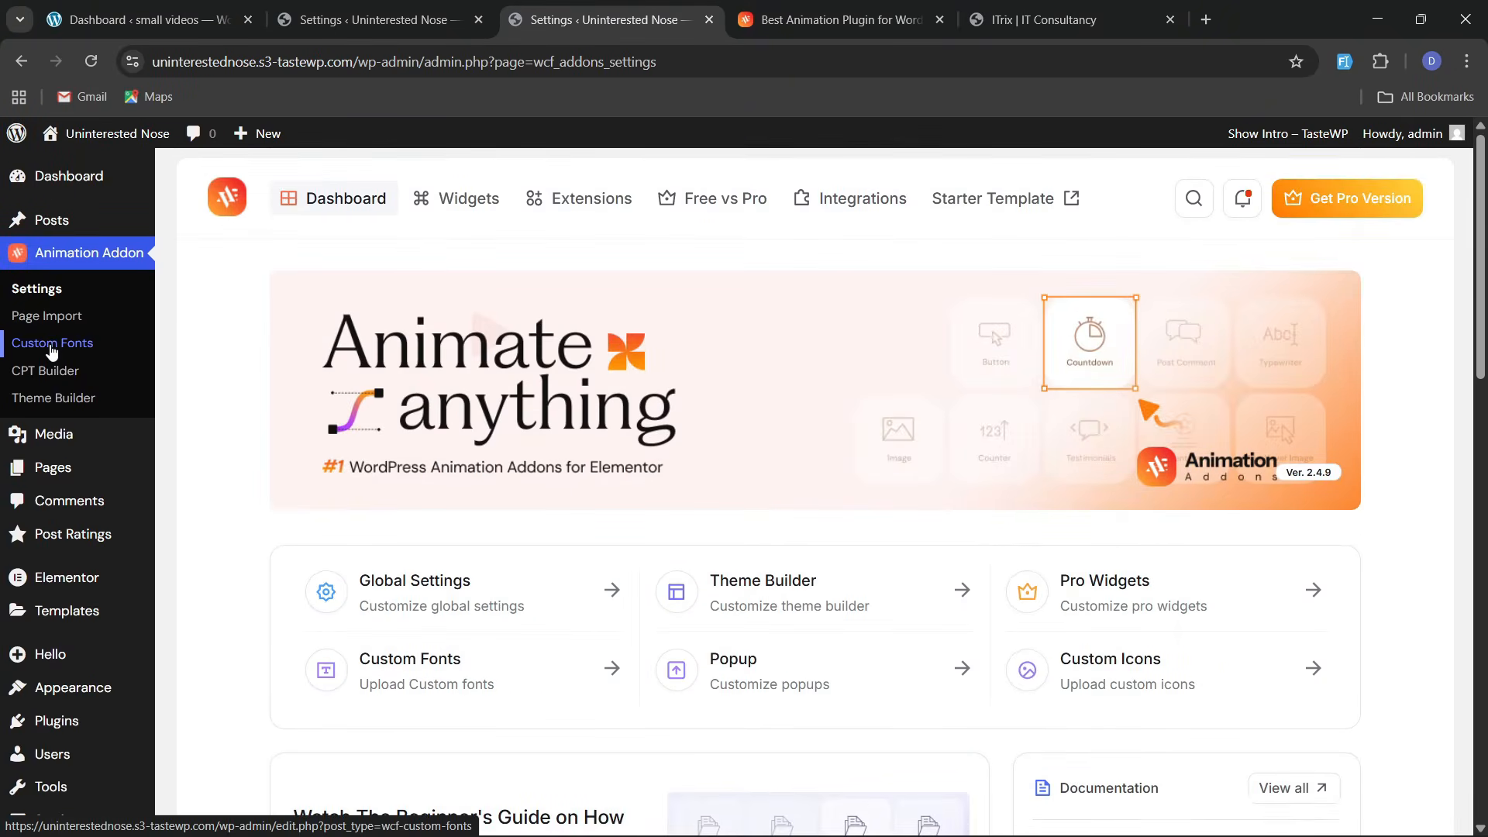
Open the Page Import library and browse its page templates and category filters
click(46, 316)
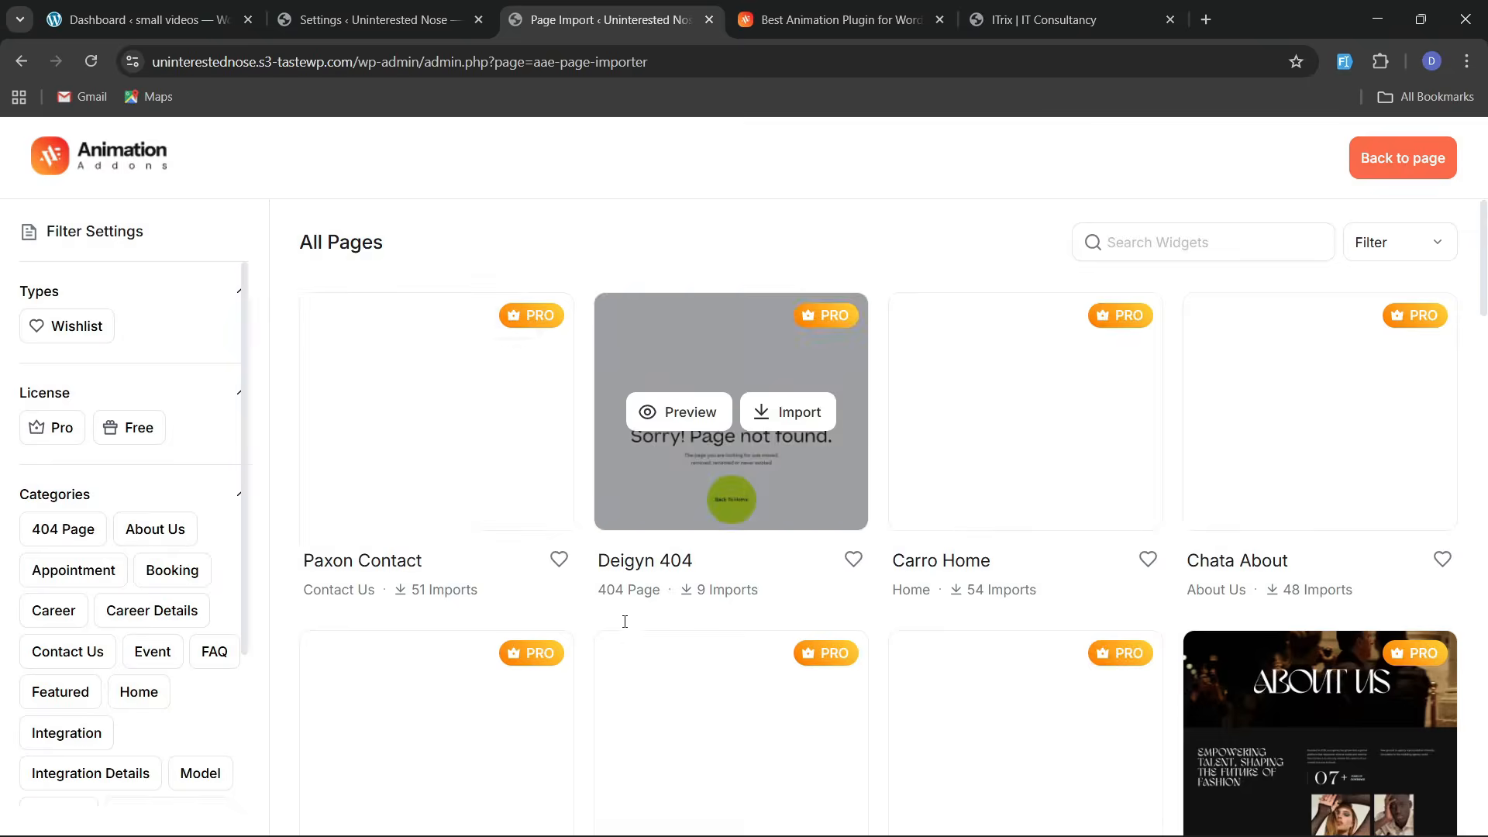
scroll(846, 637, down, 5)
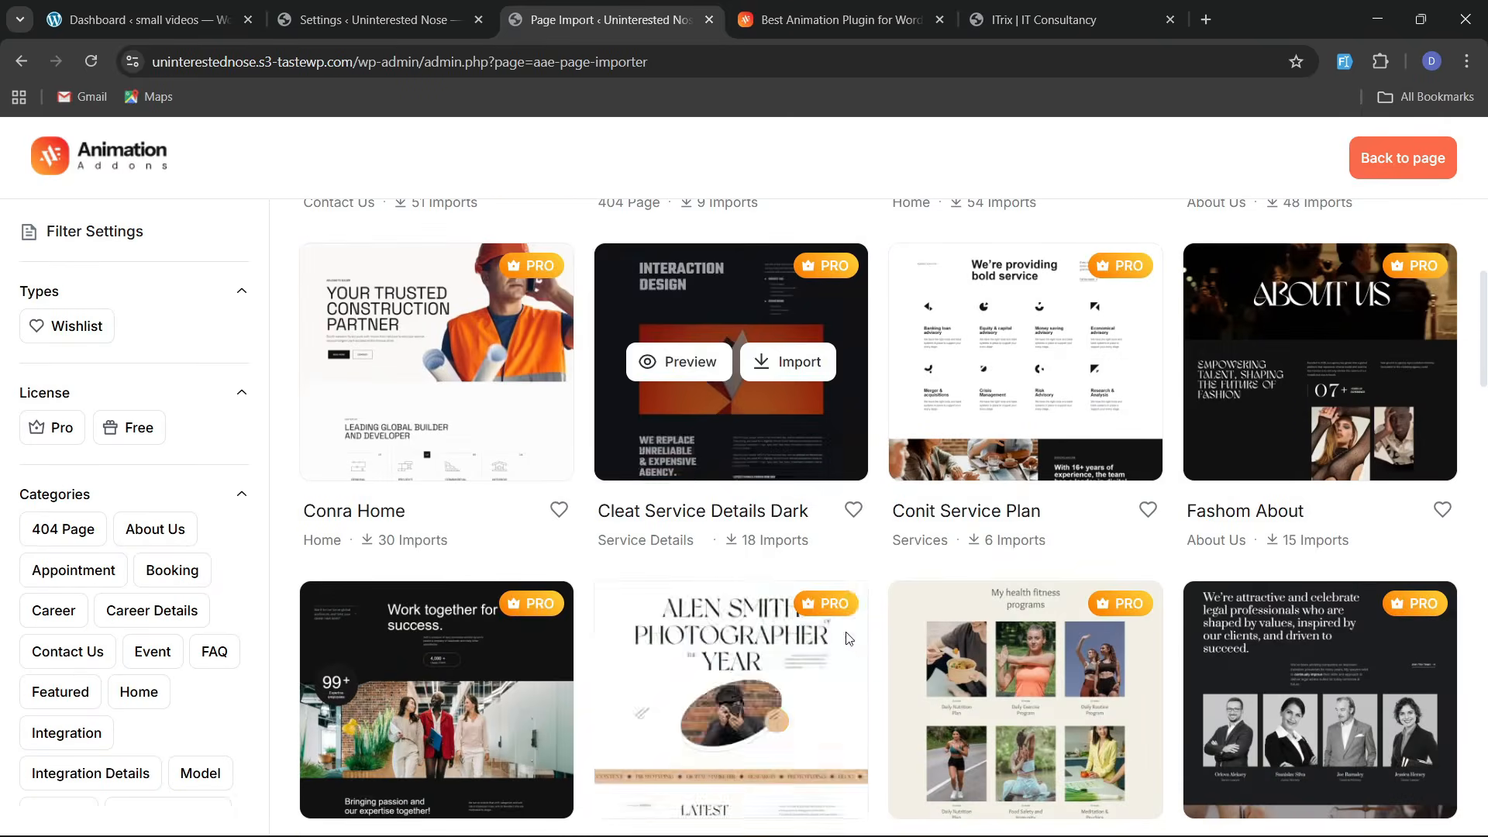
scroll(843, 629, down, 4)
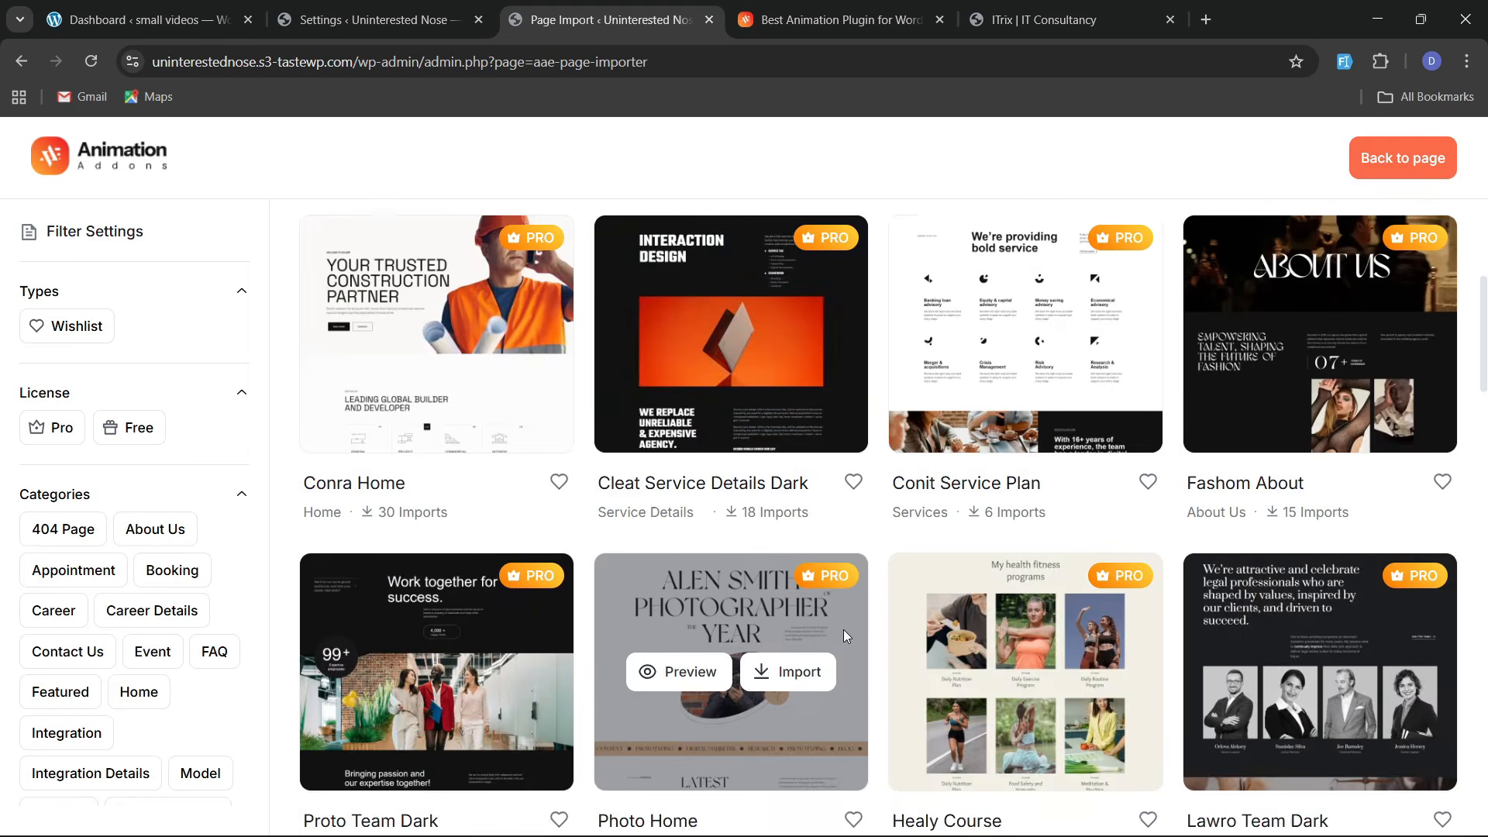
scroll(187, 597, down, 3)
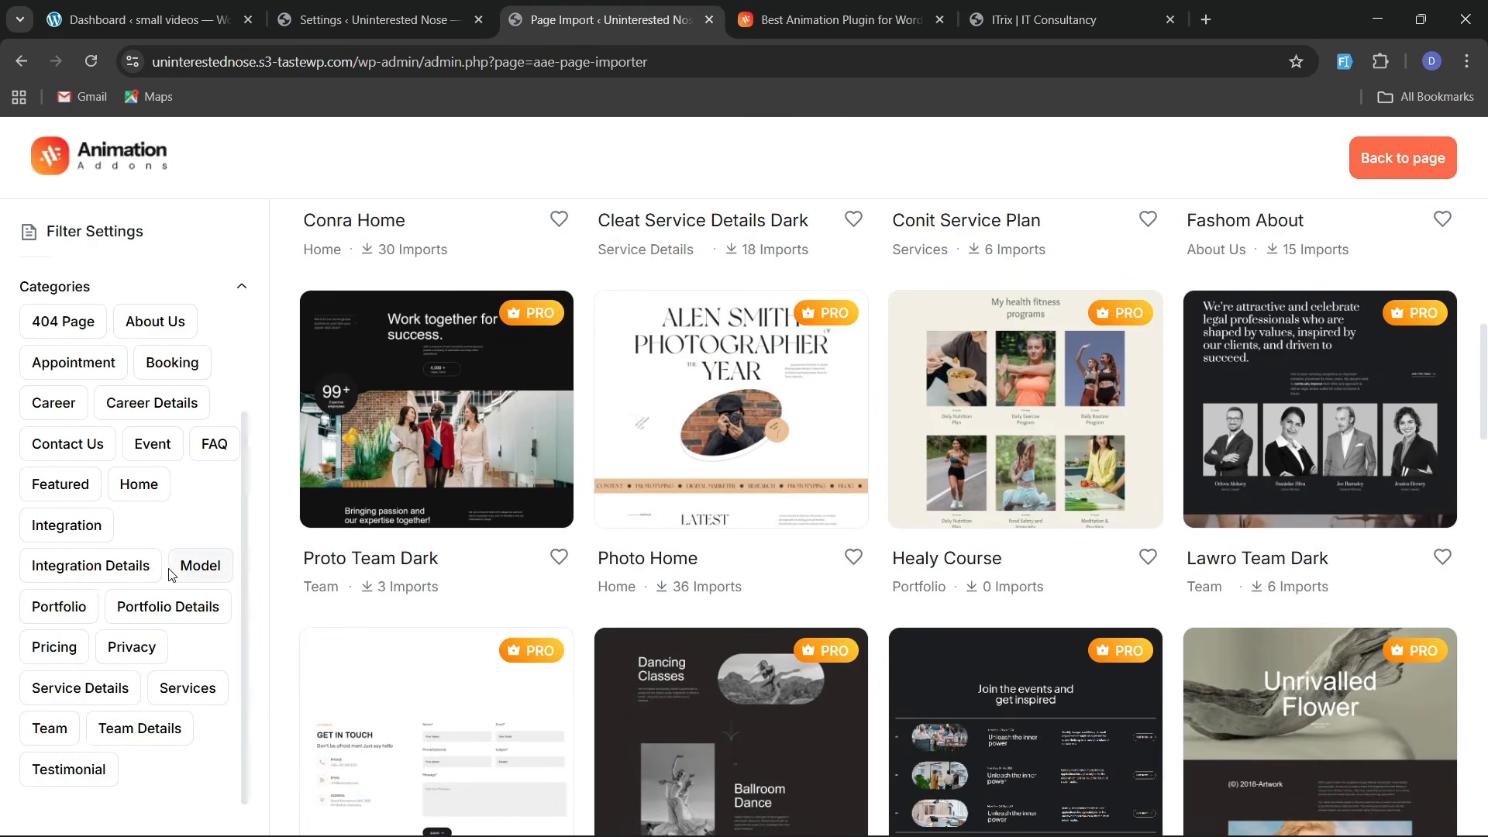
Filter the page templates by the Free license and browse the filtered pages
scroll(174, 577, up, 1)
click(133, 319)
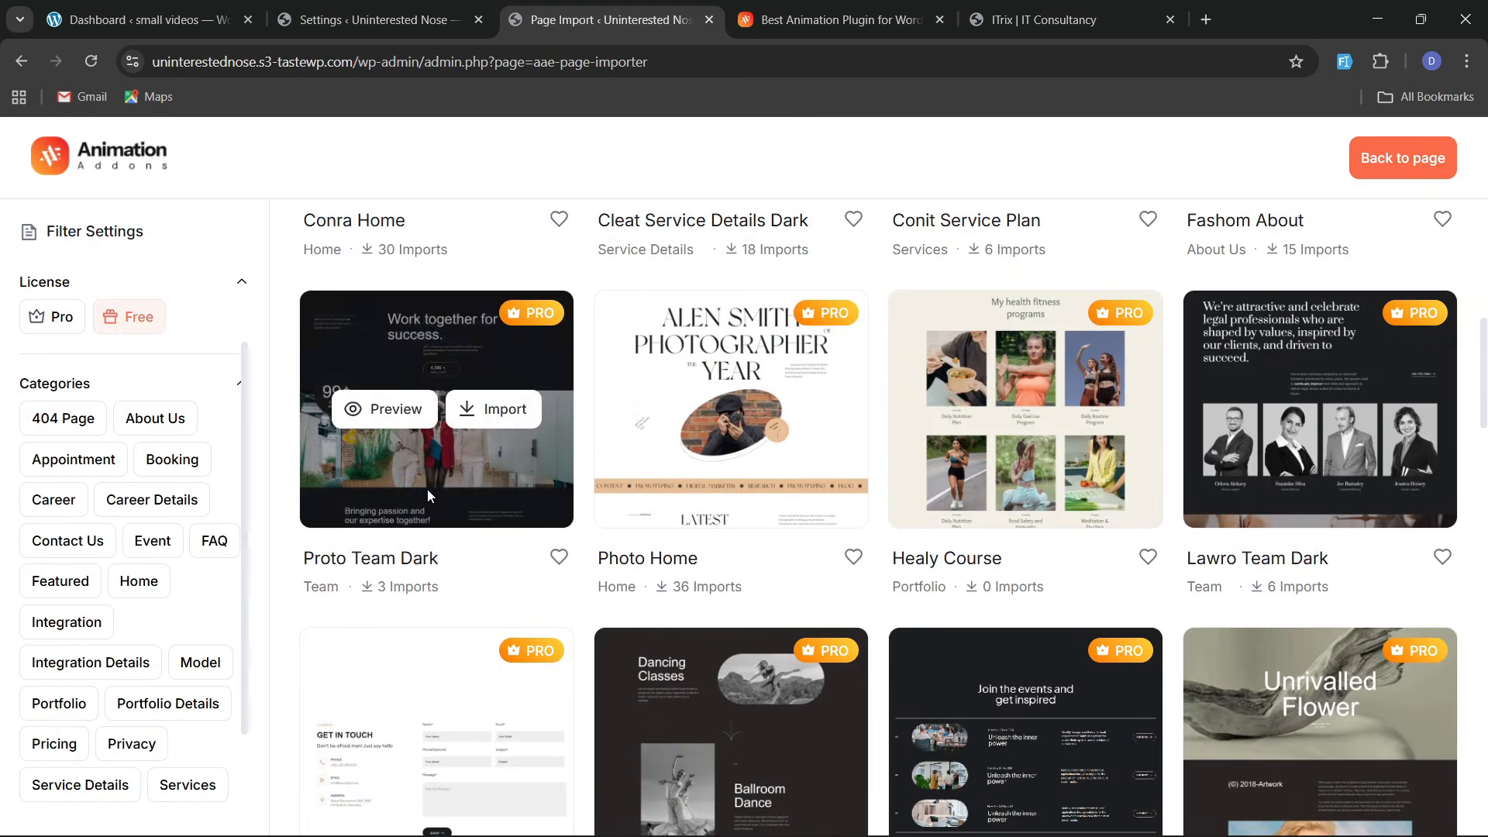
scroll(682, 597, up, 2)
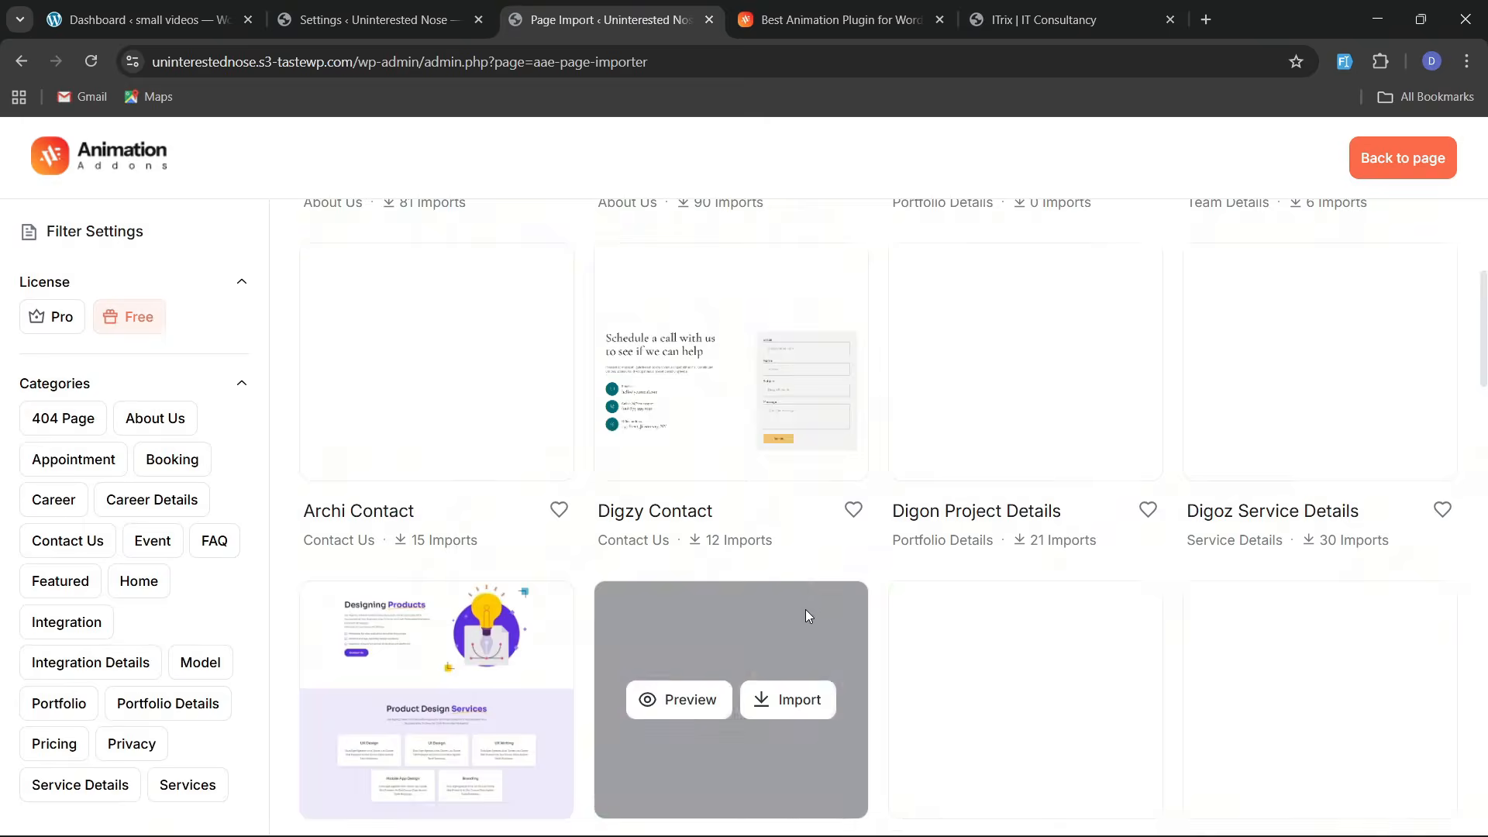
scroll(772, 496, up, 2)
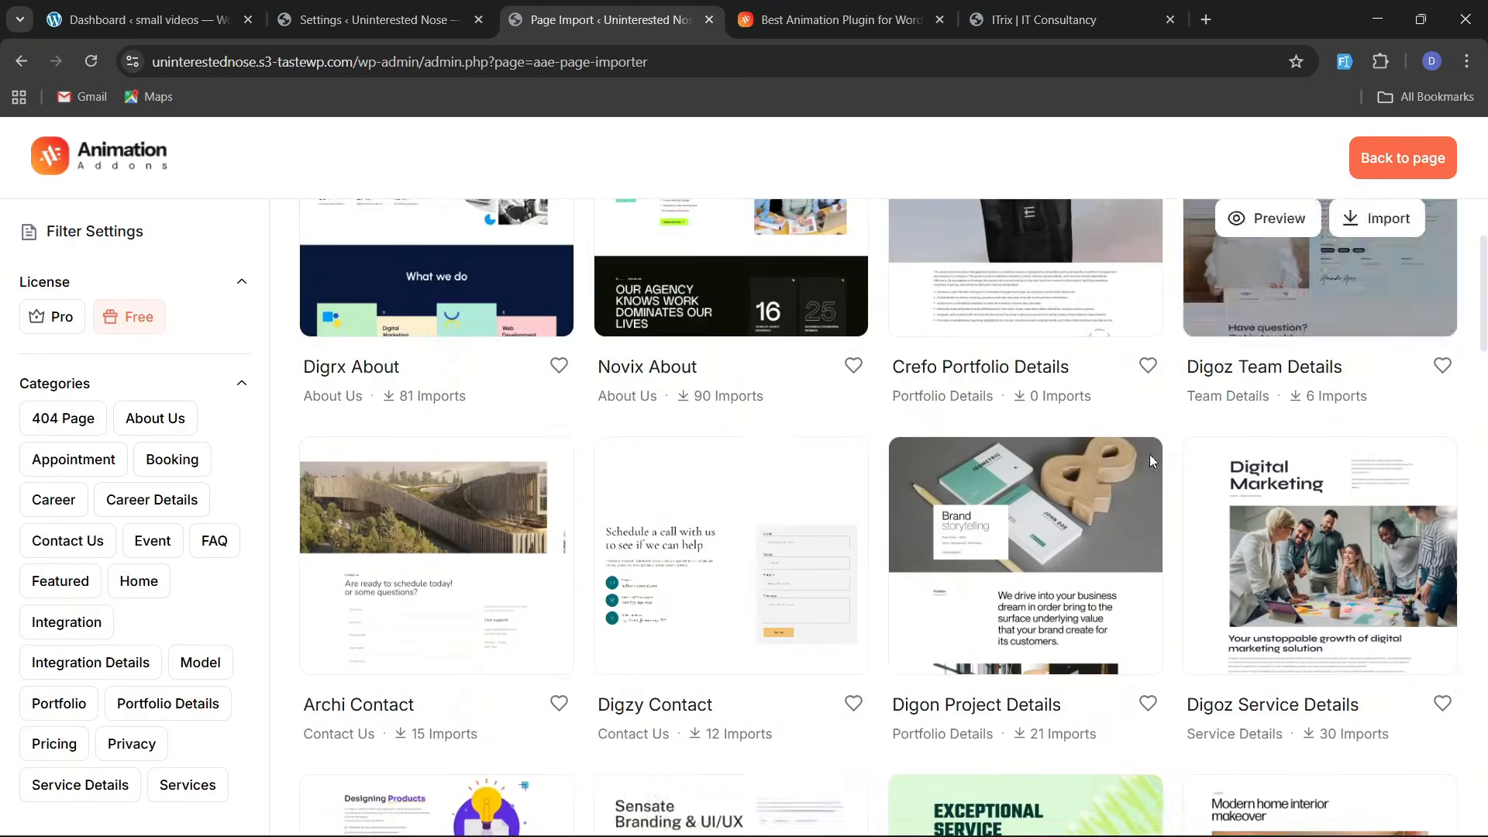
scroll(628, 579, up, 2)
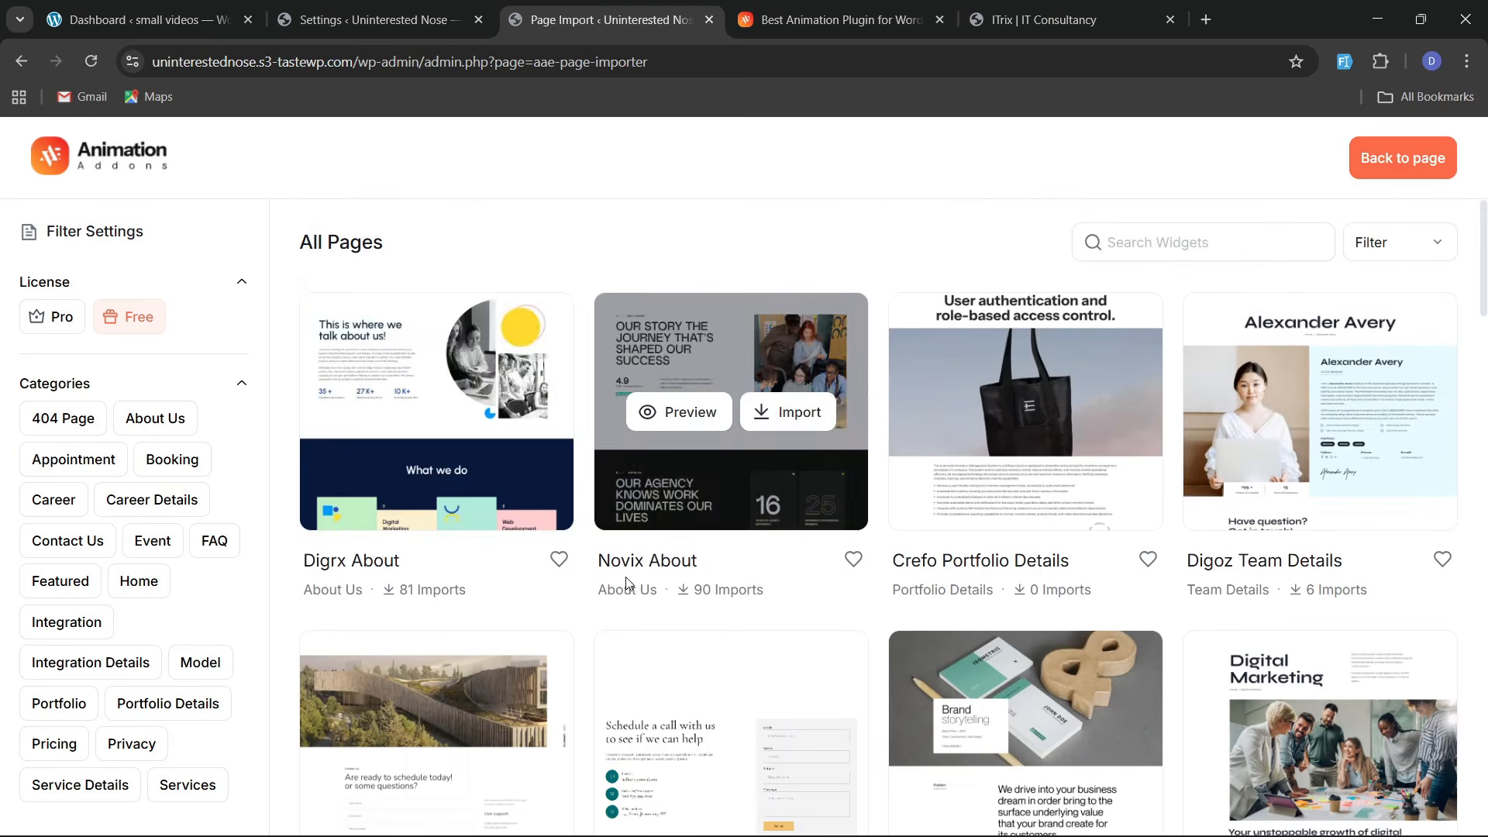
Preview the free Novix About template and look through its sections down to the trusted partner logos
click(689, 417)
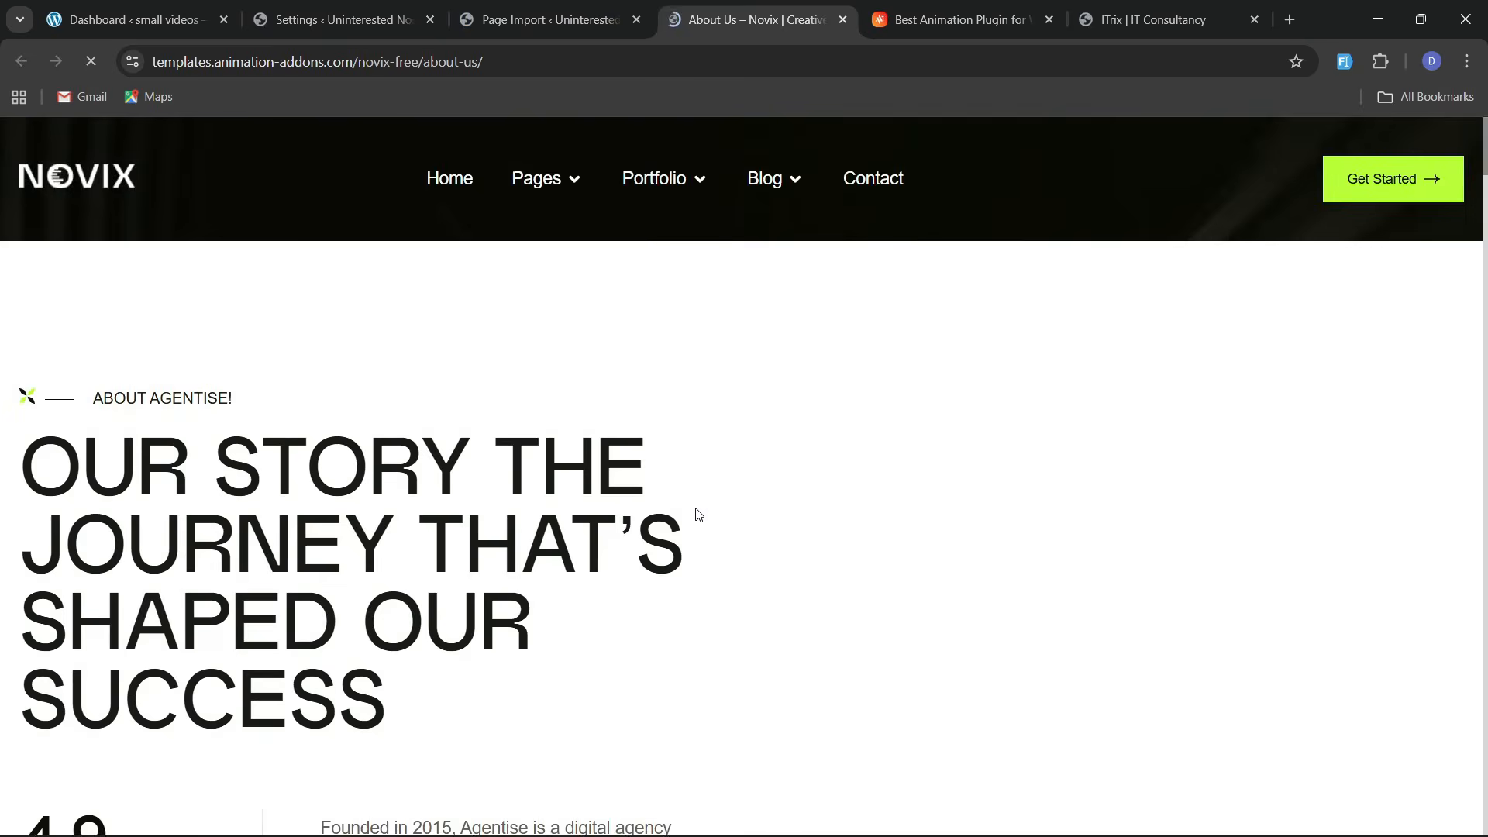
scroll(695, 515, down, 5)
scroll(699, 515, down, 12)
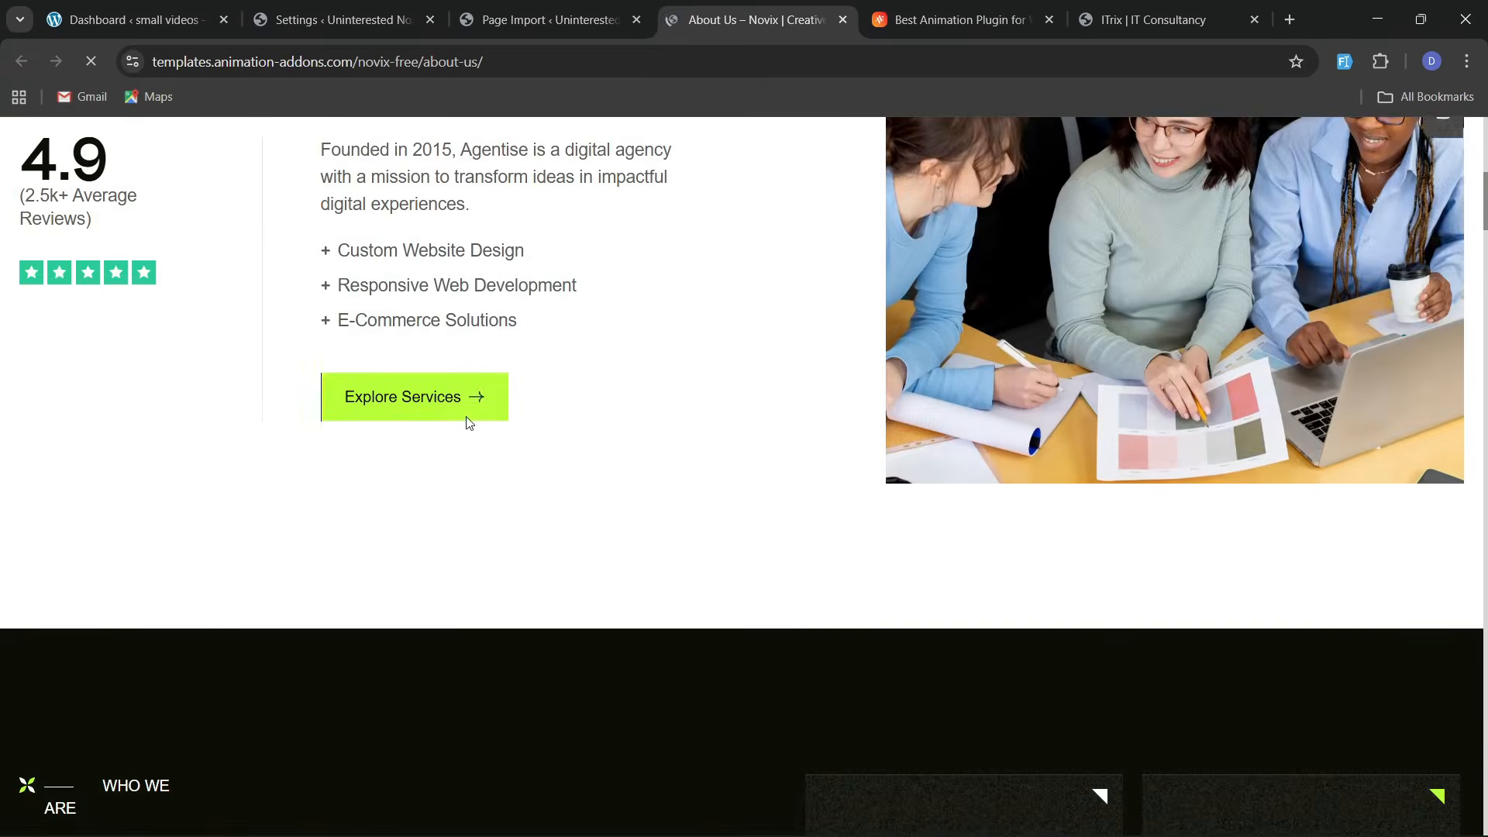
scroll(608, 548, down, 17)
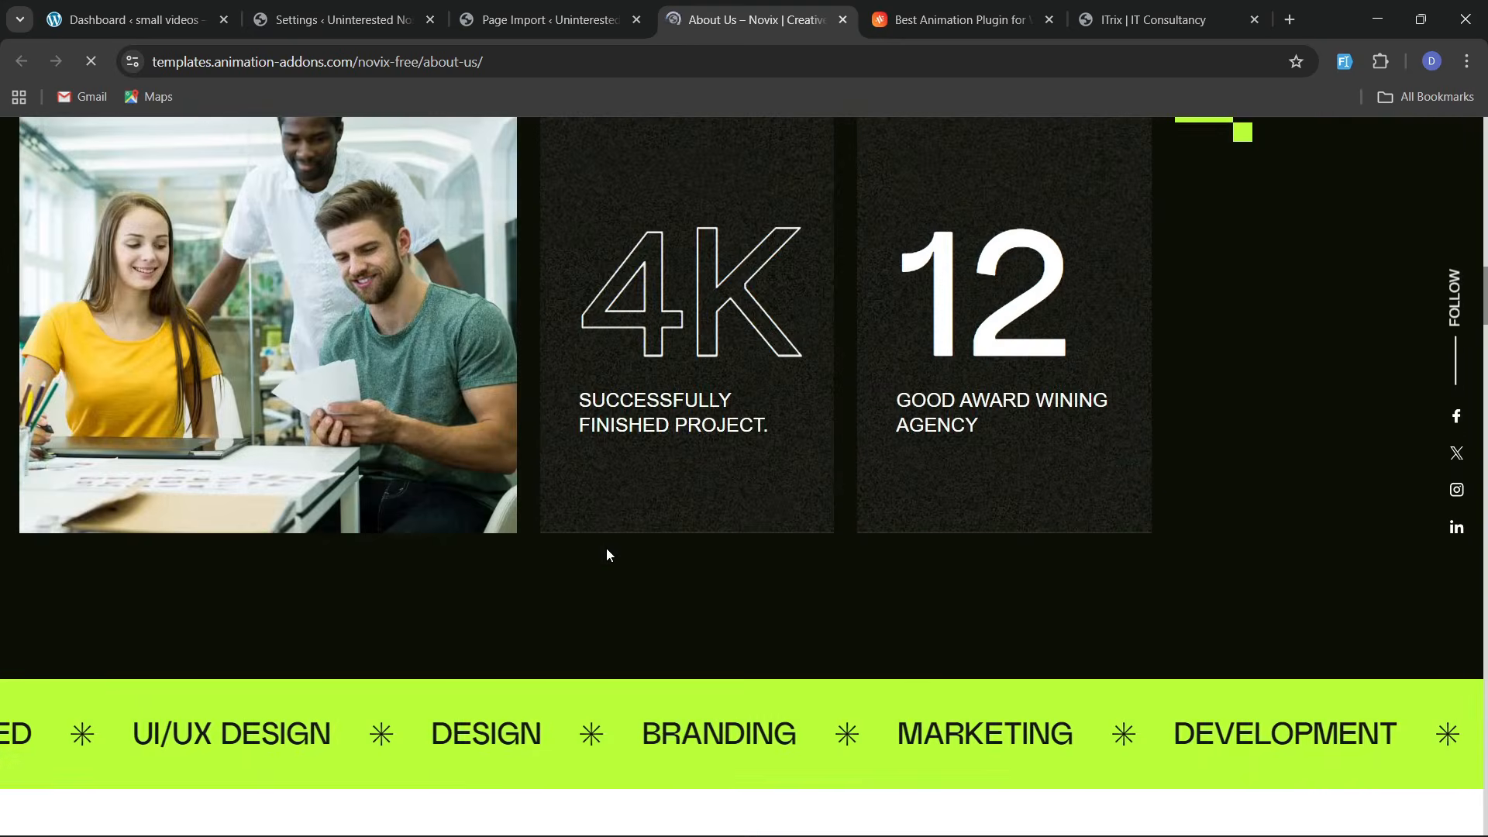
scroll(607, 552, down, 12)
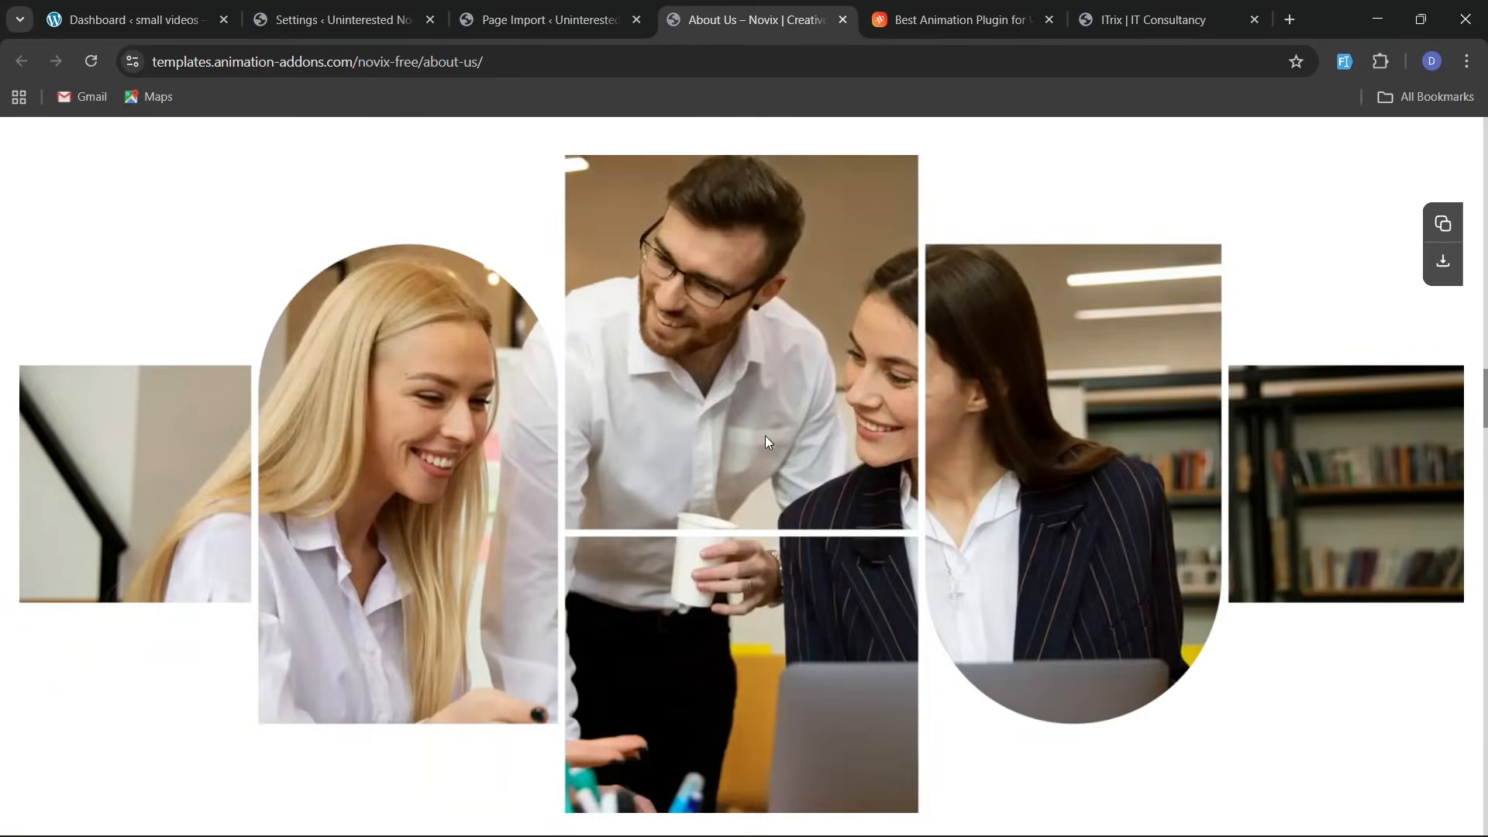
scroll(748, 564, down, 20)
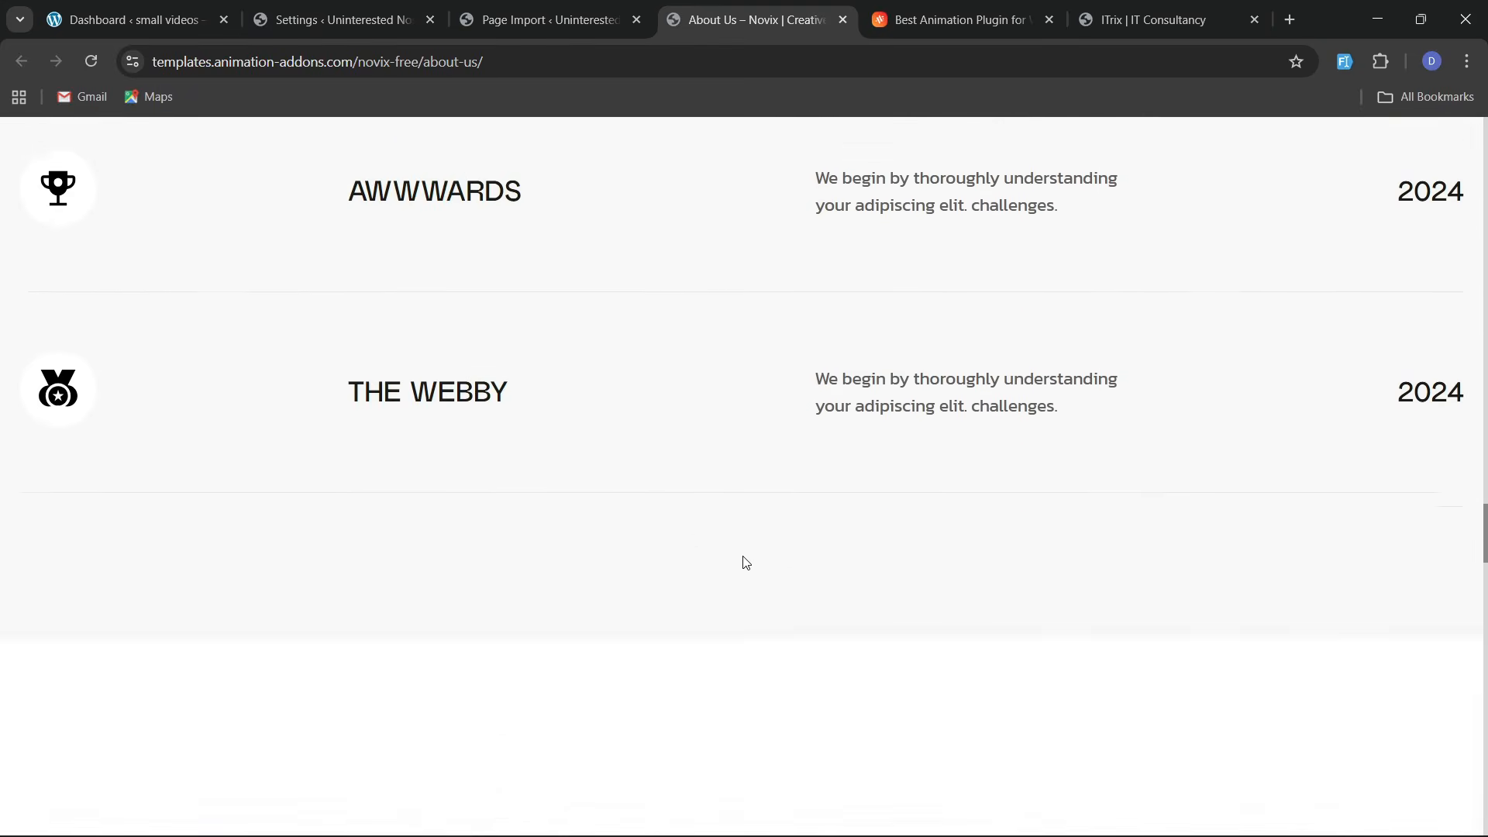
scroll(745, 559, down, 18)
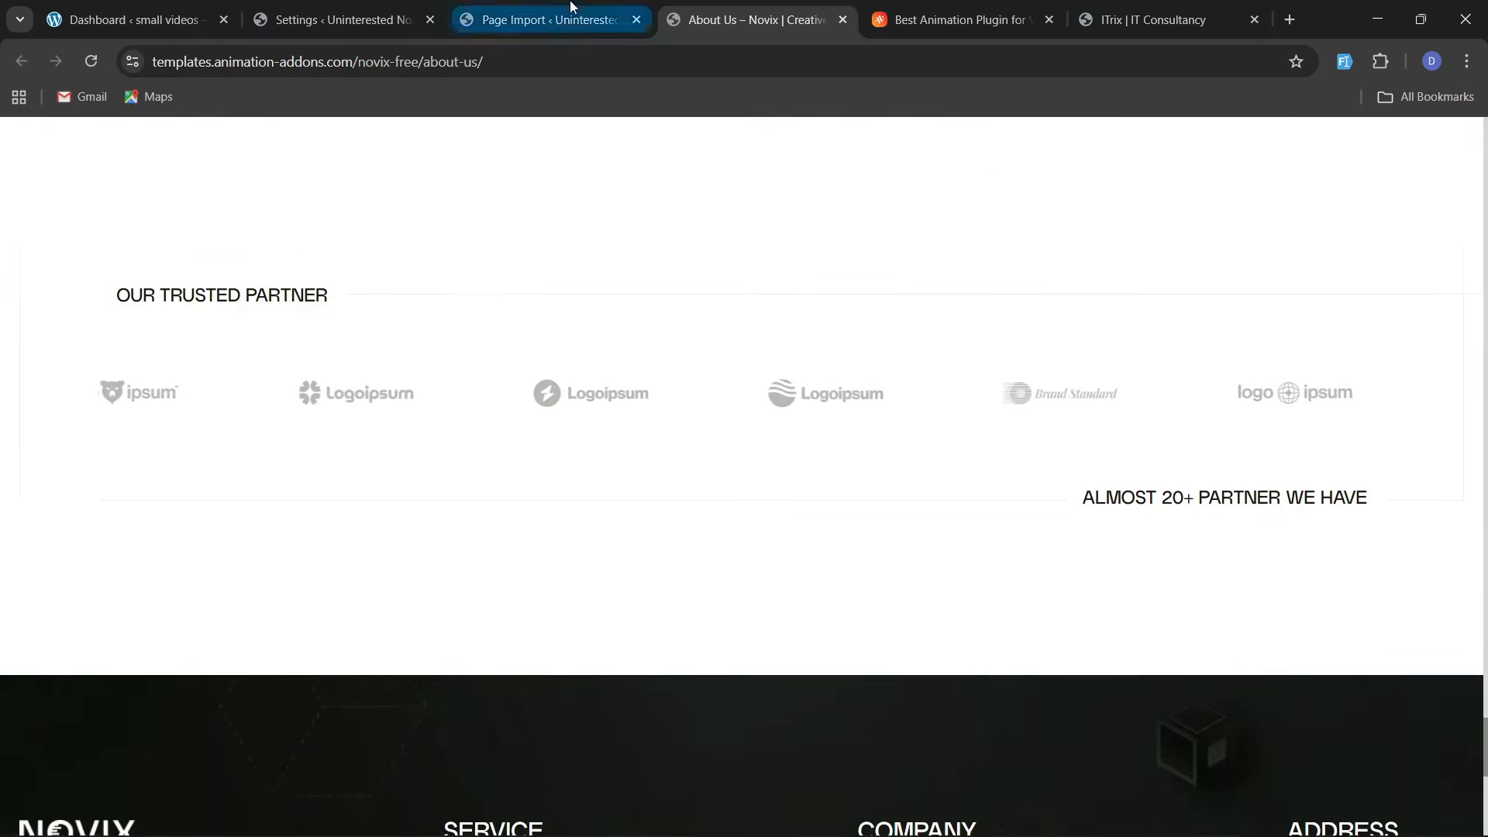
Close the Page Import library and look through the Custom Fonts, CPT Builder and Theme Builder pages of Animation Addons
click(571, 9)
click(314, 14)
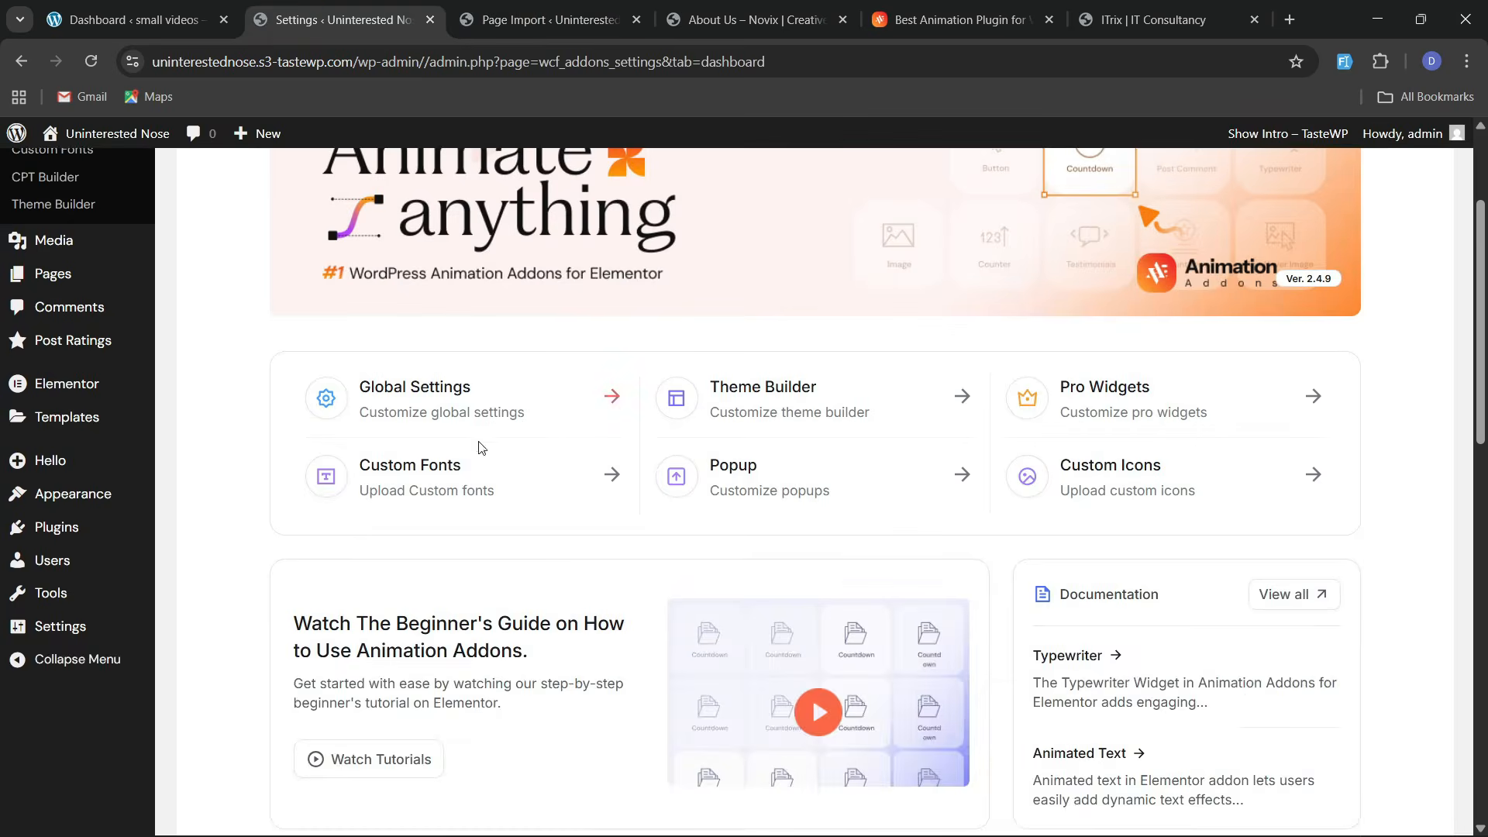
scroll(87, 361, up, 3)
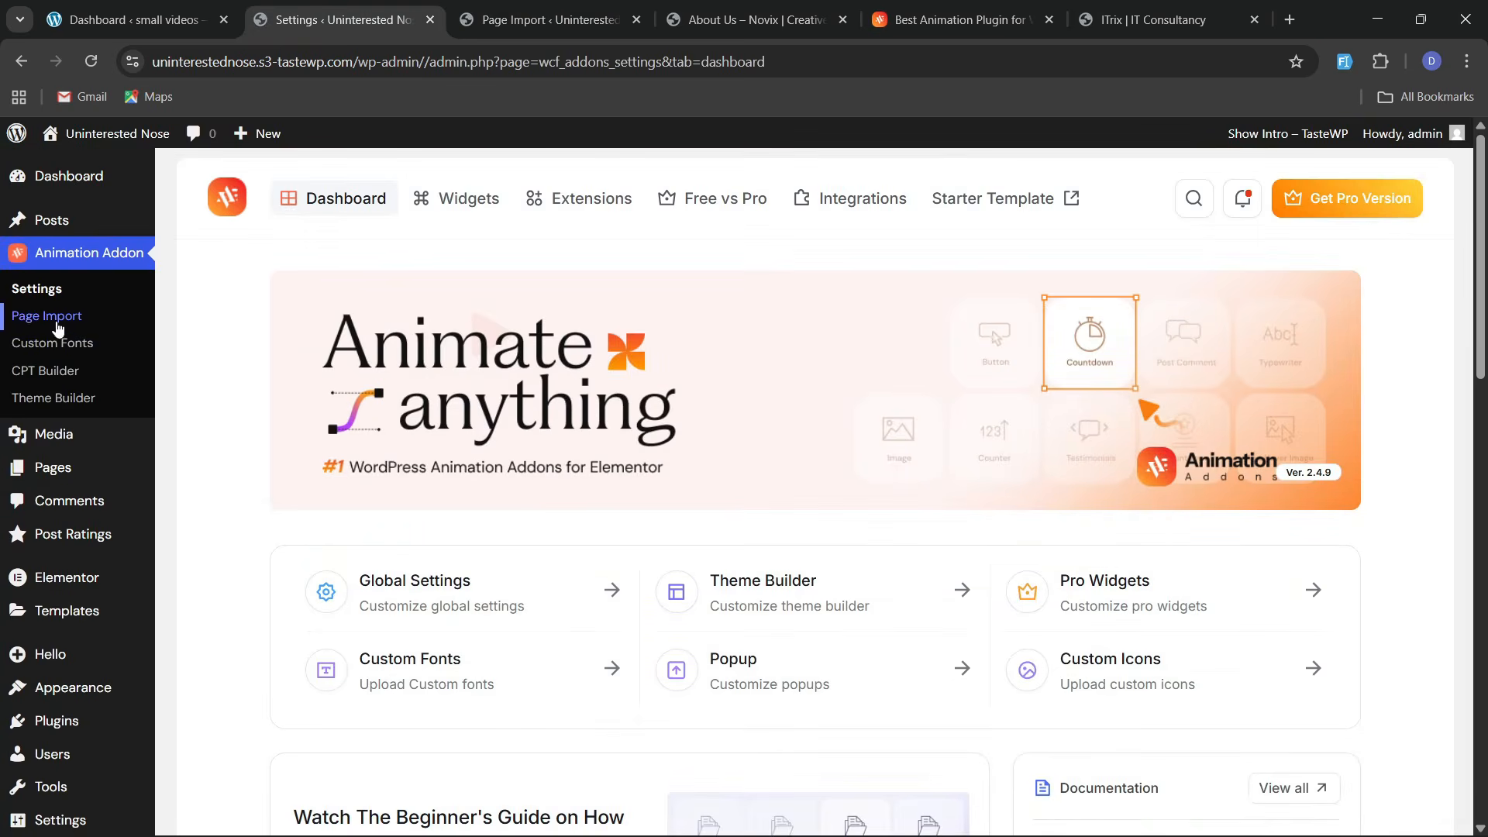
click(51, 341)
click(546, 19)
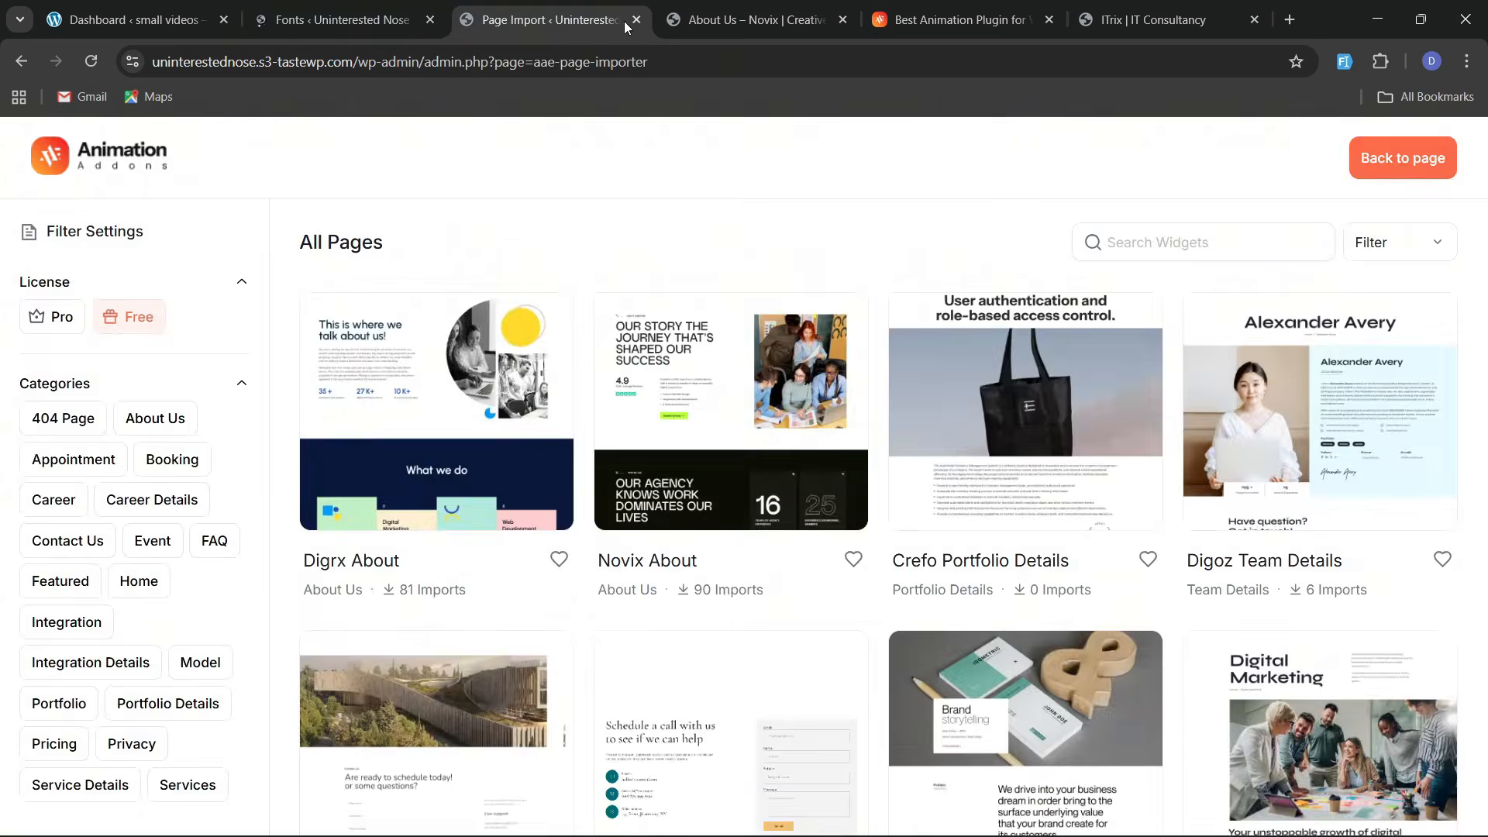
click(636, 20)
click(339, 9)
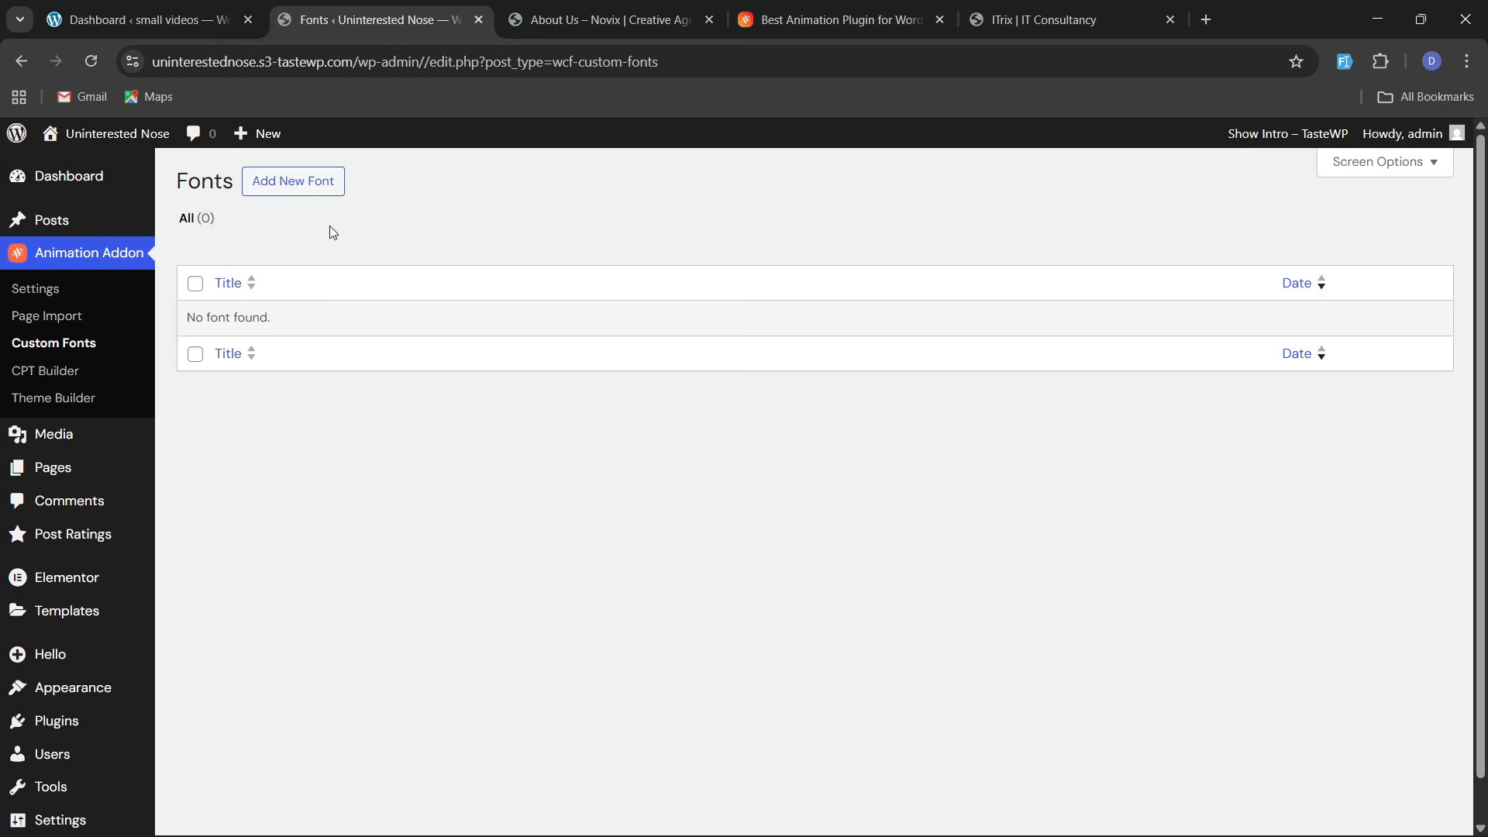
click(23, 374)
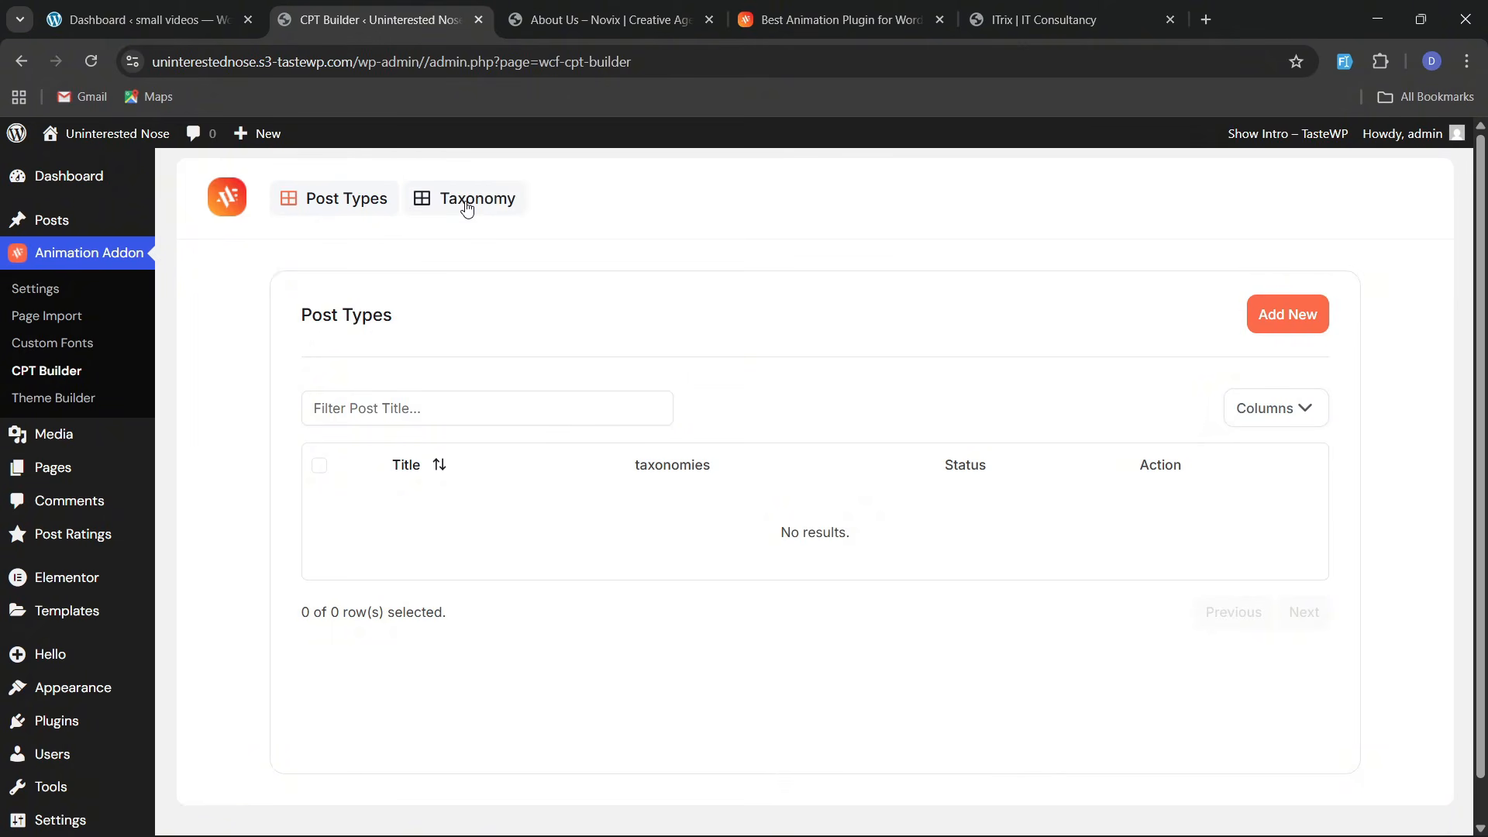
click(56, 404)
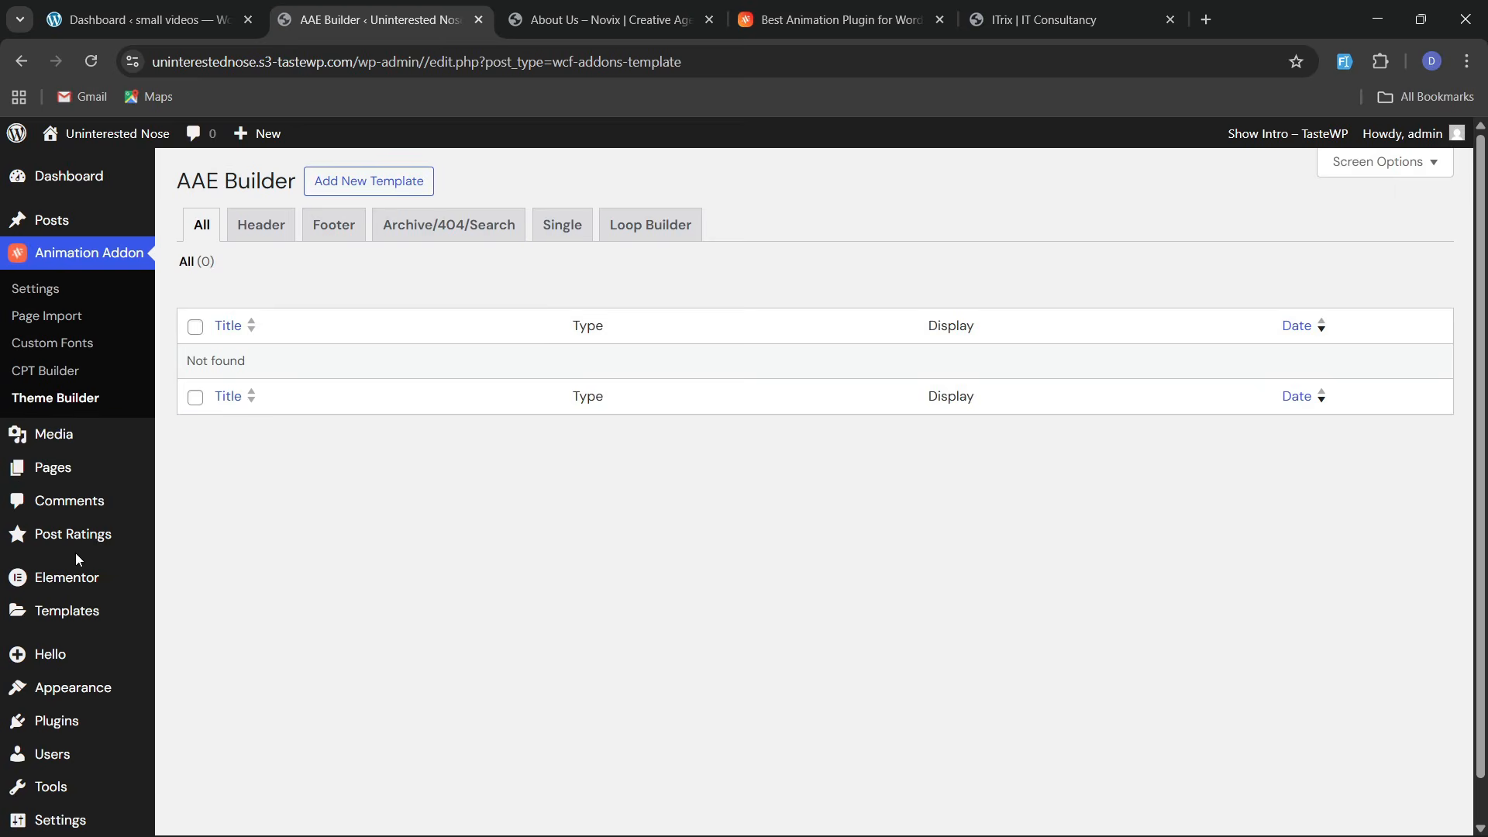
Move the existing Privacy Policy and Sample Page entries to the Trash in the site's page list
mouse_move(83, 455)
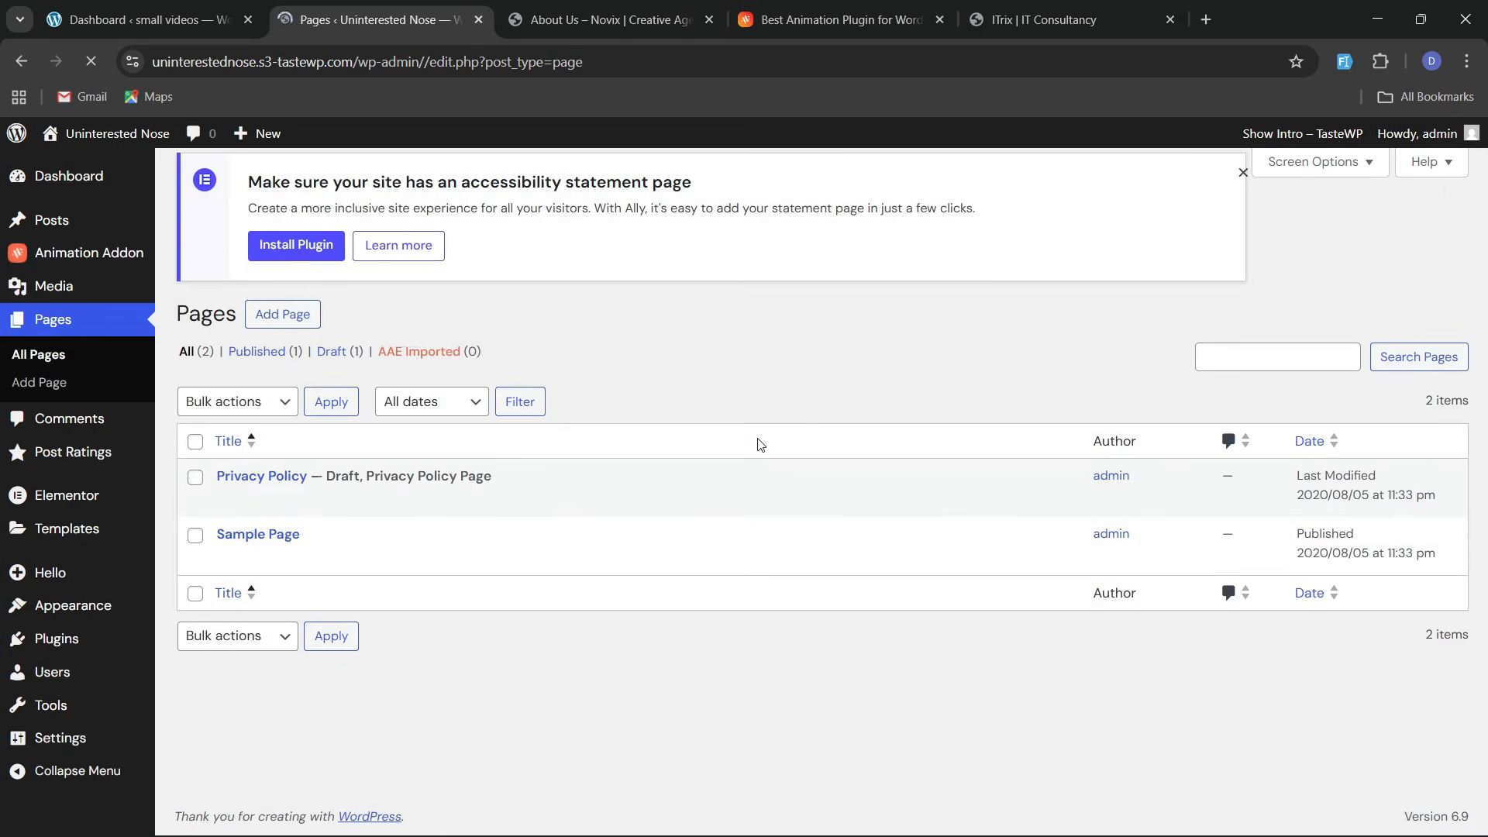
click(195, 455)
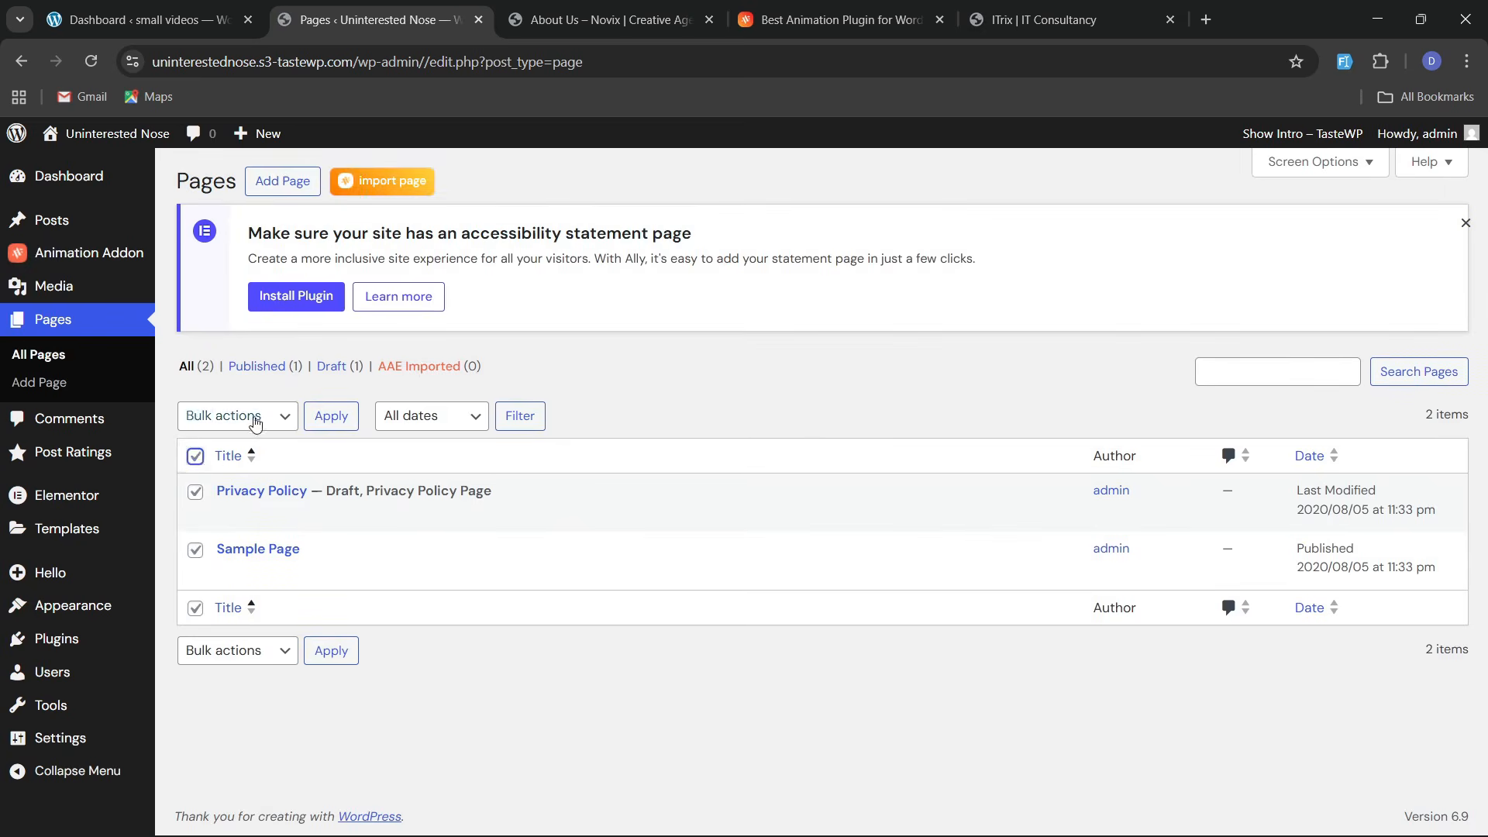
click(256, 419)
click(240, 497)
click(330, 416)
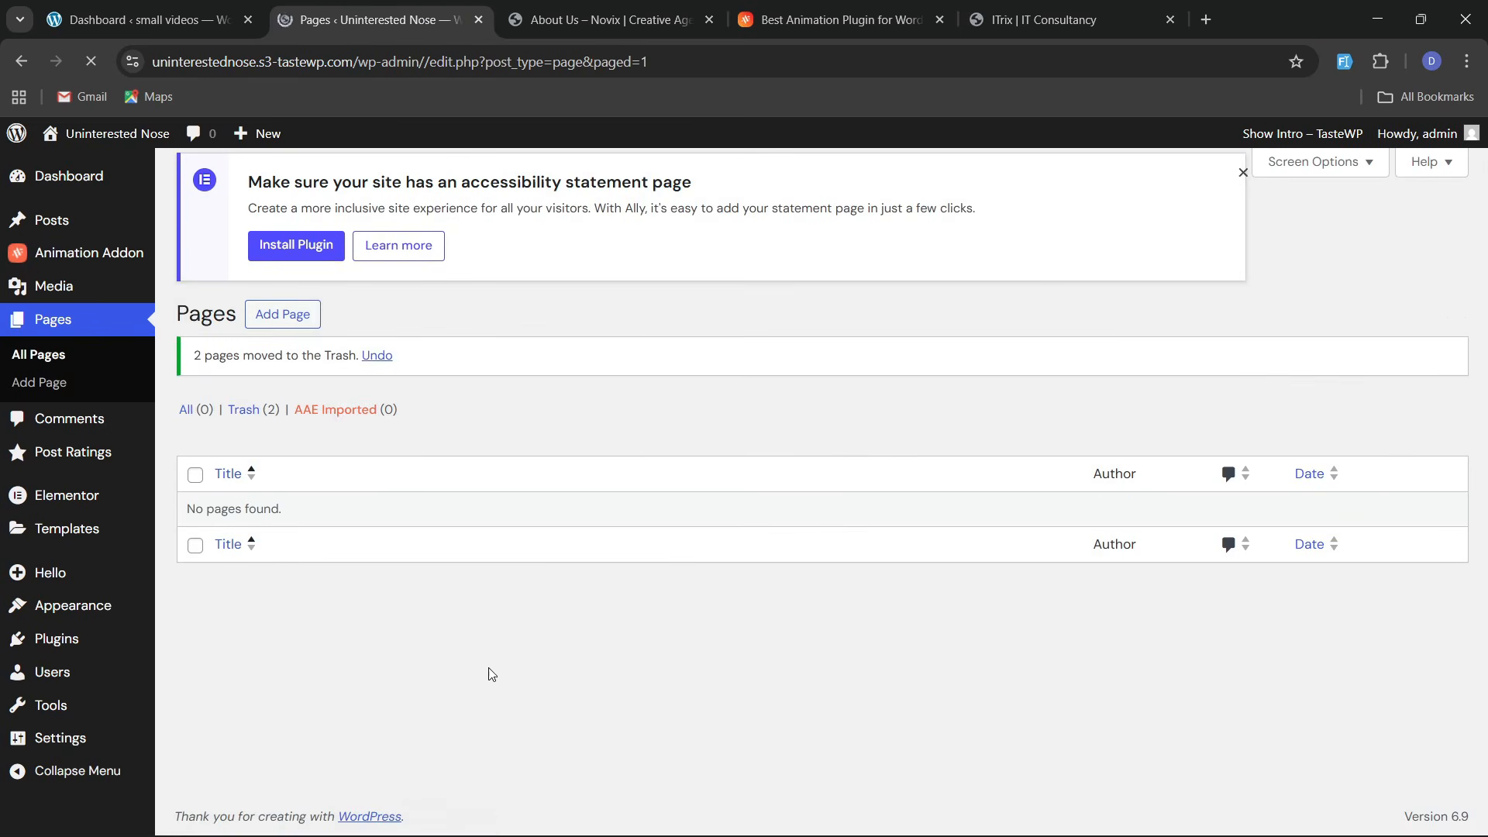
Add a new page, dismiss the editor welcome guide and title the page Home
click(282, 181)
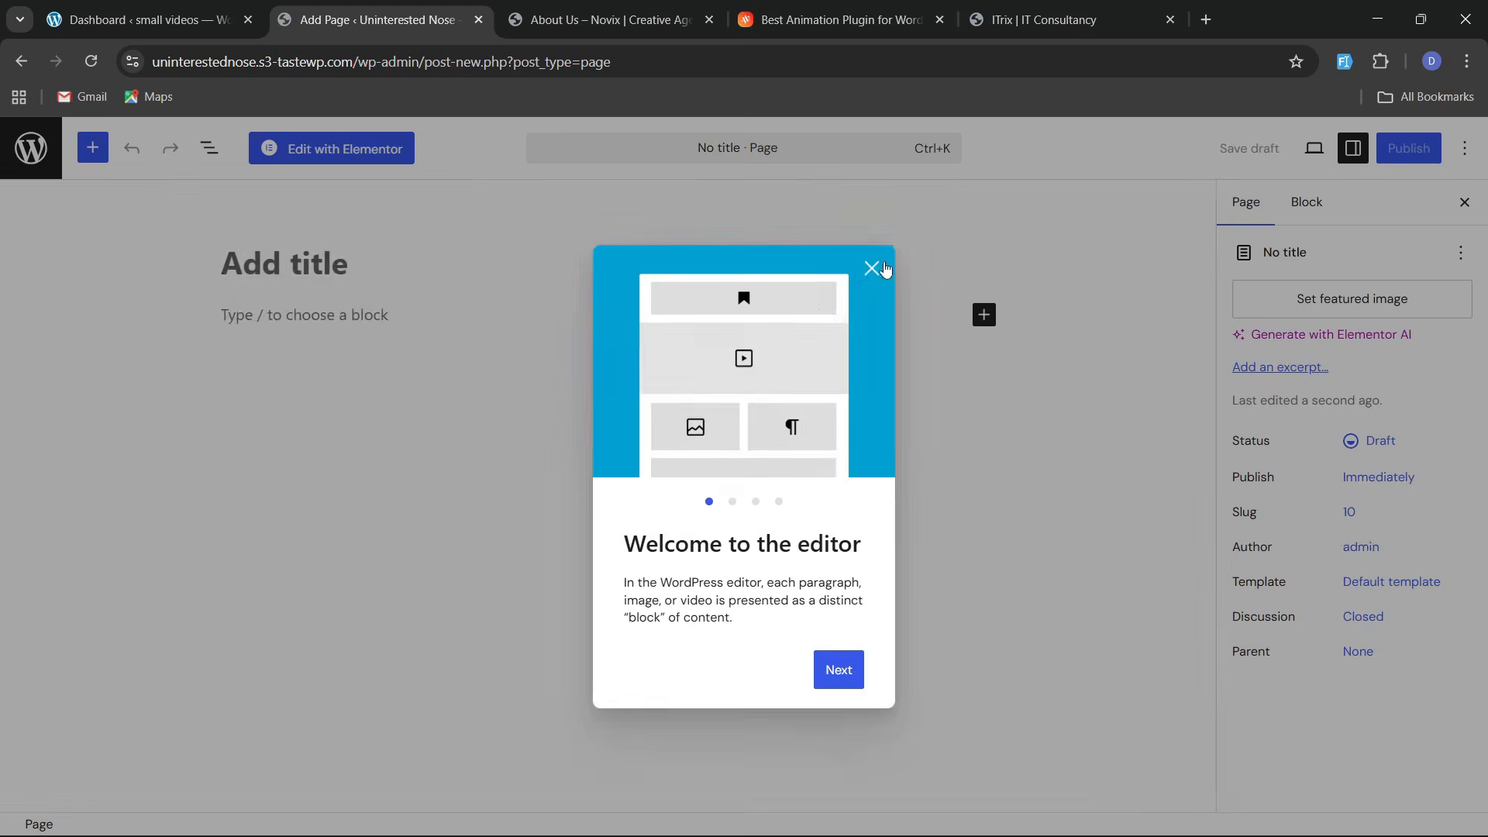
click(872, 269)
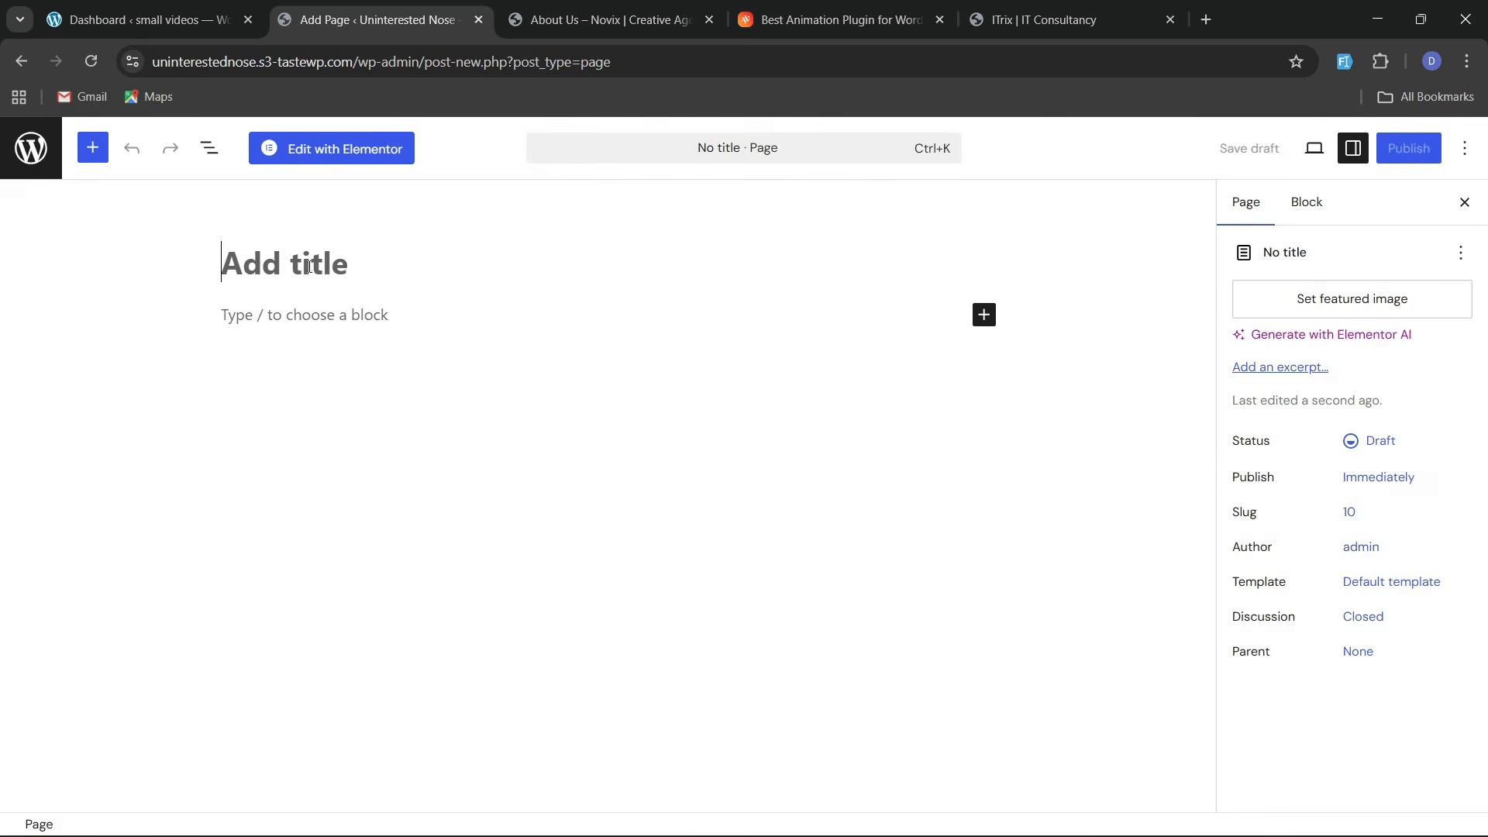
text(Home)
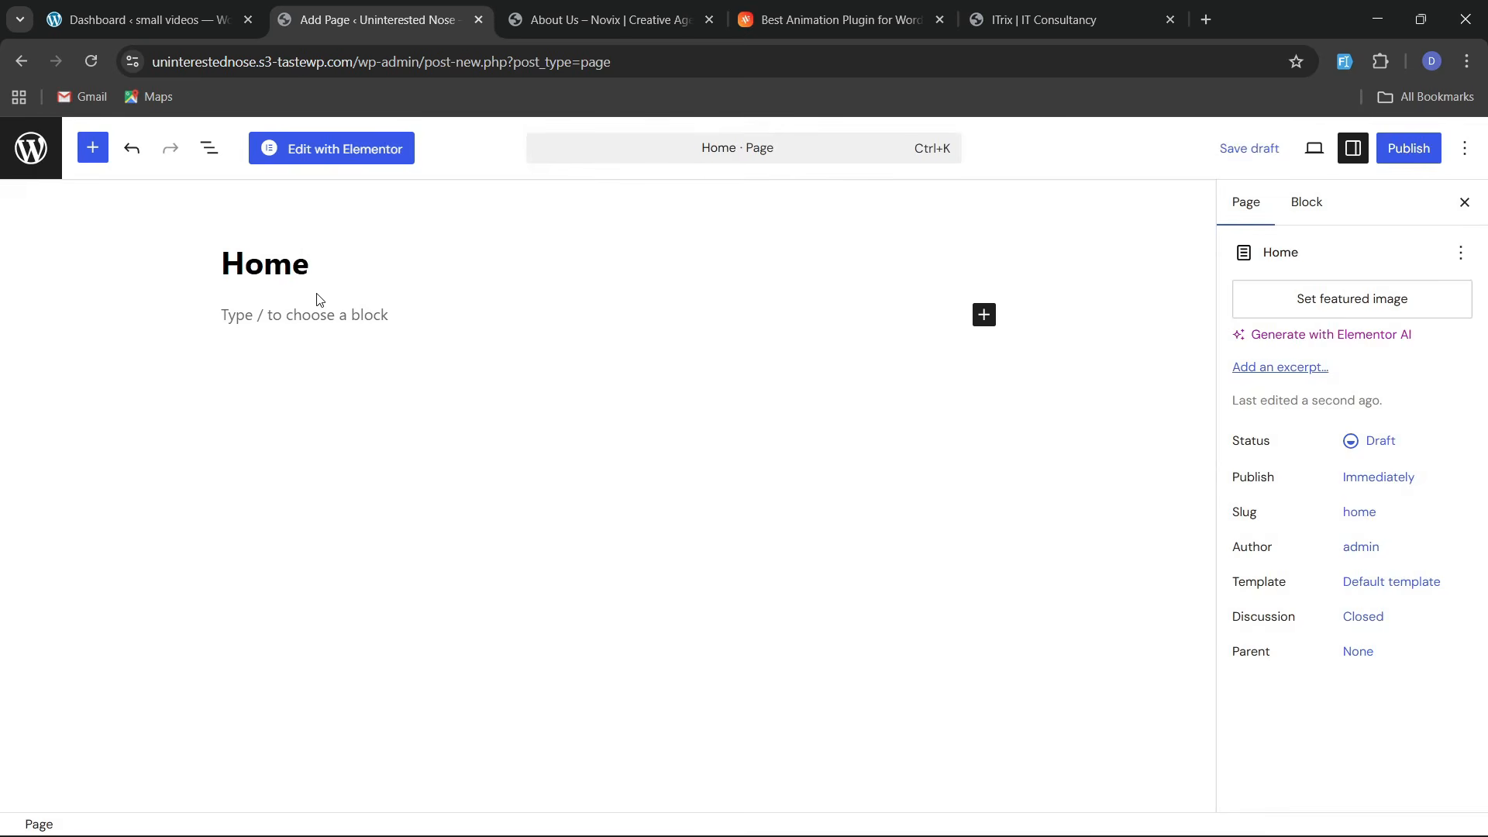
Set the Home page's template to Elementor Full Width and publish the page
click(1359, 582)
click(1091, 711)
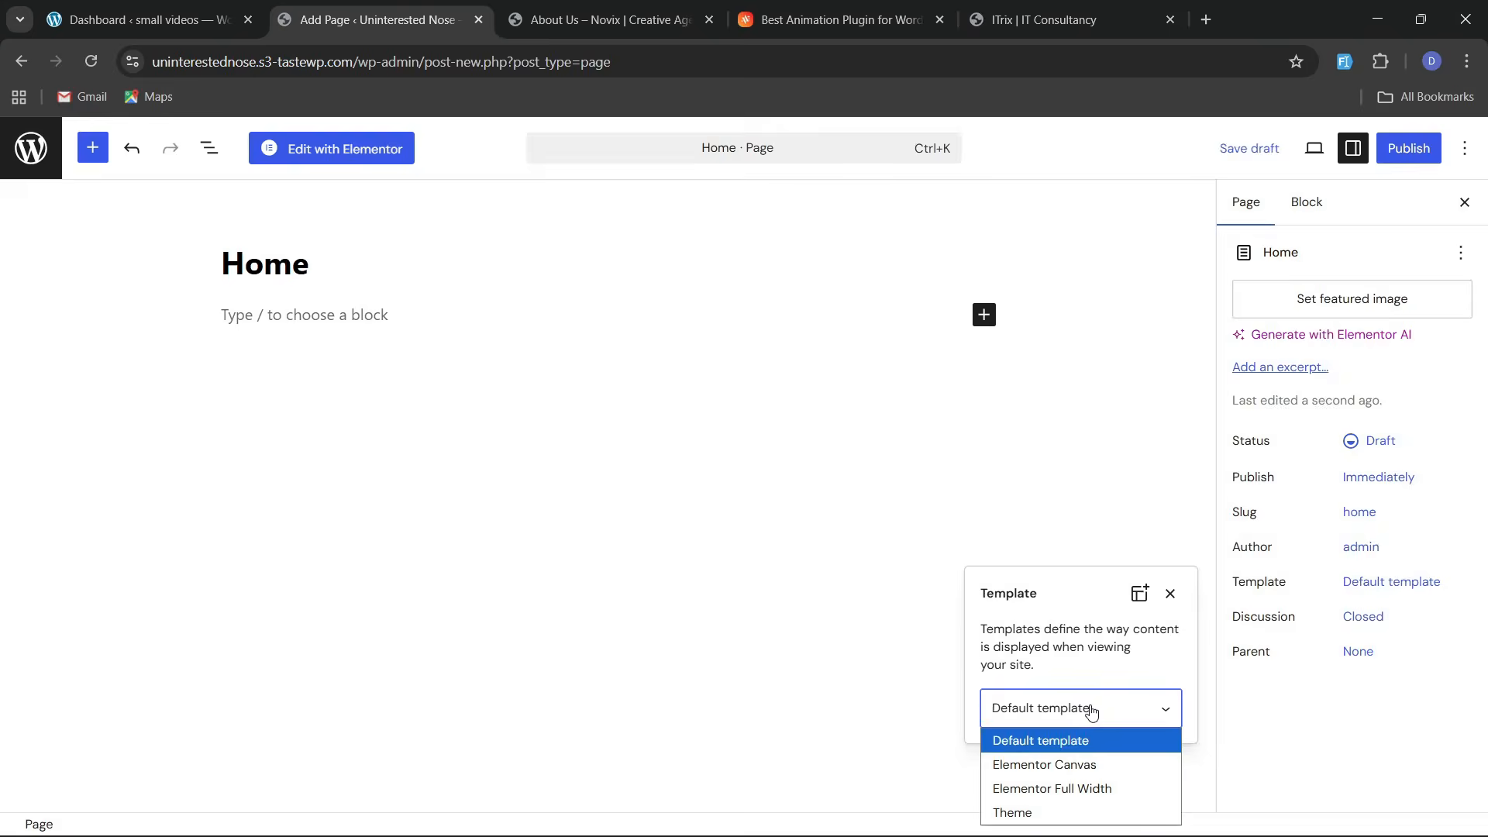
click(1055, 788)
click(907, 706)
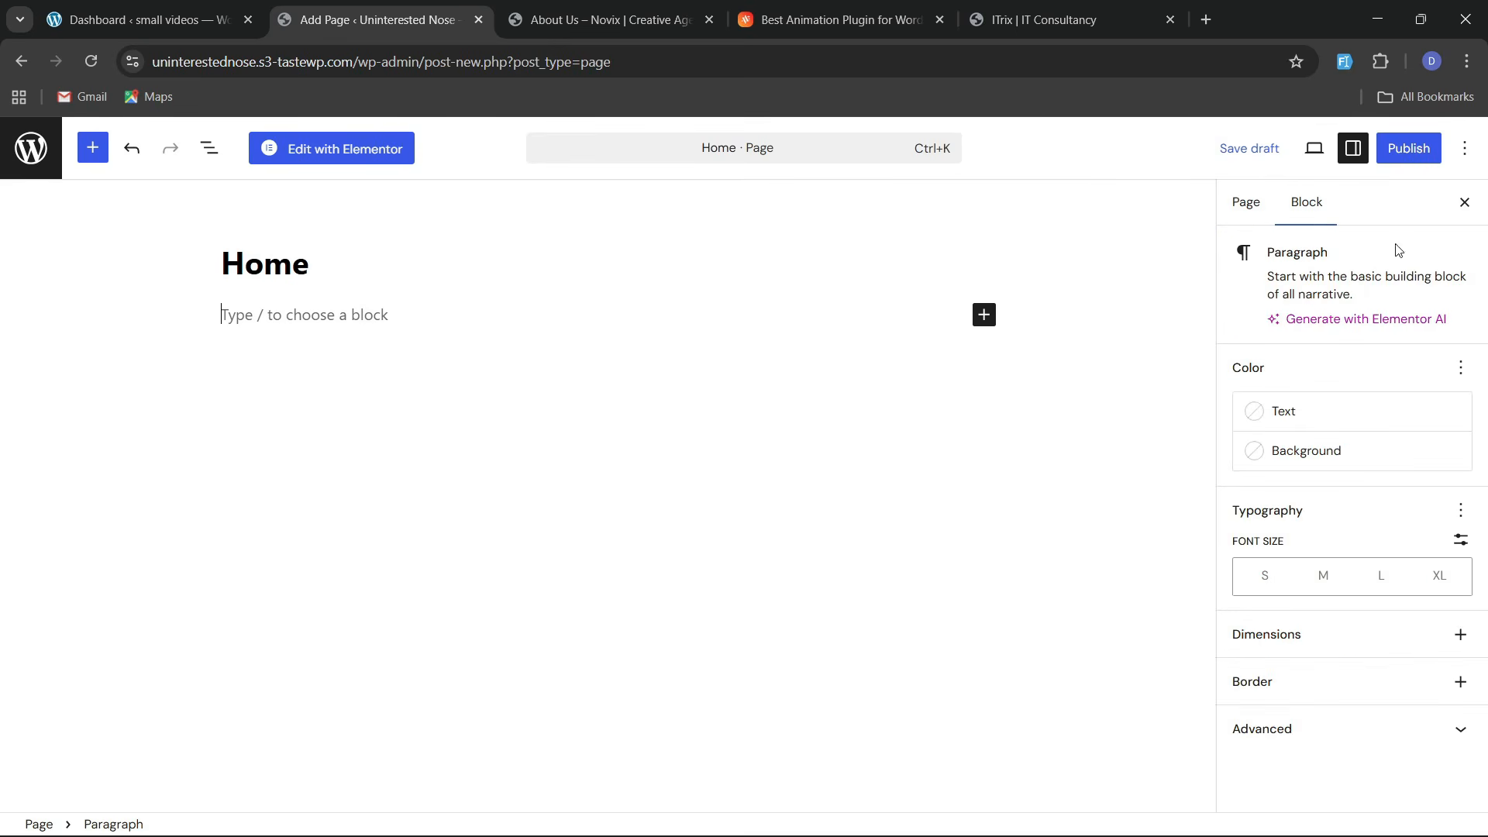
click(1407, 149)
click(1403, 148)
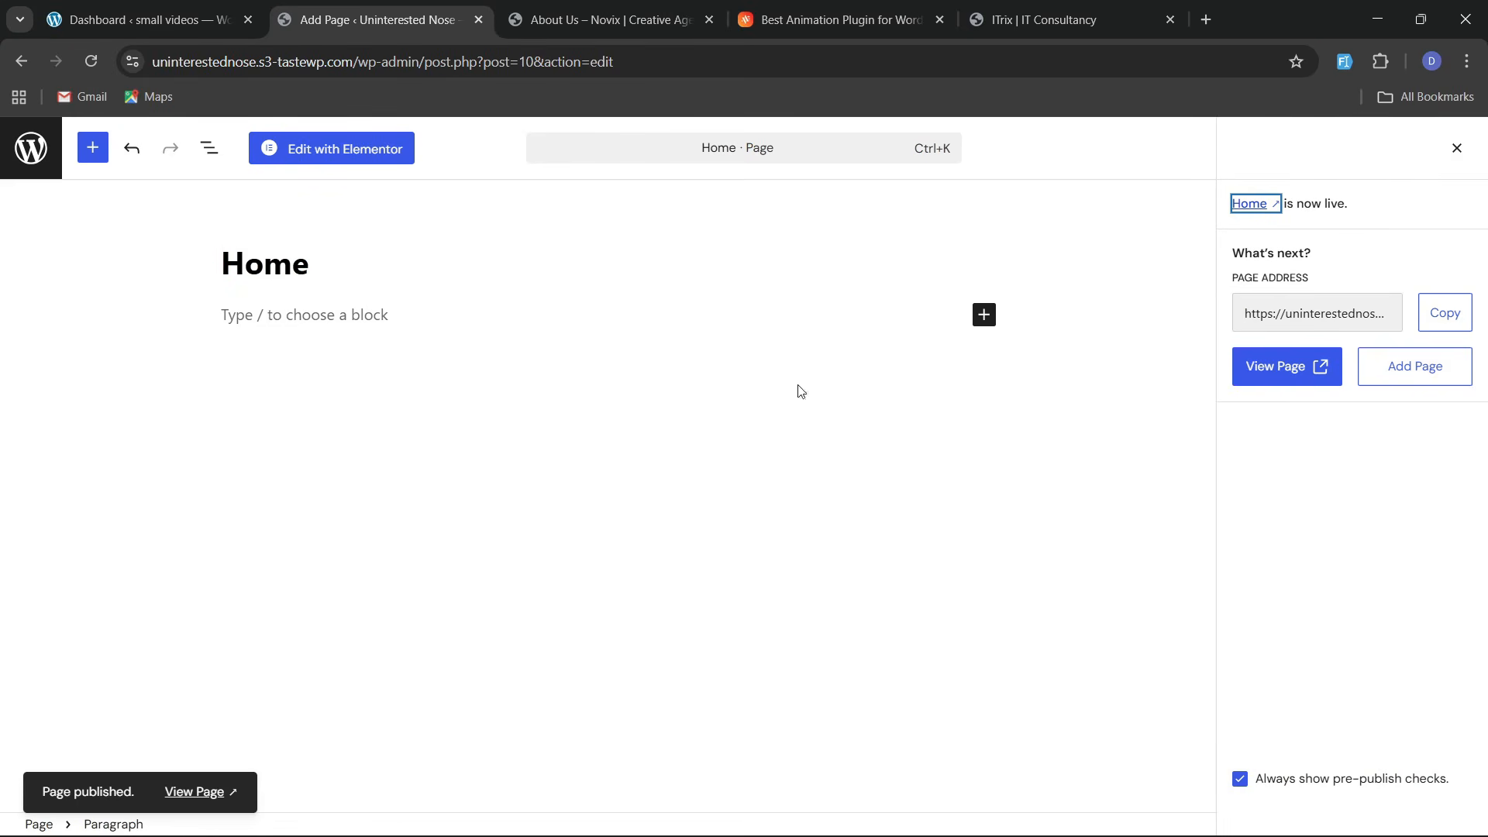
Return to the page list, open the Home page for editing in a new tab and close the Novix template preview
click(31, 148)
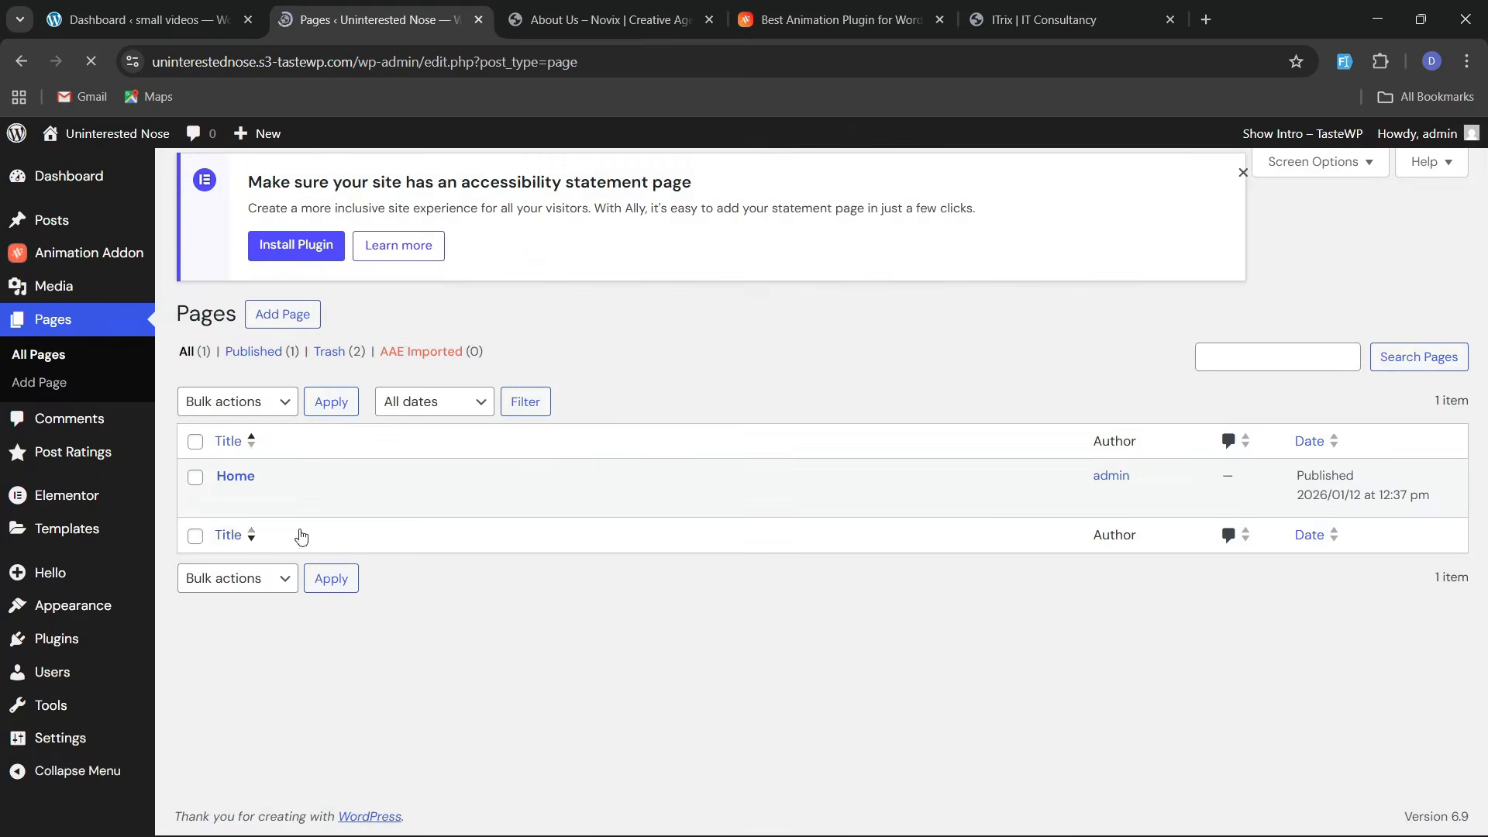
click(227, 515)
click(267, 536)
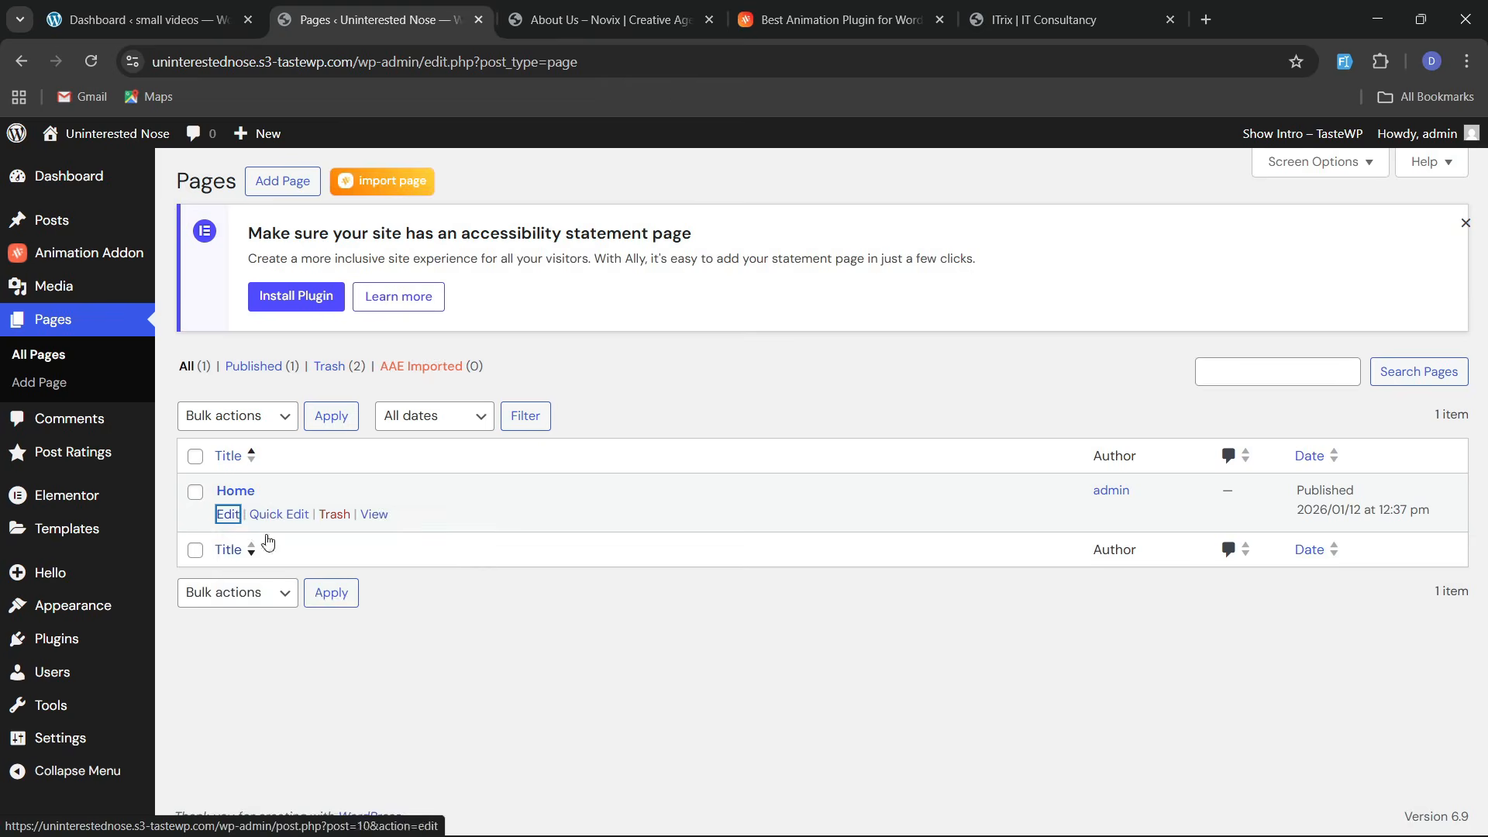
click(569, 7)
click(747, 7)
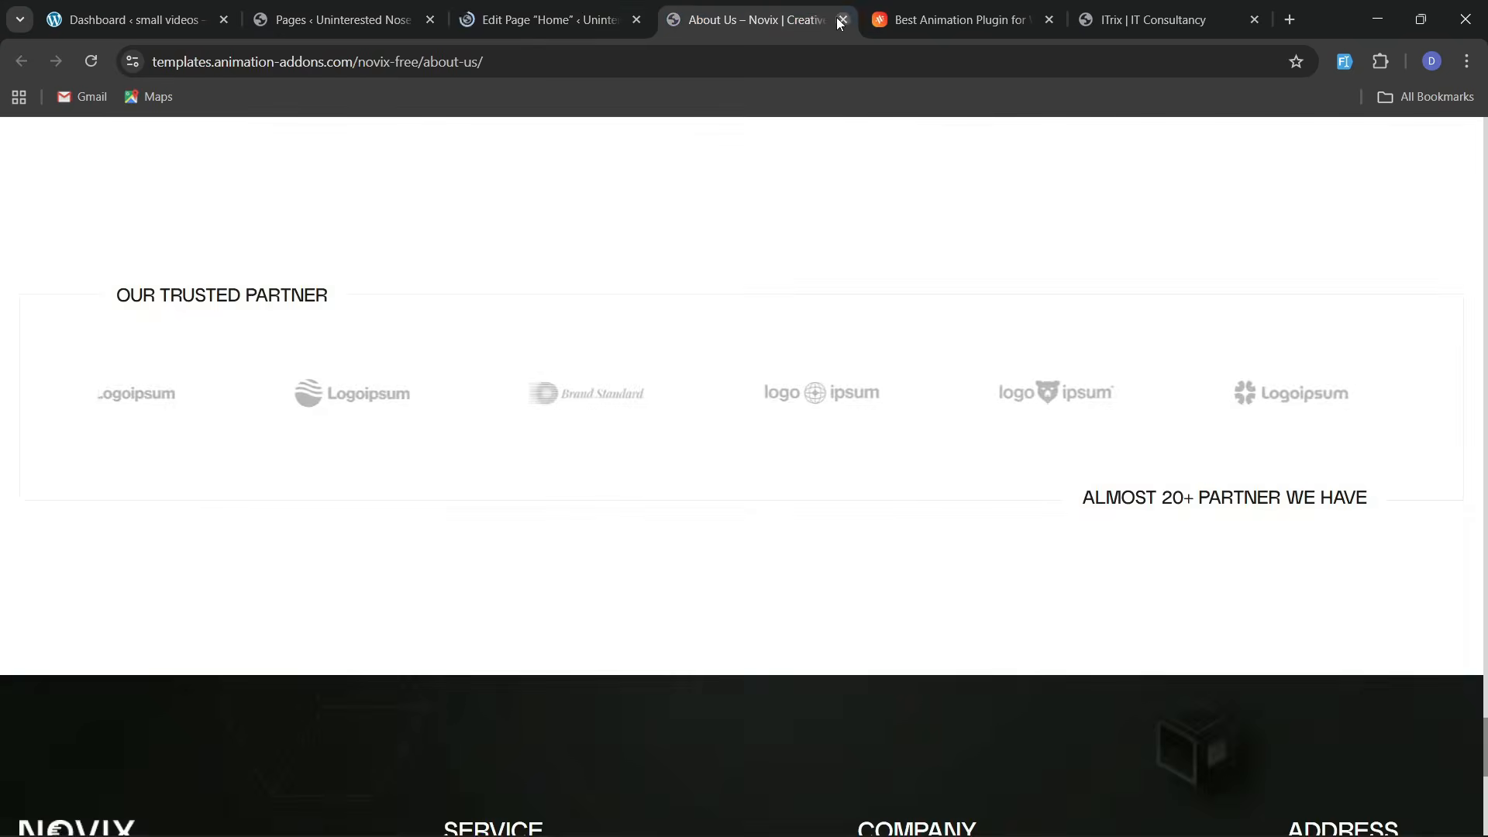
click(842, 20)
click(582, 7)
Open the Sticky / Pin Elements feature on the Animation Addons website and examine its key features and pinned-section examples
click(774, 8)
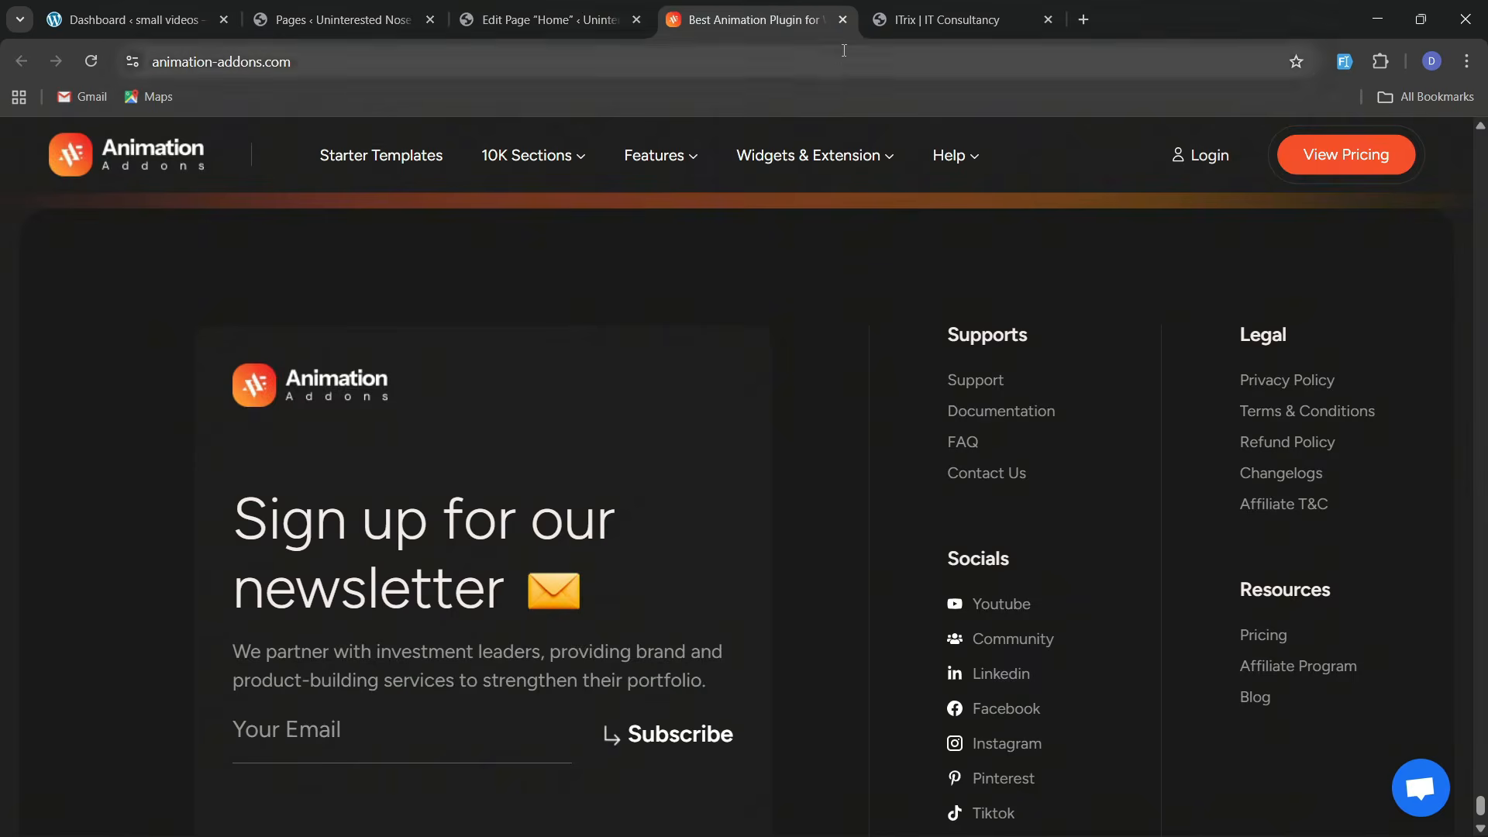
mouse_move(673, 157)
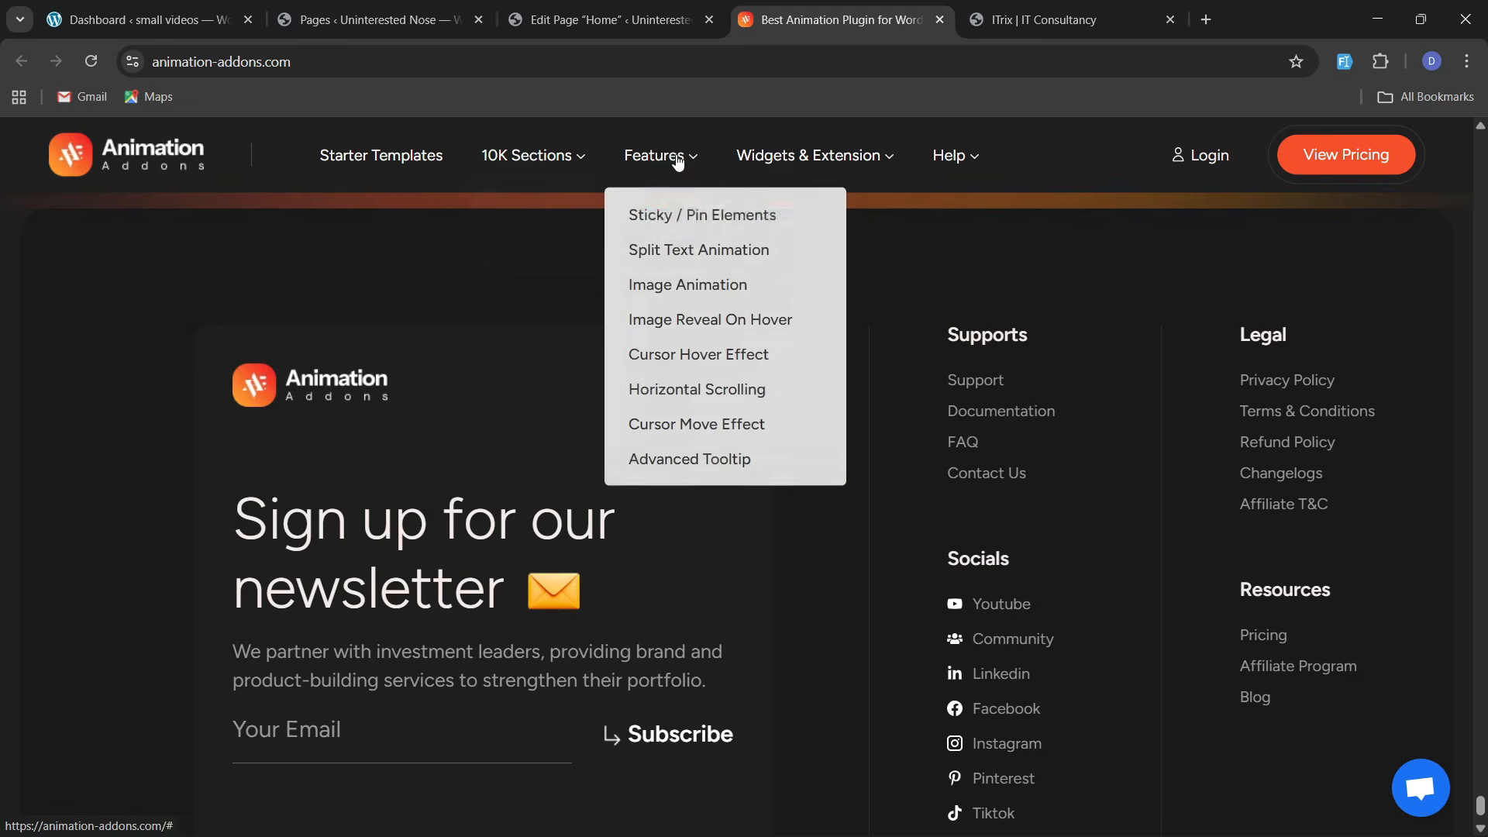
click(682, 221)
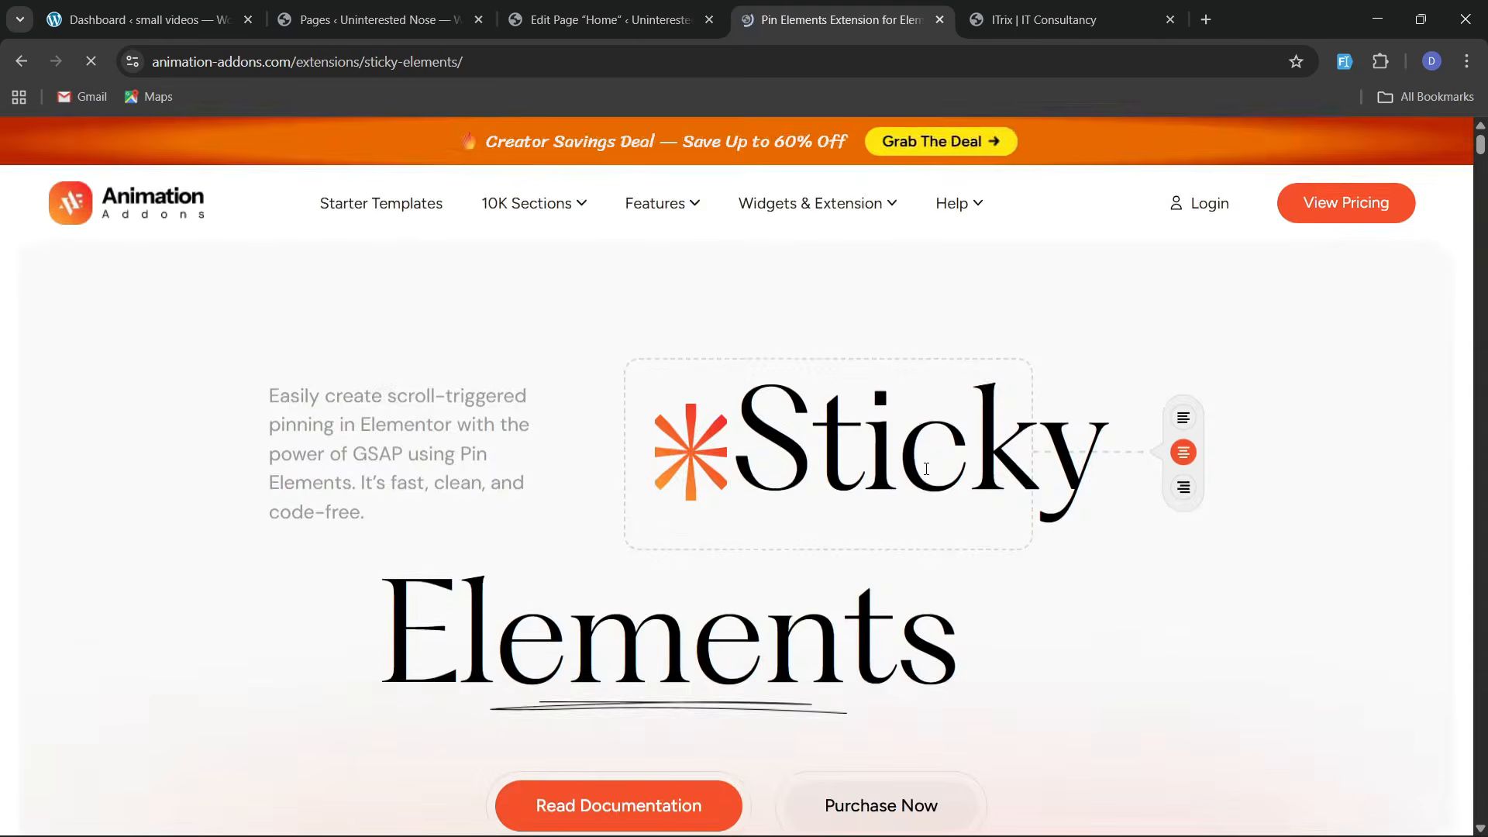
scroll(927, 486, down, 6)
scroll(927, 486, down, 15)
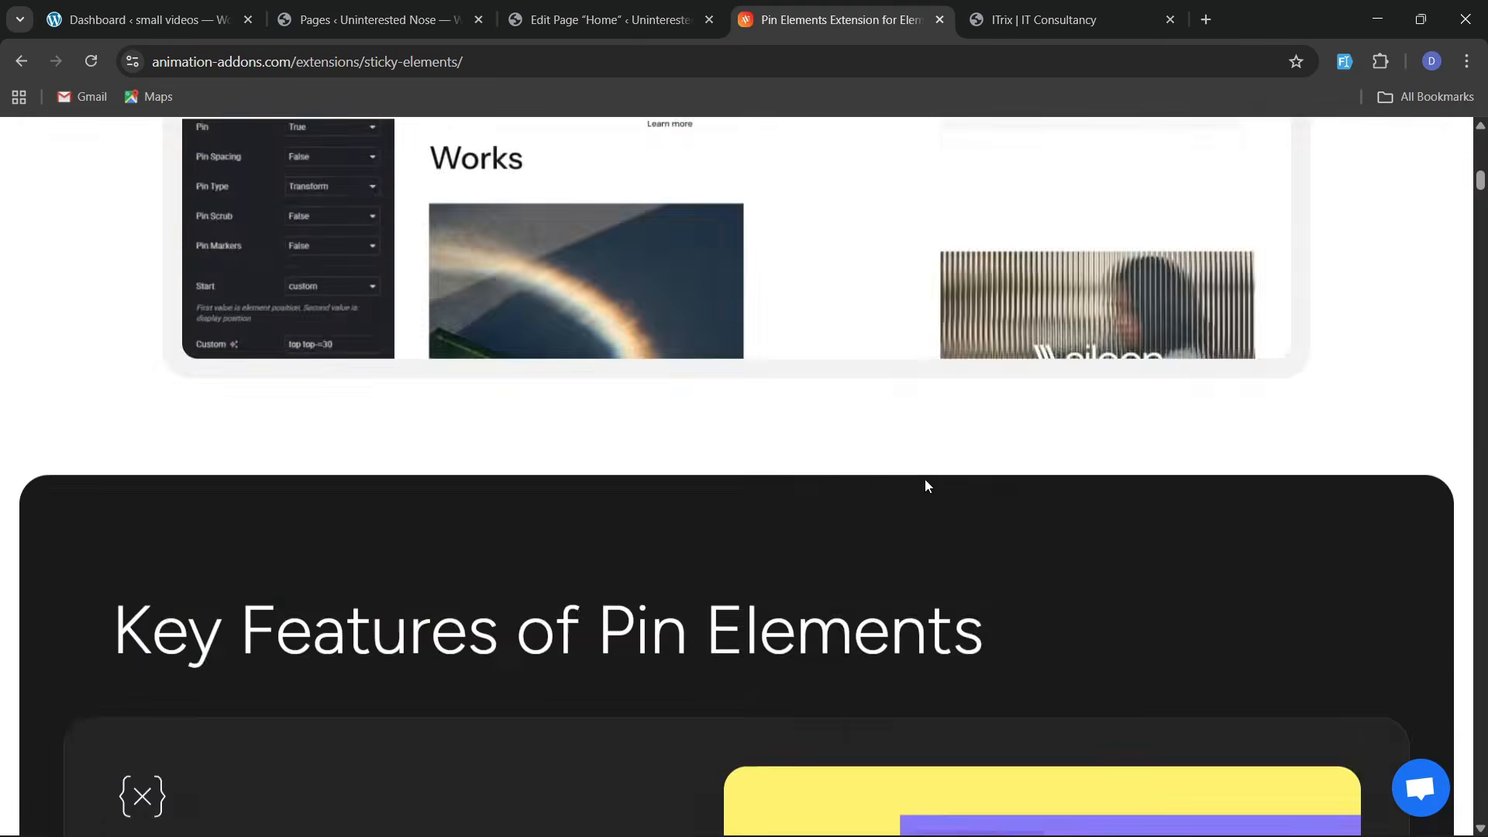
scroll(926, 480, down, 8)
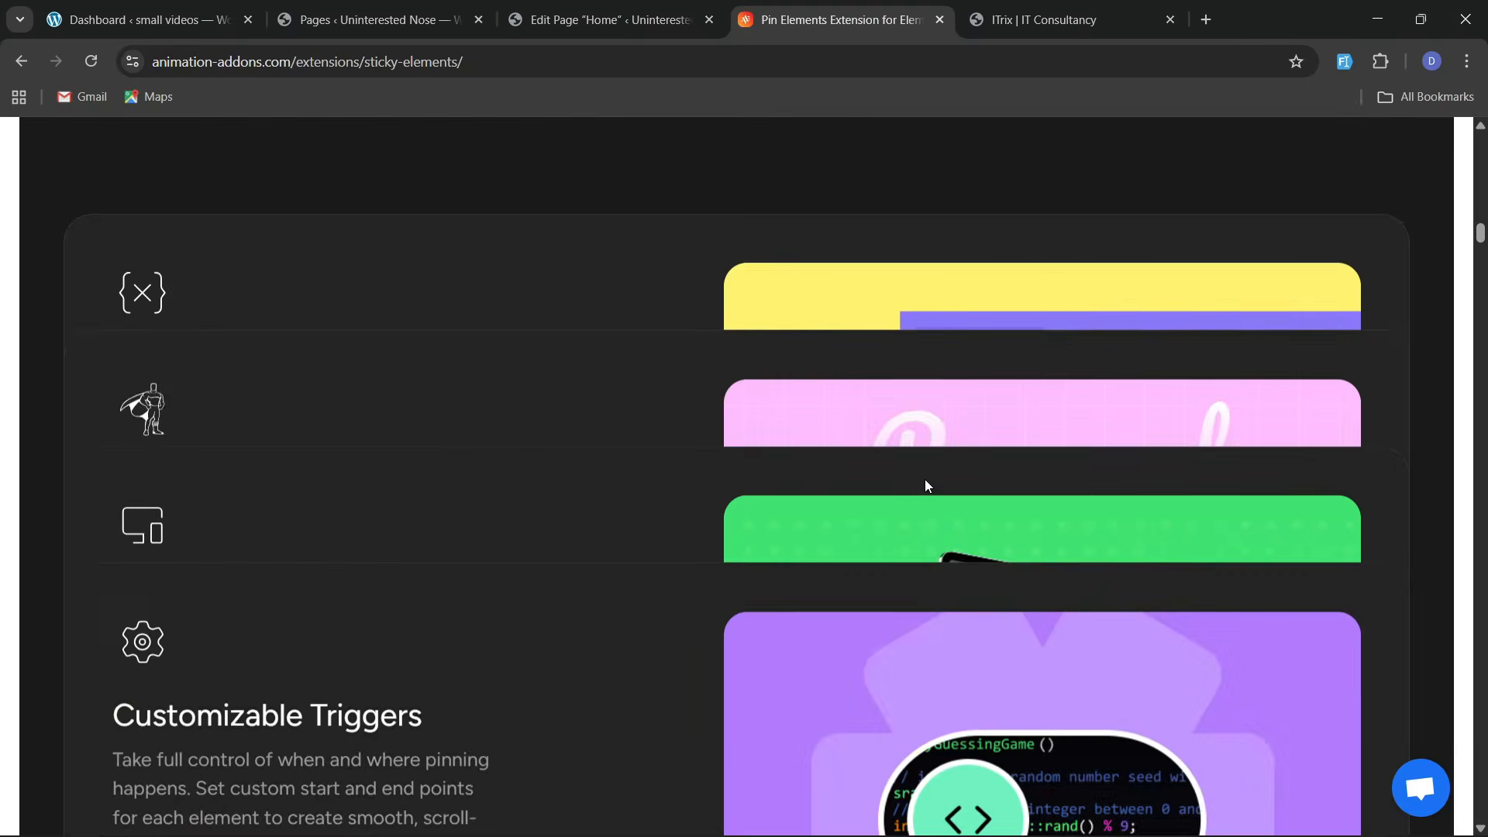
scroll(928, 498, down, 15)
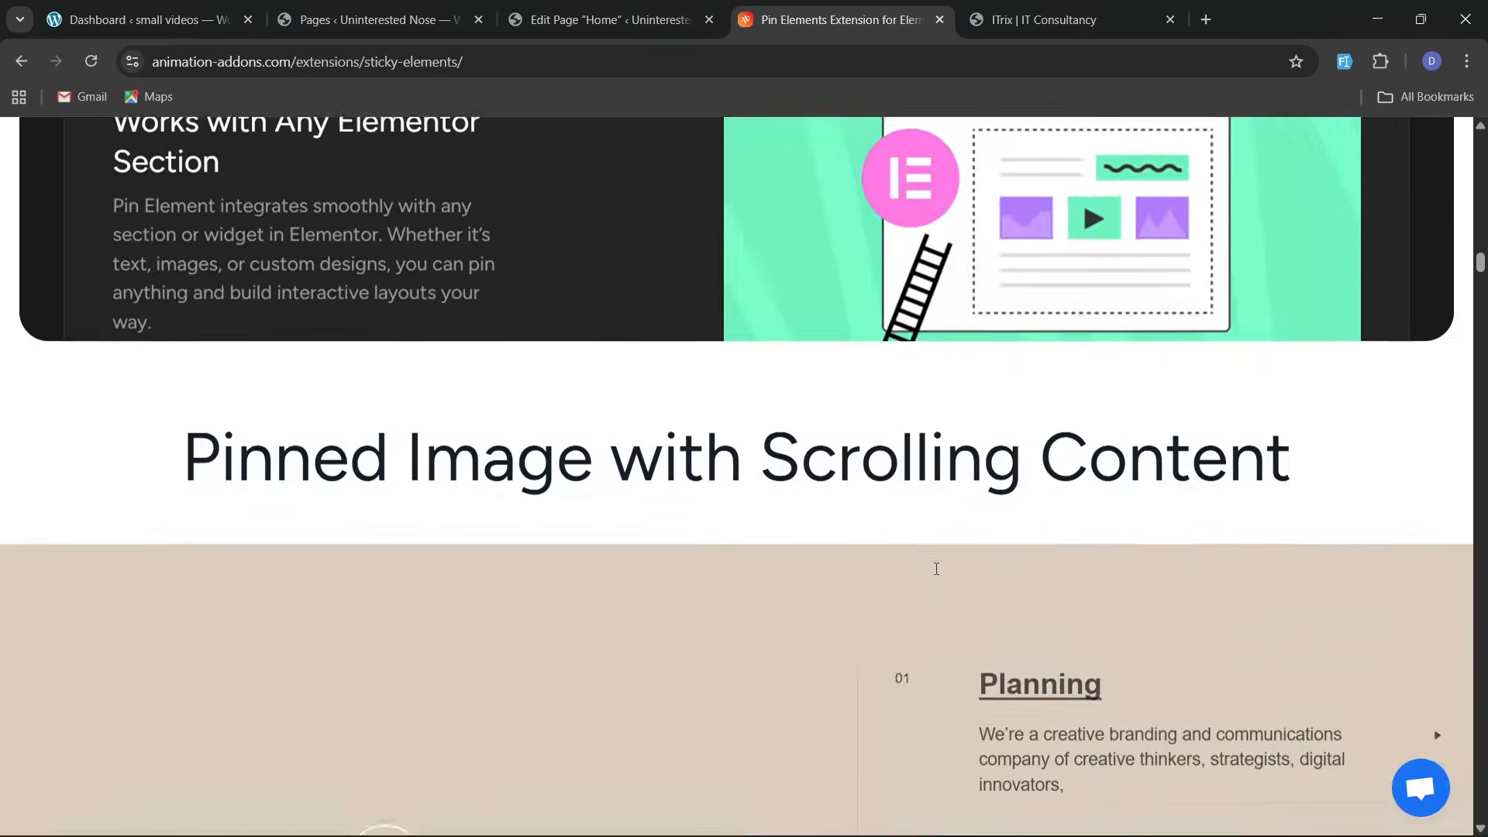
scroll(936, 577, down, 10)
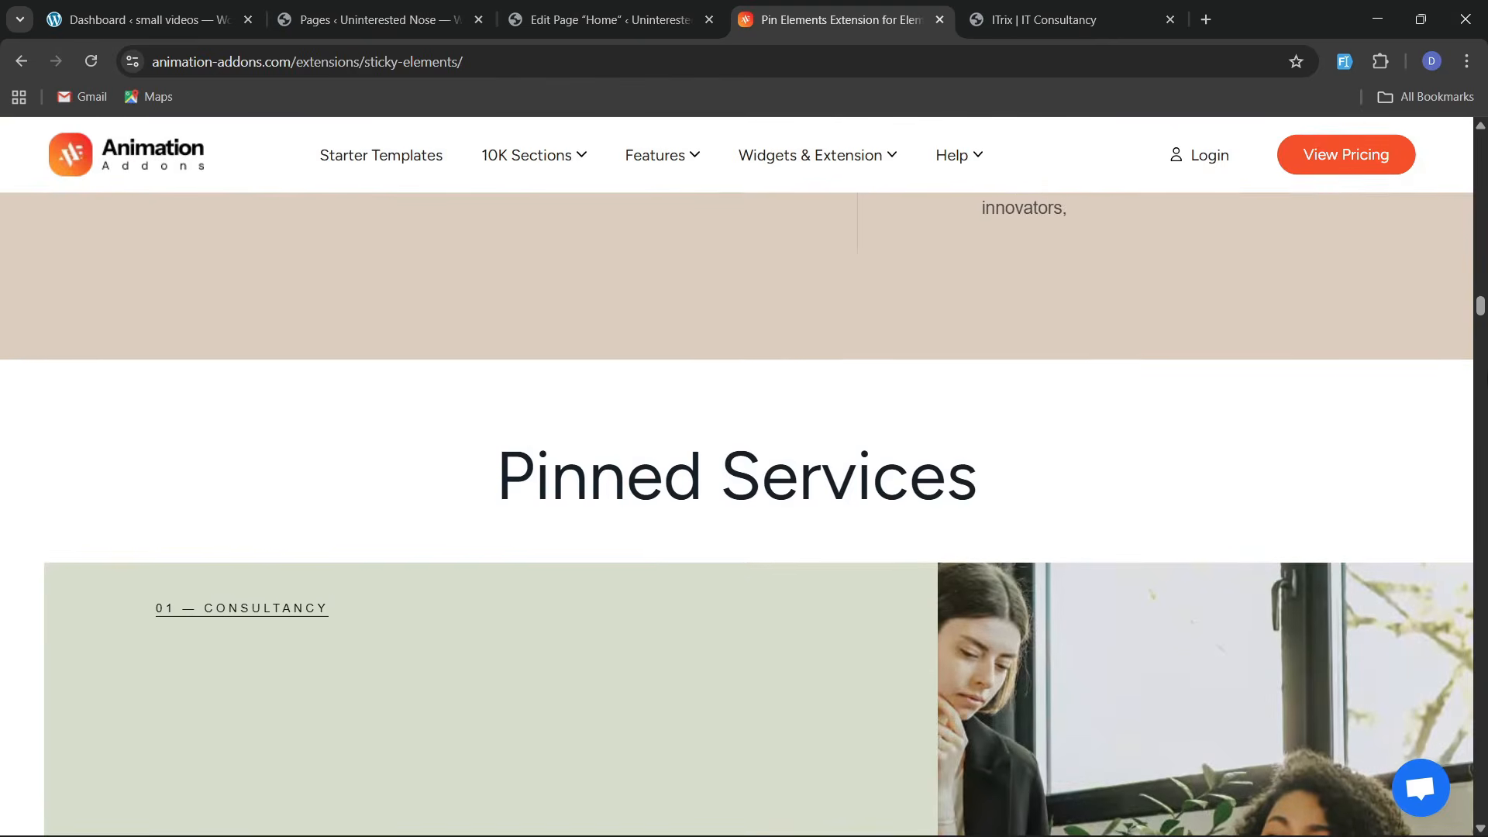
Open the Split Text Animation feature on the Animation Addons website and examine its animation modes and the Demo 1 character text examples
mouse_move(663, 155)
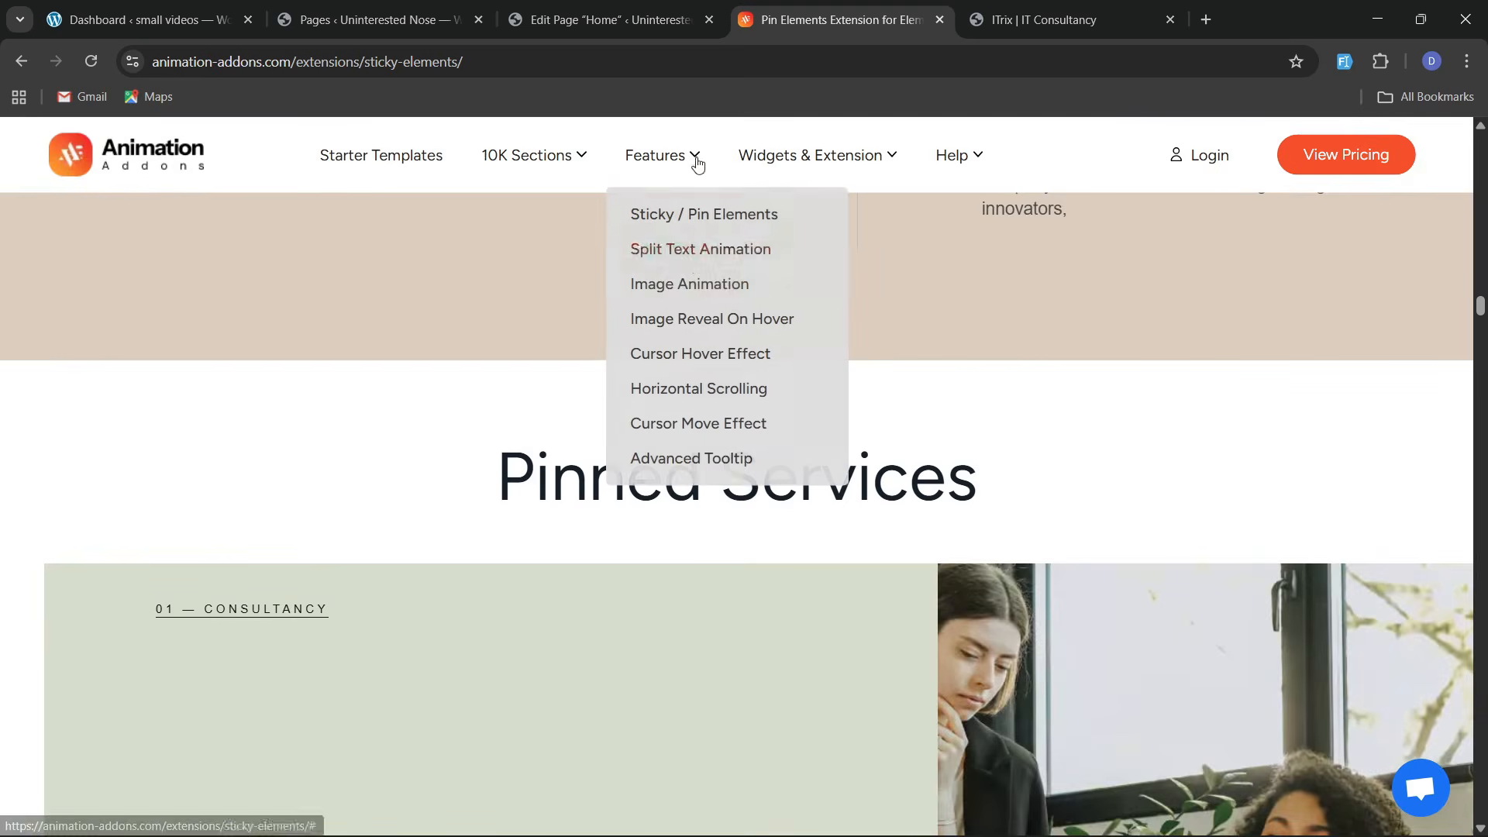
click(738, 462)
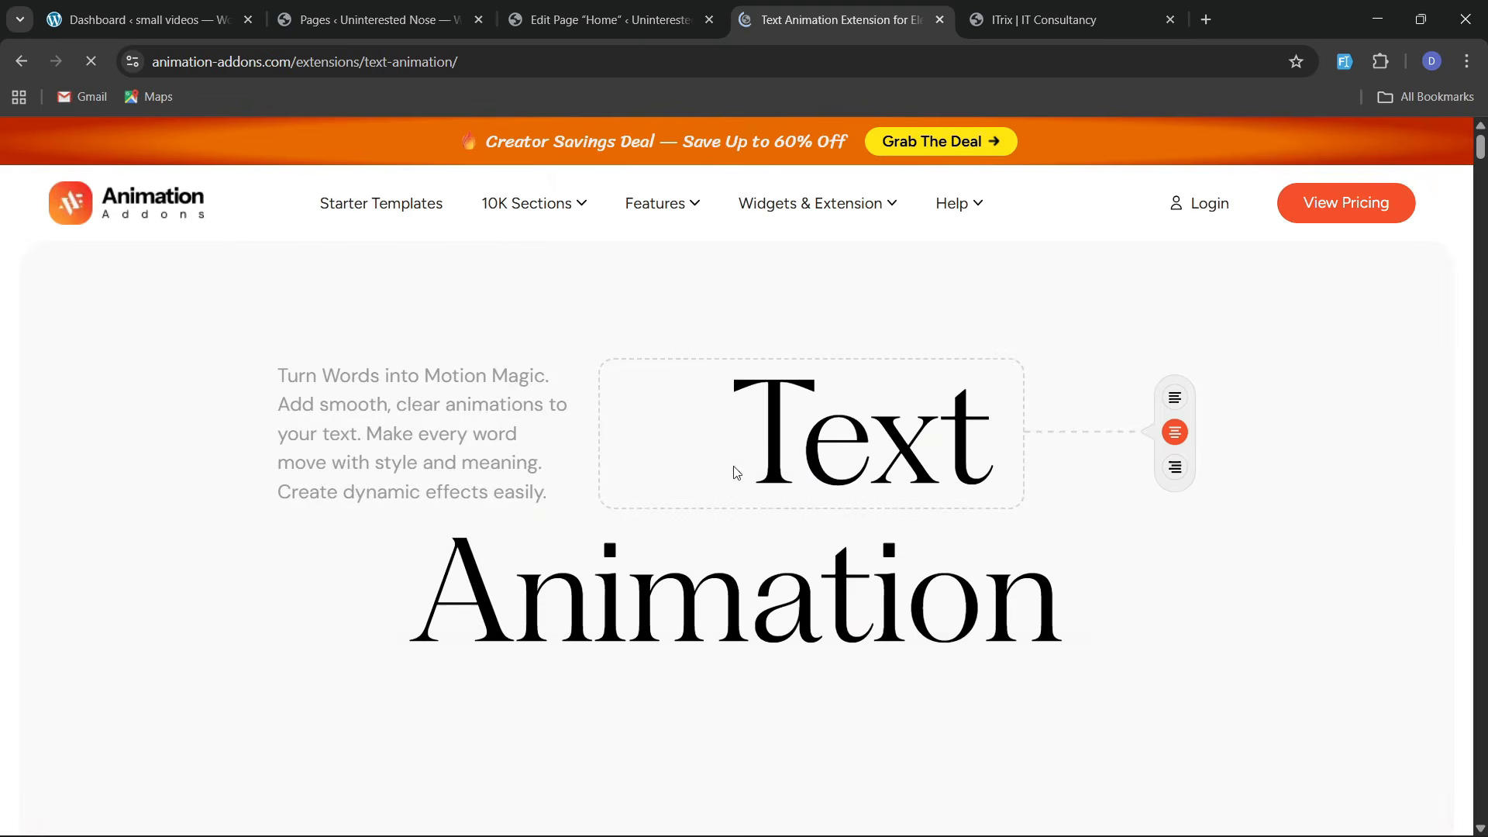
scroll(725, 432, down, 5)
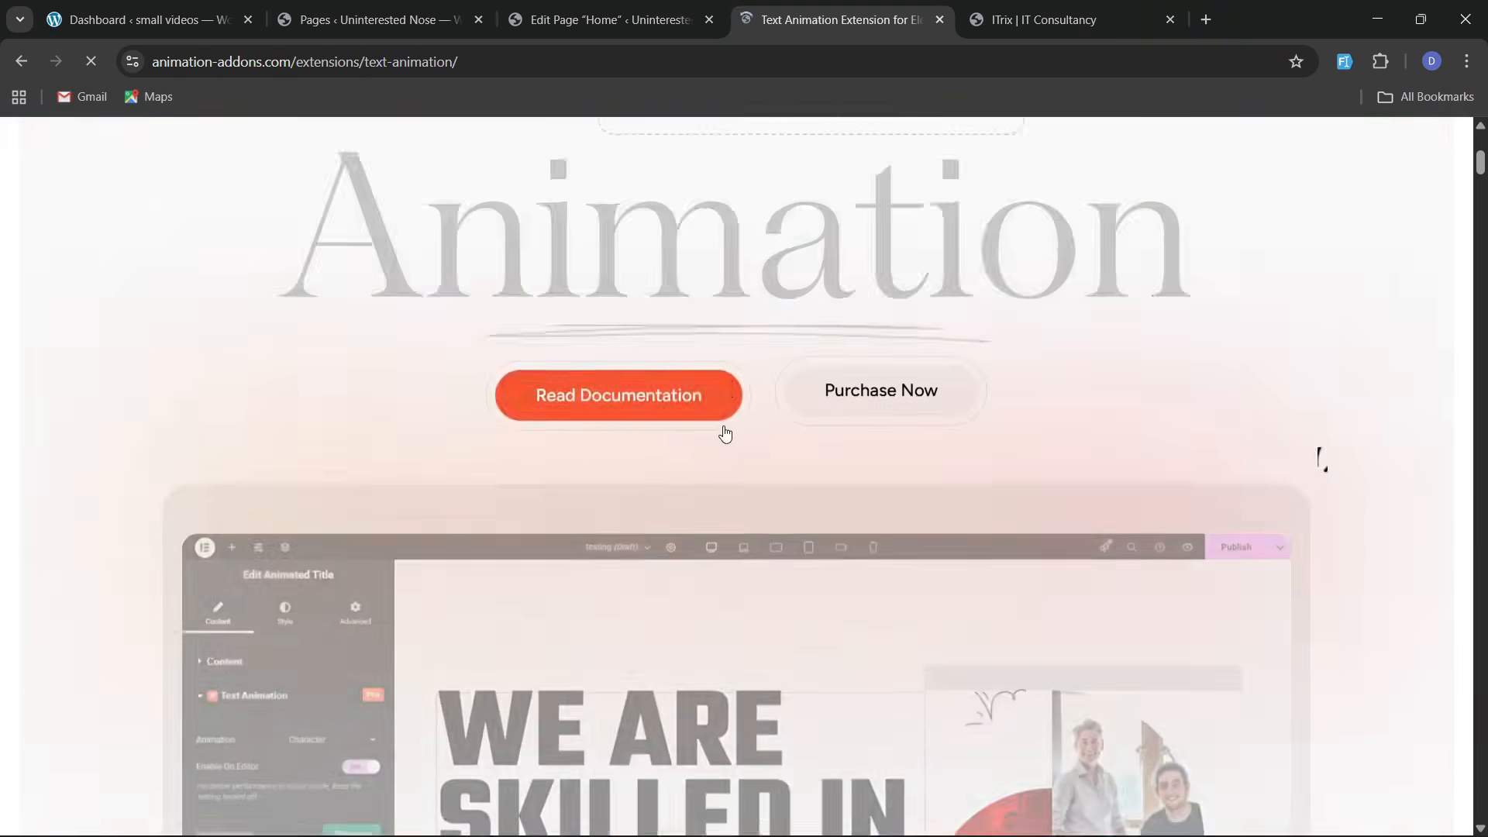
scroll(724, 426, down, 15)
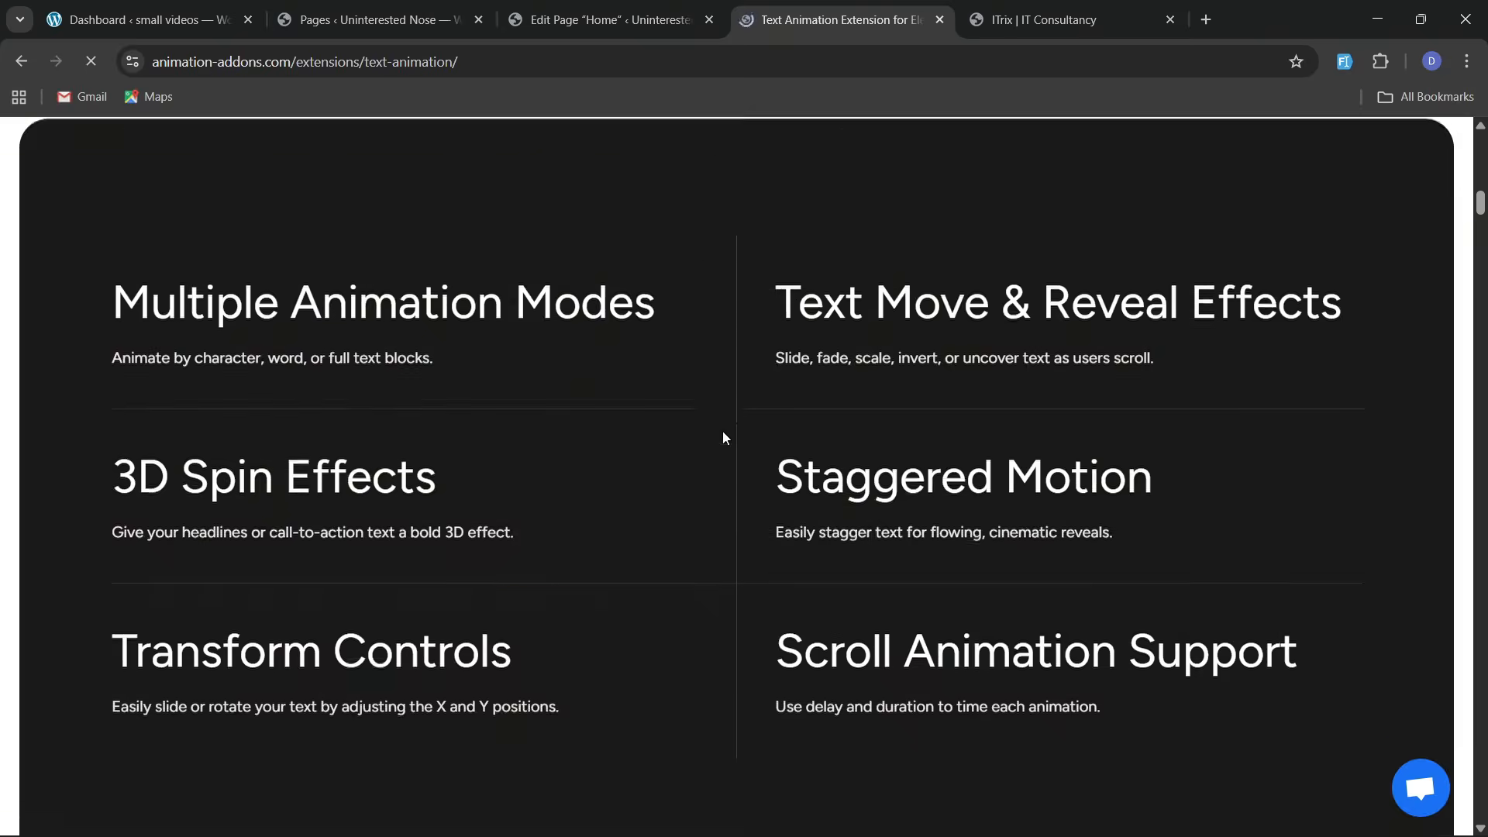
scroll(724, 440, down, 12)
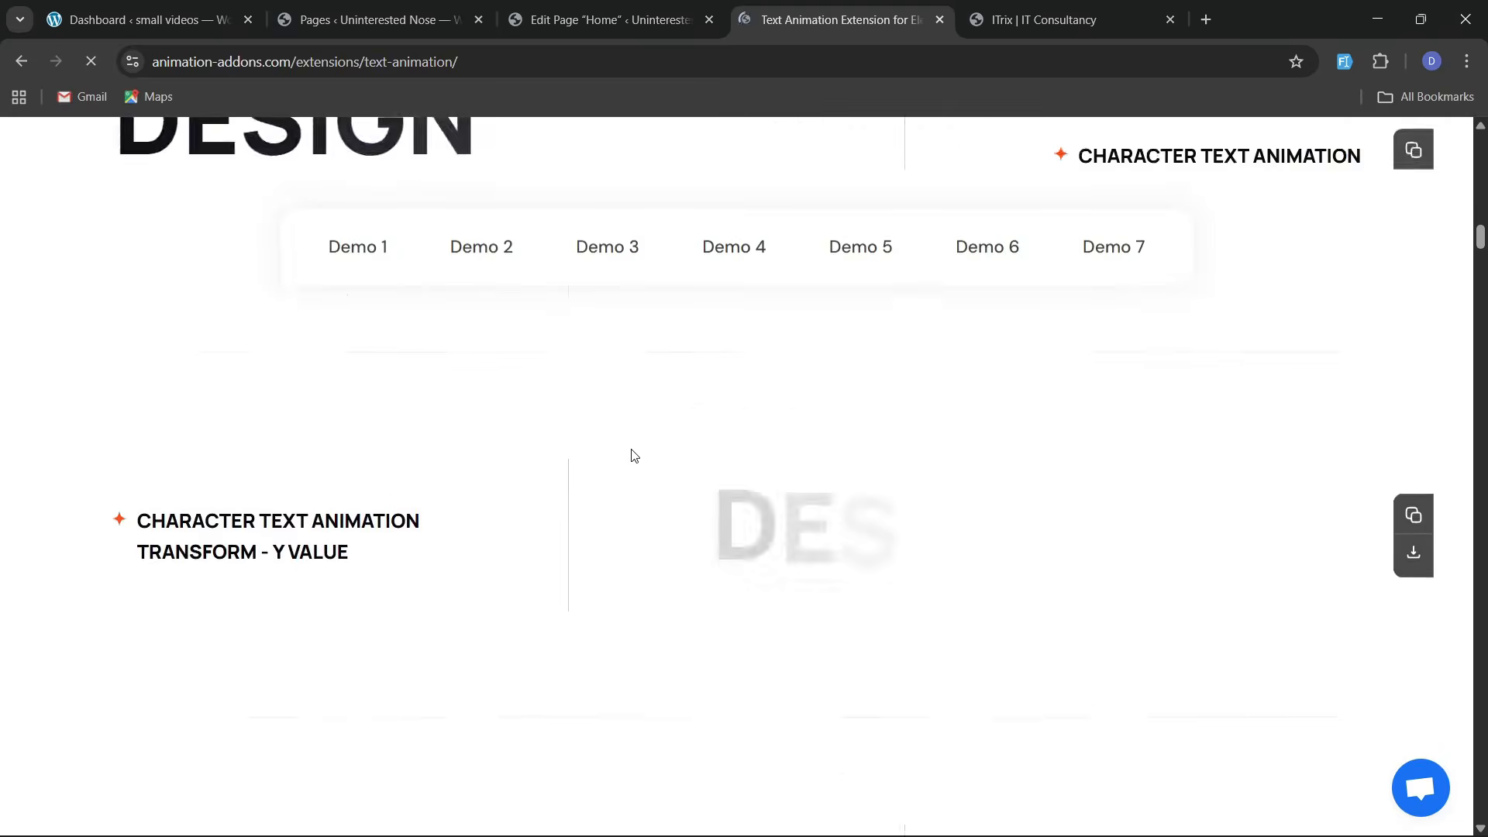
scroll(642, 524, down, 10)
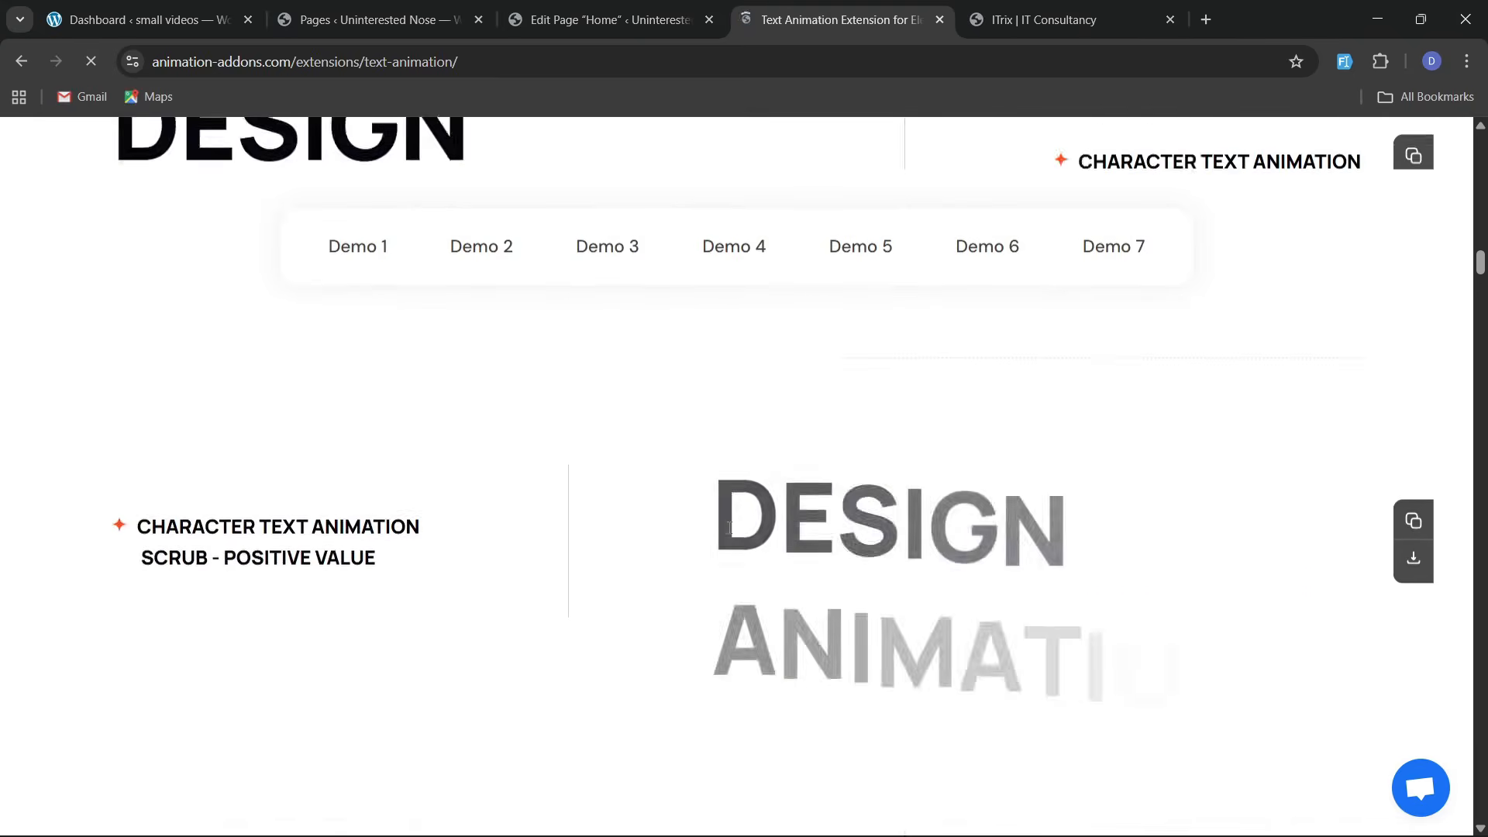
scroll(728, 533, down, 2)
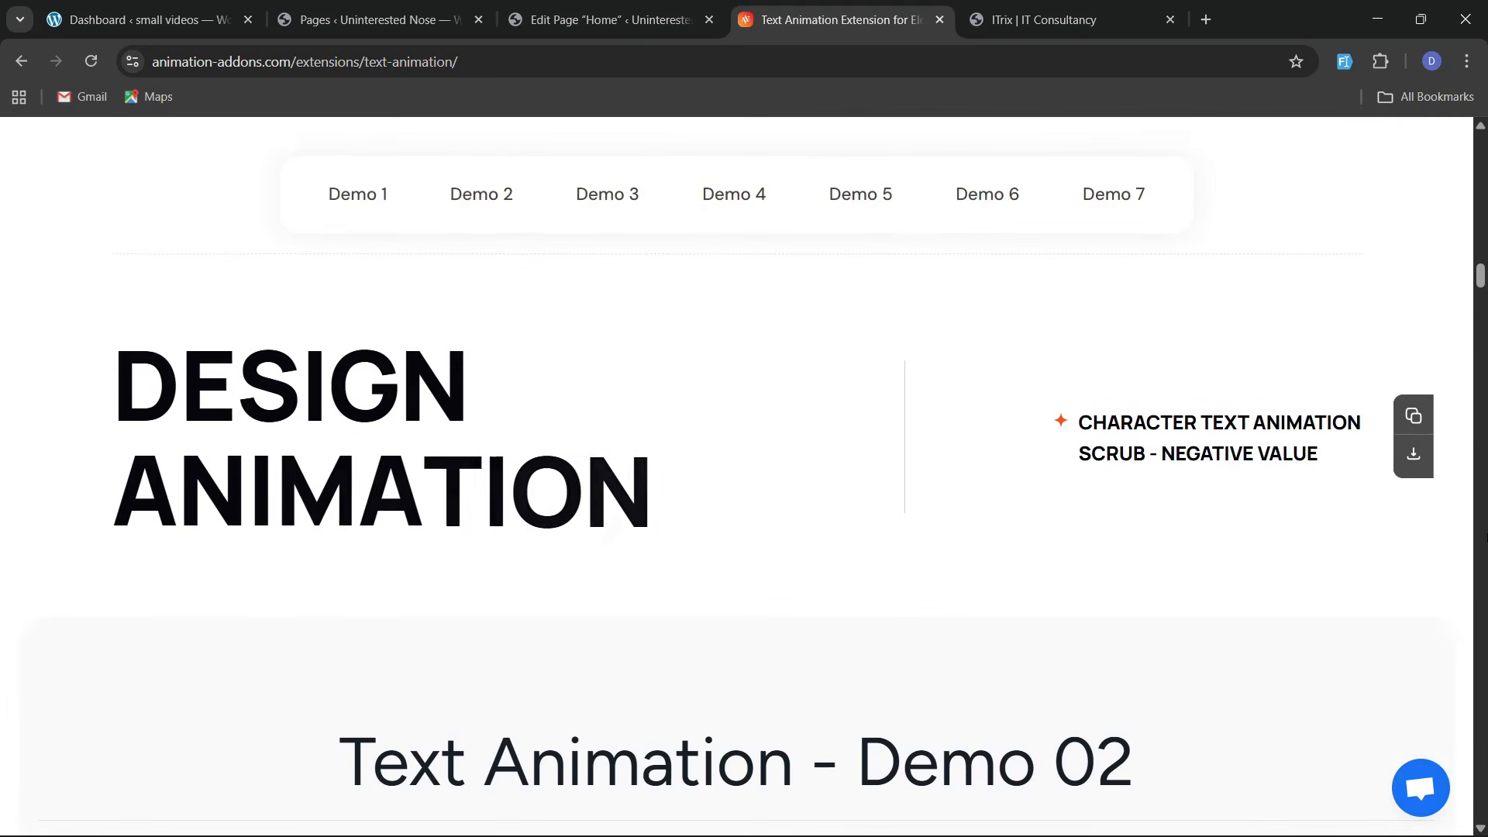
Return to the Home page's WordPress editor and open the page for editing with Elementor
click(605, 19)
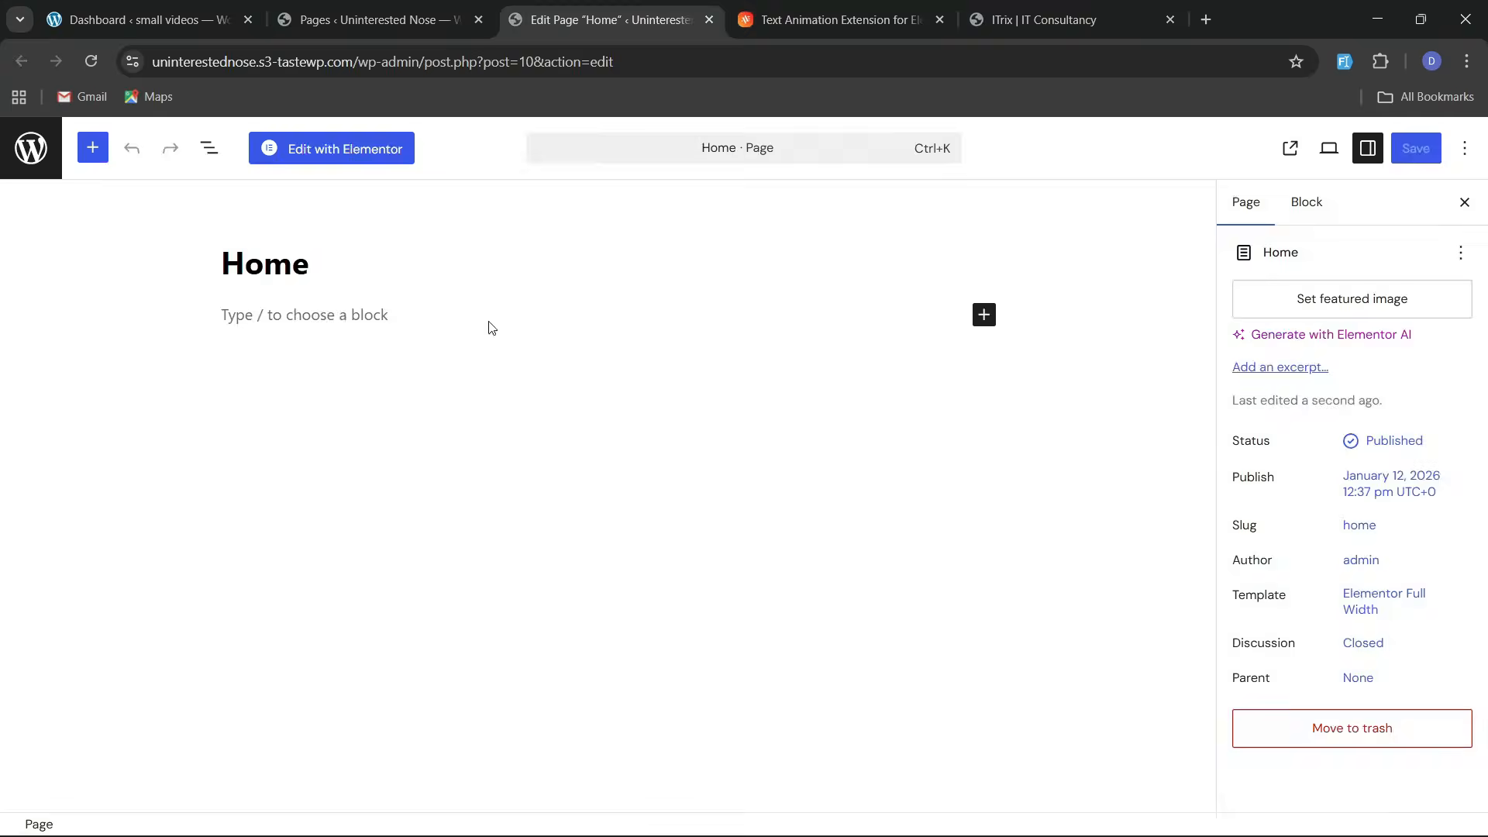
click(361, 8)
click(661, 7)
click(383, 148)
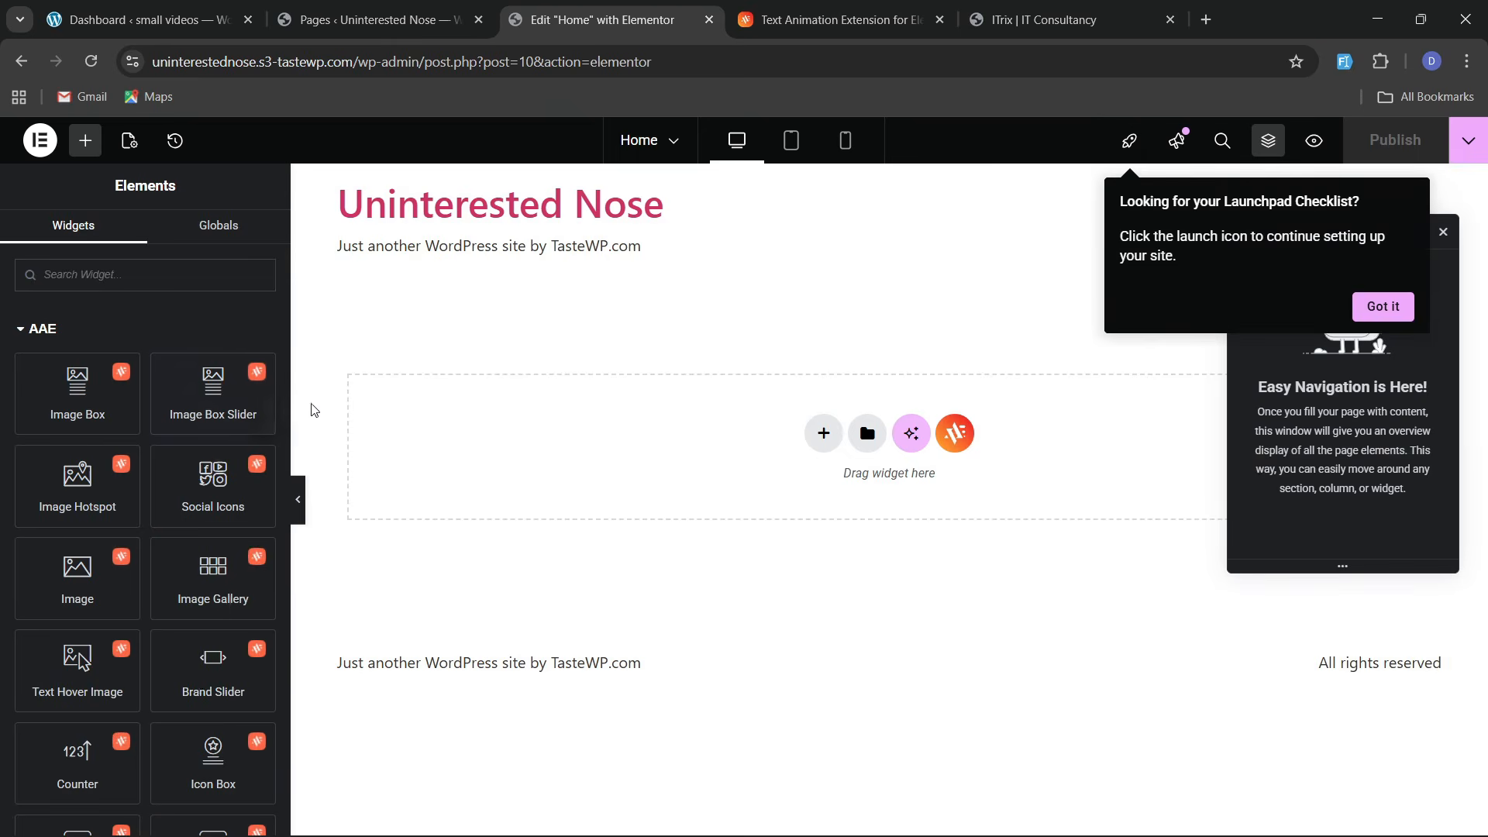
Narrow the Elements panel, dismiss the Launchpad Checklist hint and move the Structure window slightly lower
drag(295, 403, 207, 422)
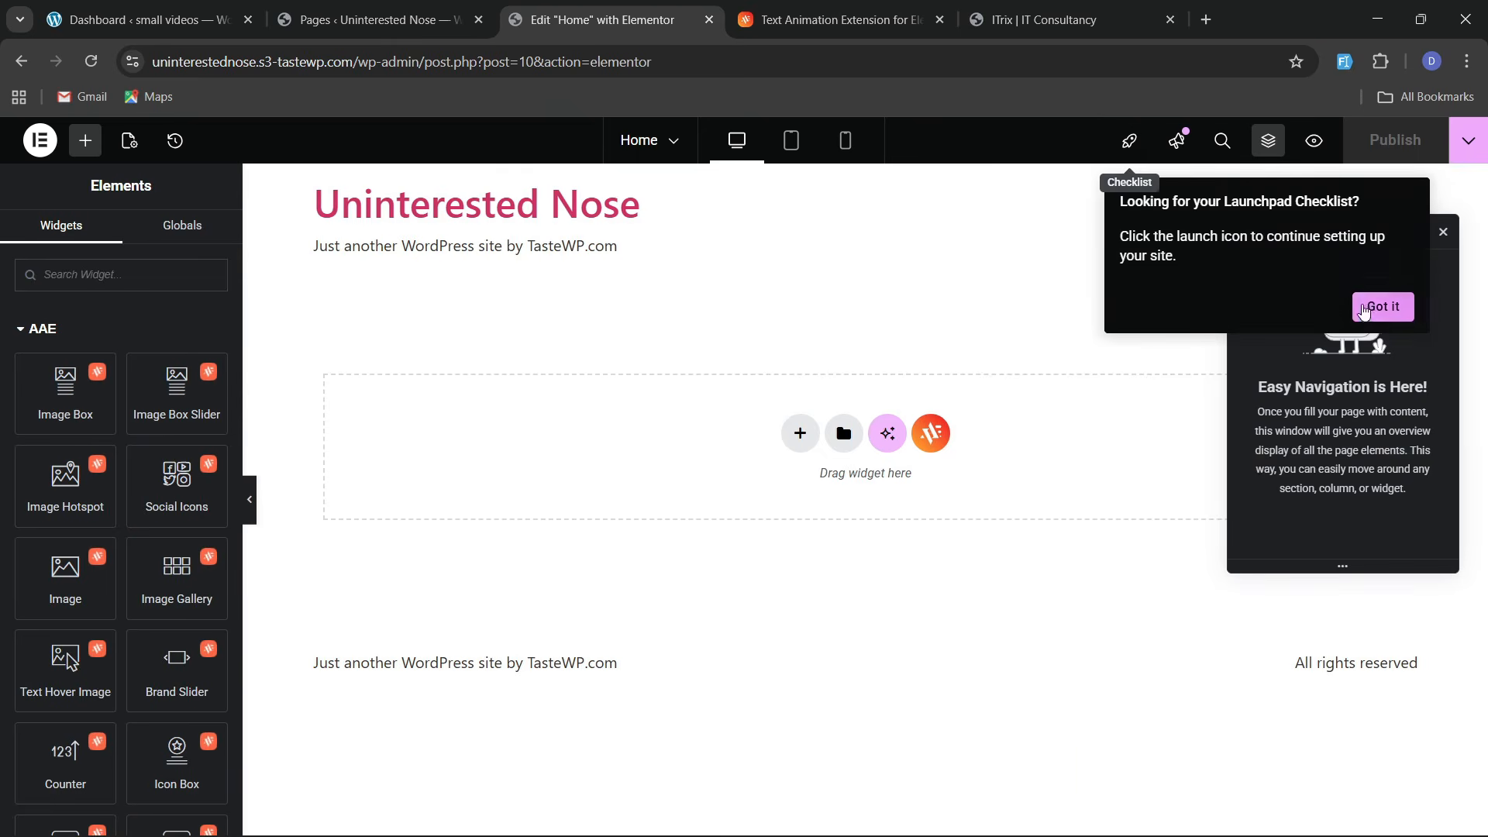
click(1384, 307)
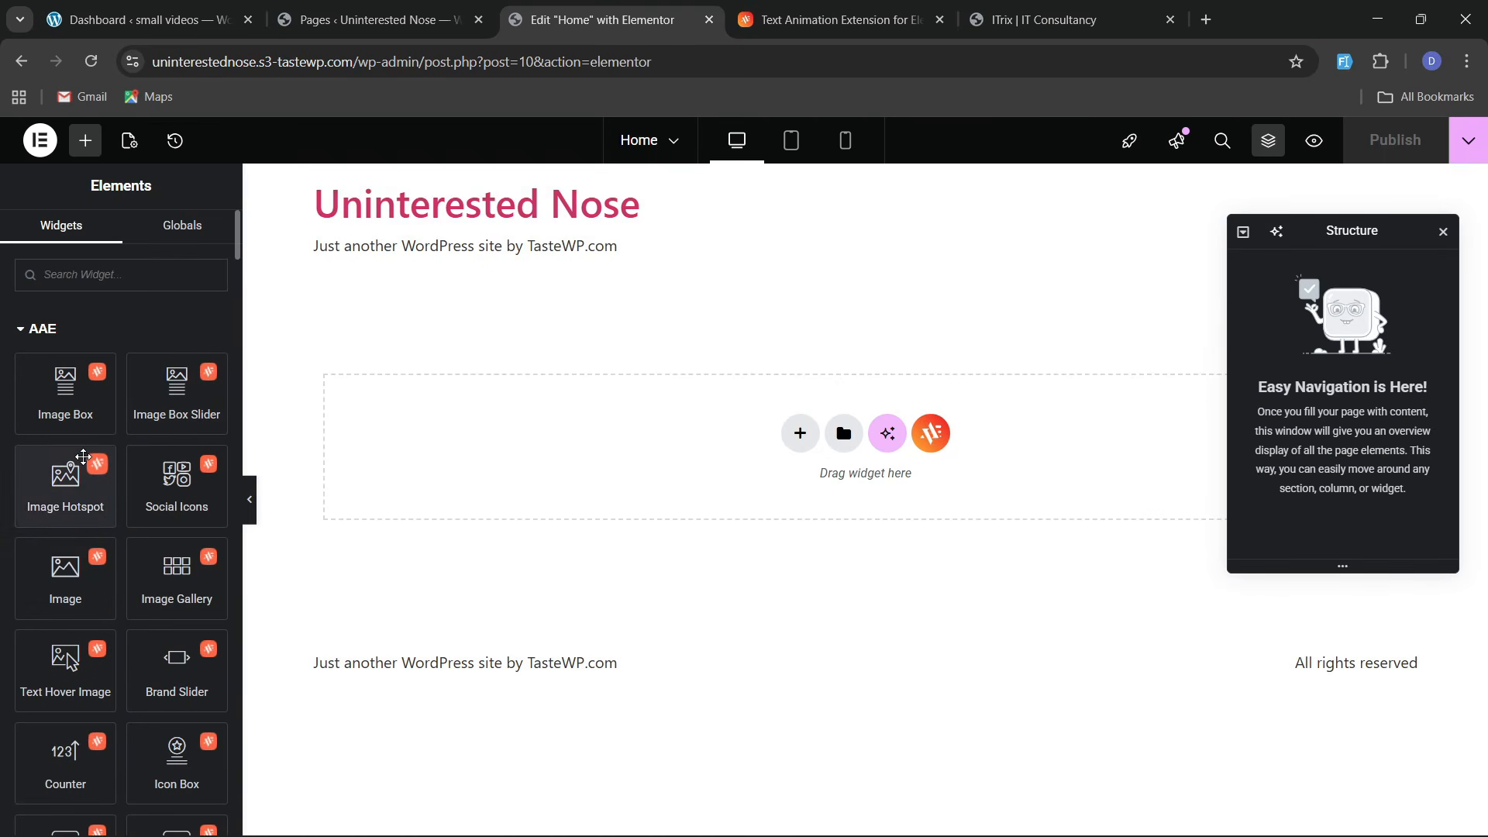
drag(1360, 226, 1373, 292)
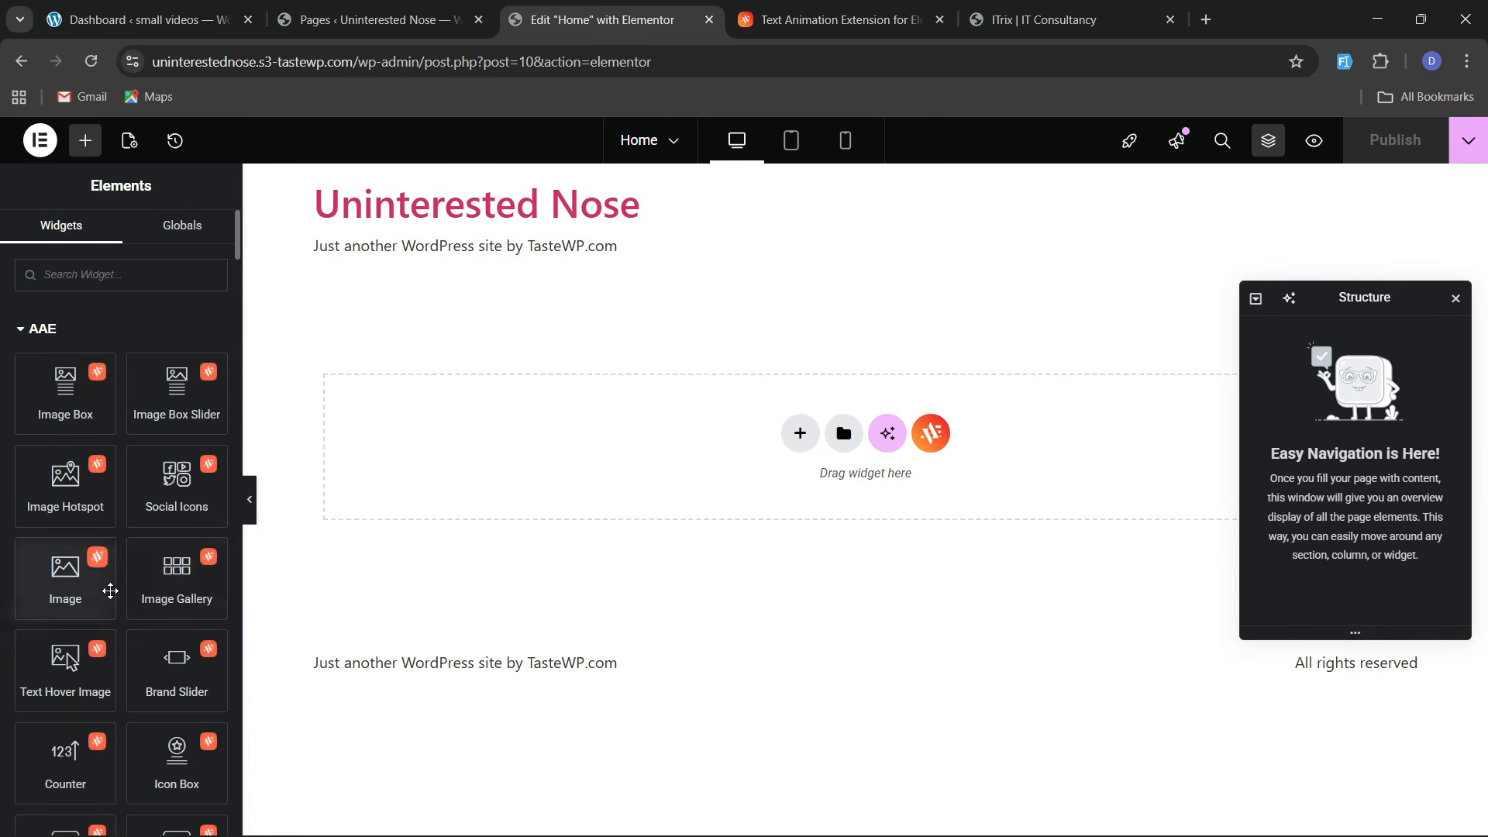
Examine the available AAE widget categories, including Header & Footer, Archive, Search and Single, and the animated text widgets
scroll(110, 597, down, 3)
scroll(93, 361, up, 3)
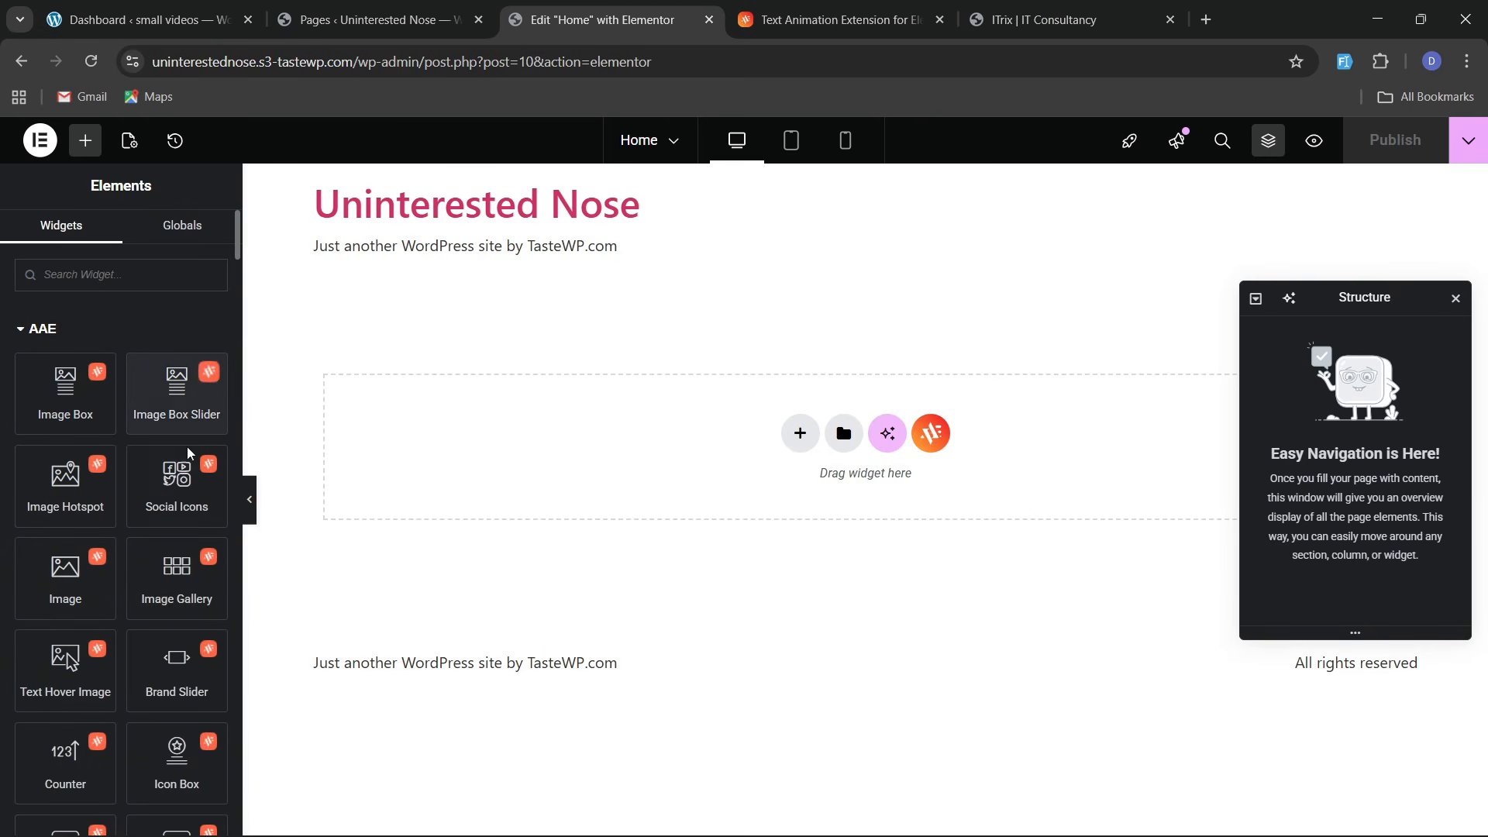
scroll(138, 636, down, 9)
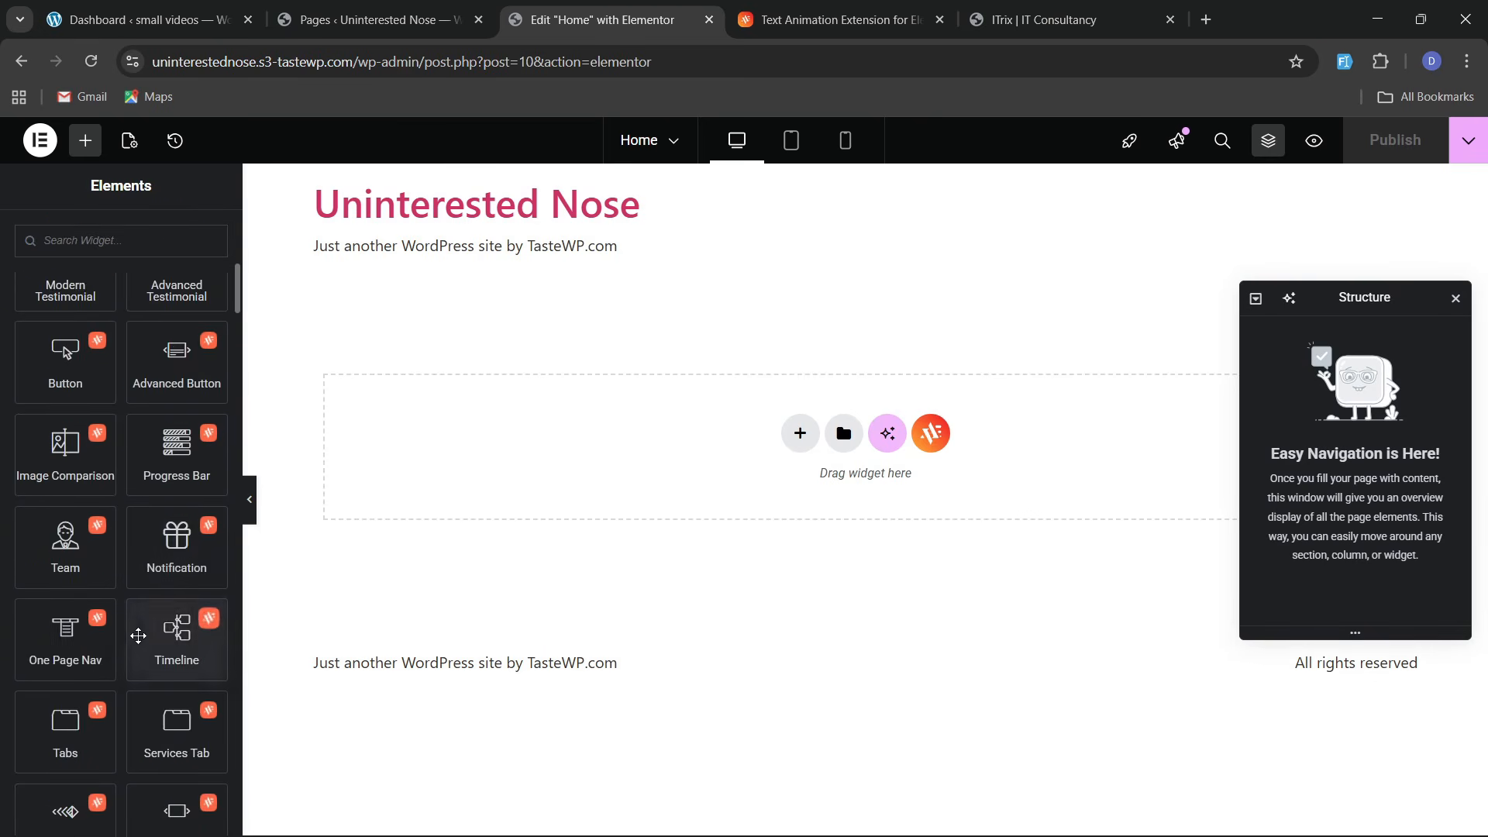
scroll(138, 636, down, 15)
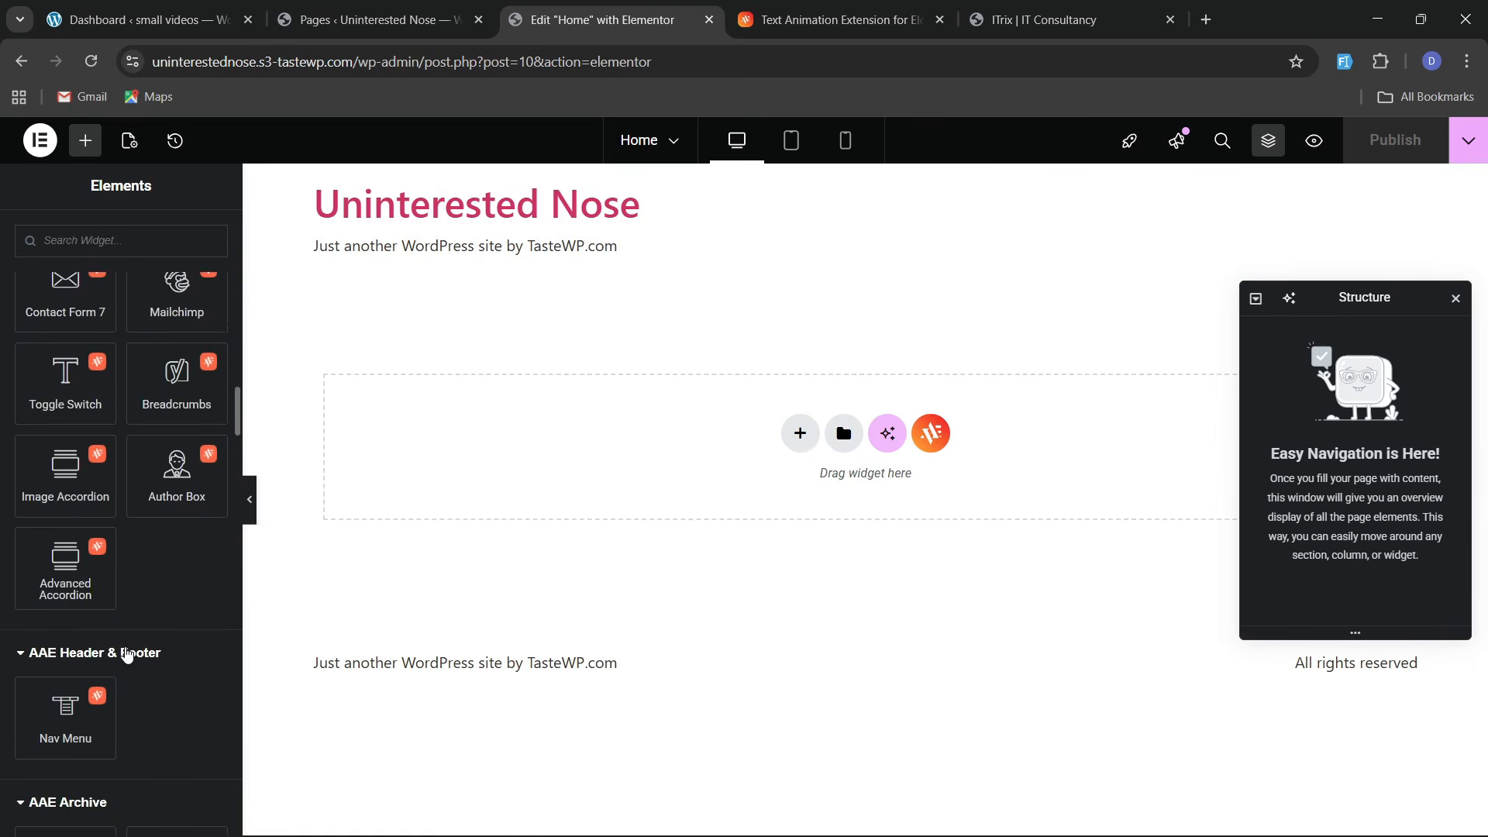
scroll(128, 655, down, 4)
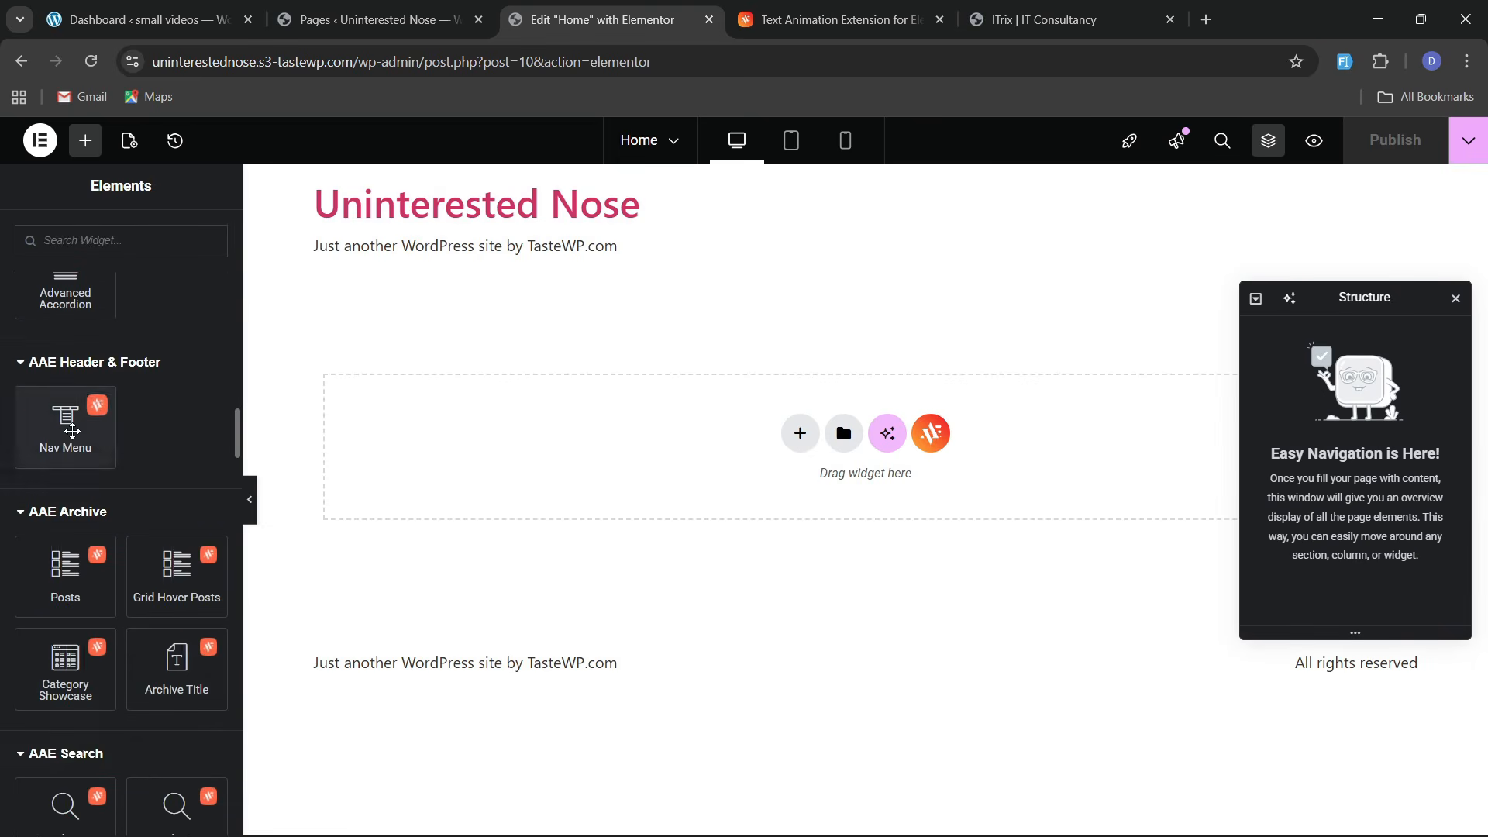
scroll(122, 583, down, 3)
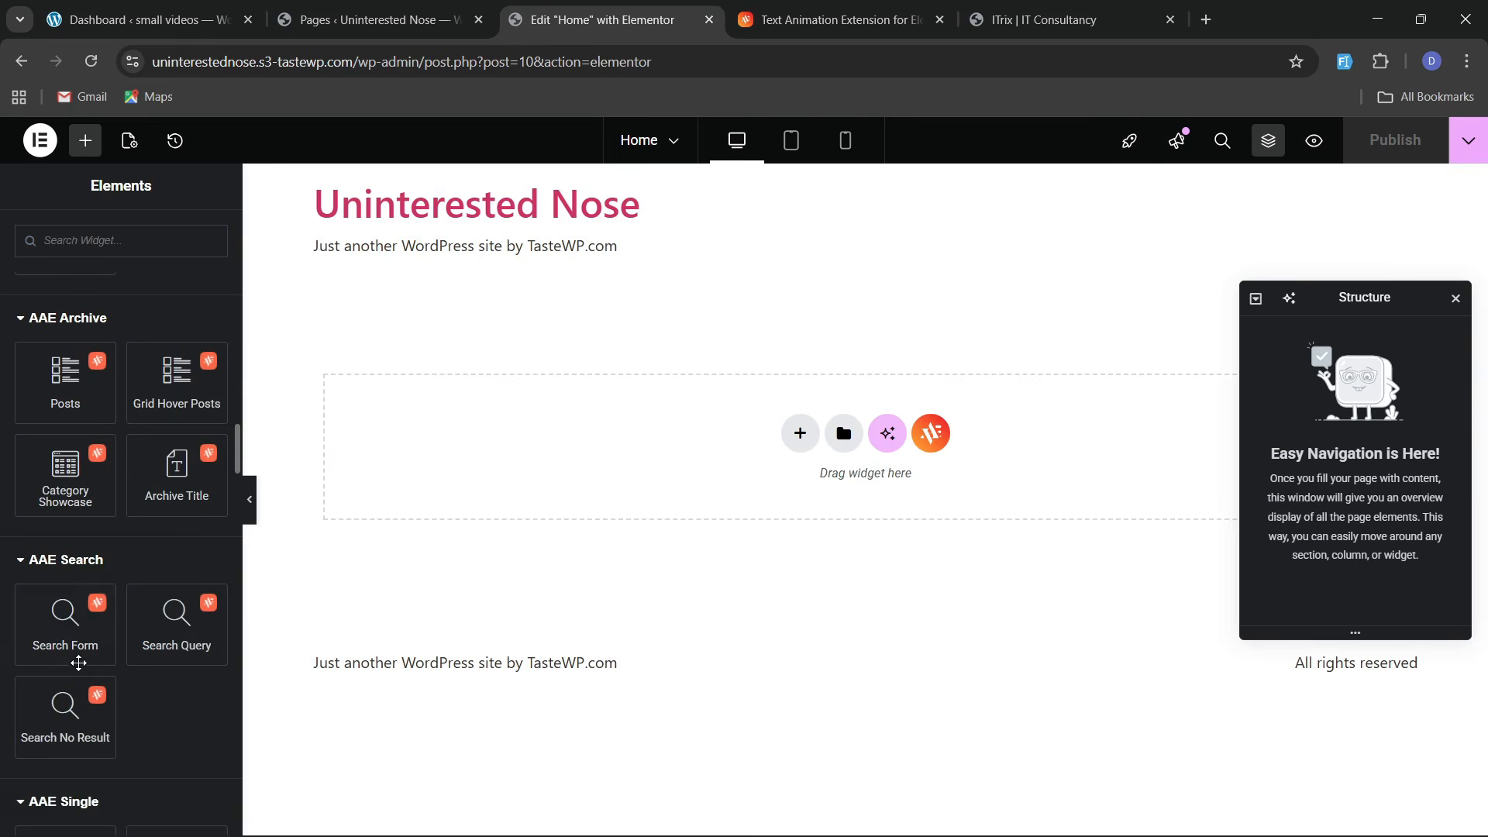
scroll(78, 658, down, 12)
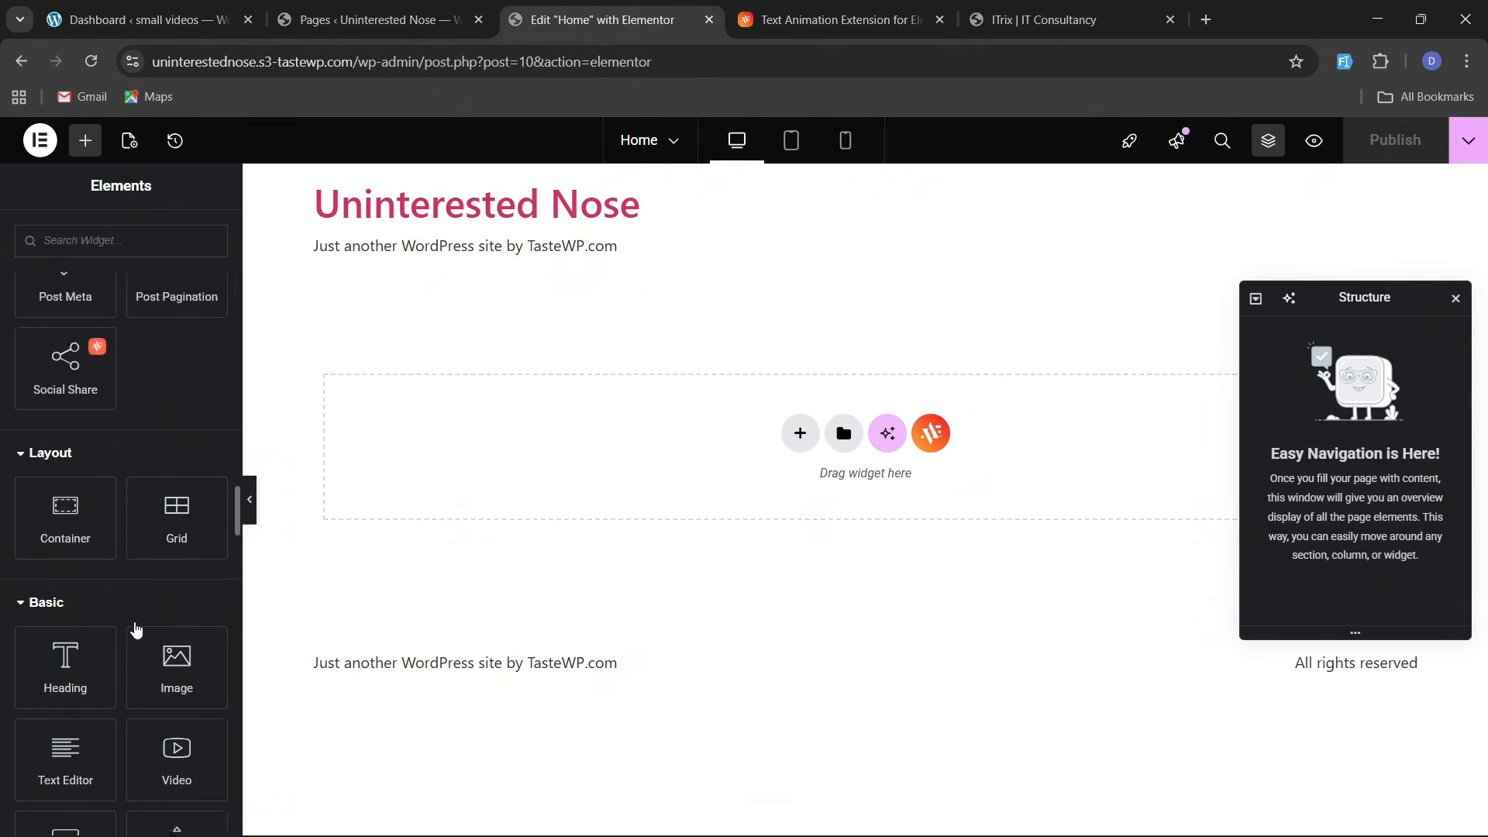
scroll(136, 629, down, 2)
scroll(124, 582, up, 16)
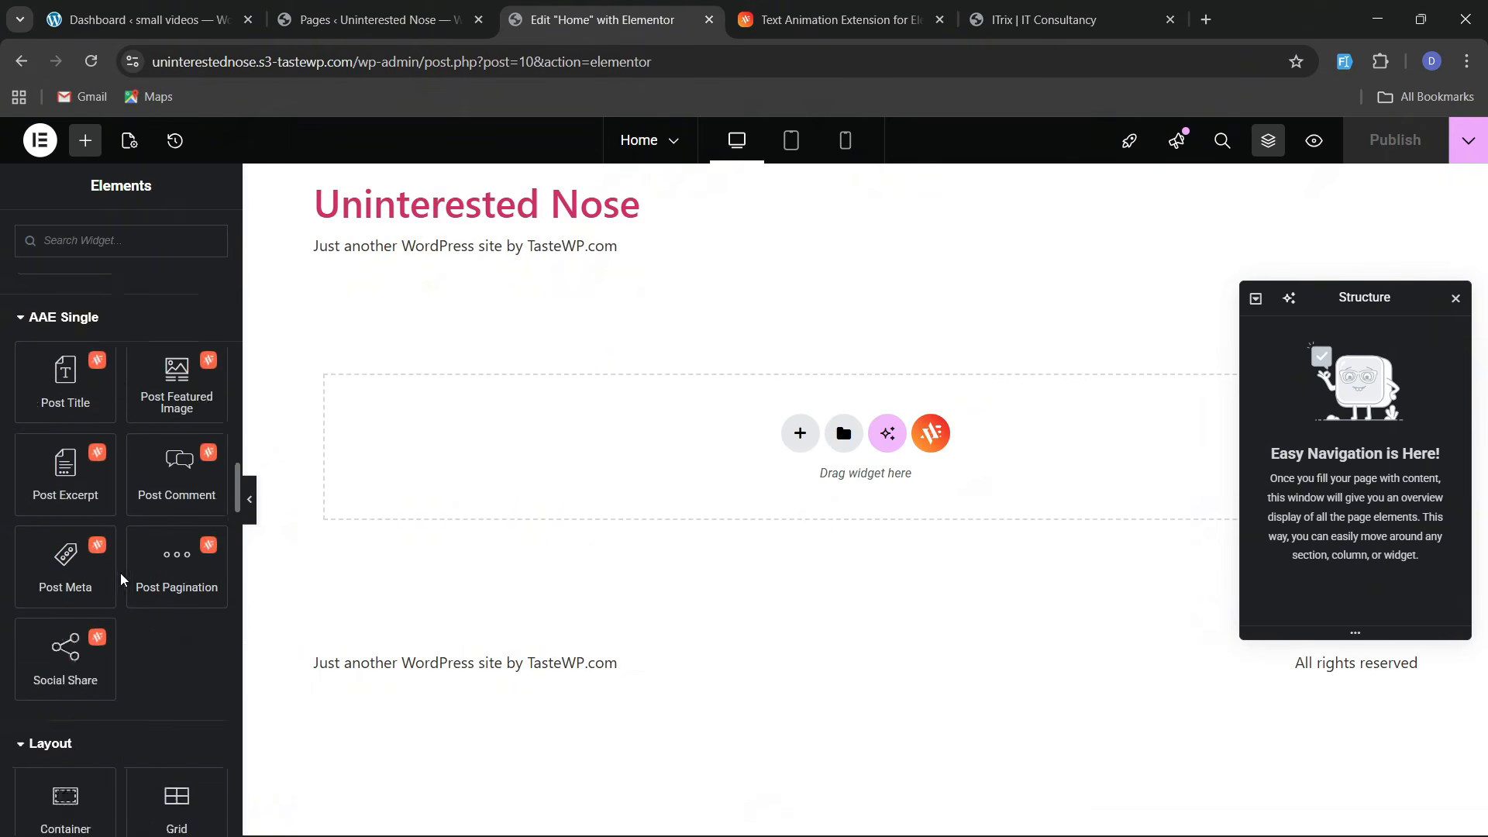
scroll(120, 578, up, 14)
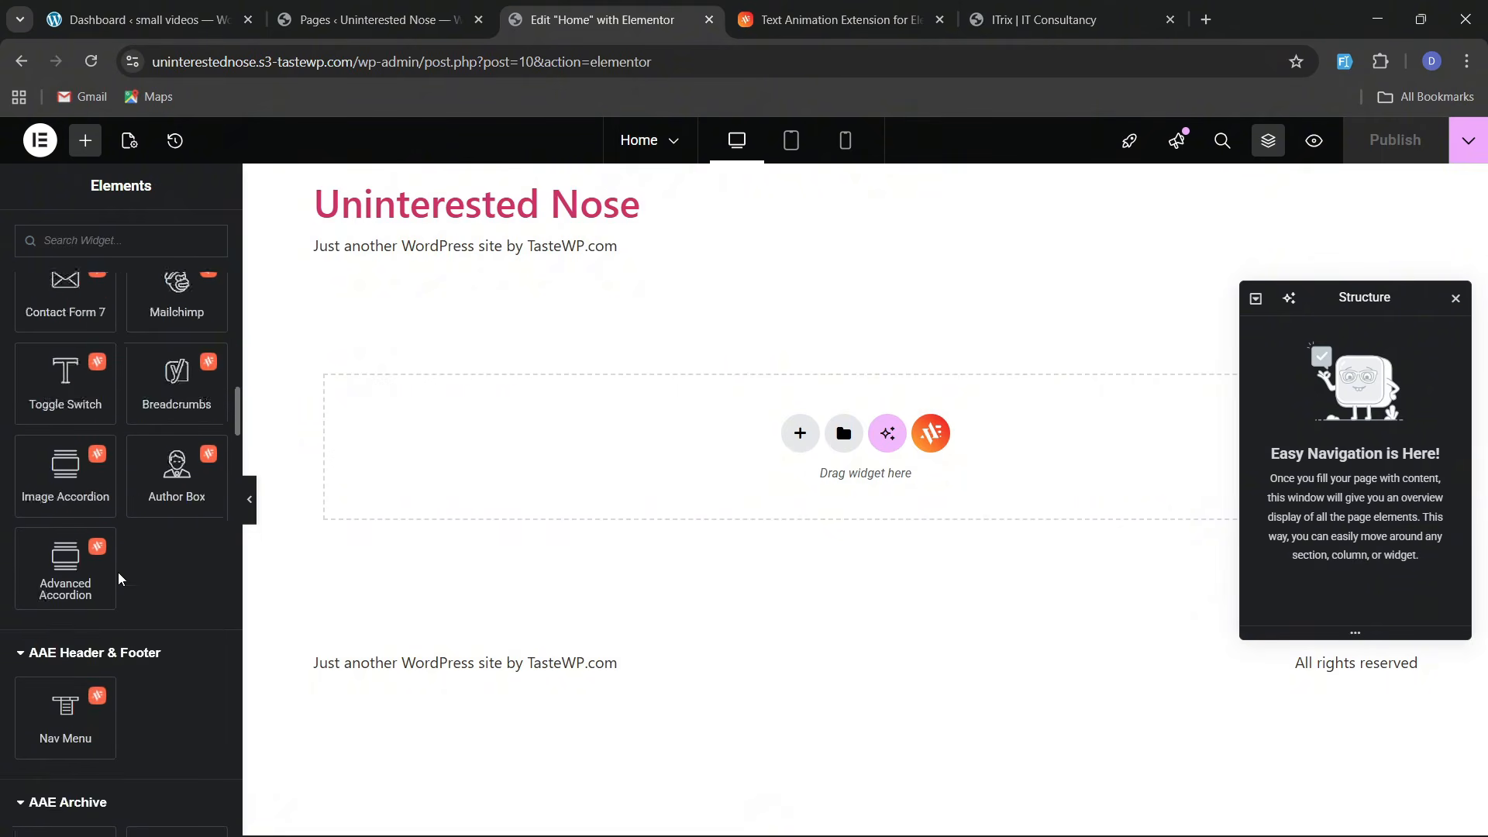
scroll(119, 577, up, 7)
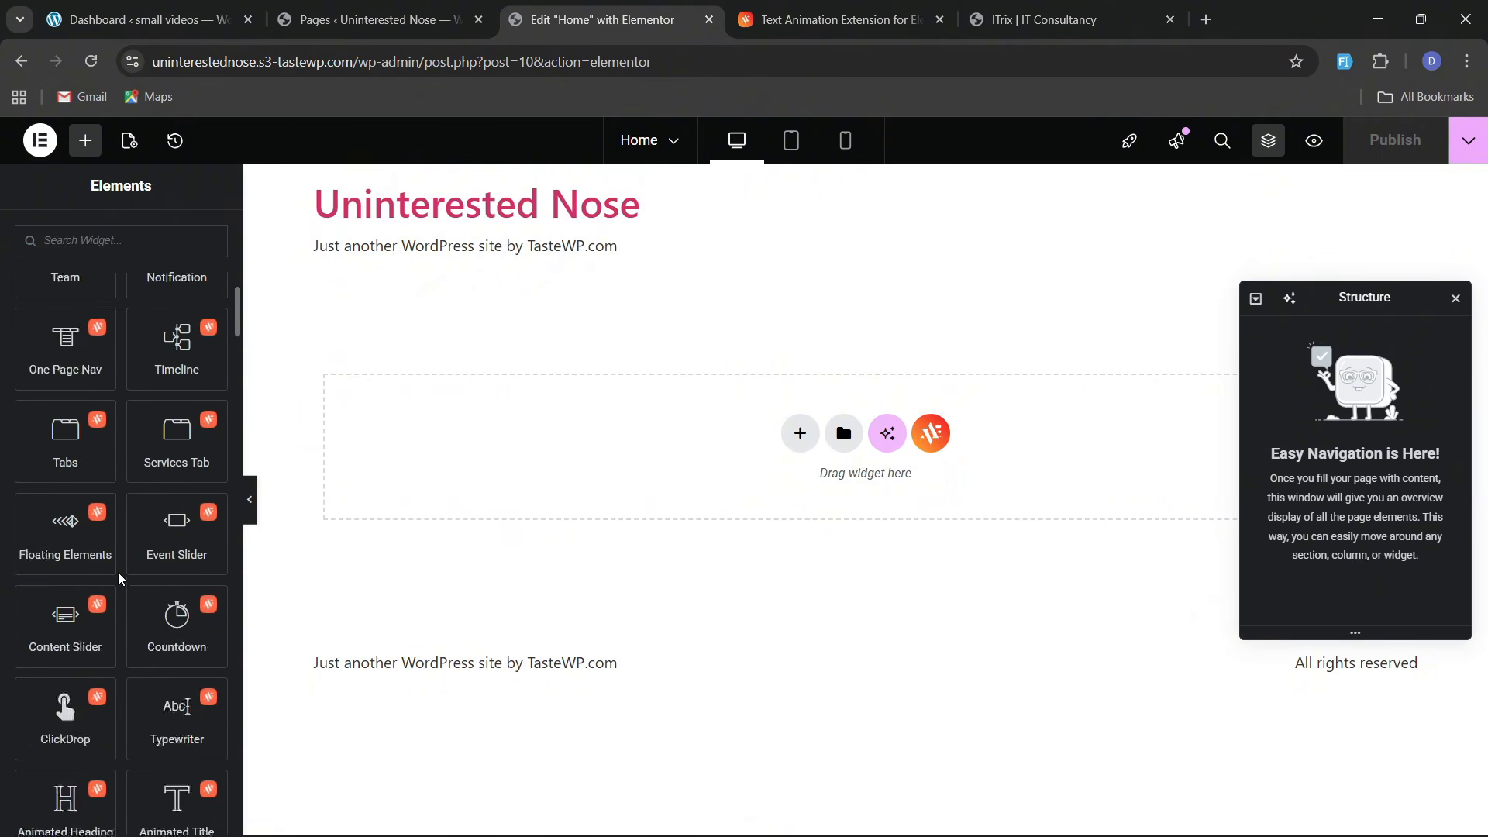
scroll(118, 577, down, 4)
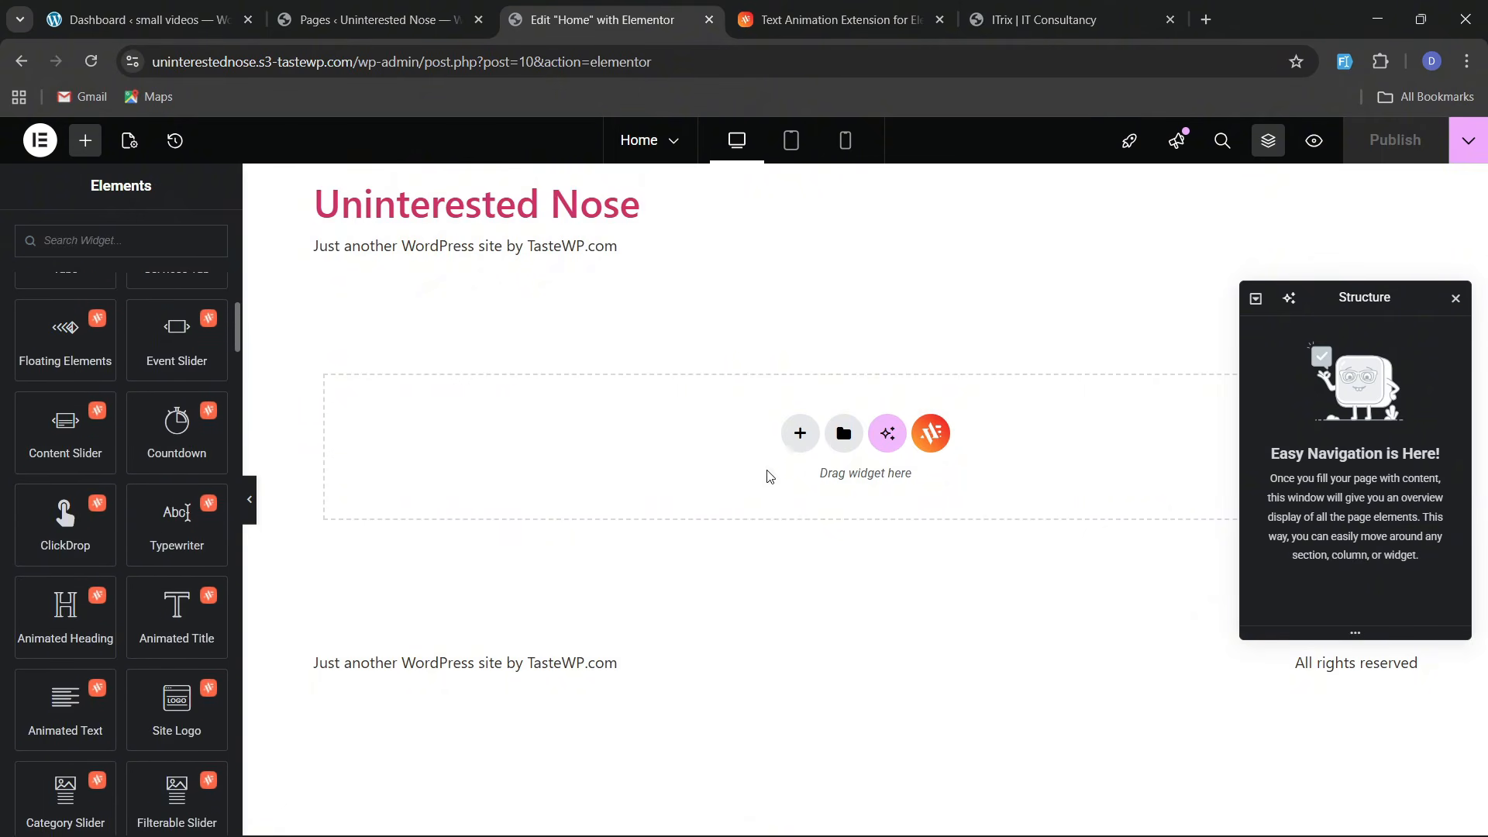
Add a Flexbox container with the single-column downward structure to the Home page and select it
click(786, 438)
click(789, 463)
click(597, 484)
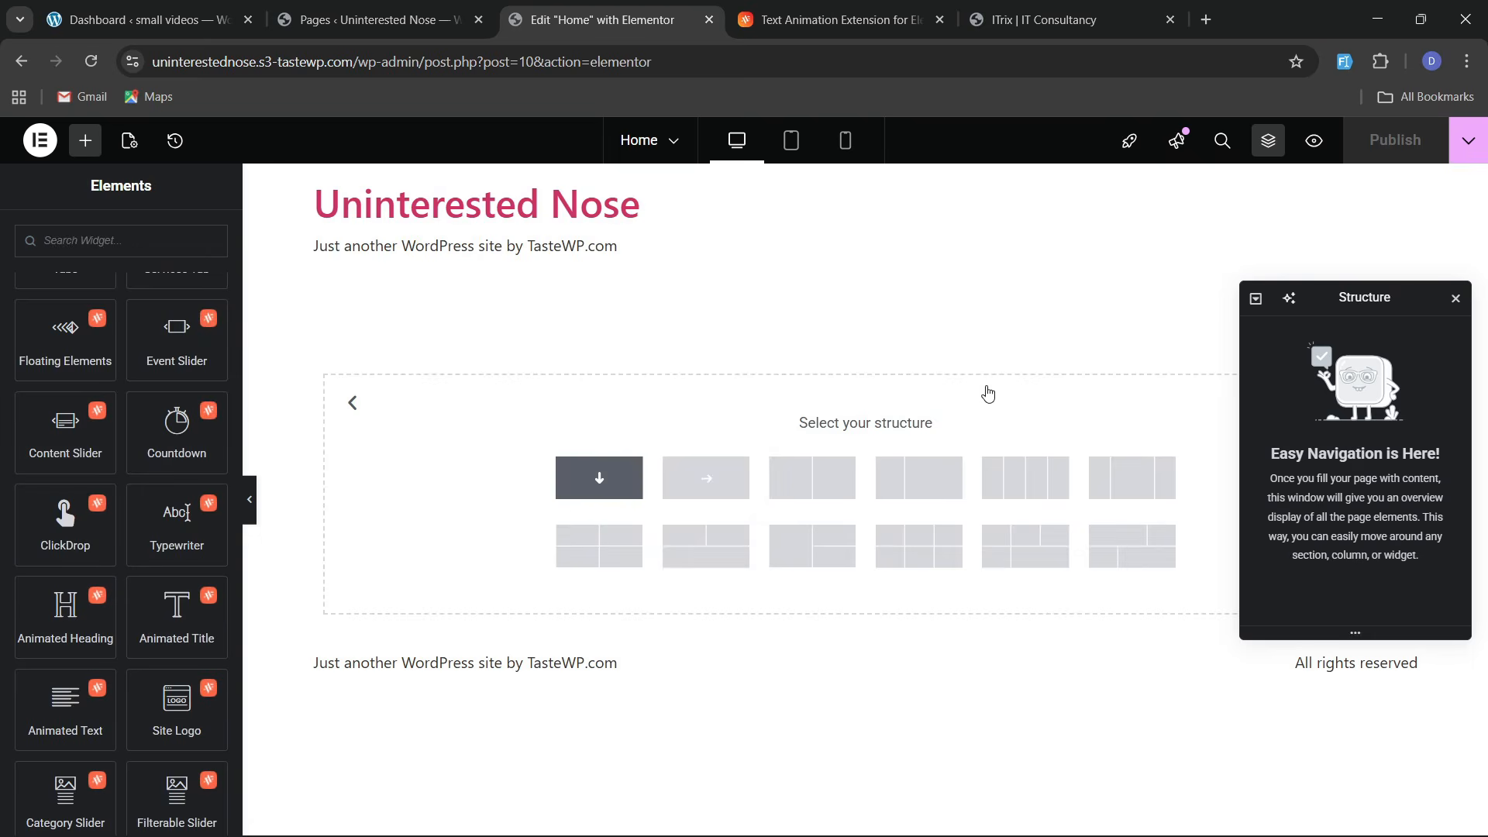
double_click(1305, 342)
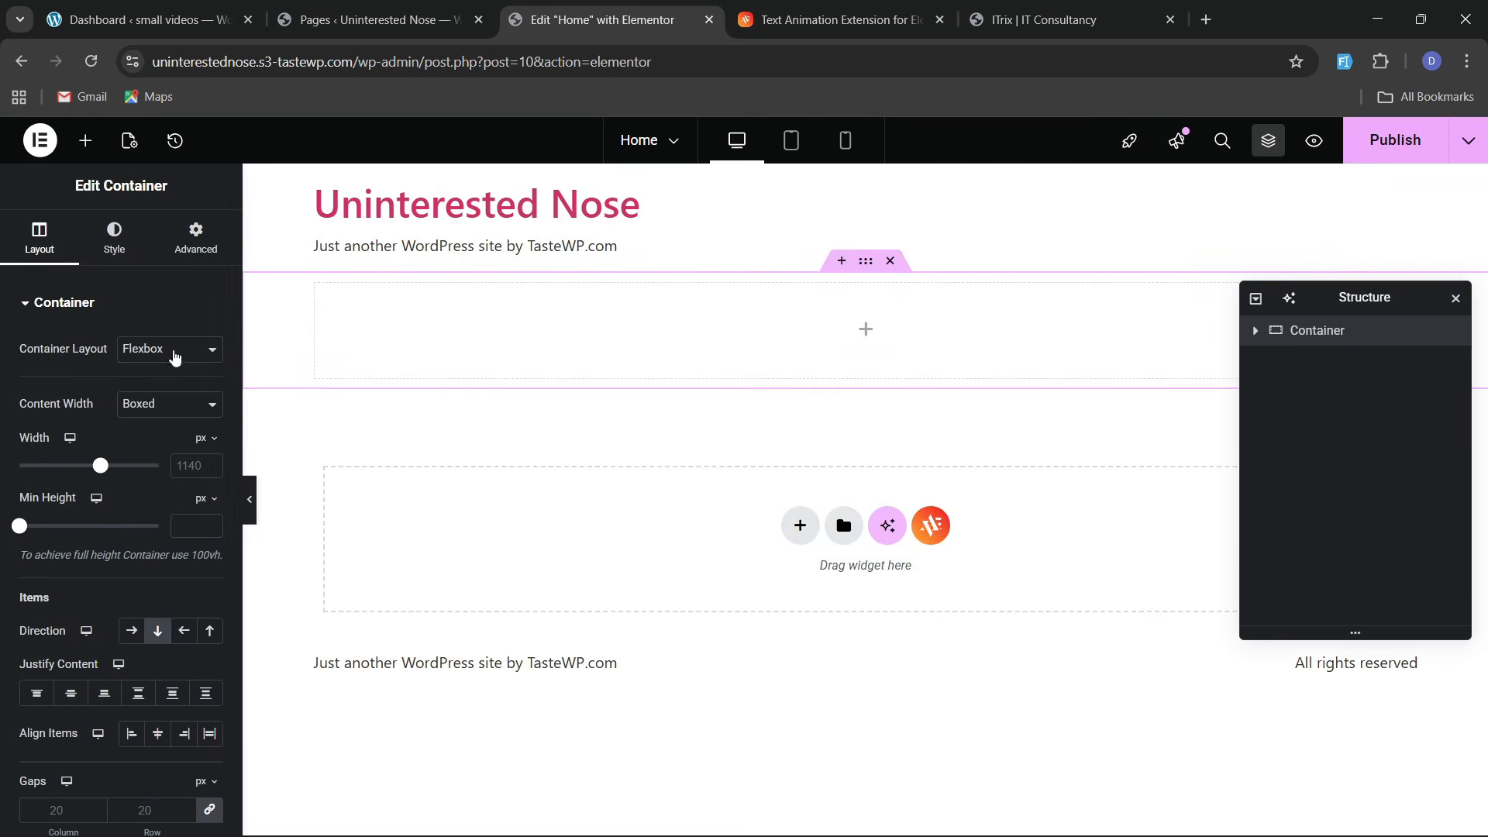
Place the AAE Animated Heading widget inside the new container
click(85, 141)
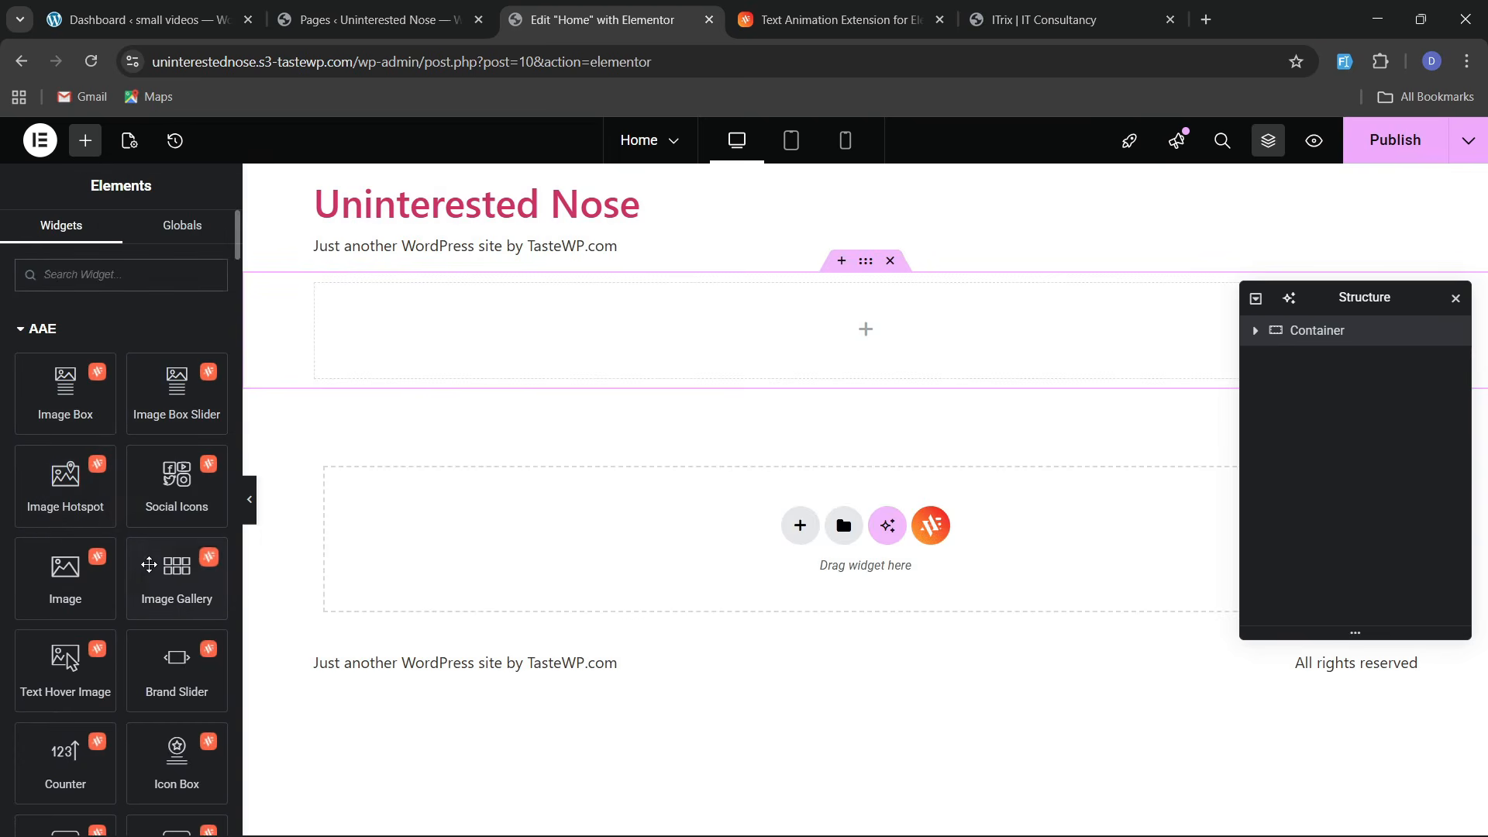
scroll(149, 565, down, 6)
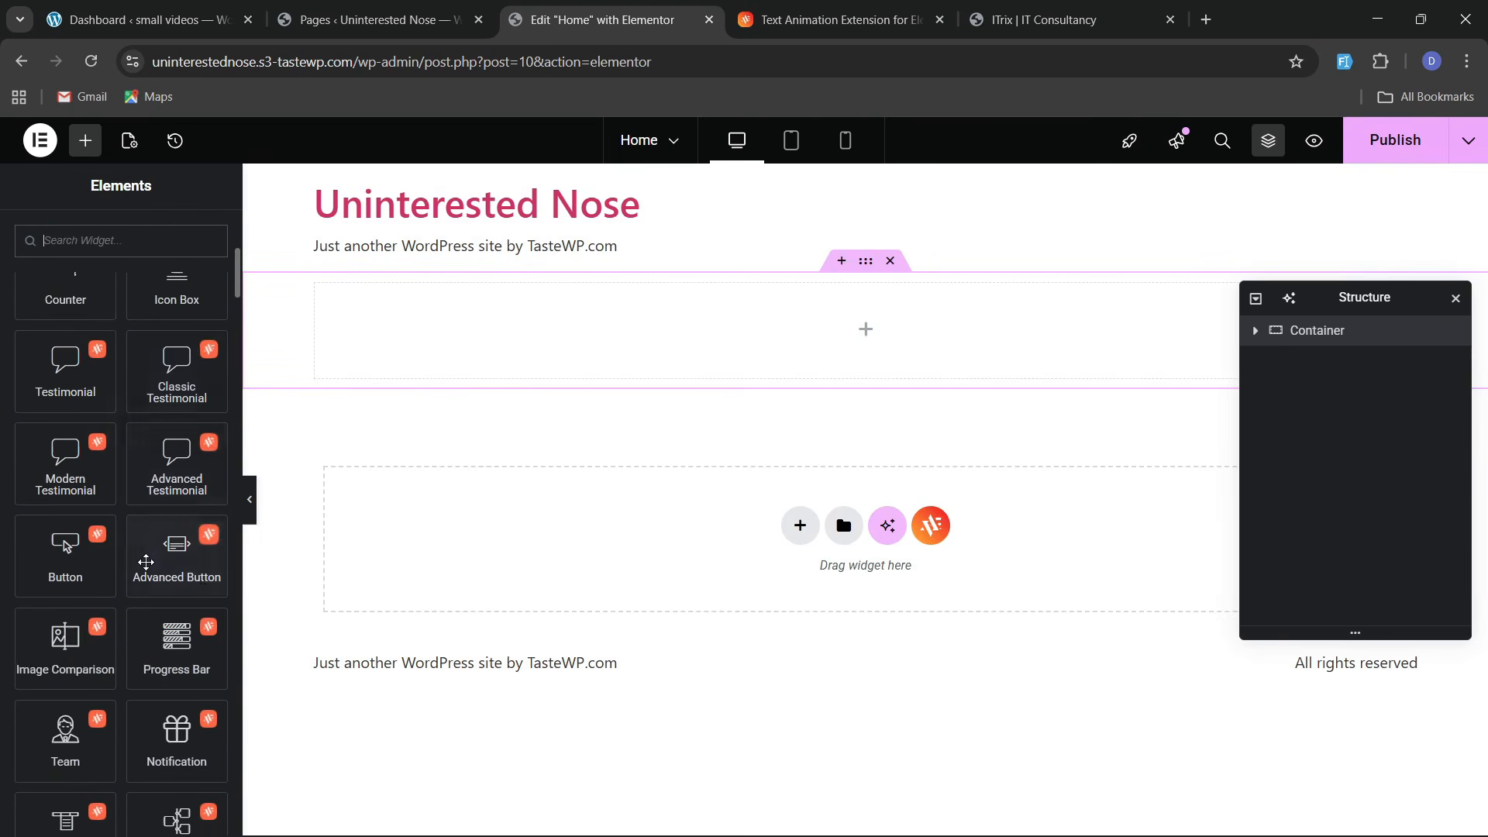
scroll(145, 572, down, 8)
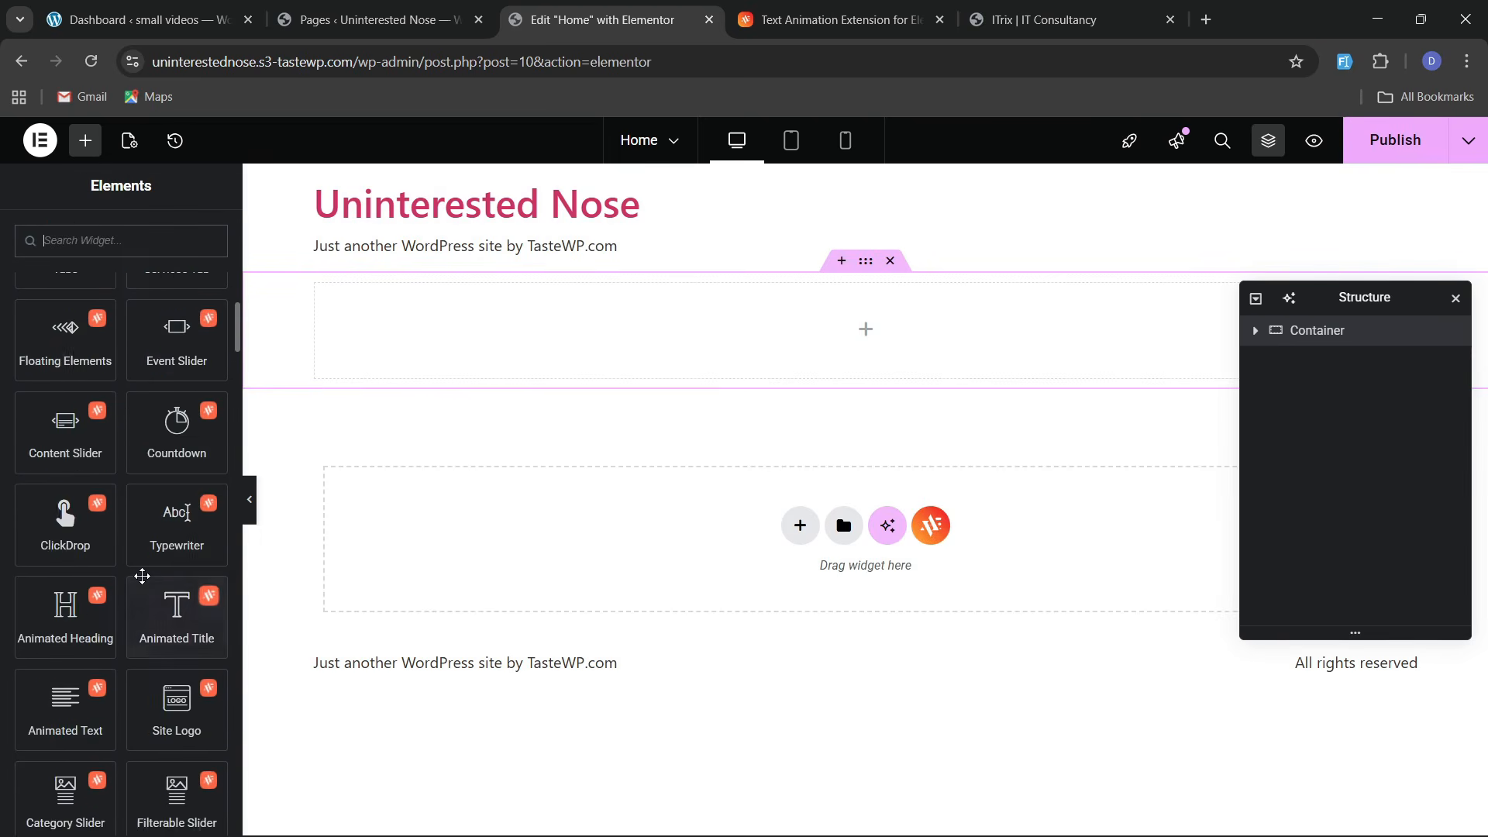
scroll(142, 575, down, 3)
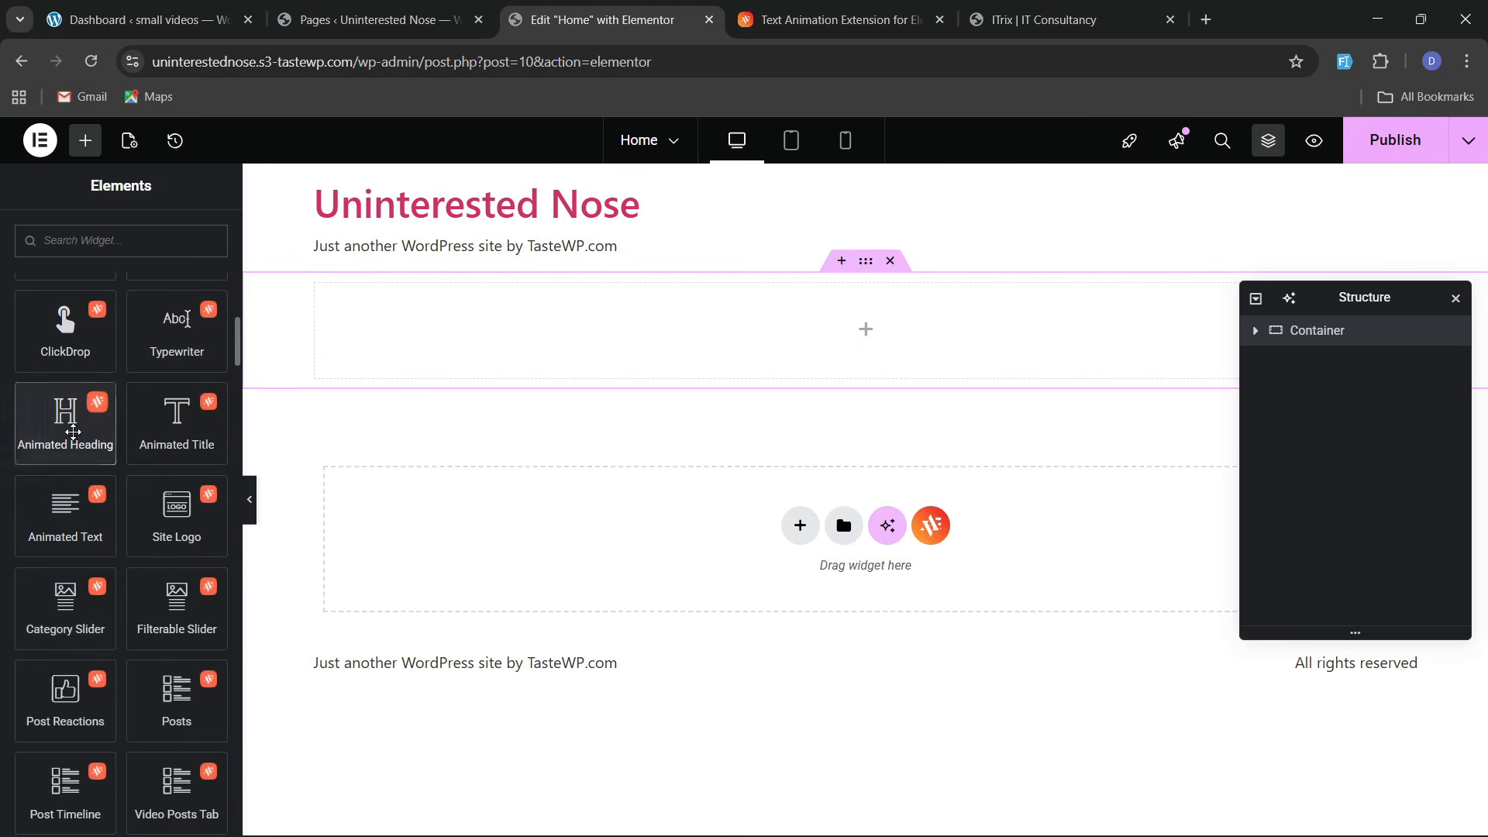
drag(66, 422, 814, 312)
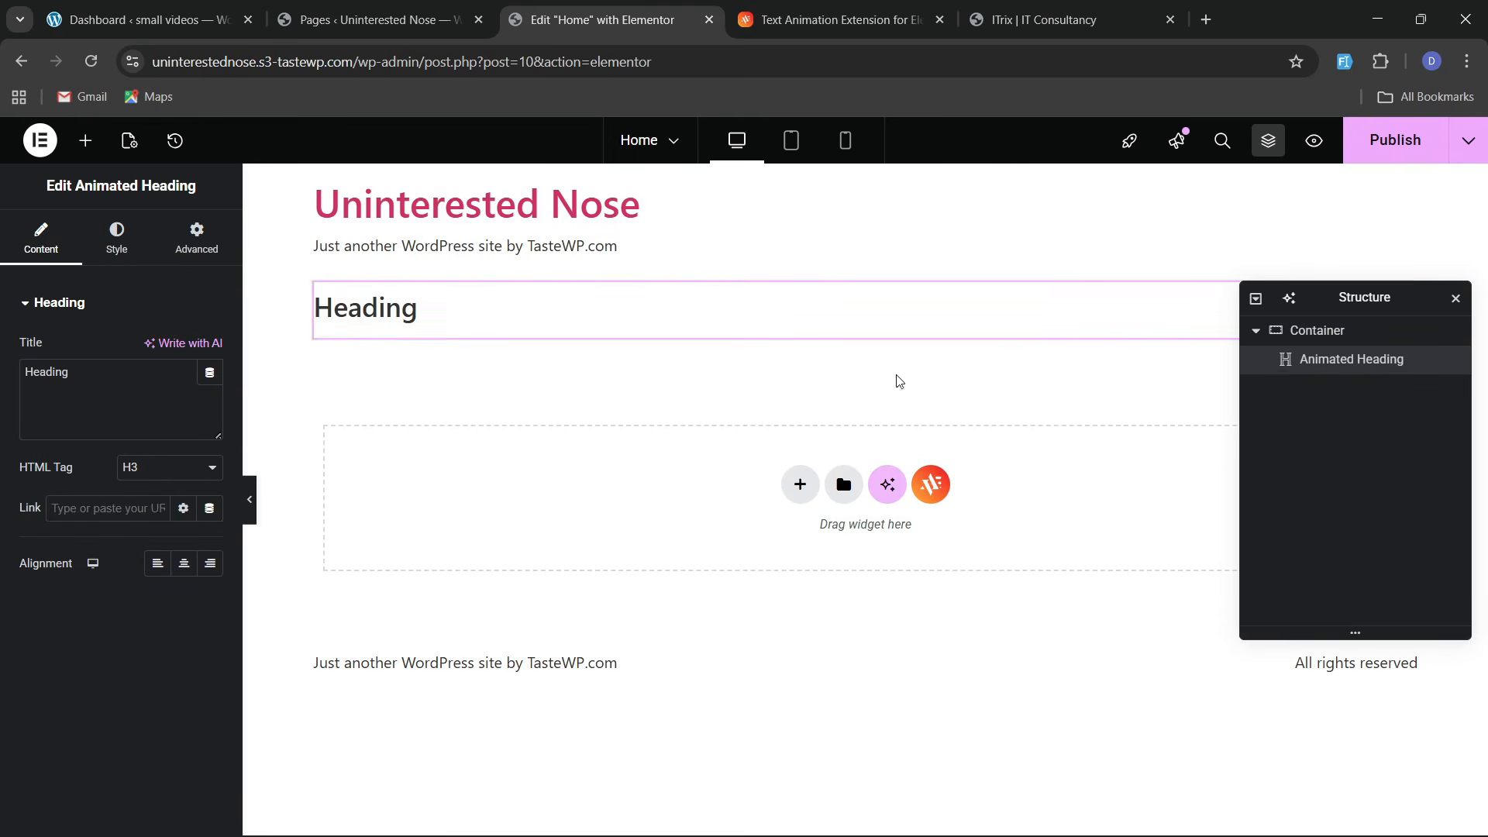
Set the container's top and bottom padding to 80 px and its boxed content width to 1300 px
click(1310, 332)
click(196, 237)
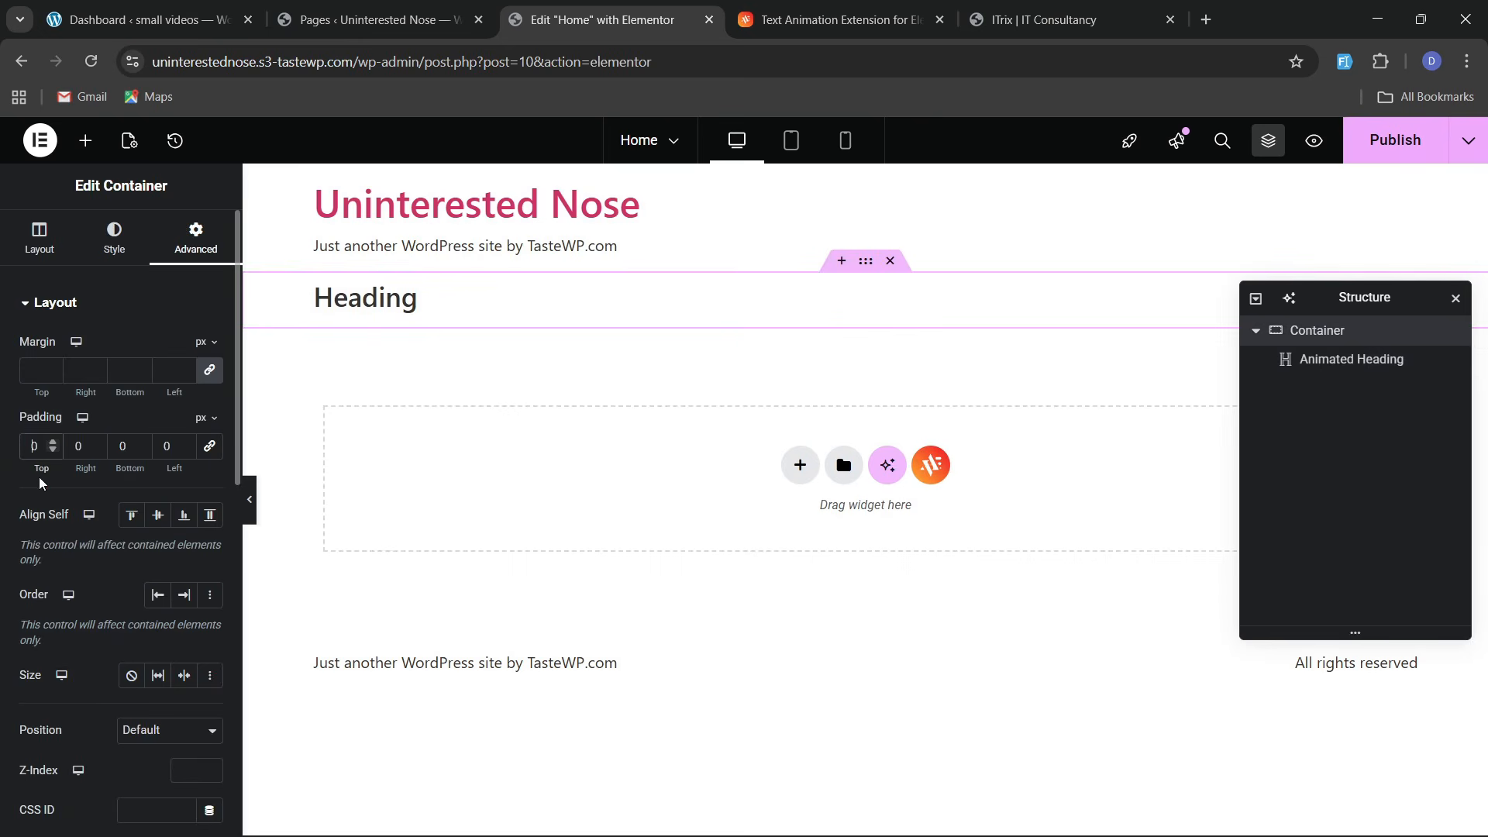
text(8)
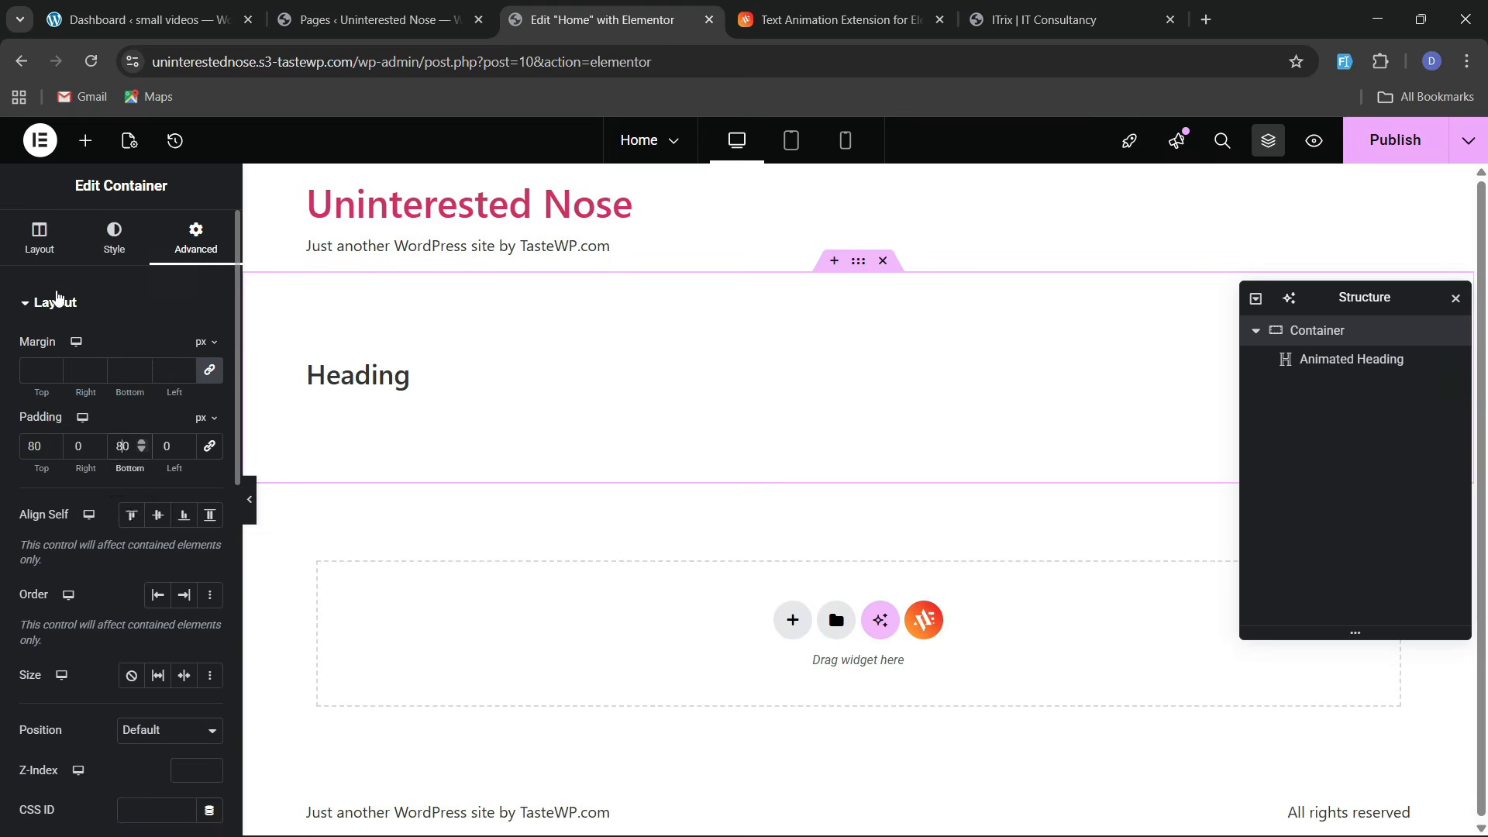
click(39, 236)
text(1300)
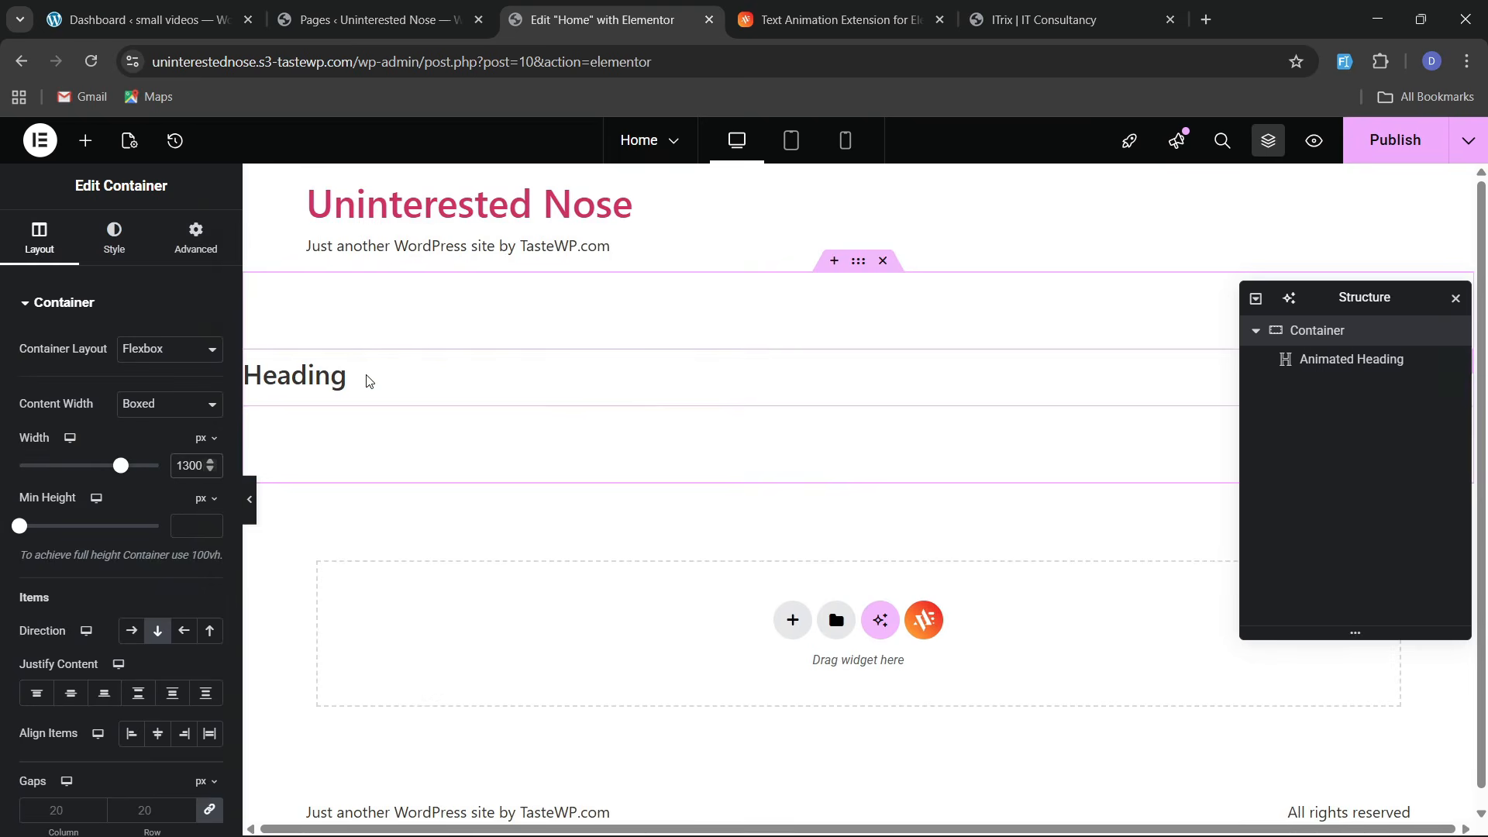
Replace the Animated Heading's title text with "Iam the heading"
click(368, 381)
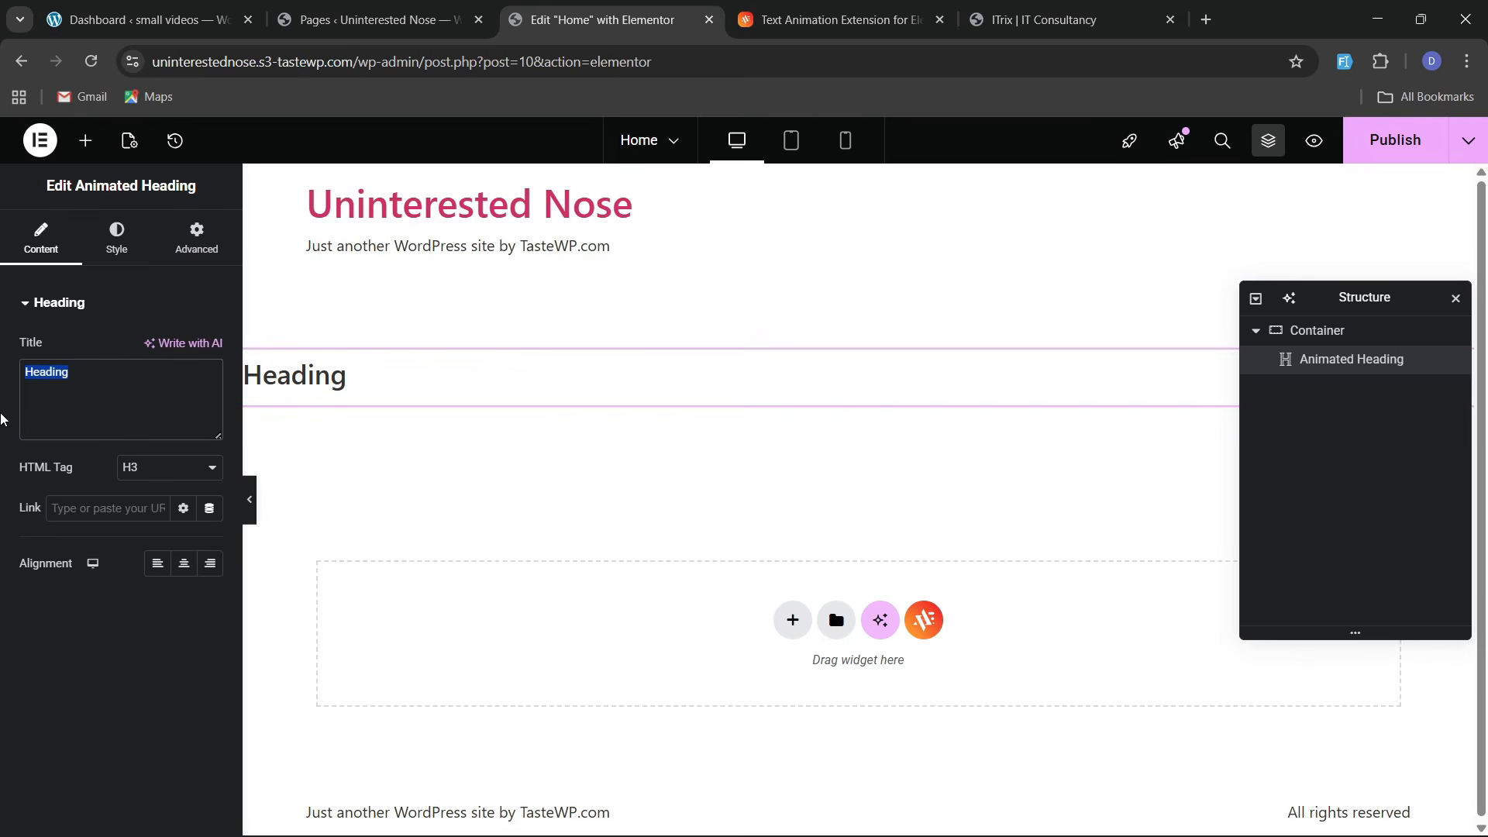
key(BackSpace)
text(Iam)
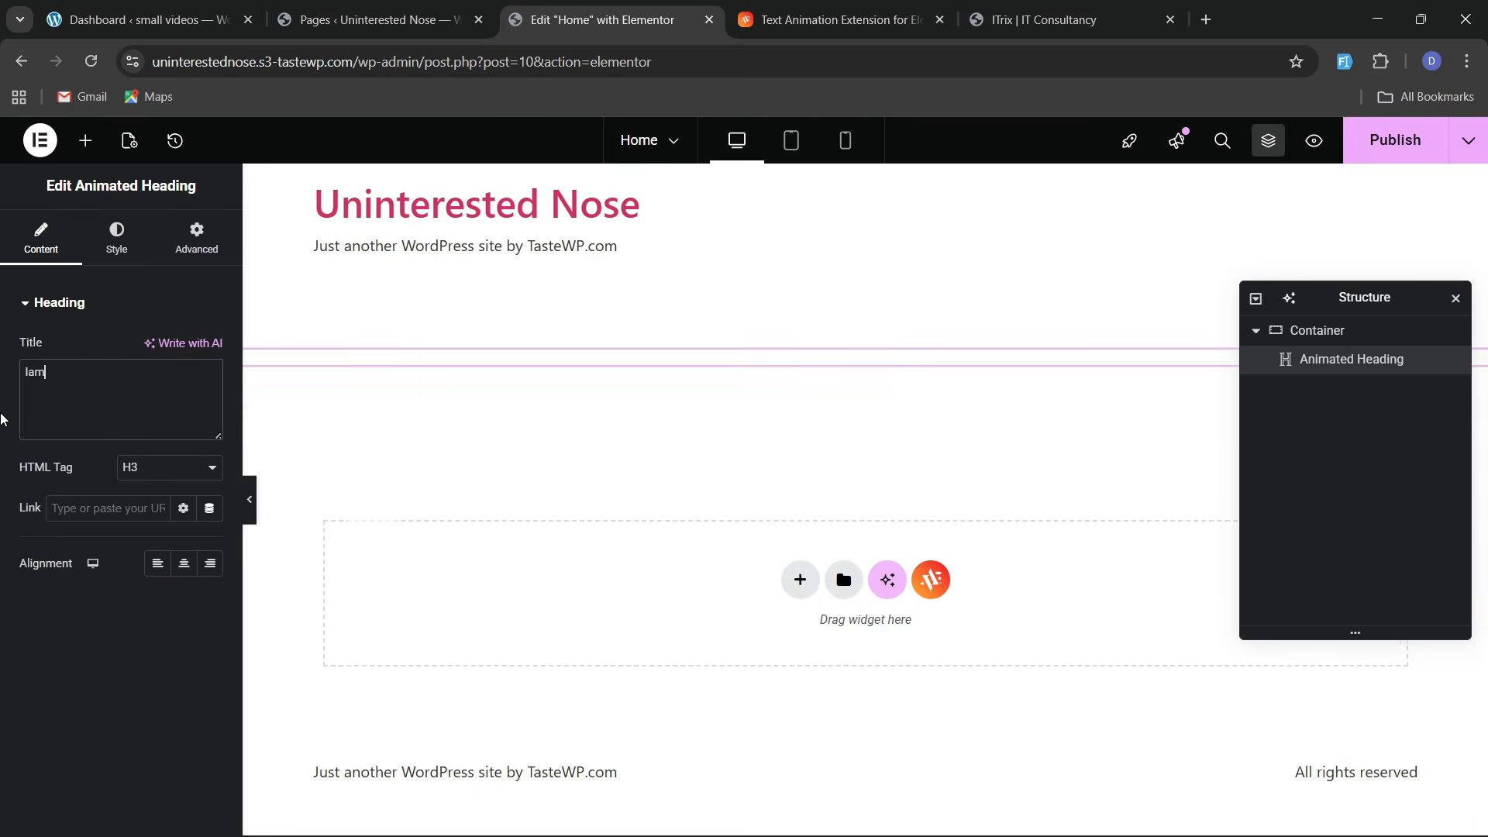
text( the heading)
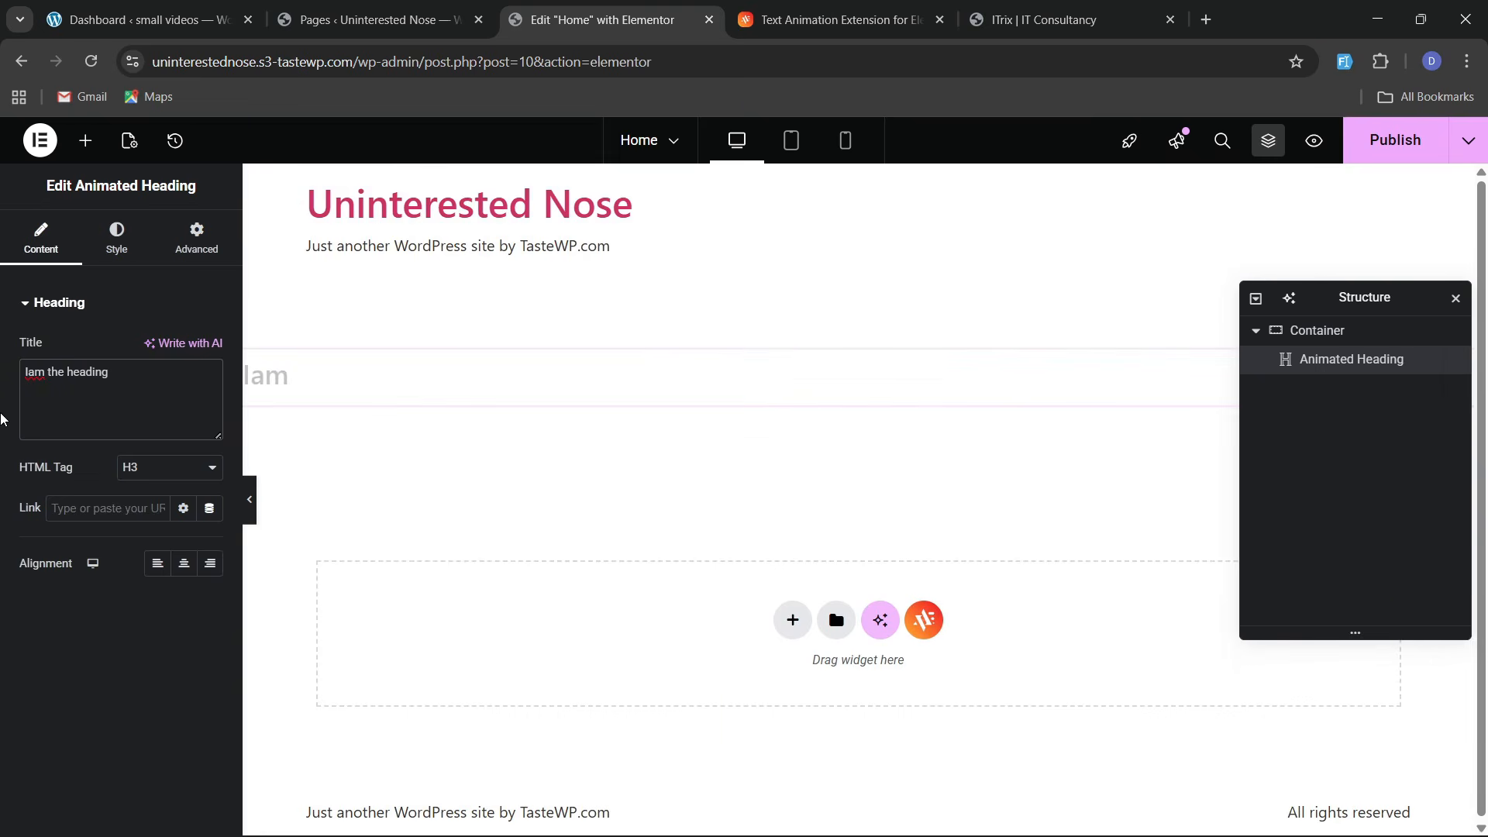
Set the Animated Heading's HTML tag to H1
click(183, 470)
click(155, 508)
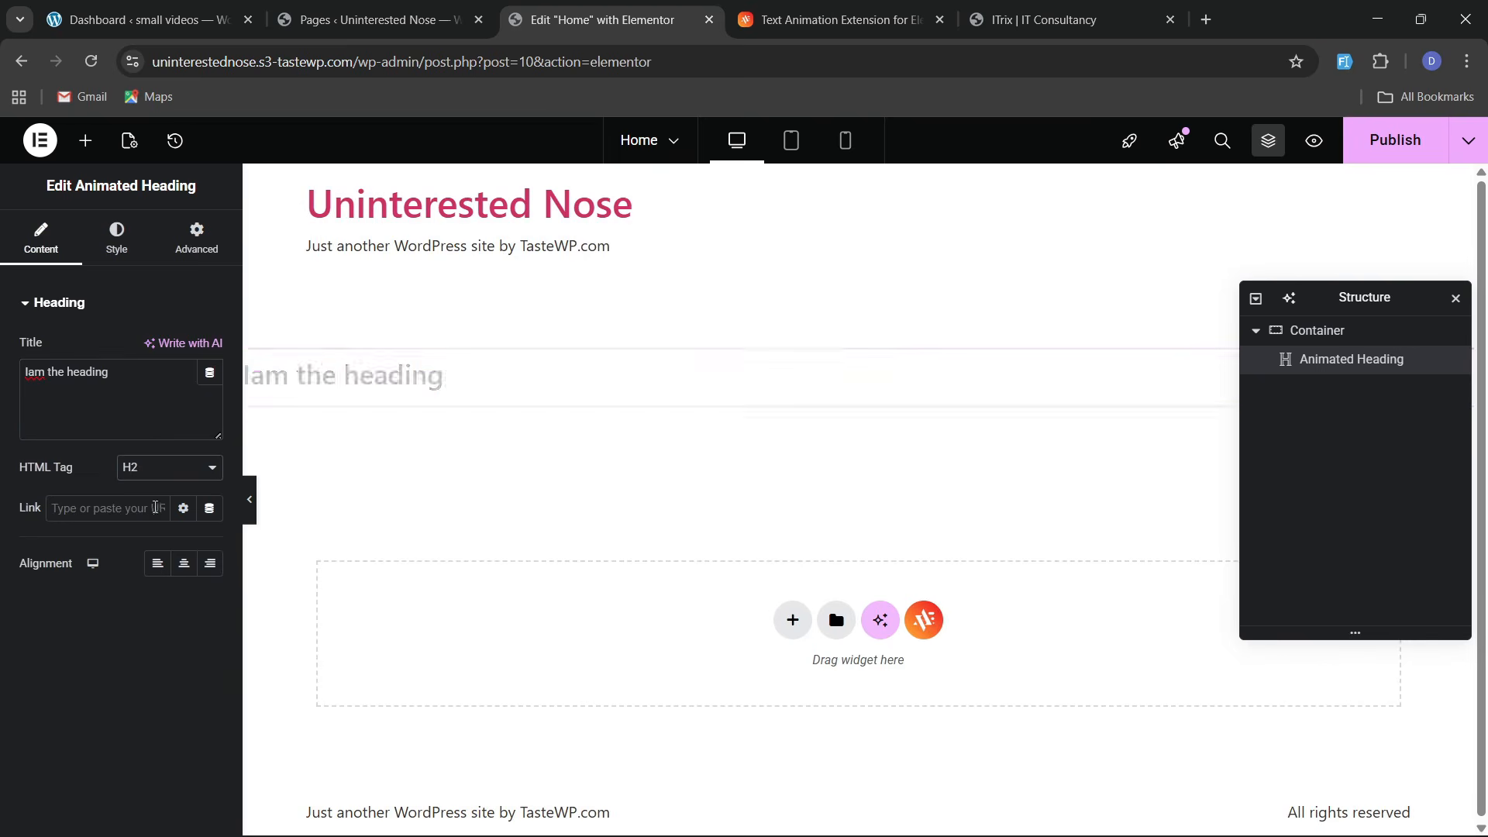
click(156, 472)
click(156, 485)
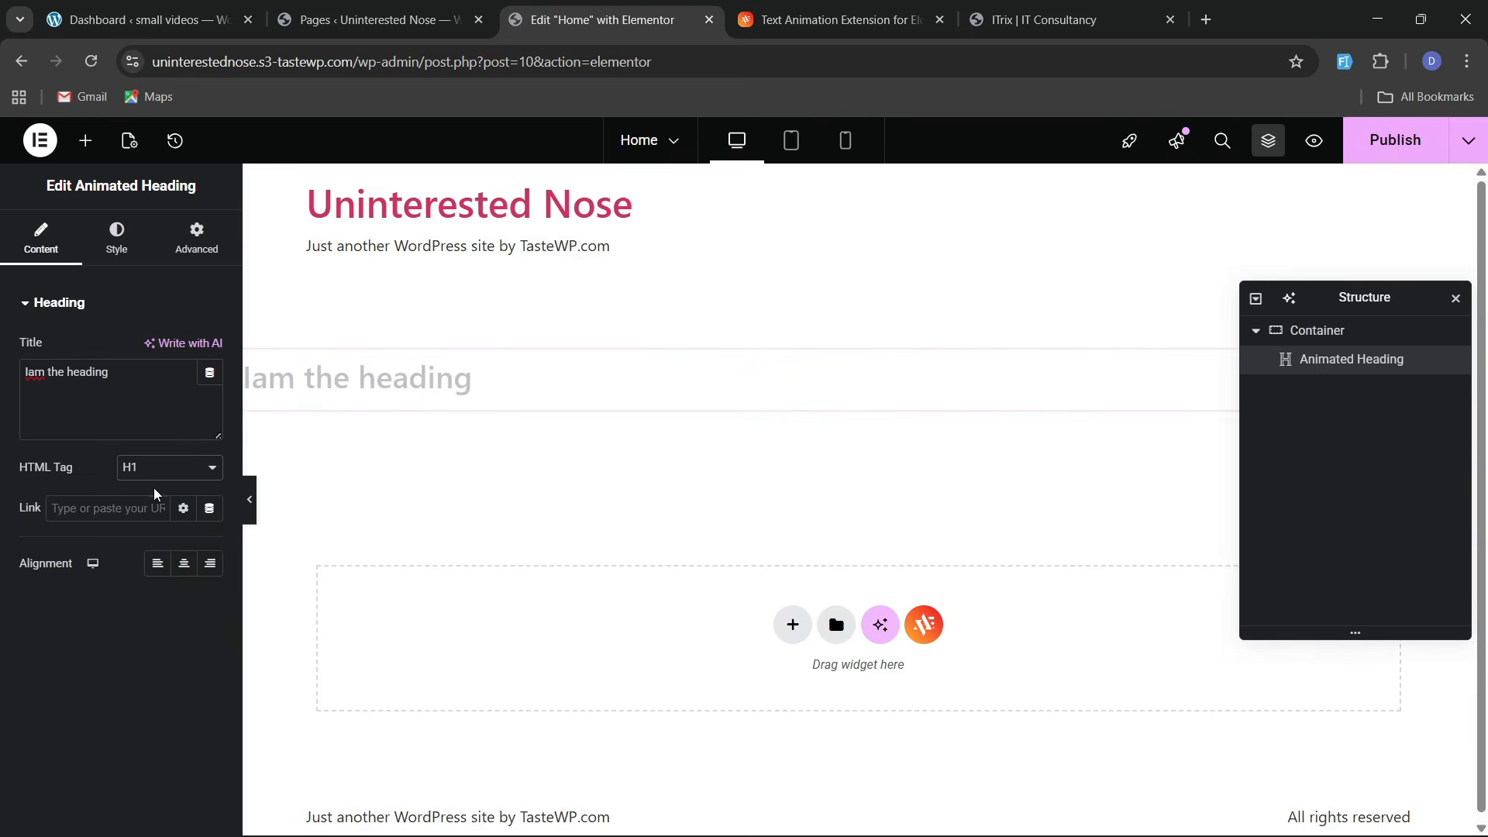
Examine the heading's style settings, including the start color and the first animation color
click(124, 242)
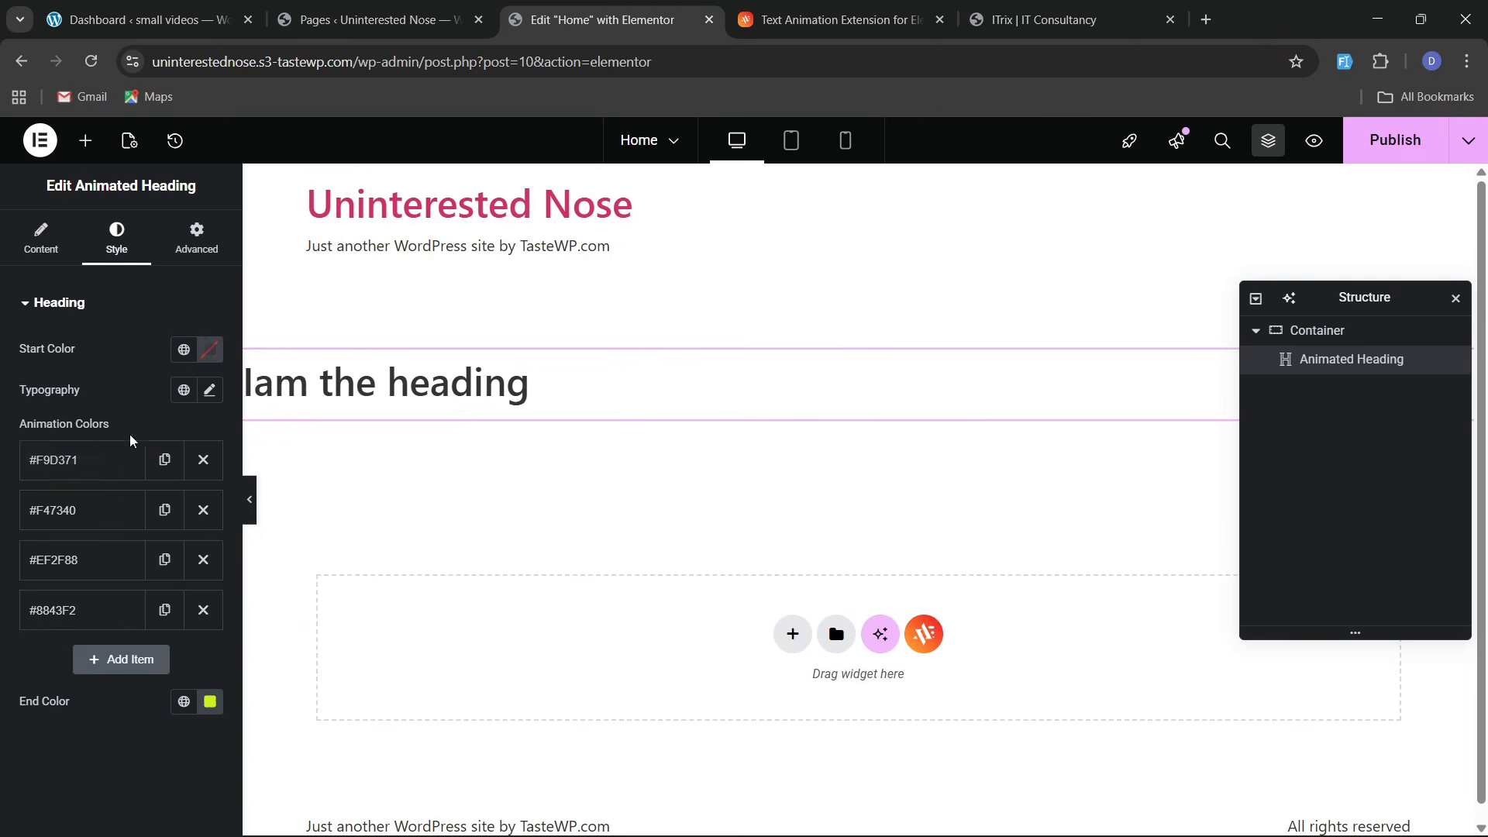
click(107, 473)
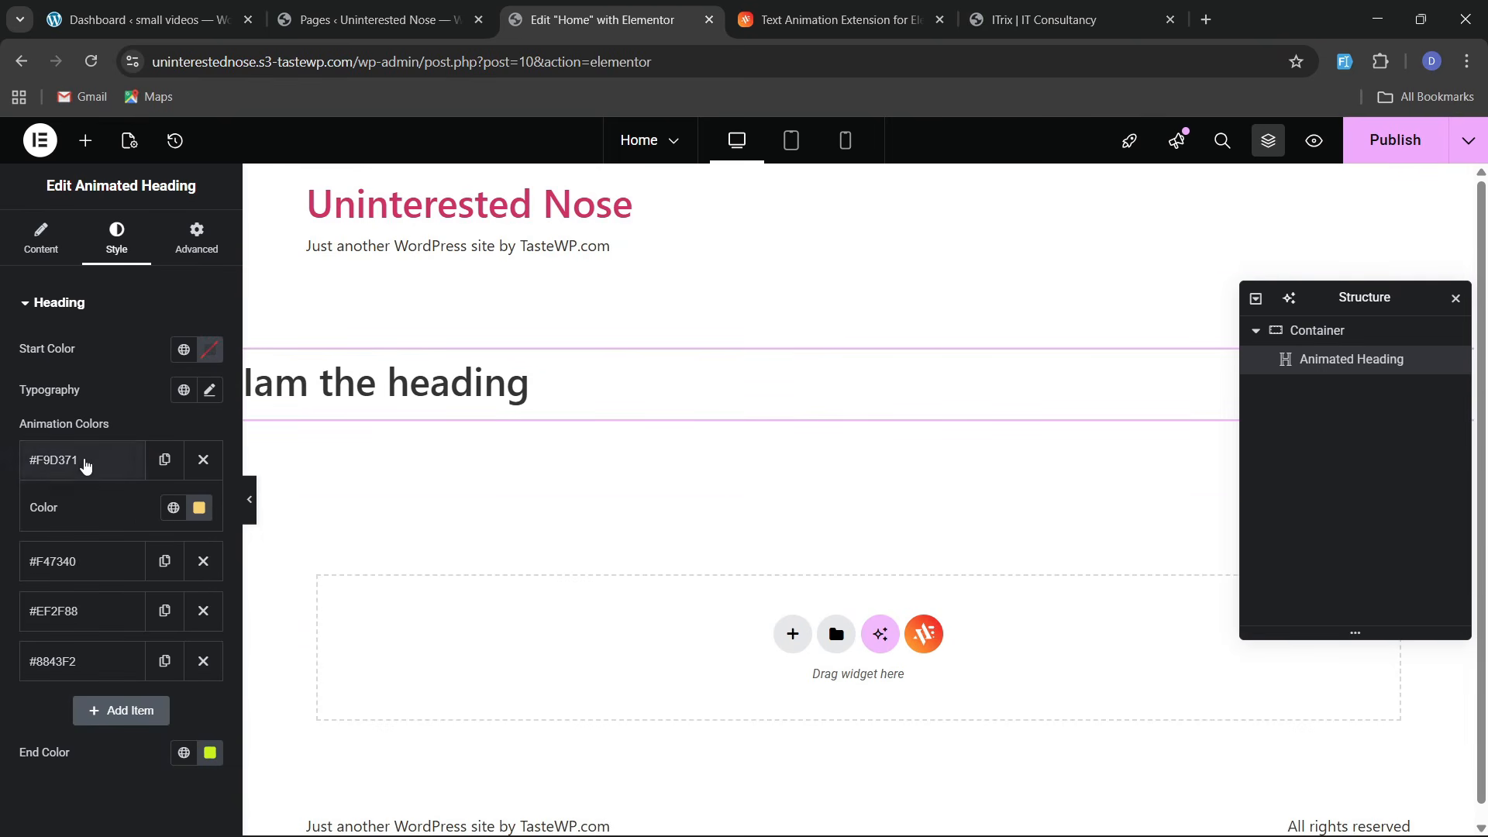
click(86, 464)
click(211, 353)
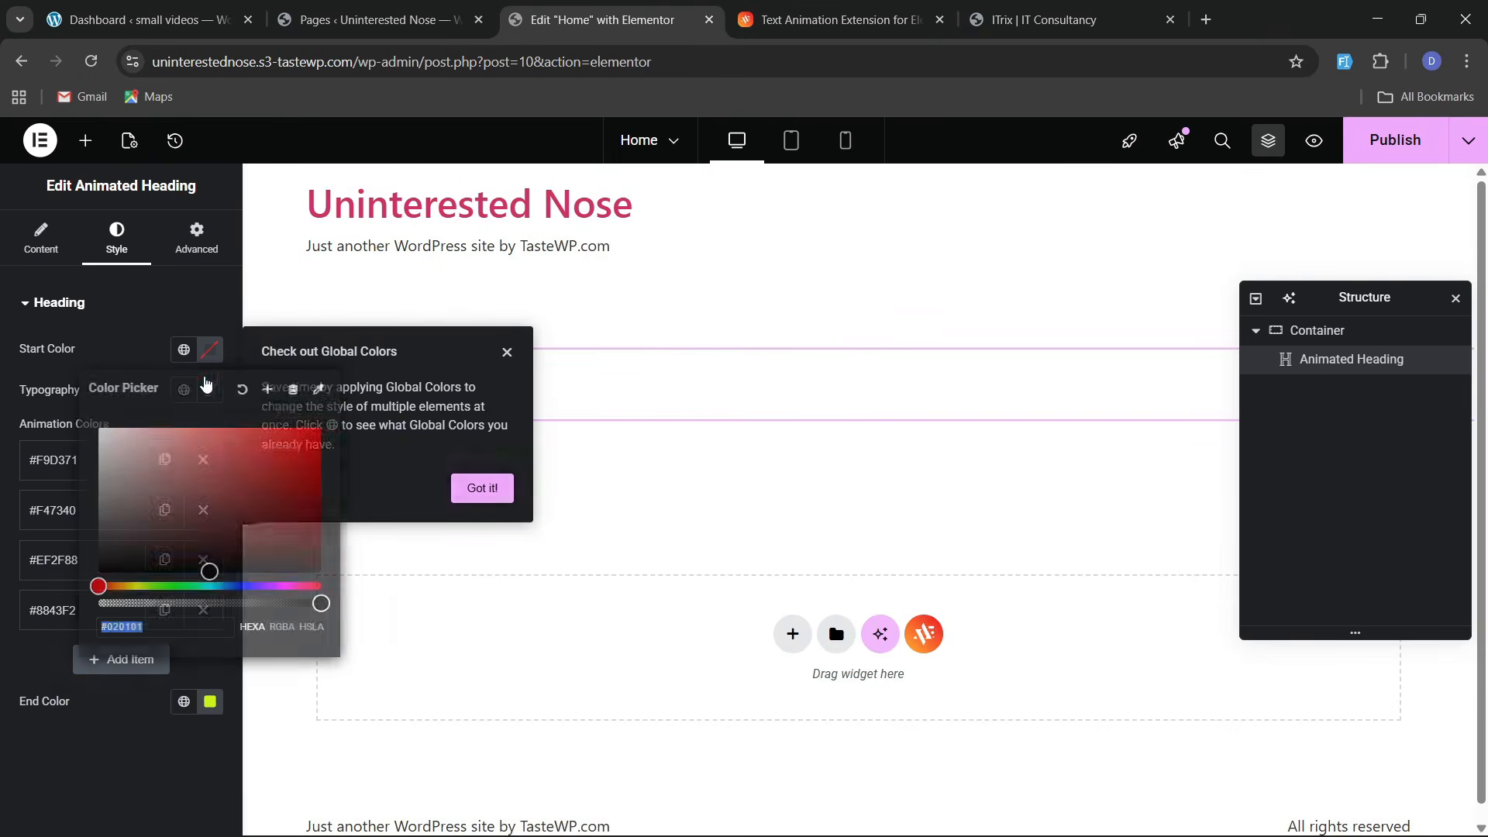
click(398, 425)
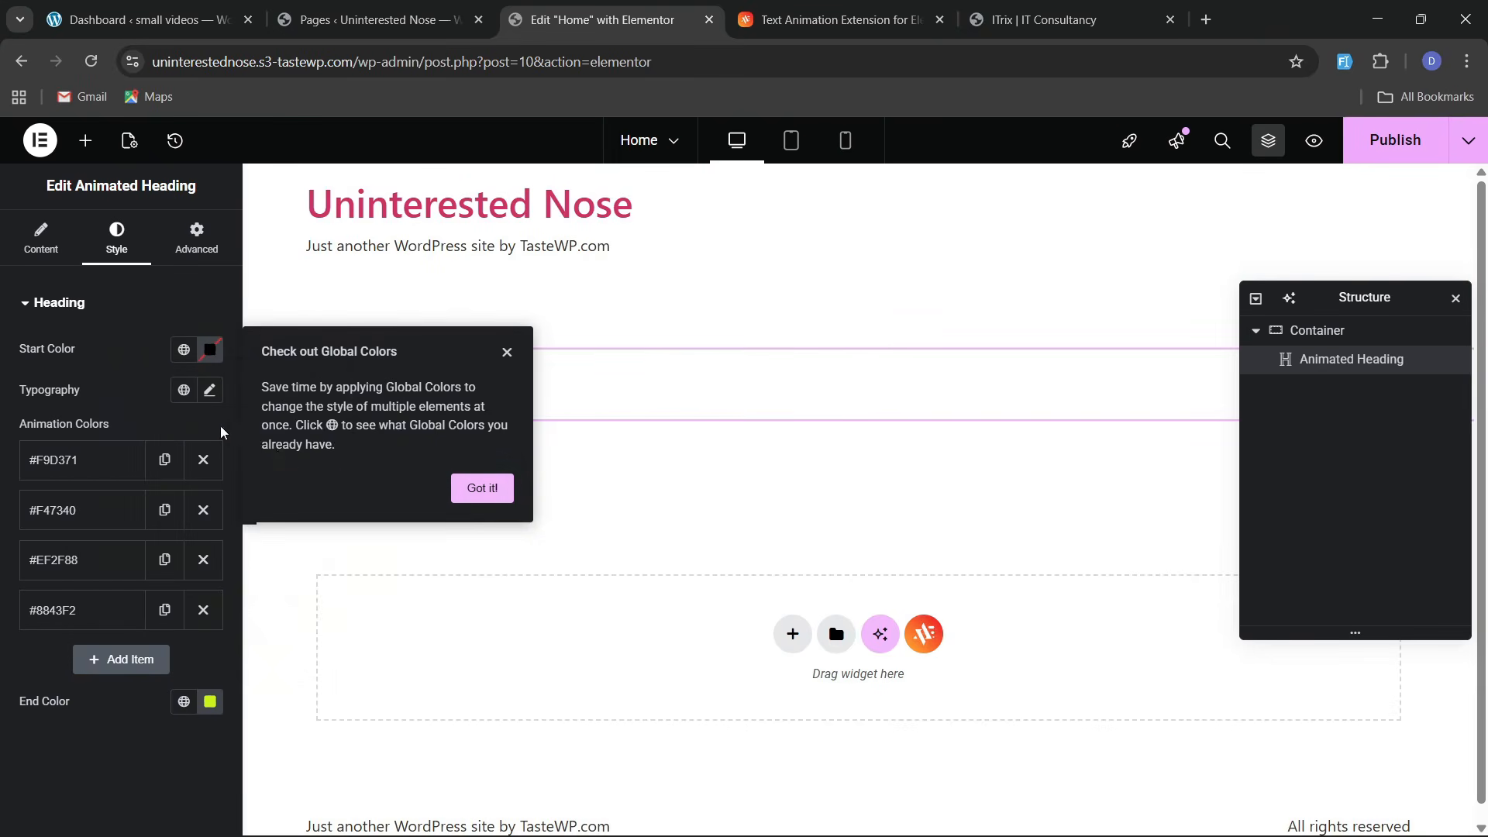
click(125, 379)
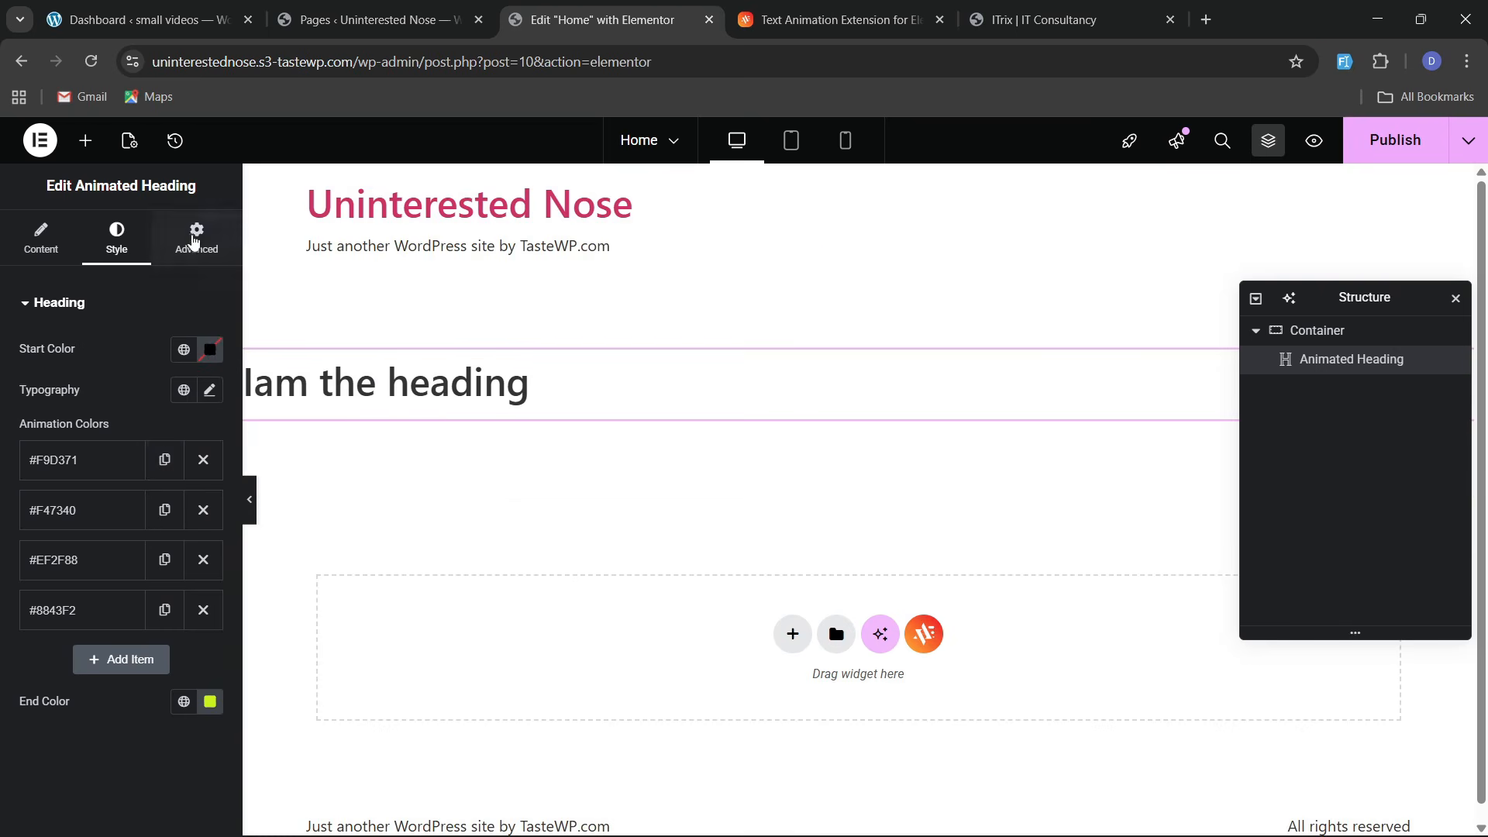
Look through the heading's advanced settings and Pro effect sections, and return to its content settings
click(195, 237)
scroll(85, 527, down, 10)
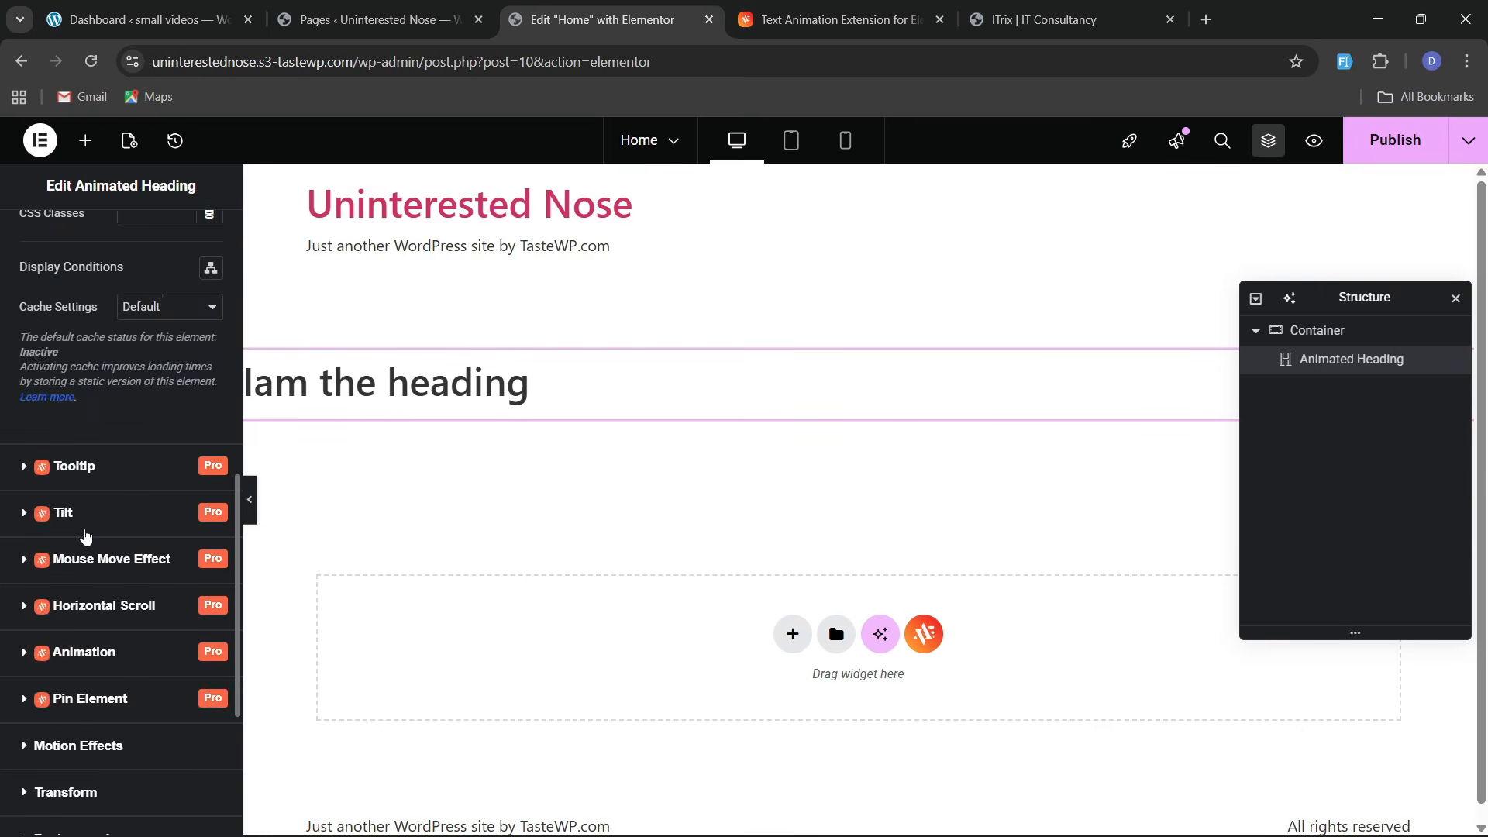
scroll(86, 535, down, 4)
scroll(85, 535, up, 14)
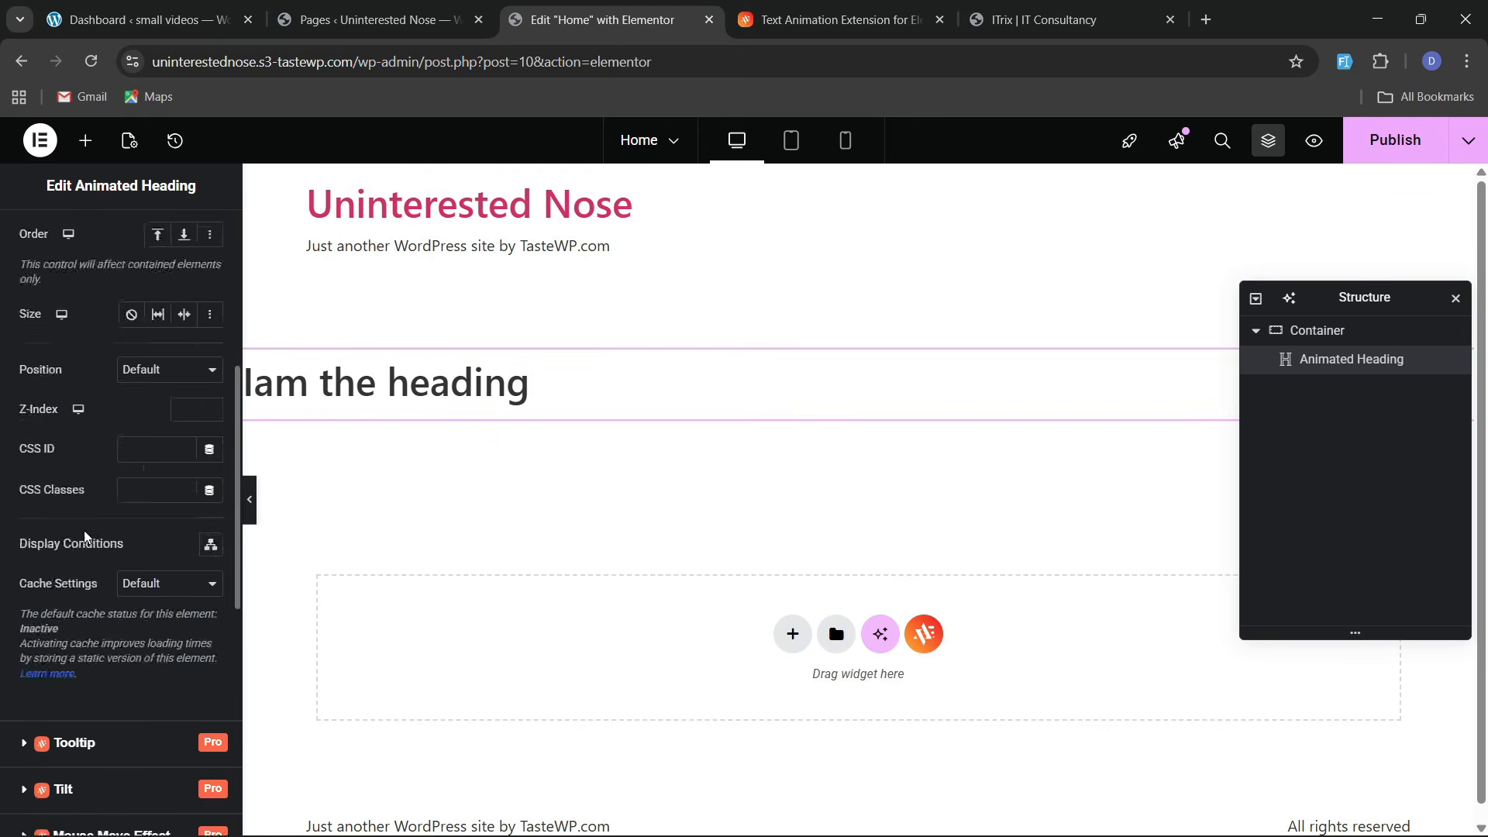
click(56, 255)
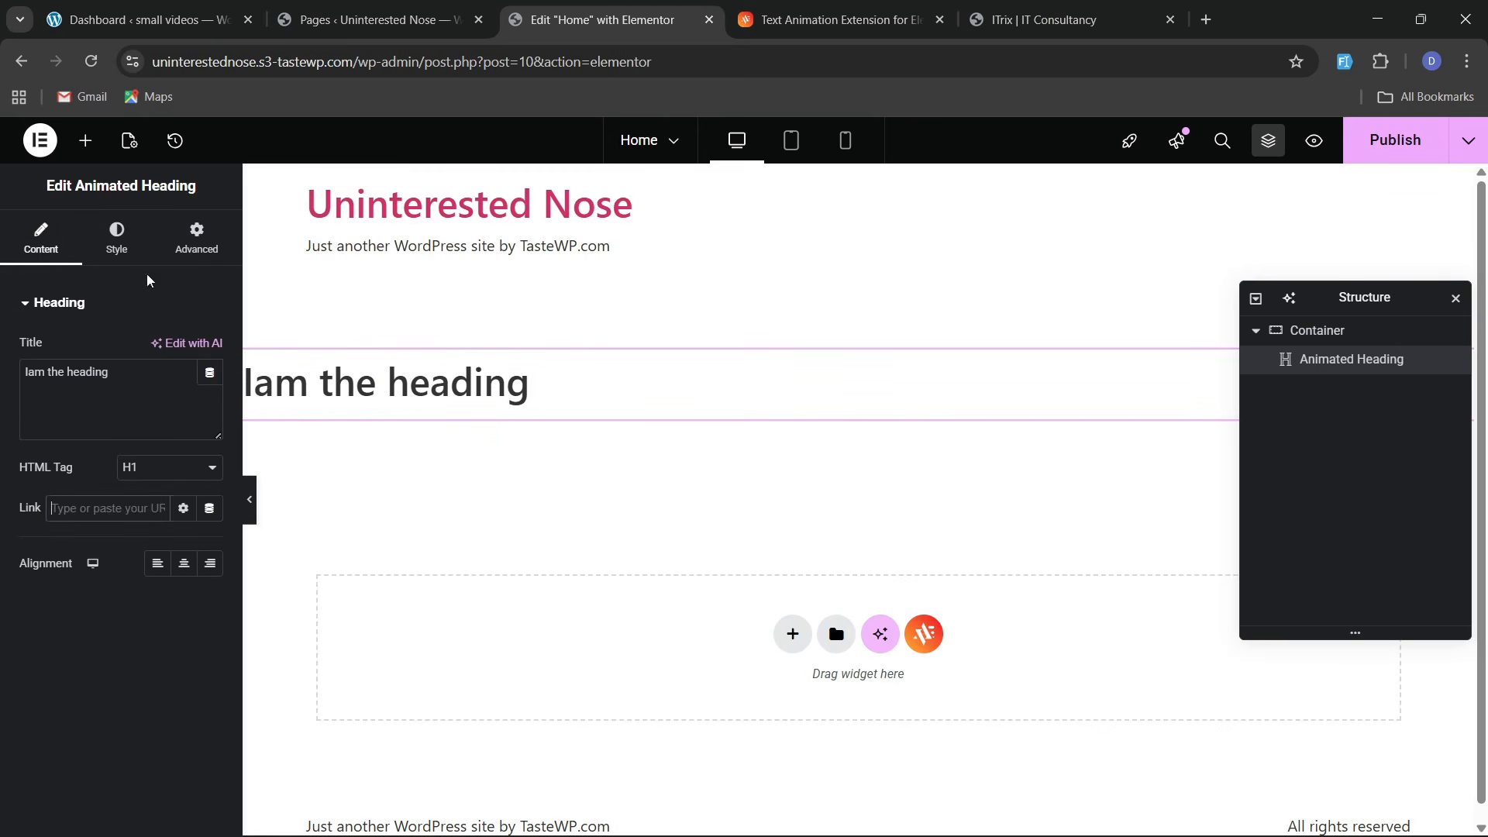
Examine the heading's animation color entries #F9D371, #F47340 and #EF2F88 one by one
click(116, 238)
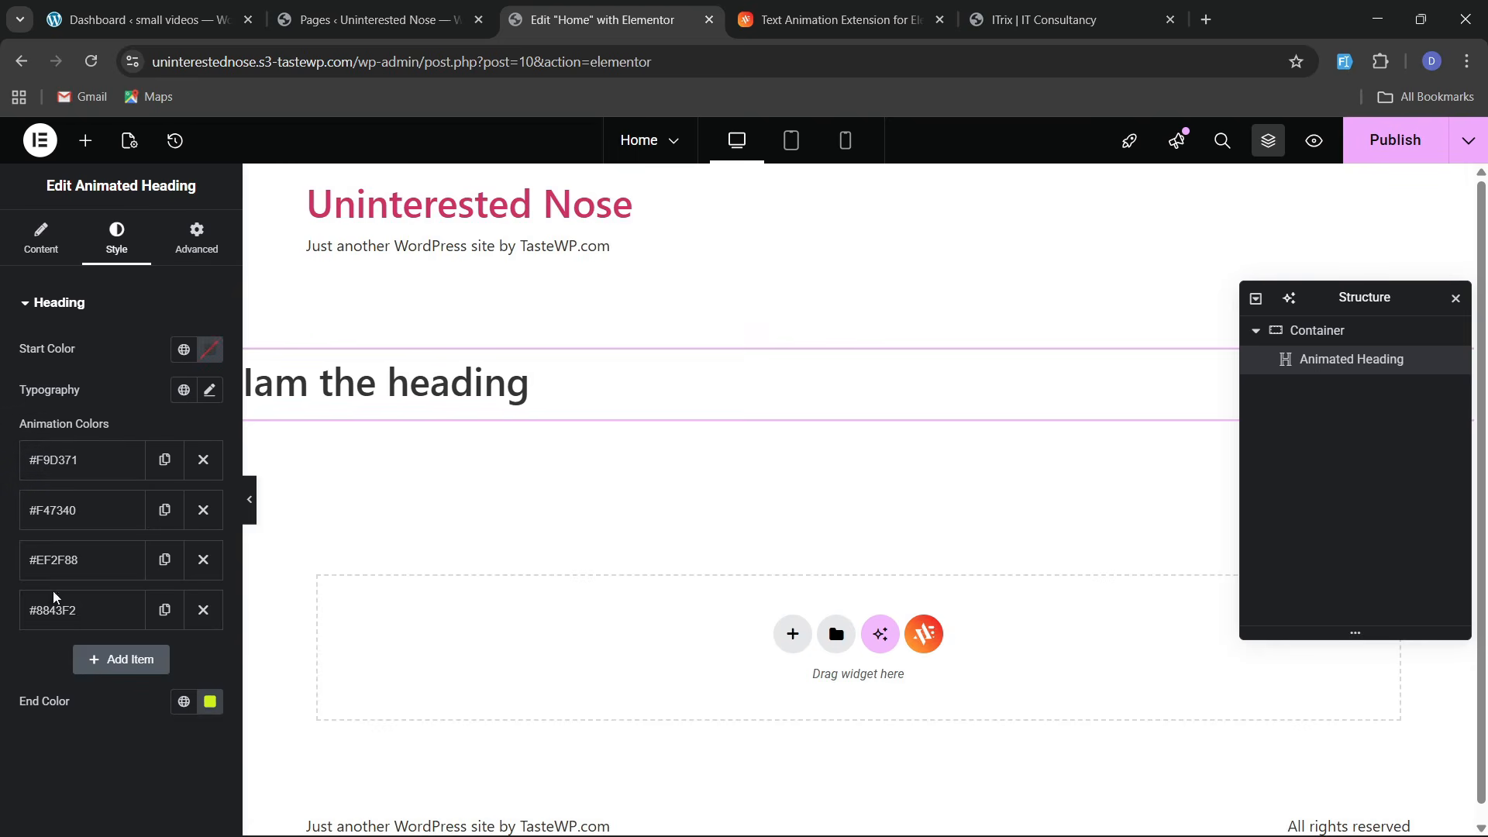
scroll(508, 413, down, 1)
click(73, 463)
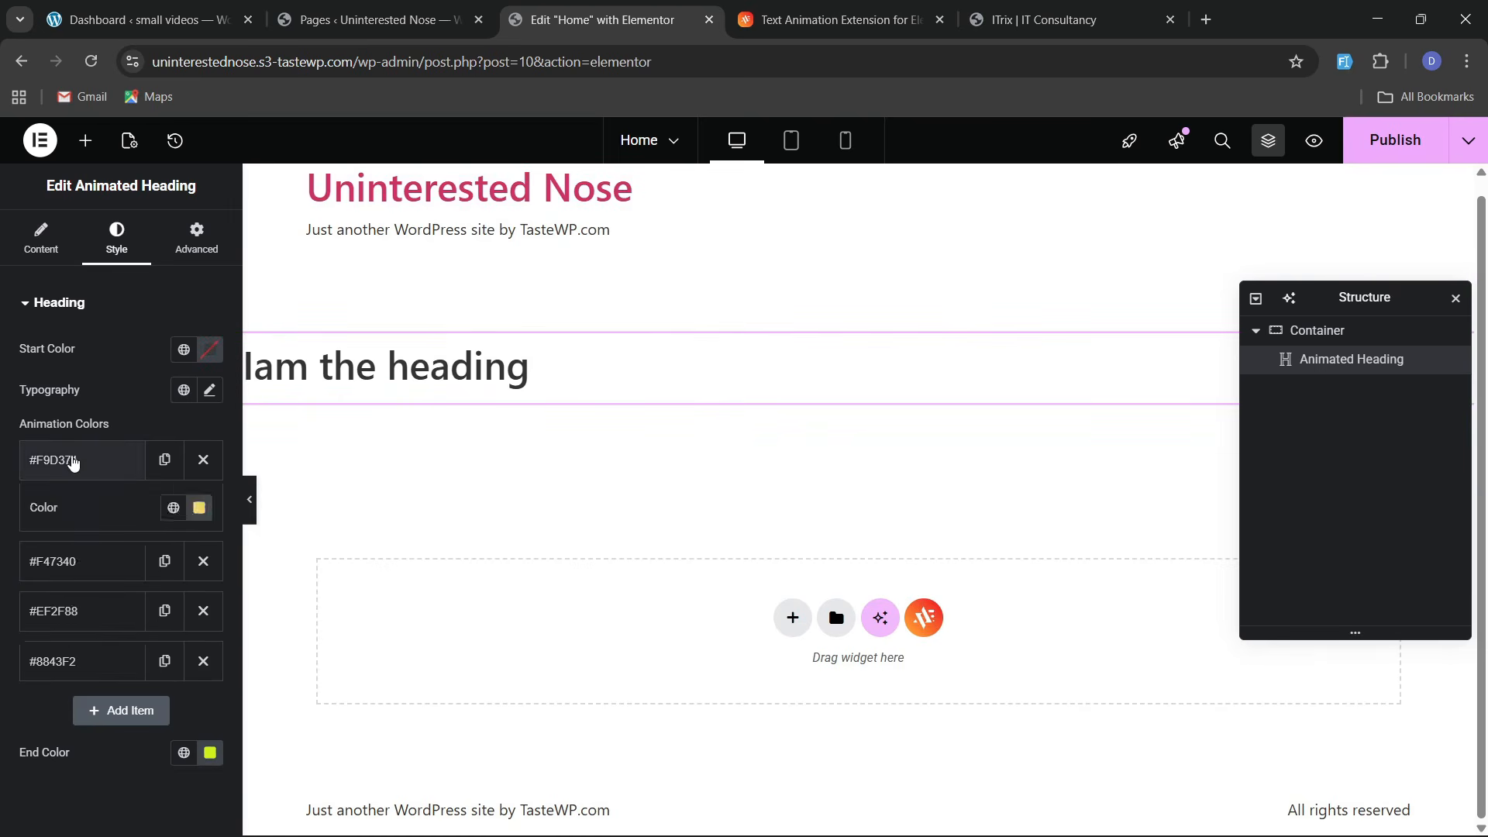
click(73, 462)
click(73, 513)
click(73, 514)
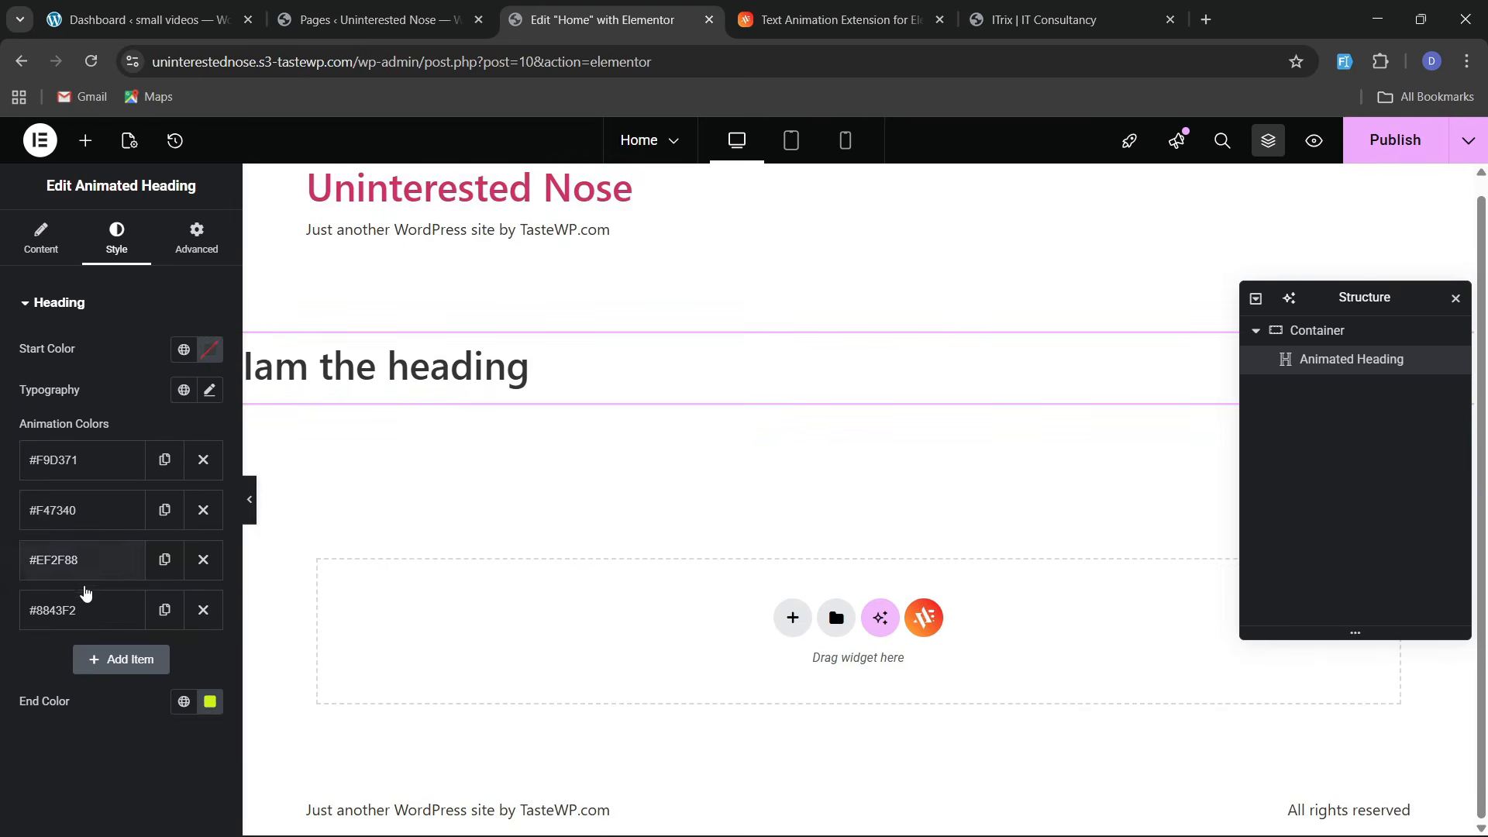
click(87, 566)
click(88, 566)
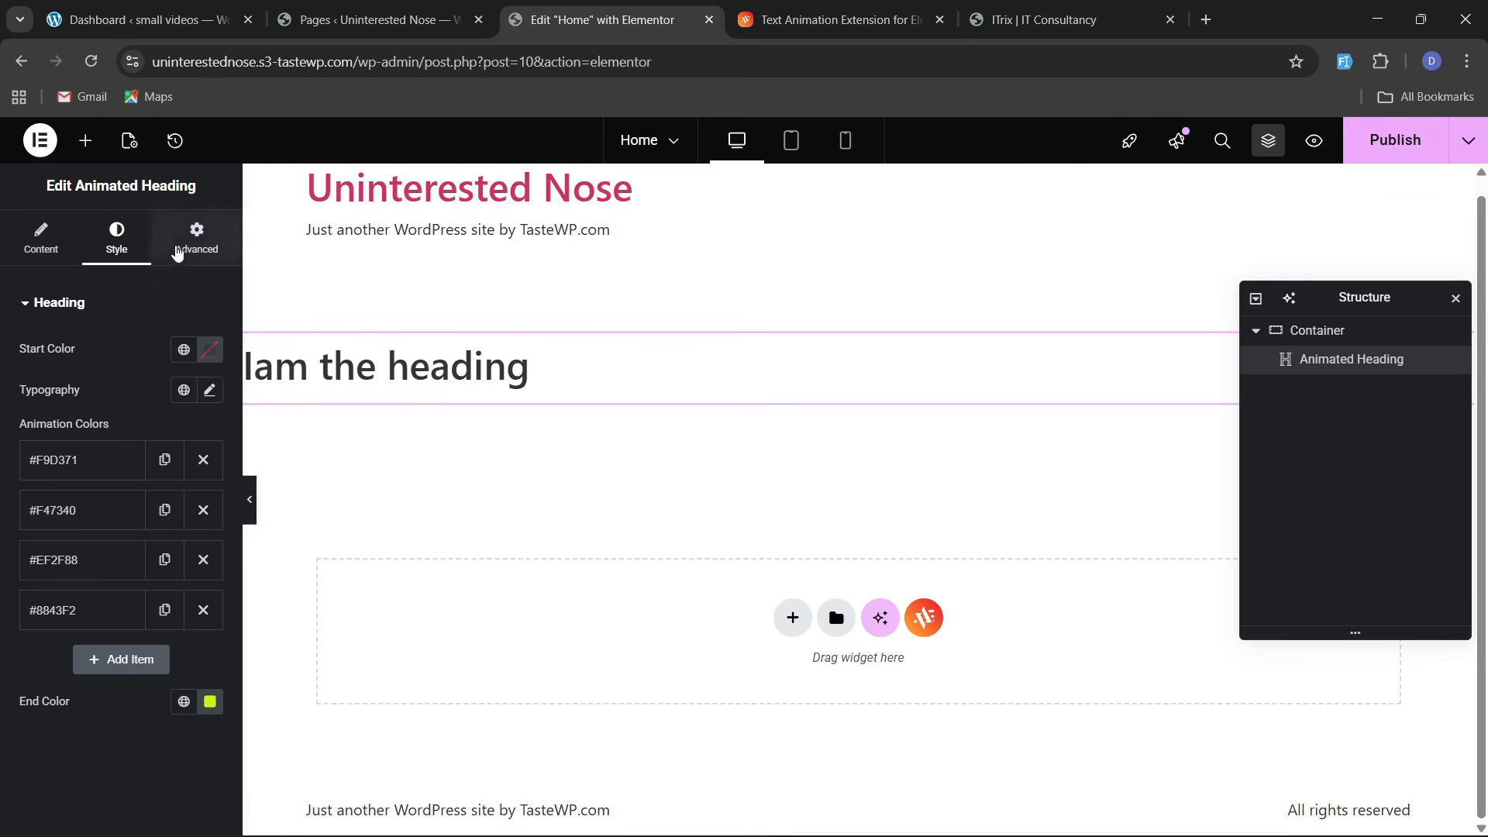
Set the Animated Heading's start color to a red
click(197, 239)
click(115, 256)
click(206, 358)
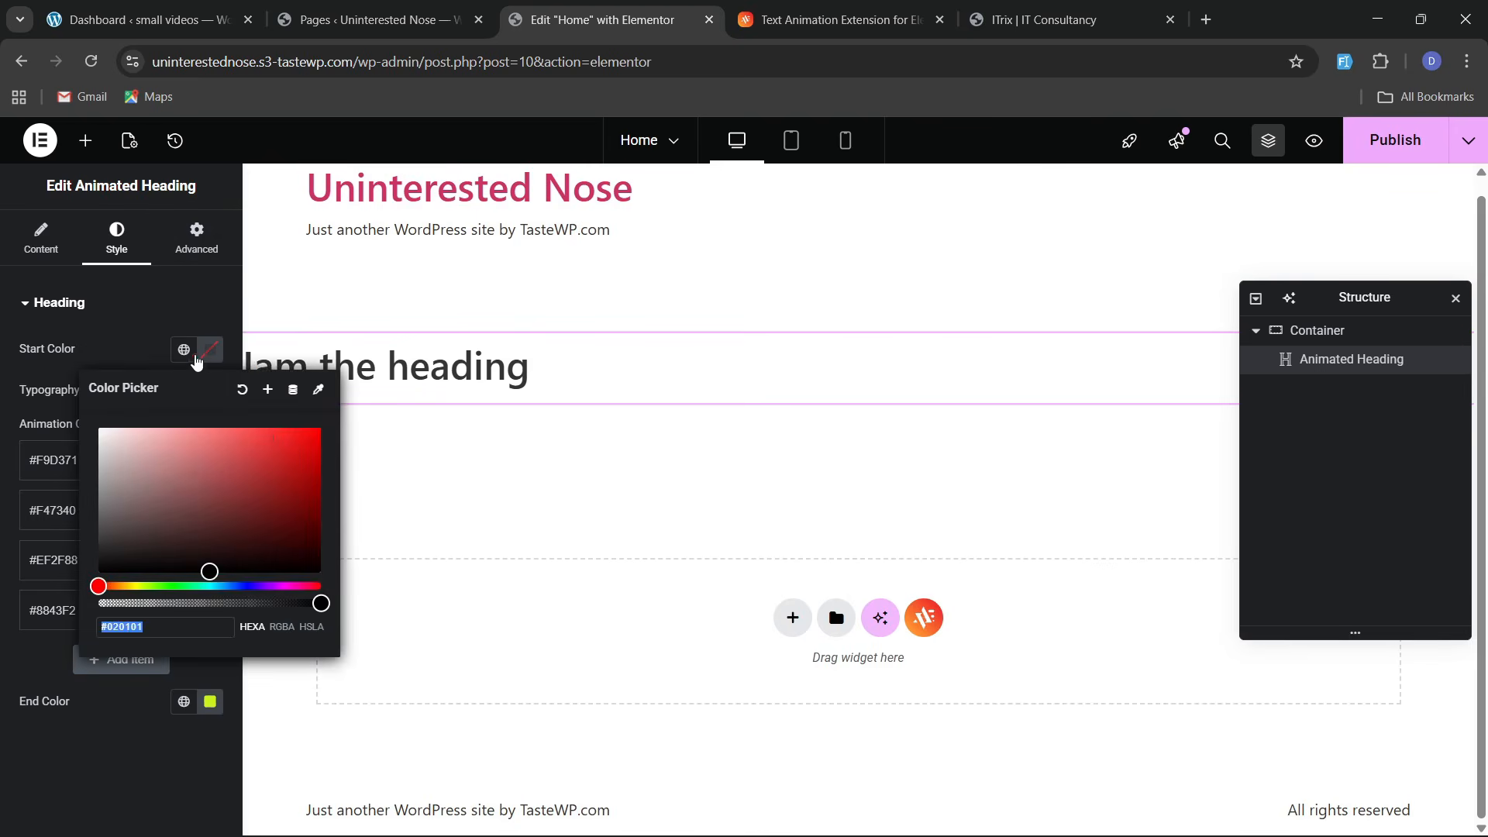
click(280, 438)
click(336, 435)
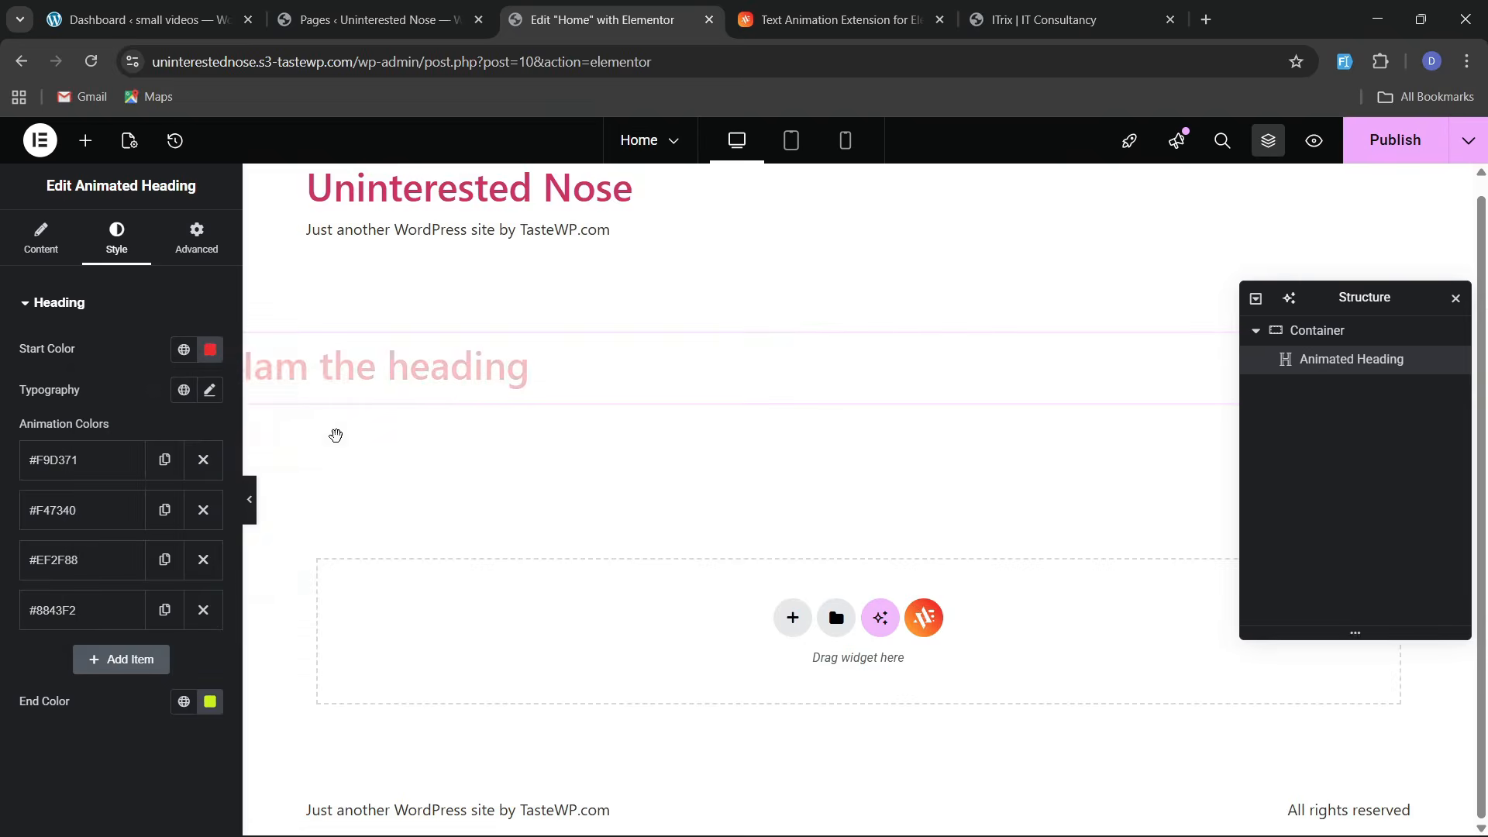
Examine the heading's advanced Tooltip, Animation, Pin Element and Custom CSS sections
click(207, 246)
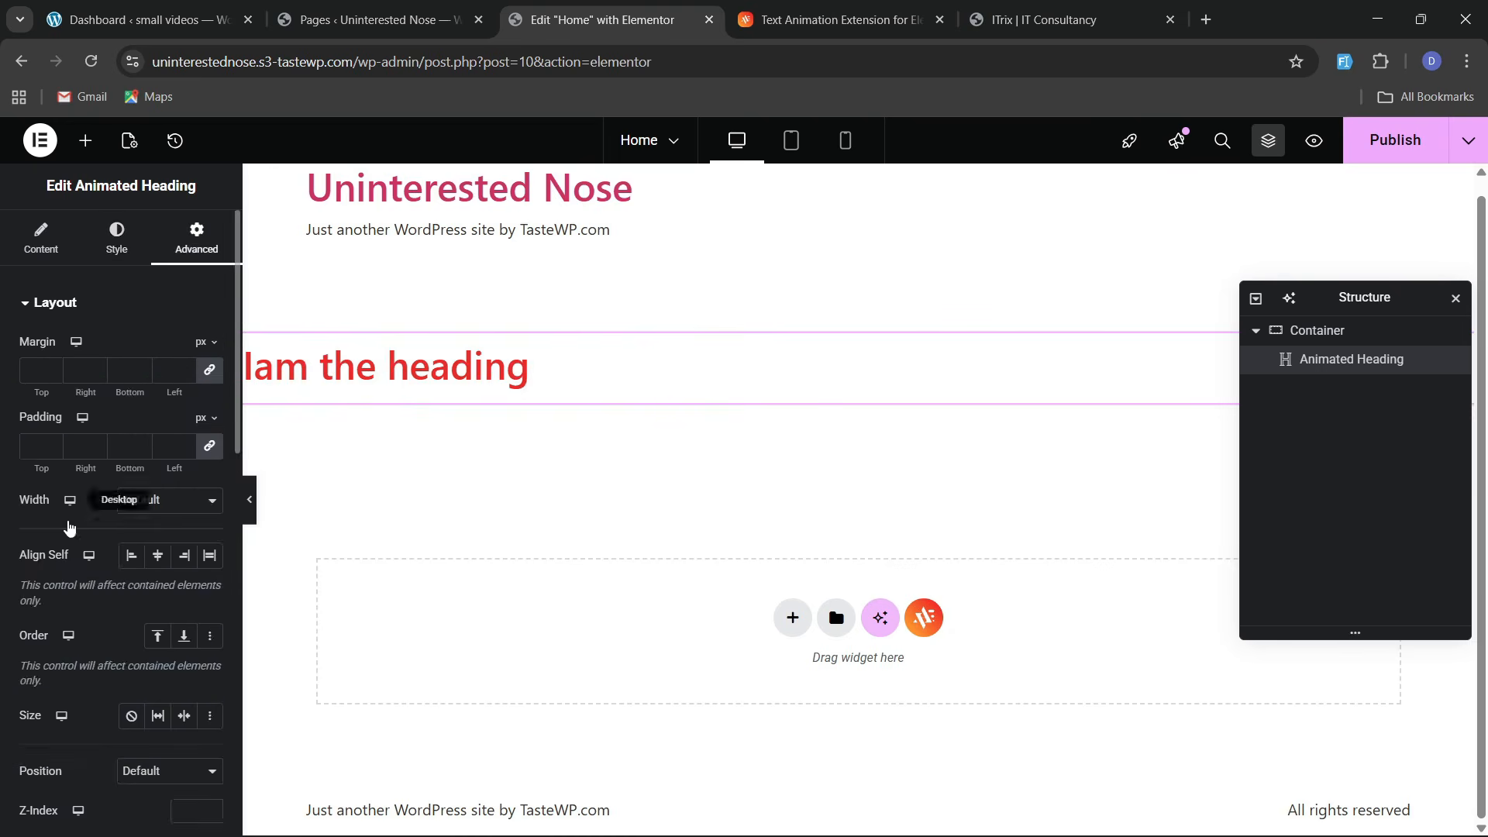
scroll(70, 589, down, 10)
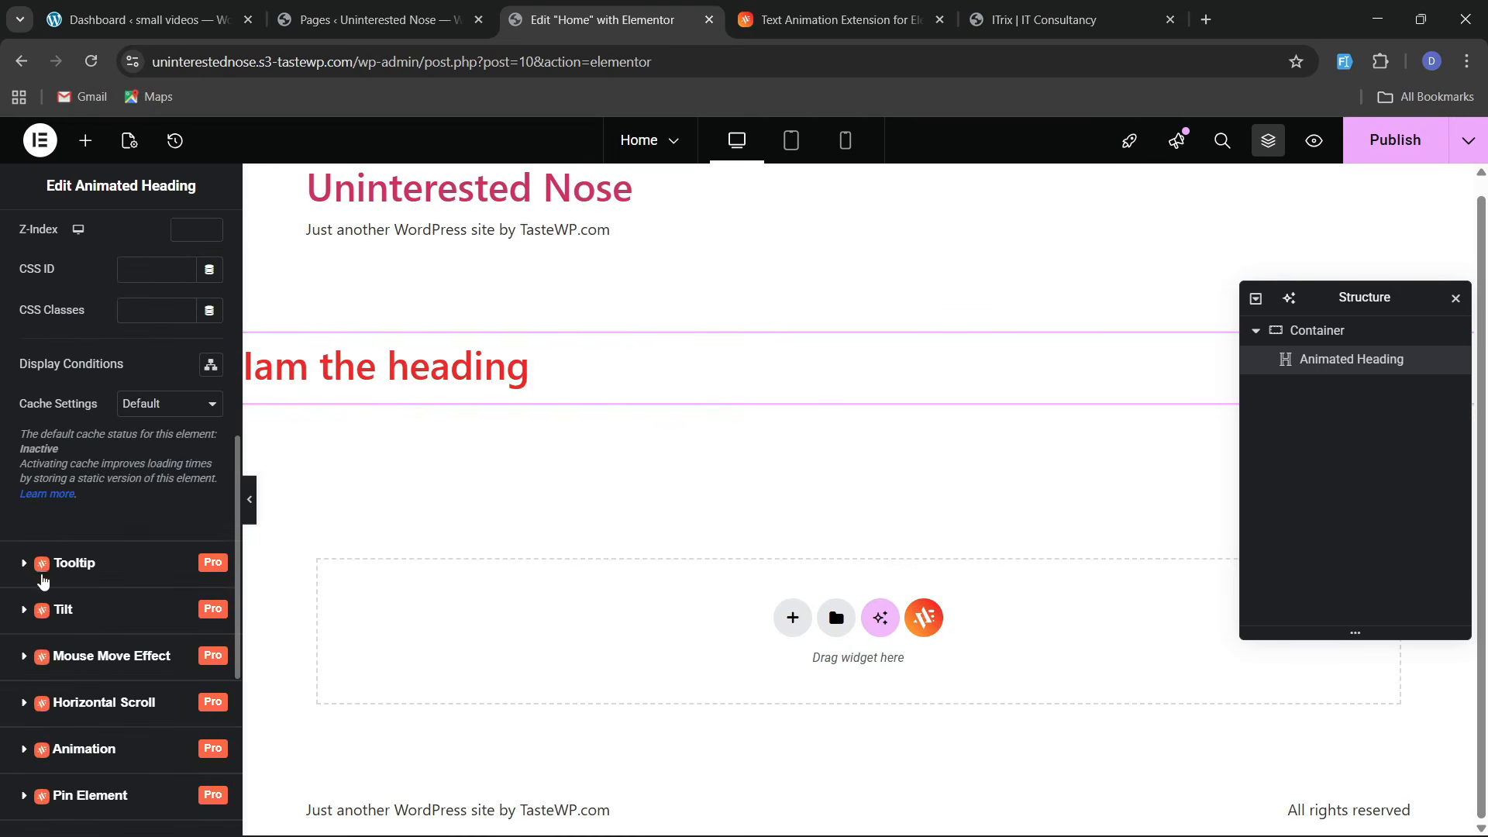
click(51, 564)
scroll(129, 610, down, 4)
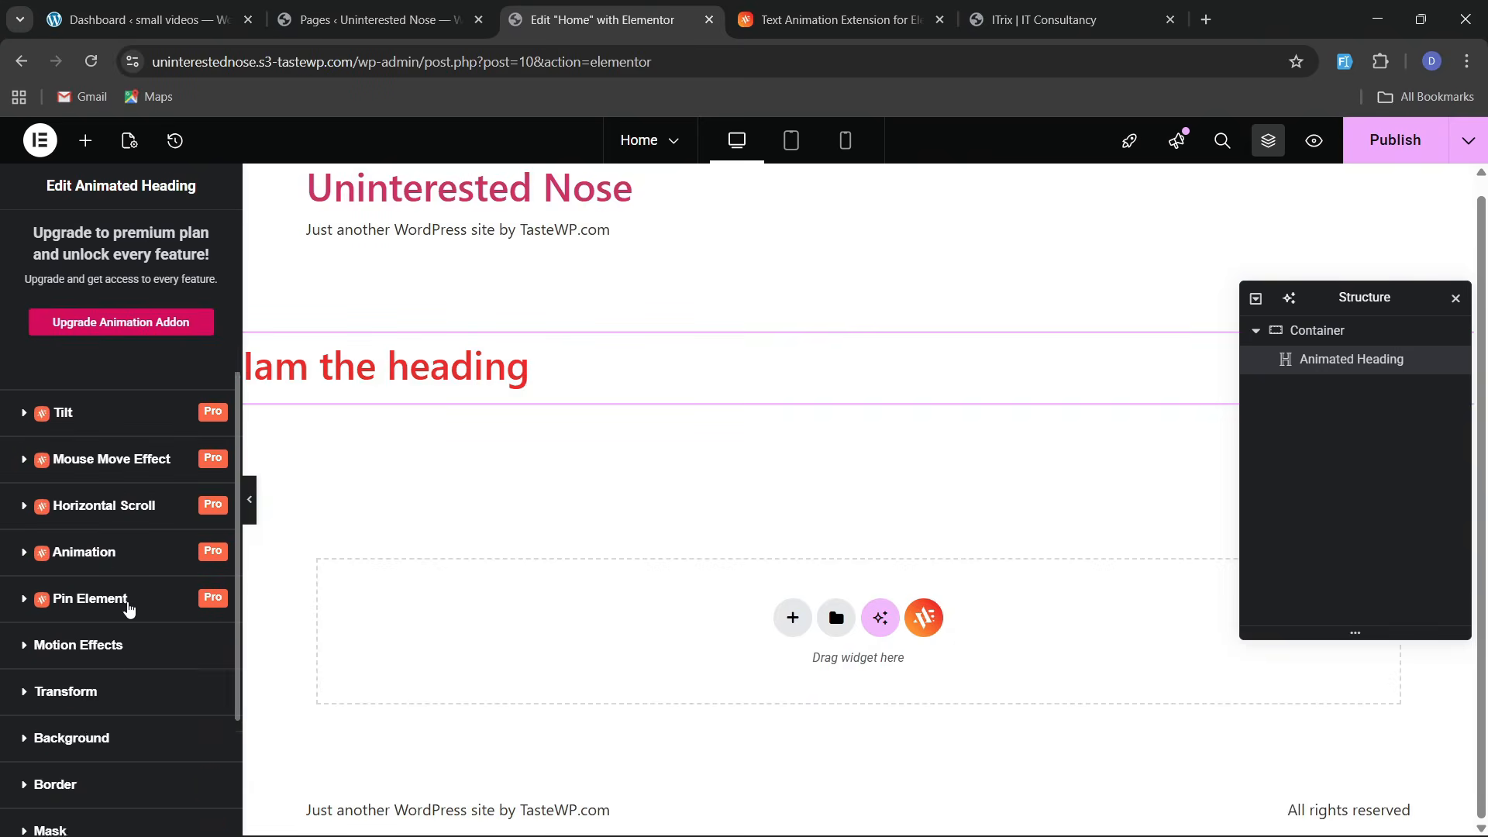
click(95, 565)
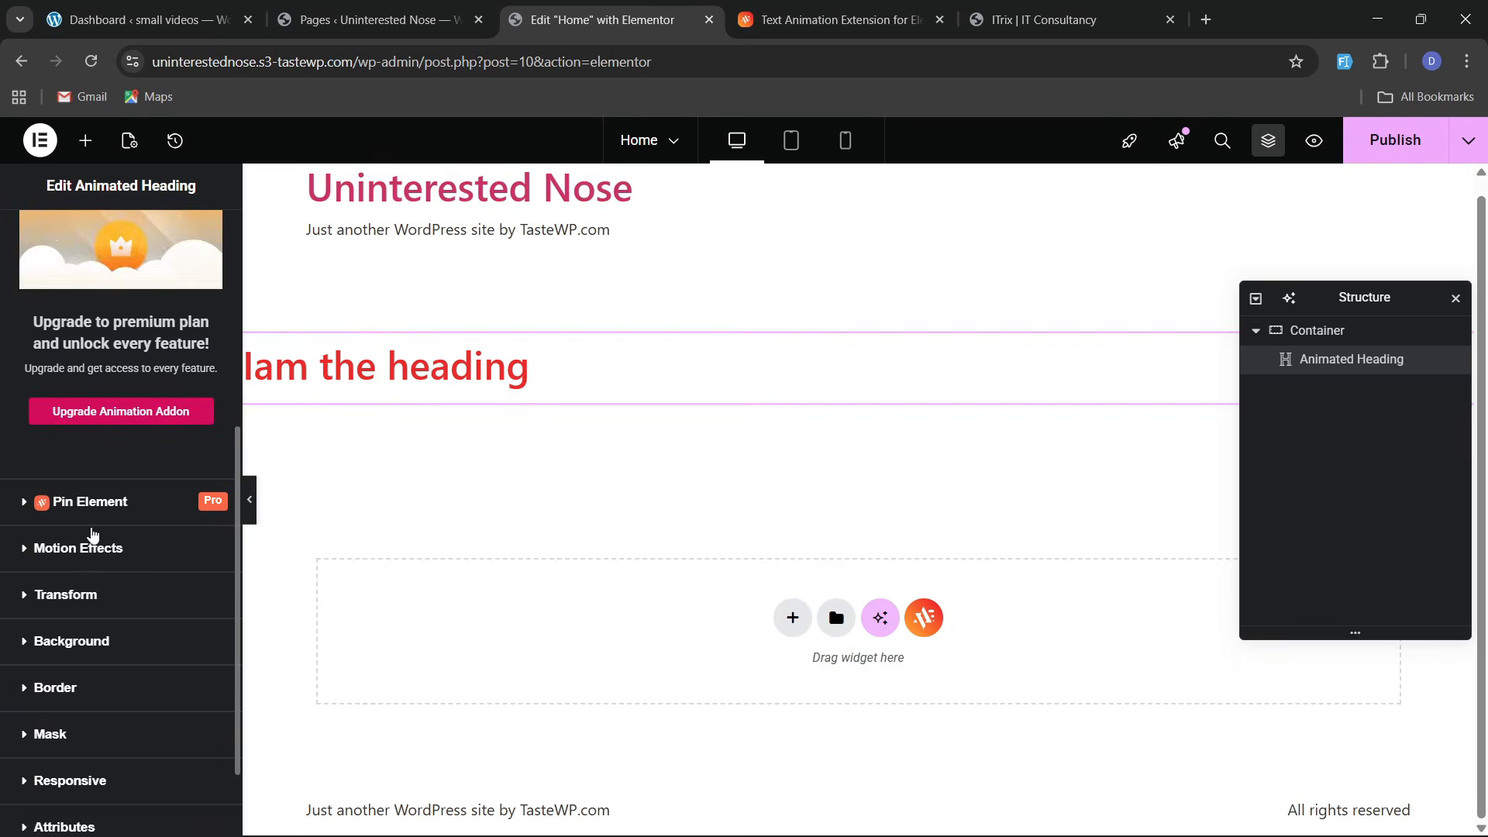
click(90, 510)
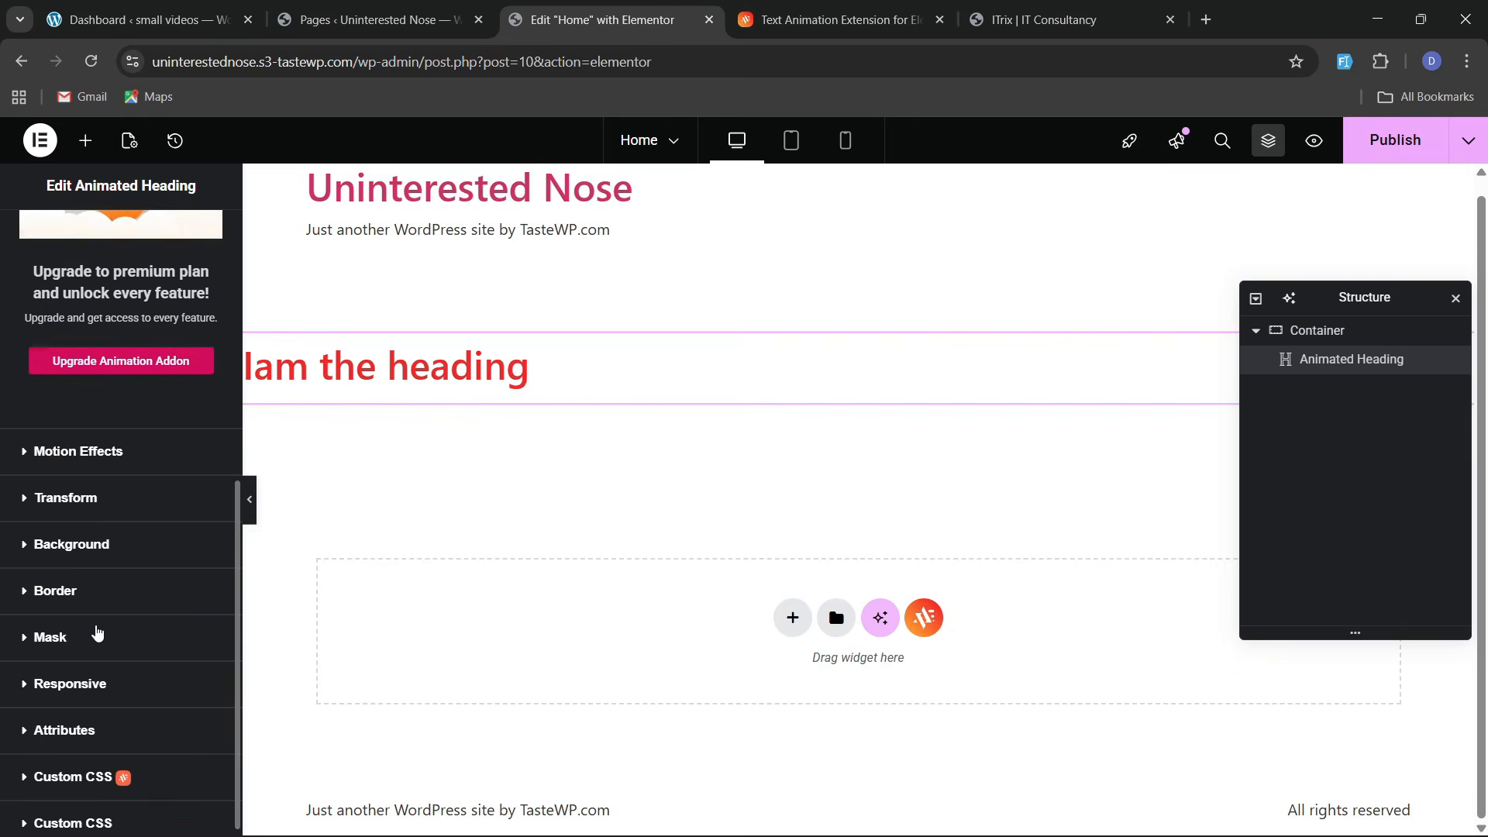
click(88, 776)
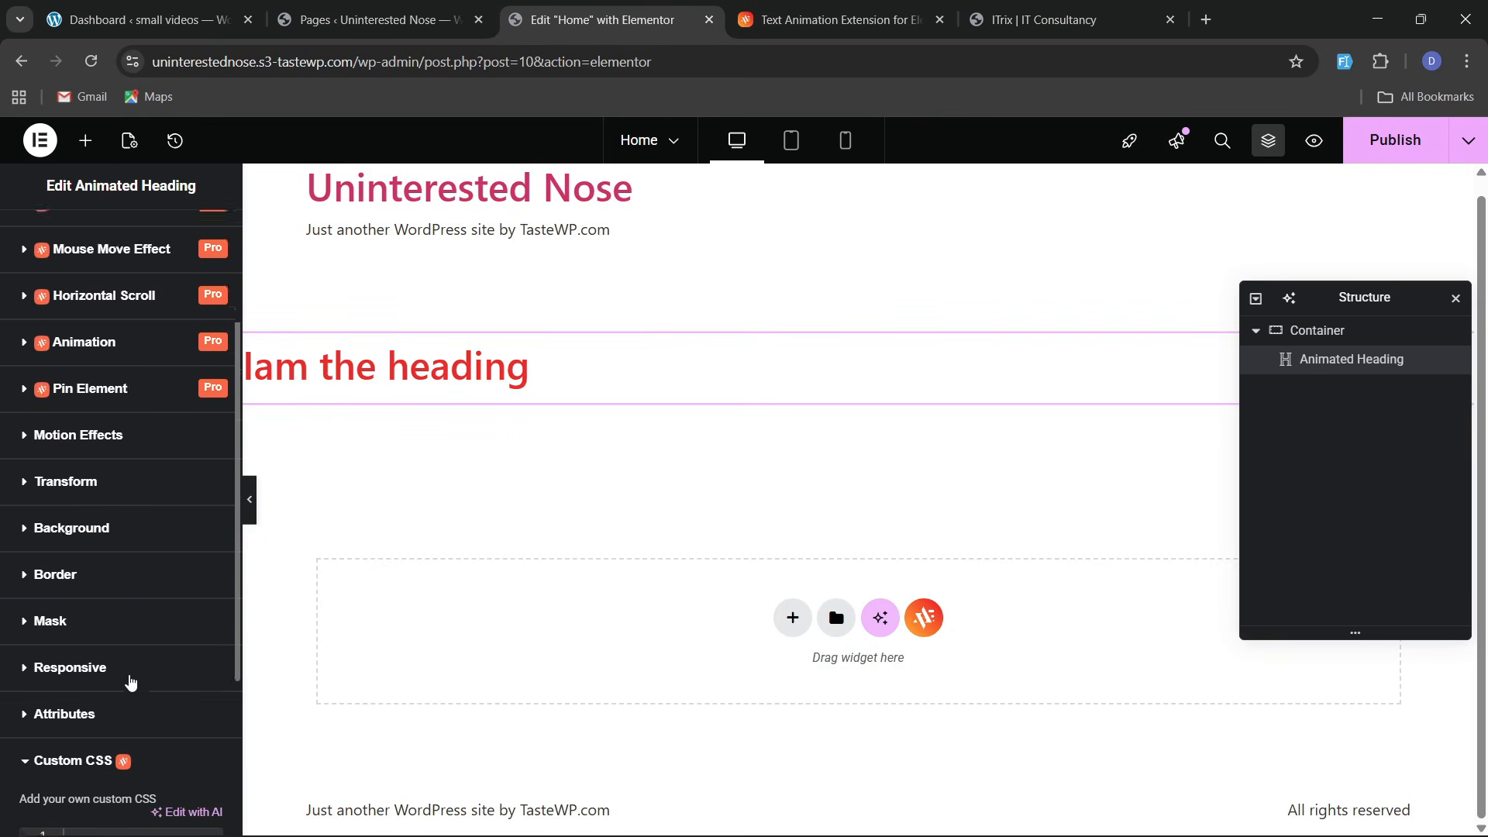
scroll(126, 608, up, 3)
scroll(126, 608, down, 3)
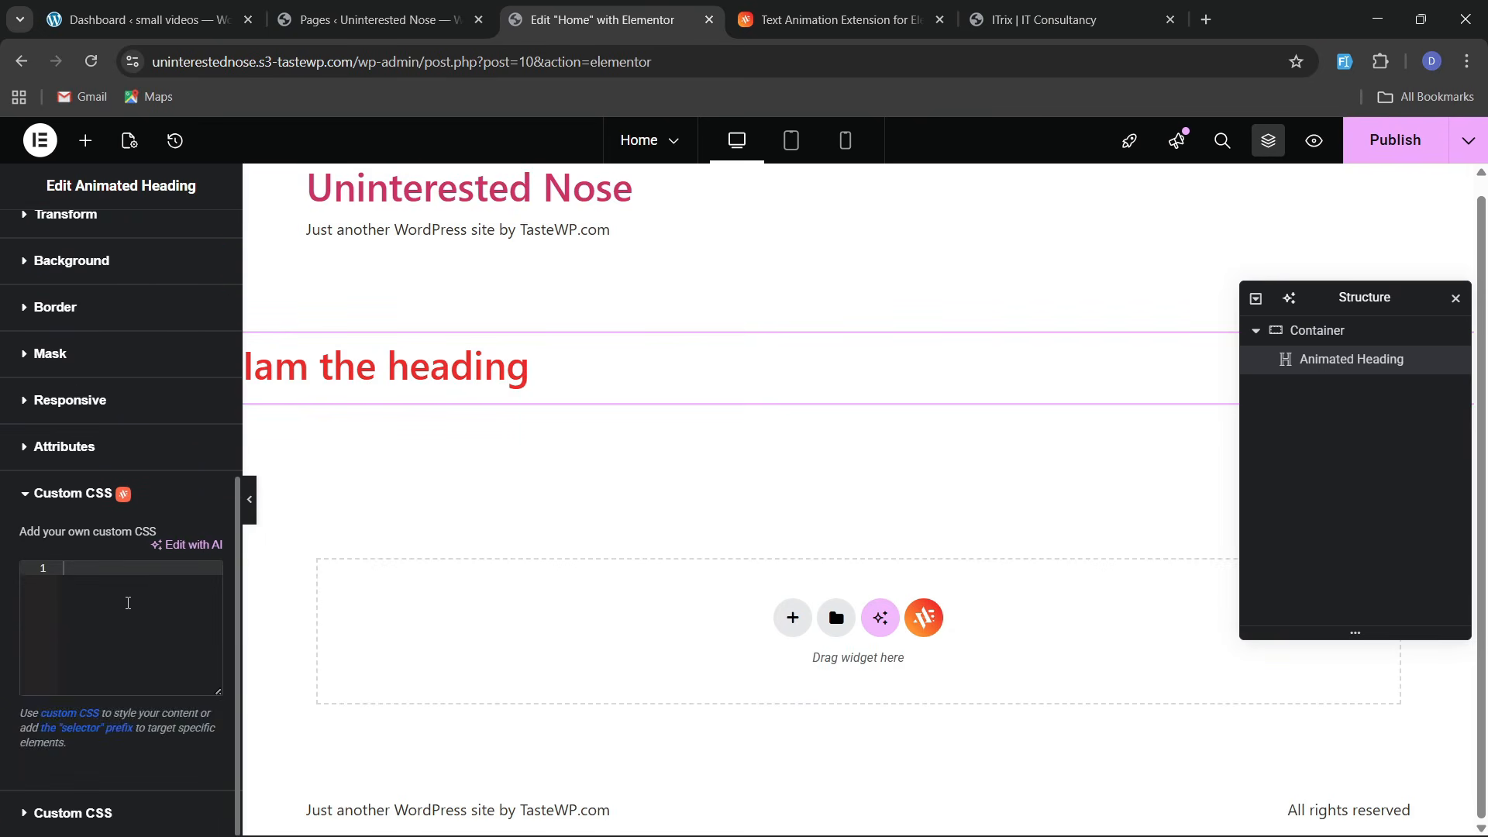
scroll(127, 607, up, 5)
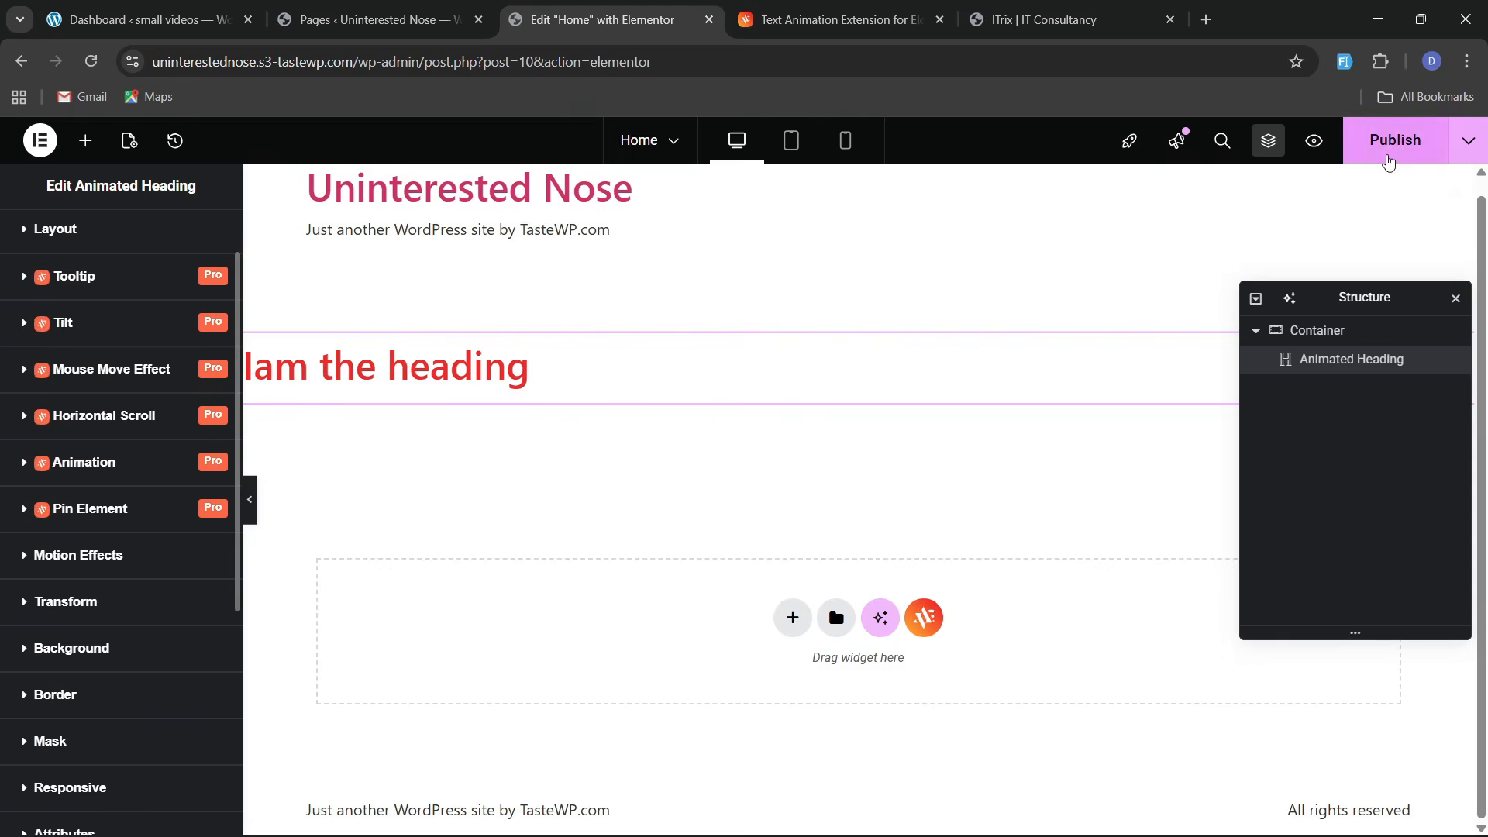
Publish the Home page, view the live result in a new tab, and return to the editor
click(1389, 154)
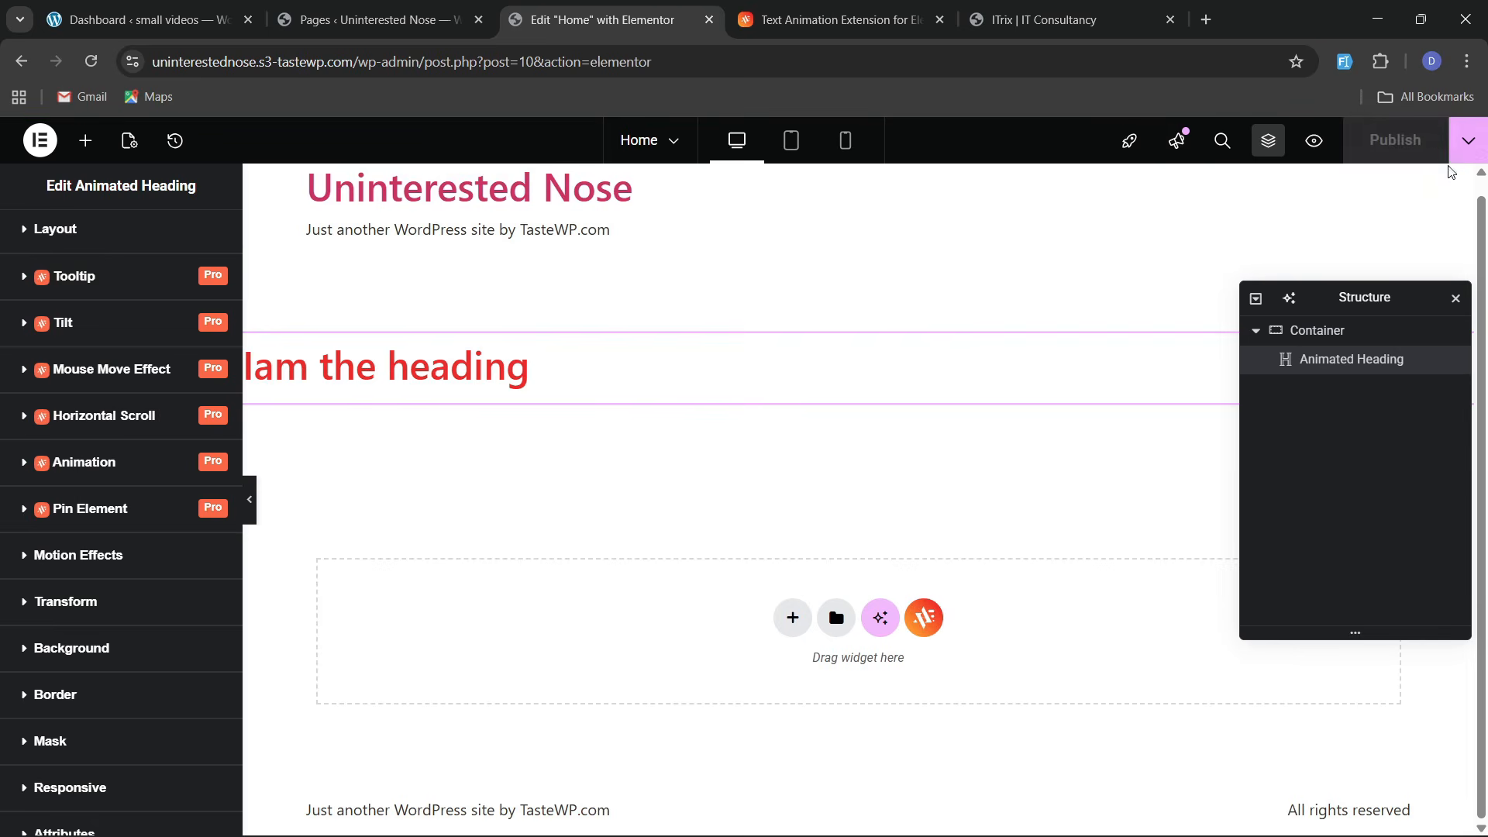
click(1469, 140)
click(1332, 284)
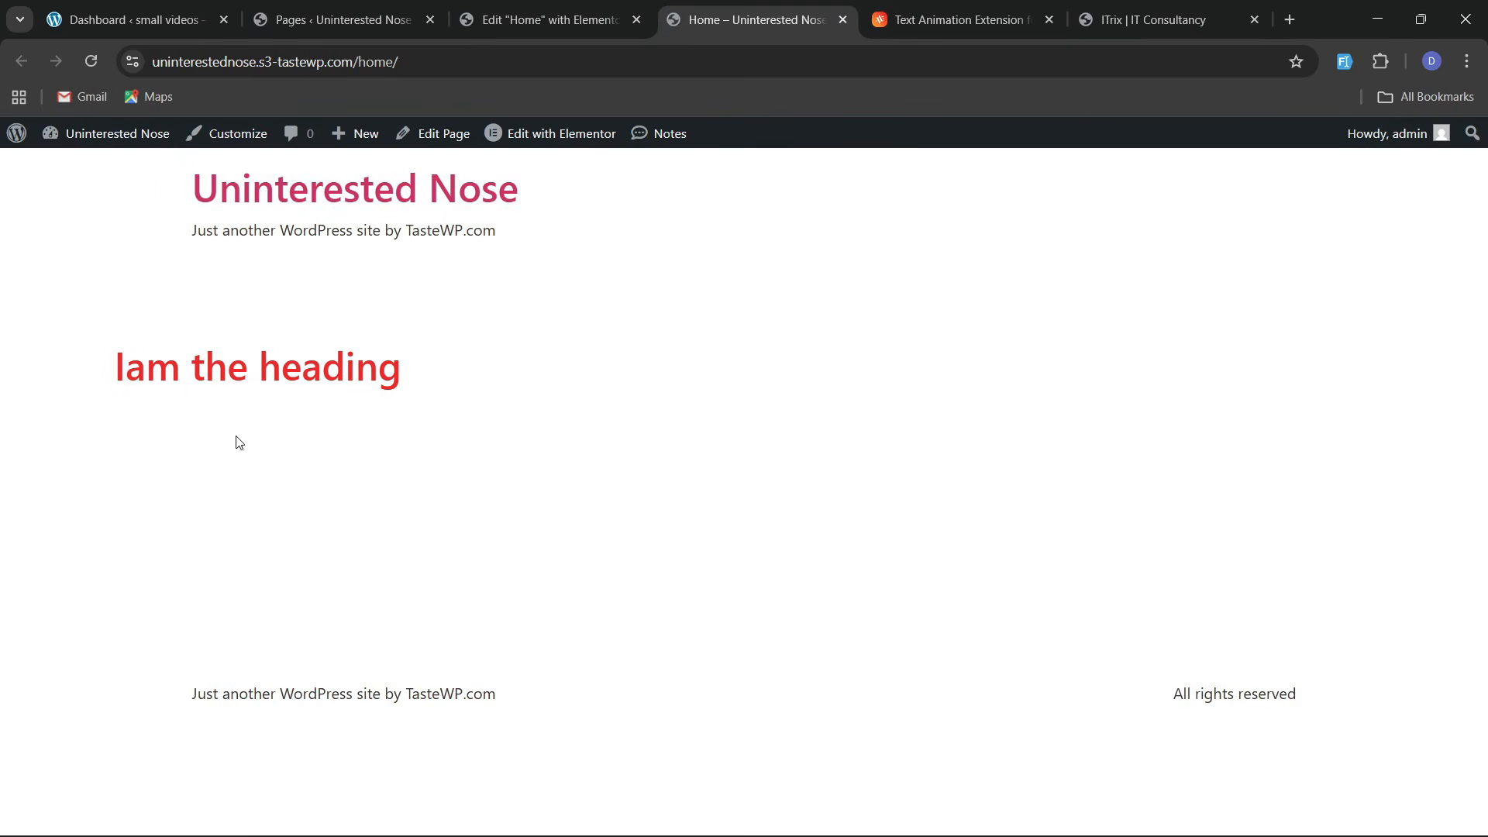
click(546, 20)
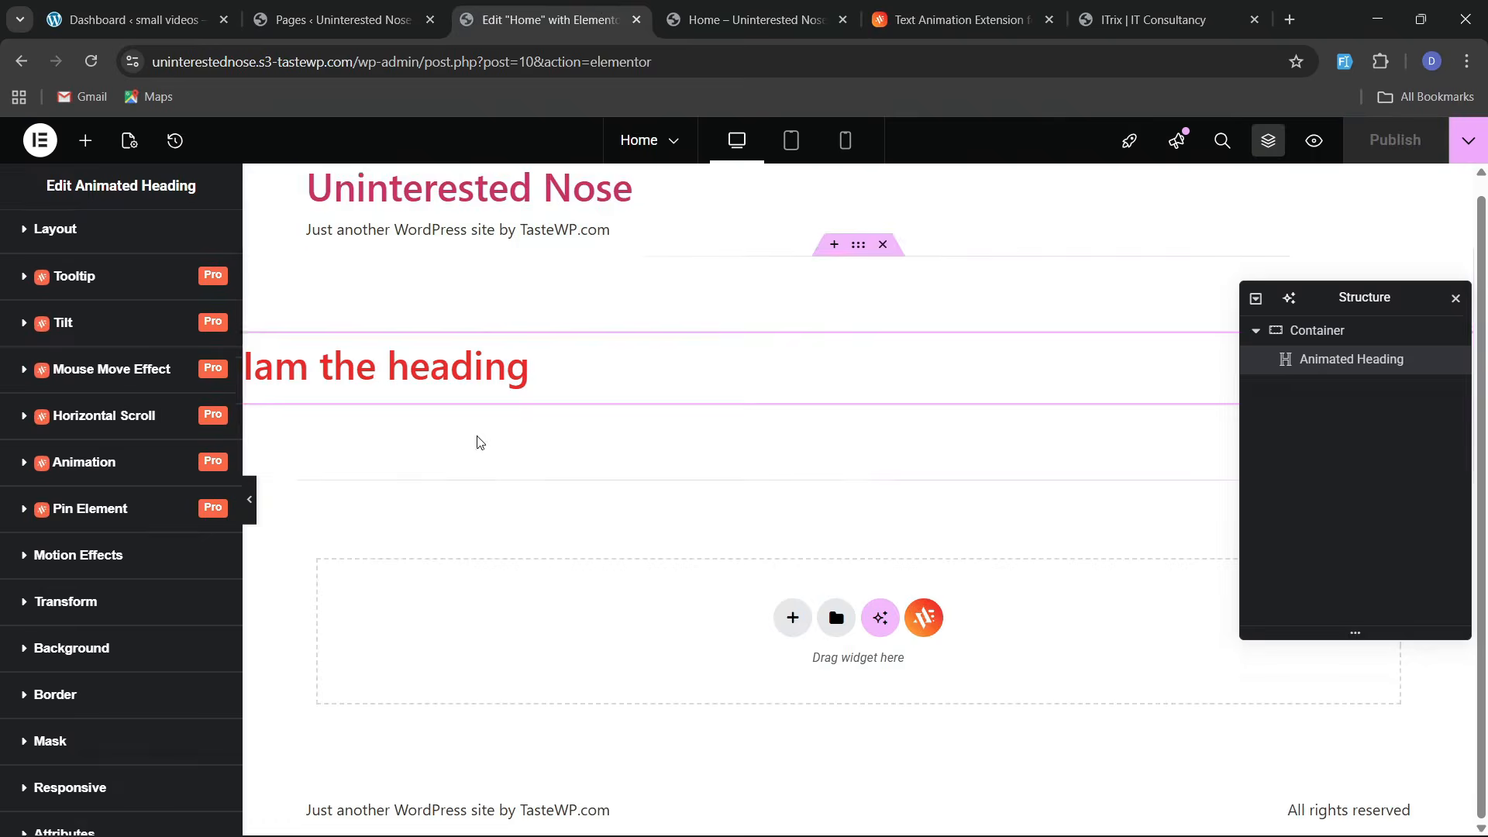
Review the Animated Heading's content, style and typography options
click(34, 251)
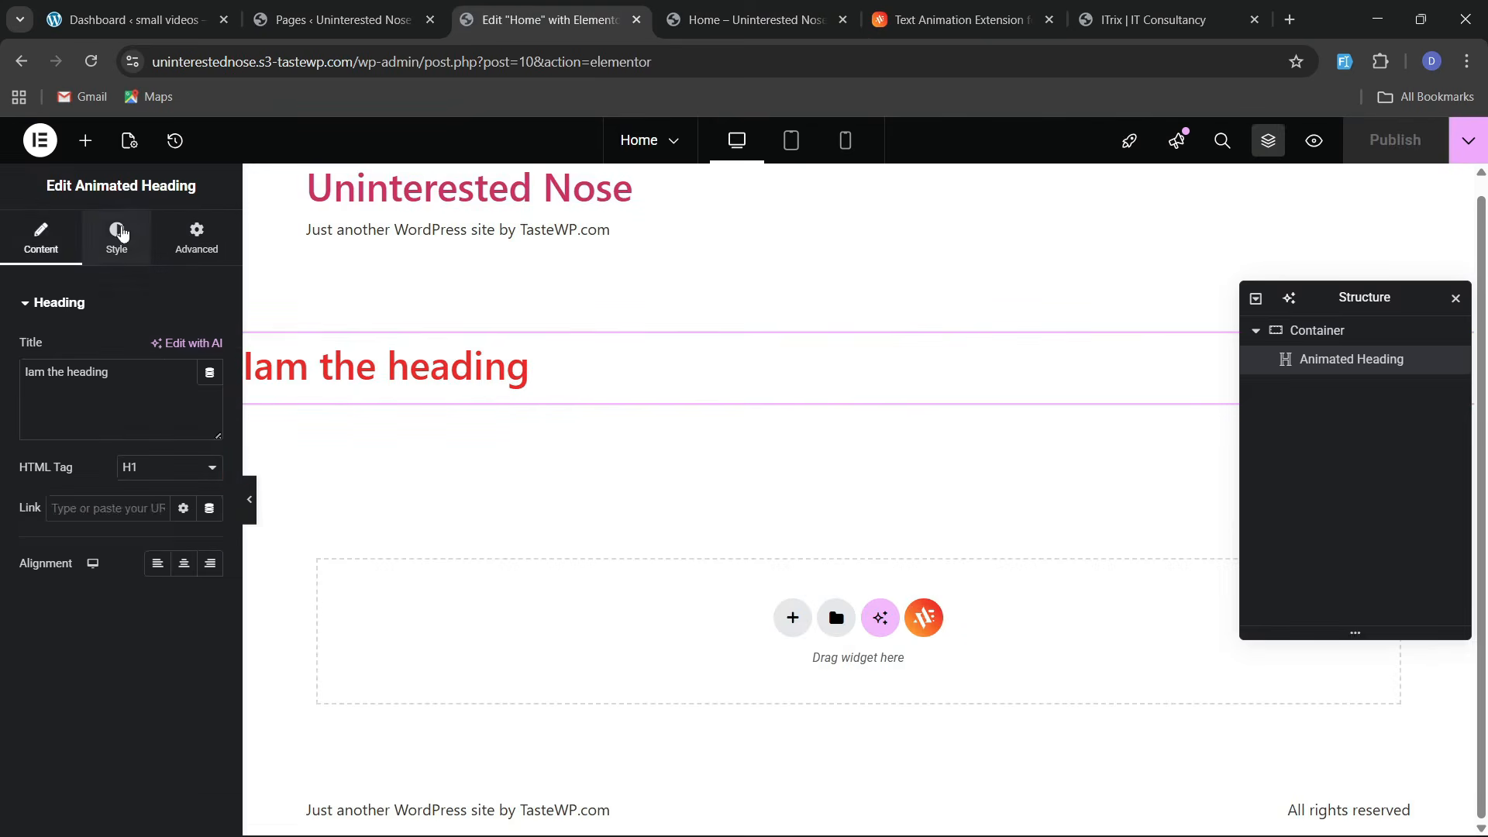
click(118, 232)
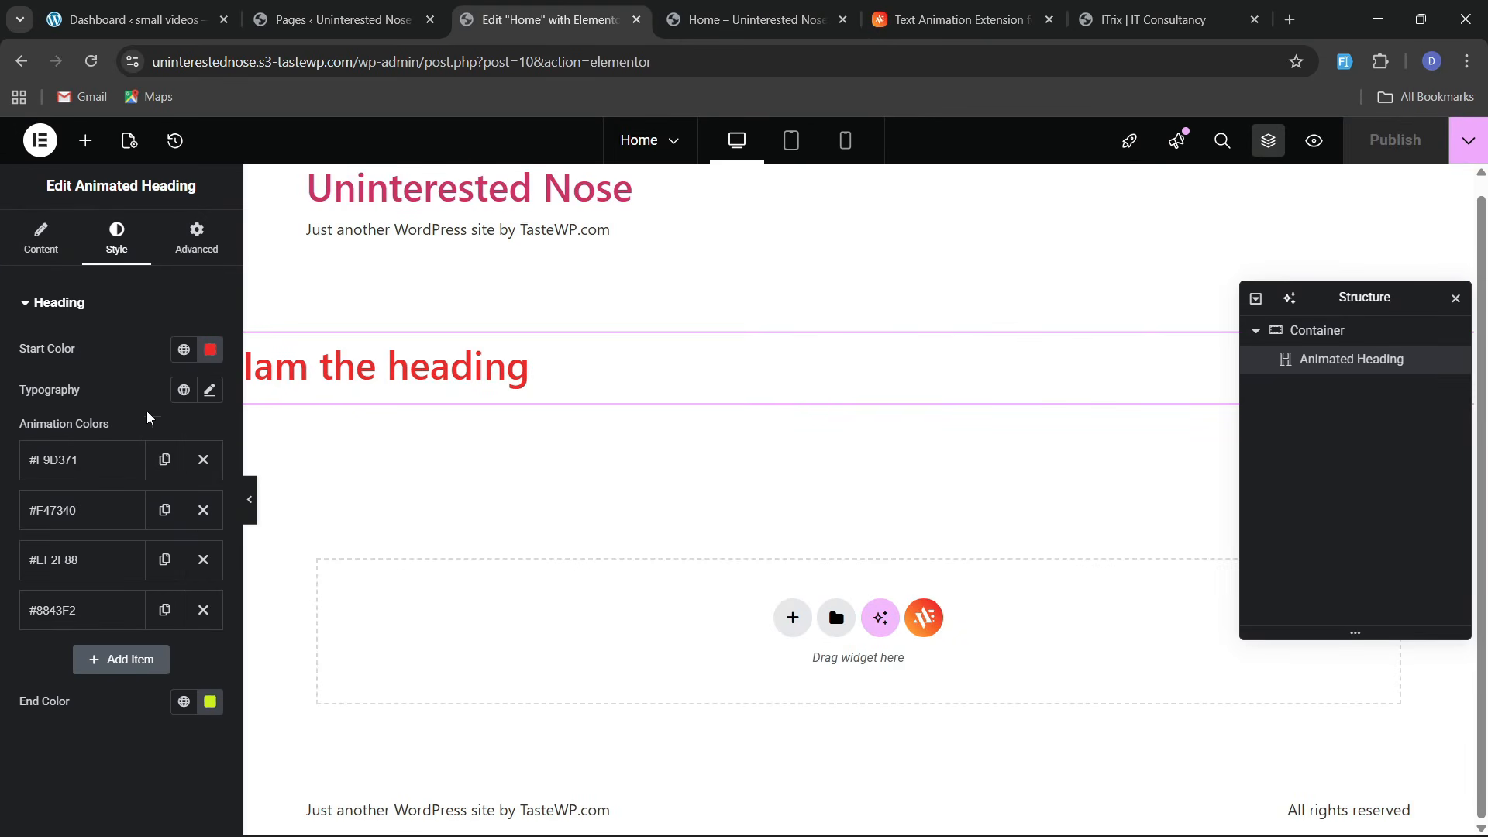
click(209, 390)
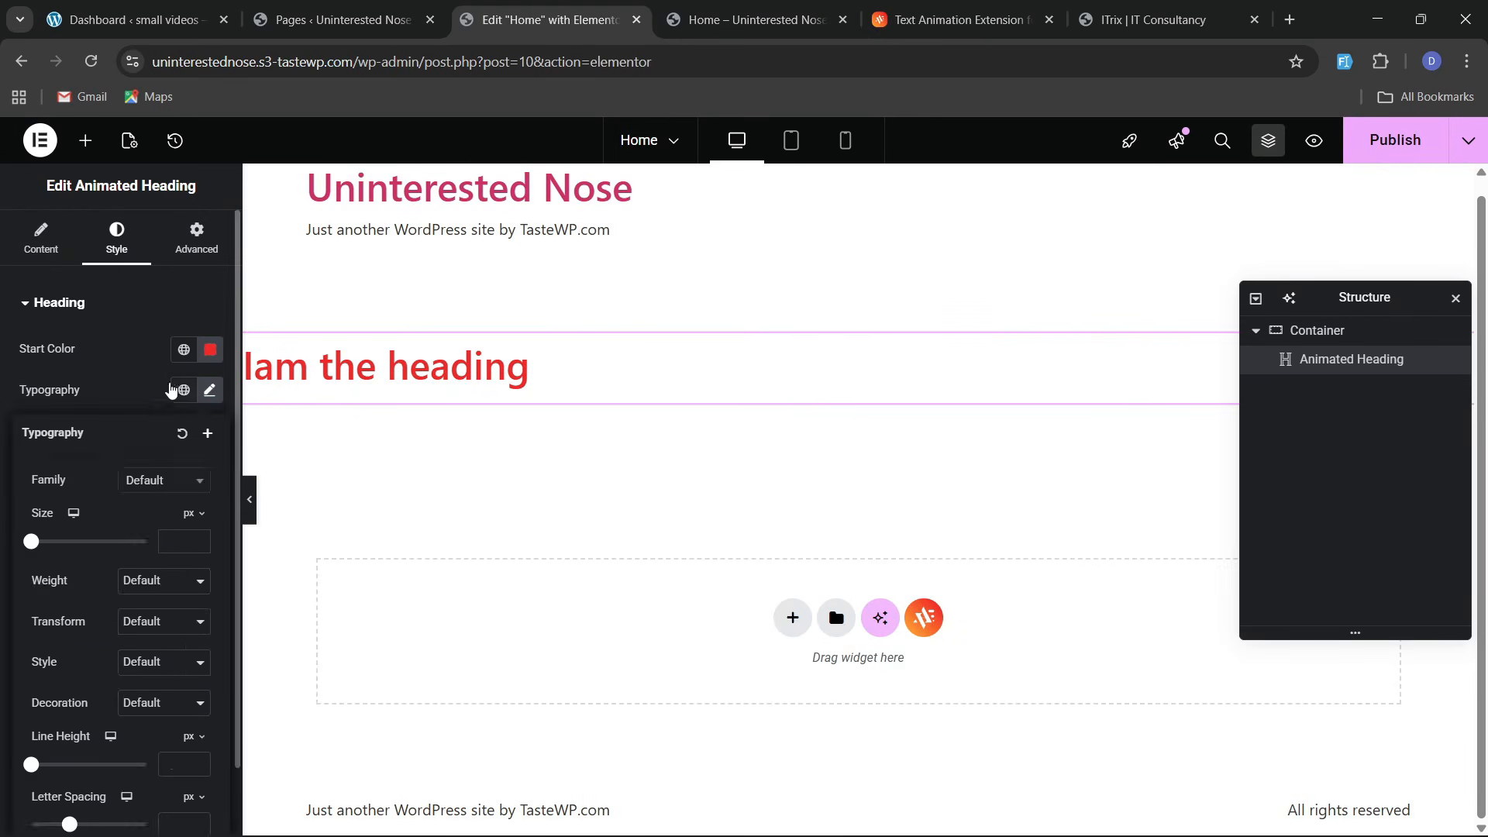
click(171, 390)
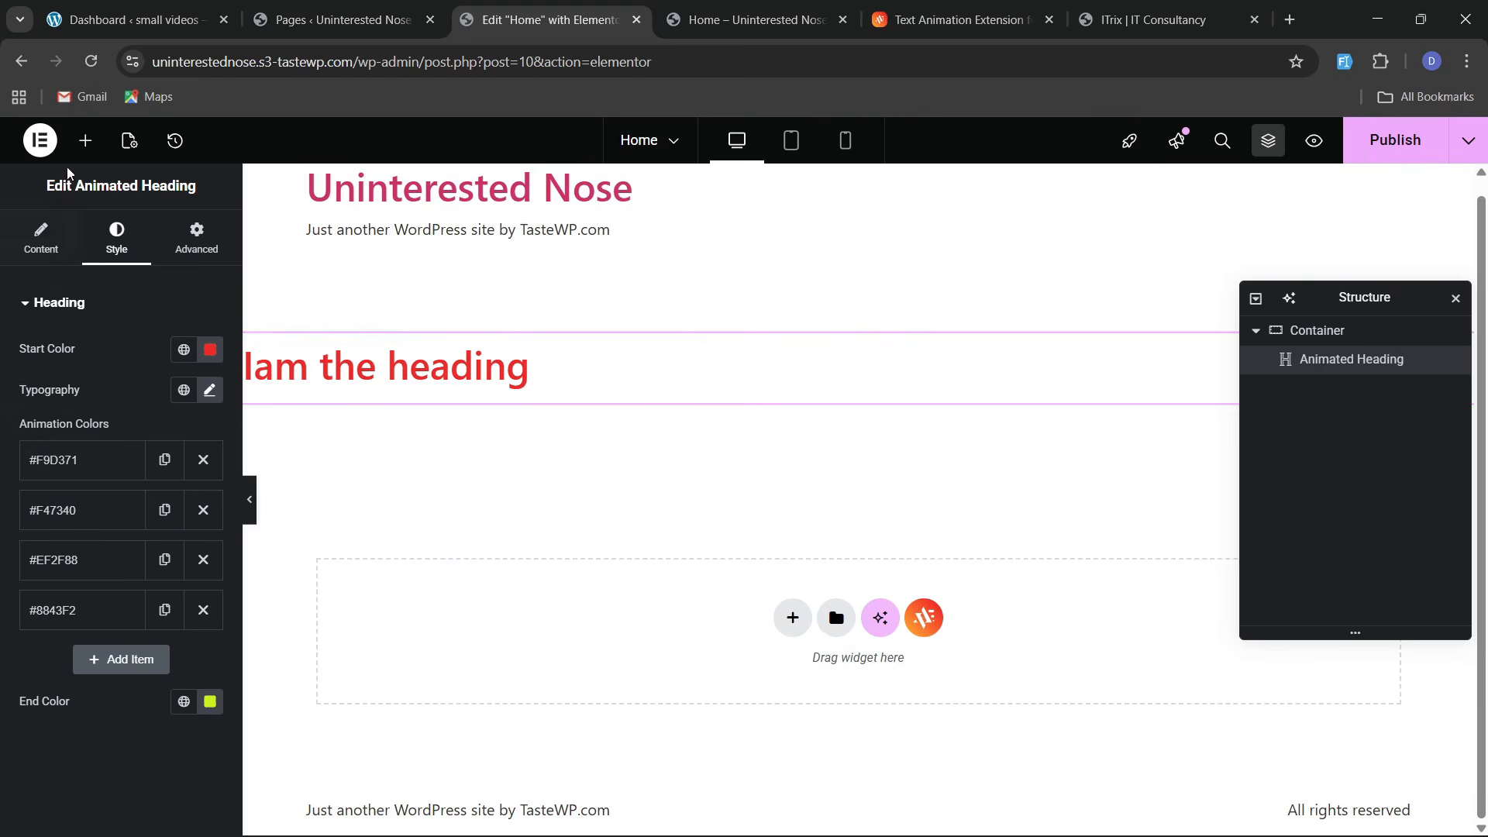
Add an Image Box widget to the container directly below the Animated Heading
click(85, 140)
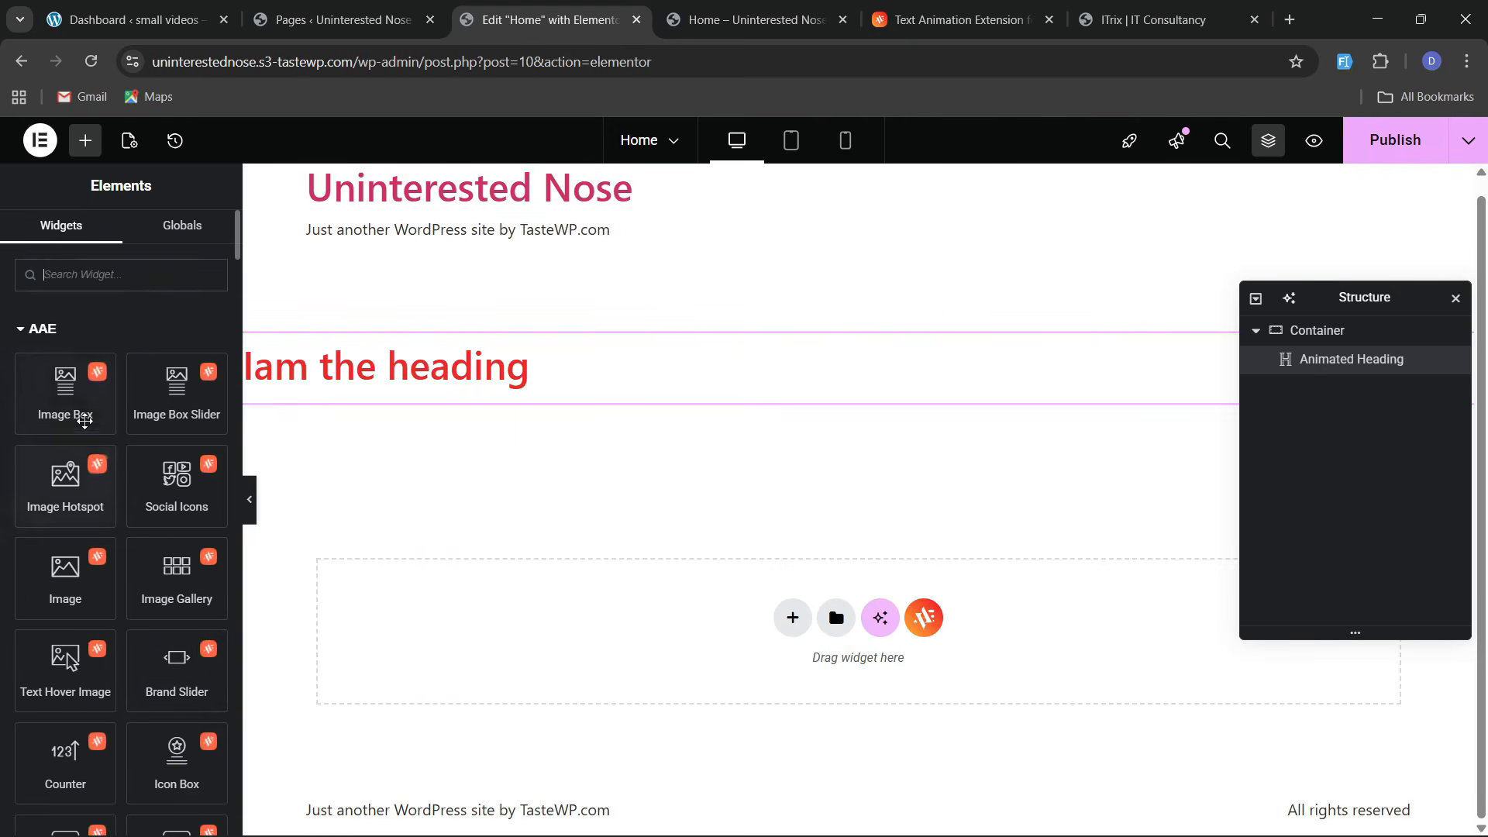
drag(85, 420, 659, 407)
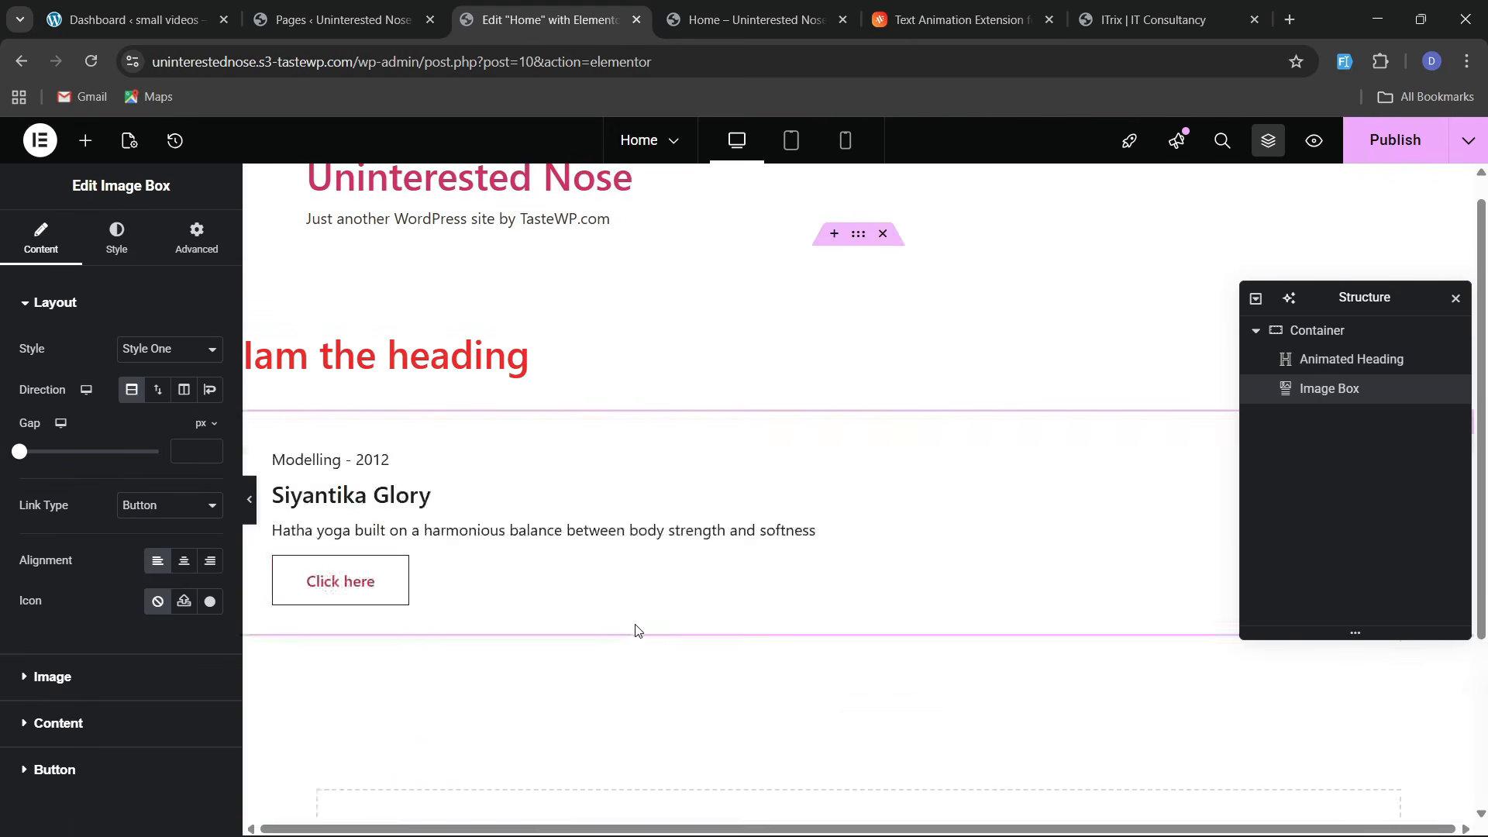
scroll(614, 560, down, 5)
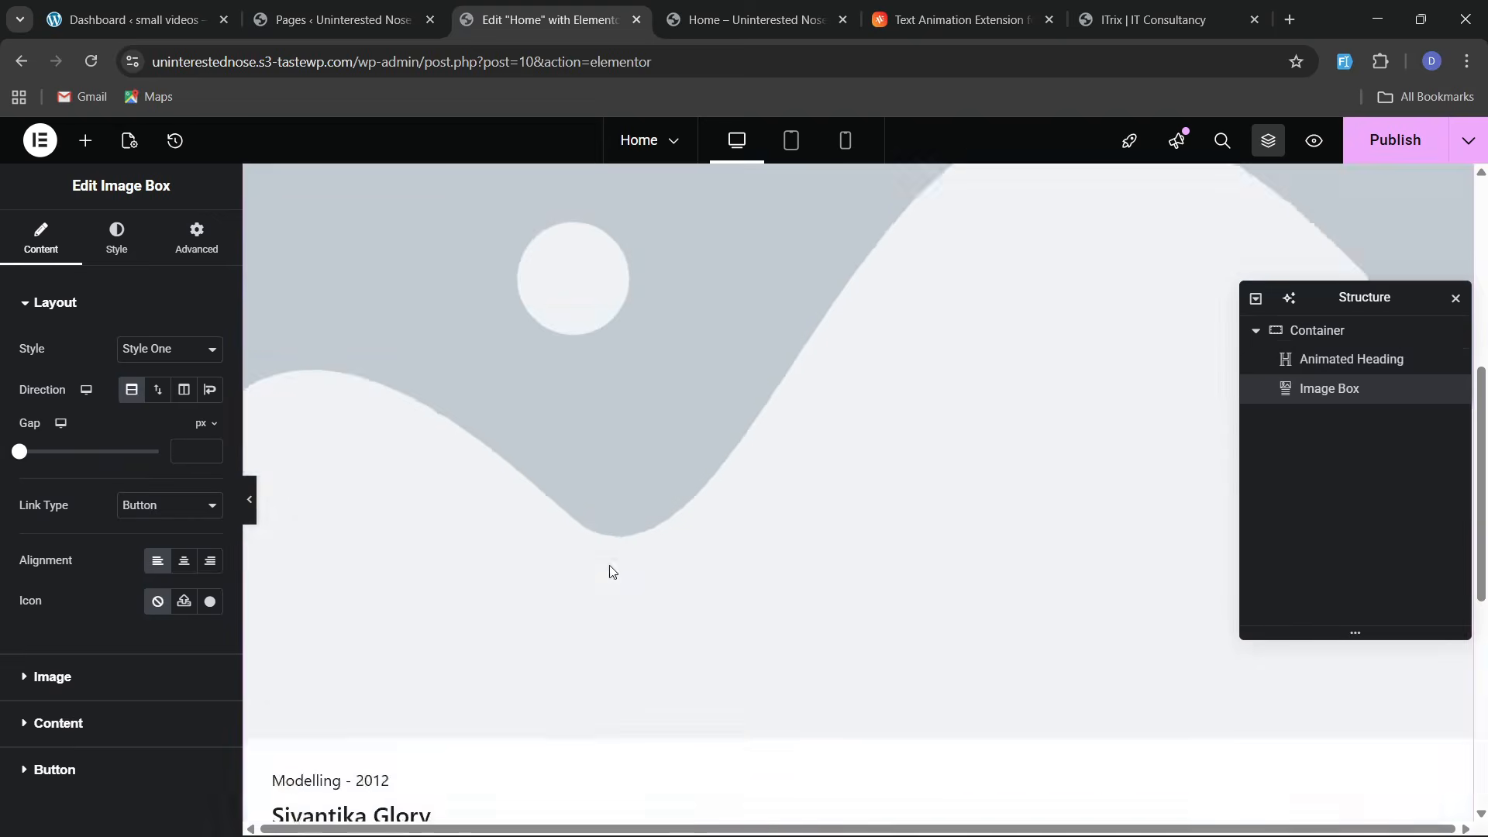
scroll(610, 565, up, 5)
Preview Style Two and Style Three for the Image Box, and set its layout to Style Four
click(158, 351)
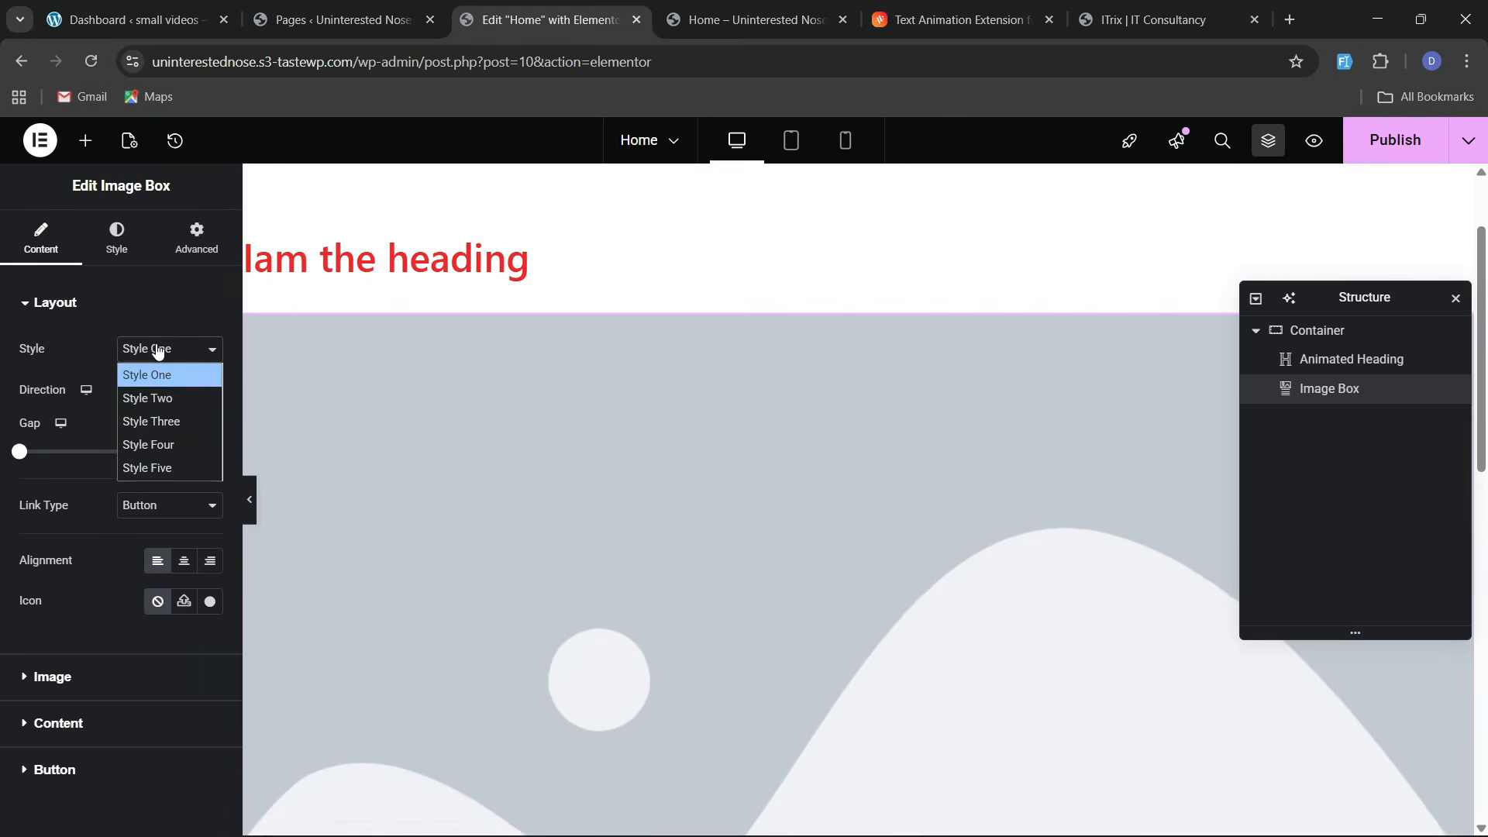
click(152, 400)
scroll(673, 546, down, 5)
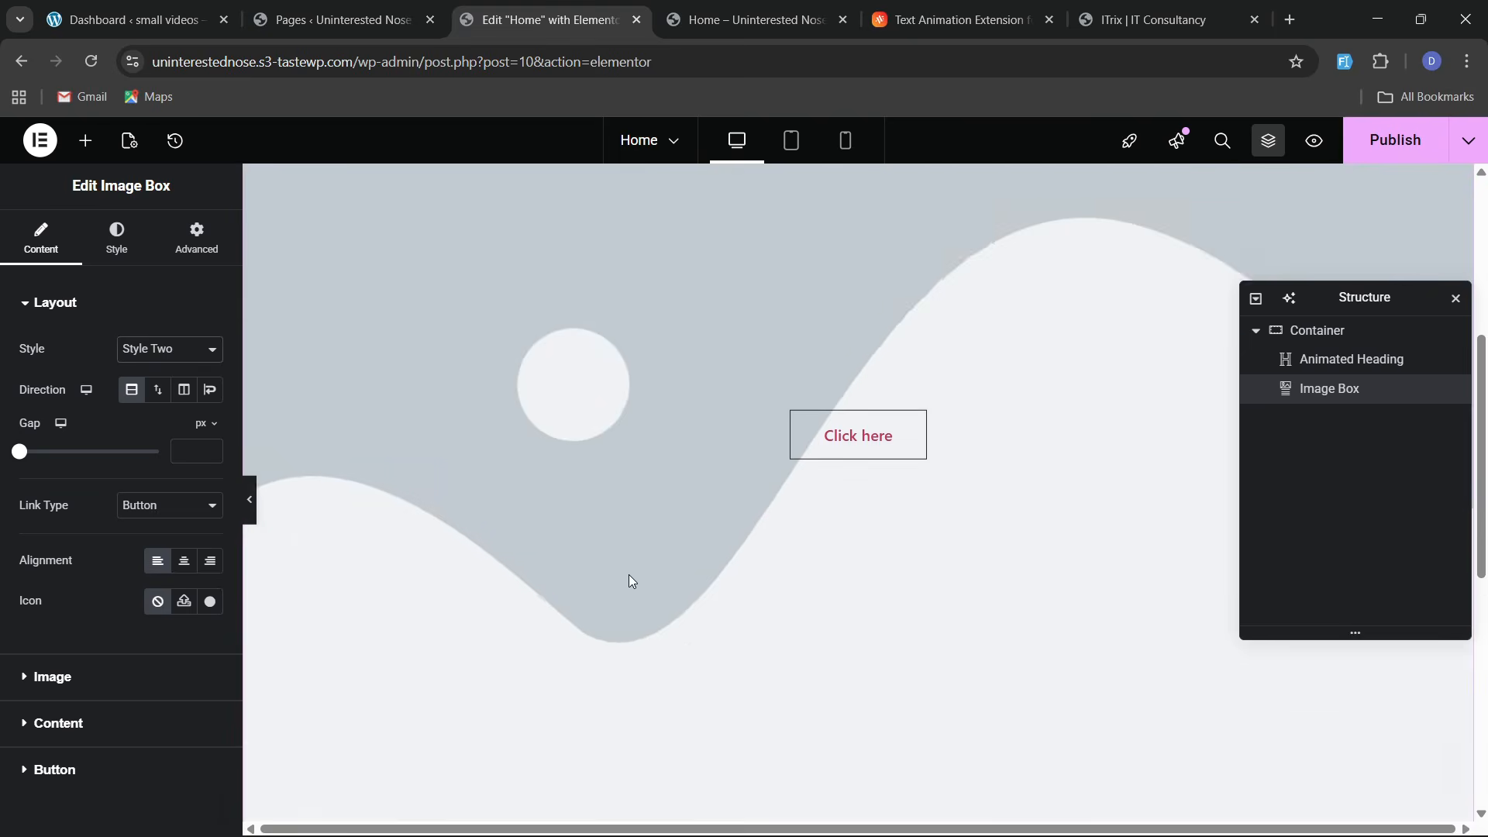
click(158, 350)
click(155, 422)
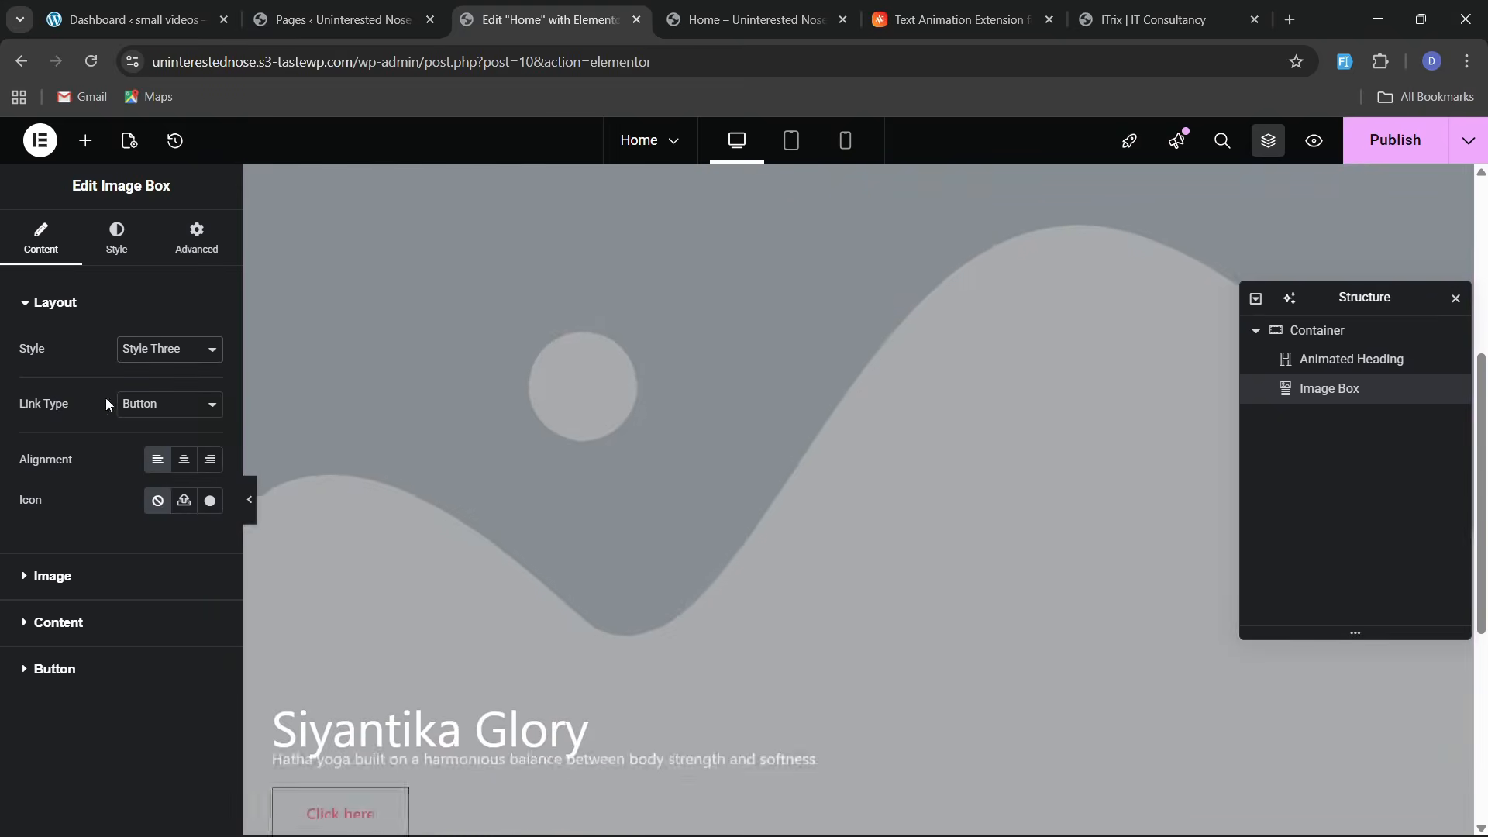
click(148, 351)
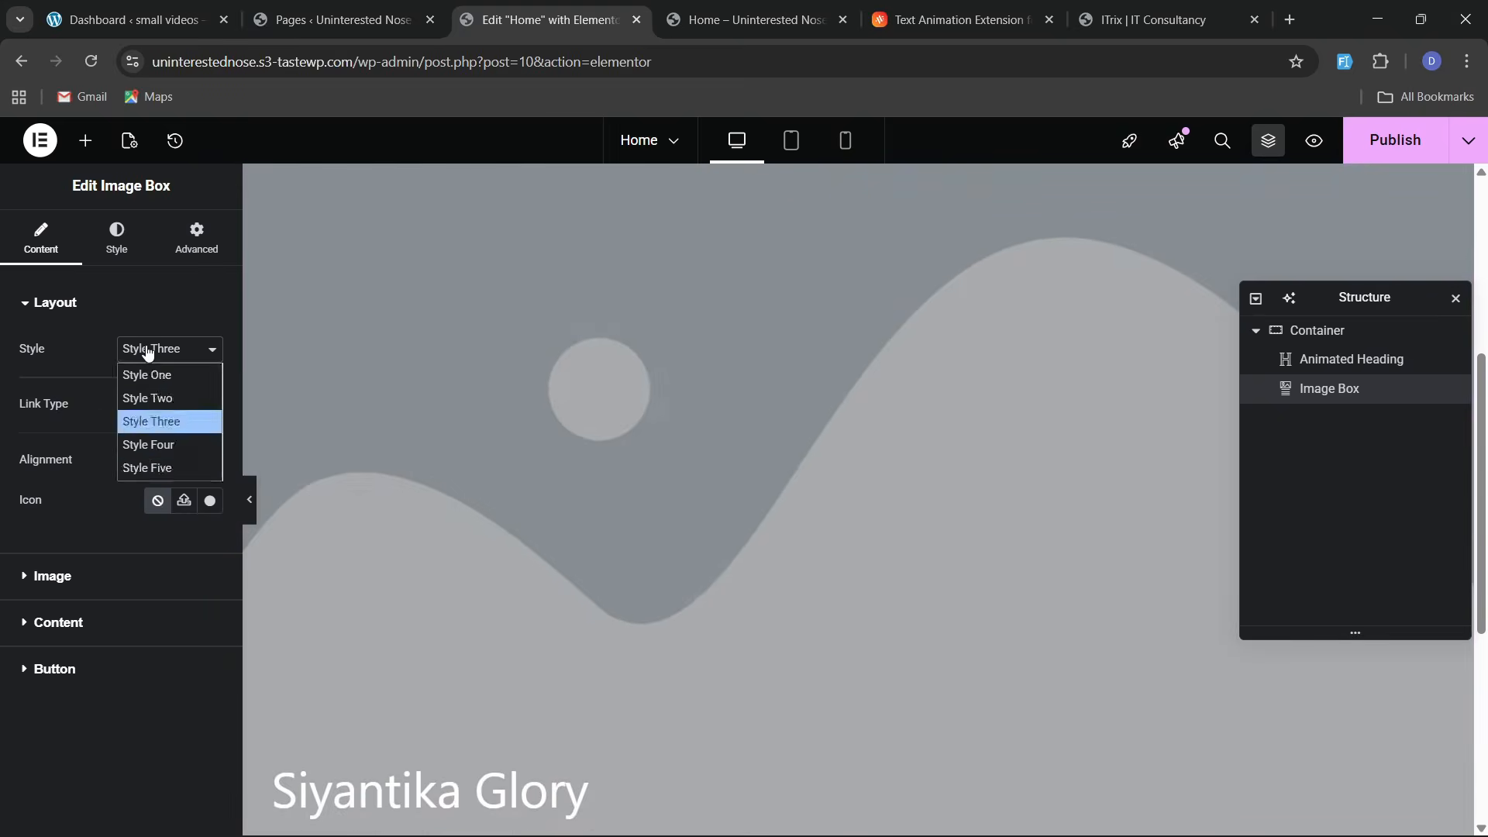
click(146, 446)
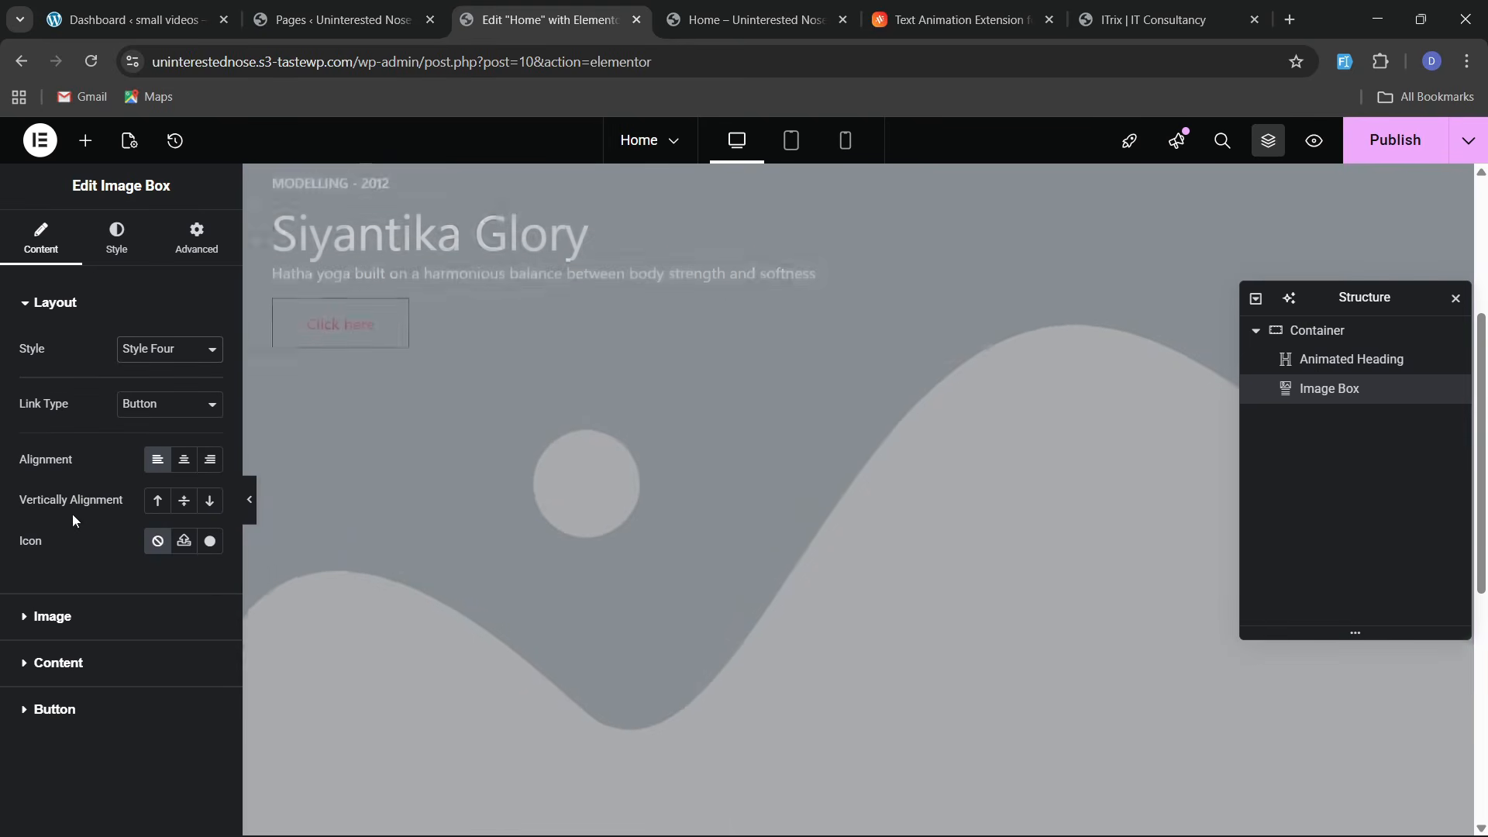
click(54, 617)
click(106, 453)
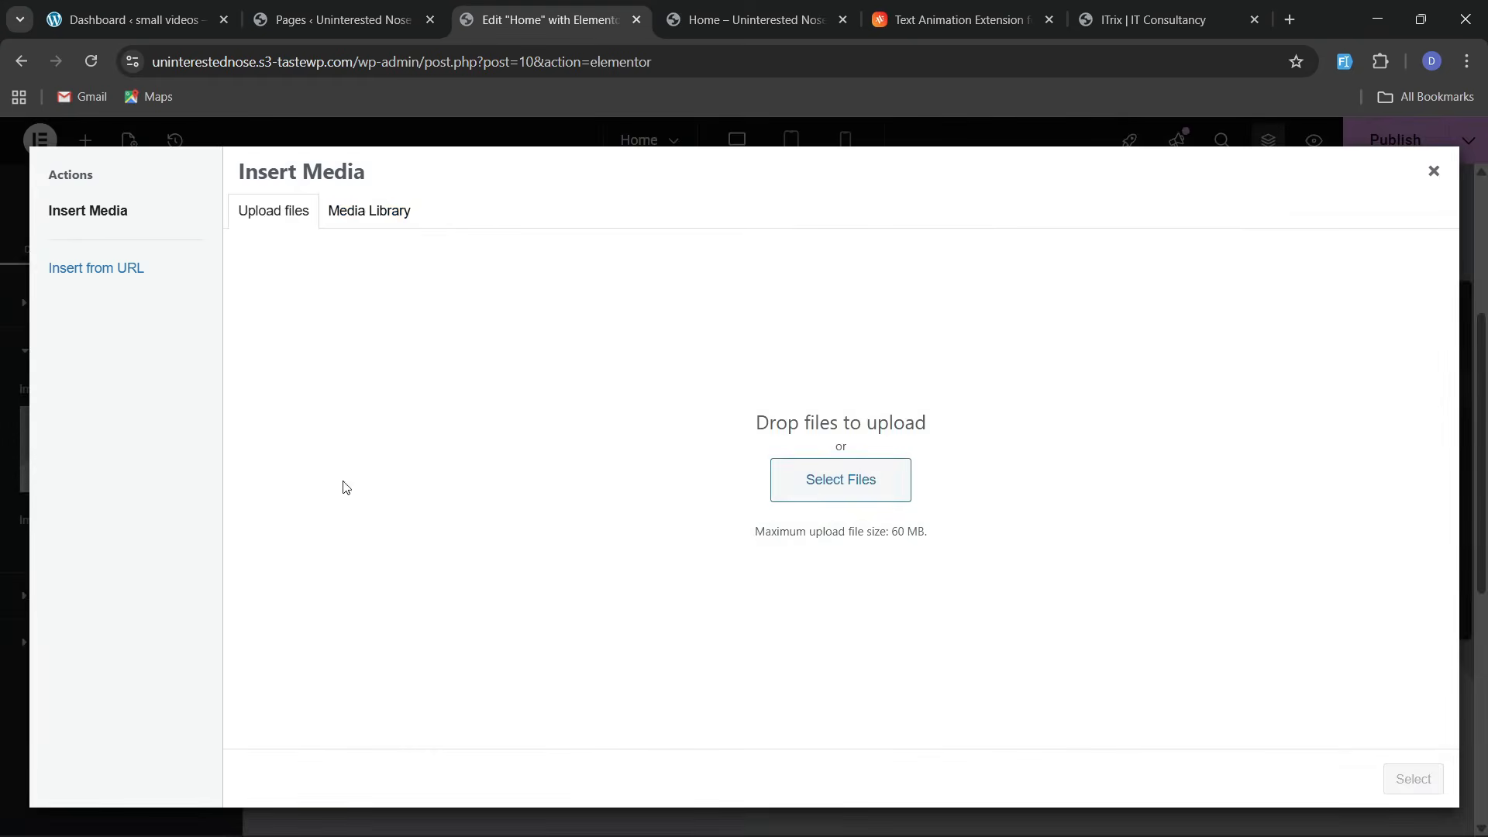
click(369, 211)
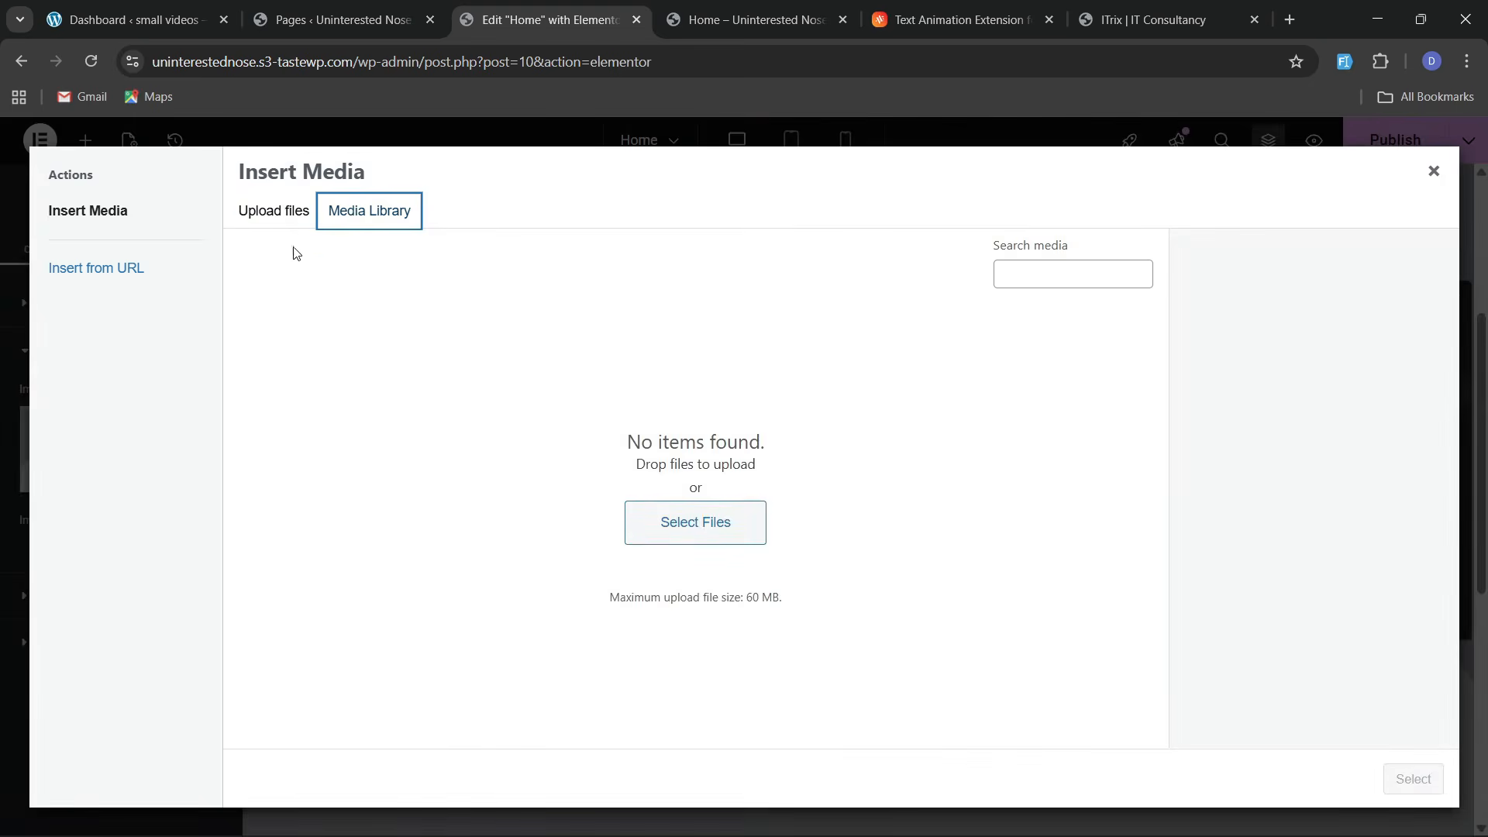
click(287, 221)
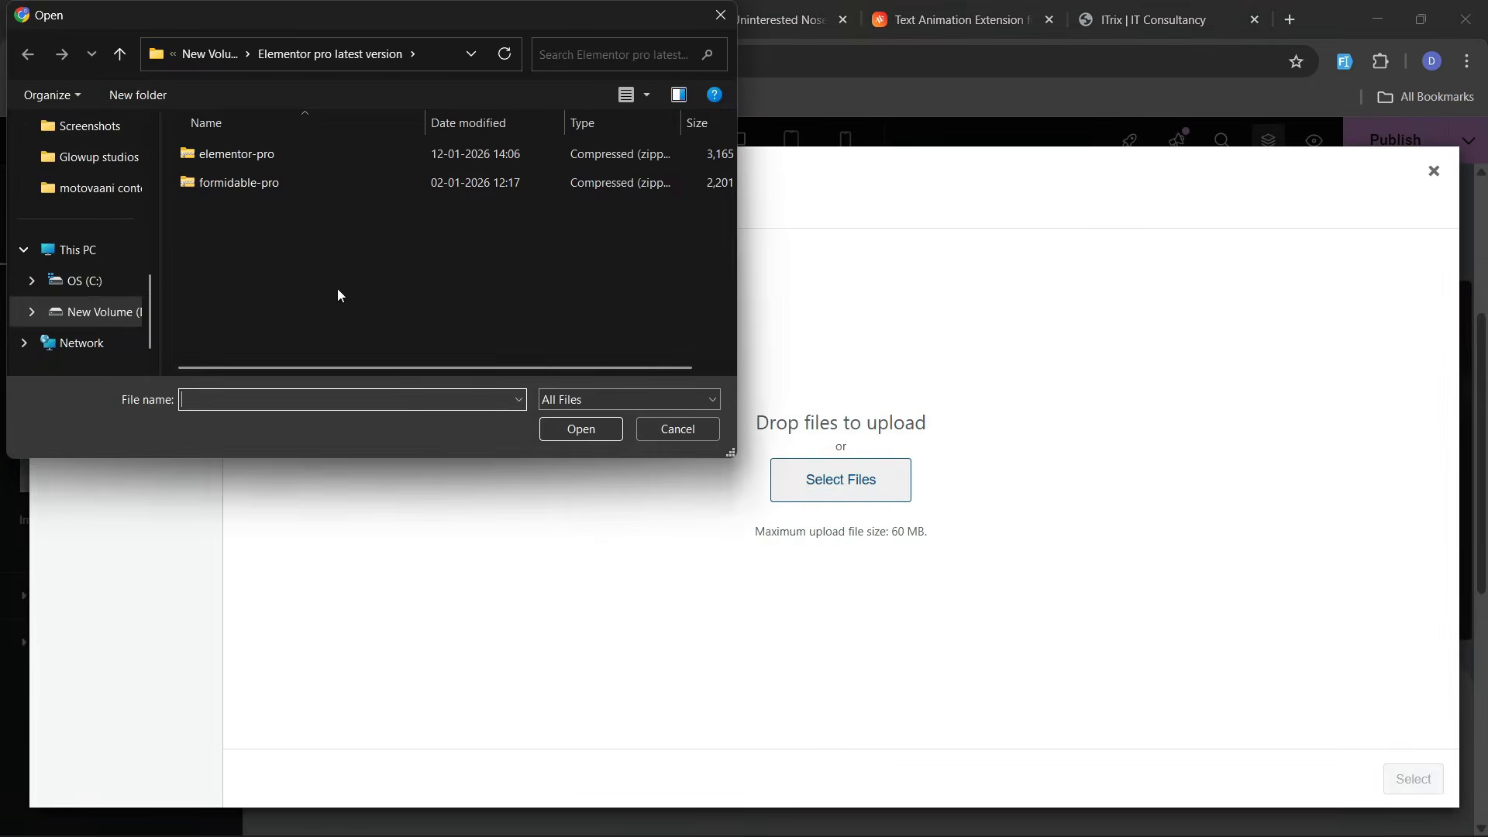
scroll(71, 217, up, 3)
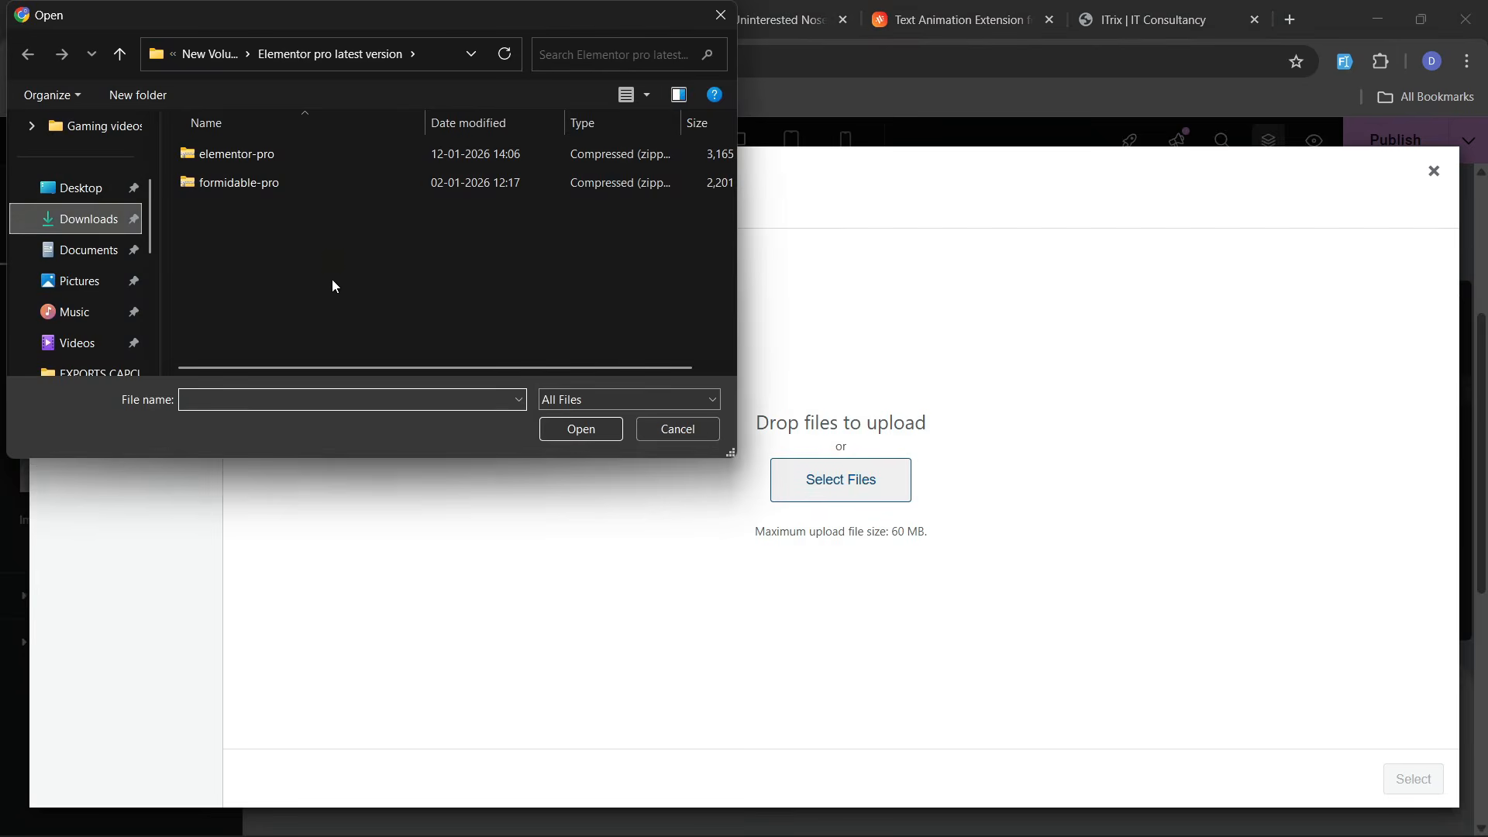
scroll(392, 341, down, 4)
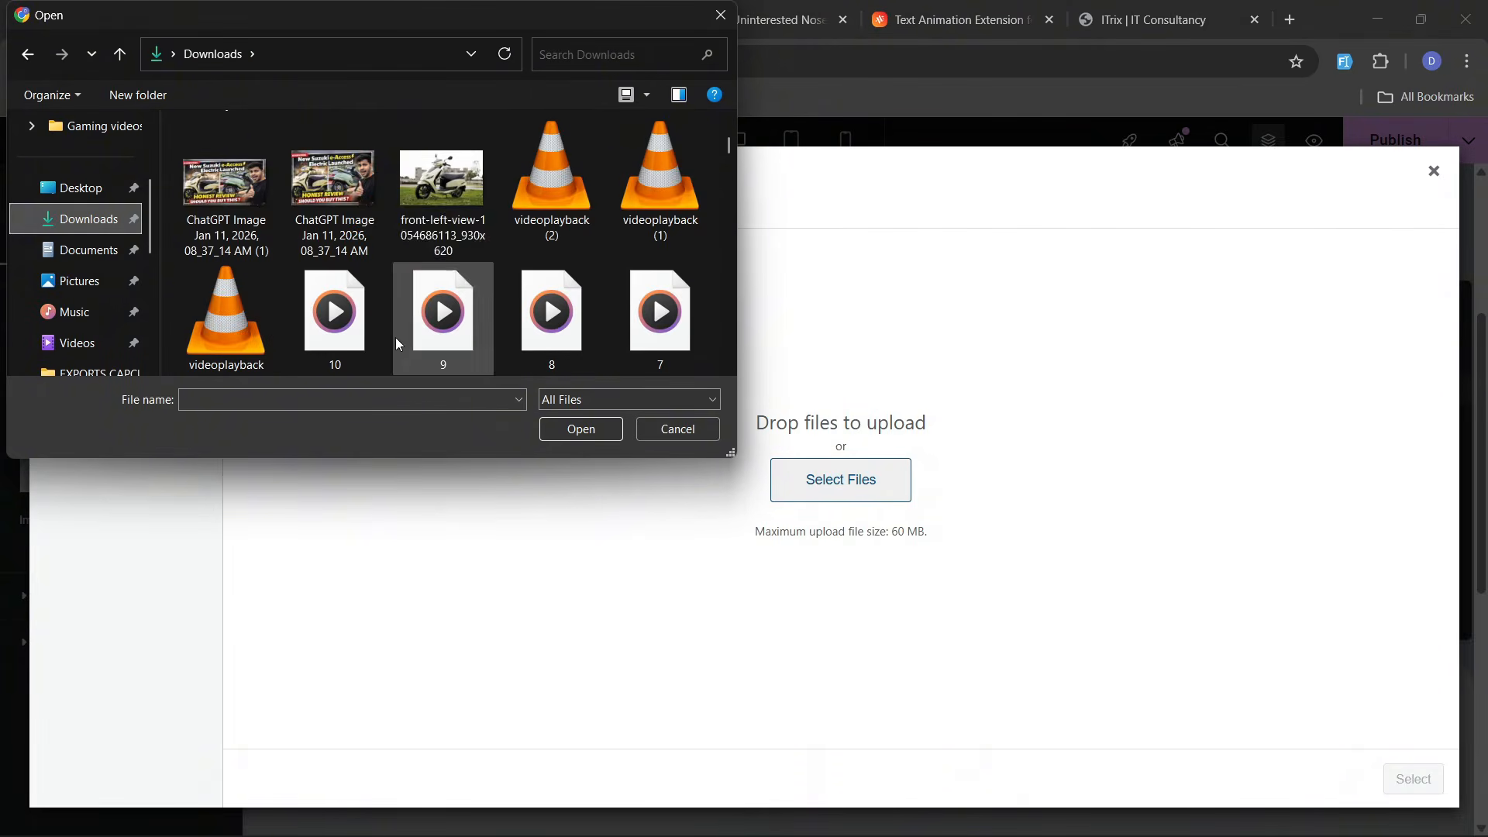
click(407, 256)
click(583, 429)
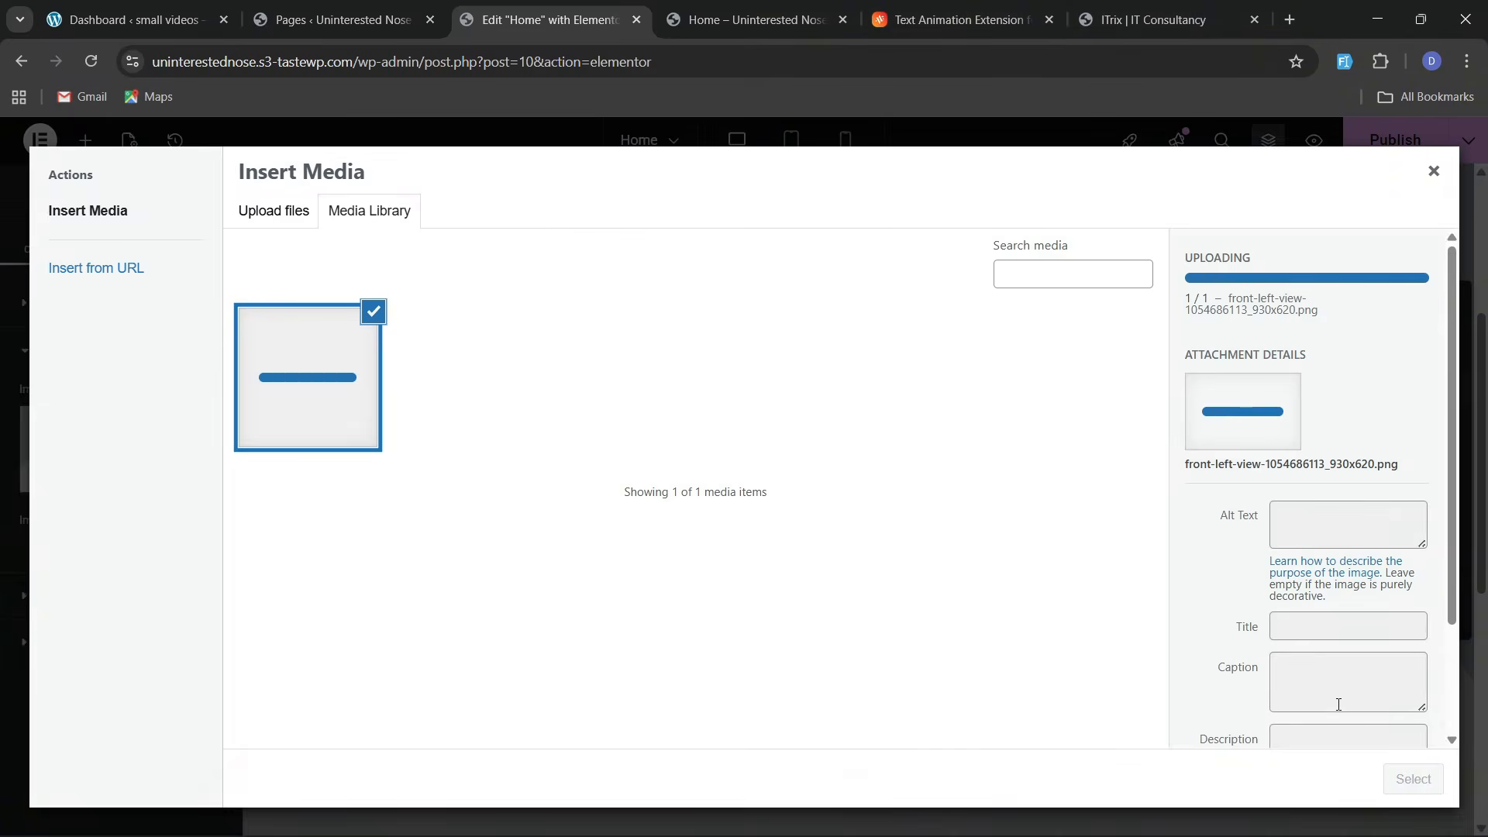
click(1411, 779)
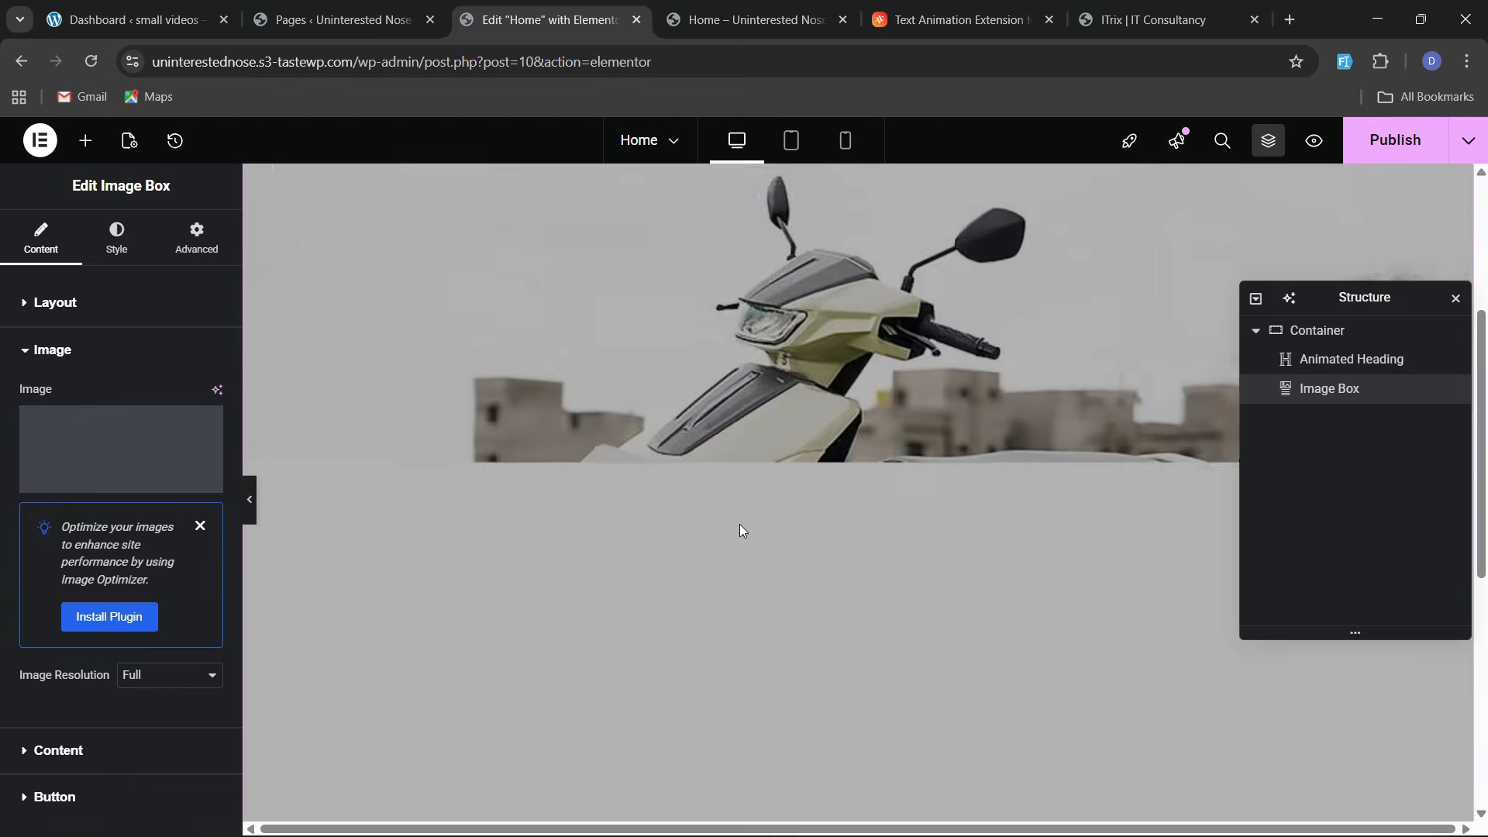
scroll(648, 505, down, 3)
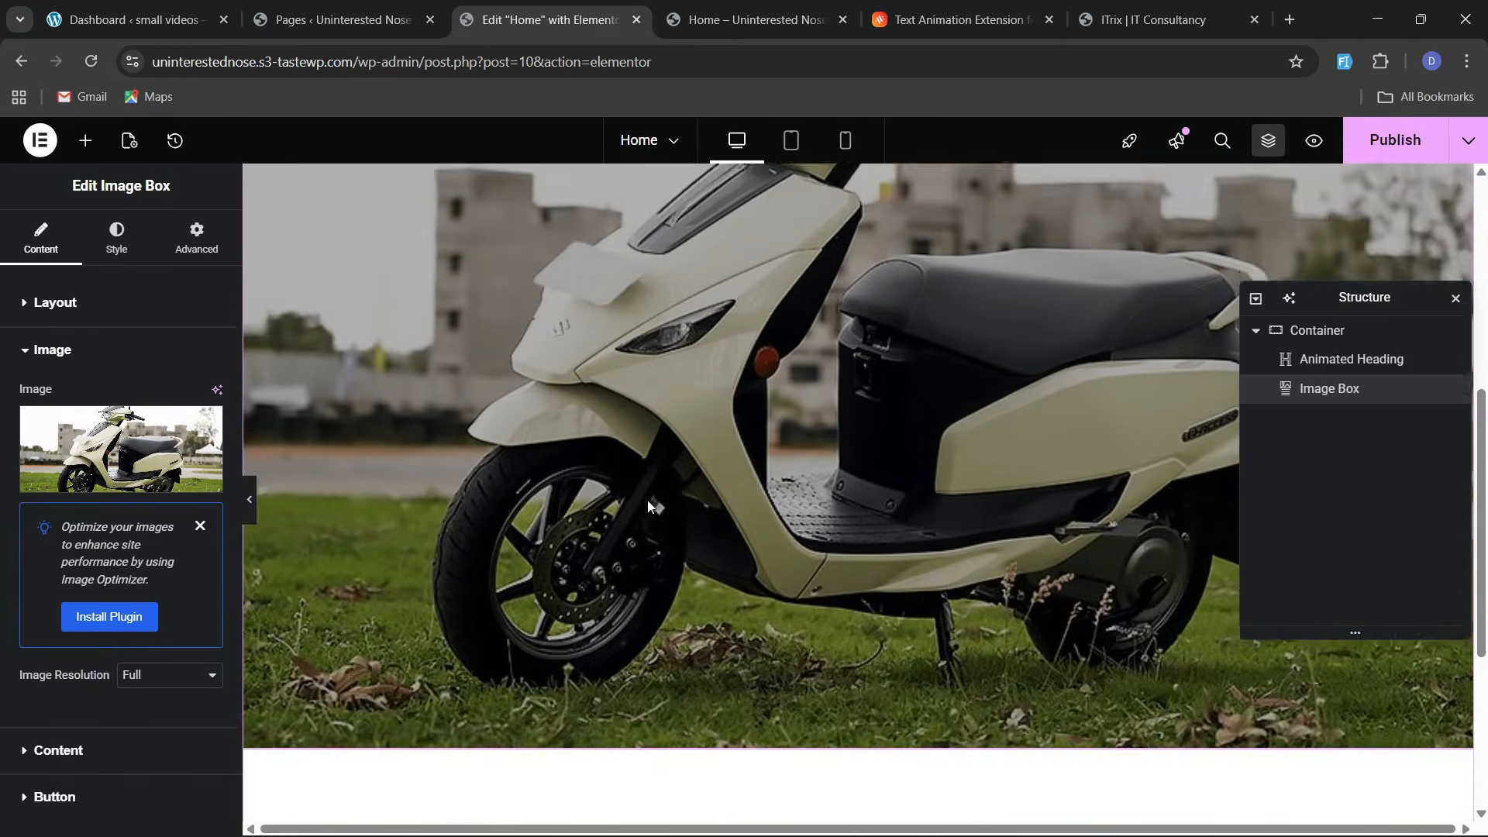
scroll(648, 506, up, 3)
Duplicate the scooter Image Box twice within the container
right_click(670, 512)
click(717, 455)
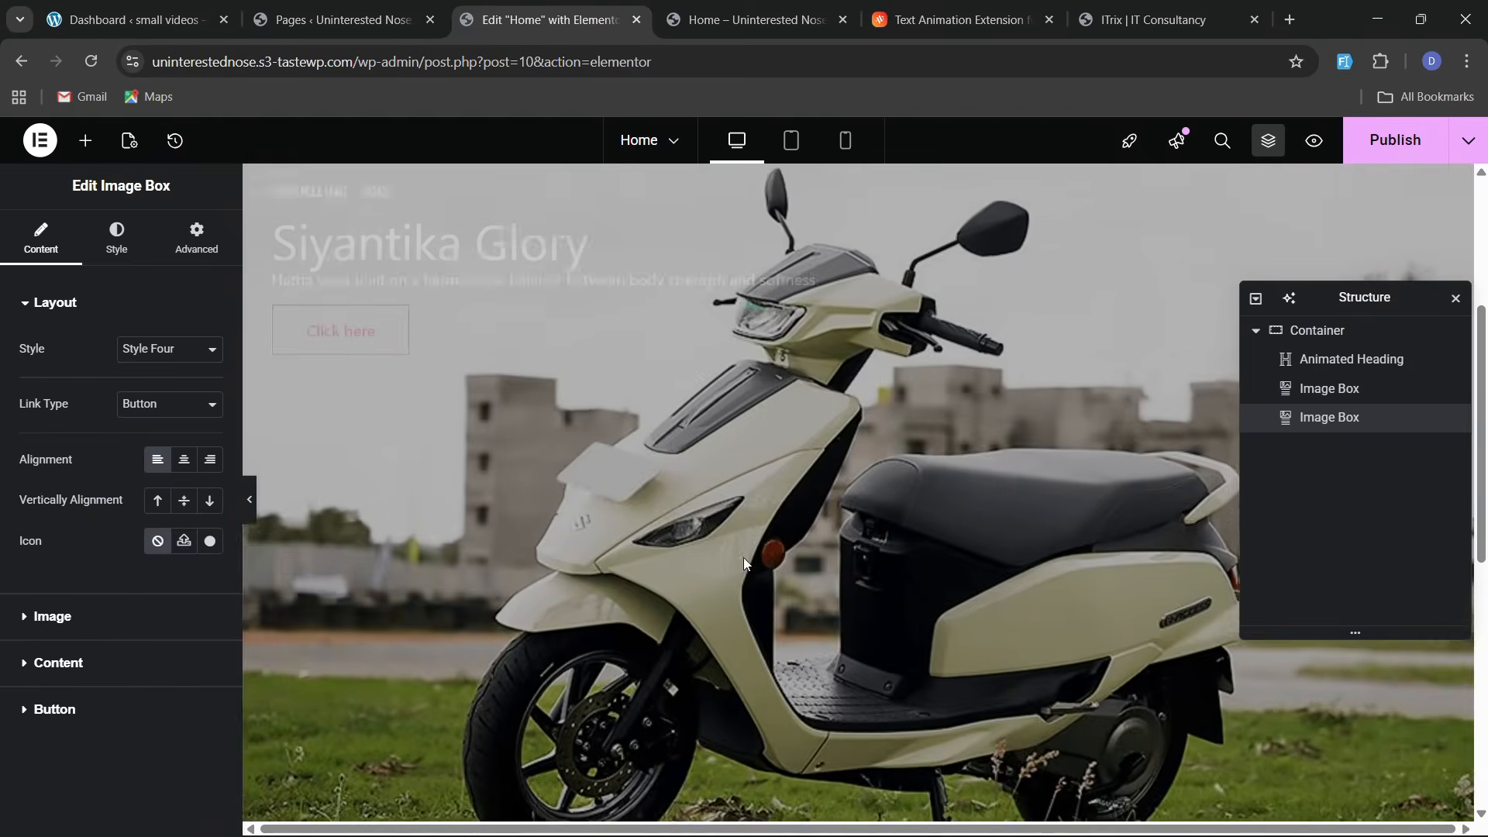
right_click(784, 551)
click(826, 451)
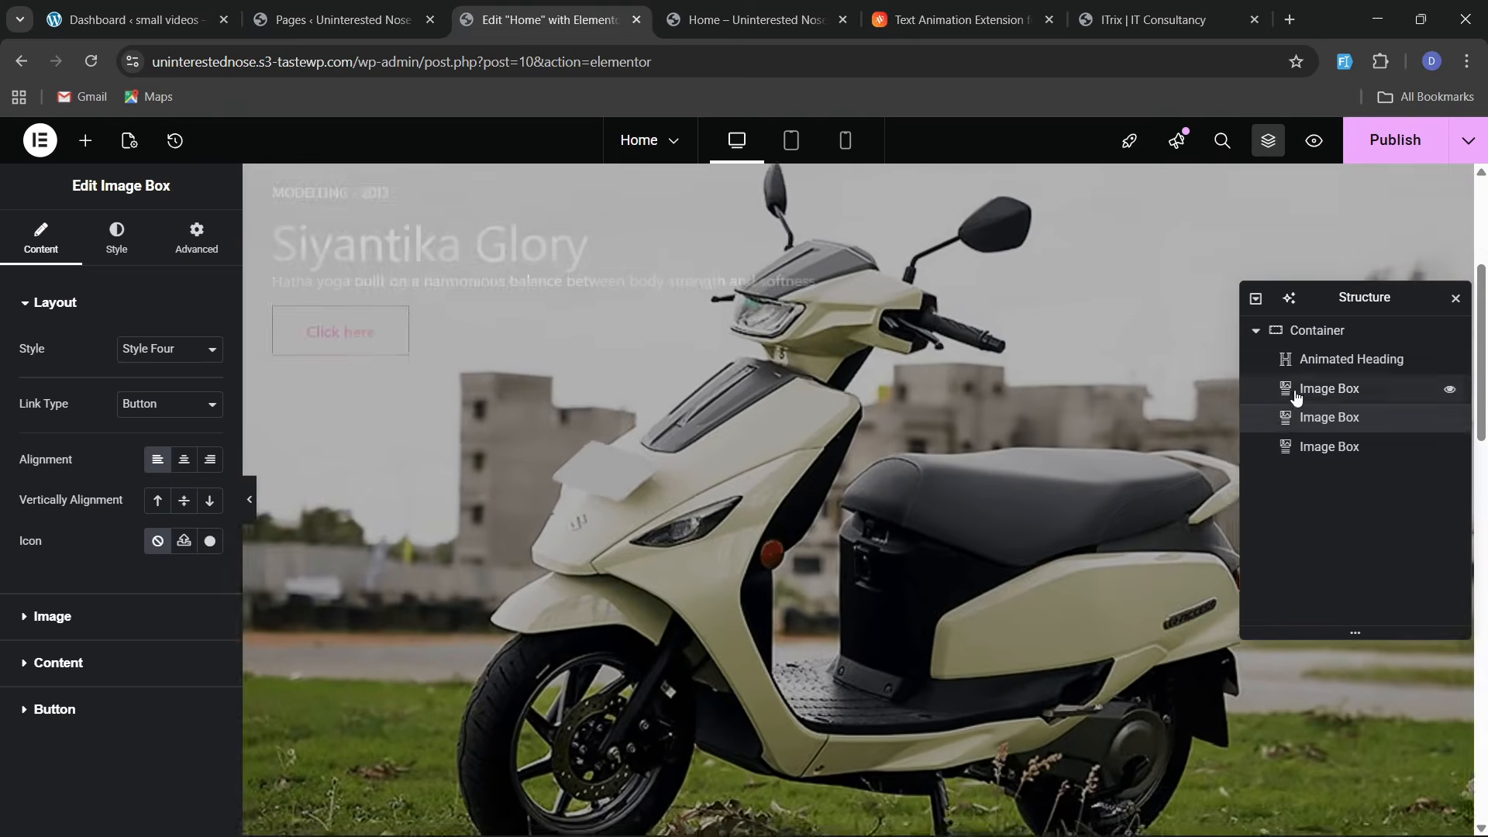
Examine the container's layout settings, the available widgets and the stacked Image Boxes on the page
click(1317, 331)
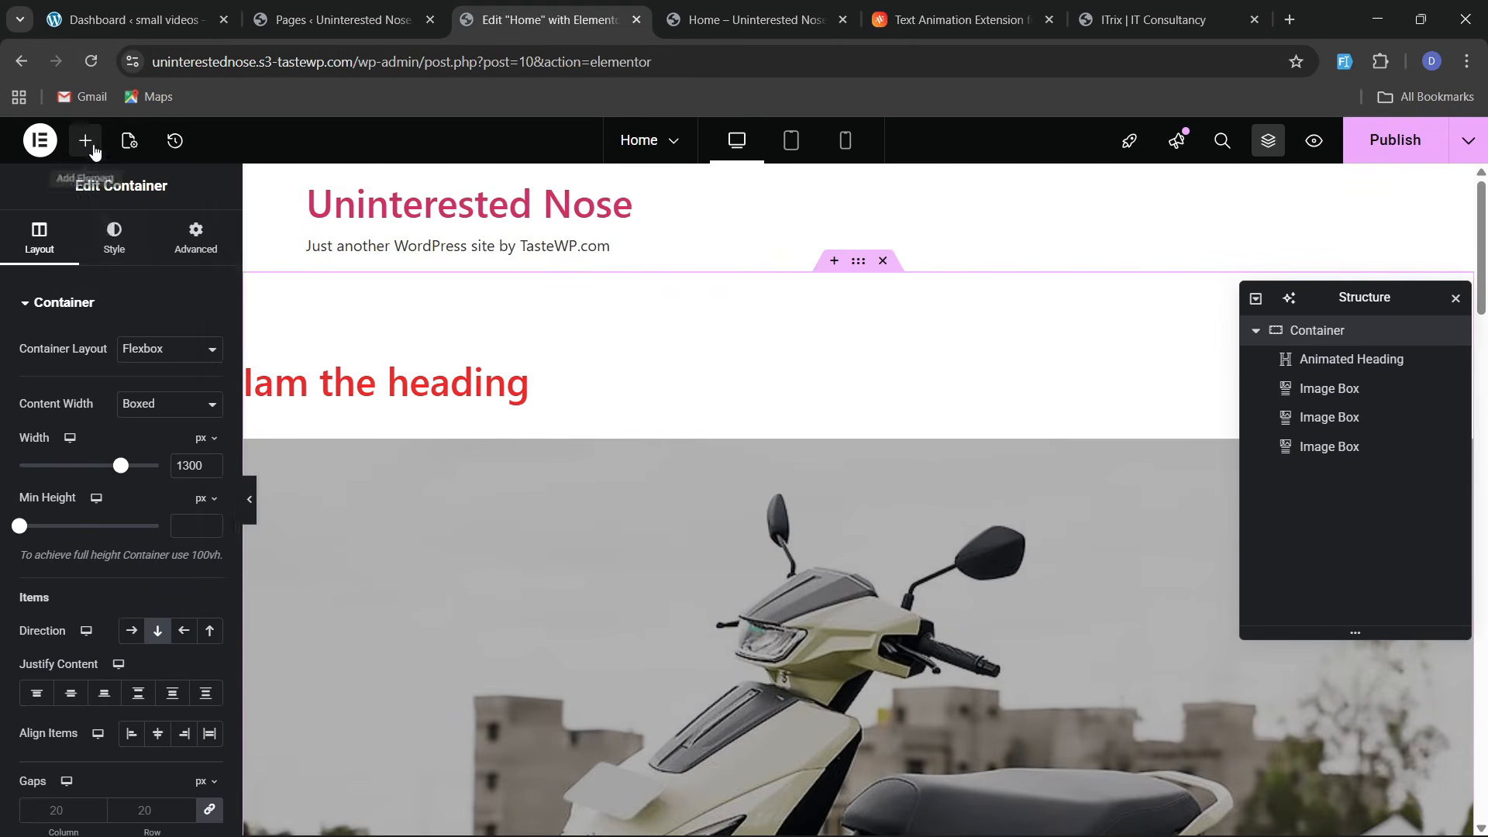
click(85, 141)
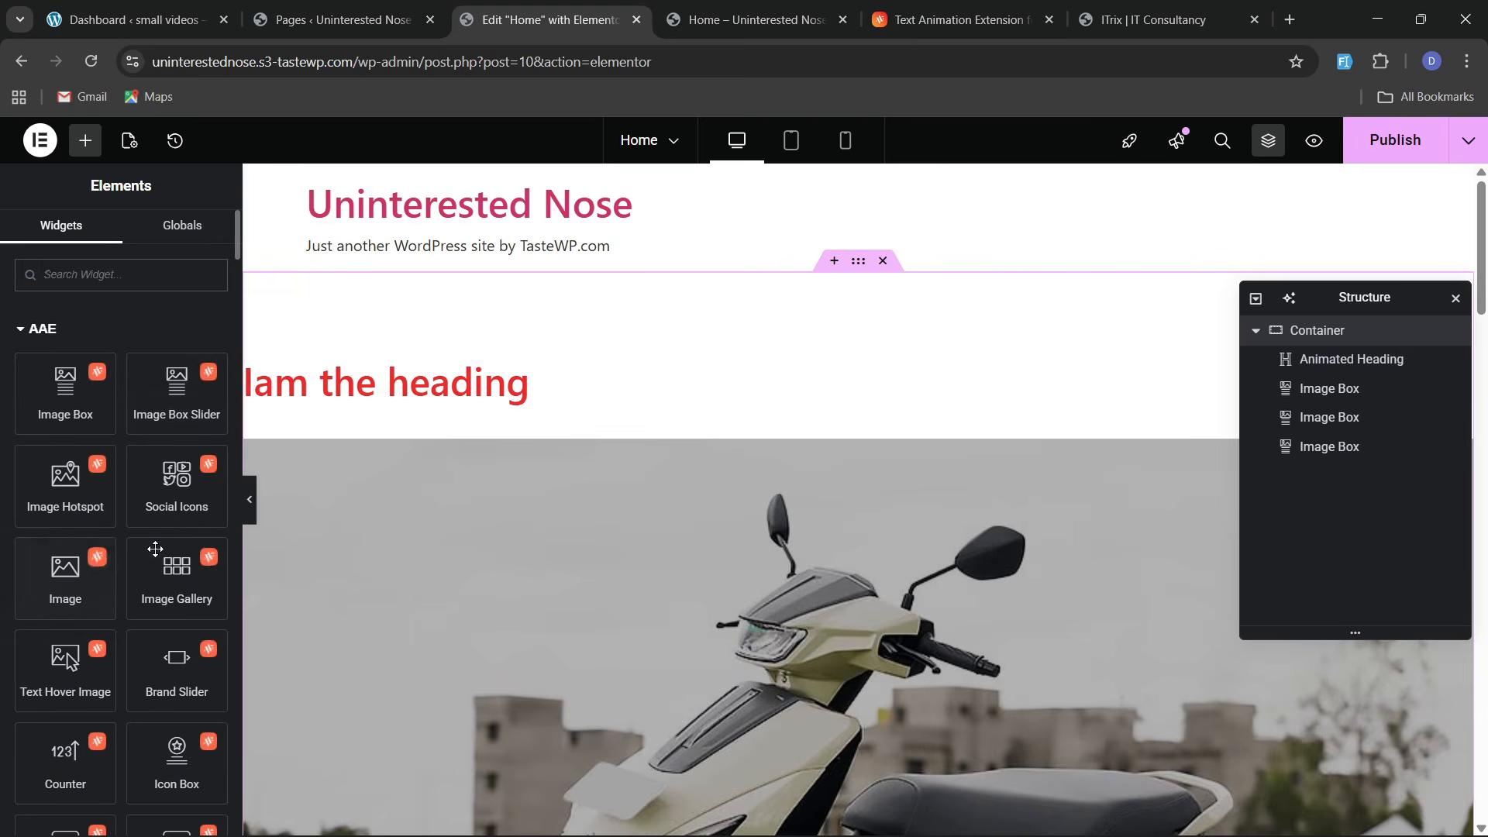
scroll(62, 598, down, 4)
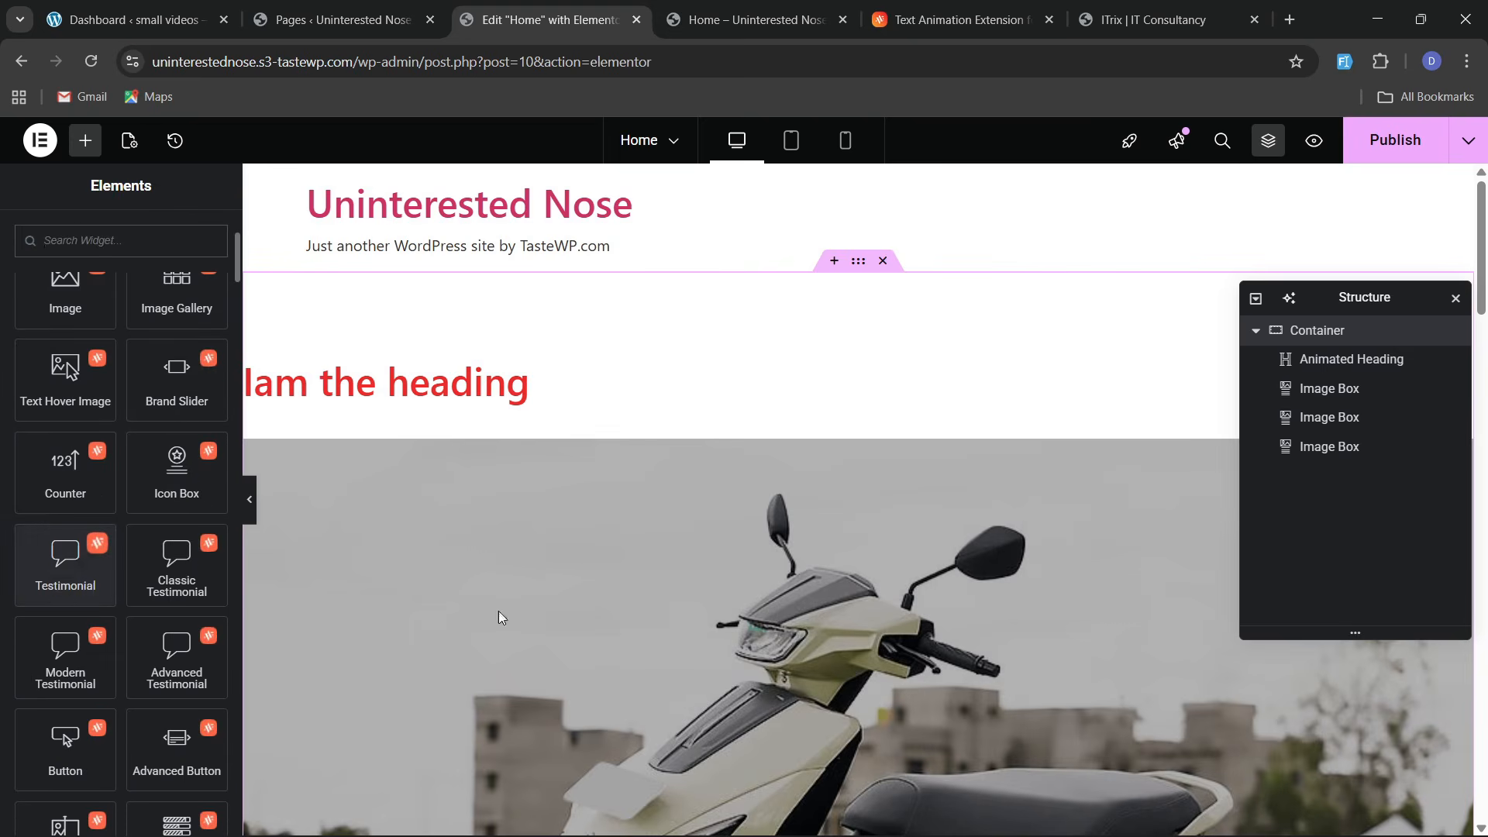
scroll(557, 621, down, 10)
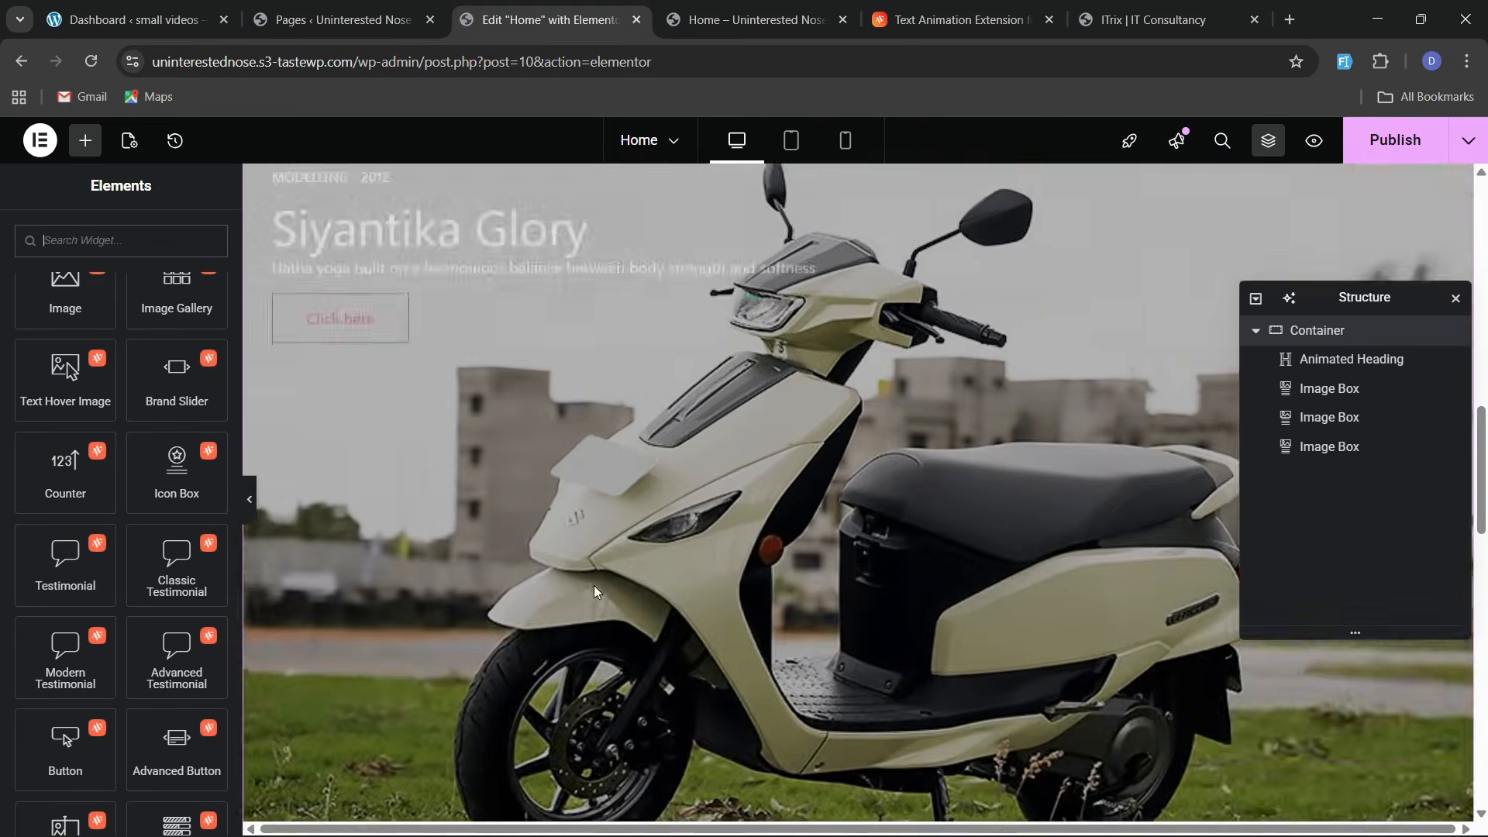
scroll(594, 589, down, 12)
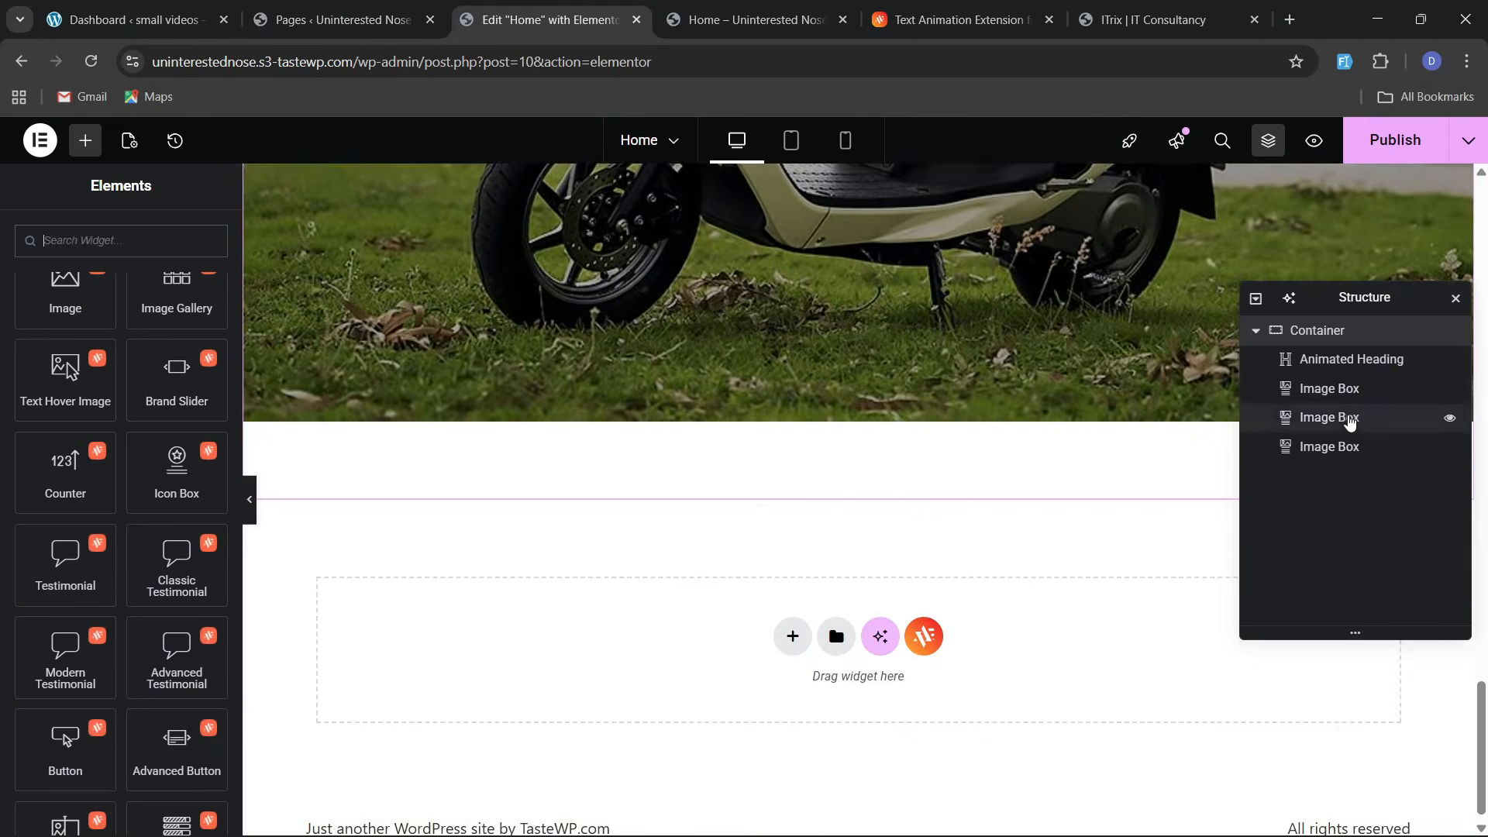
Delete the two duplicate Image Boxes from the container, keeping a single one
right_click(1350, 420)
click(1299, 810)
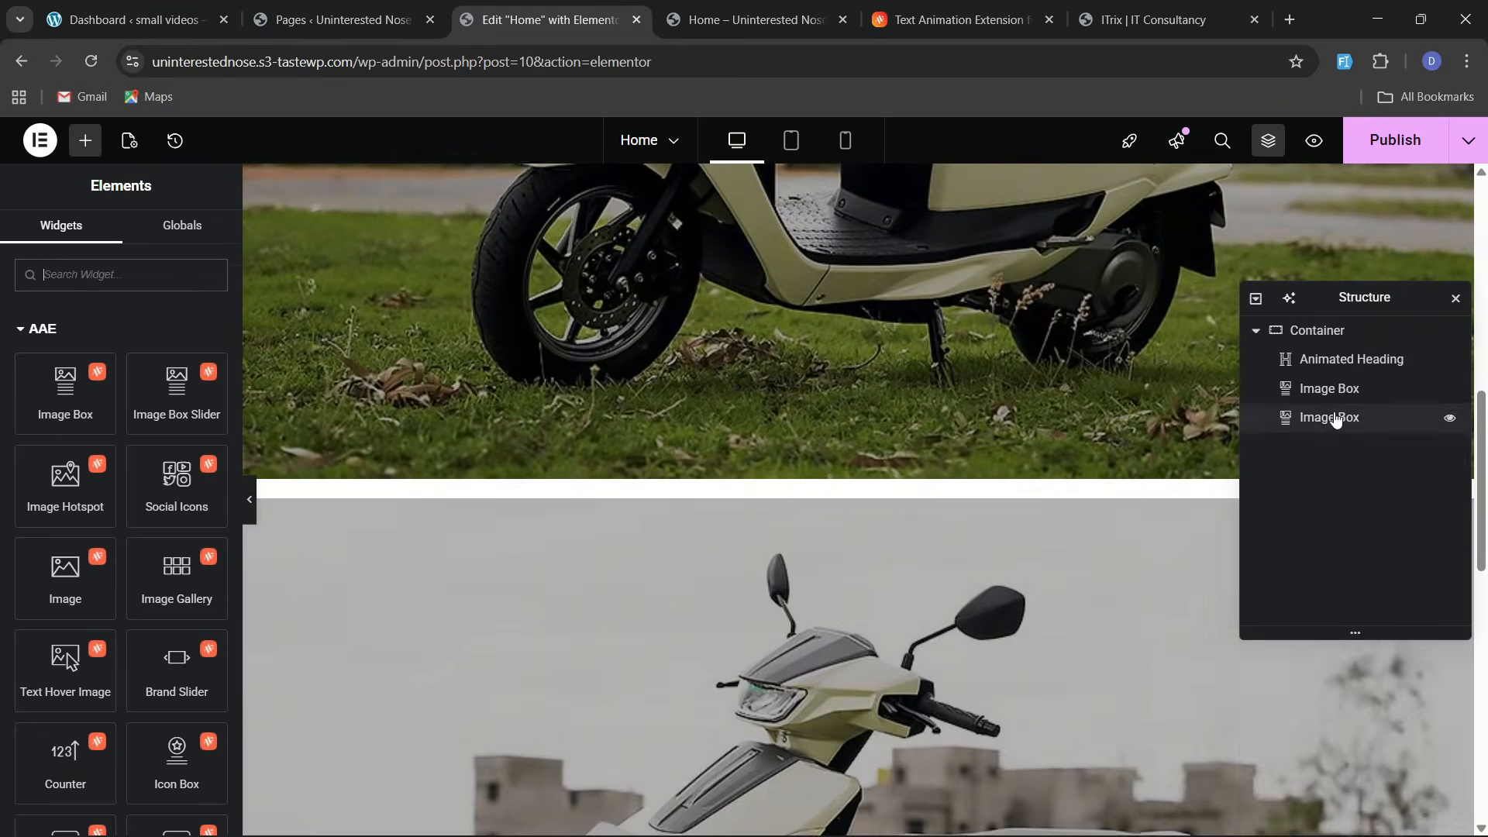
click(1335, 419)
right_click(1335, 419)
click(1306, 812)
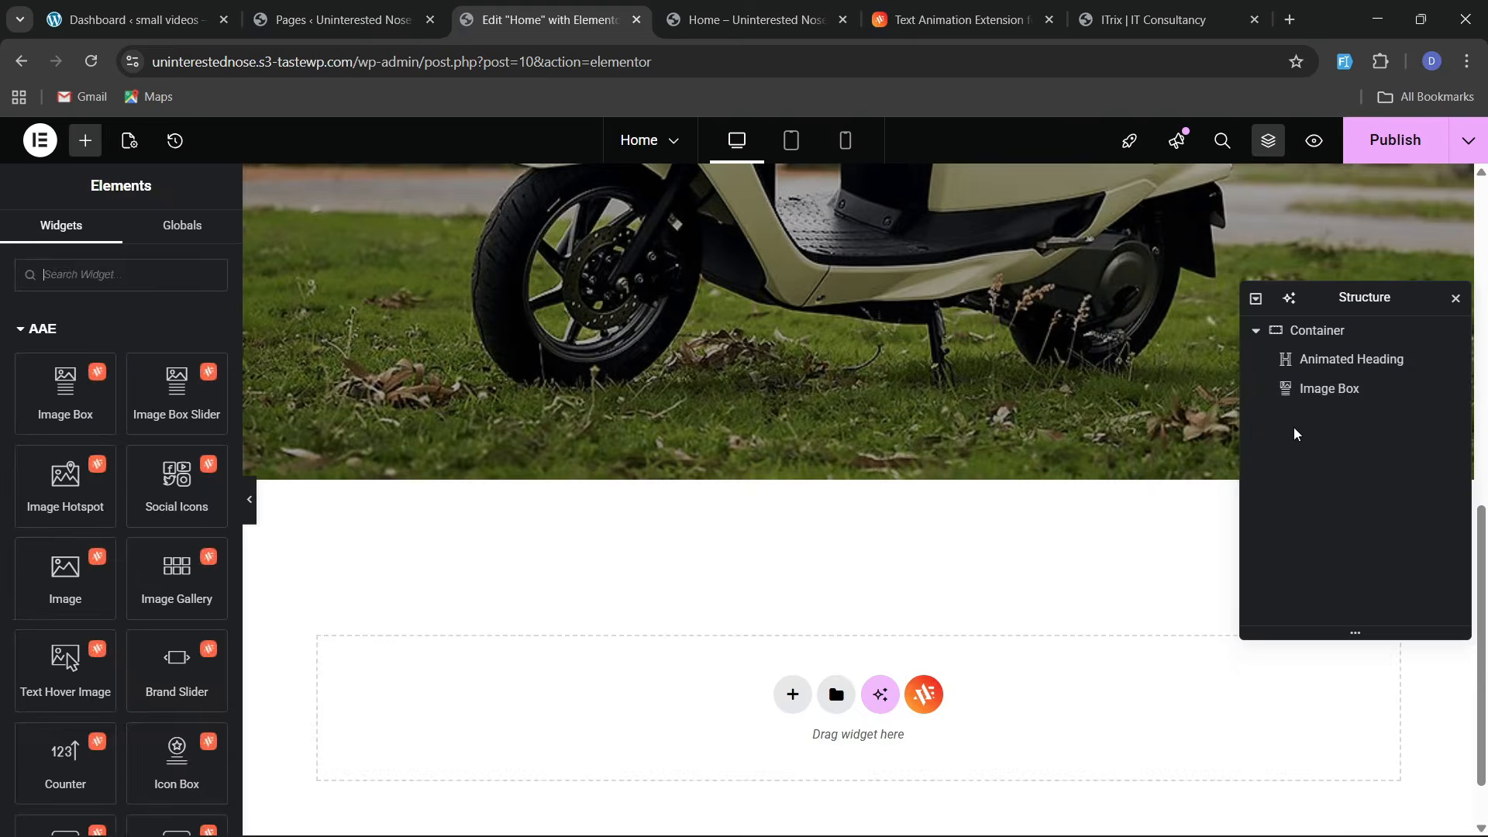
Review the style and link type choices in the remaining Image Box's layout settings
click(1303, 392)
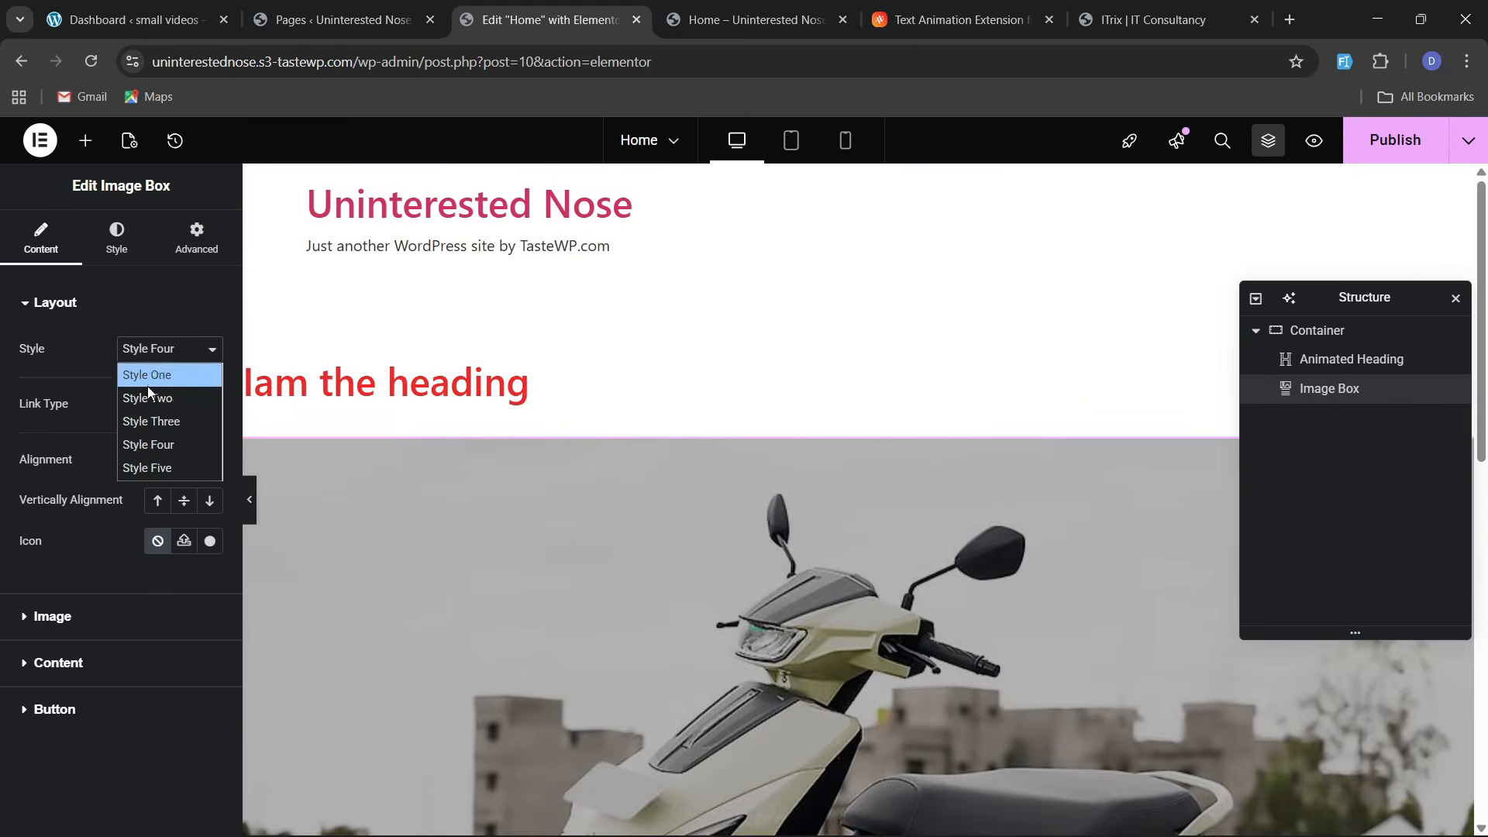
click(96, 377)
click(172, 414)
click(155, 453)
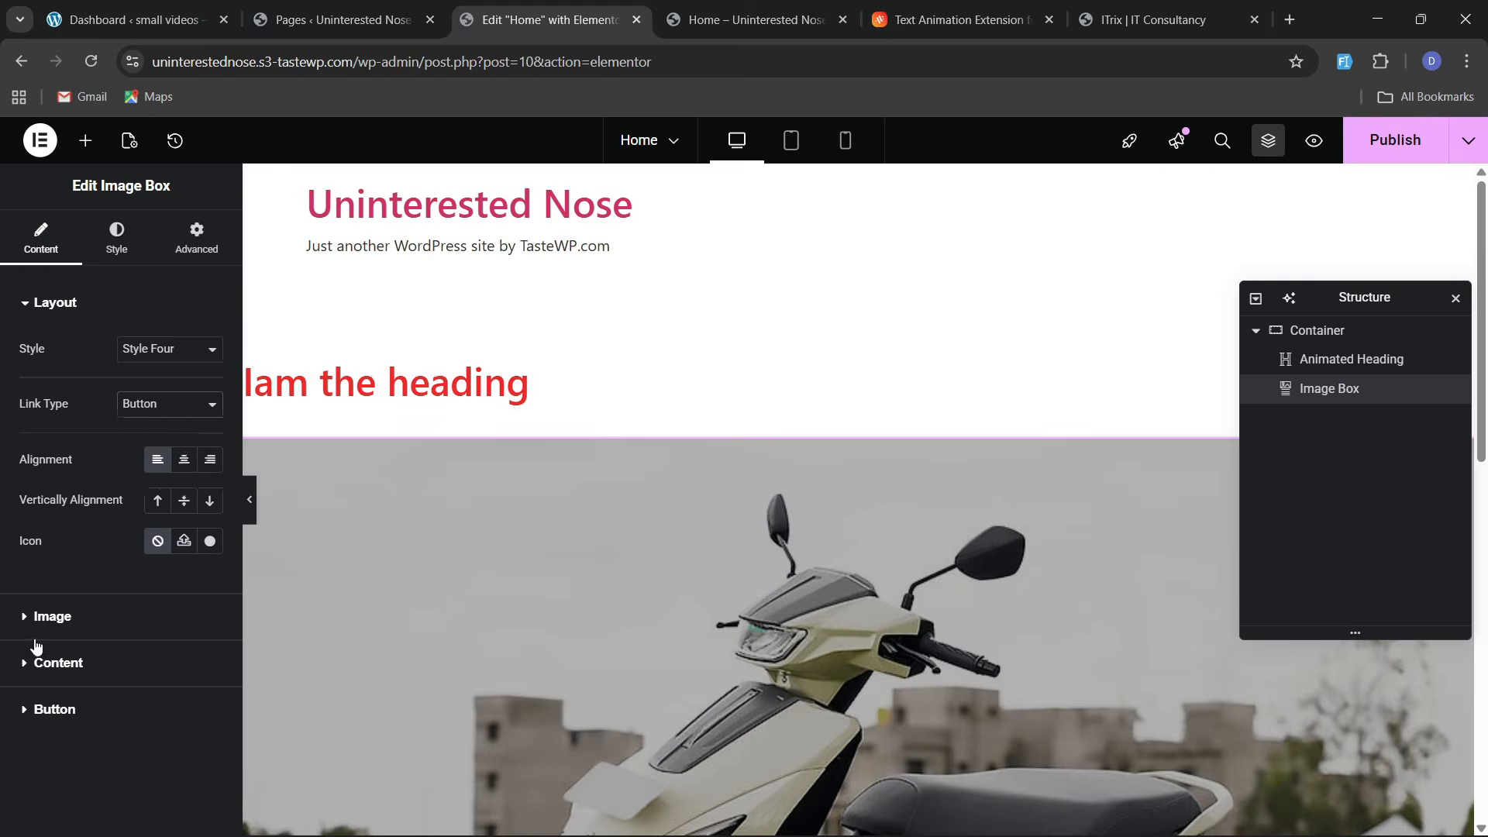
Try to install the Image Optimizer plugin from the Image Box's image settings, and close the installation page
click(35, 636)
click(91, 626)
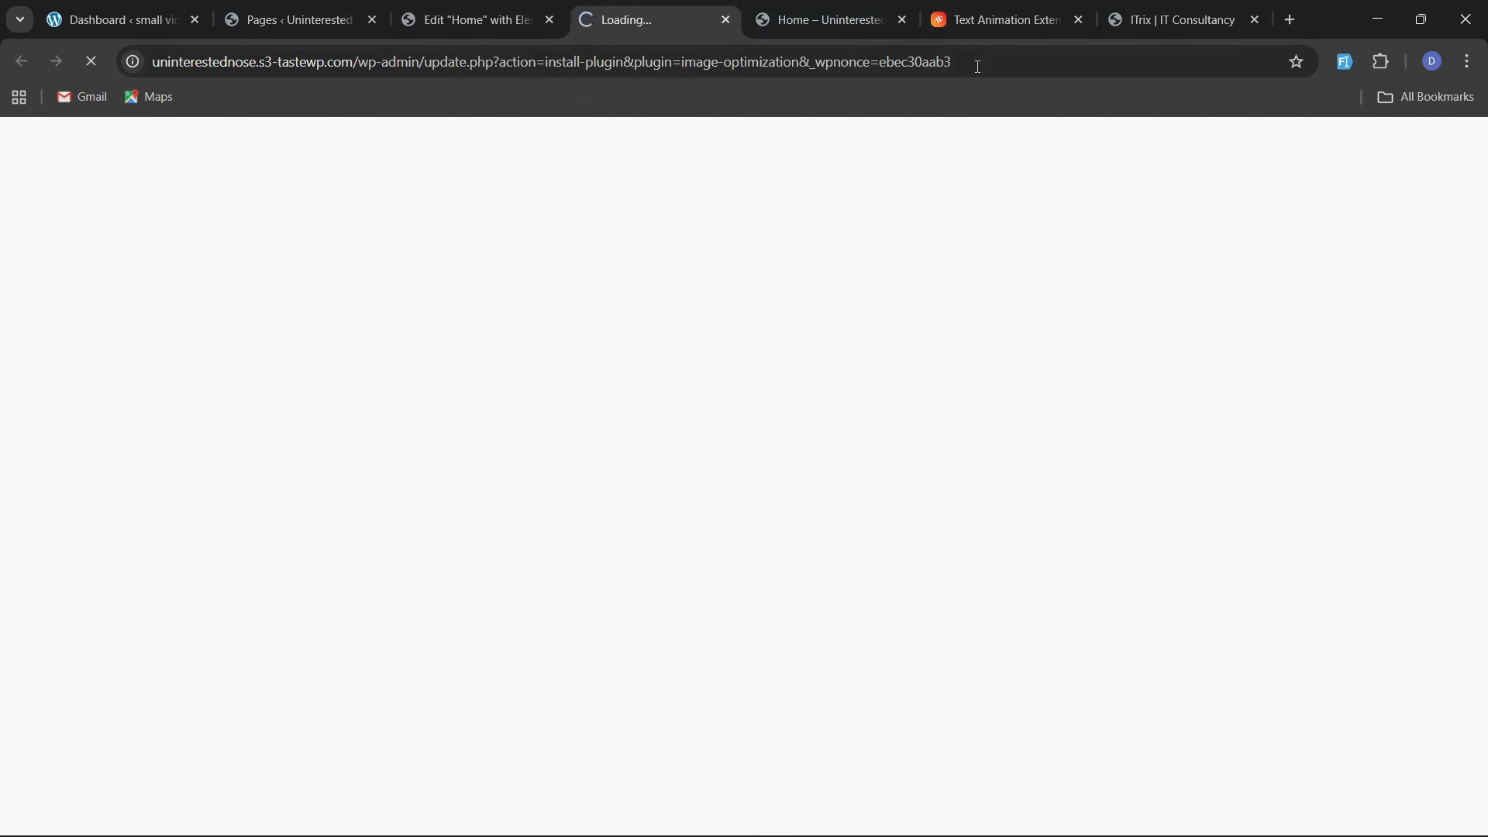
click(725, 20)
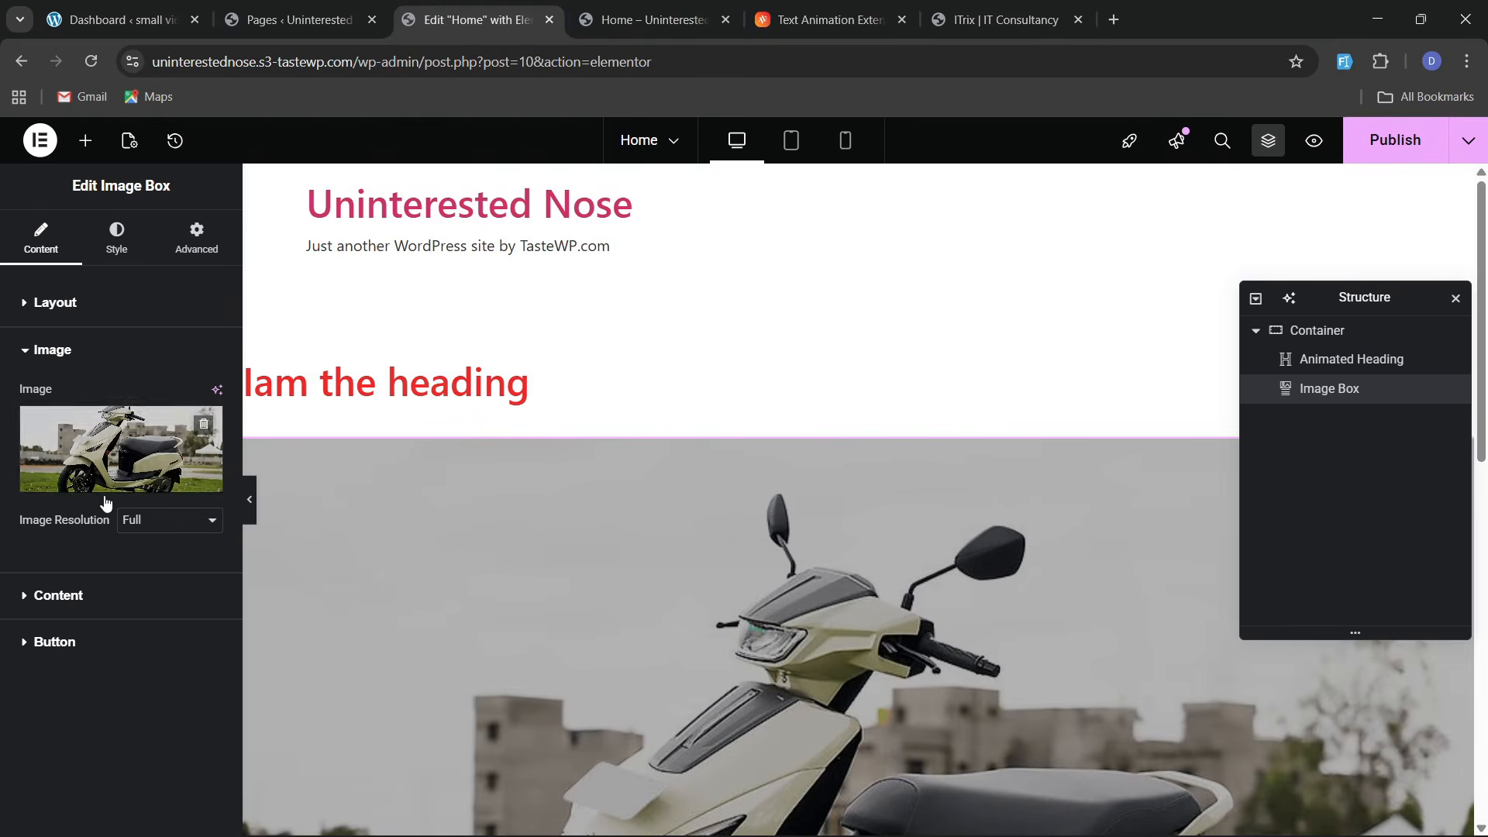
Review the Image Box's title, subtitle, description and button options
click(91, 597)
scroll(93, 613, down, 1)
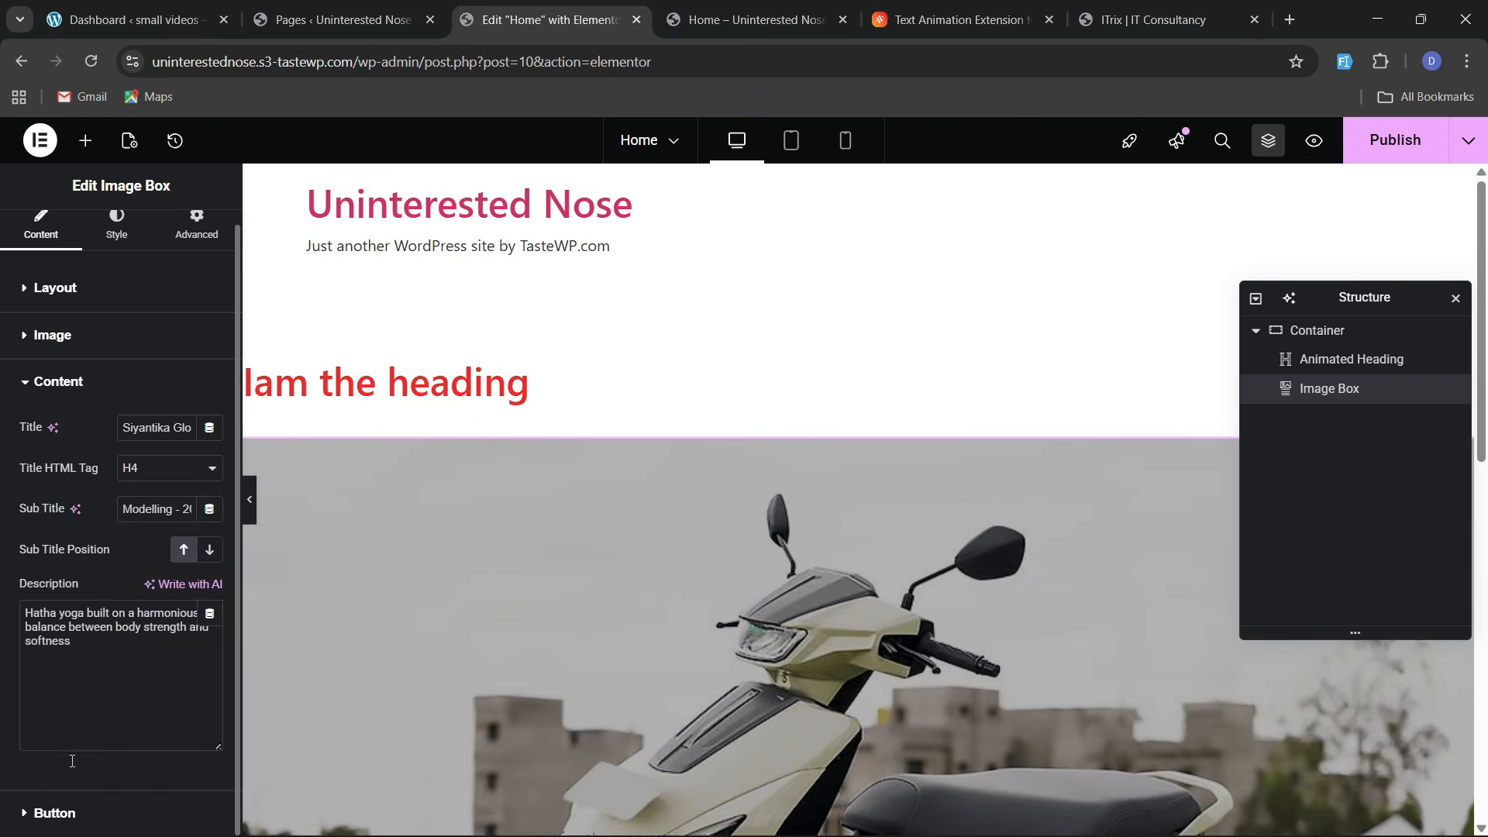
click(67, 810)
scroll(79, 580, down, 1)
scroll(79, 583, up, 1)
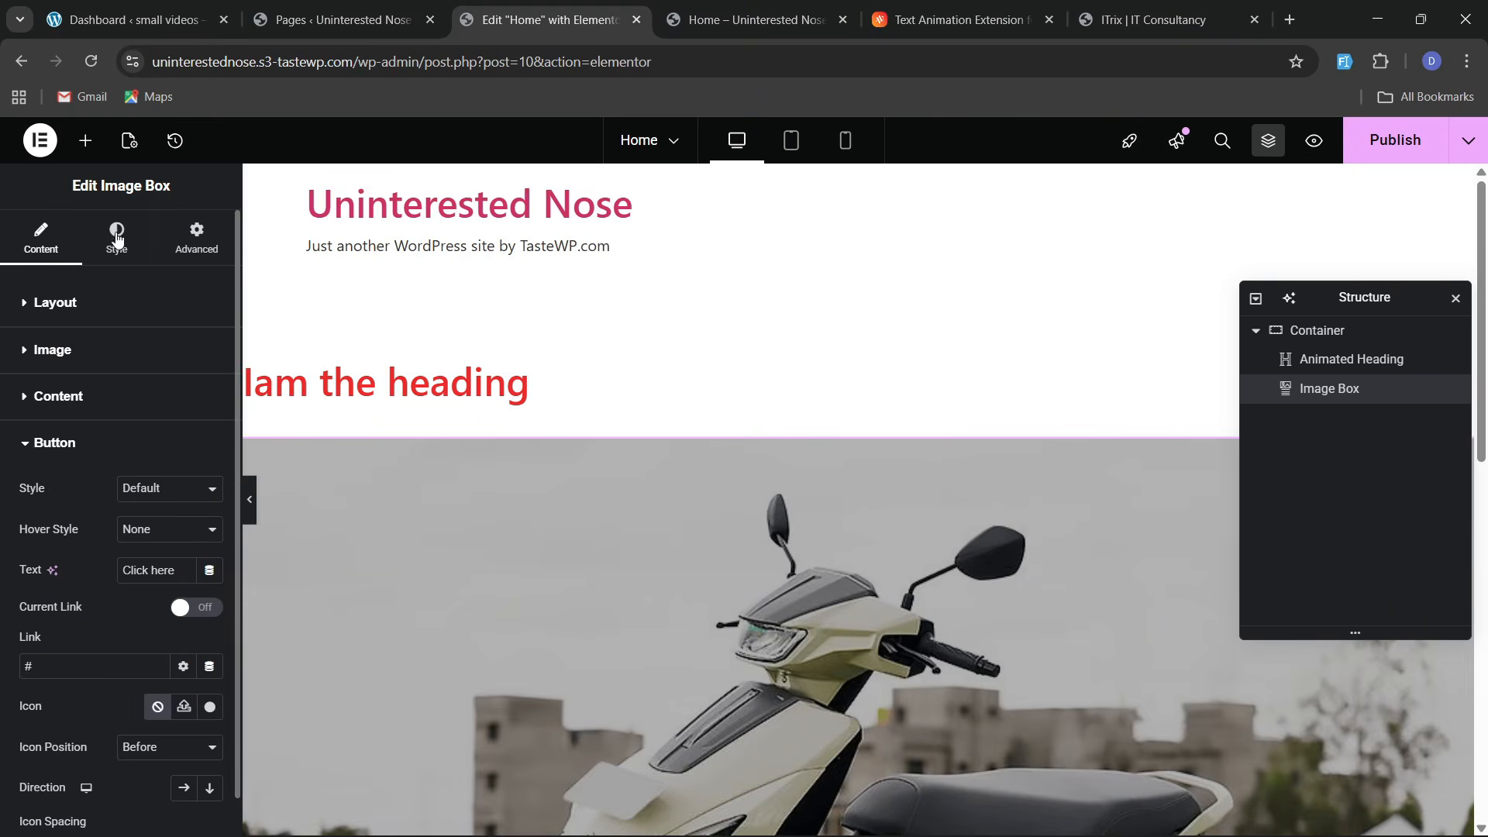
Examine the Image Box's style options and advanced spacing, animation and effect settings, and return to its layout settings
click(117, 238)
click(197, 232)
scroll(146, 535, down, 3)
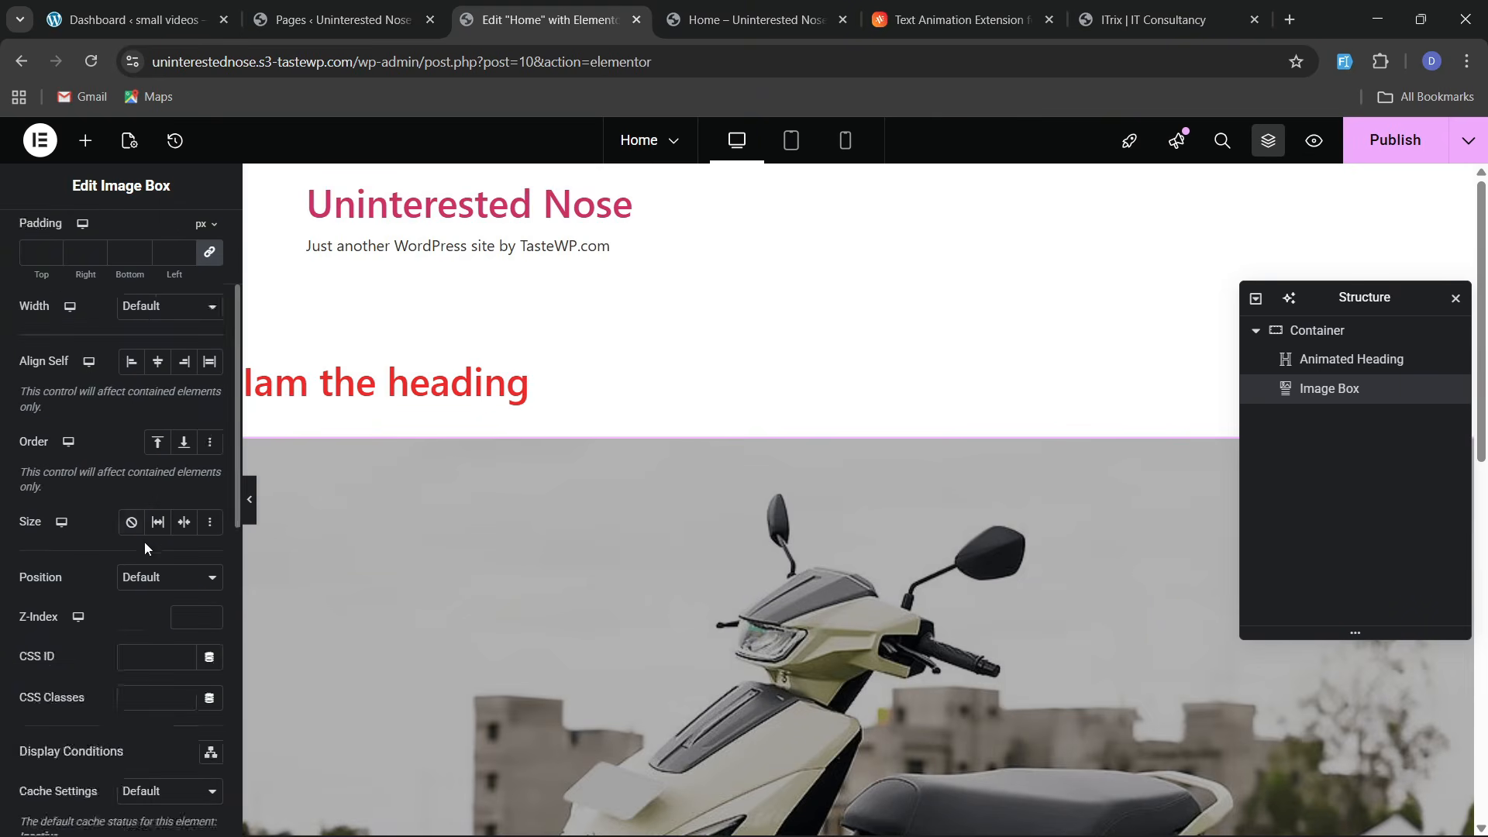
scroll(145, 547, down, 7)
scroll(100, 636, up, 3)
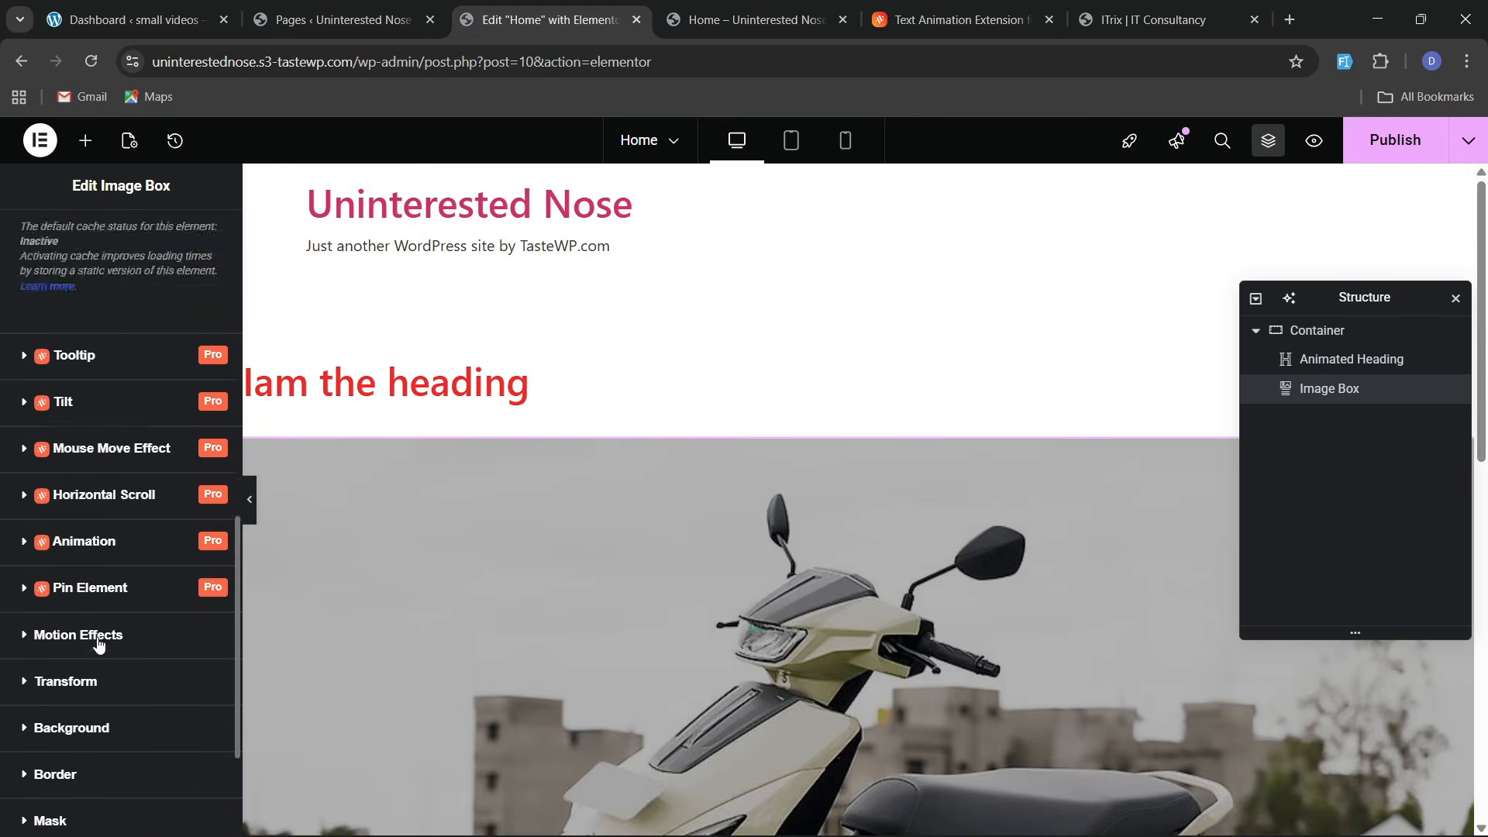
scroll(99, 643, up, 10)
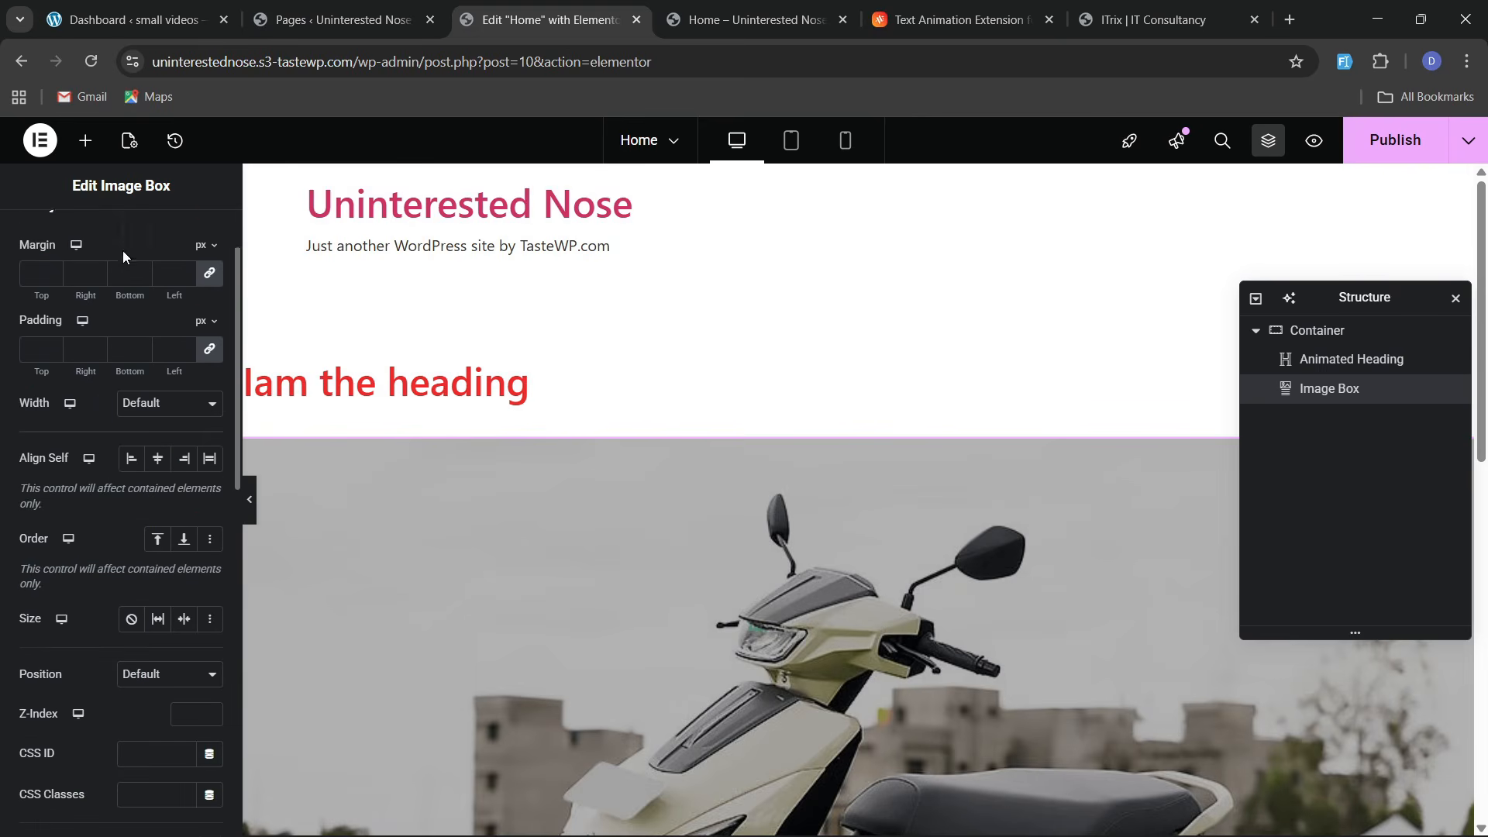
scroll(123, 250, up, 3)
click(120, 245)
click(43, 242)
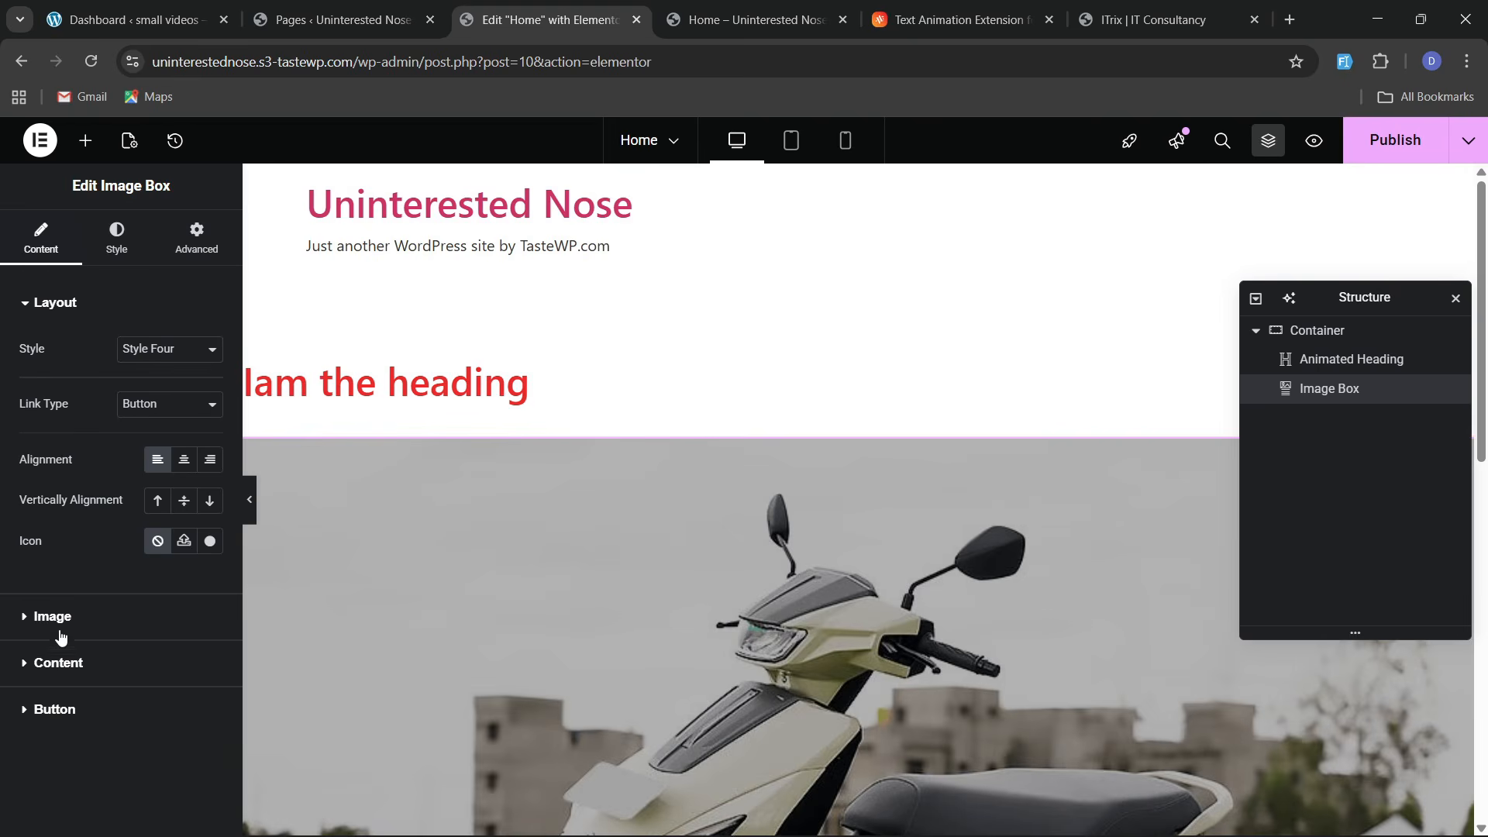
Review the Image Box's content fields and its button's style, text, link and icon settings
click(62, 672)
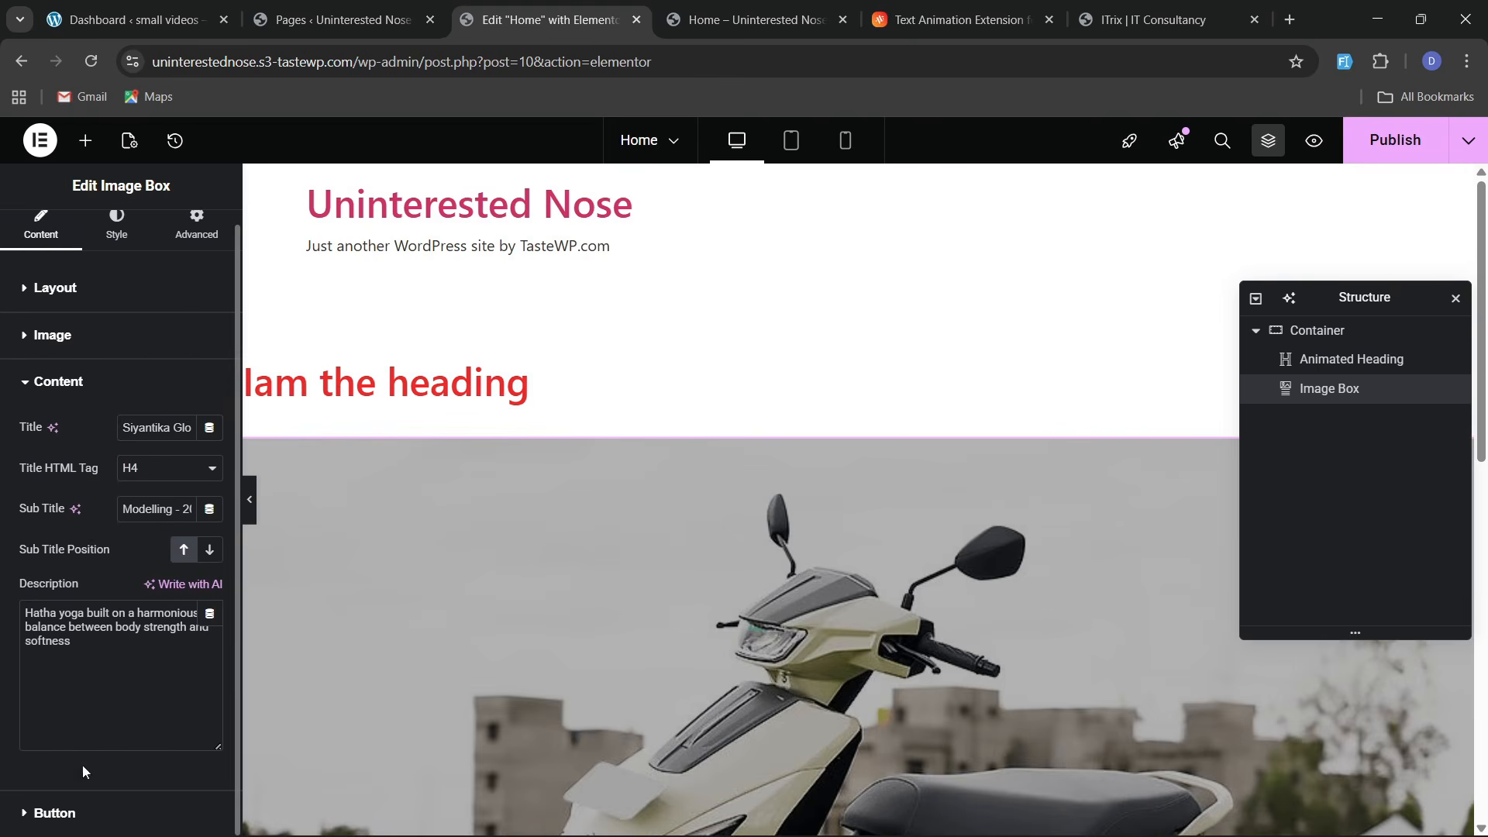
click(74, 810)
scroll(770, 572, down, 1)
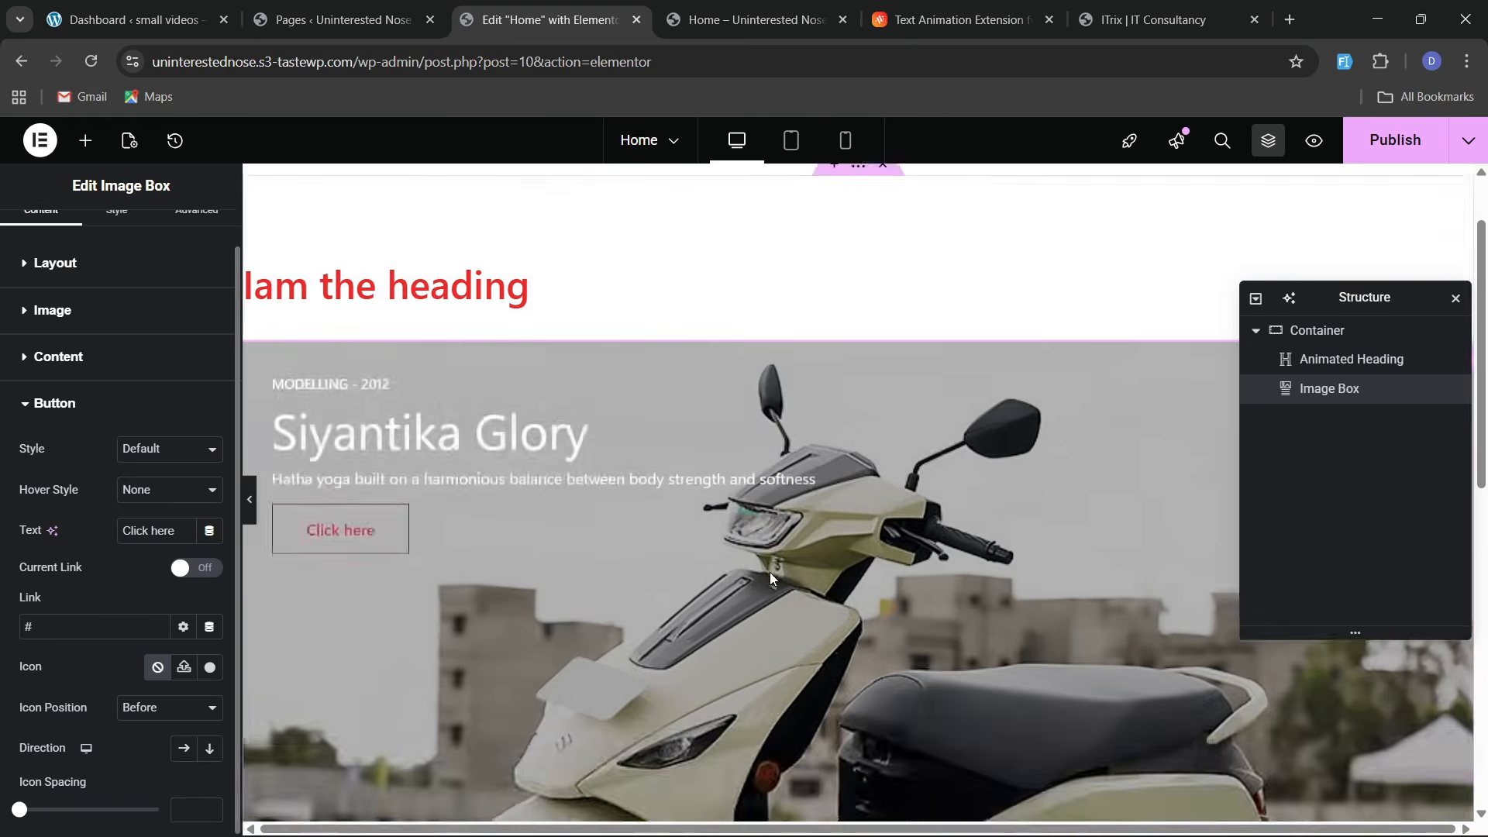
scroll(770, 573, down, 3)
Find the Advanced Button widget, add one below the Image Box, and set its style to 2
click(85, 140)
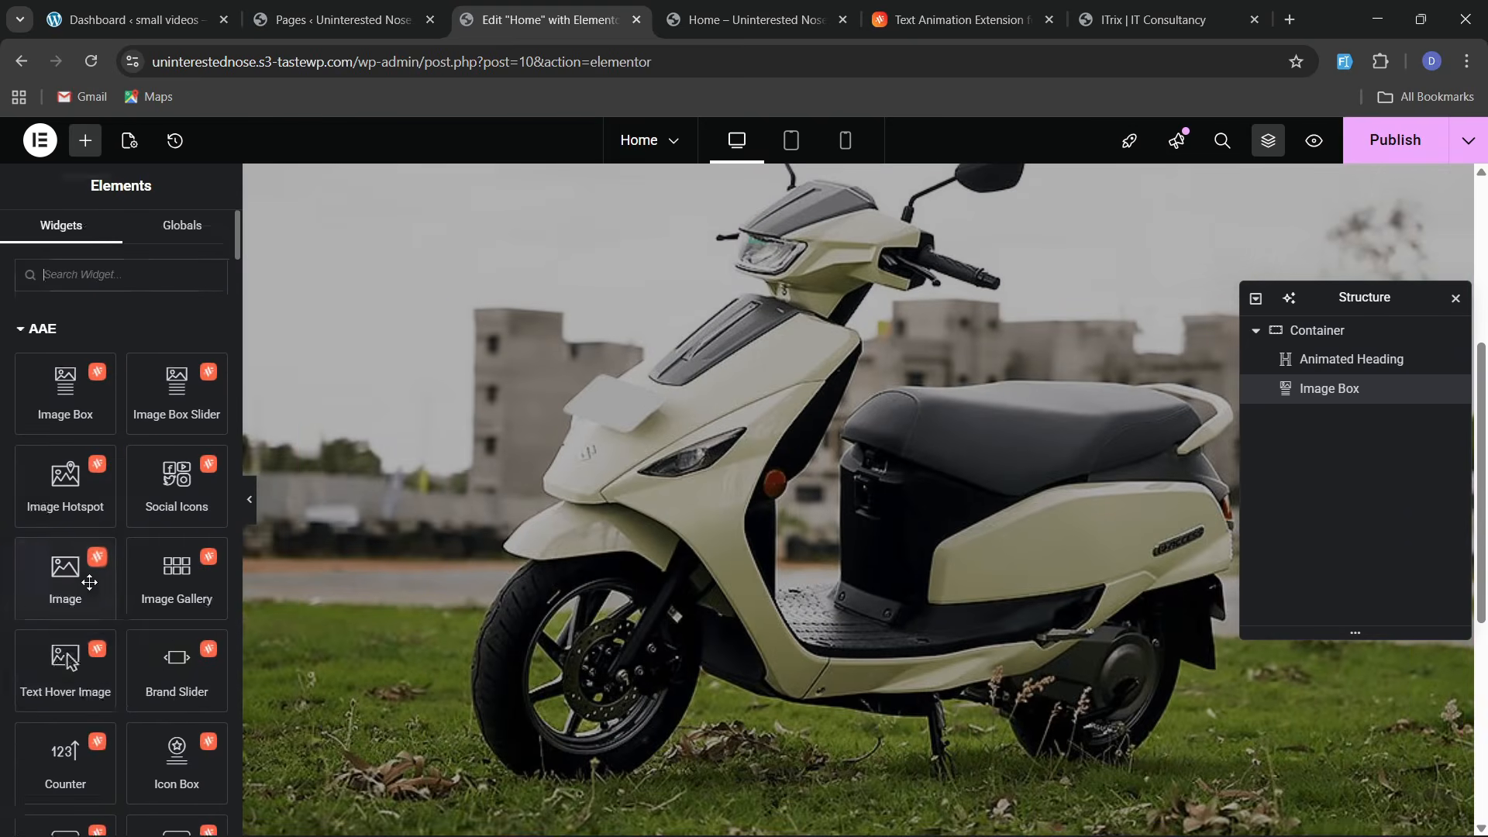
scroll(90, 583, down, 2)
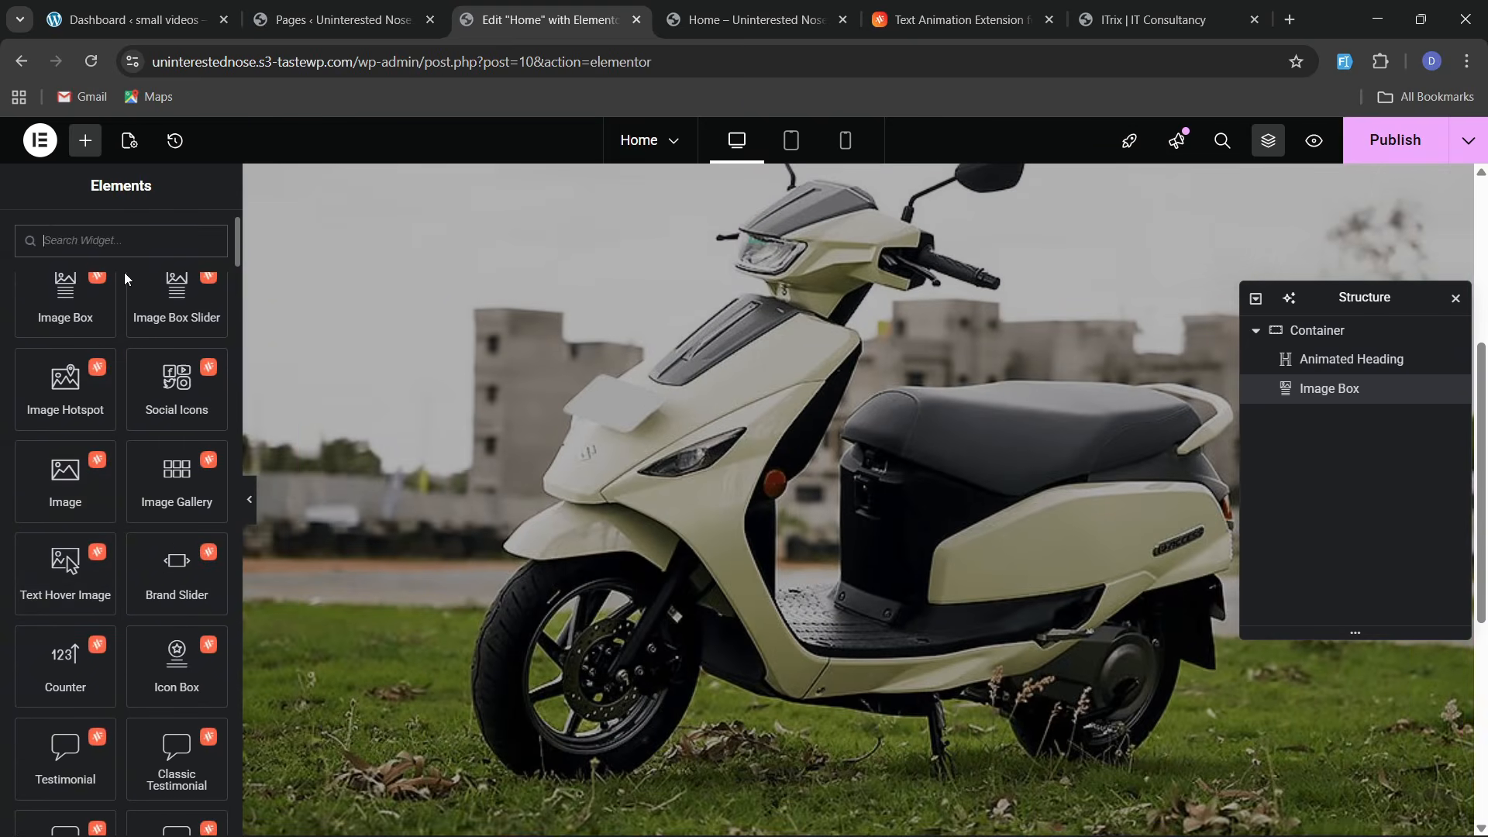
text(button)
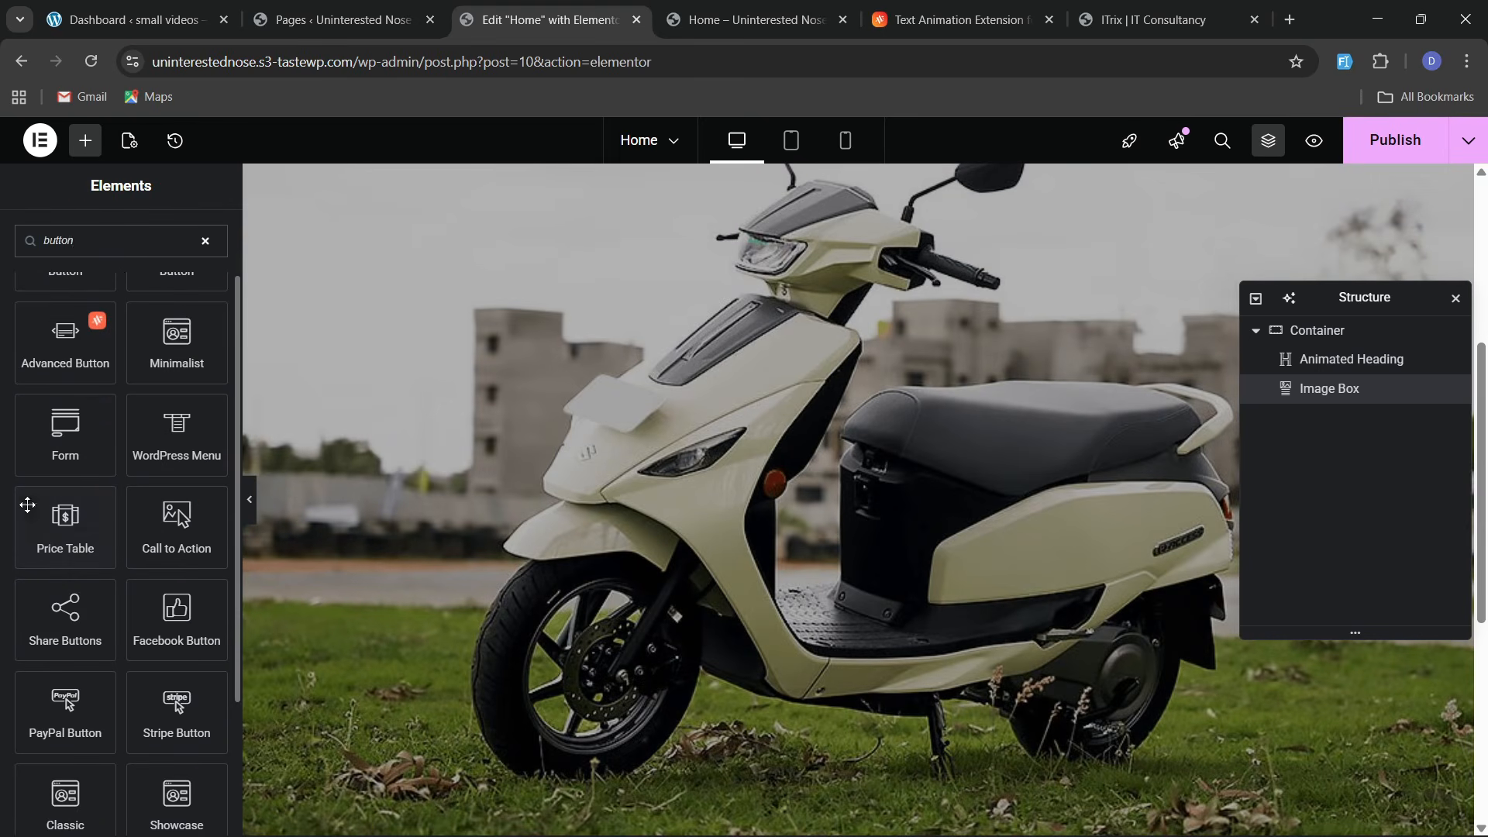
scroll(411, 481, down, 3)
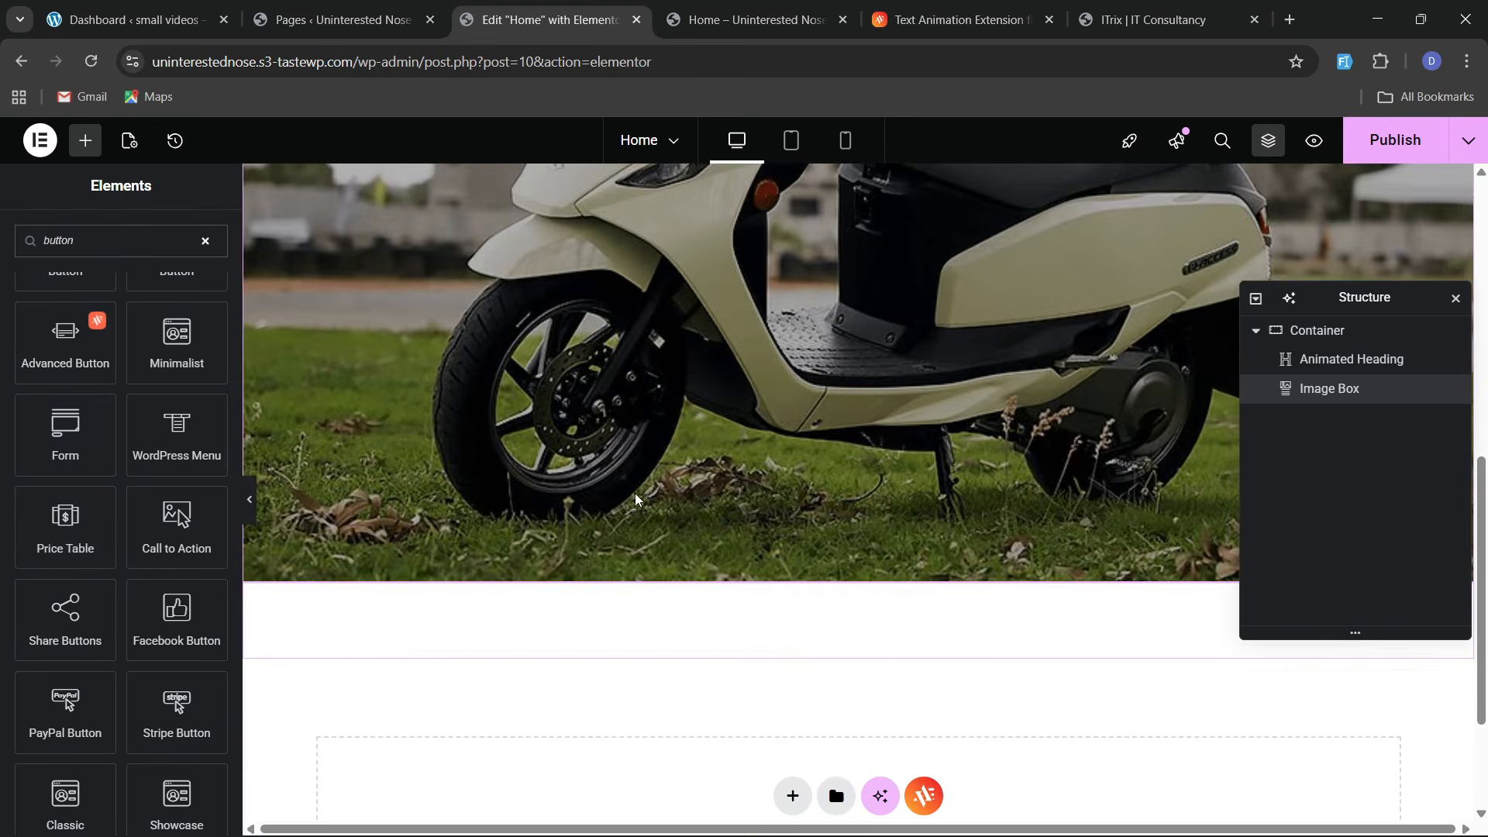
drag(83, 389, 667, 577)
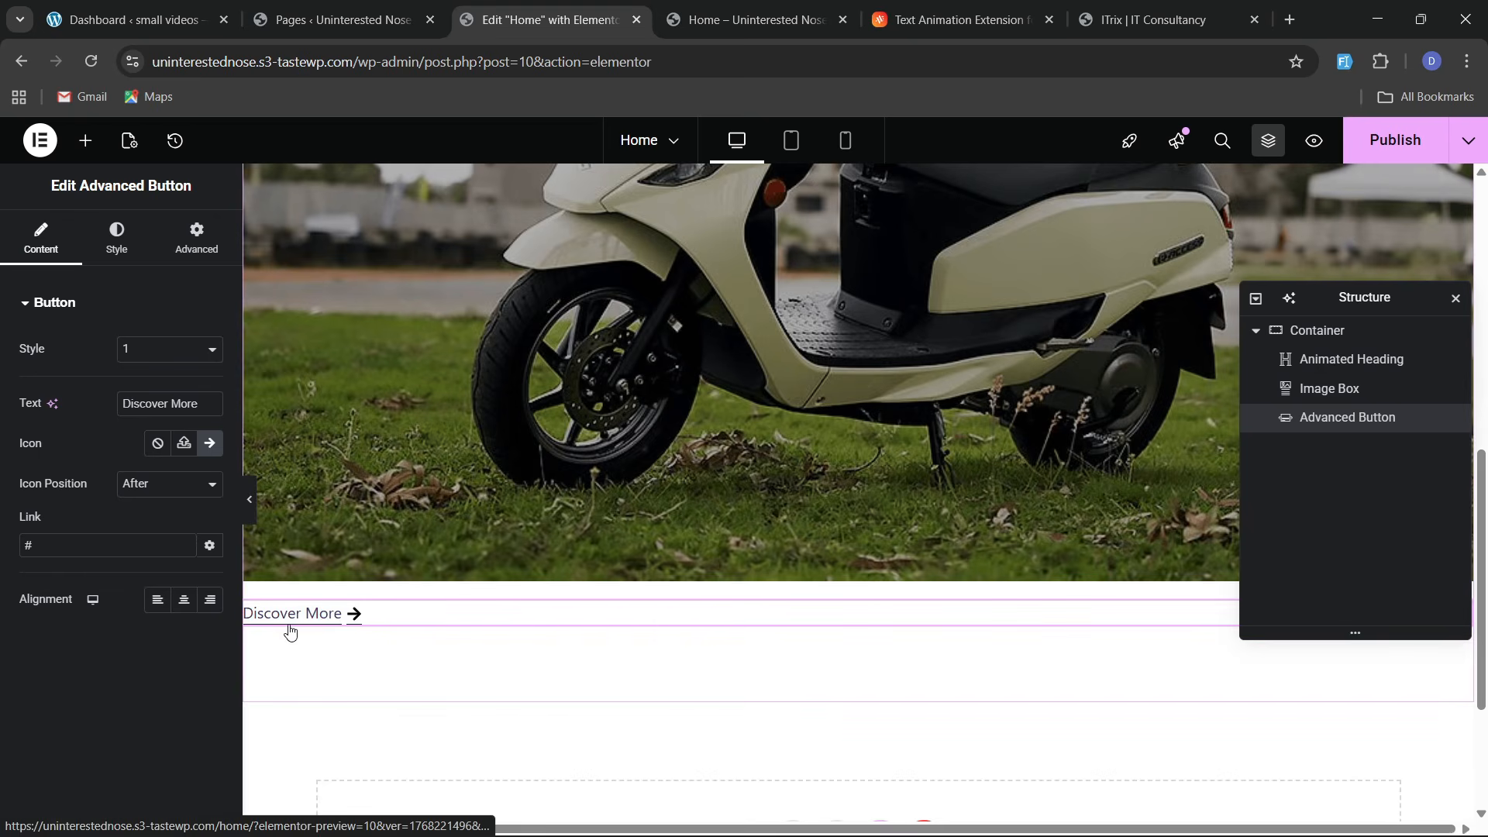
click(169, 349)
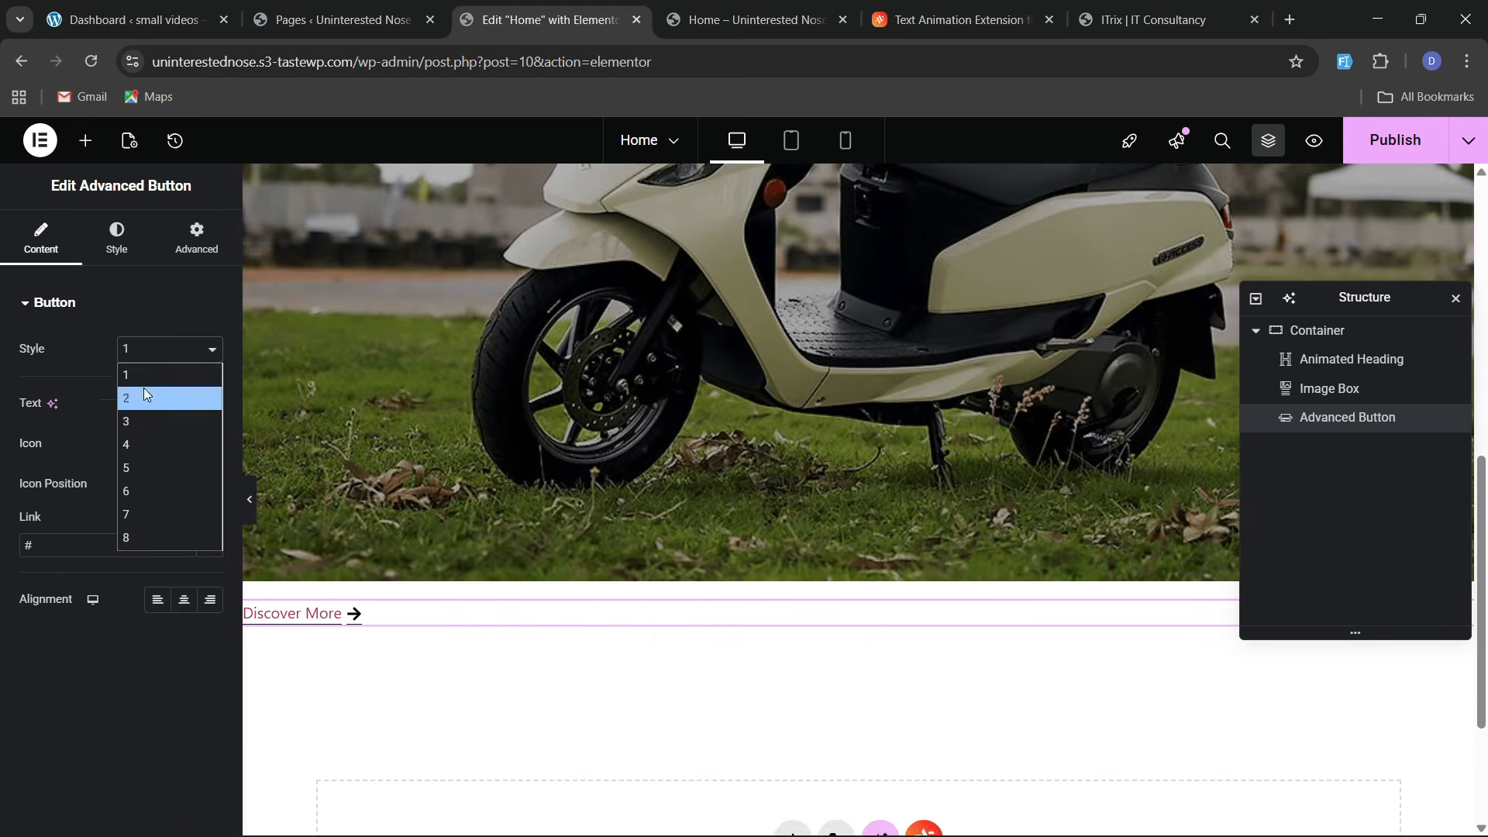
click(143, 388)
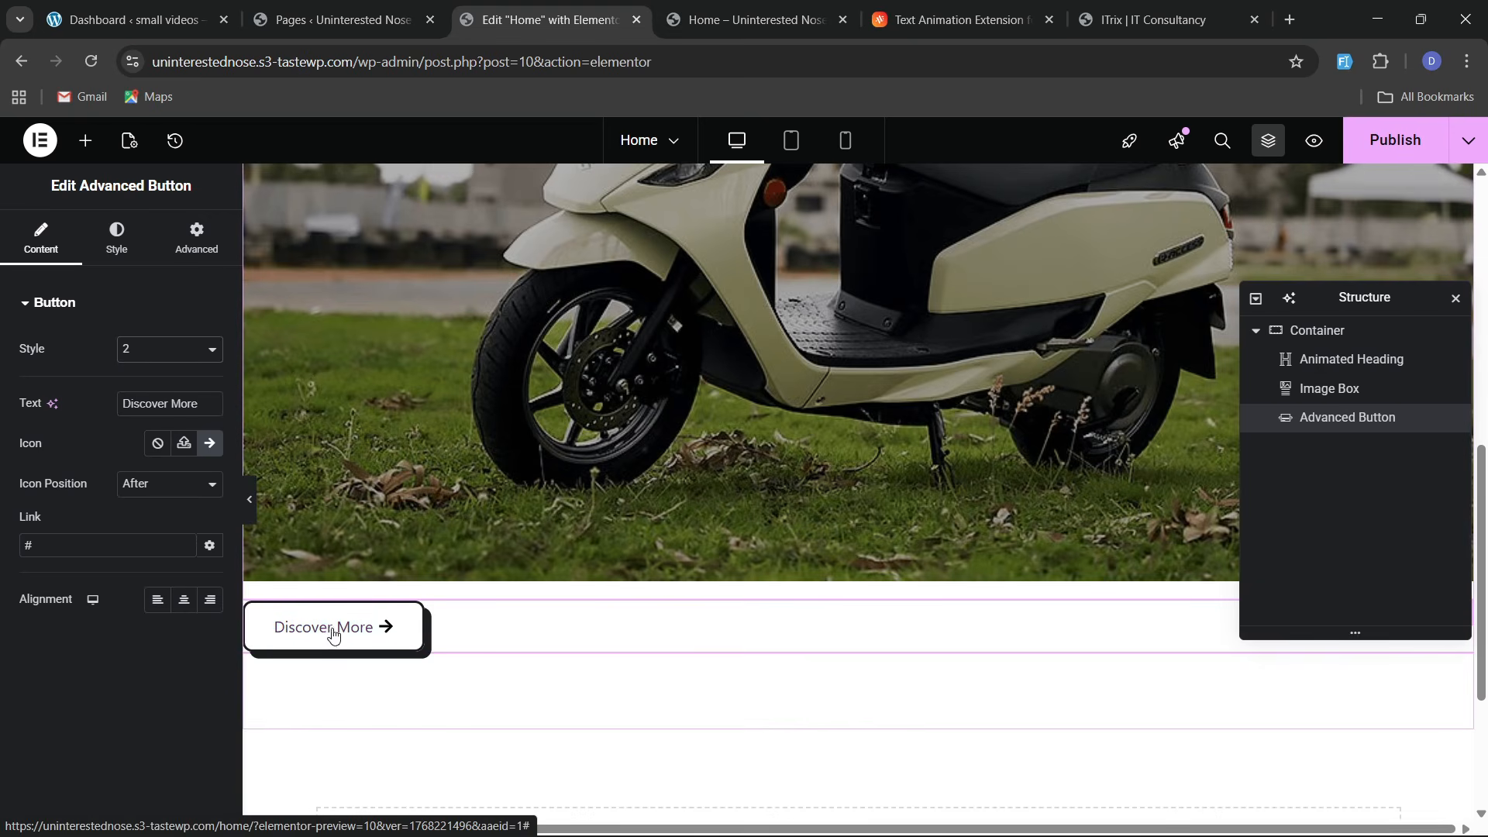
Duplicate the Advanced Button and set the copy's style to 3
right_click(359, 636)
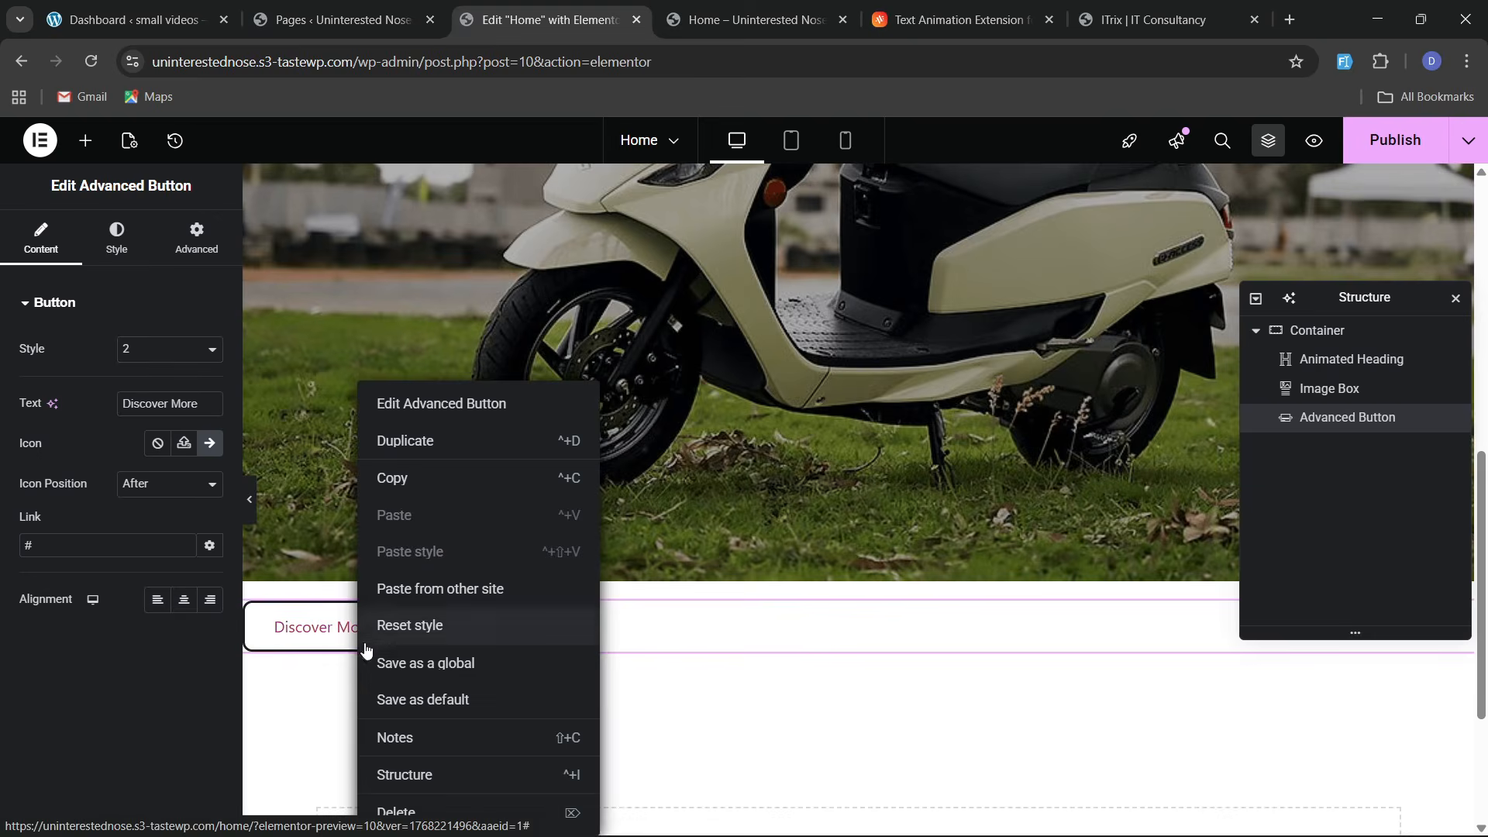
click(431, 462)
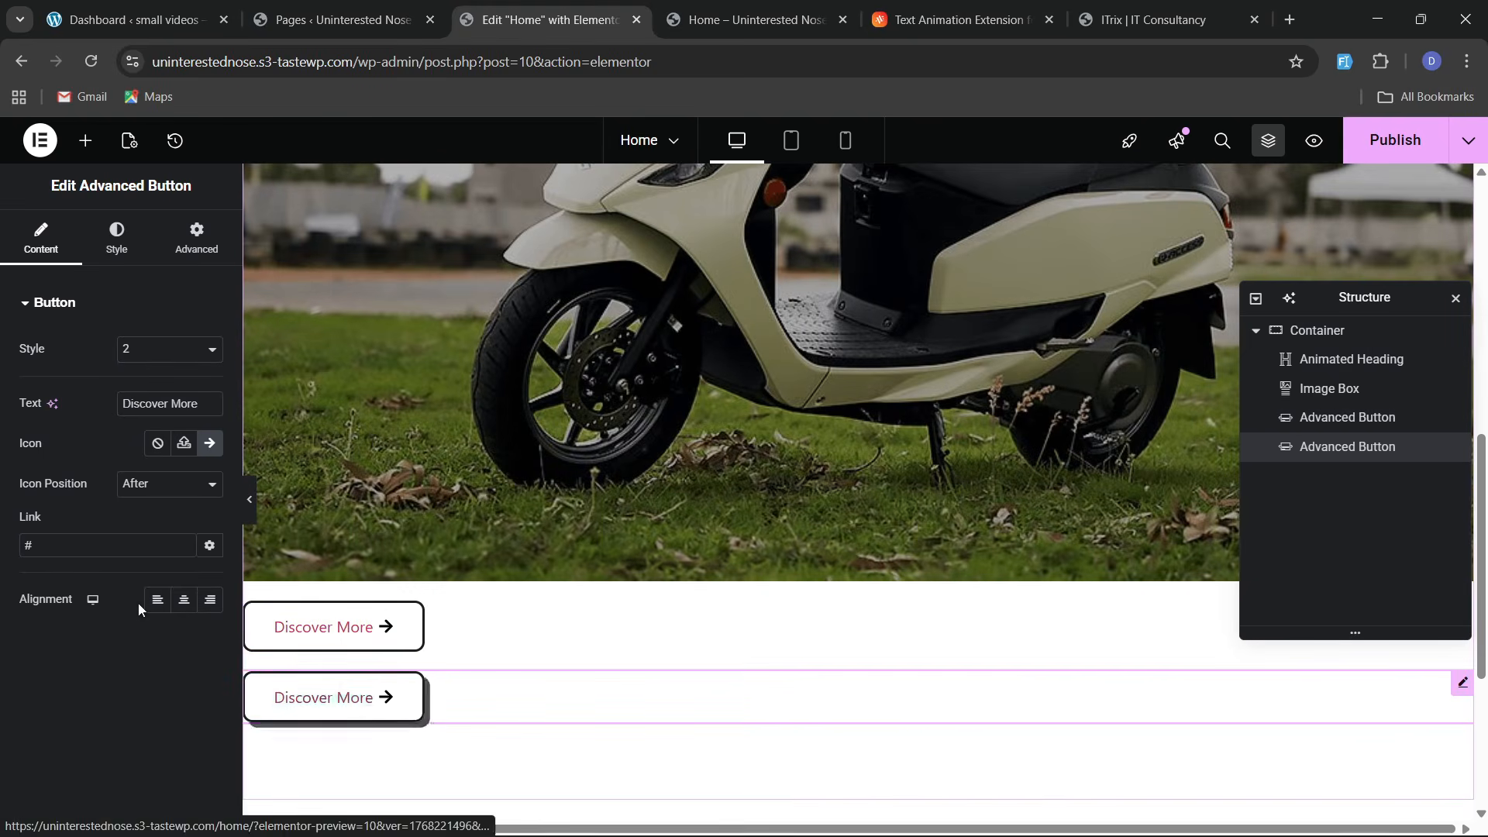
click(158, 364)
click(152, 423)
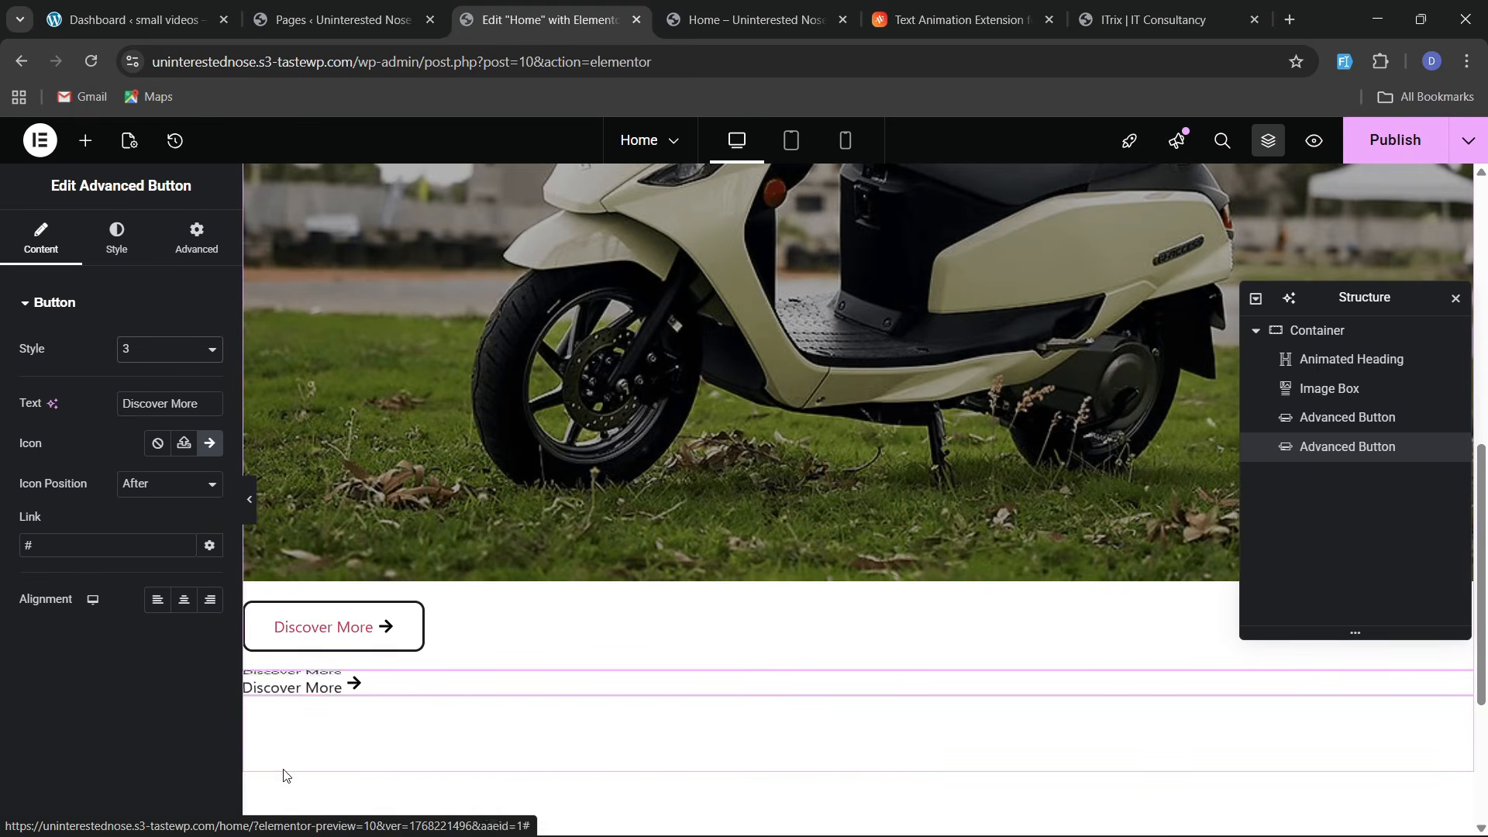
Try styles 4, 5, 6 and 7 on the duplicated Advanced Button
click(152, 357)
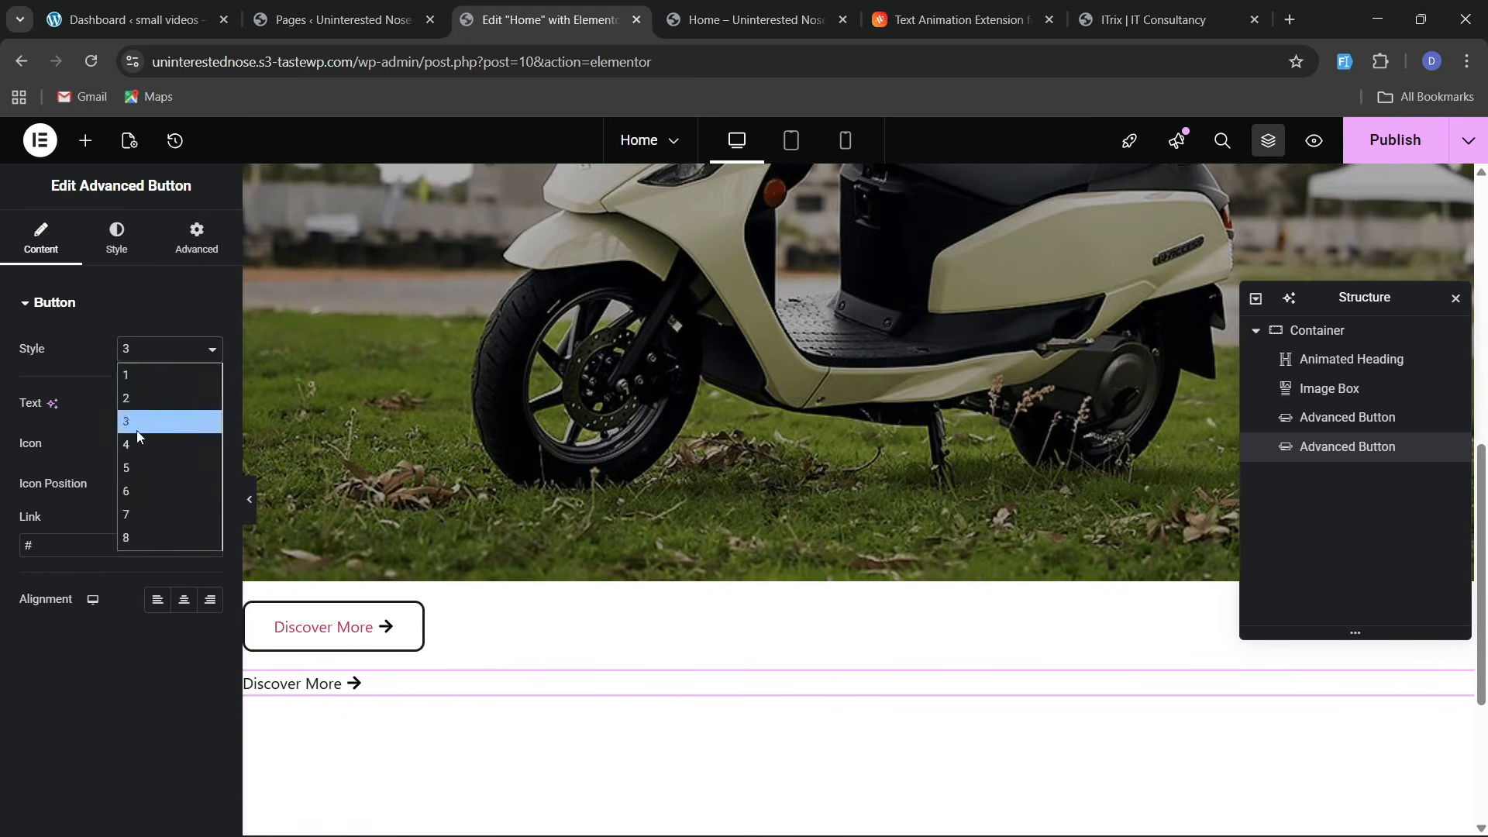
click(137, 442)
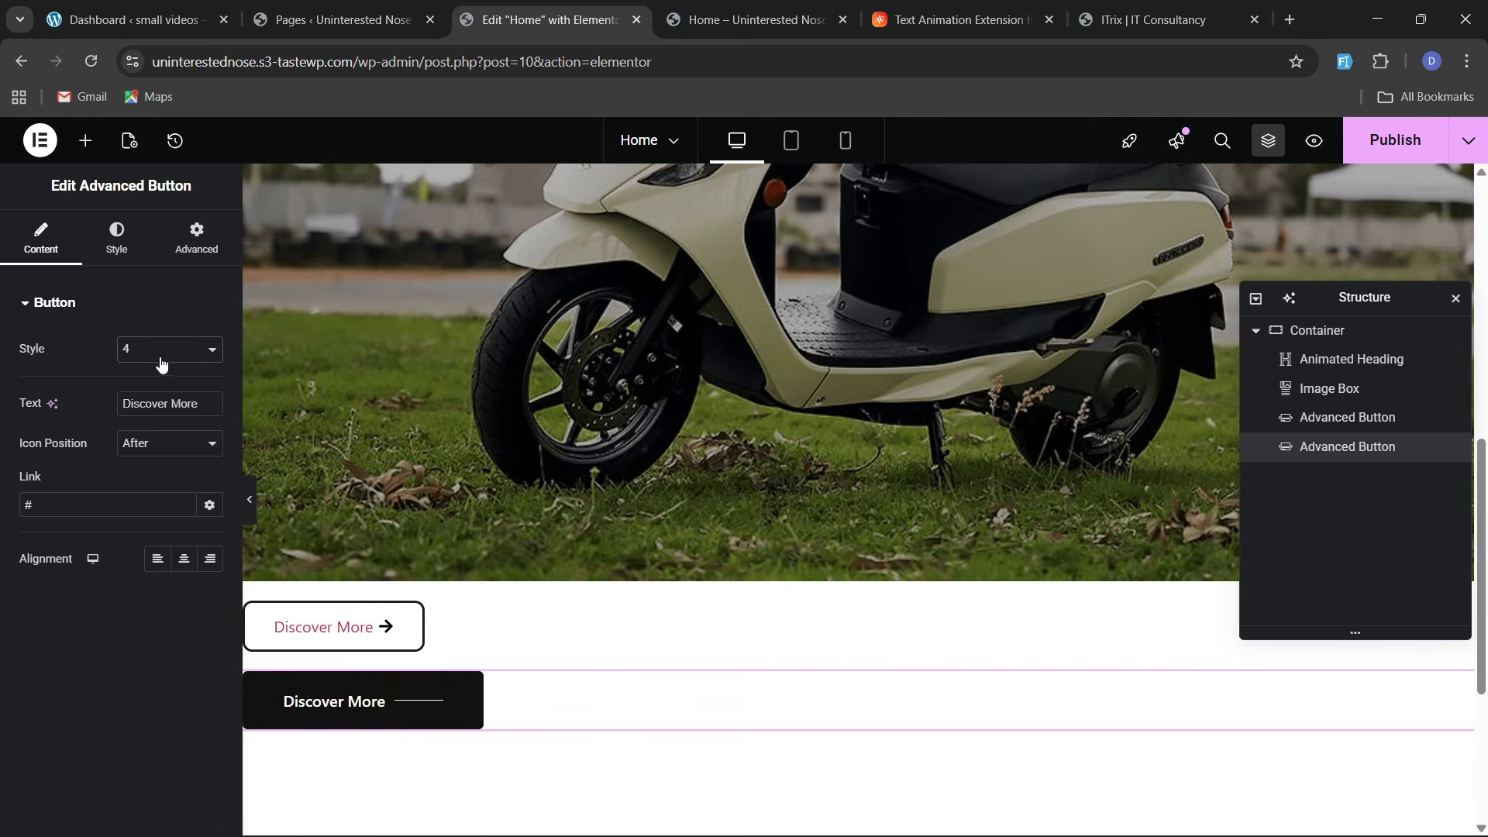
click(145, 472)
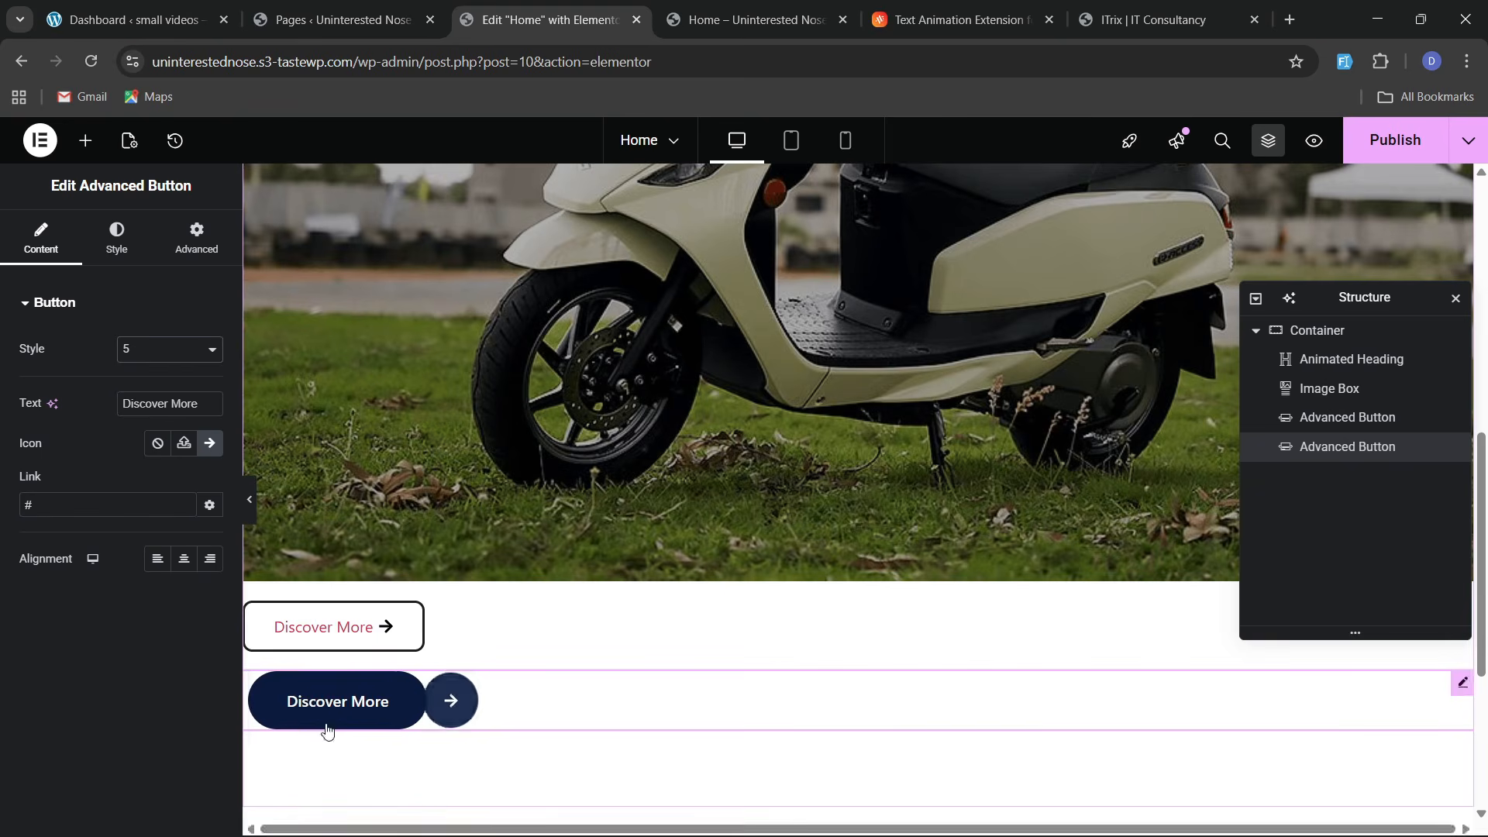
click(151, 360)
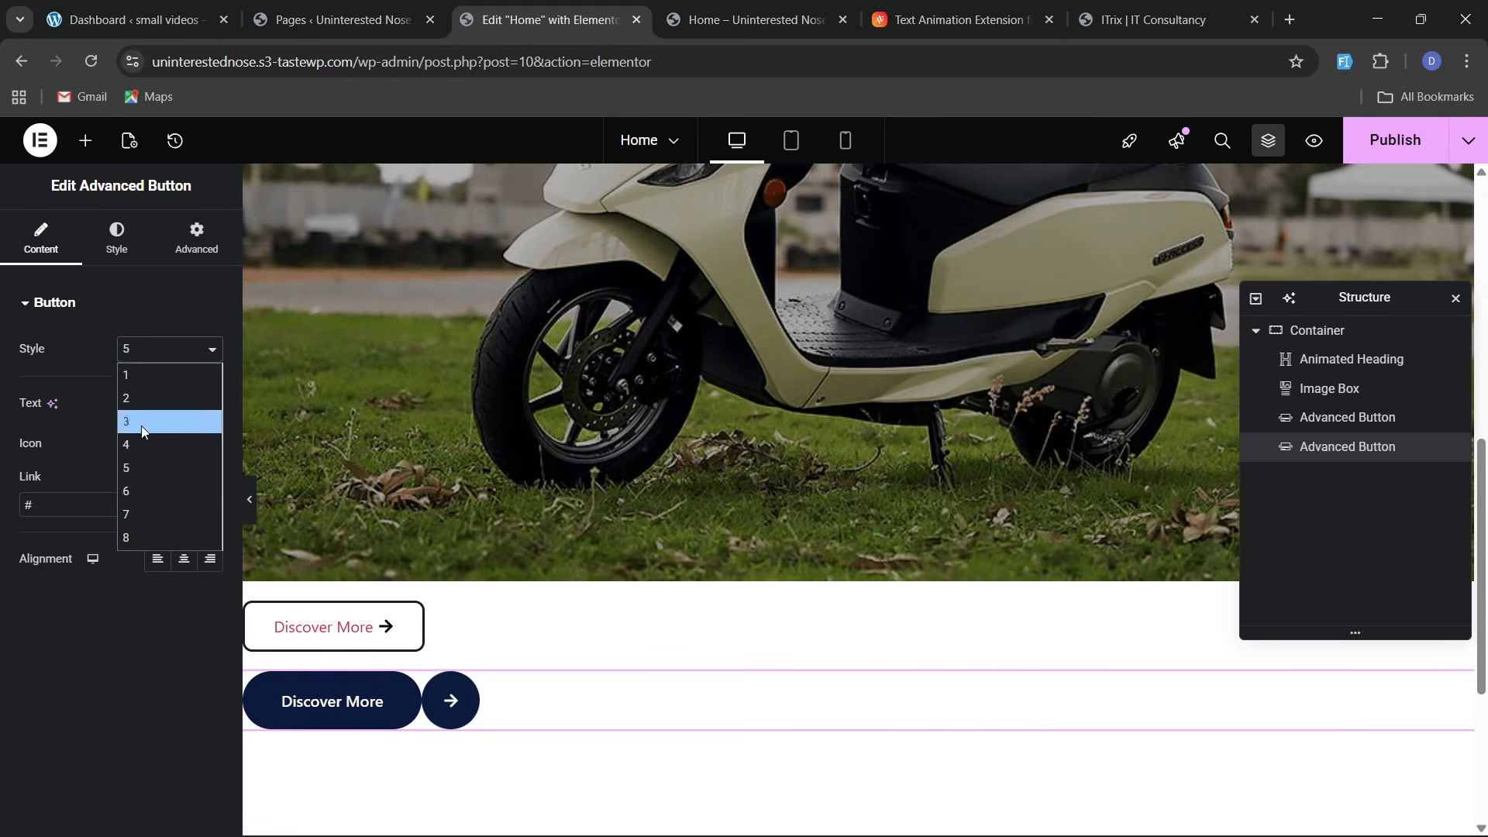
click(144, 490)
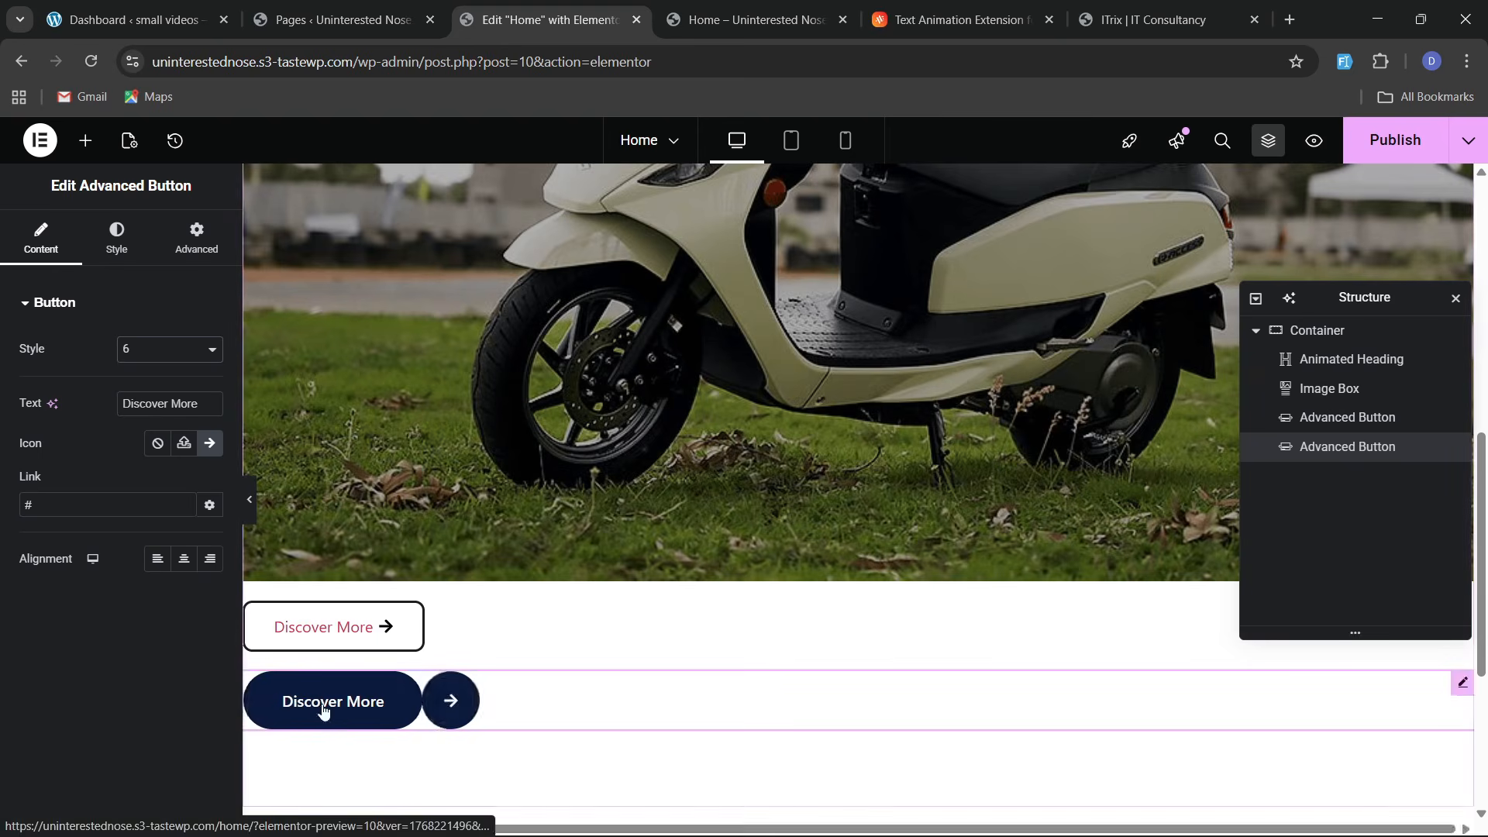
click(155, 350)
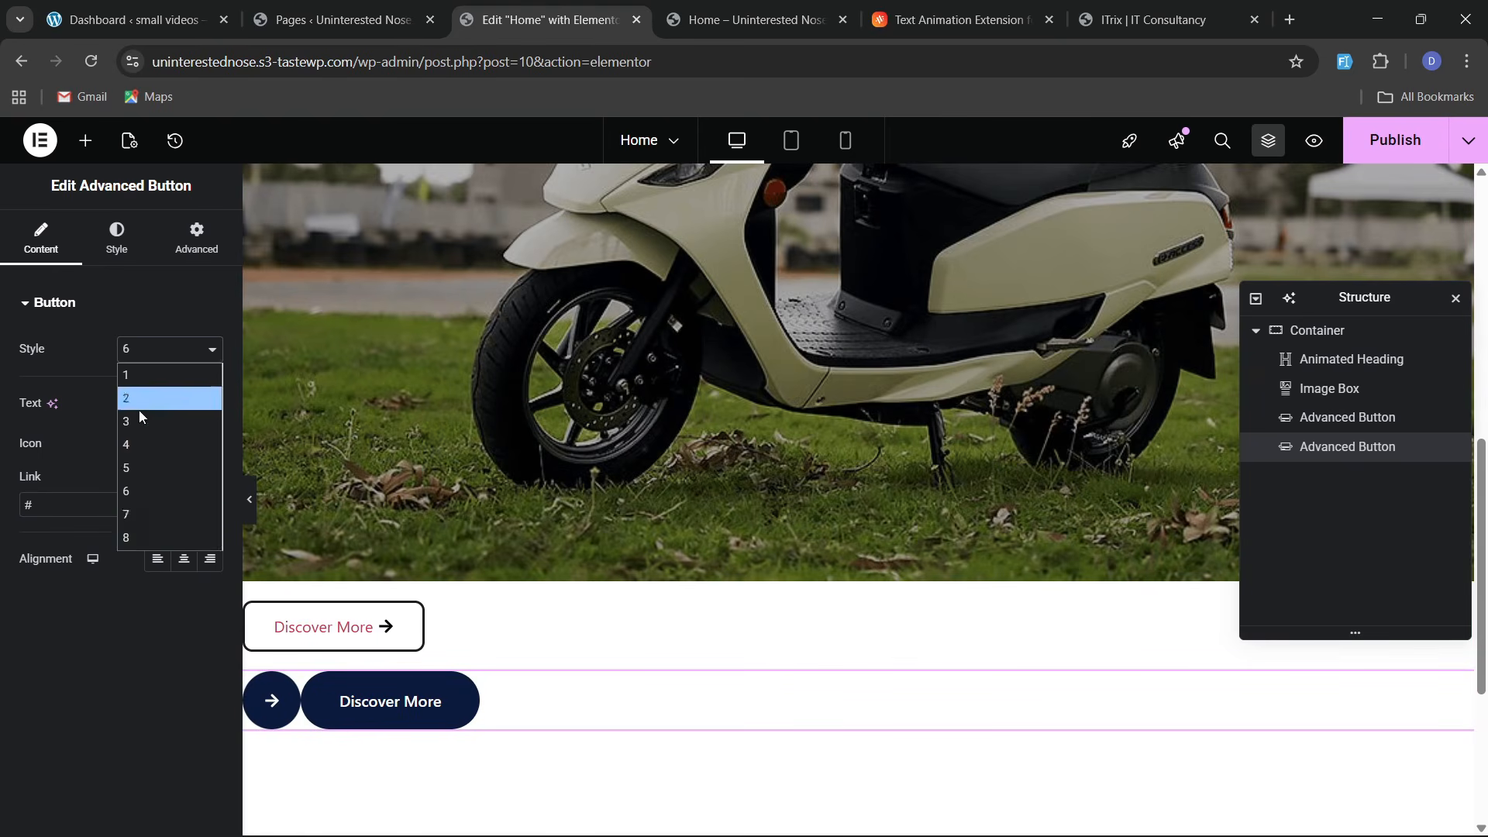
click(142, 515)
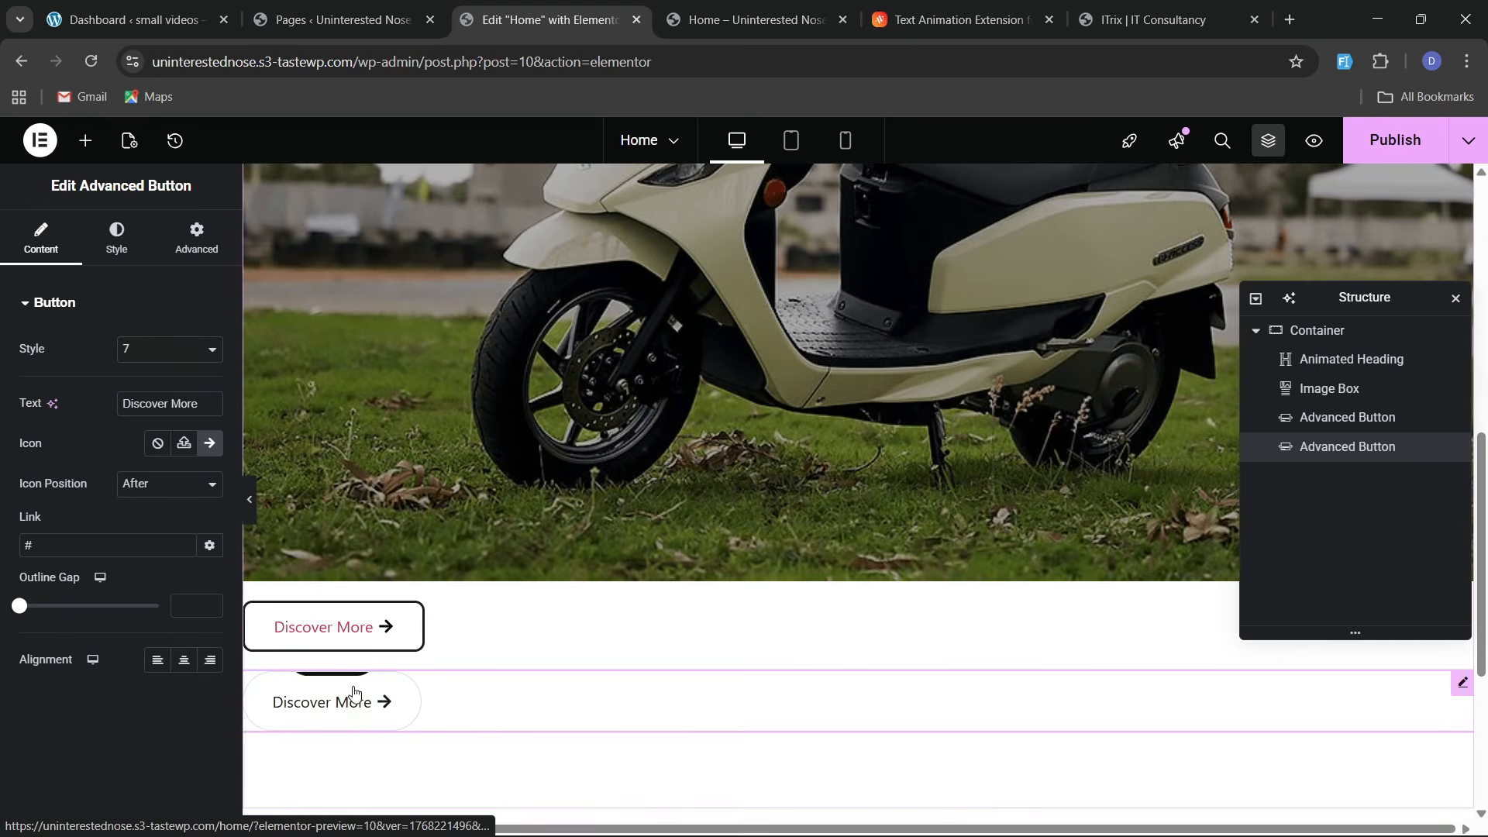
click(116, 236)
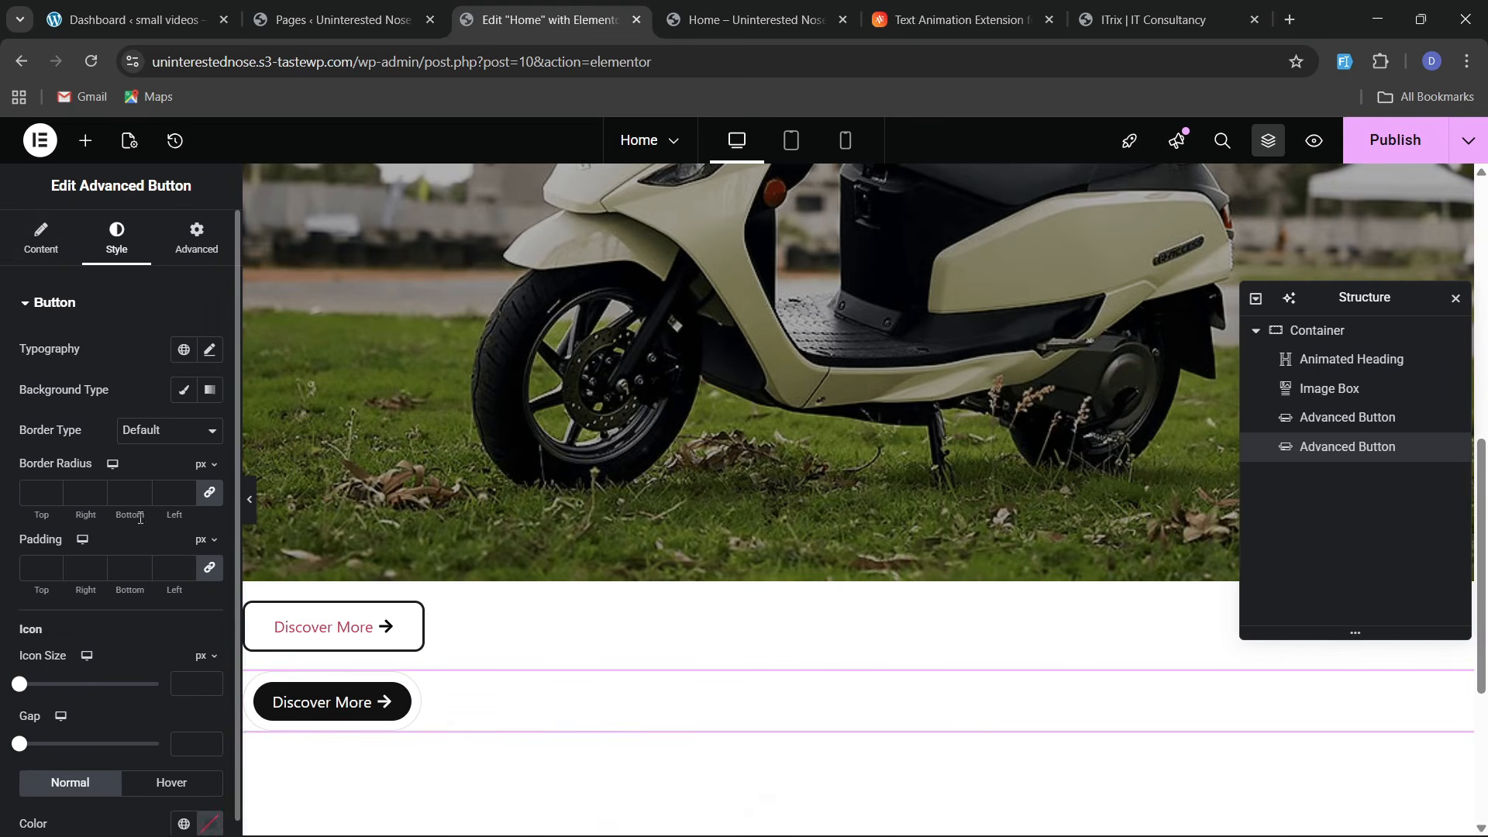
click(35, 251)
Set the duplicated Advanced Button's style to 8 and publish the page
click(143, 355)
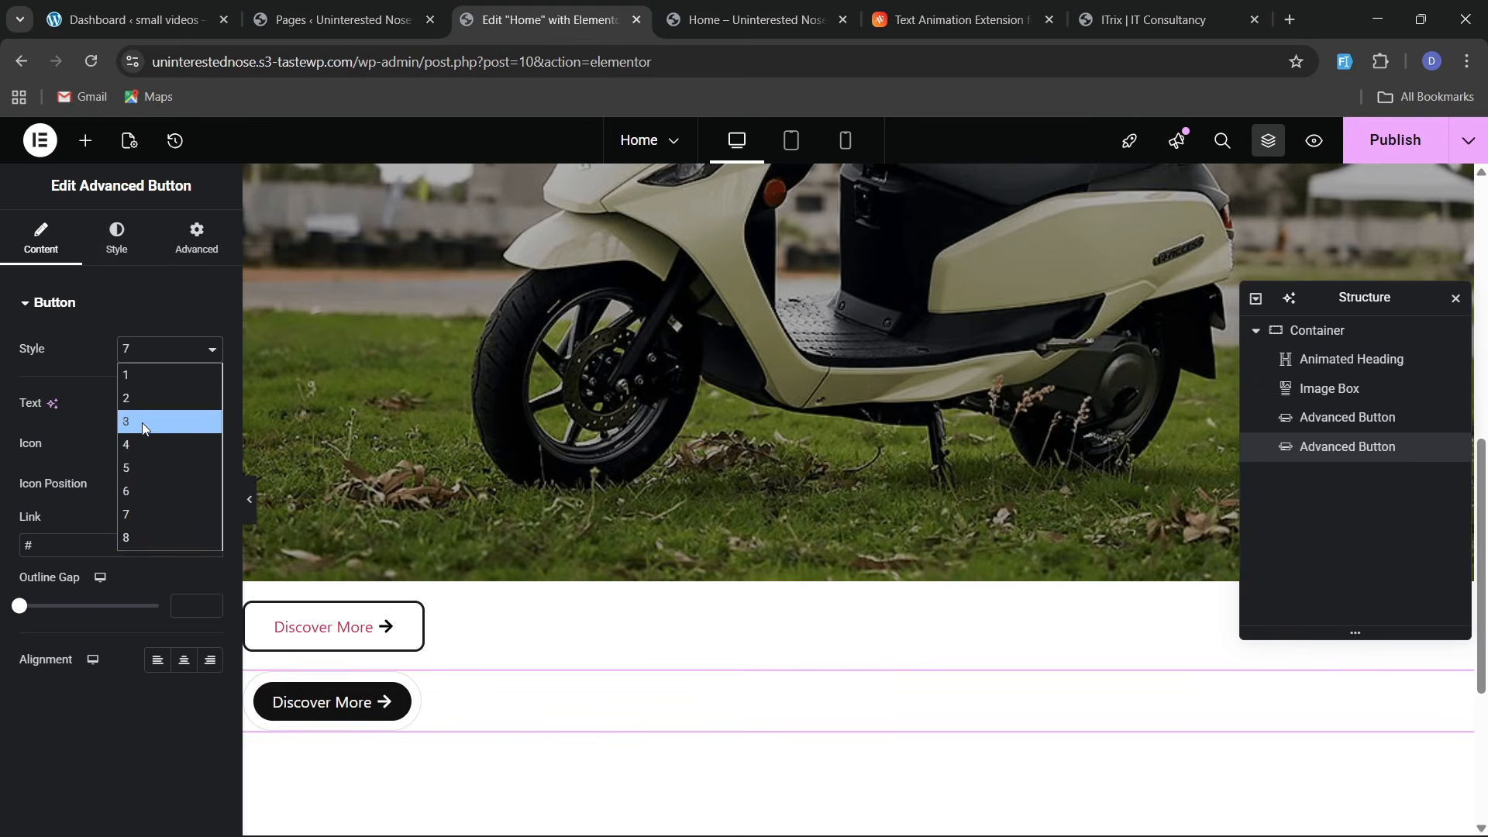
click(138, 537)
scroll(473, 737, down, 1)
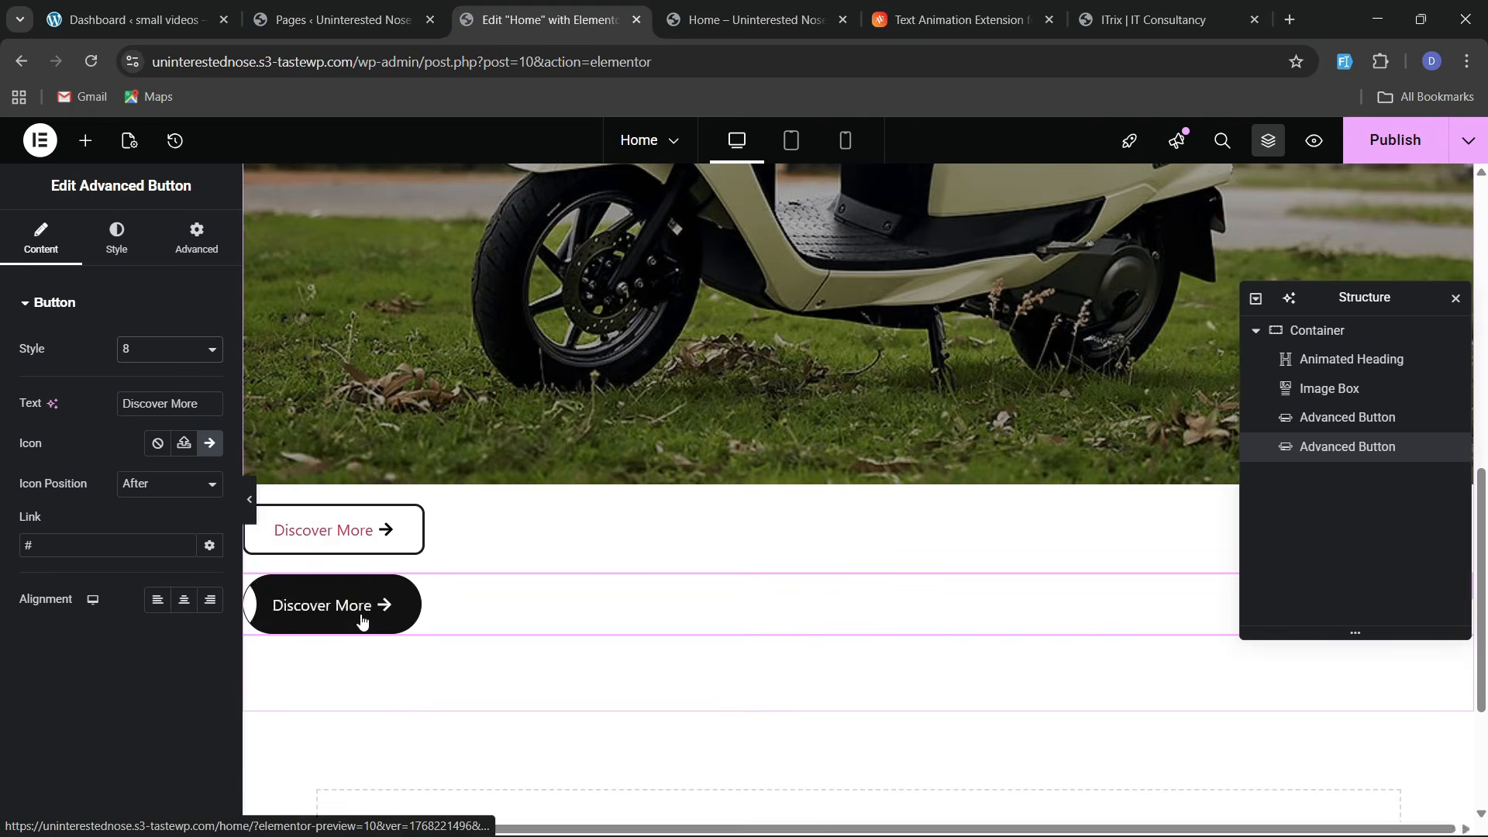
scroll(714, 646, down, 1)
scroll(714, 646, up, 3)
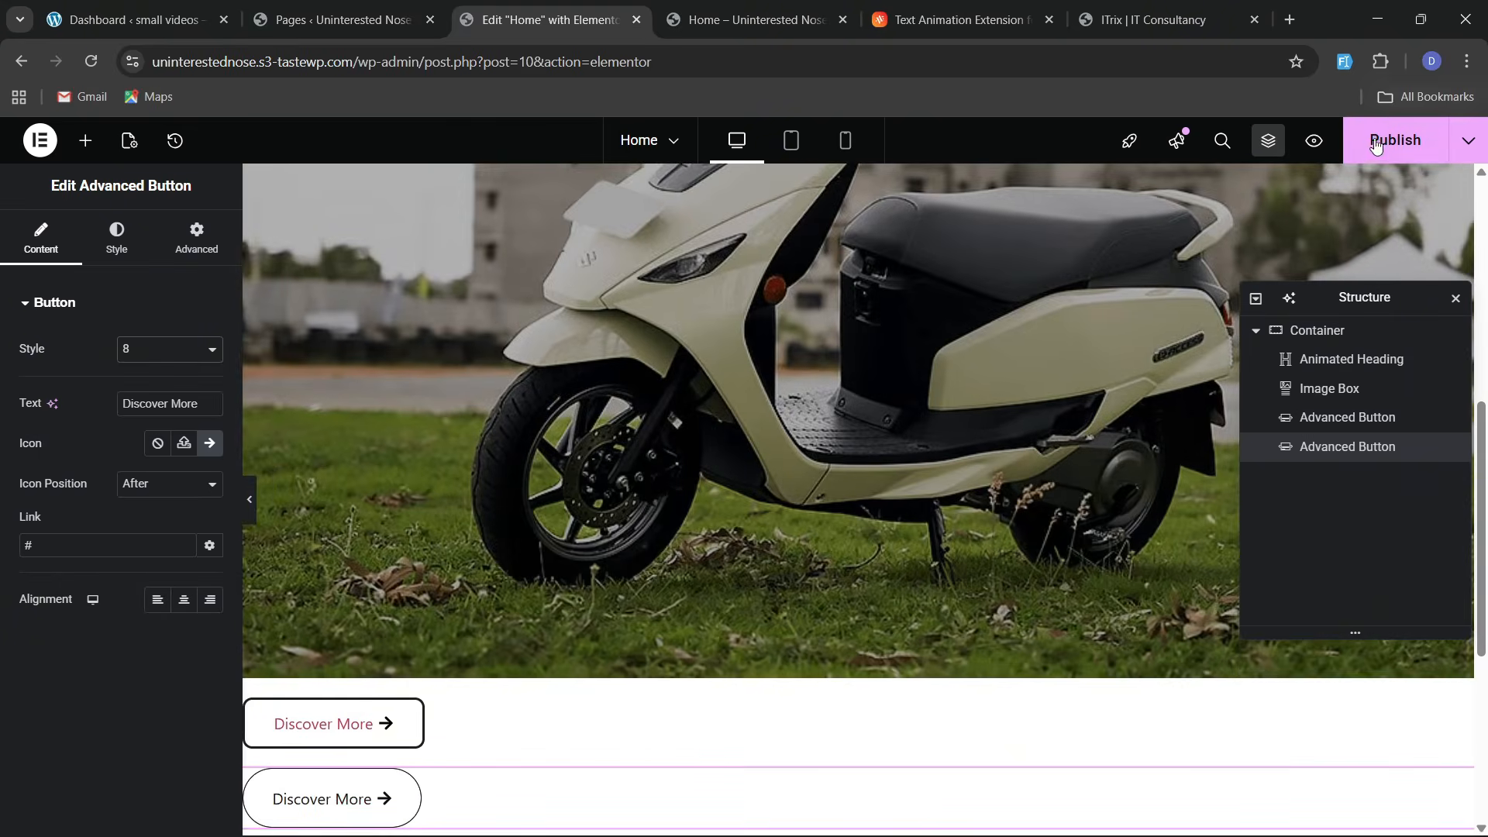
Add an Animated Title widget between the two Advanced Buttons
click(85, 140)
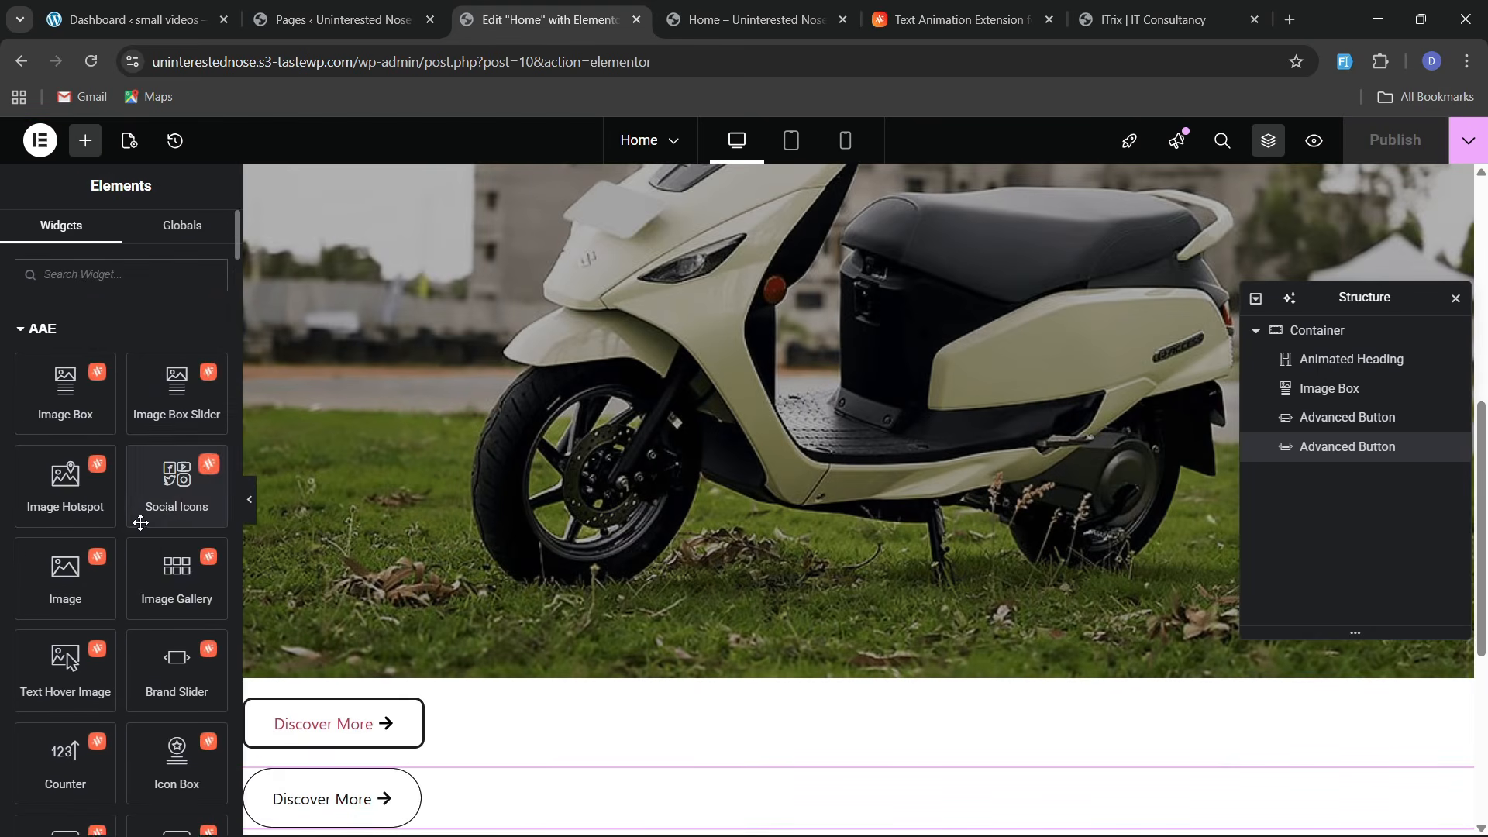
scroll(127, 543, down, 3)
scroll(128, 563, down, 5)
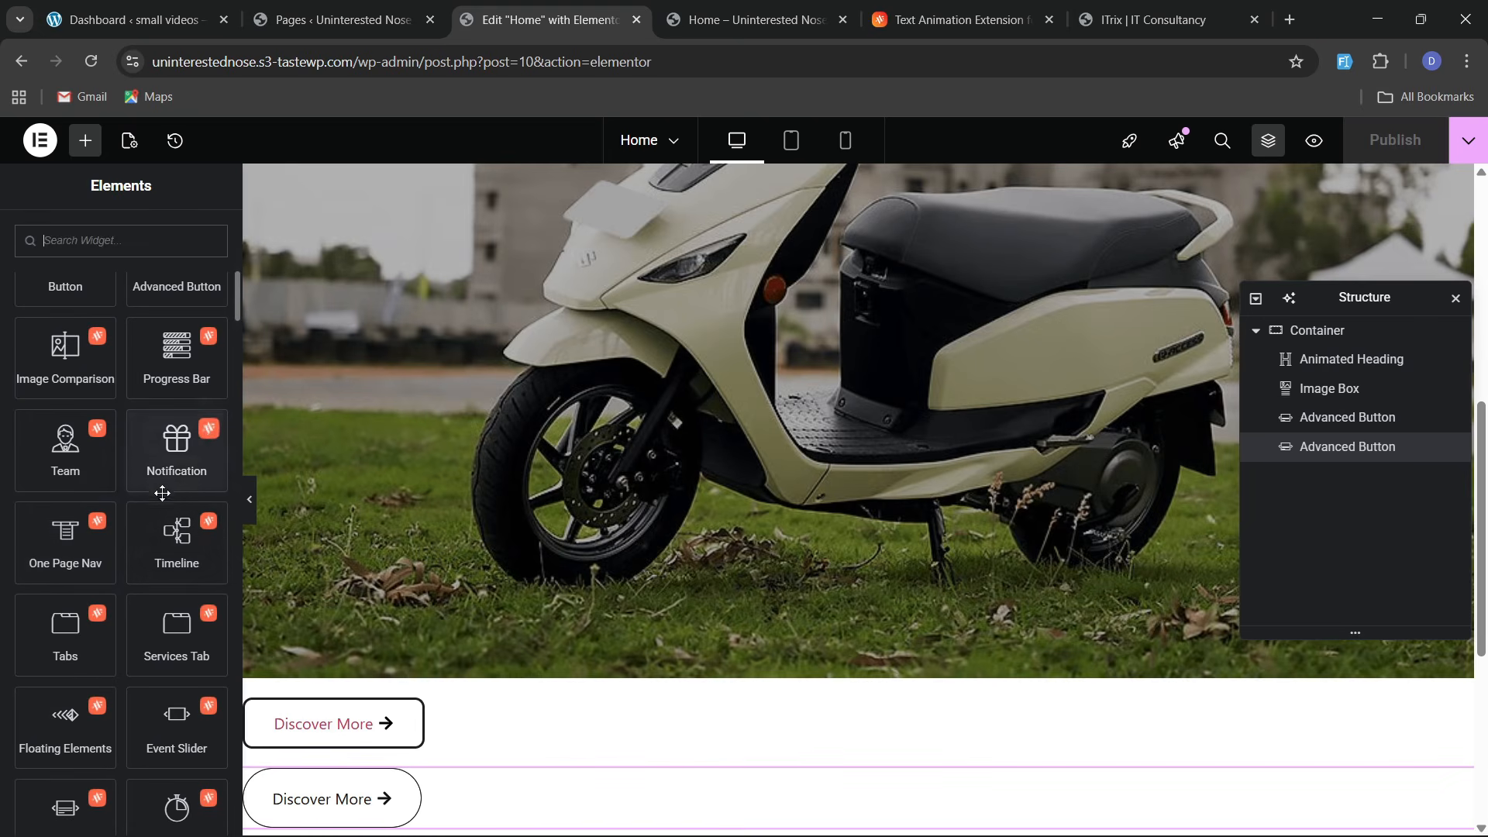
scroll(162, 493, down, 1)
scroll(100, 651, down, 2)
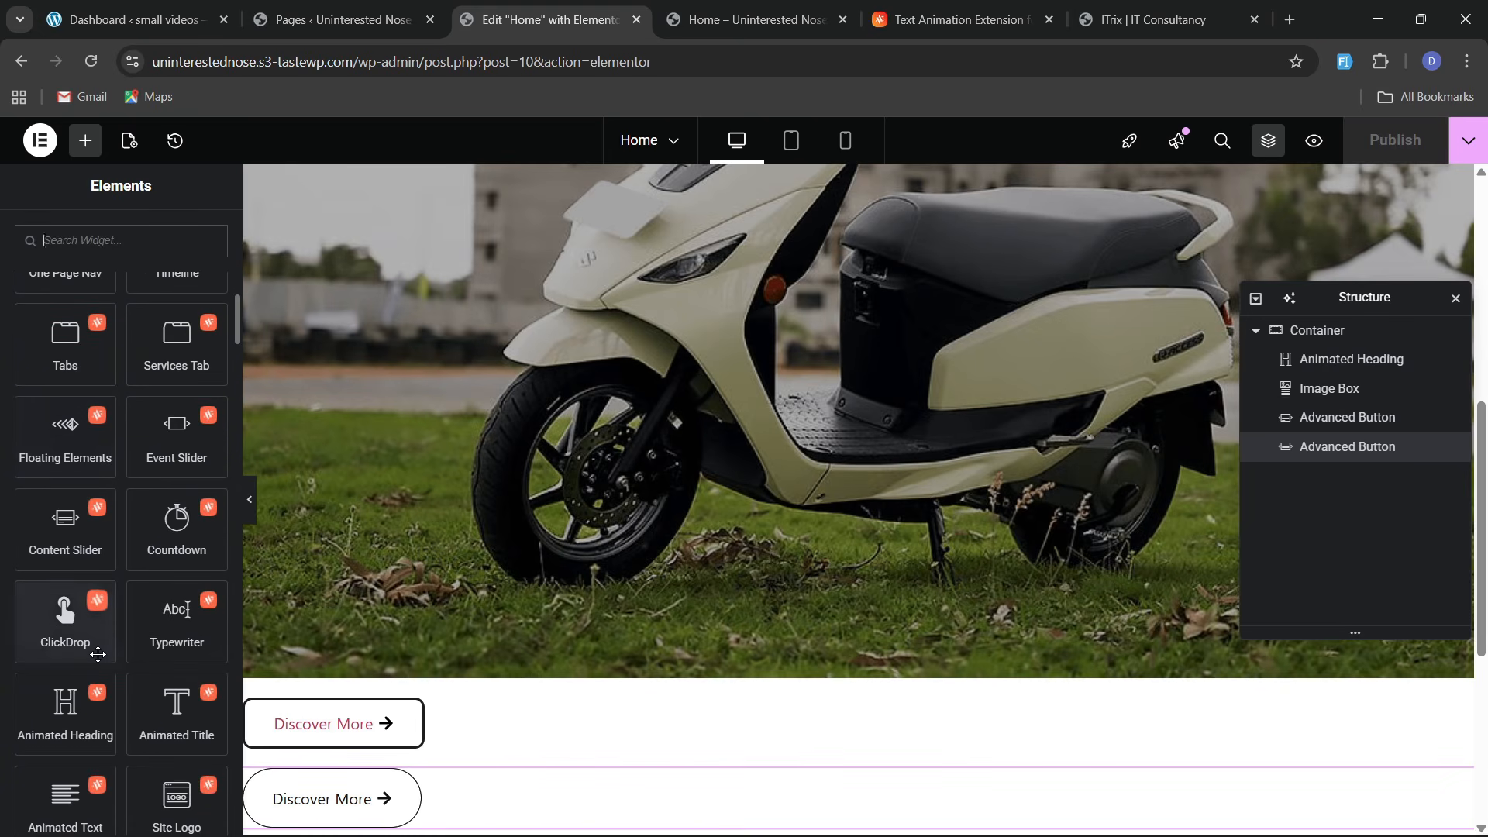
scroll(97, 655, down, 3)
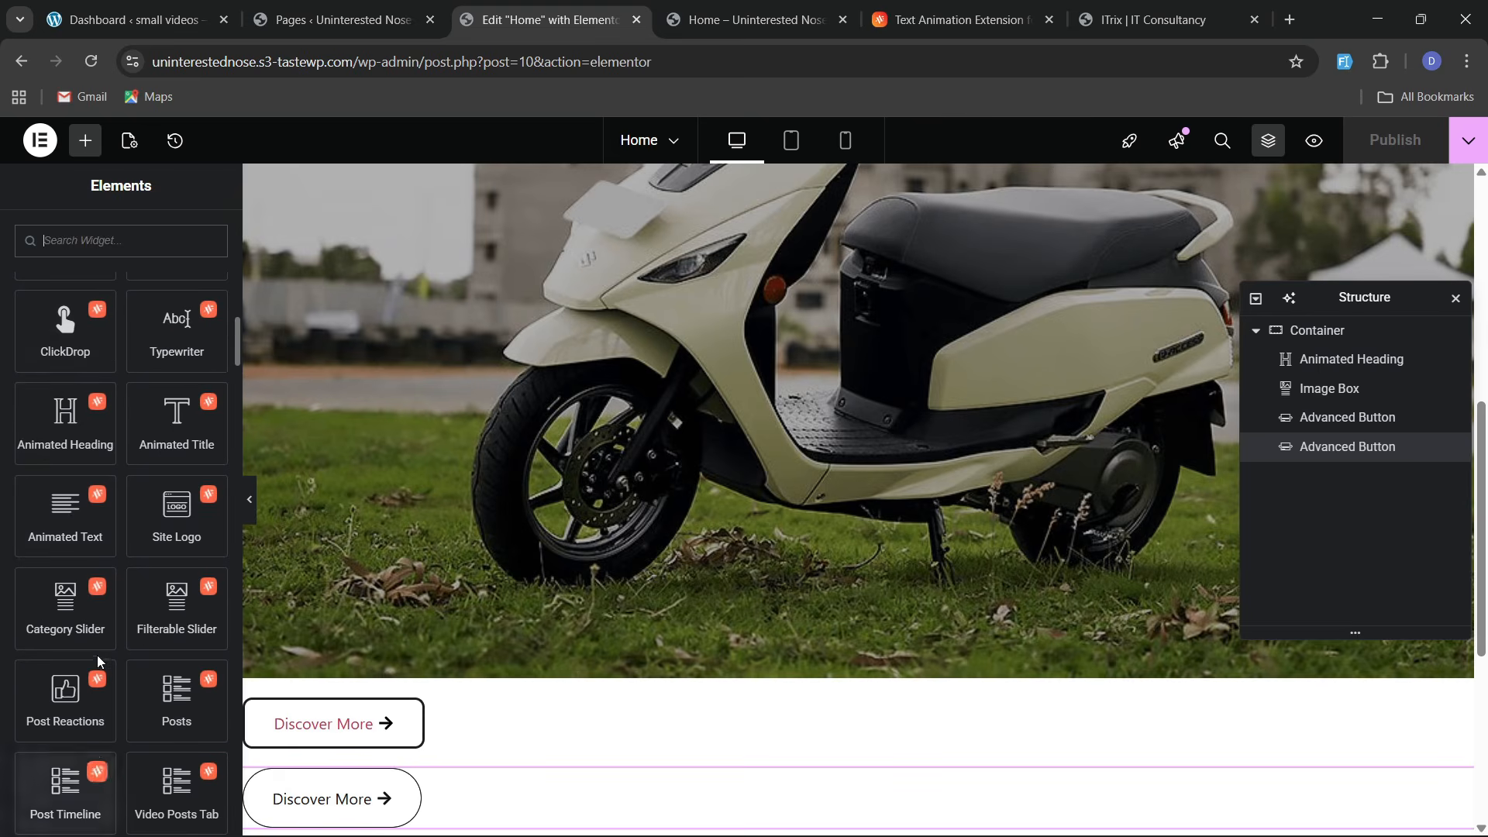
scroll(457, 716, down, 3)
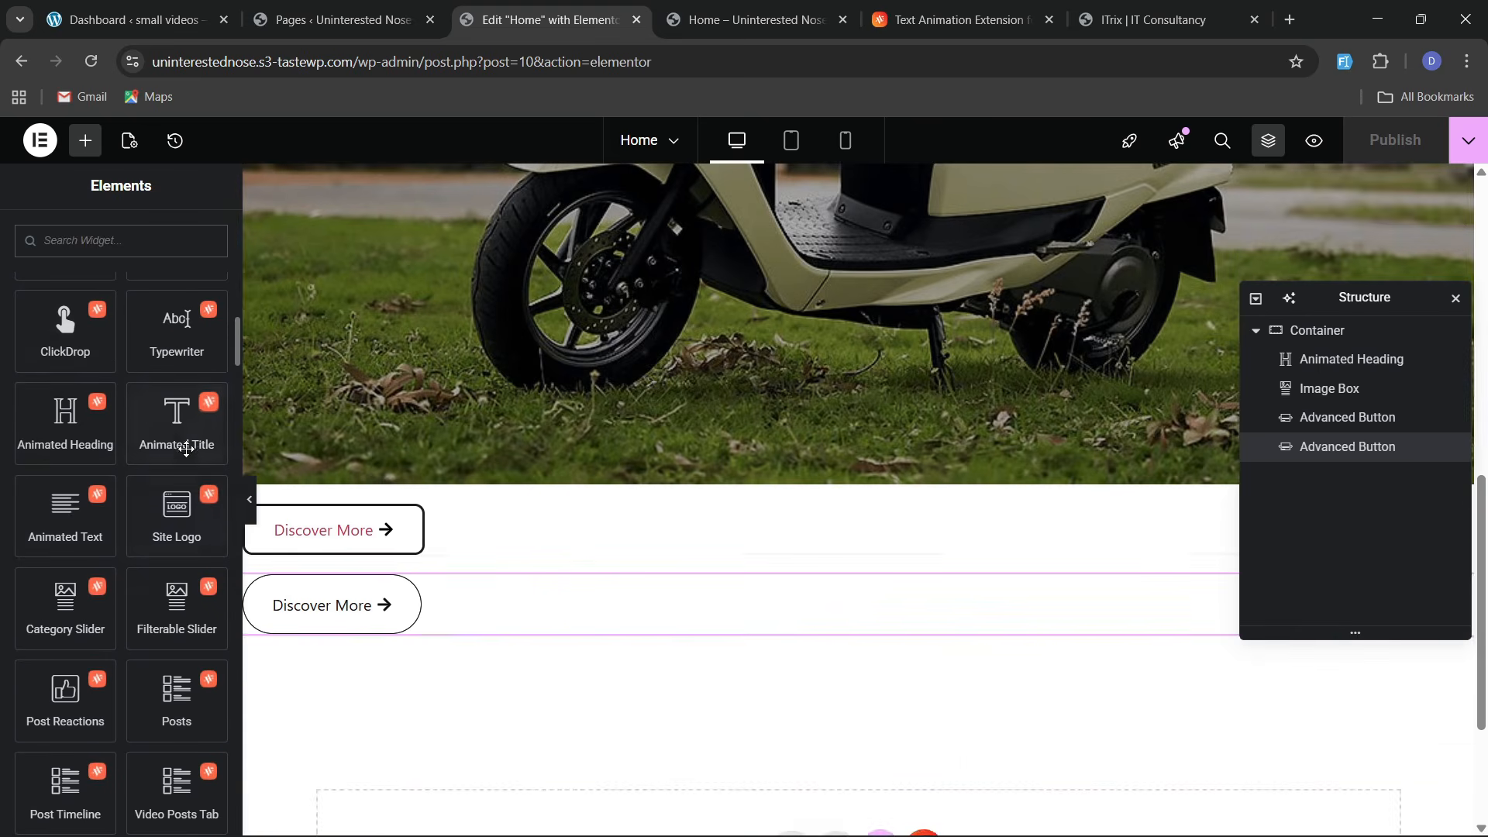
drag(186, 448, 539, 578)
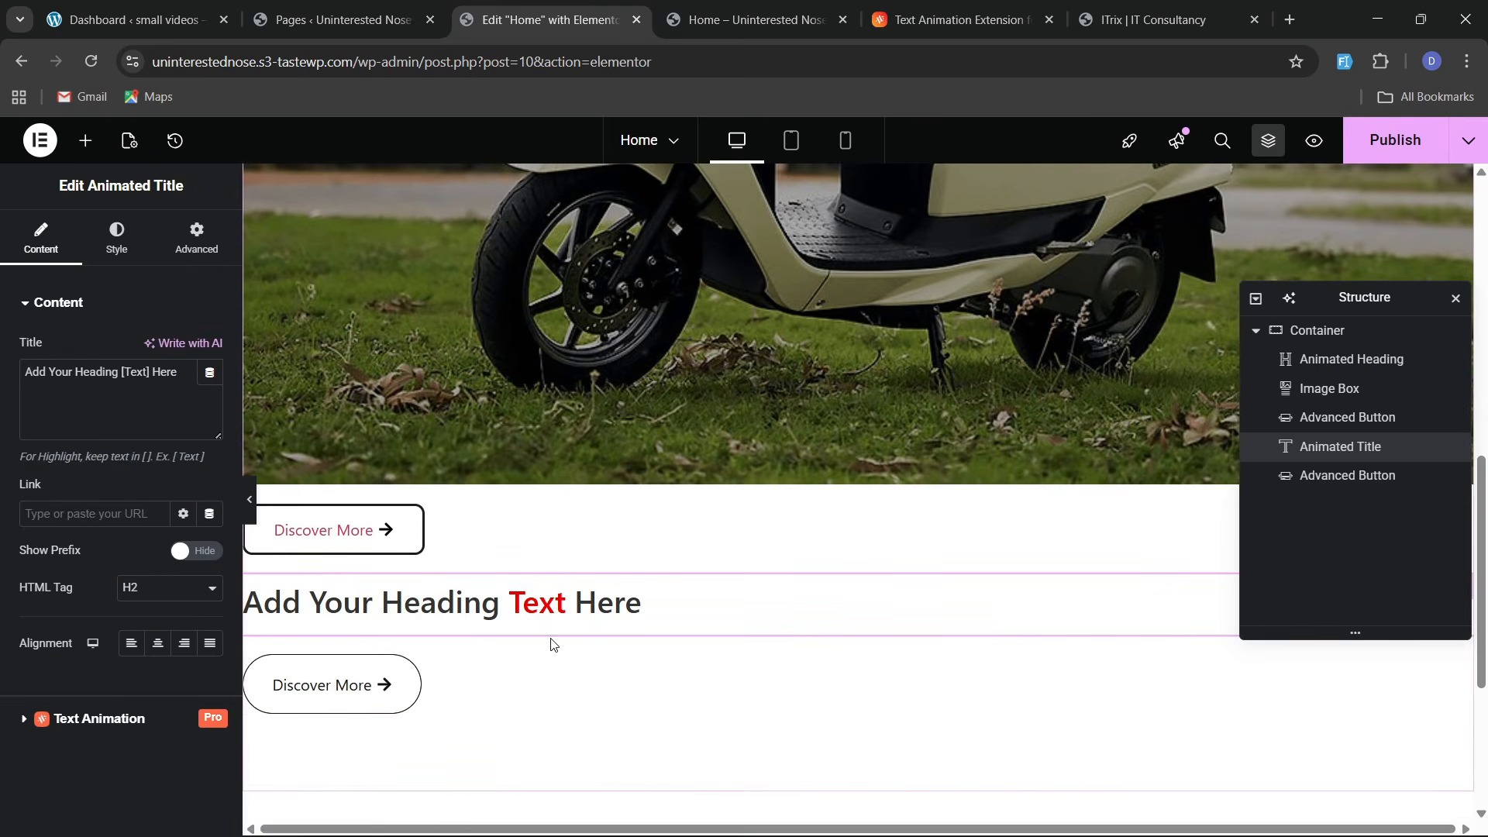
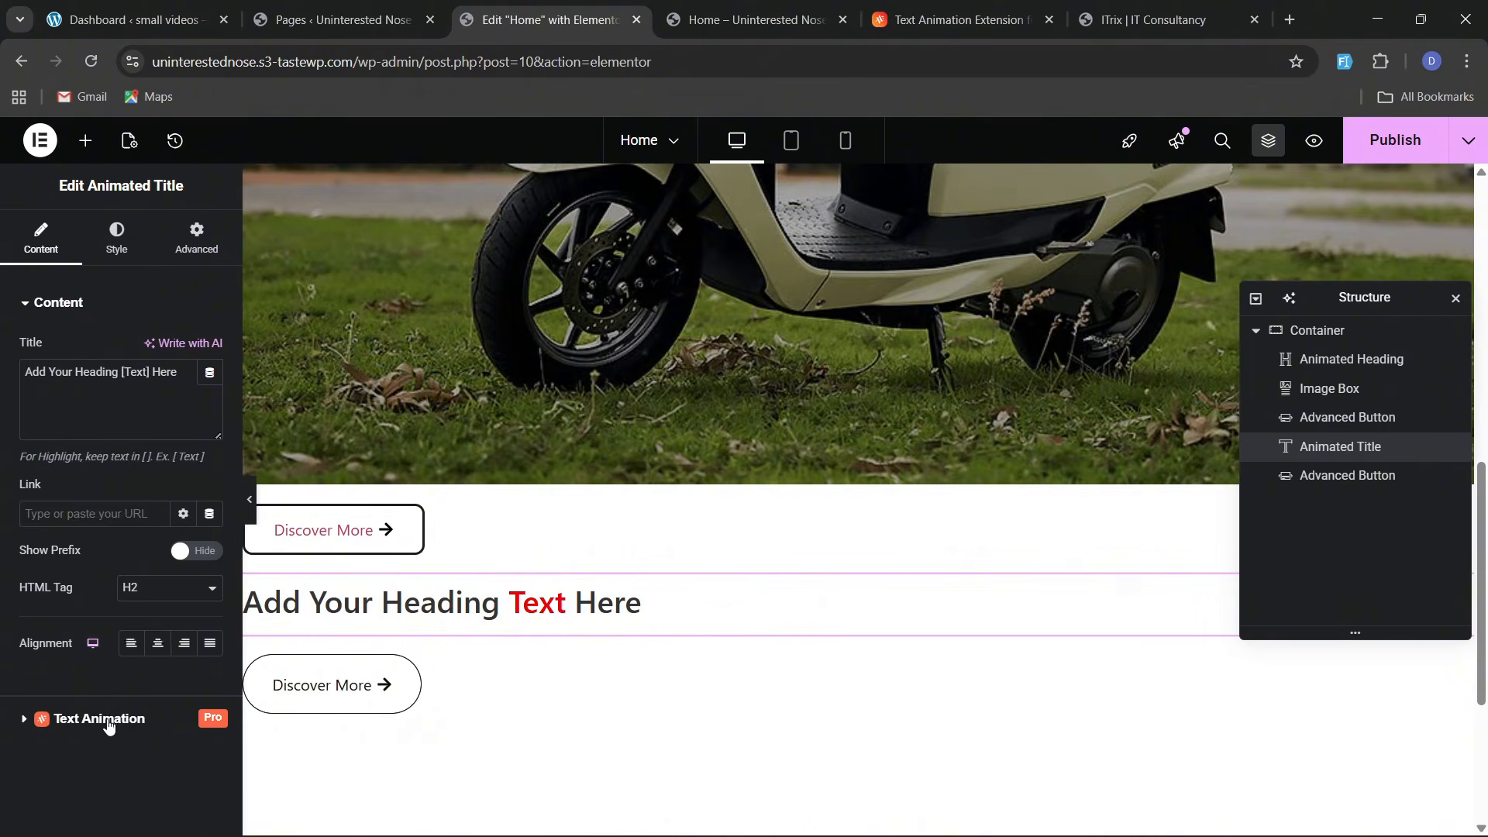
Check the Animated Title's text animation section and return to its content settings
click(100, 719)
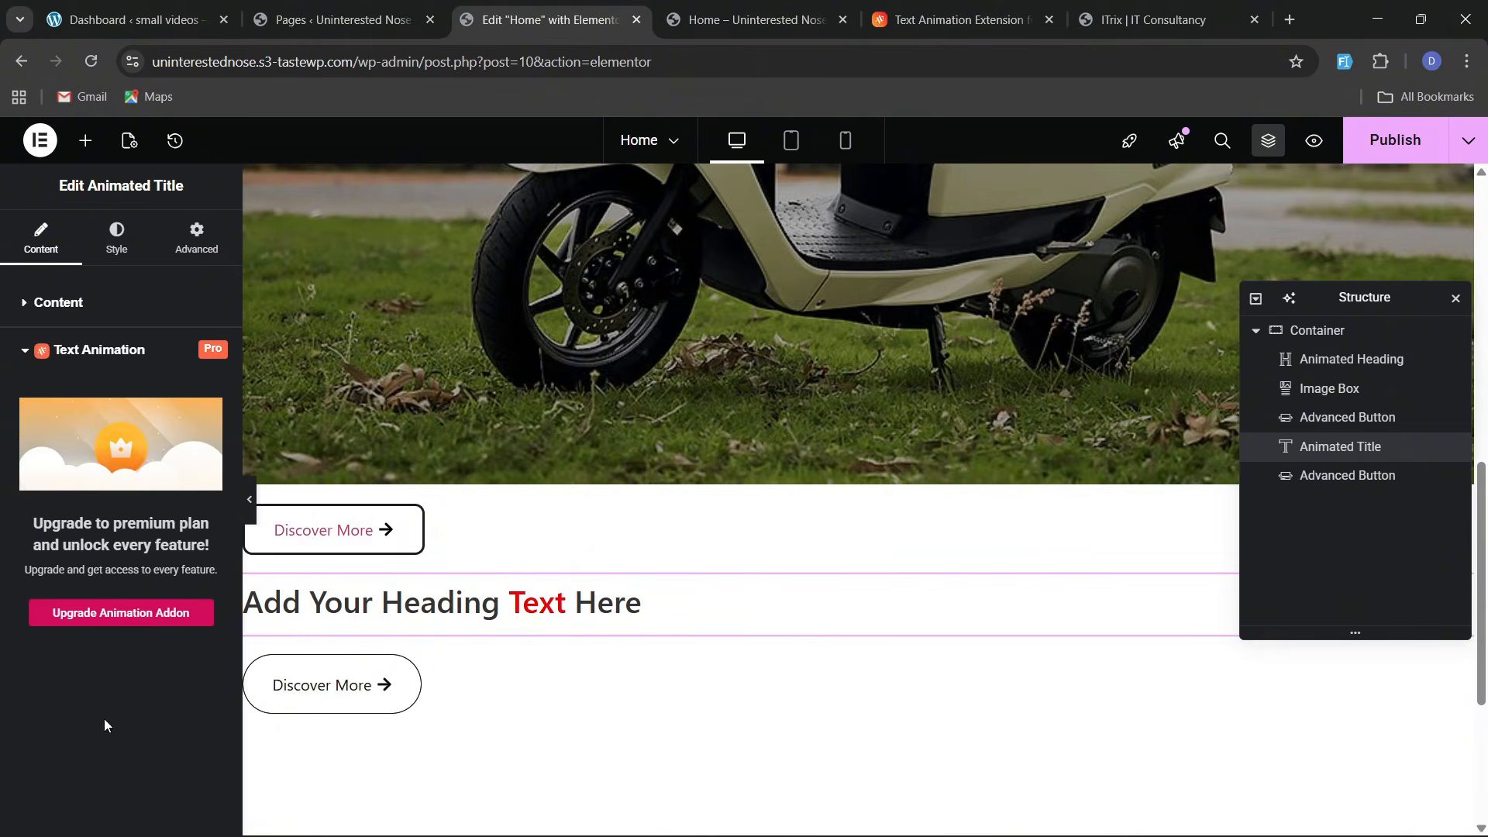
click(66, 352)
click(85, 319)
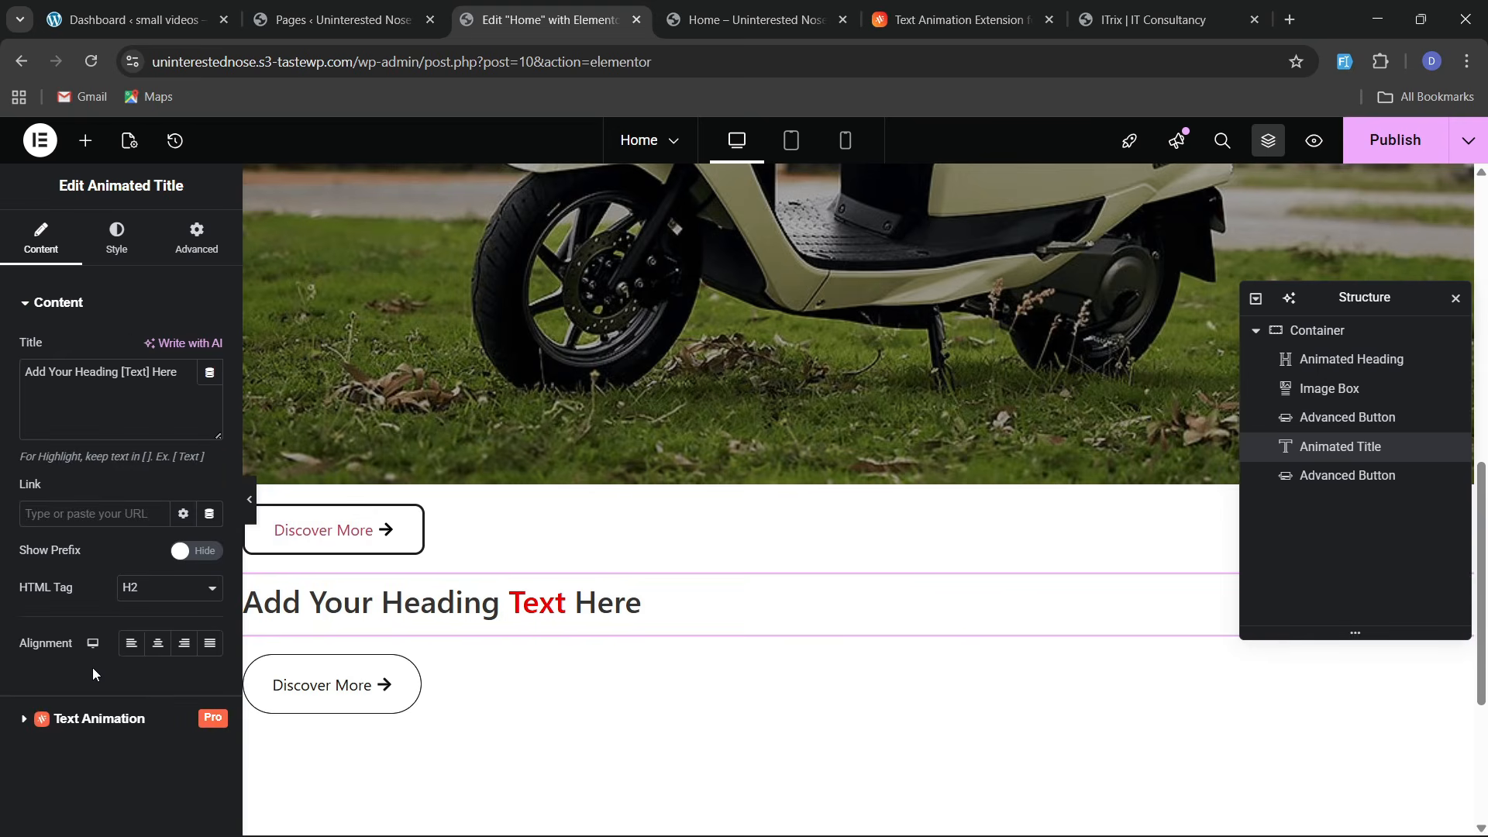
Examine the Animated Title's title and highlight style options and its advanced layout and effect settings
click(116, 239)
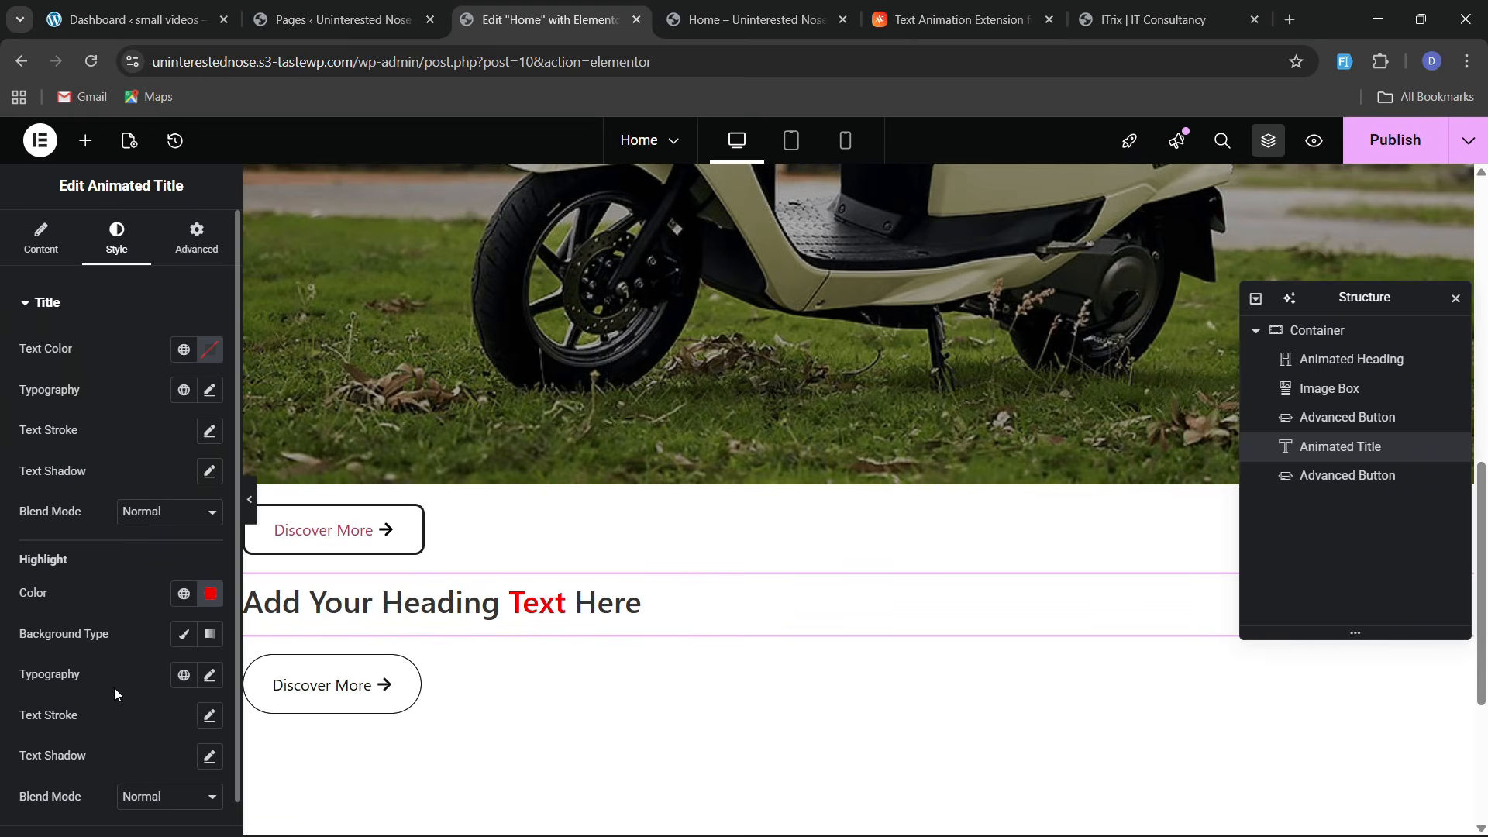
scroll(114, 692, down, 1)
scroll(93, 504, up, 1)
click(177, 242)
scroll(134, 527, down, 5)
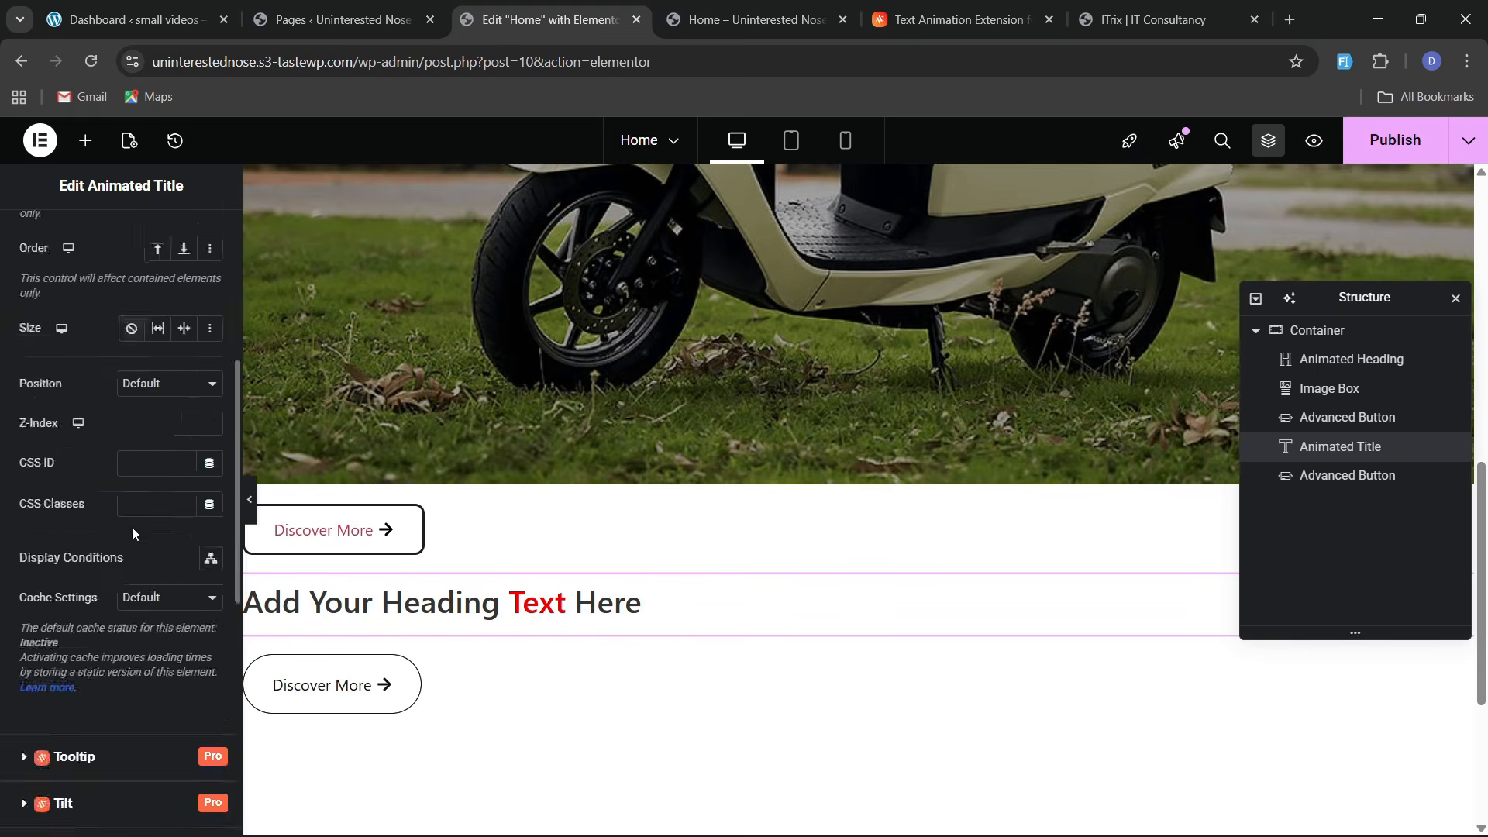
scroll(127, 668, down, 5)
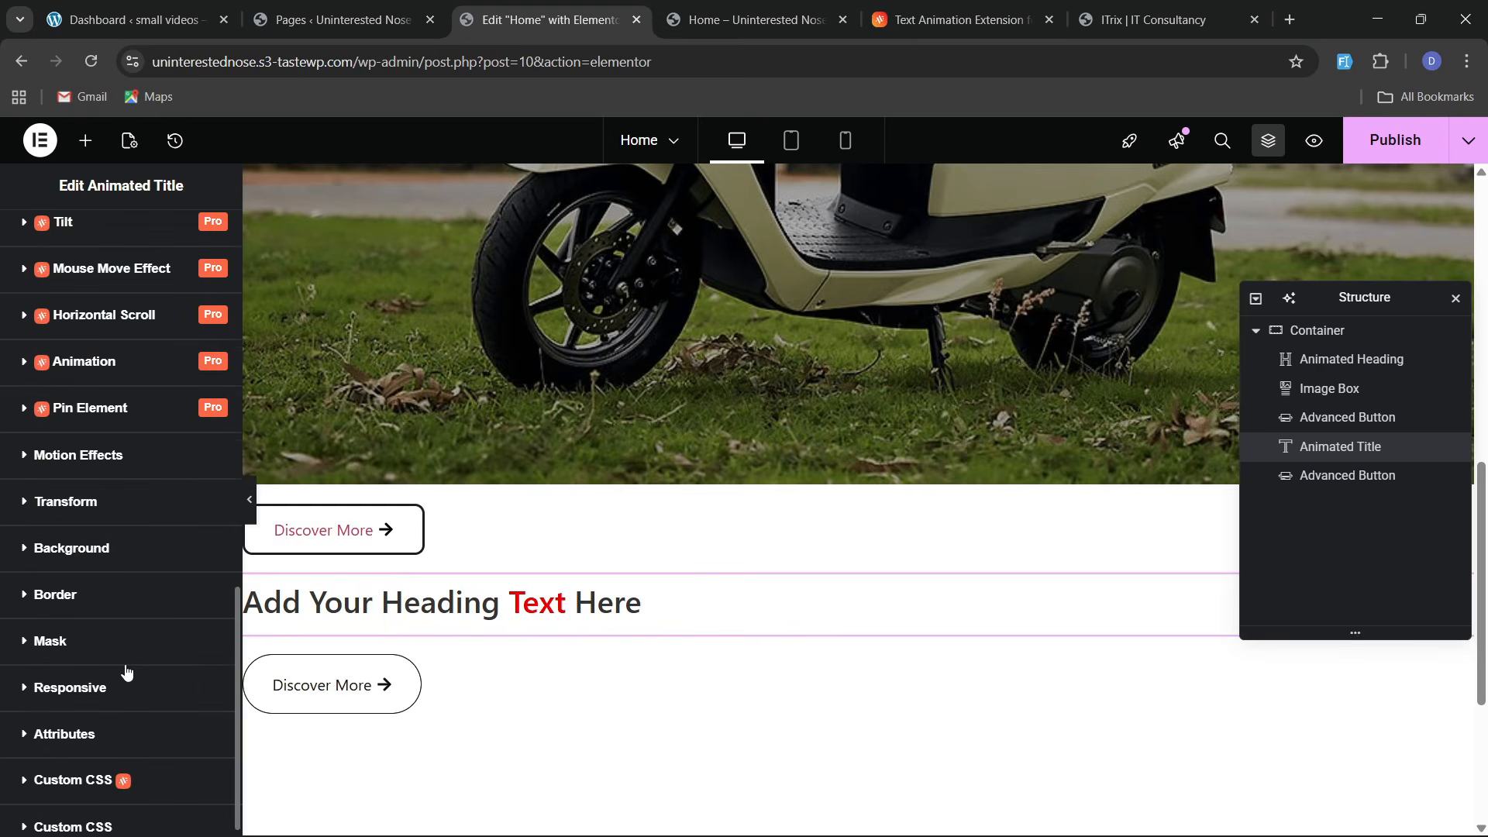
Publish the Home page with the added Animated Title
scroll(126, 672, down, 1)
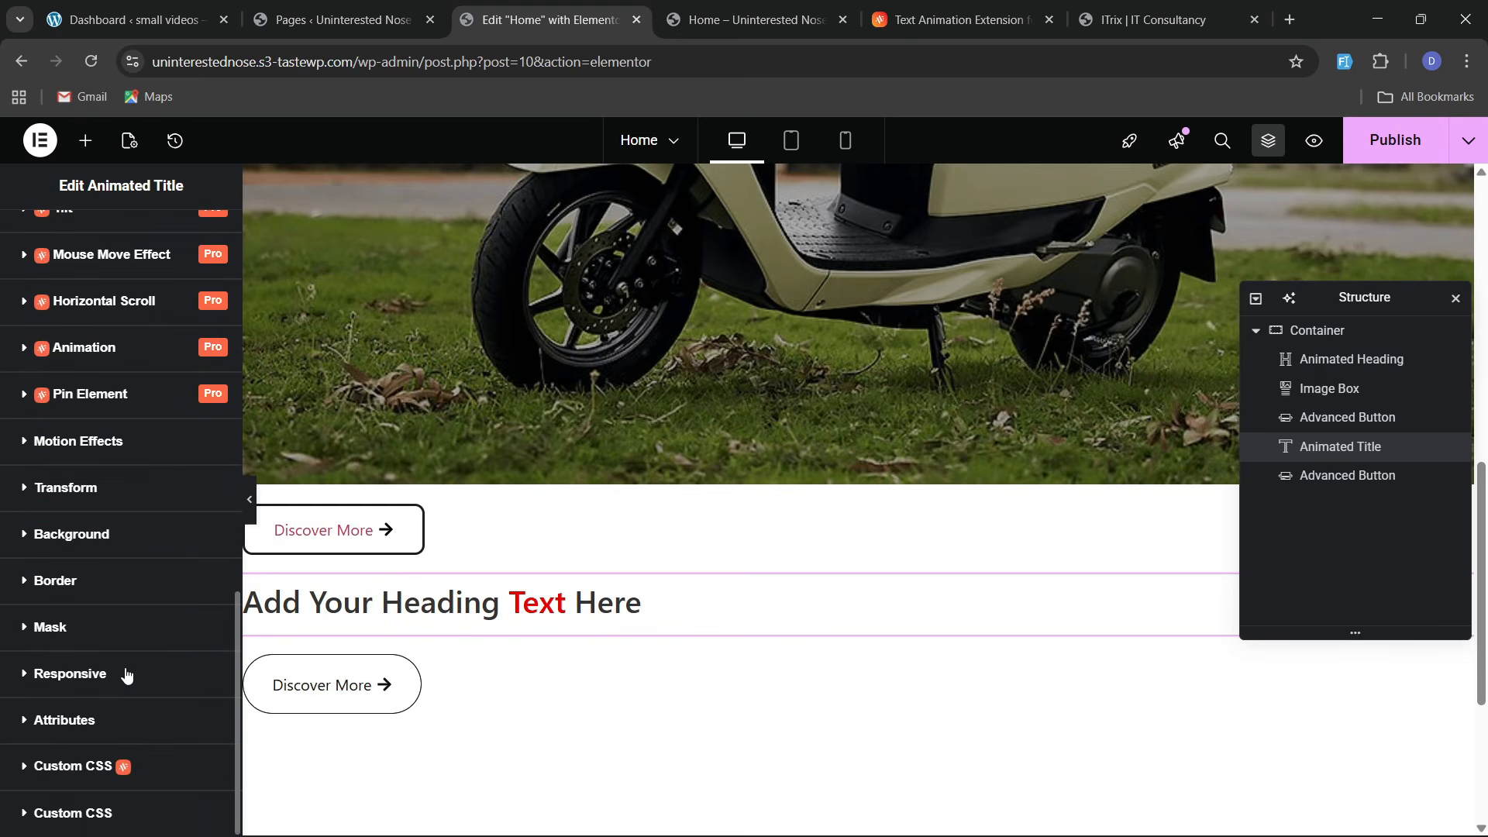
click(1384, 152)
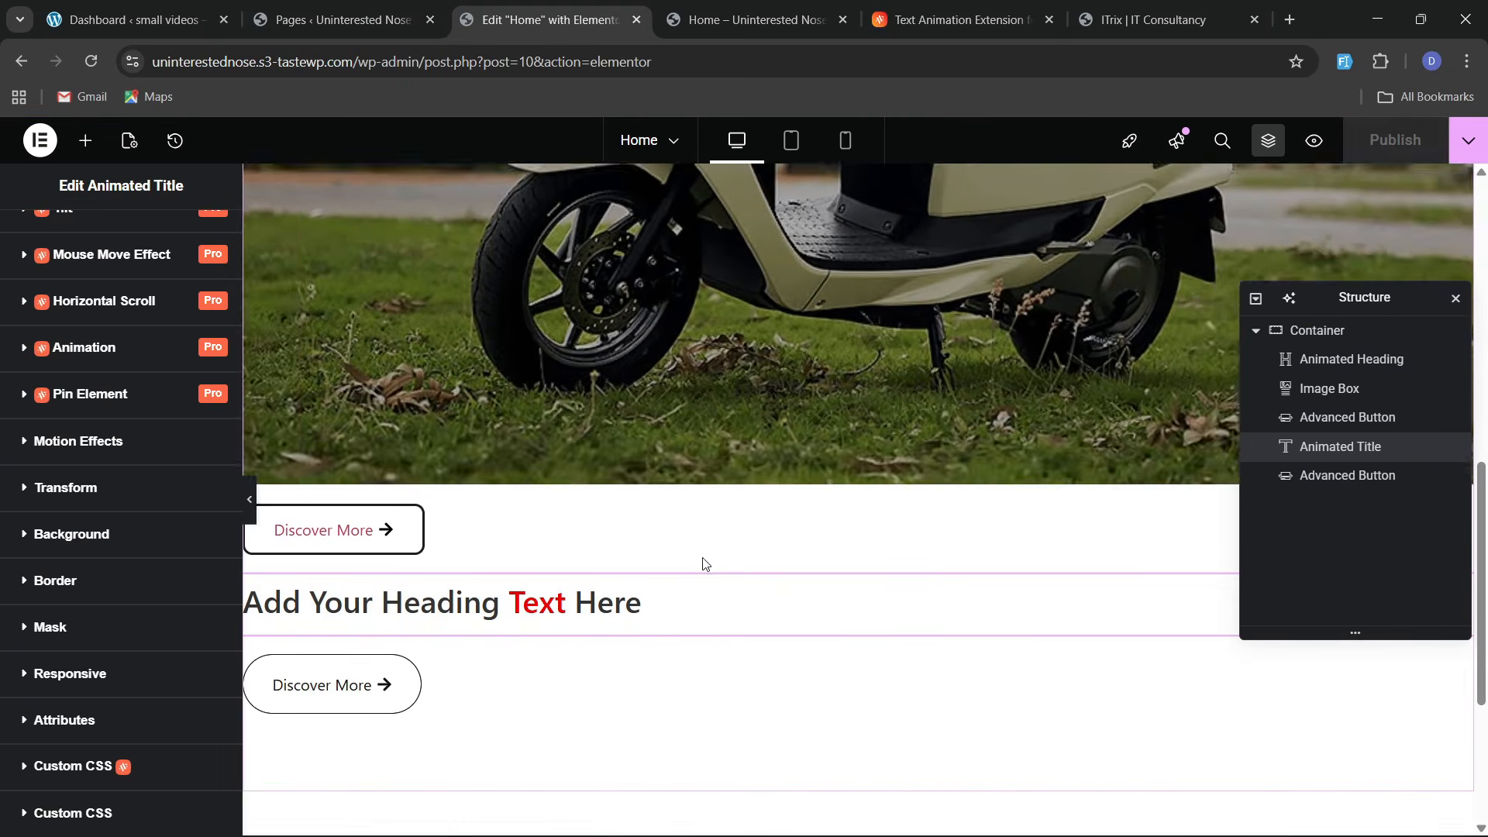
Browse the page templates in the Animation Addons template library, try the Awards category filter, reset it and close the library
scroll(729, 582, down, 4)
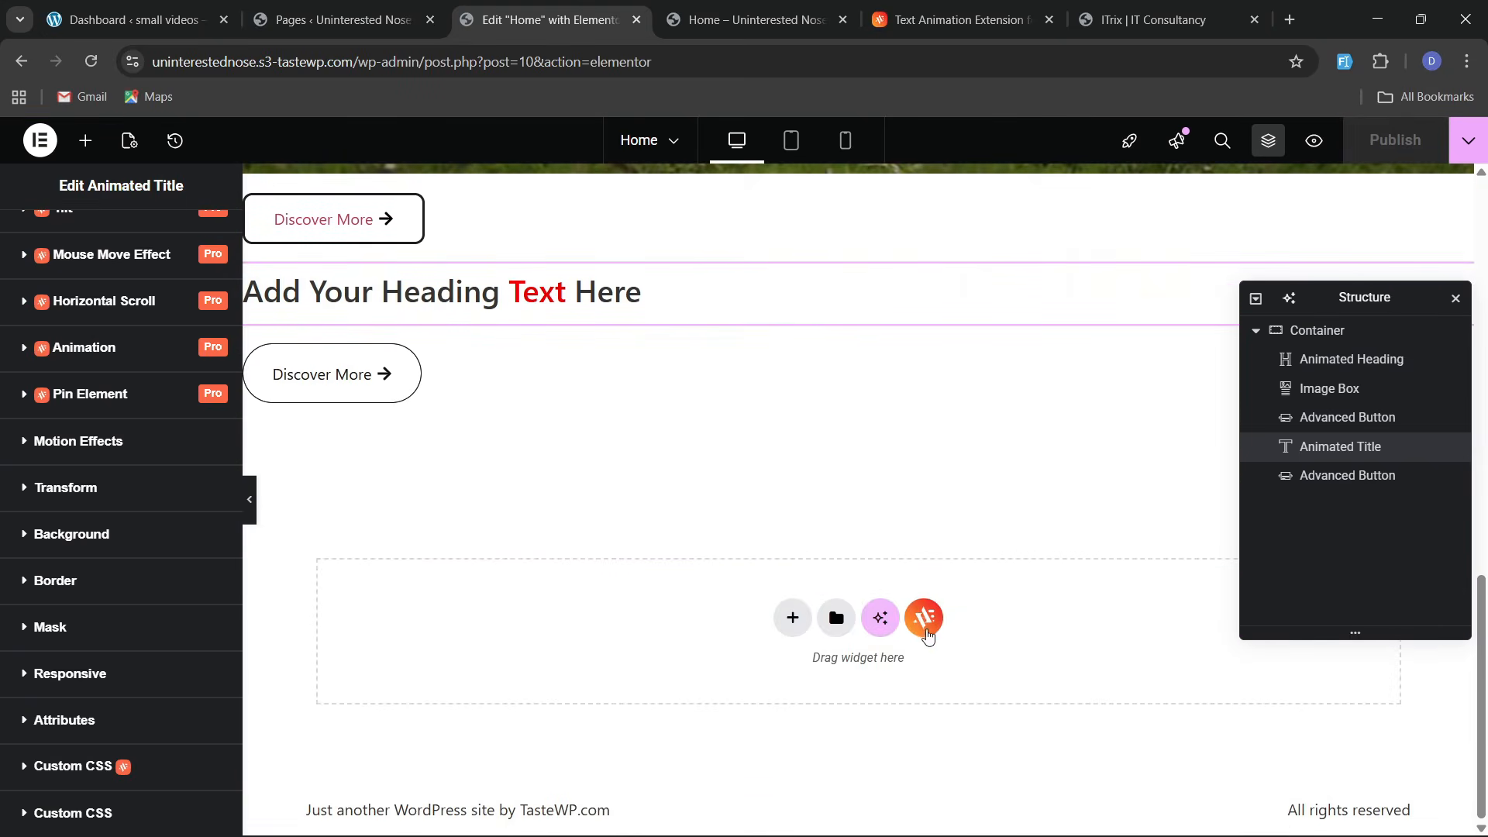
click(922, 631)
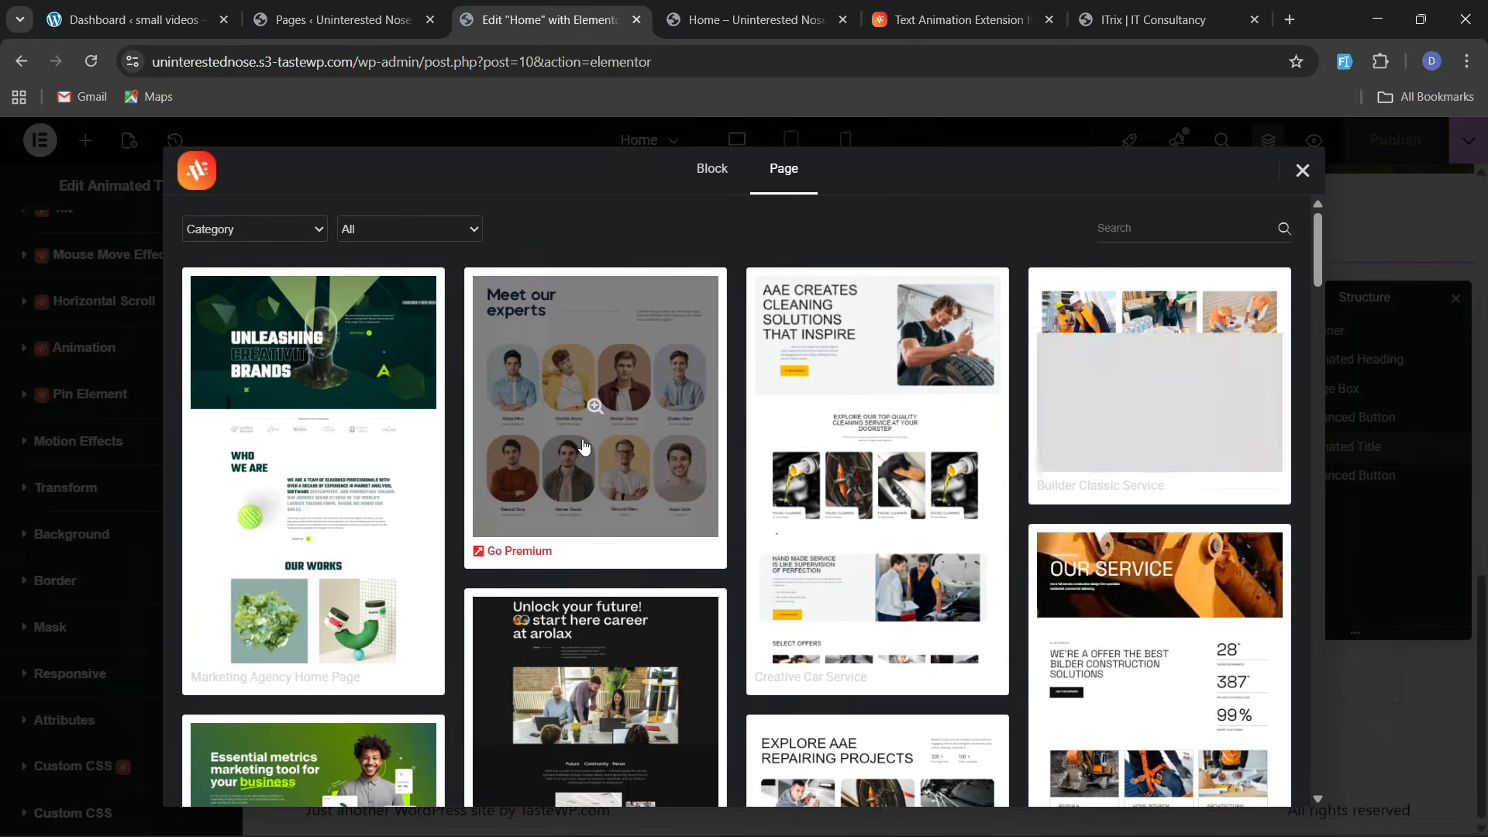
click(395, 236)
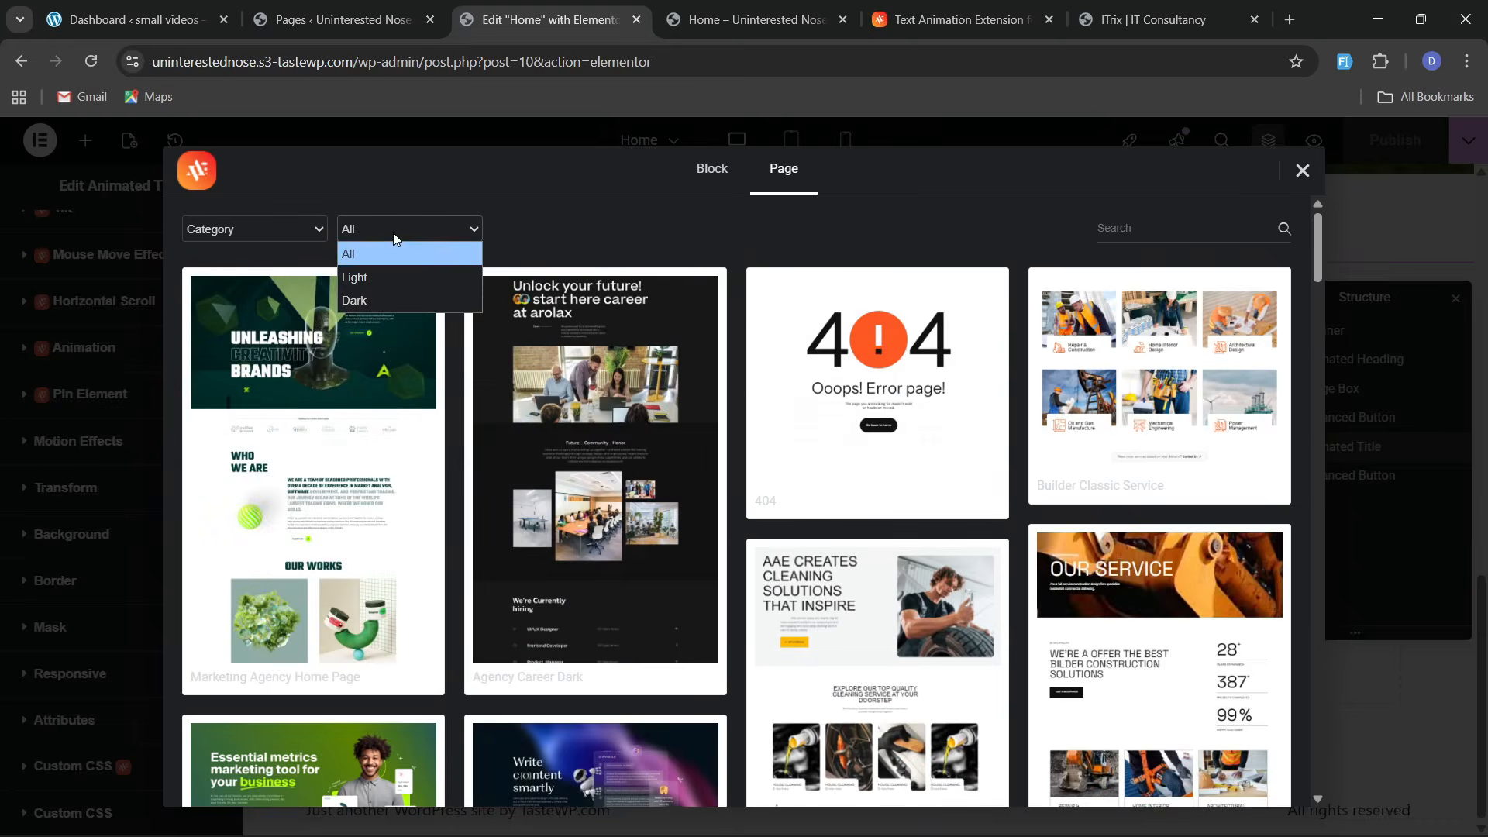
click(324, 231)
click(276, 236)
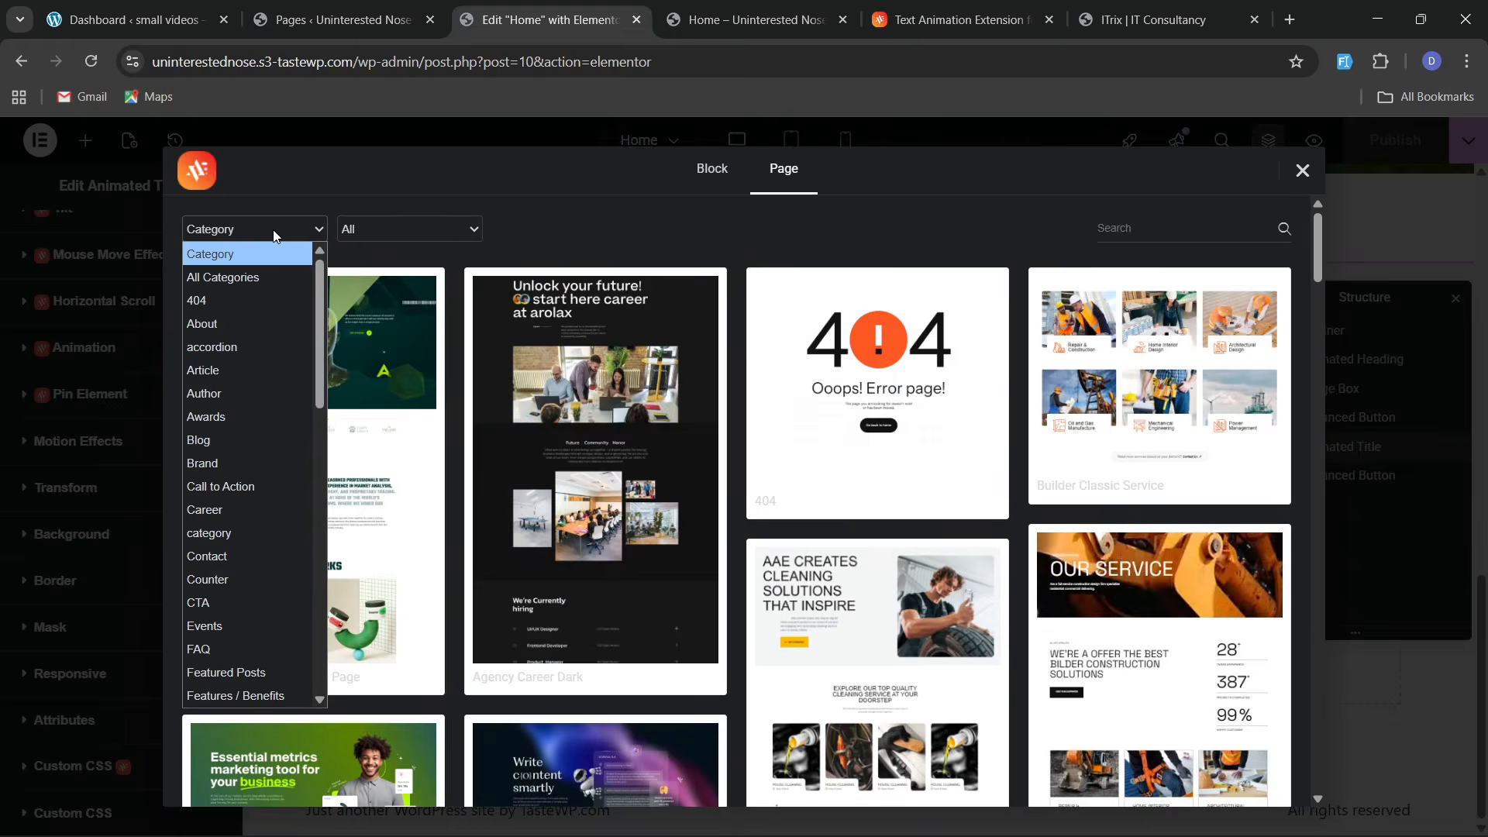
click(273, 229)
click(228, 416)
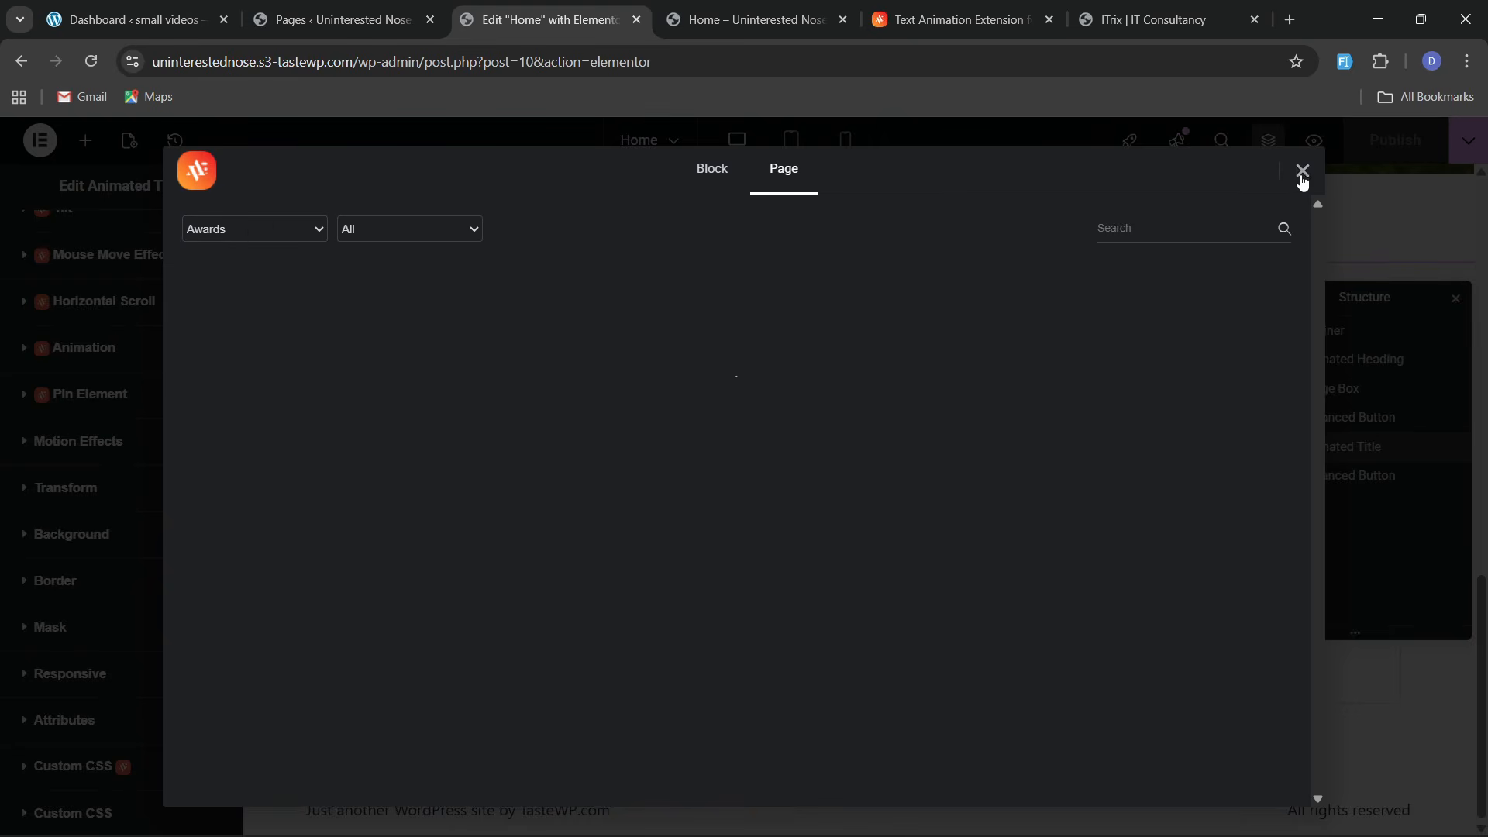
click(248, 228)
click(248, 228)
click(249, 231)
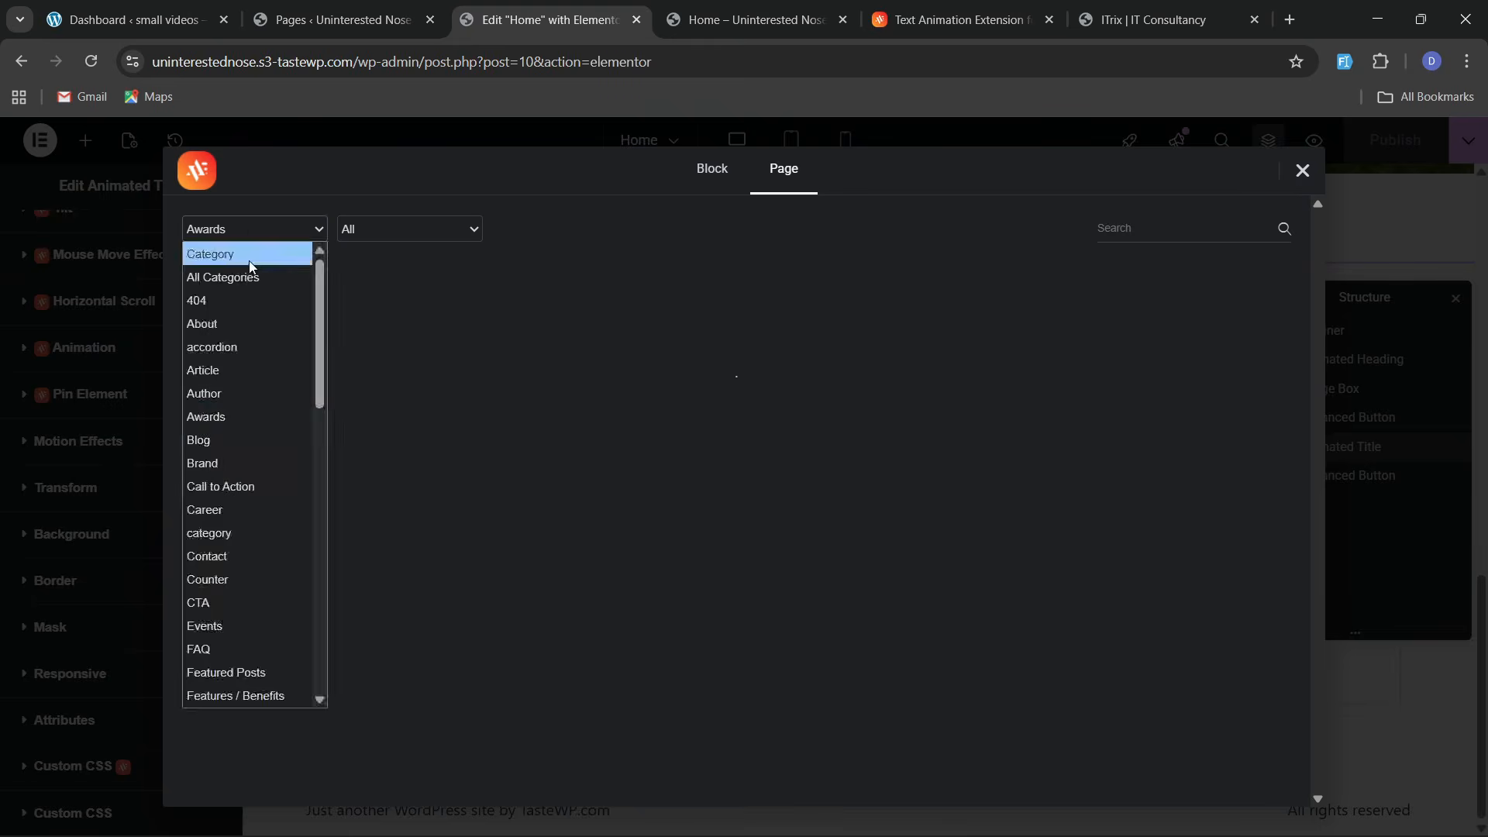
click(224, 253)
click(1302, 170)
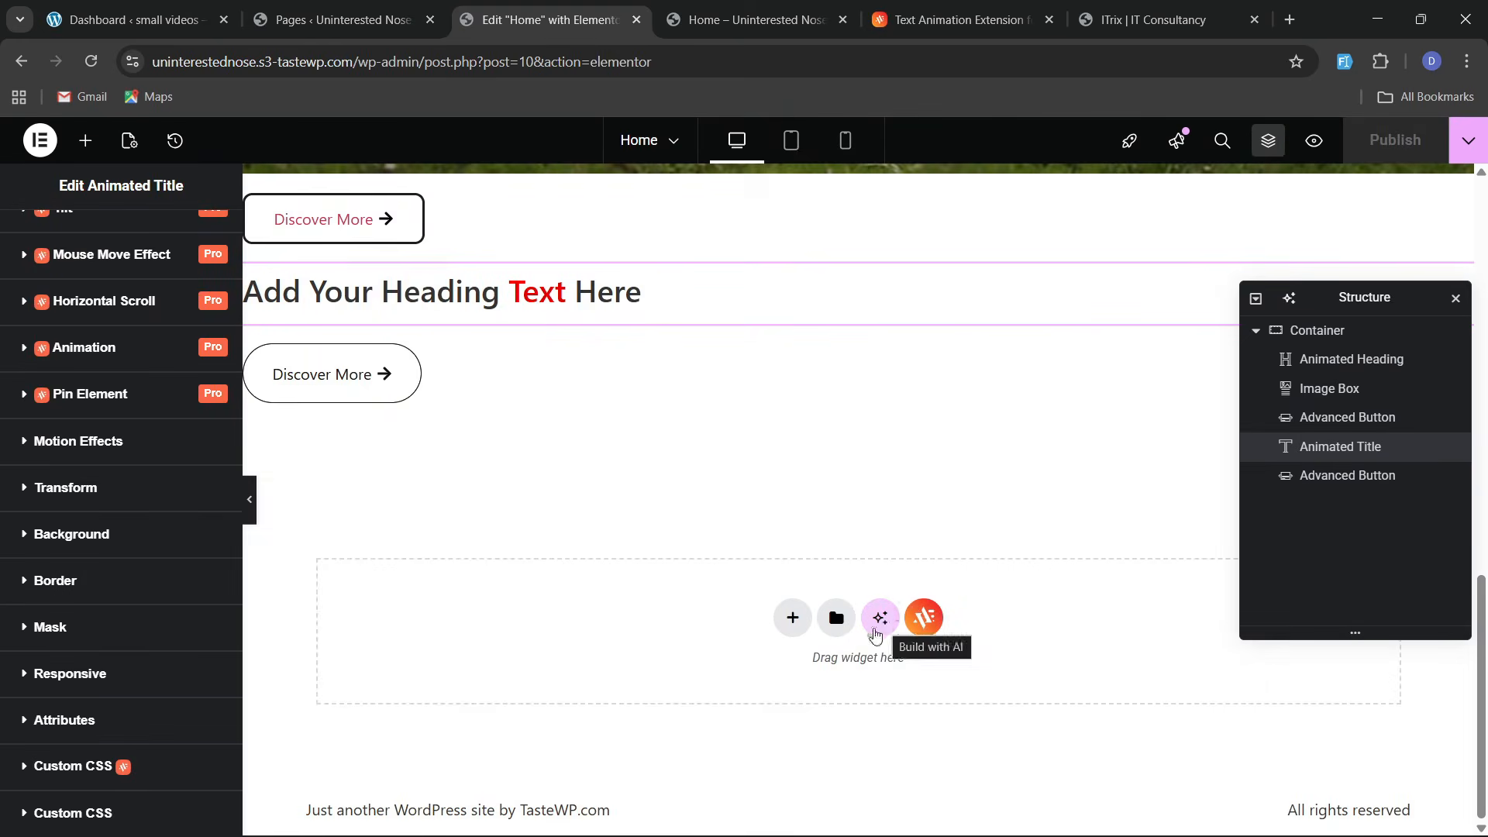
Reload the live Home page to check the published content
click(756, 19)
click(455, 60)
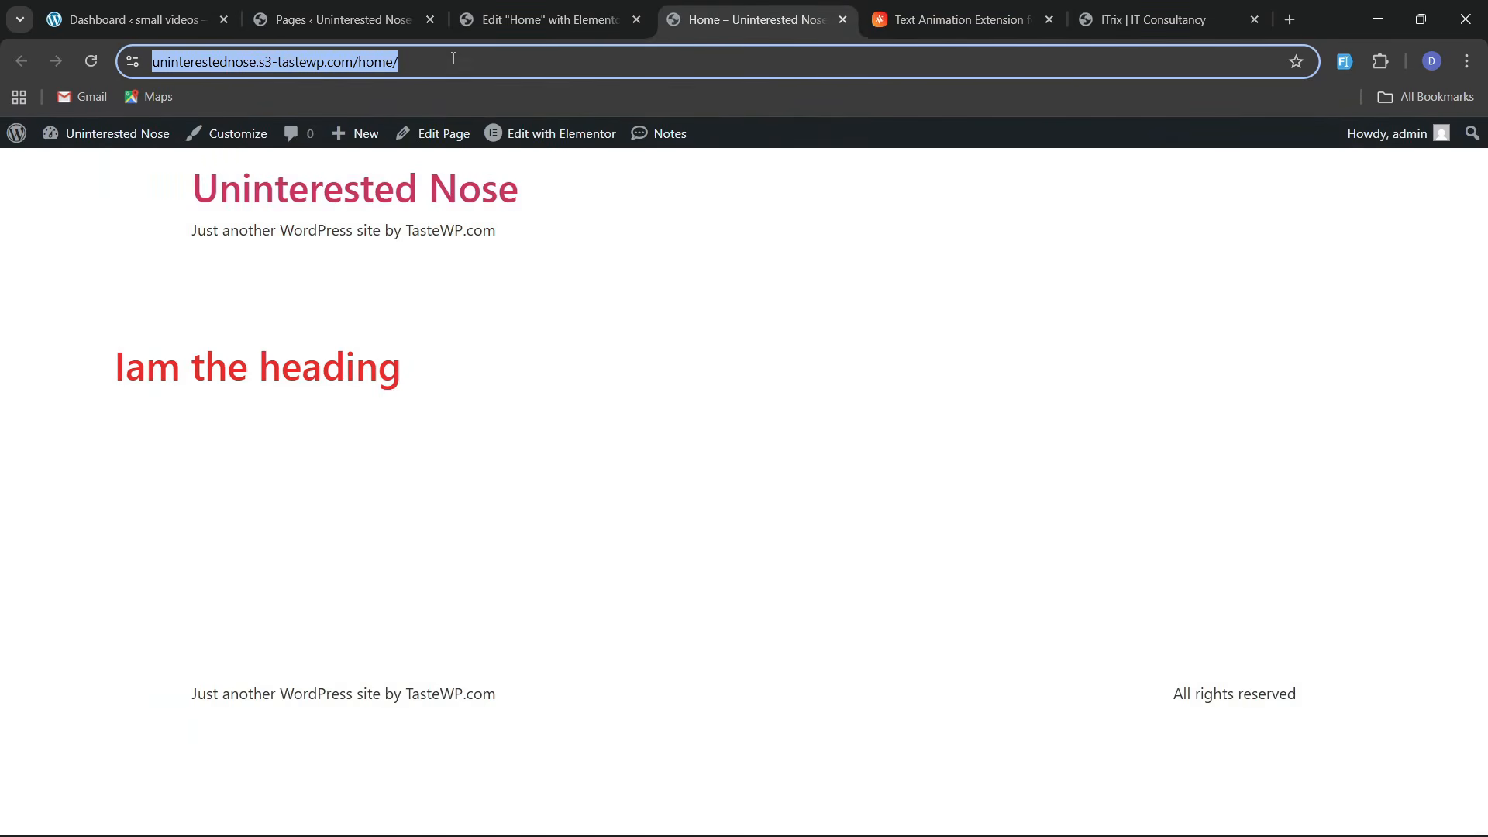
key(Return)
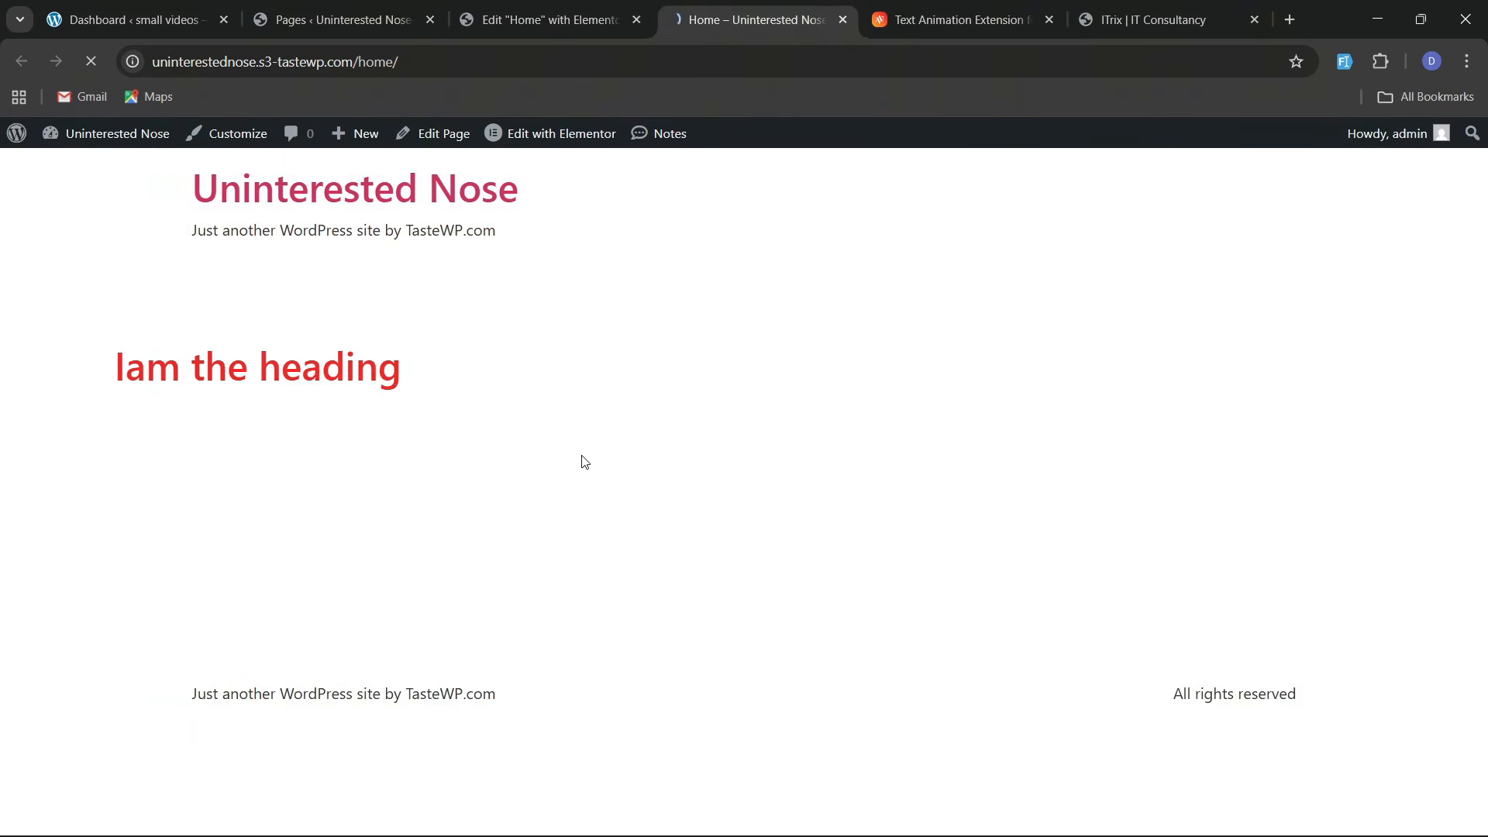
Open the Animation Addons Page Import library from the WordPress dashboard and filter its templates to the About Us category
click(559, 9)
click(408, 6)
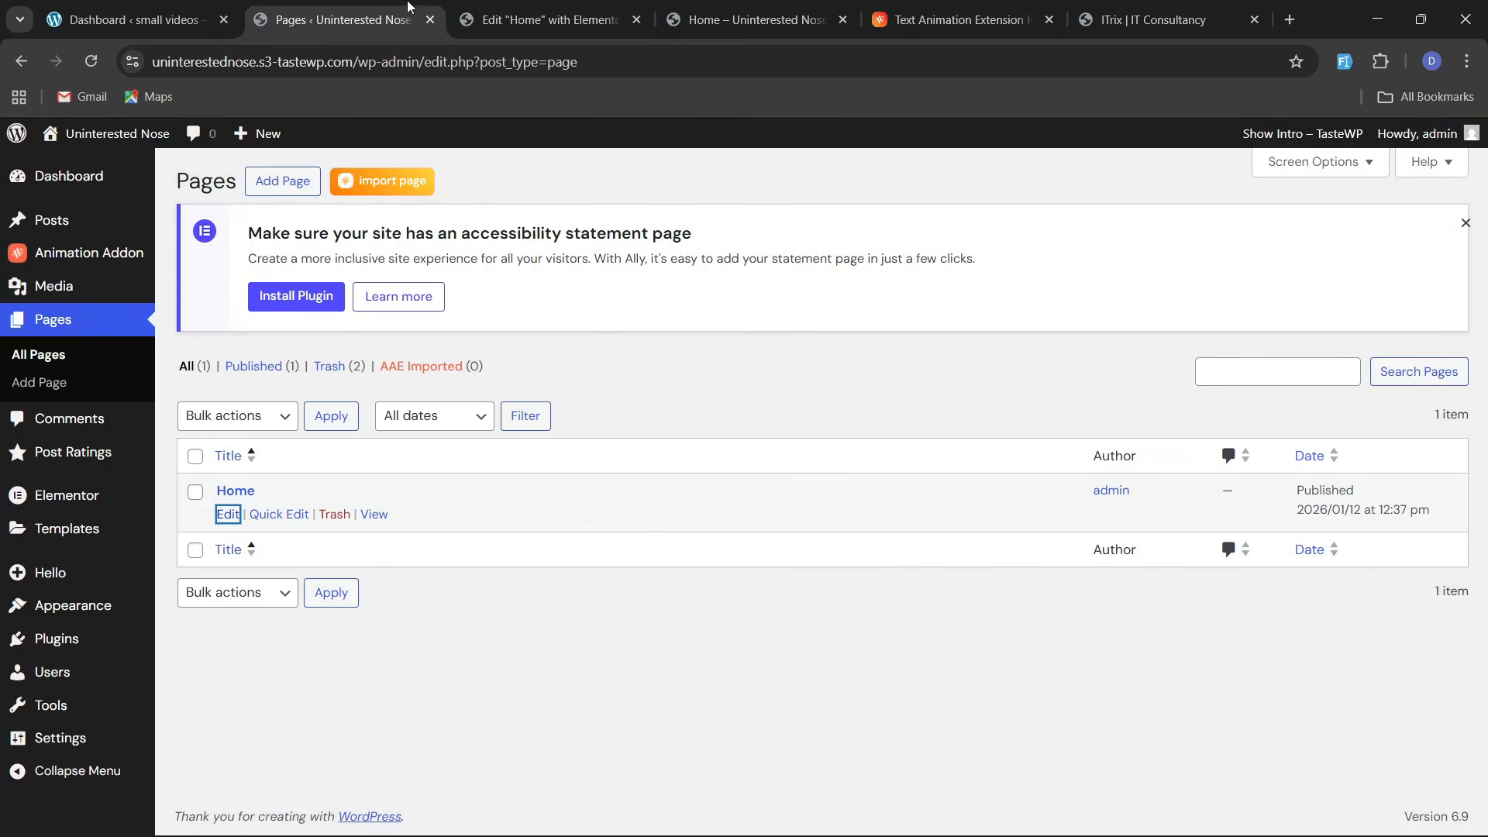
mouse_move(53, 271)
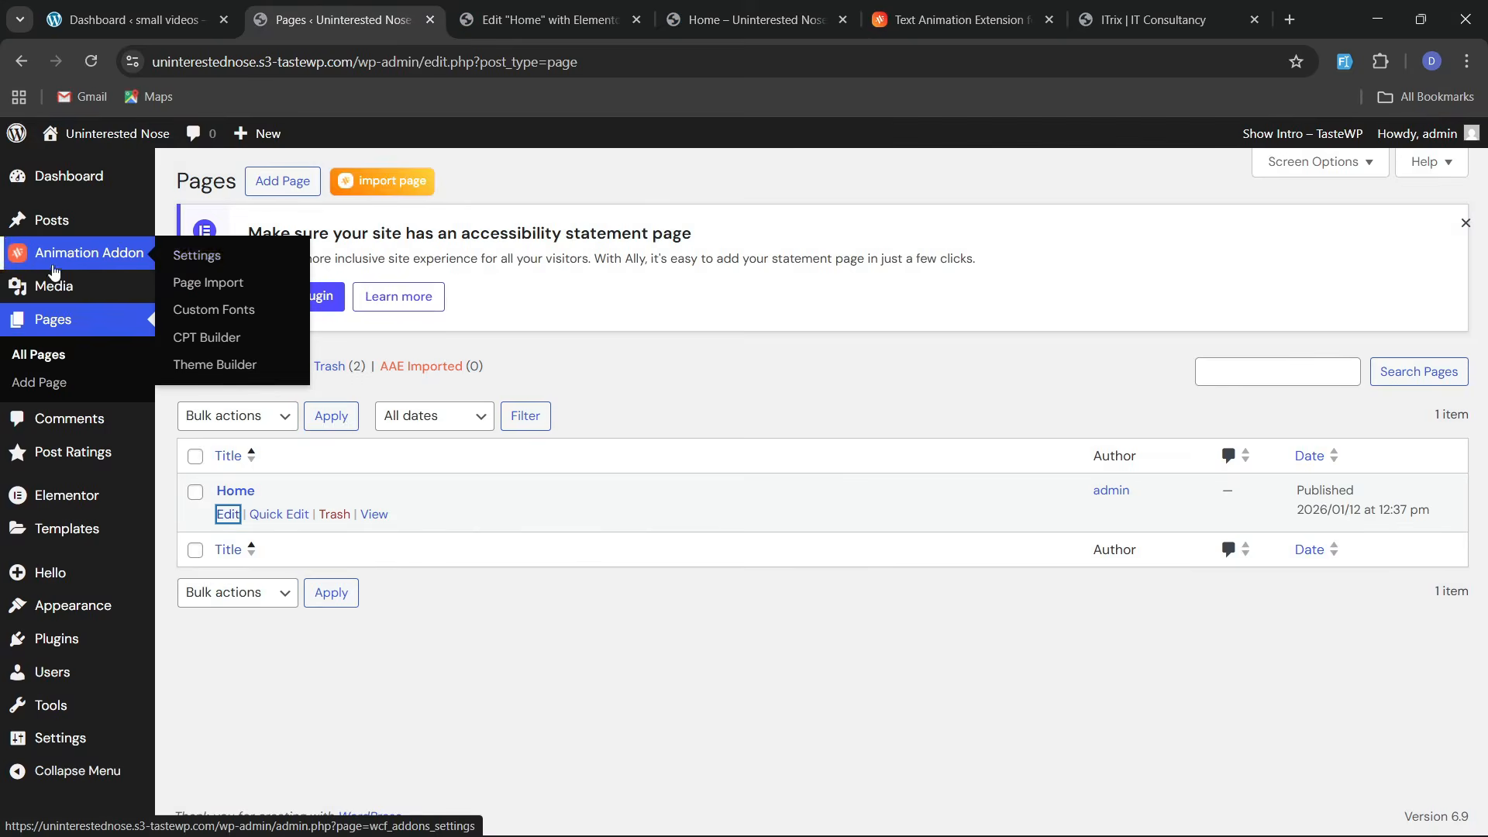
click(217, 285)
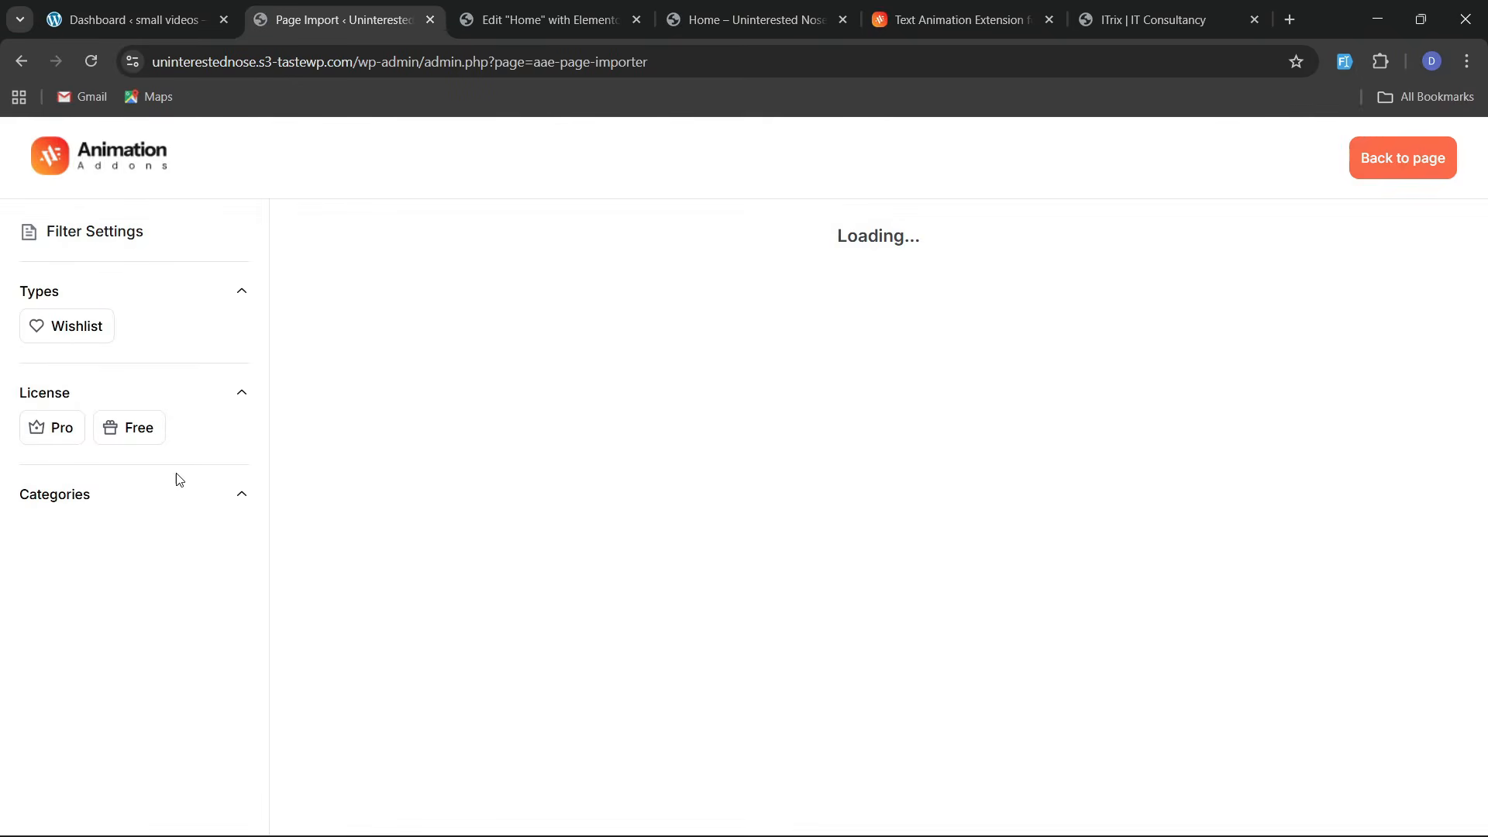
click(129, 427)
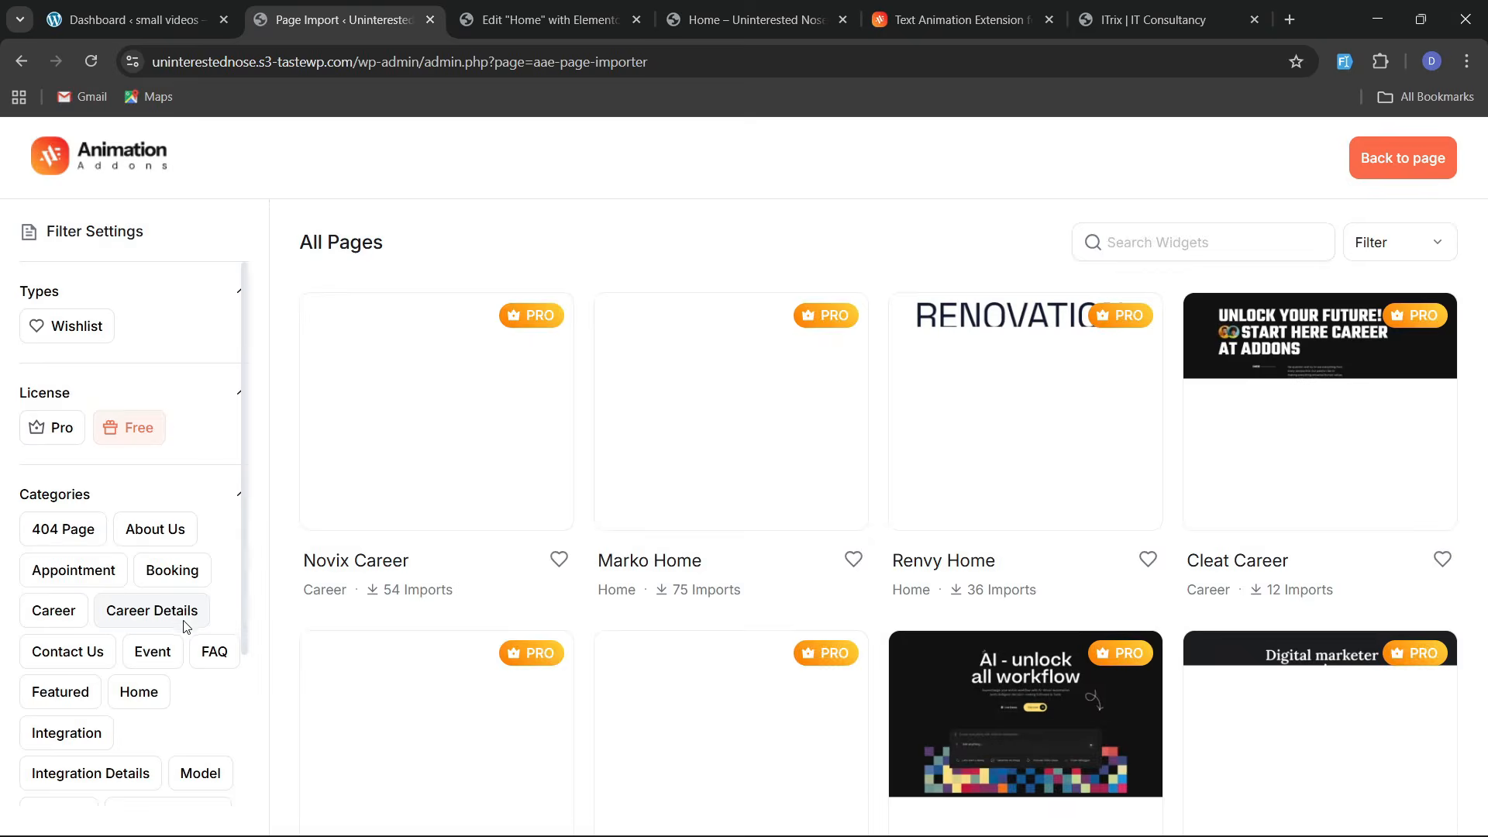
click(133, 432)
click(153, 532)
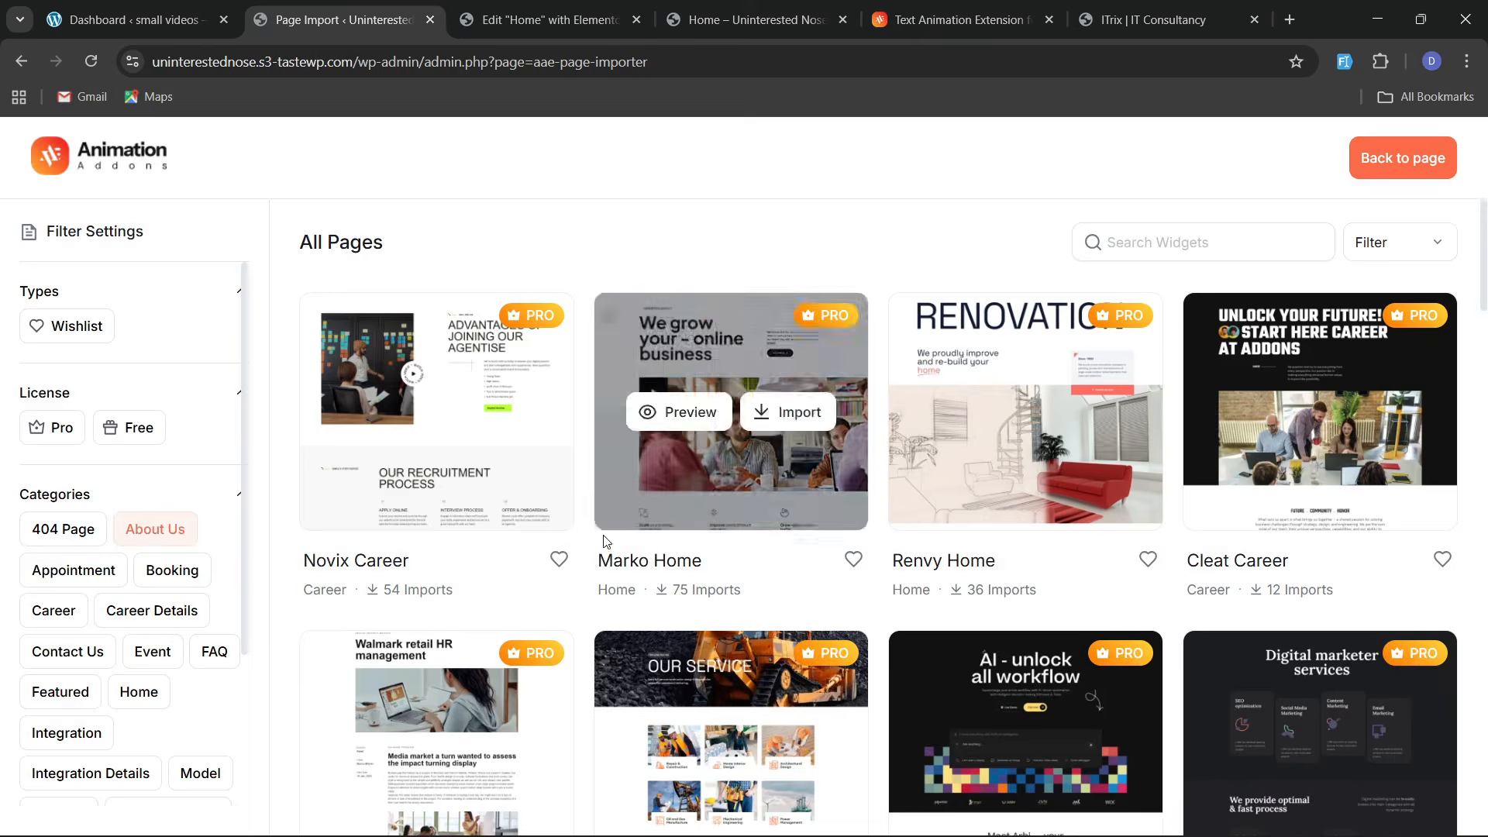
Open a preview of the Dipro About Us template and browse the other About Us templates in the import library
click(404, 413)
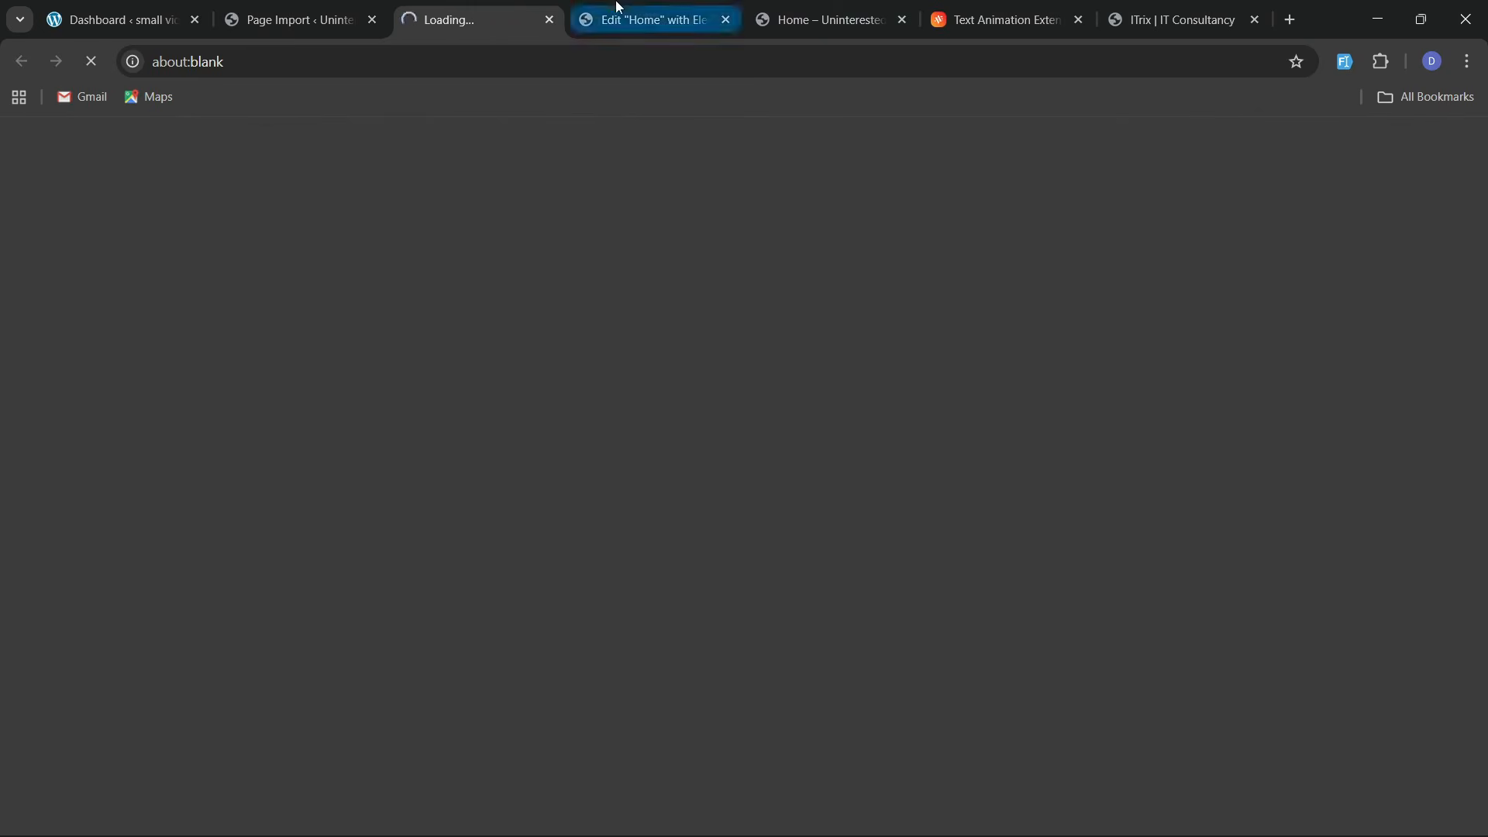
click(306, 15)
click(465, 10)
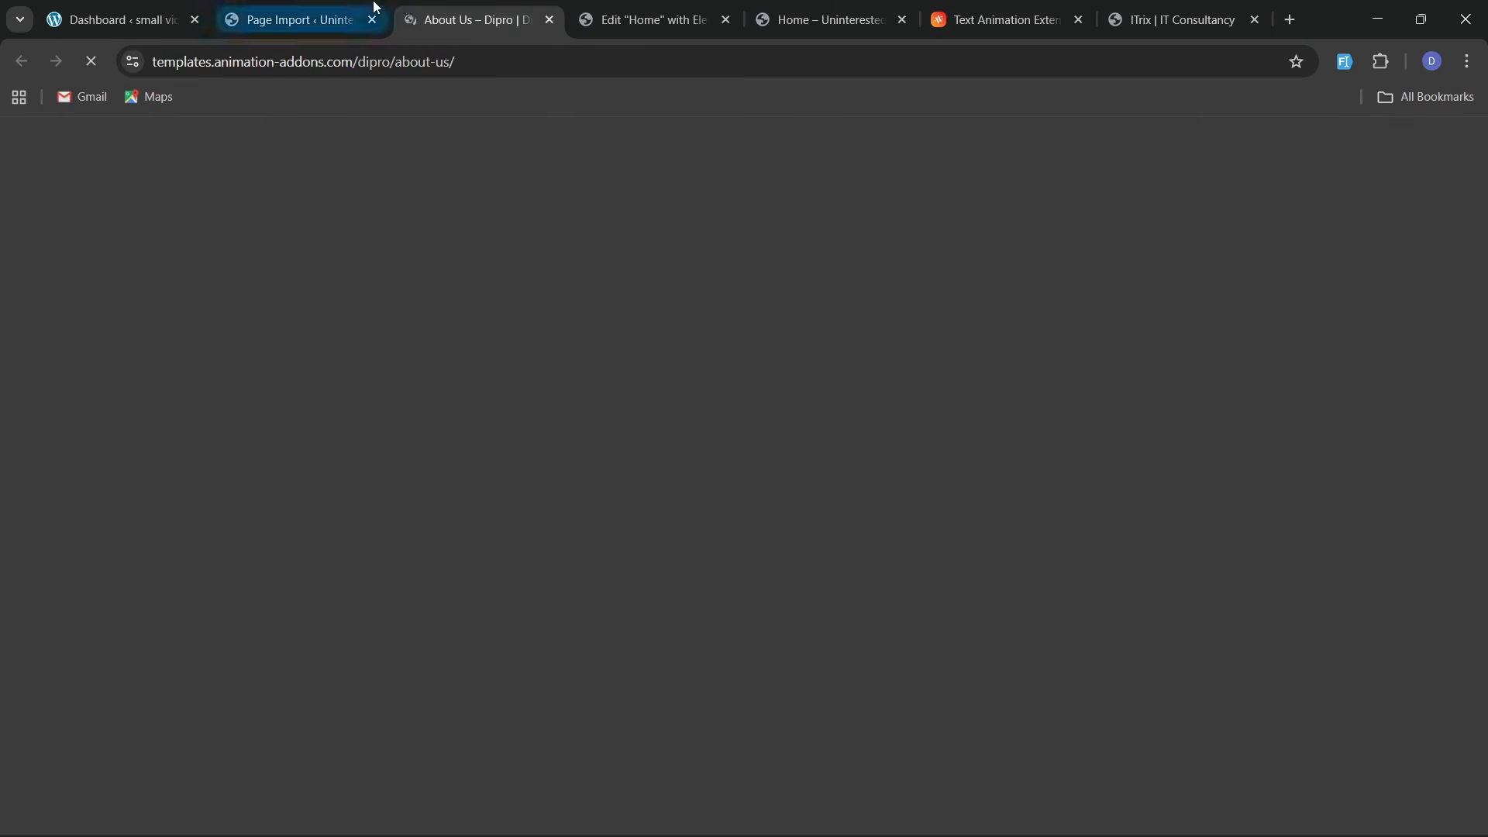
click(349, 15)
scroll(704, 476, down, 3)
scroll(704, 476, down, 7)
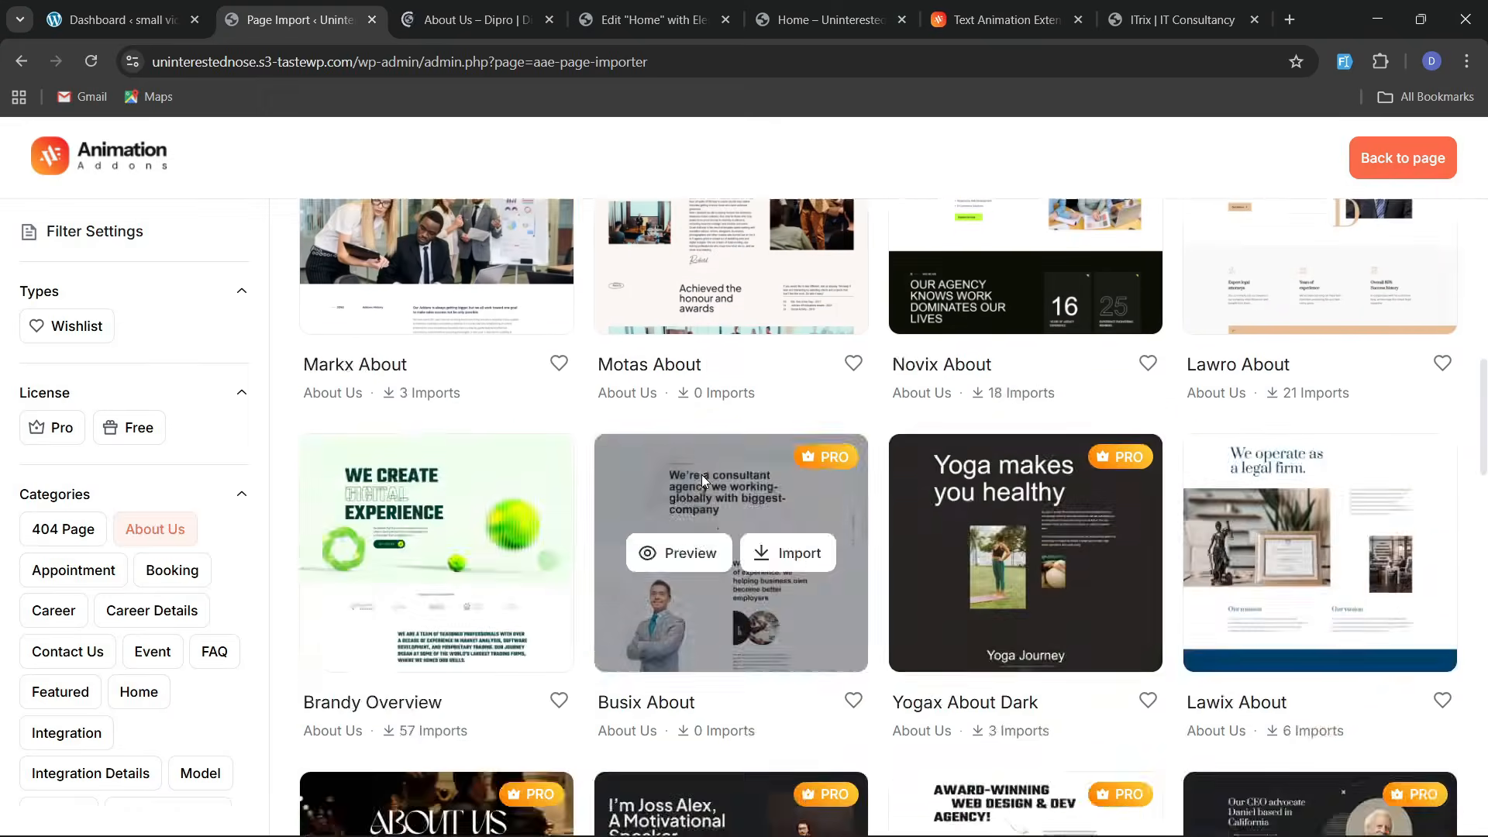
scroll(702, 481, up, 6)
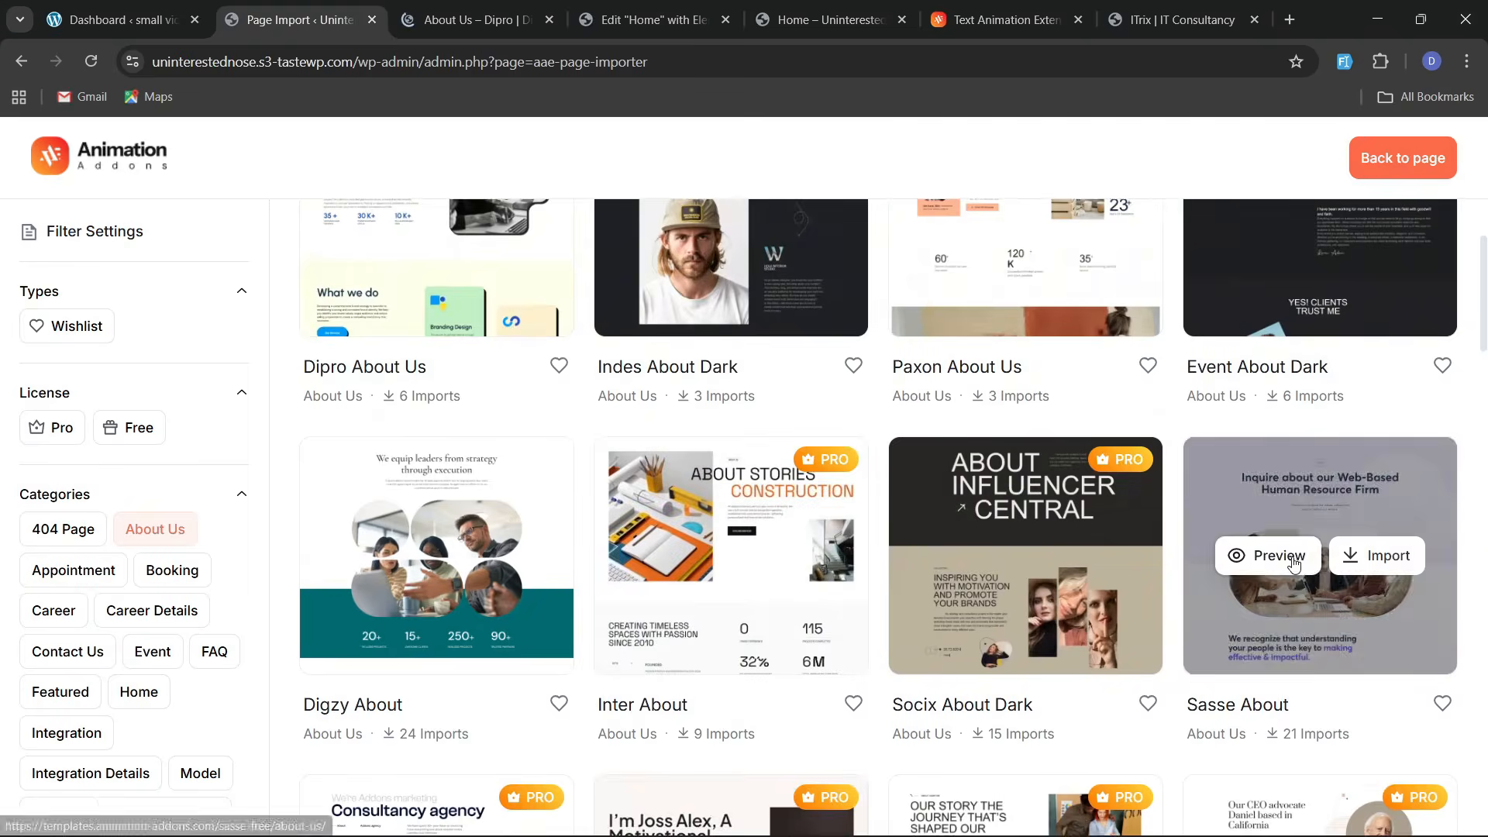
scroll(669, 614, up, 3)
Examine the layout and text animations in the Dipro About Us preview
click(470, 11)
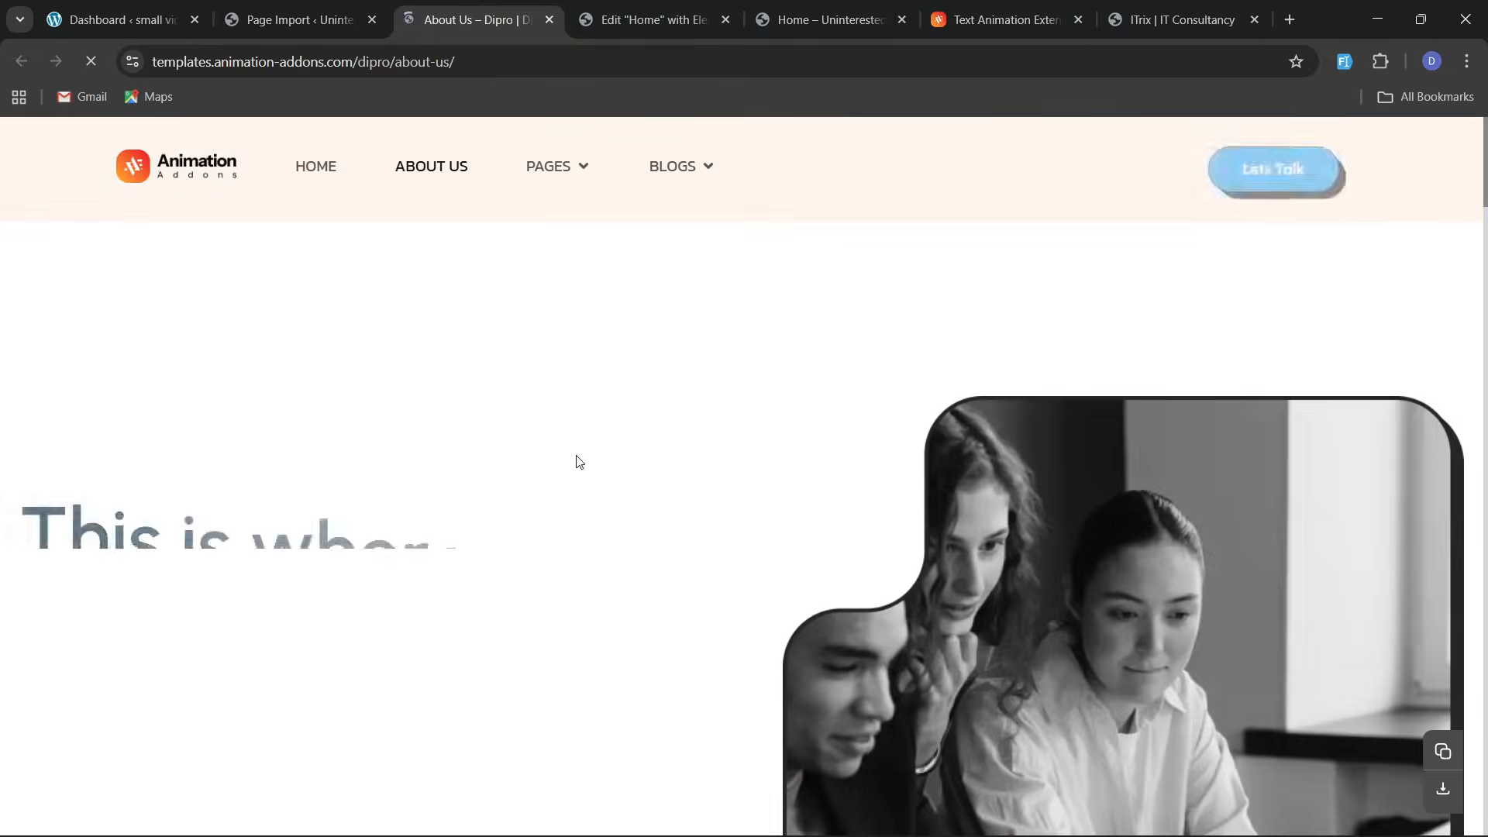
scroll(591, 581, down, 3)
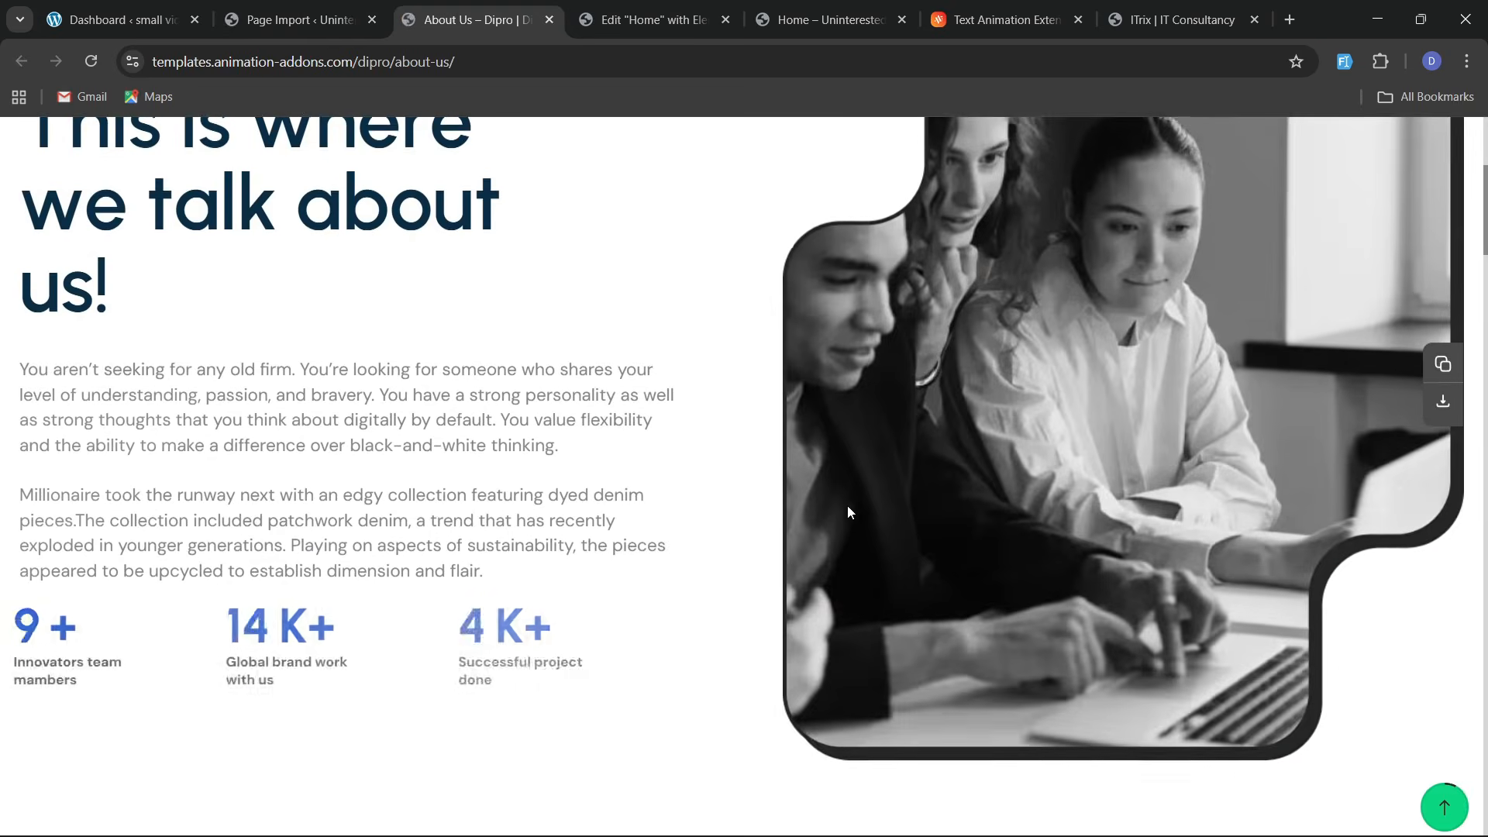
scroll(1147, 473, up, 2)
scroll(1076, 525, down, 6)
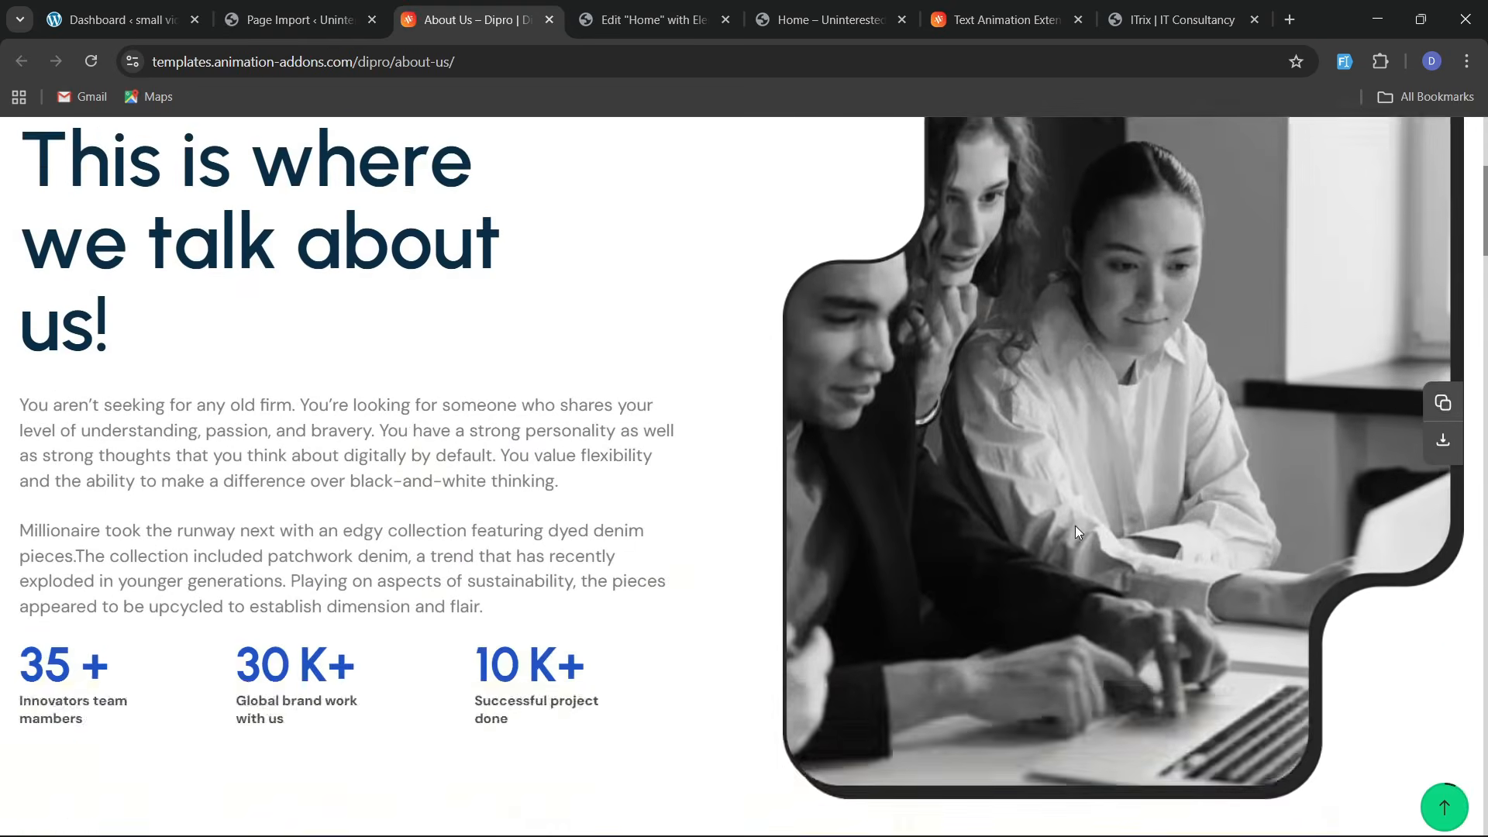
Limit the About Us templates to Free ones, import the Digrx About page and open the imported page
click(295, 19)
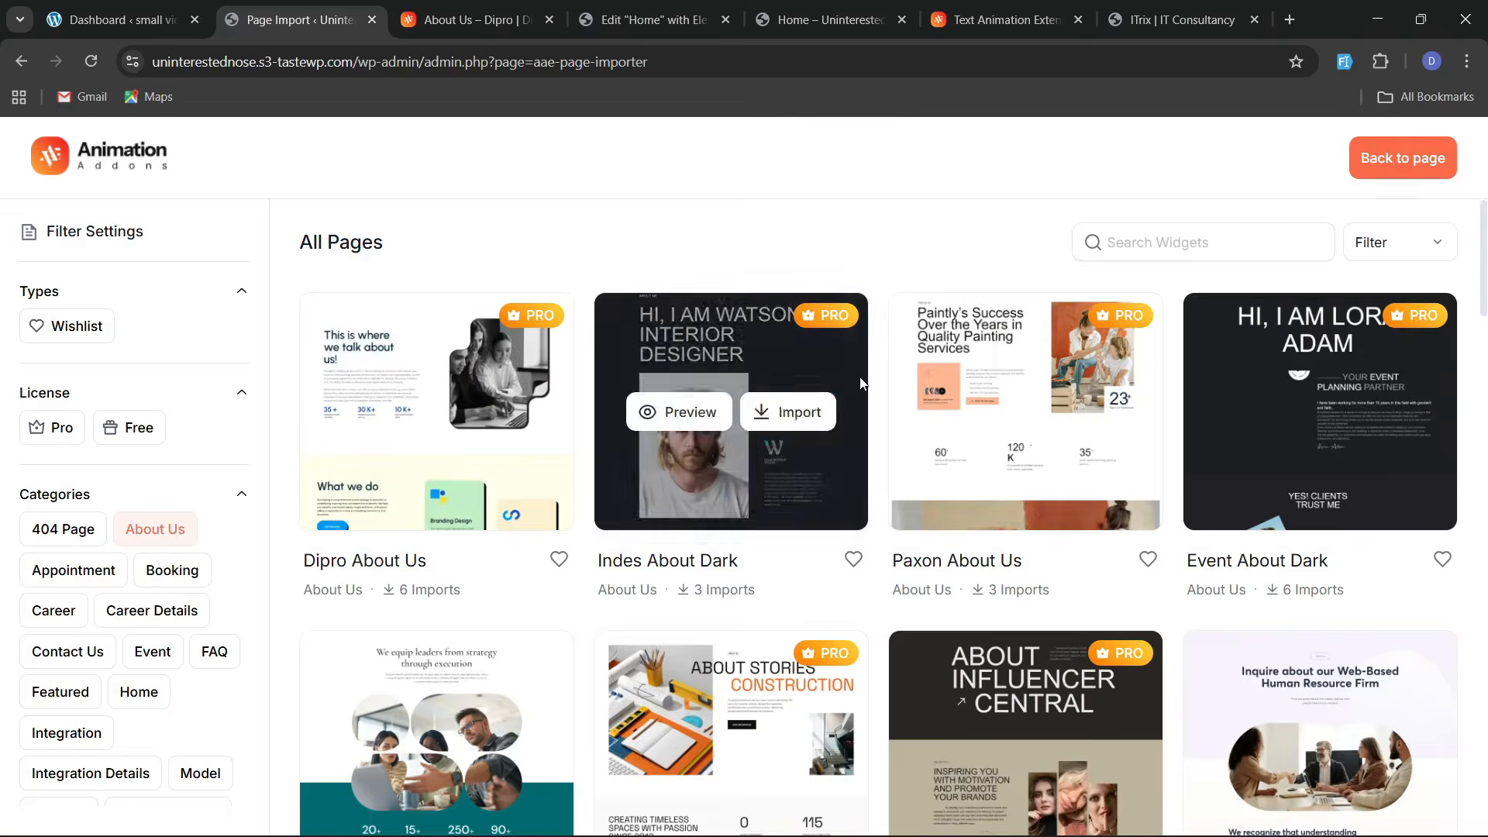
click(138, 429)
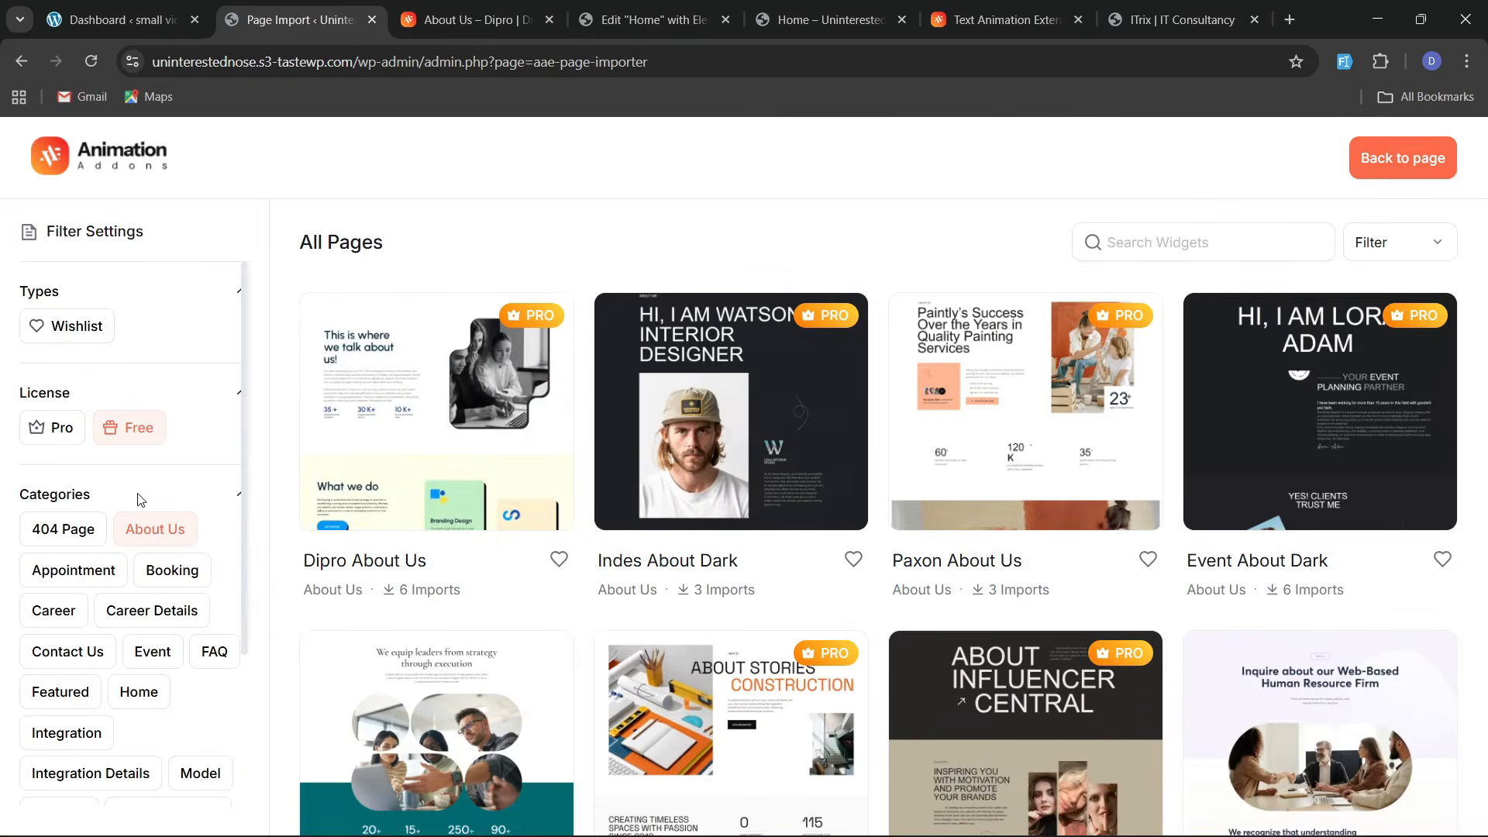
mouse_move(723, 486)
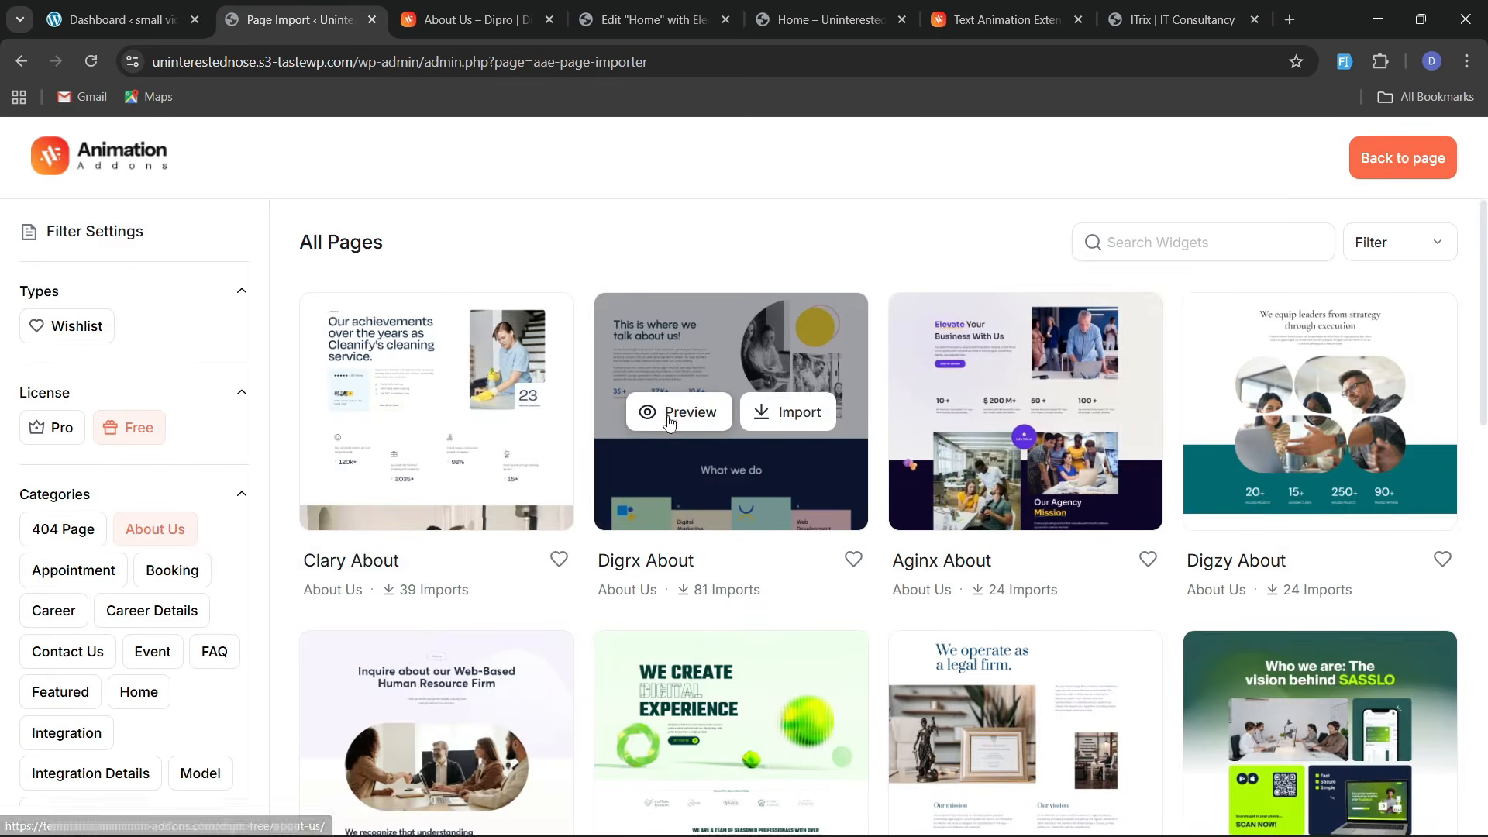
click(786, 414)
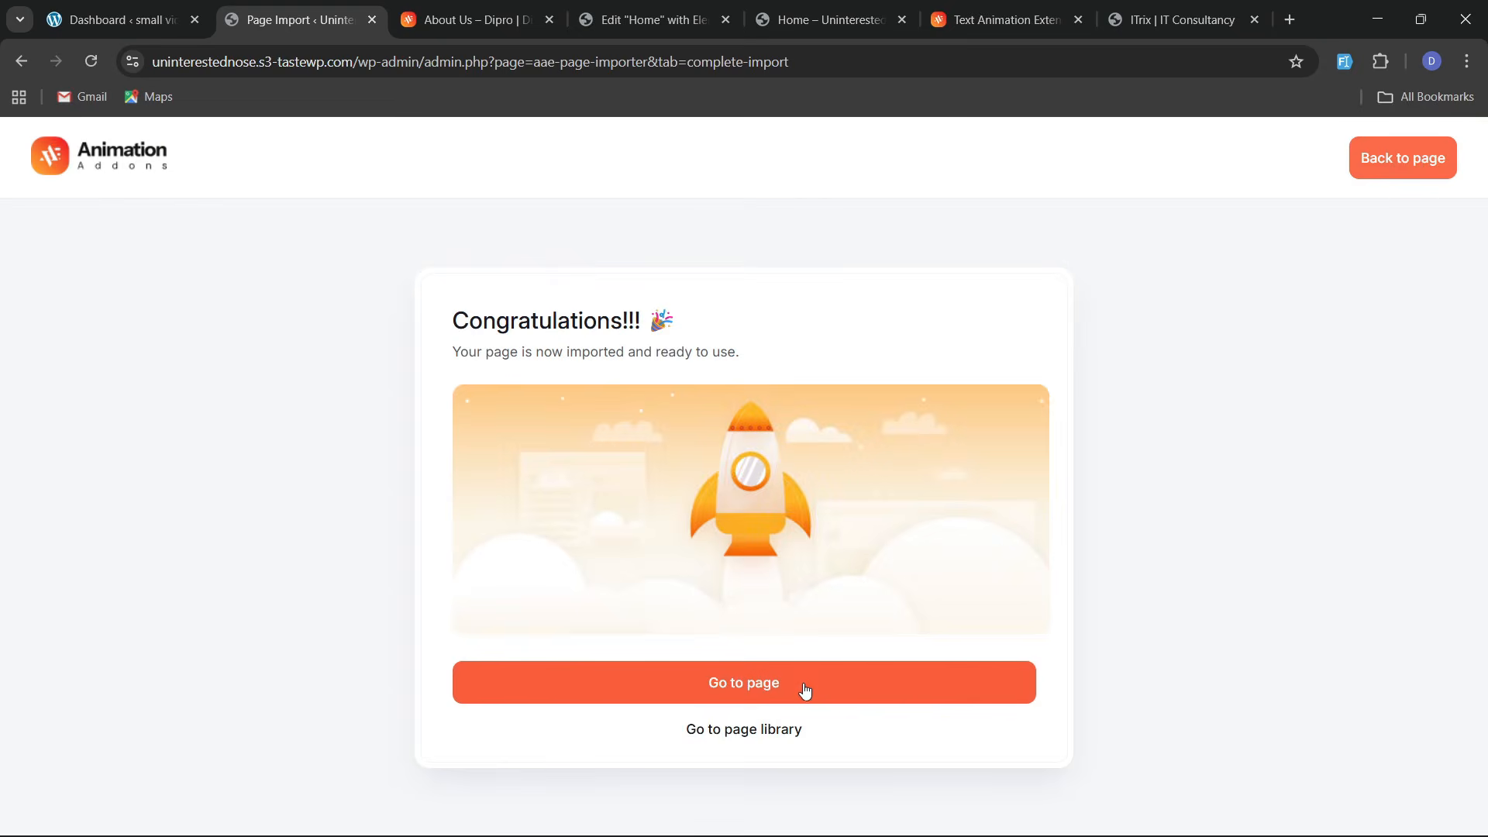
click(743, 693)
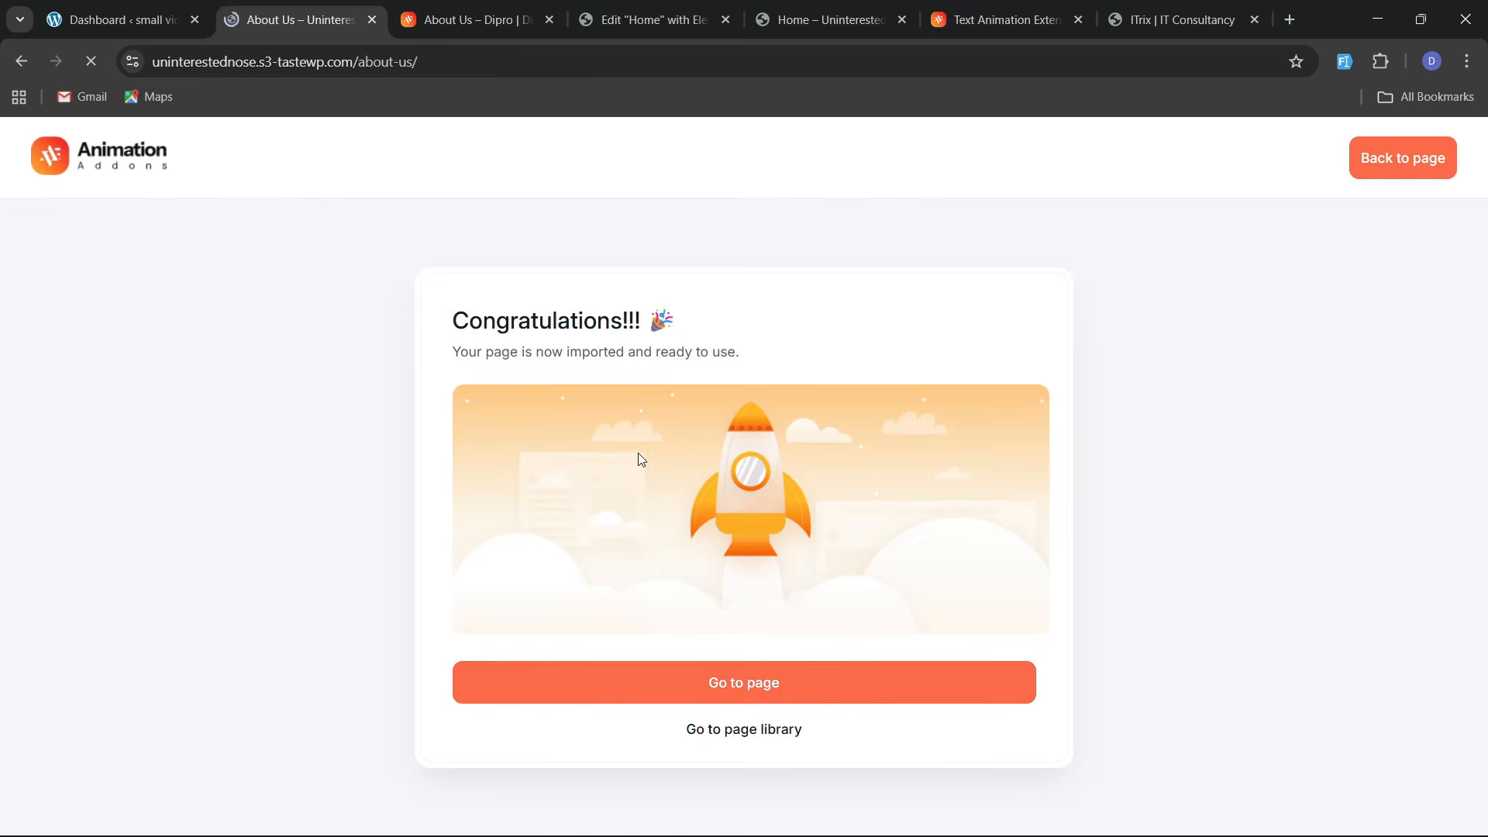
Examine the imported About Us page's sections, including the statistics, achievements timeline and team members
scroll(632, 440, down, 8)
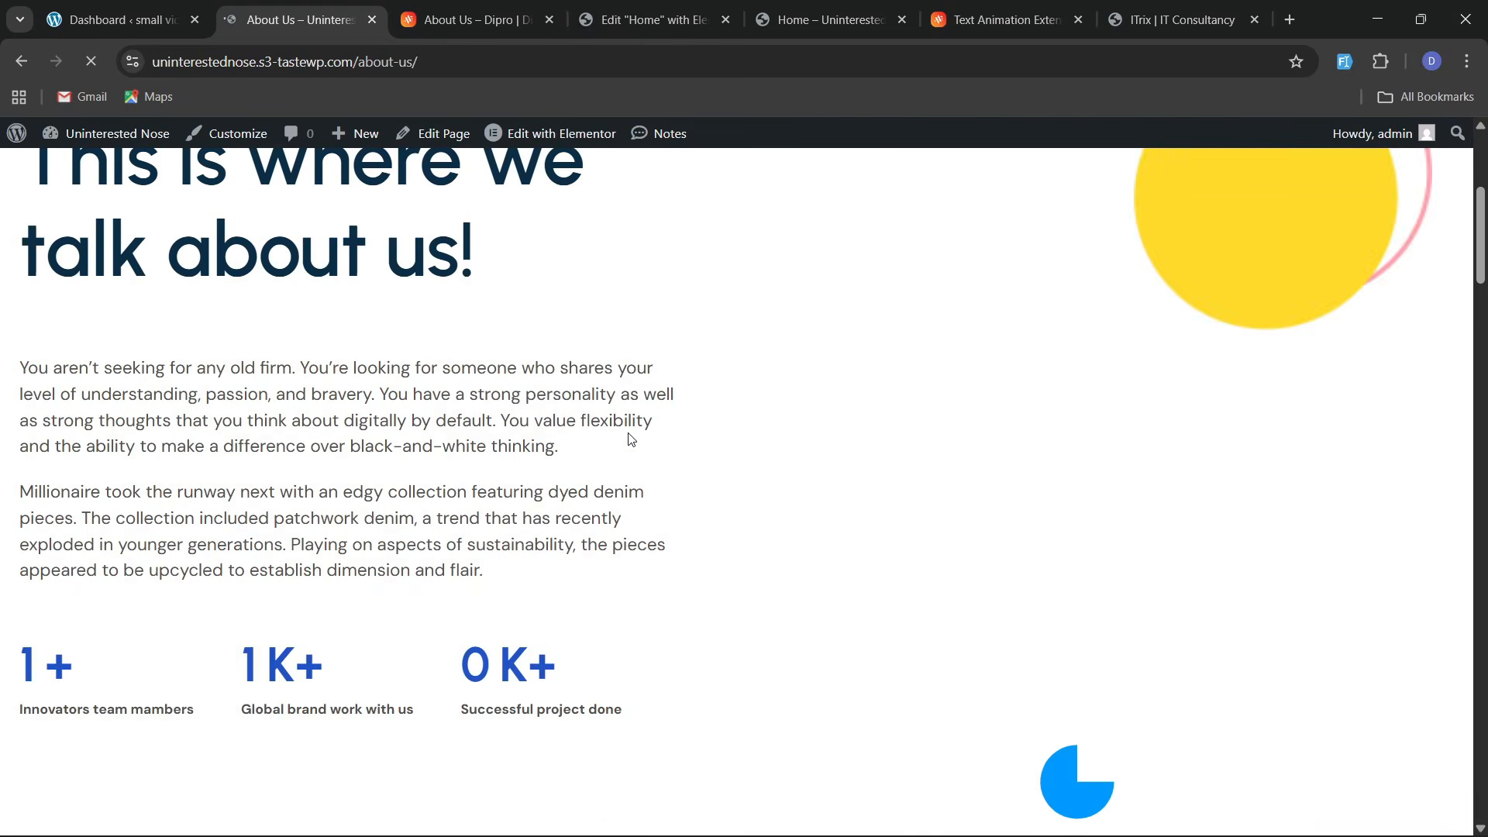
scroll(632, 439, up, 10)
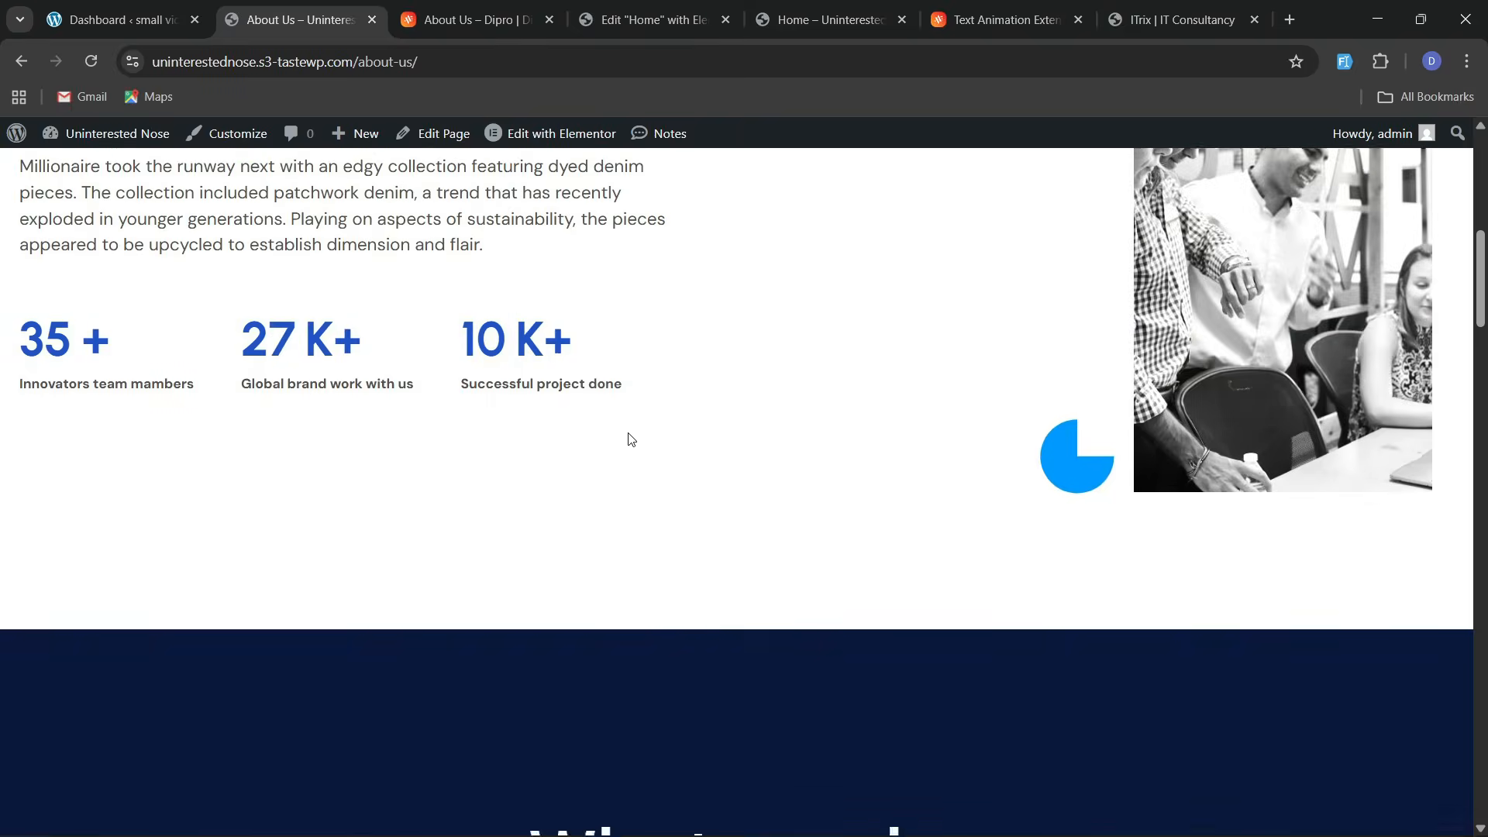
scroll(628, 439, down, 10)
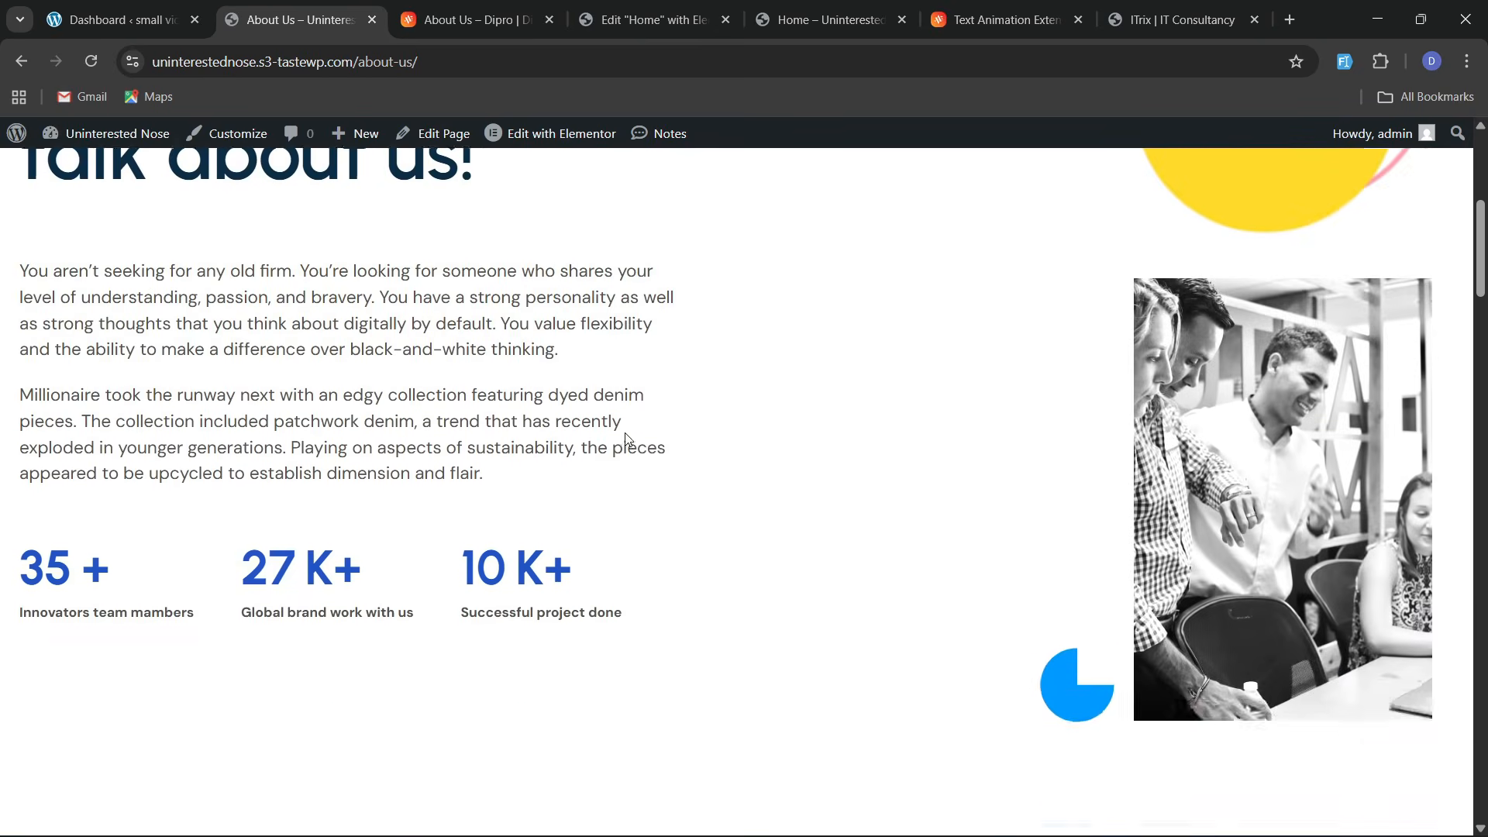
scroll(626, 439, down, 12)
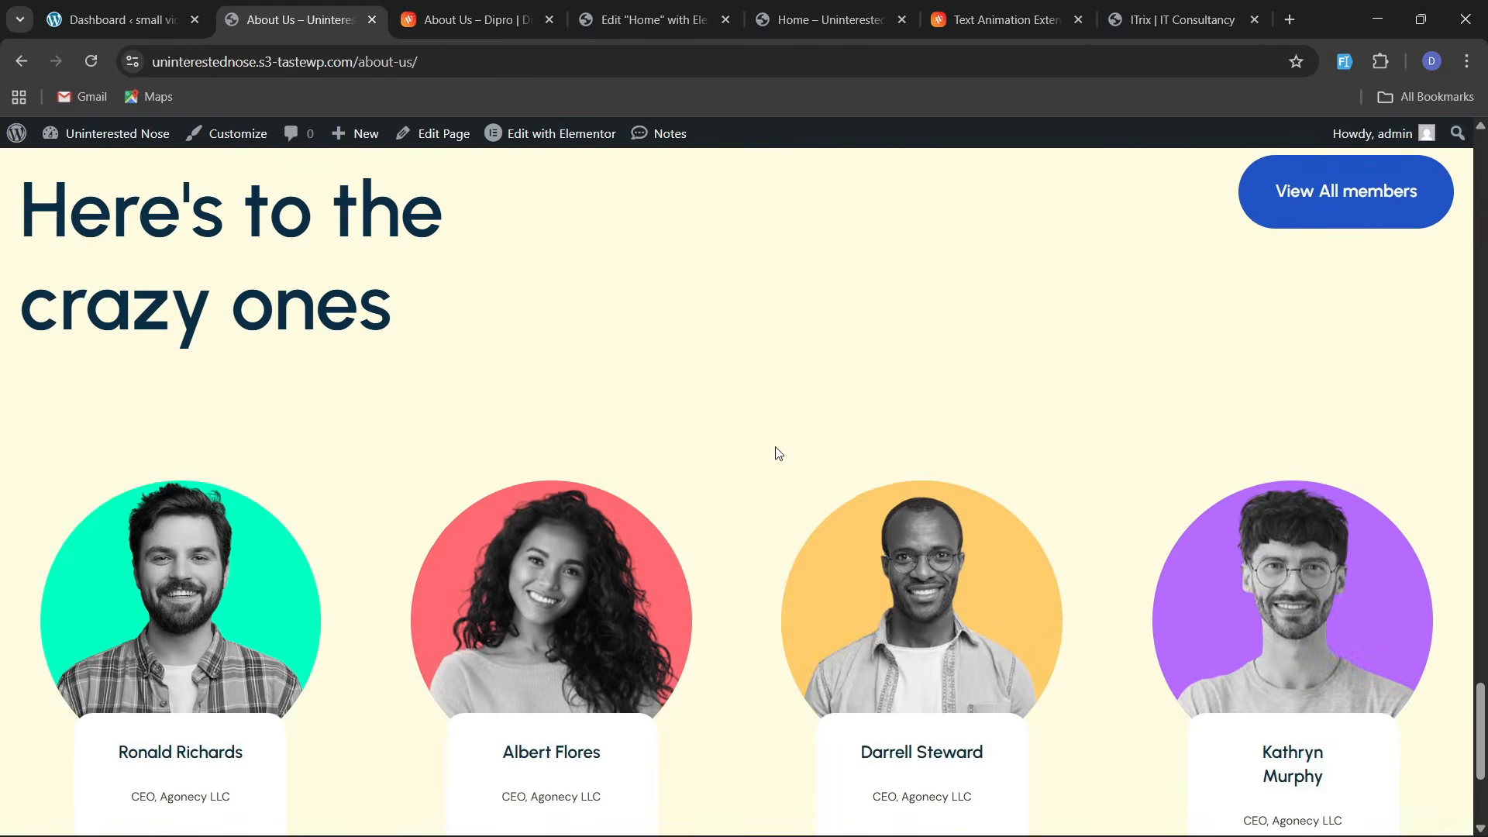
scroll(779, 465, down, 4)
scroll(779, 479, up, 12)
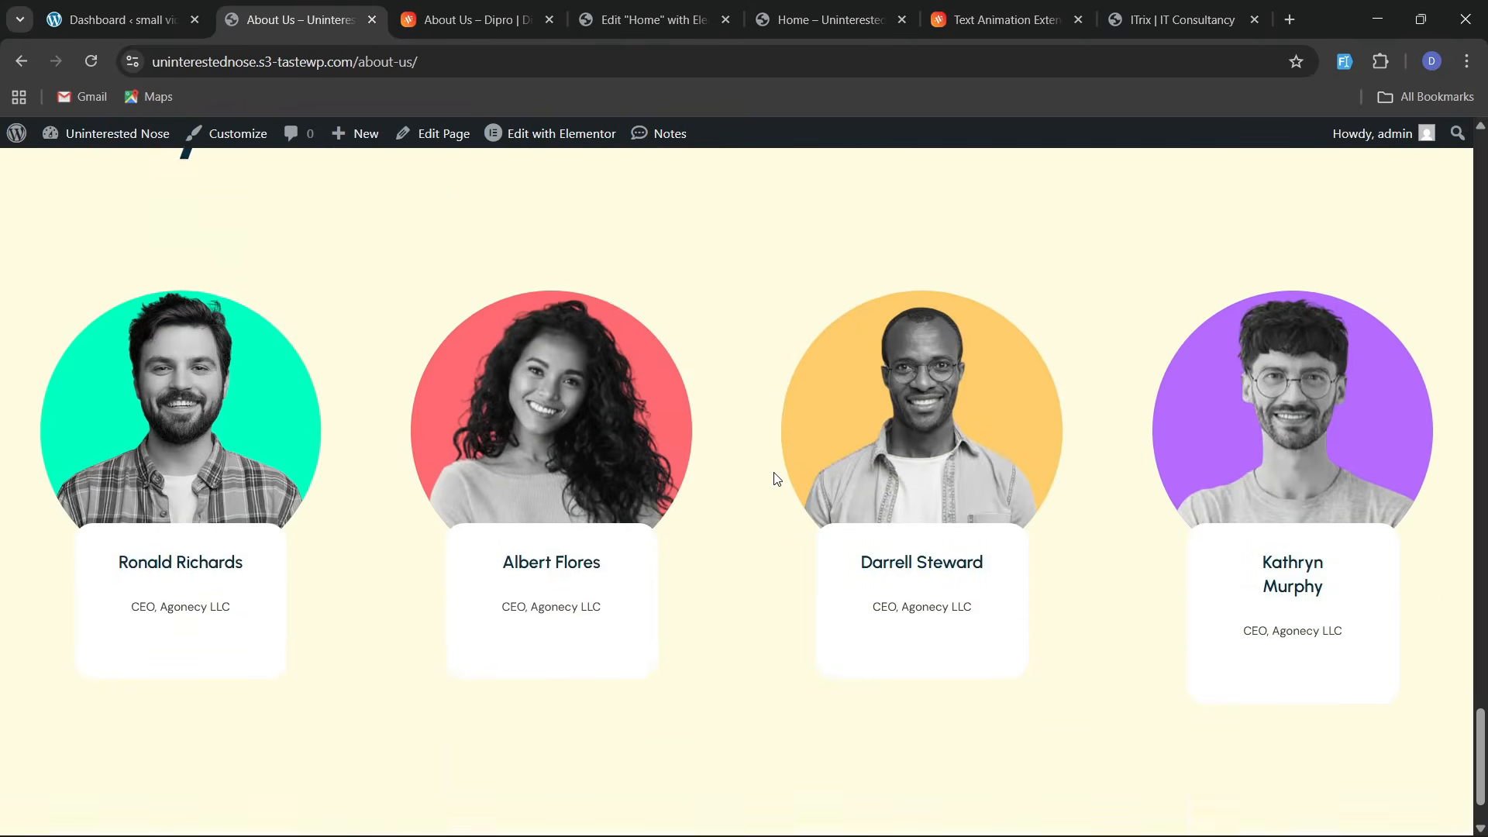
scroll(764, 472, up, 4)
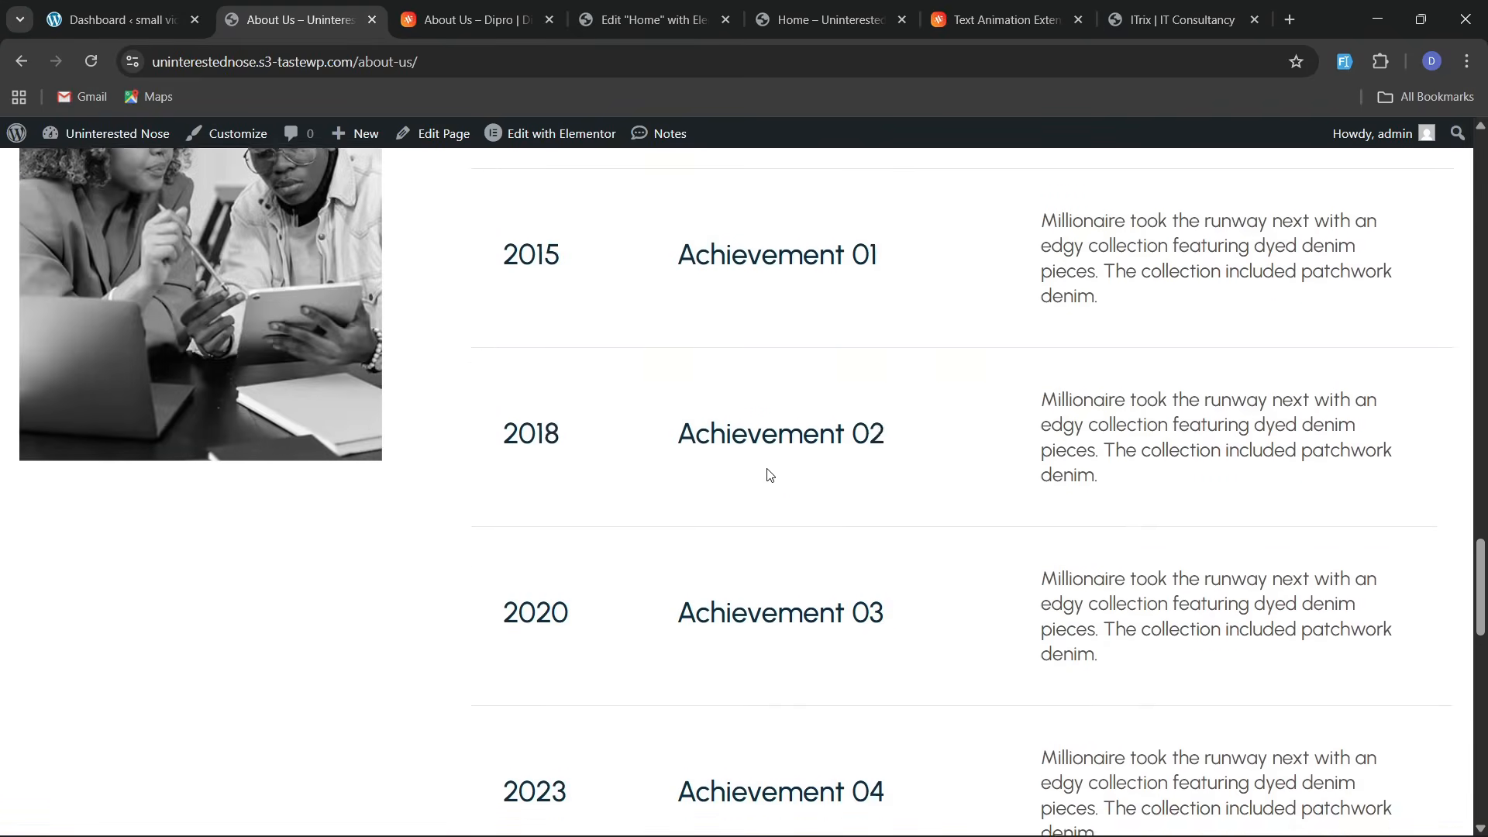
scroll(763, 469, up, 3)
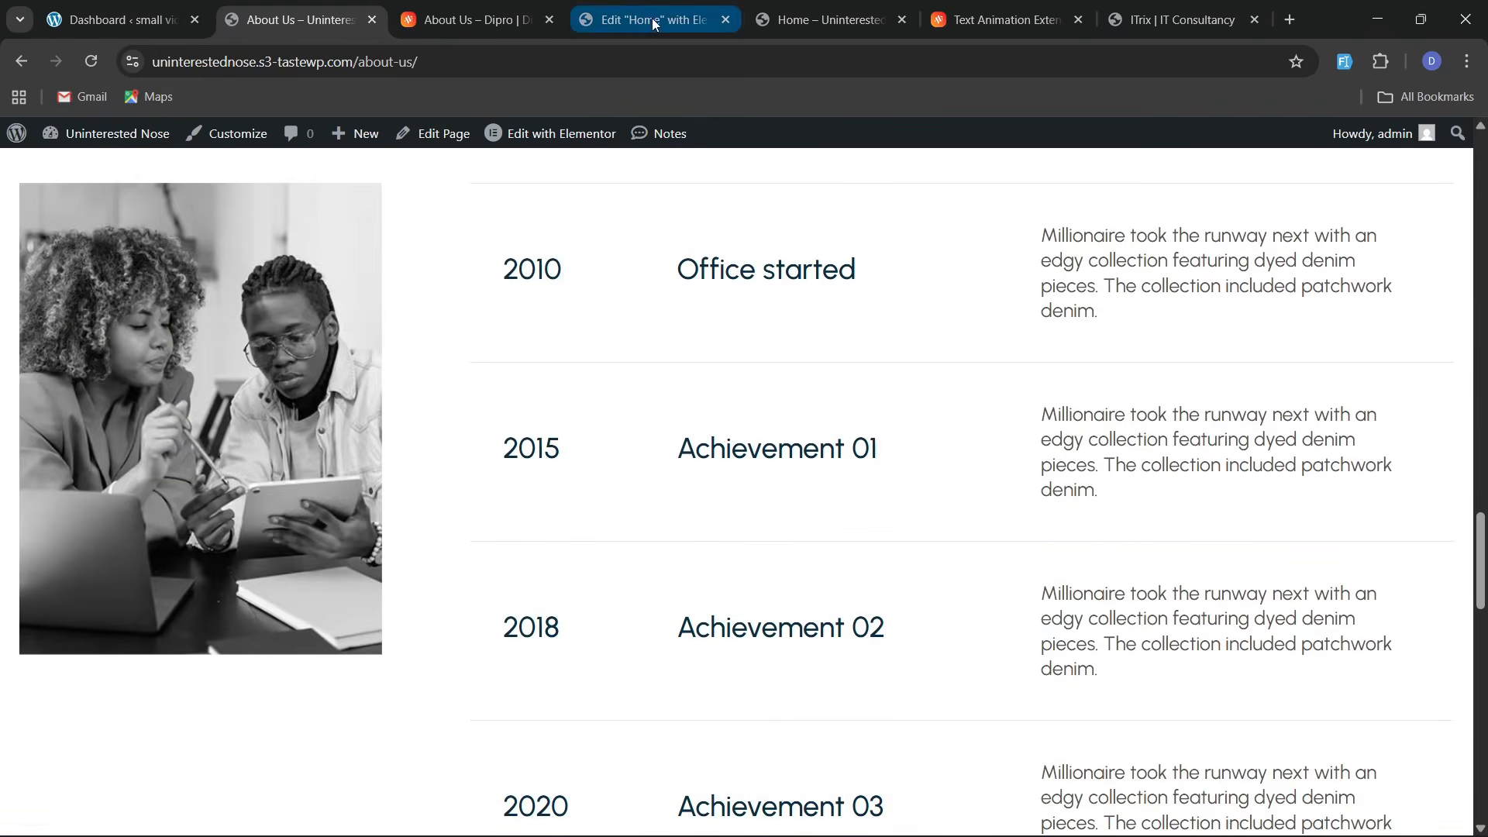
View the top of the Text Animation extension page and revisit the Dipro About Us preview
click(1000, 20)
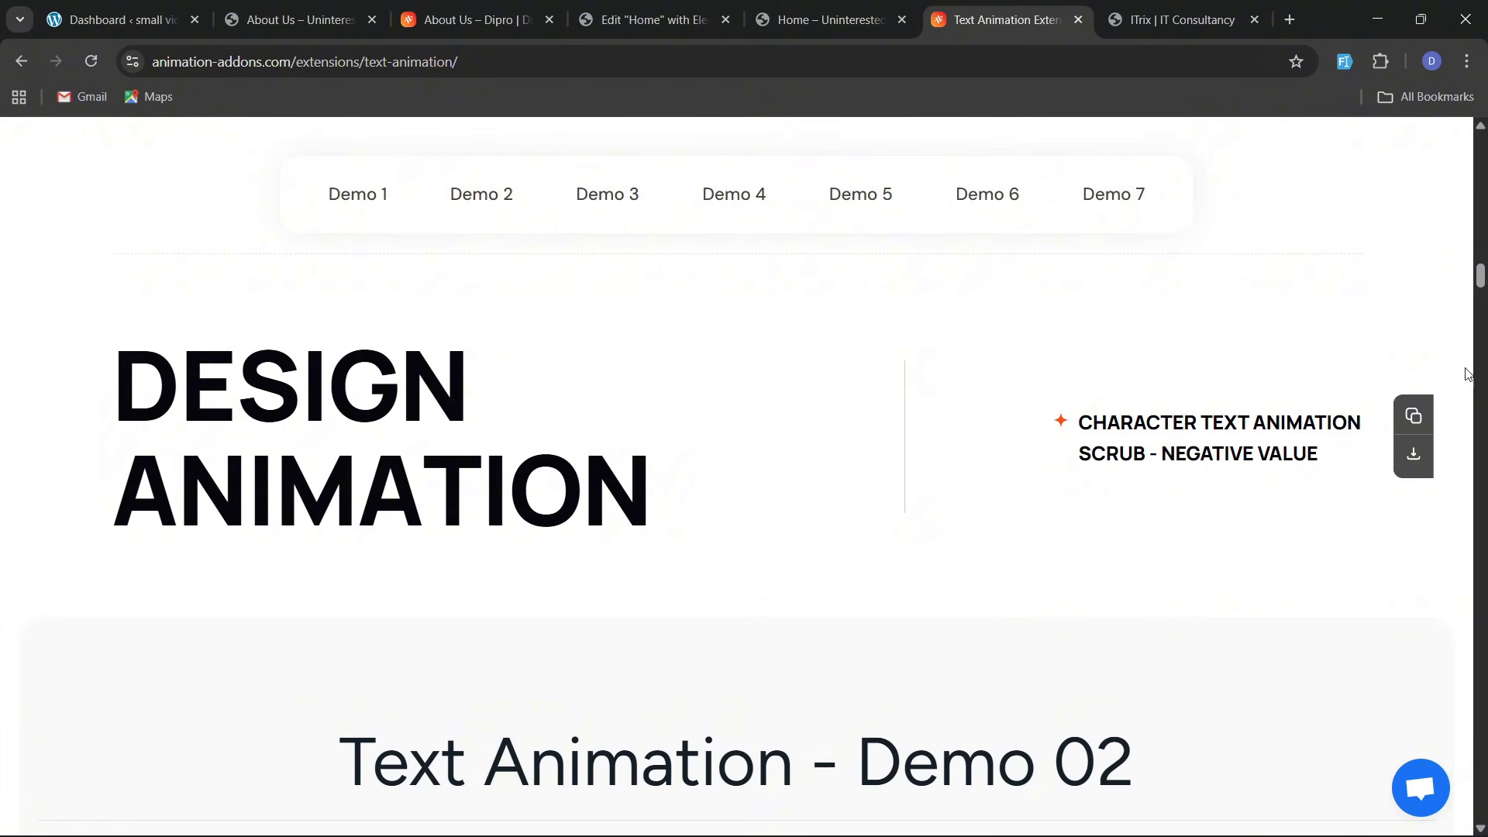
drag(1483, 281, 1461, 136)
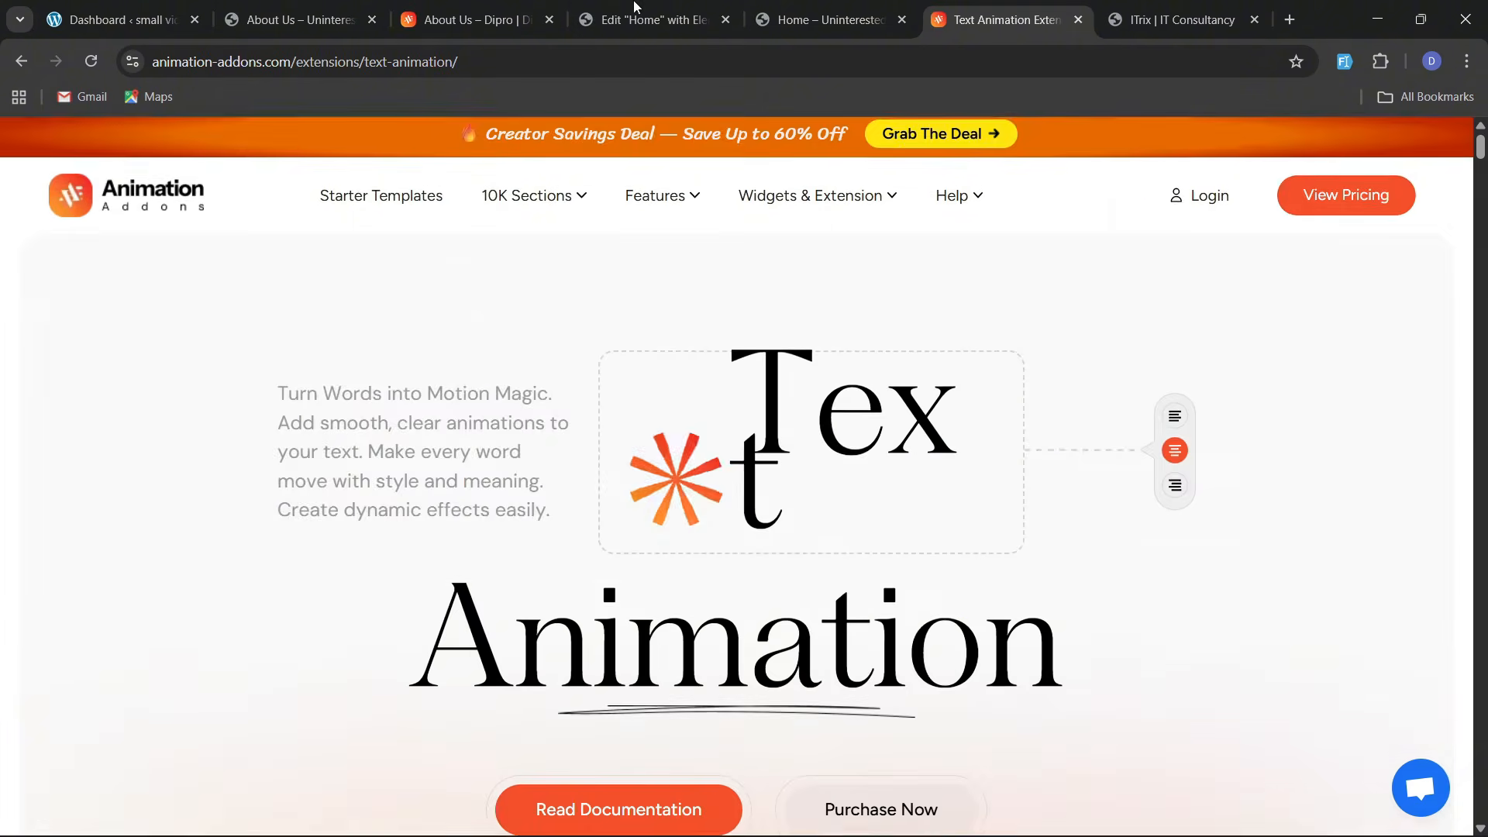
click(302, 10)
click(465, 17)
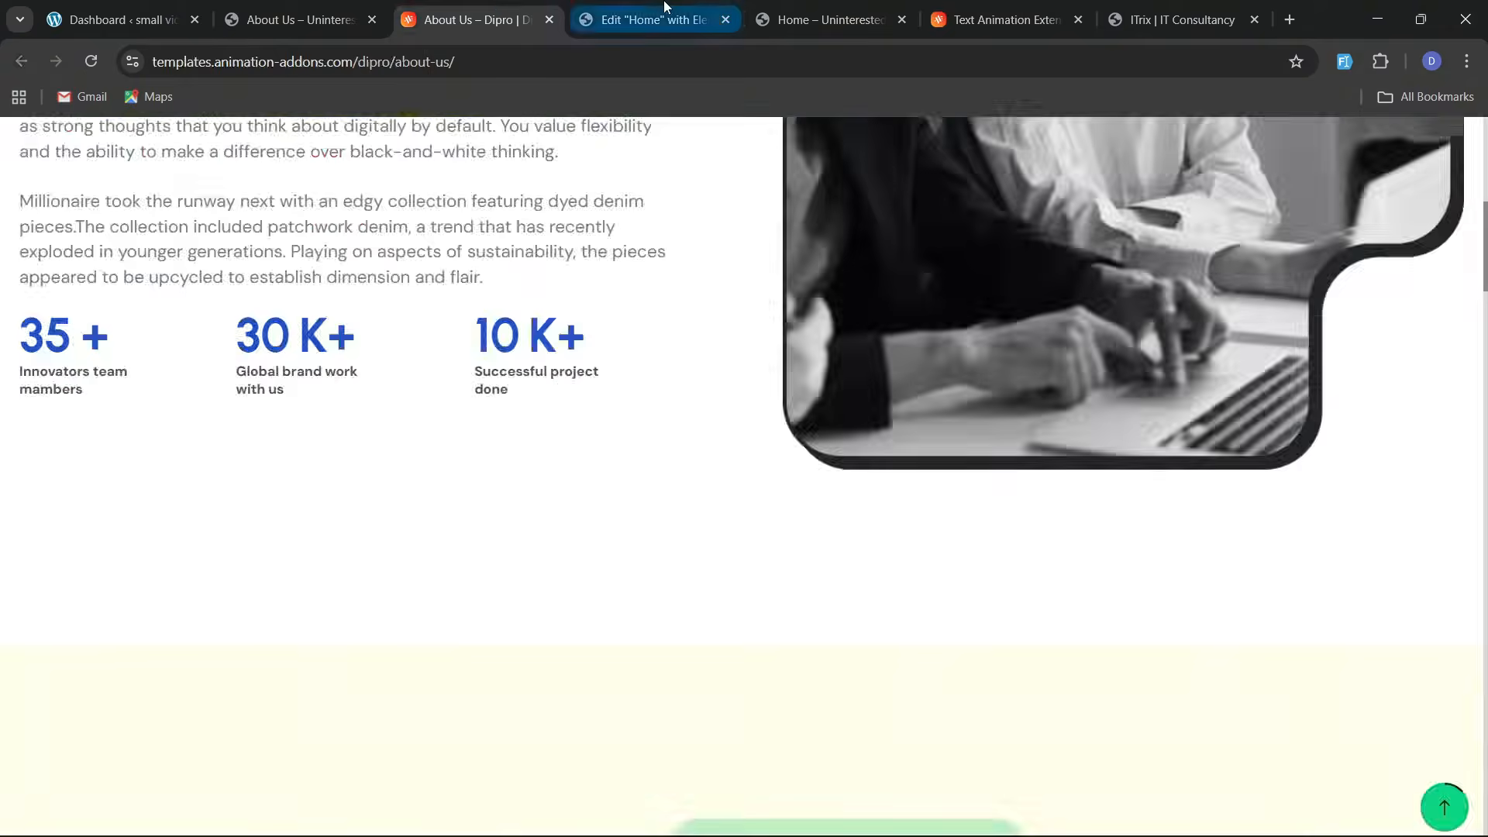
Return to the Home page in the Elementor editor and open the list of available widgets
click(676, 23)
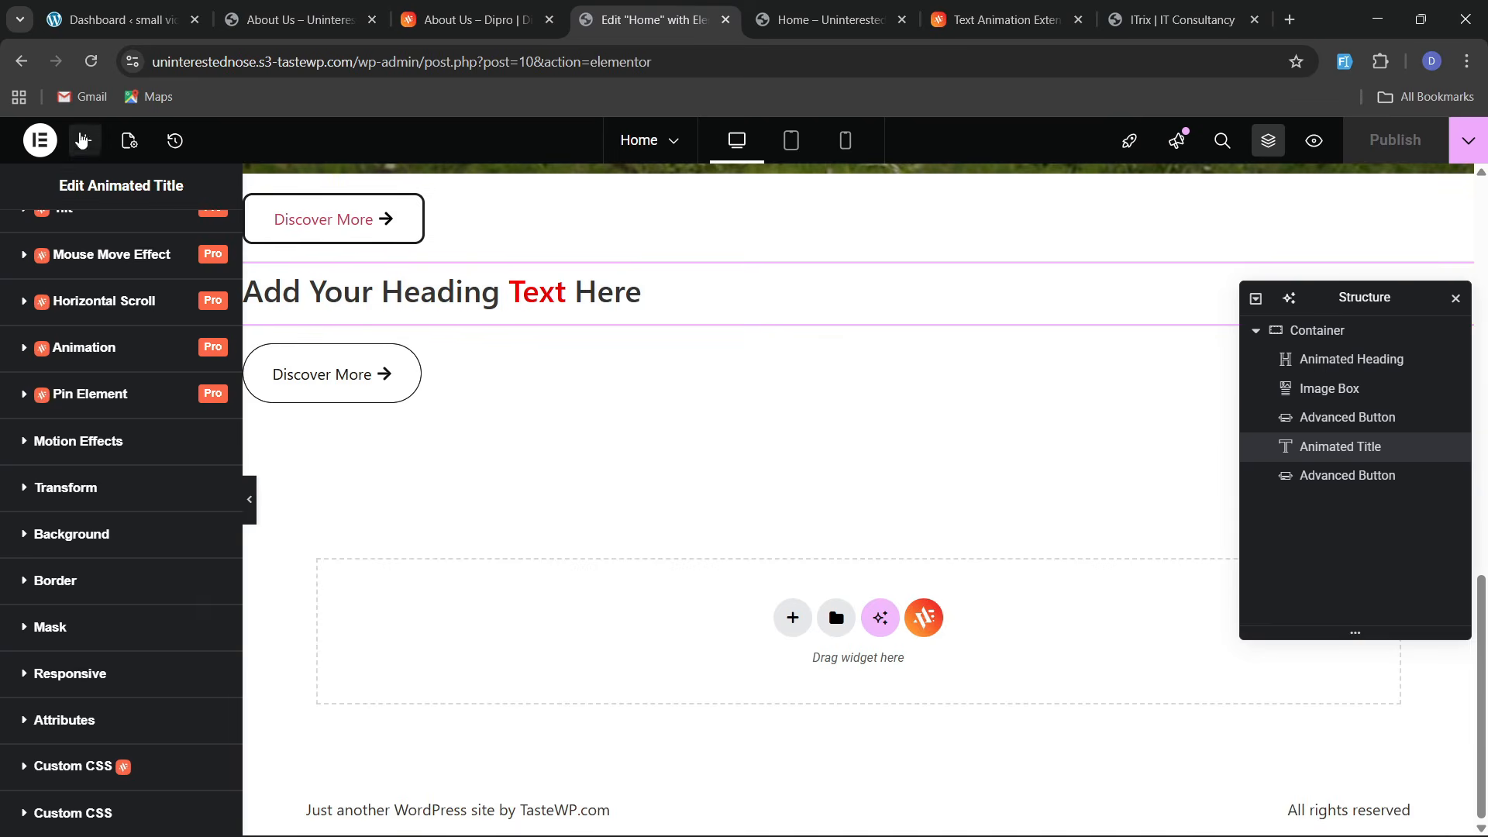
click(86, 141)
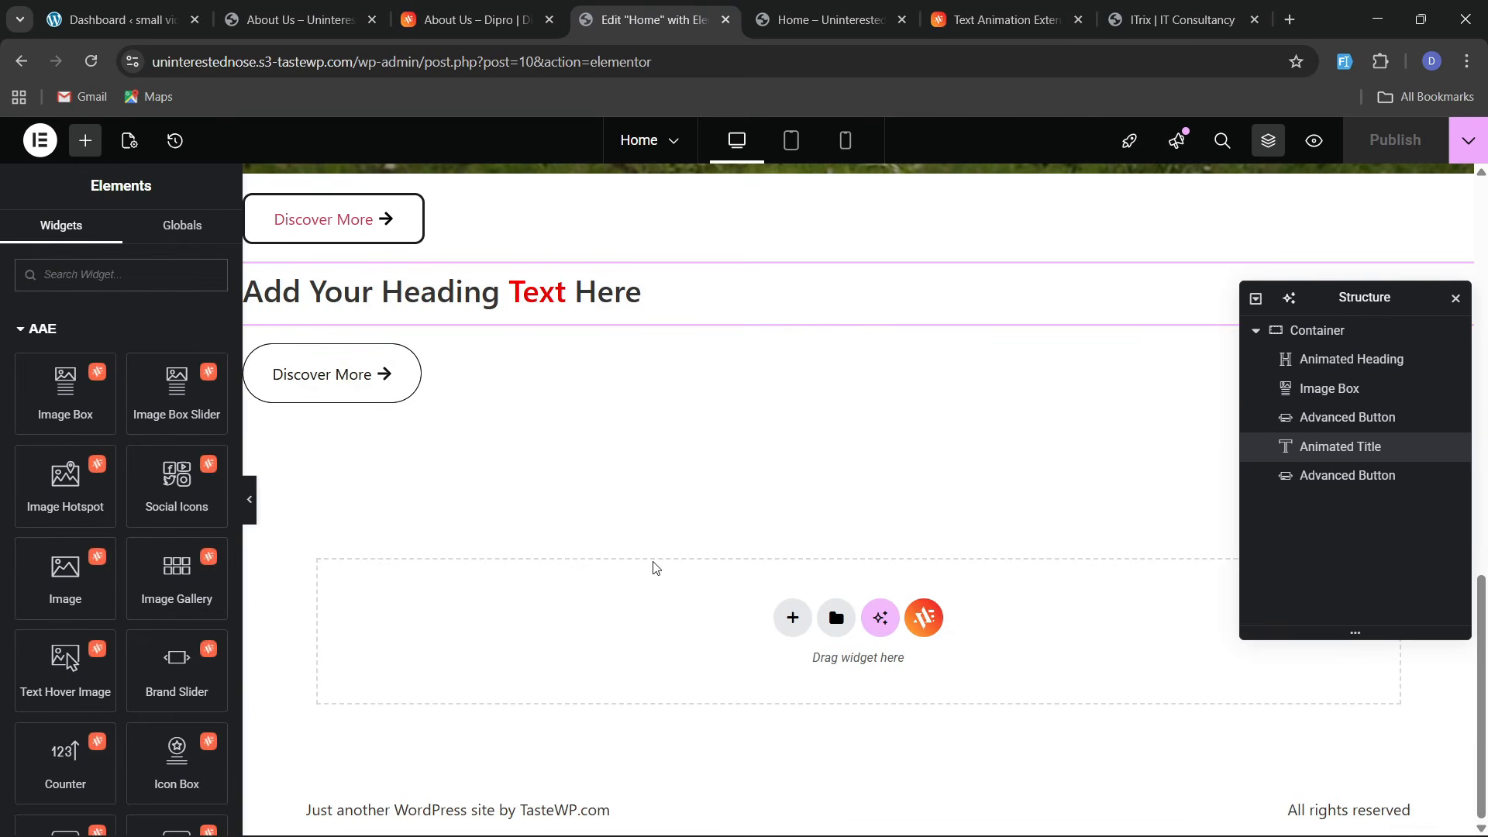